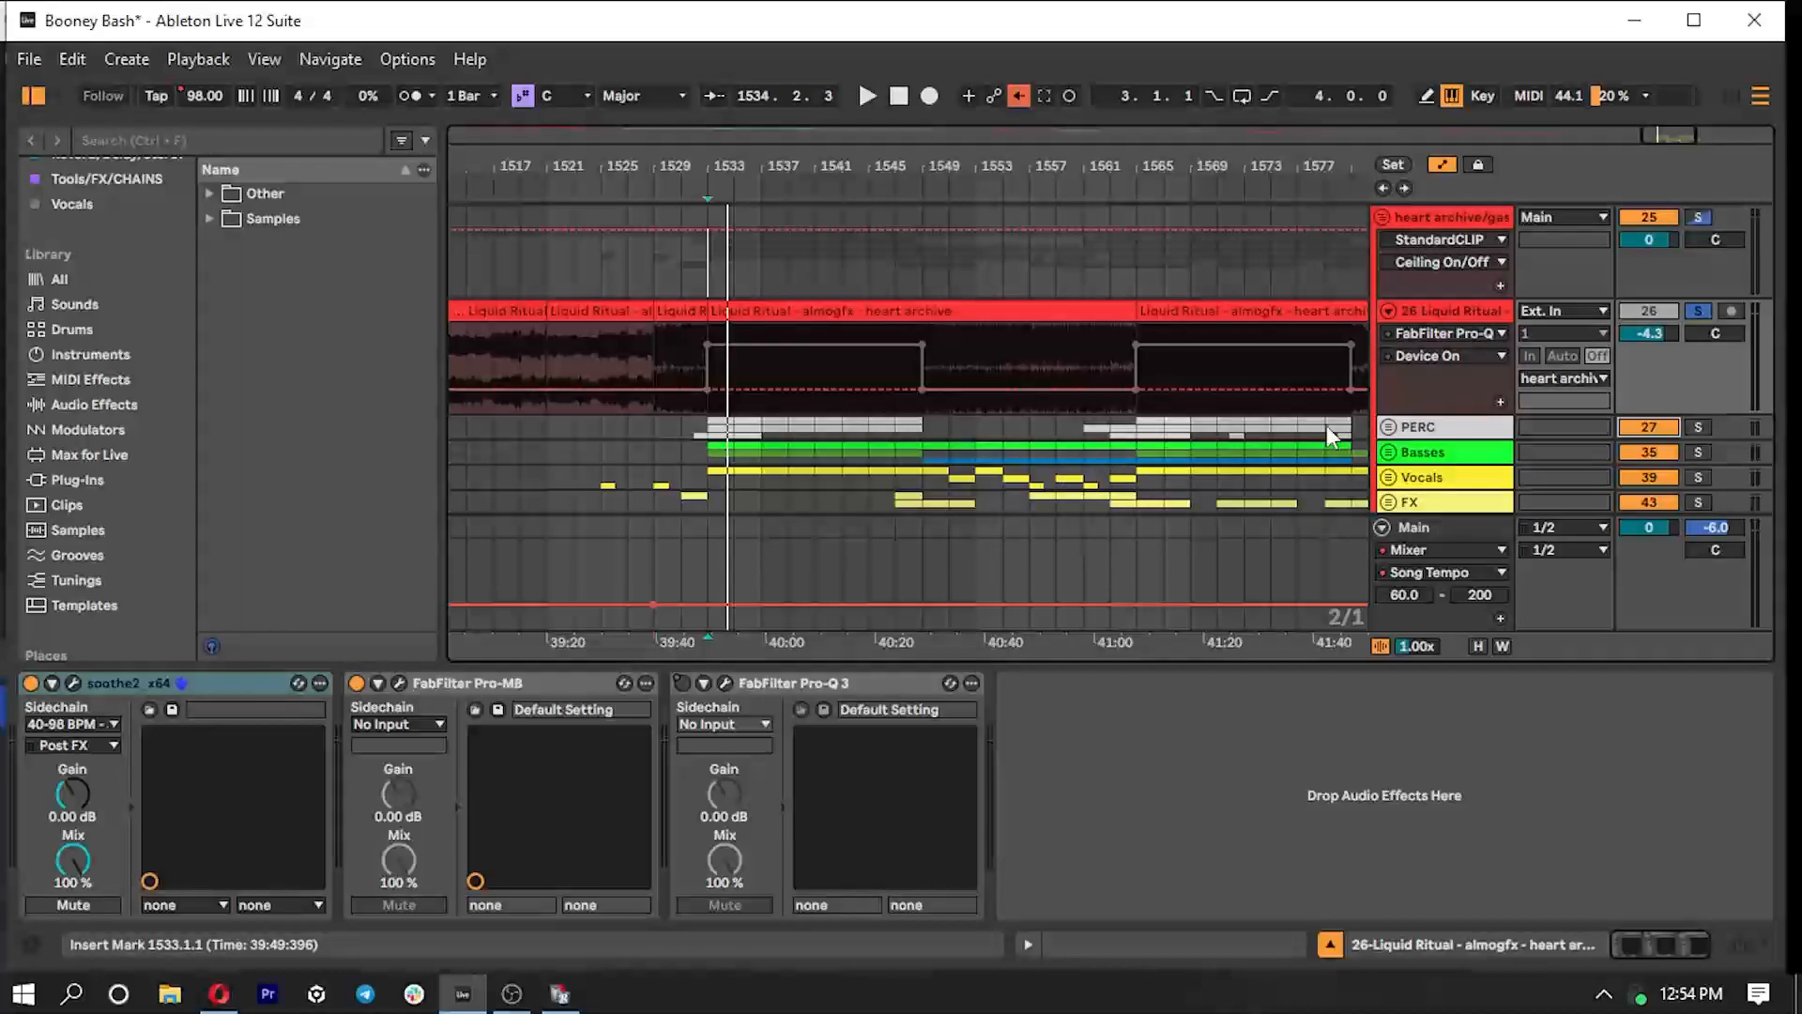
- Play the soloed Liquid Ritual track through the drop, and re-enable the overridden automation
key(space)
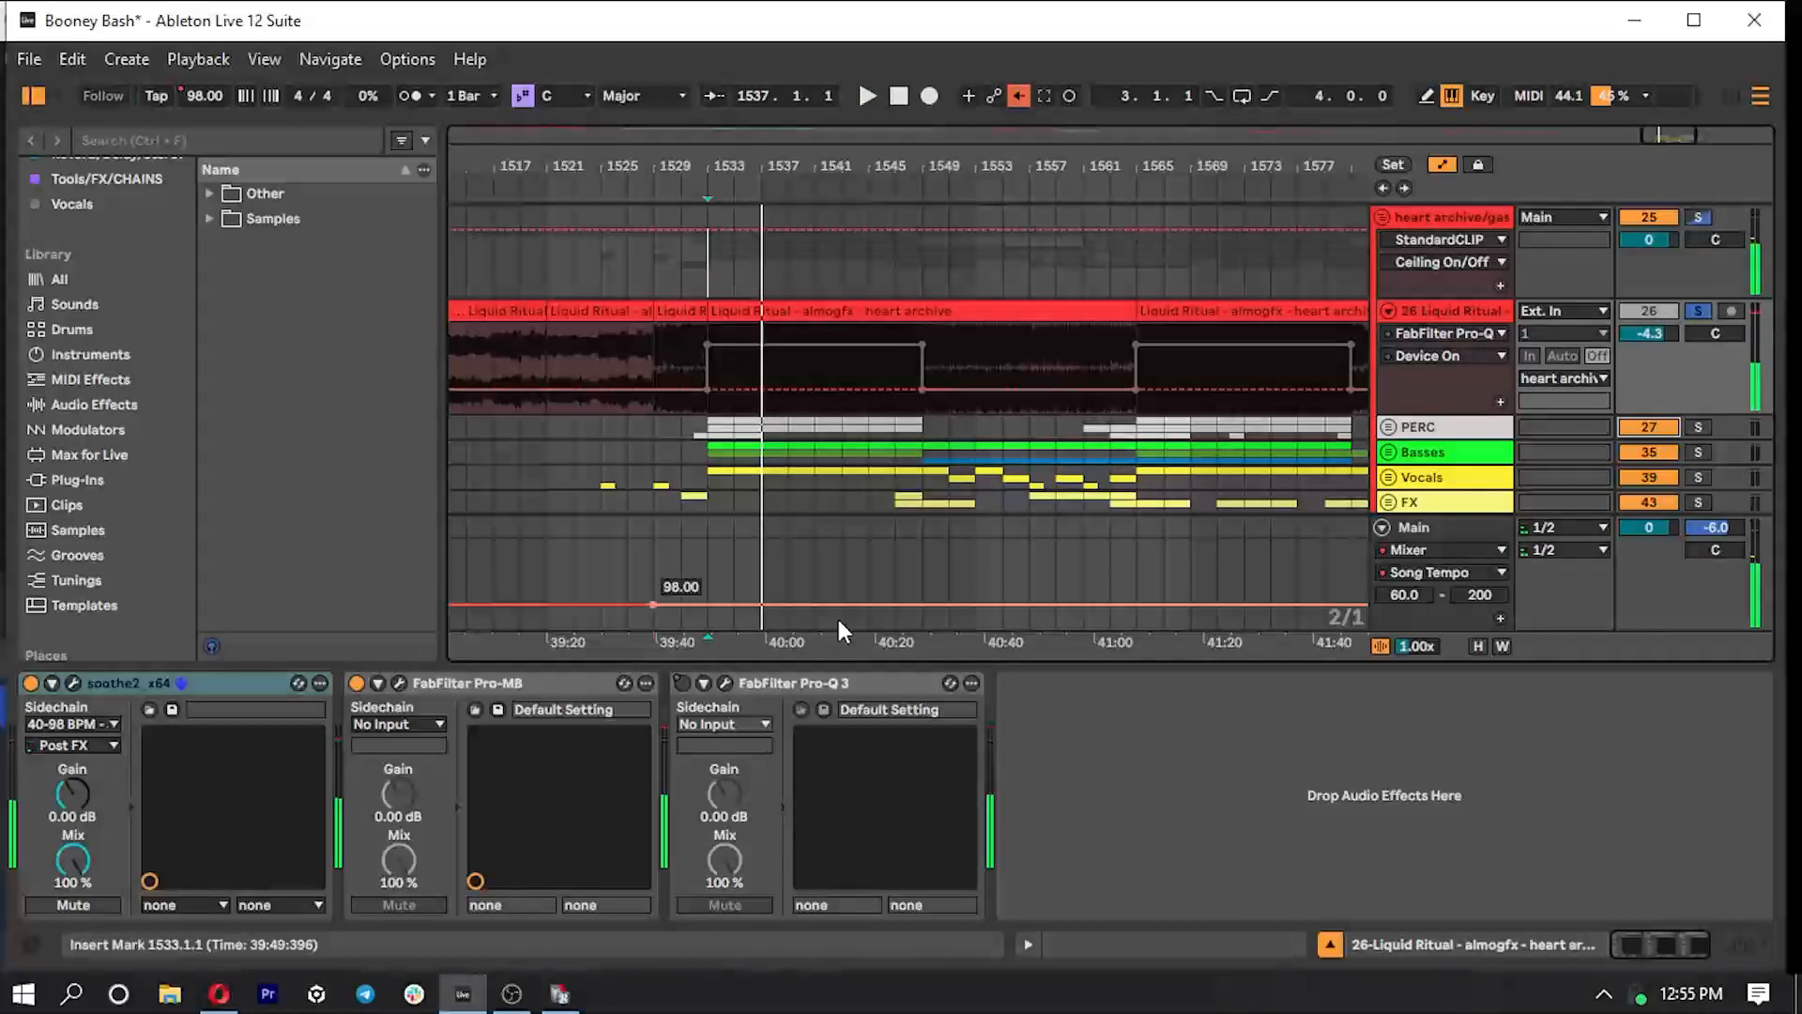
click(1018, 97)
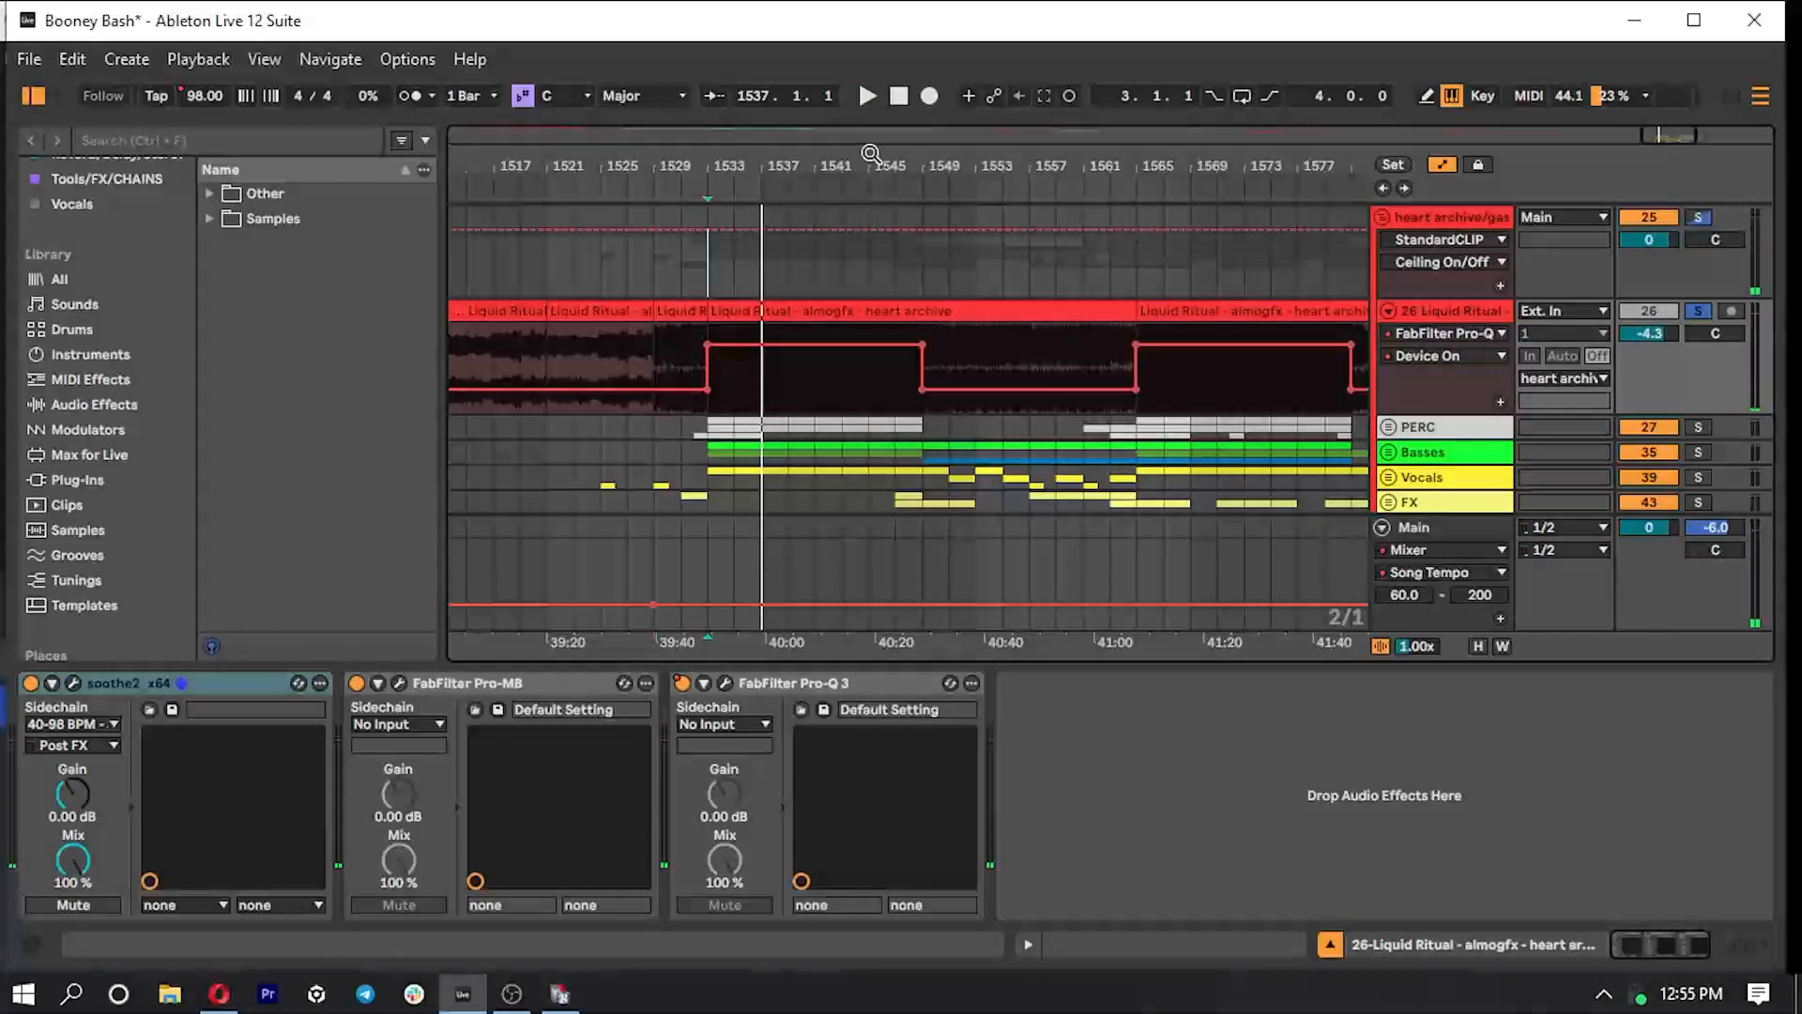
- Solo the whole heart archive group instead and play the drop from bar 1533
drag(1669, 133, 1669, 123)
click(728, 276)
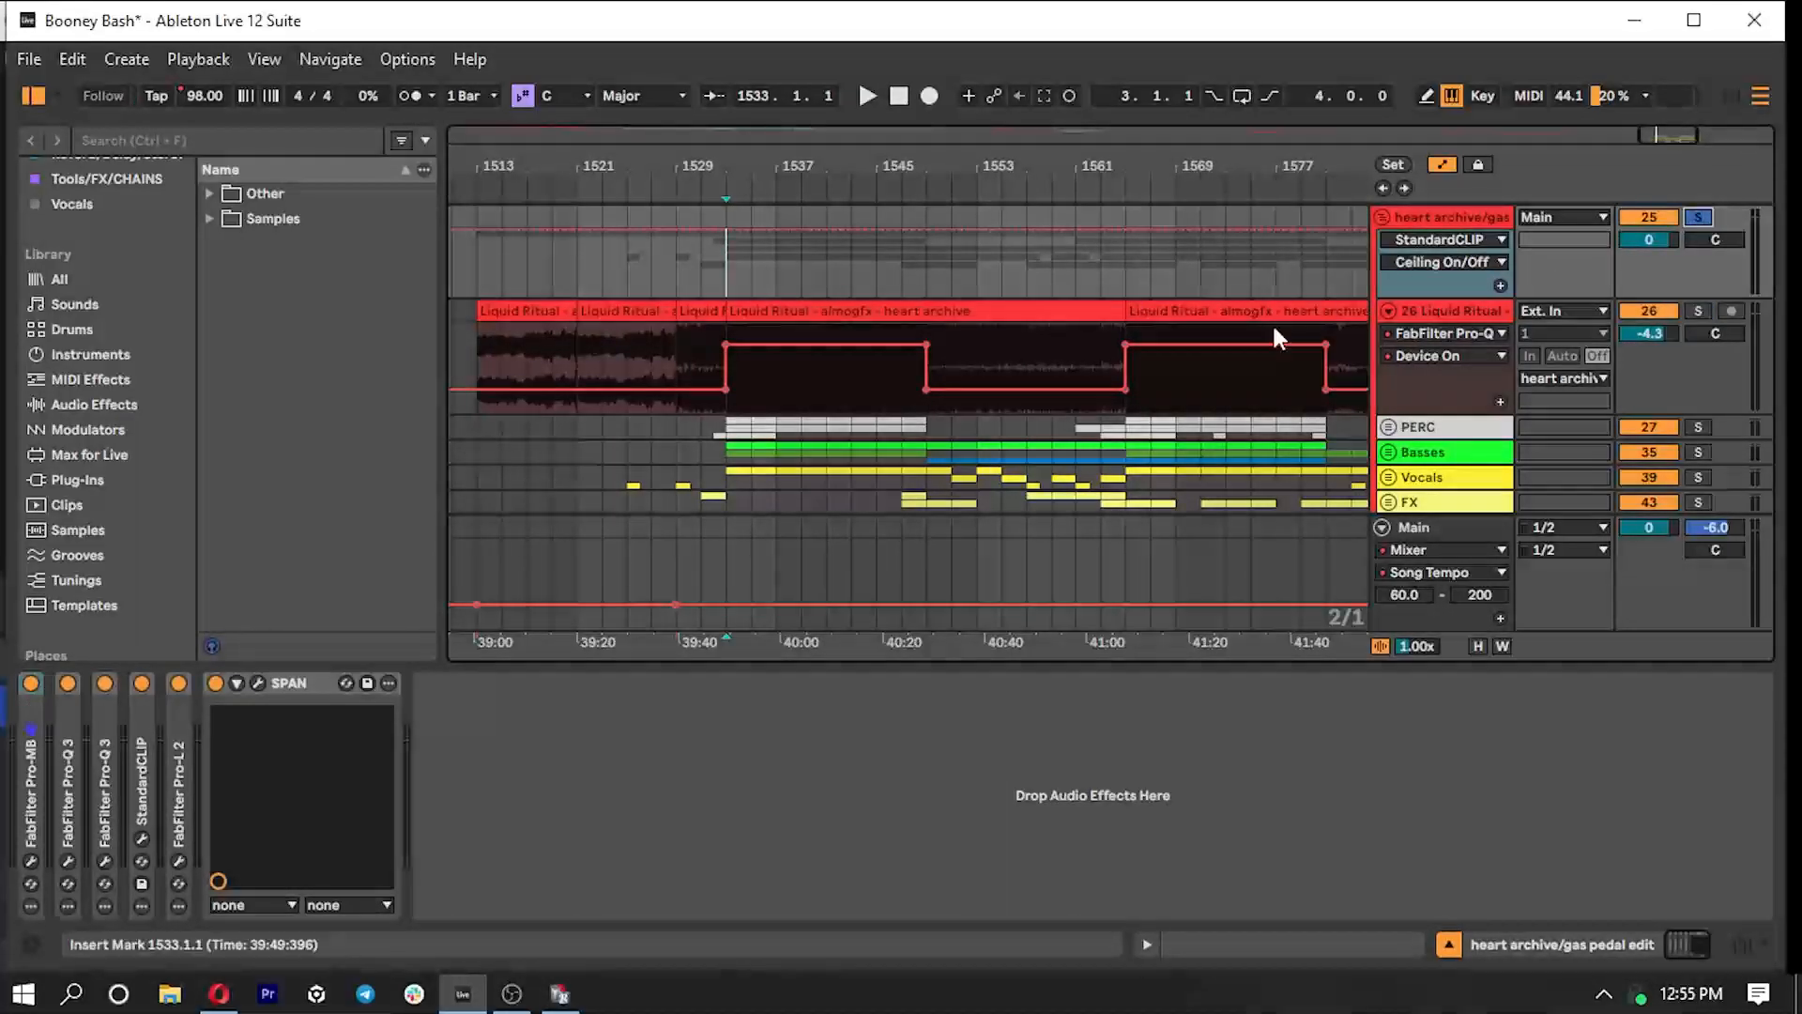
key(space)
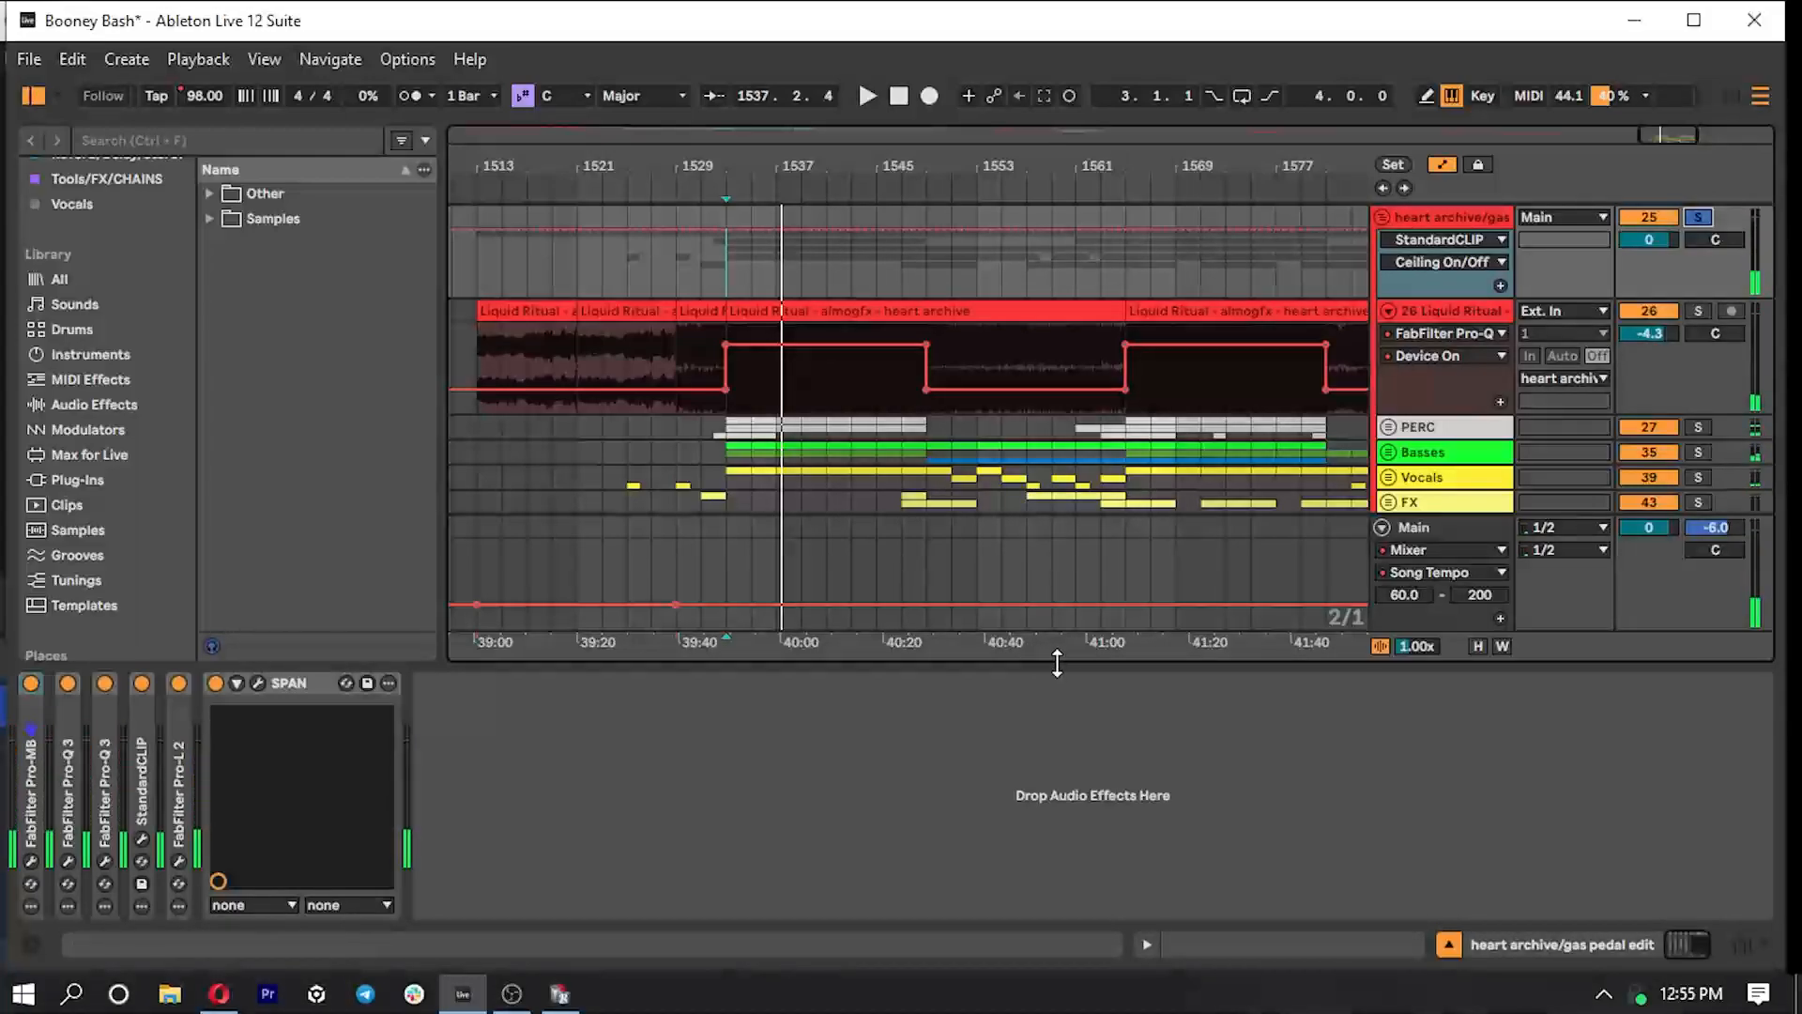
- Hide the device view, then unfold the FX group and its Square Risers subgroup while folding the Riser White track
drag(1059, 665, 1117, 904)
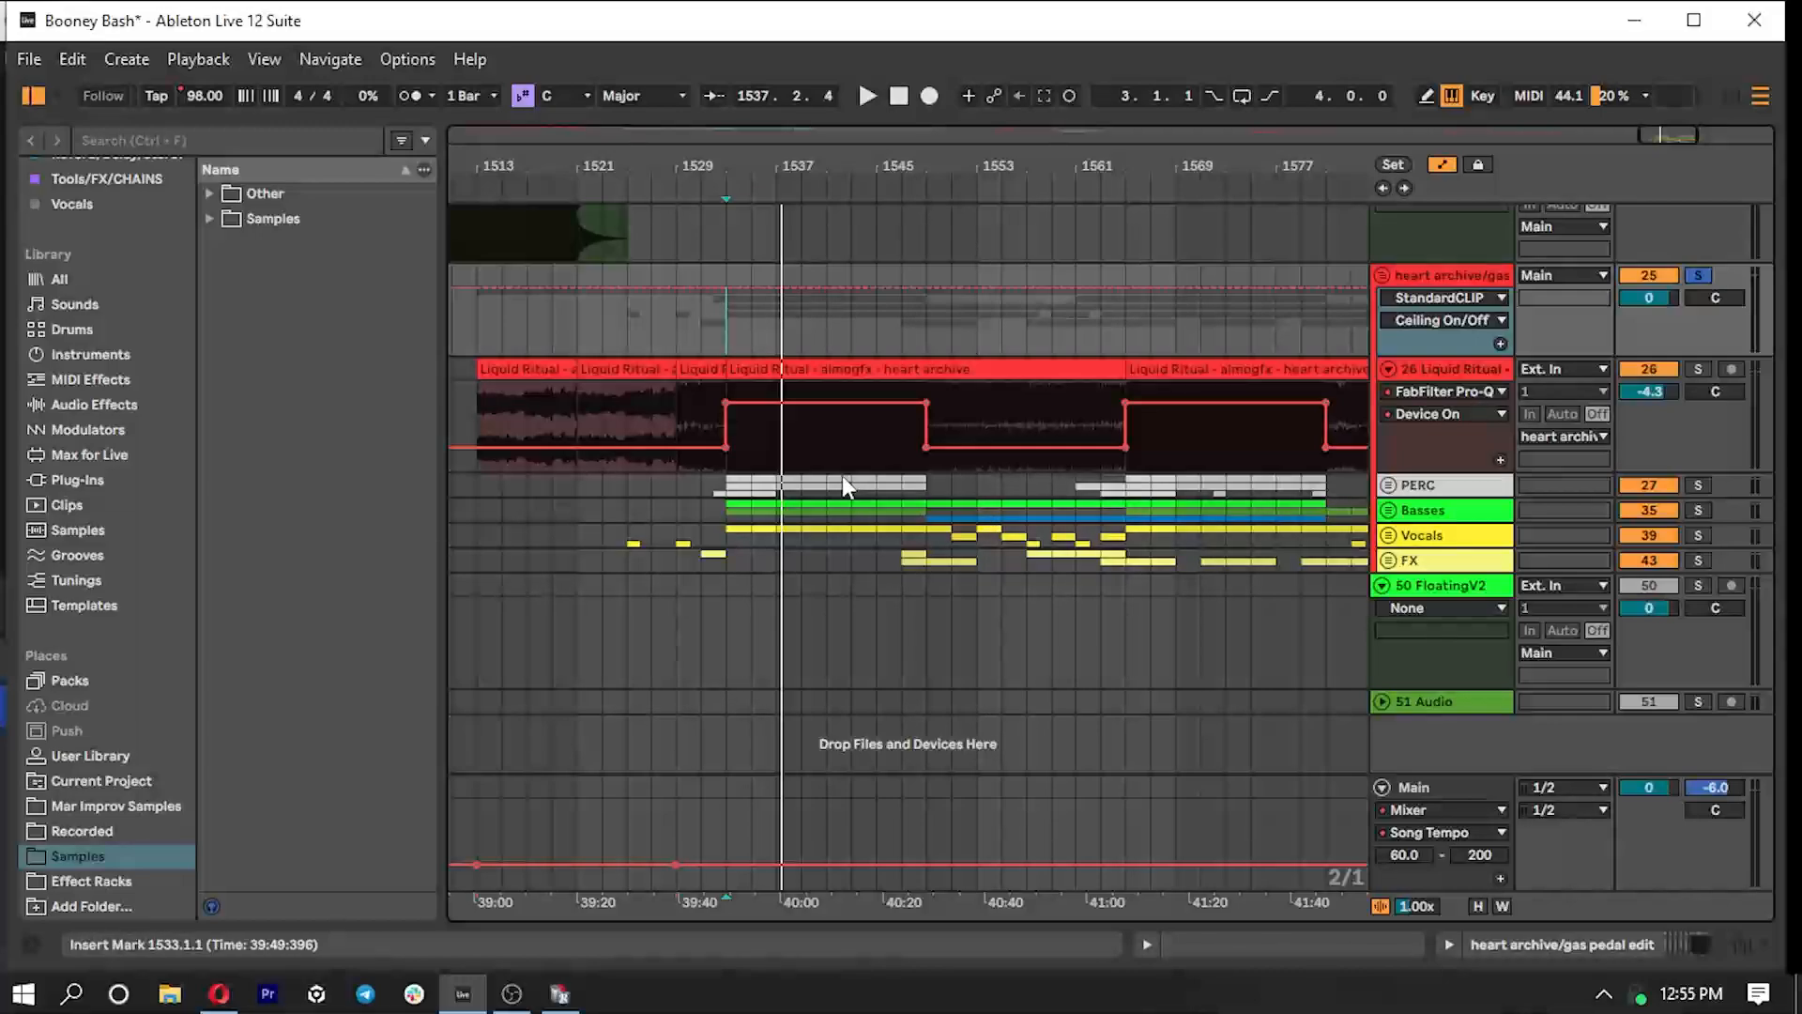
mouse_move(724, 447)
click(1391, 561)
scroll(1393, 561, down, 3)
click(1395, 559)
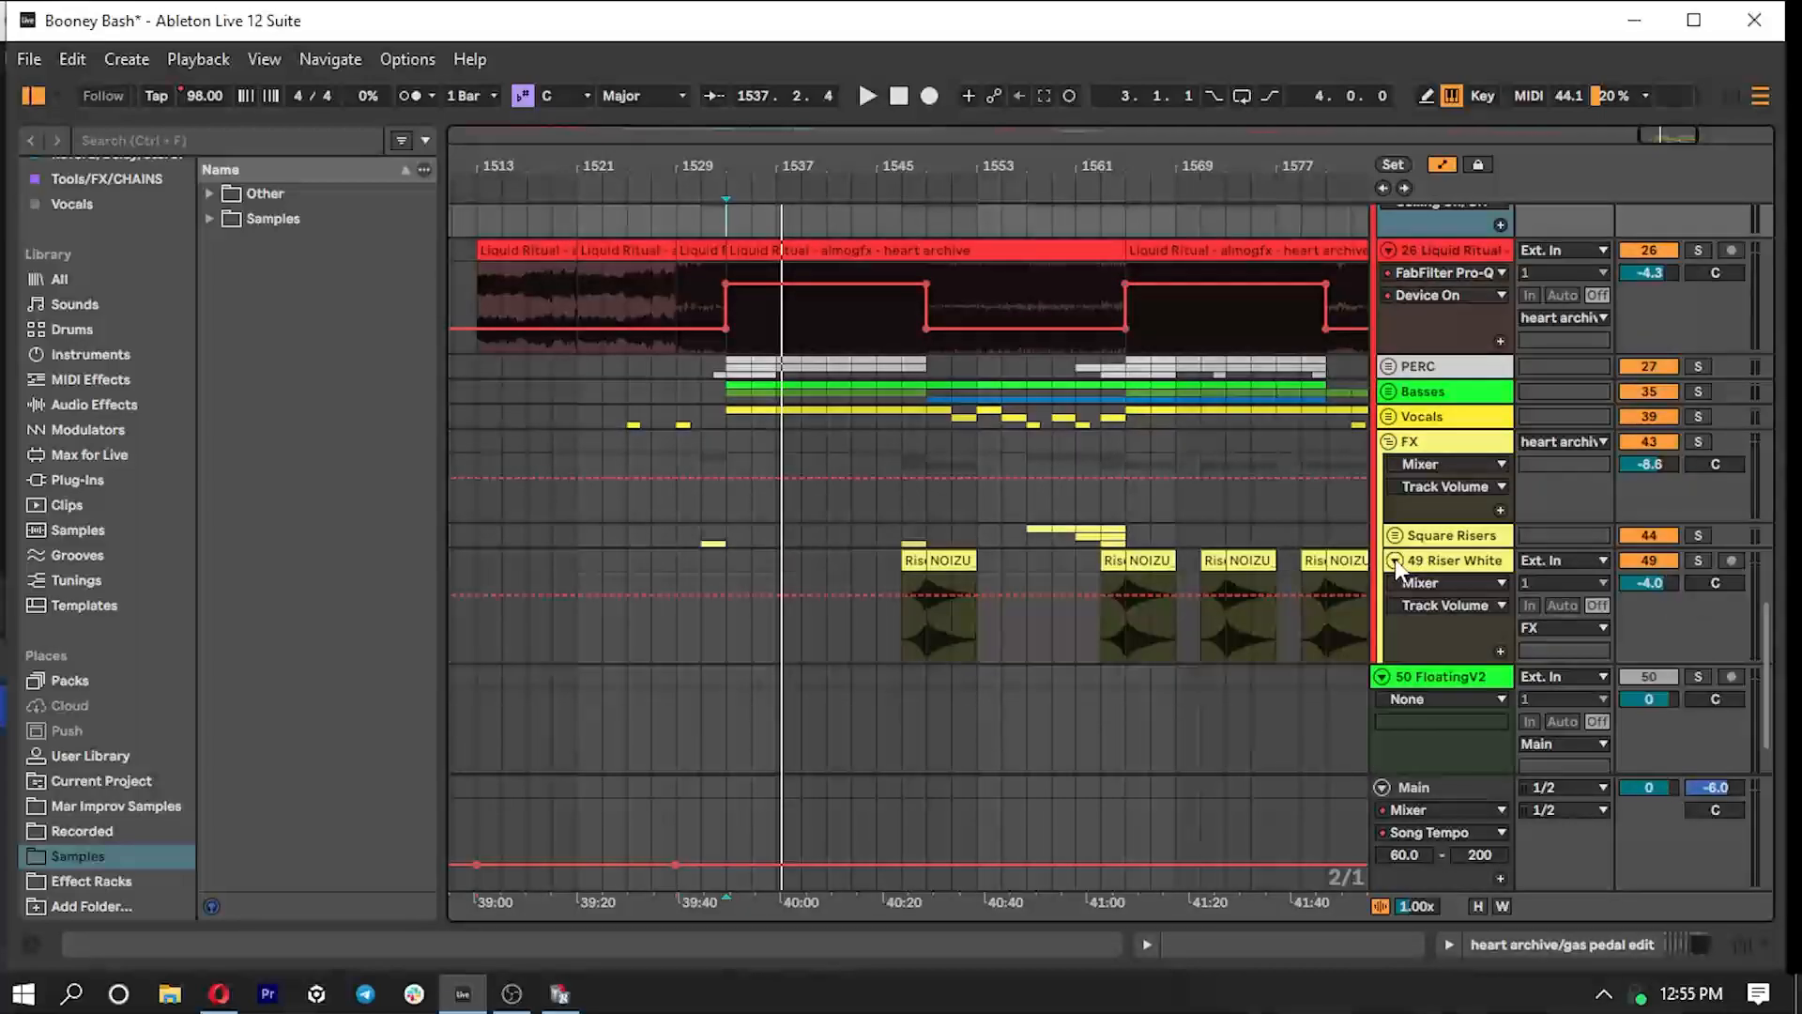
click(1395, 561)
click(1395, 538)
scroll(1395, 539, down, 5)
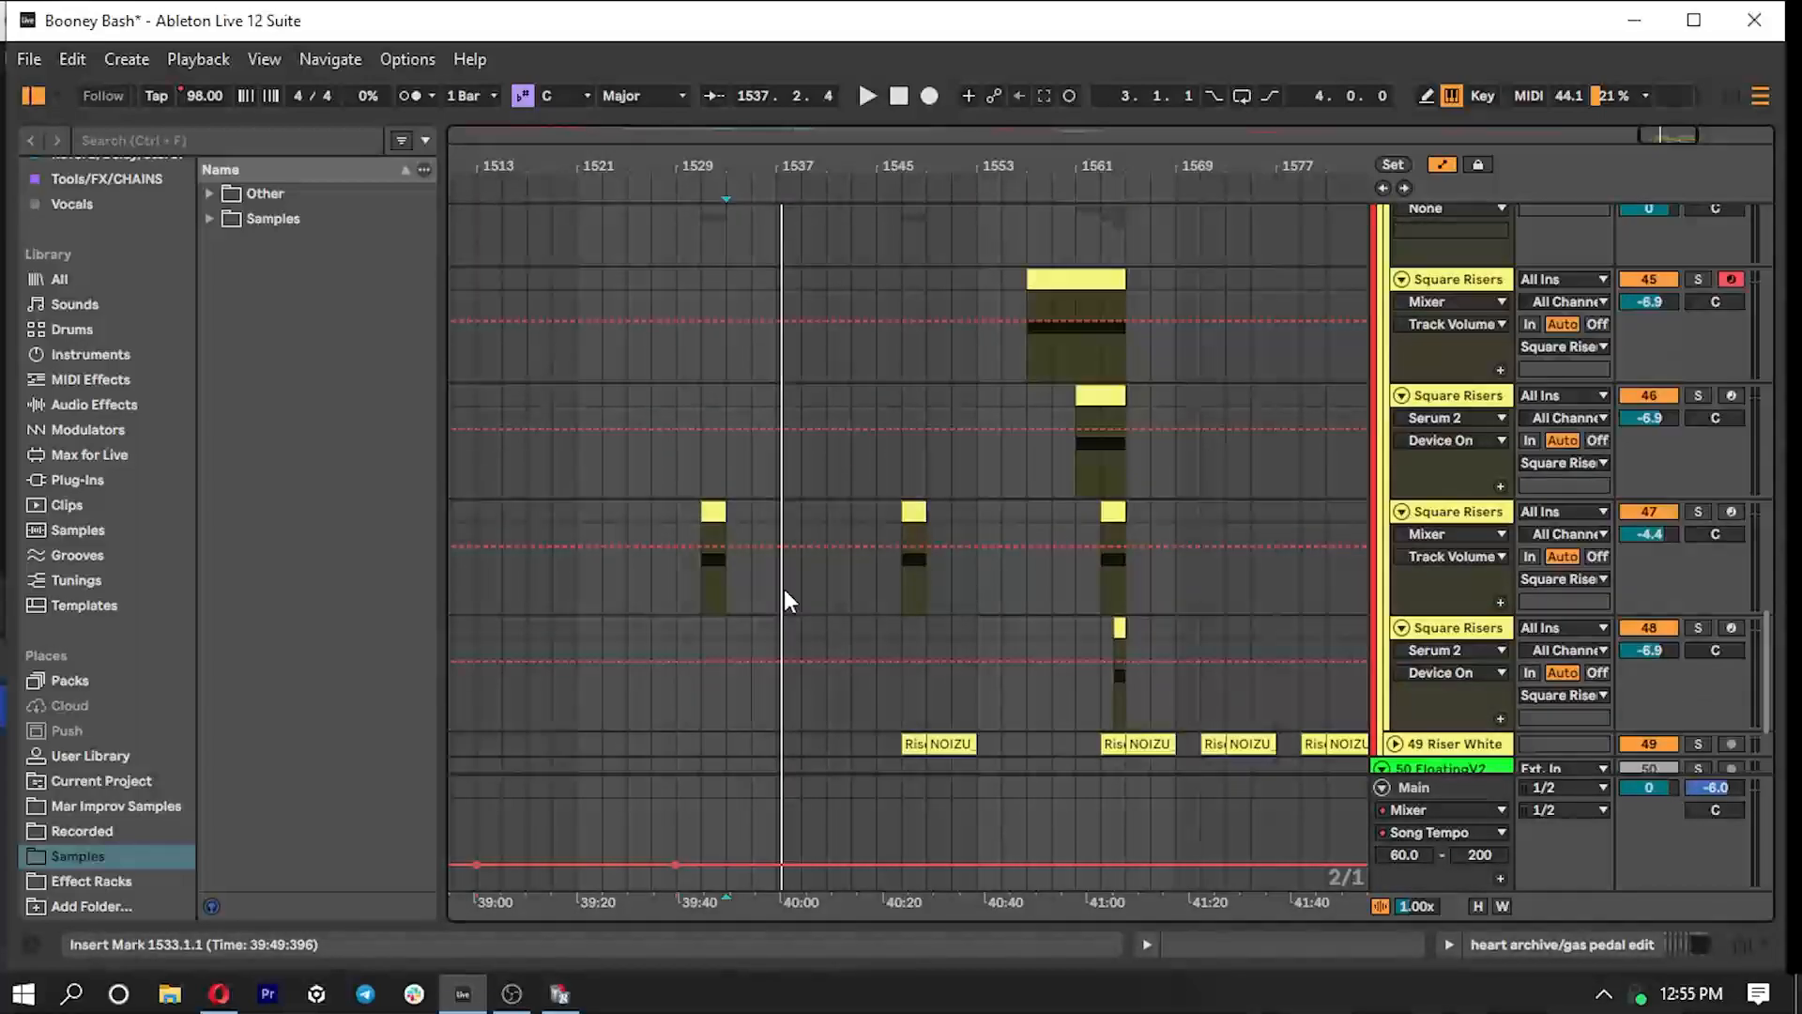
- Play the square riser from bar 1531 into the drop, then fold the FX group
click(706, 584)
key(space)
scroll(814, 577, up, 3)
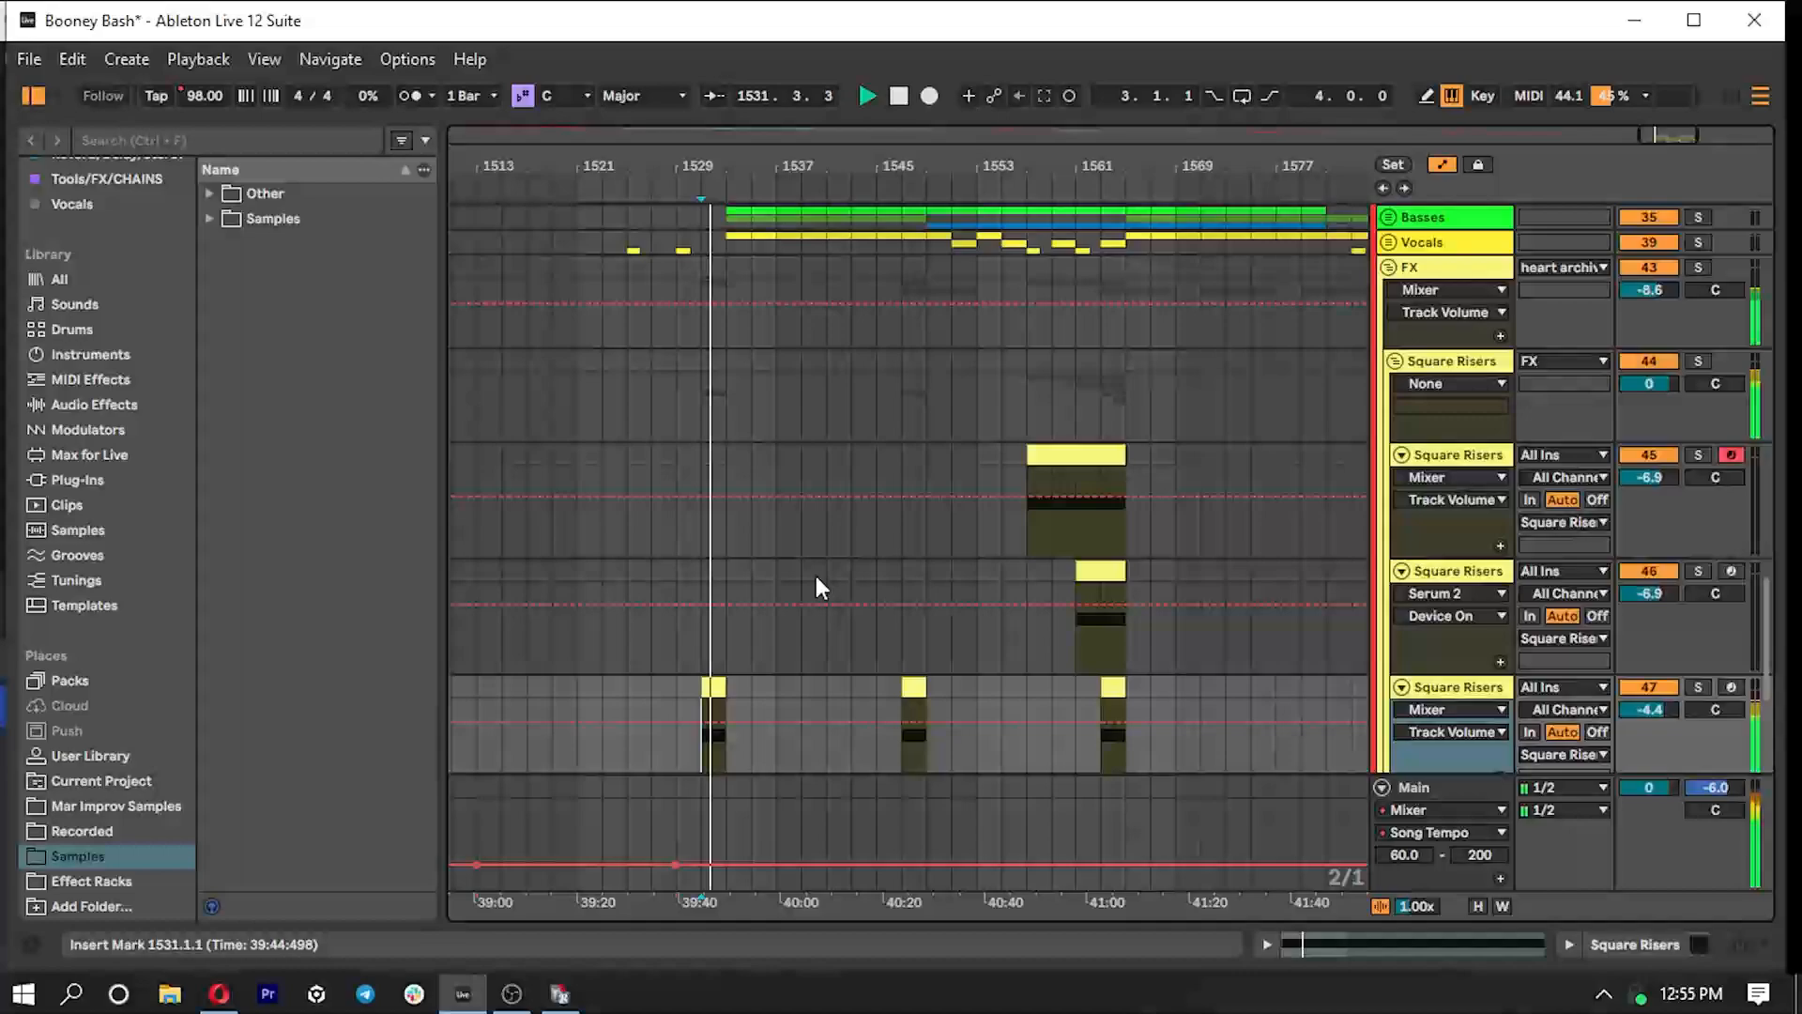
scroll(816, 572, up, 2)
scroll(831, 562, up, 3)
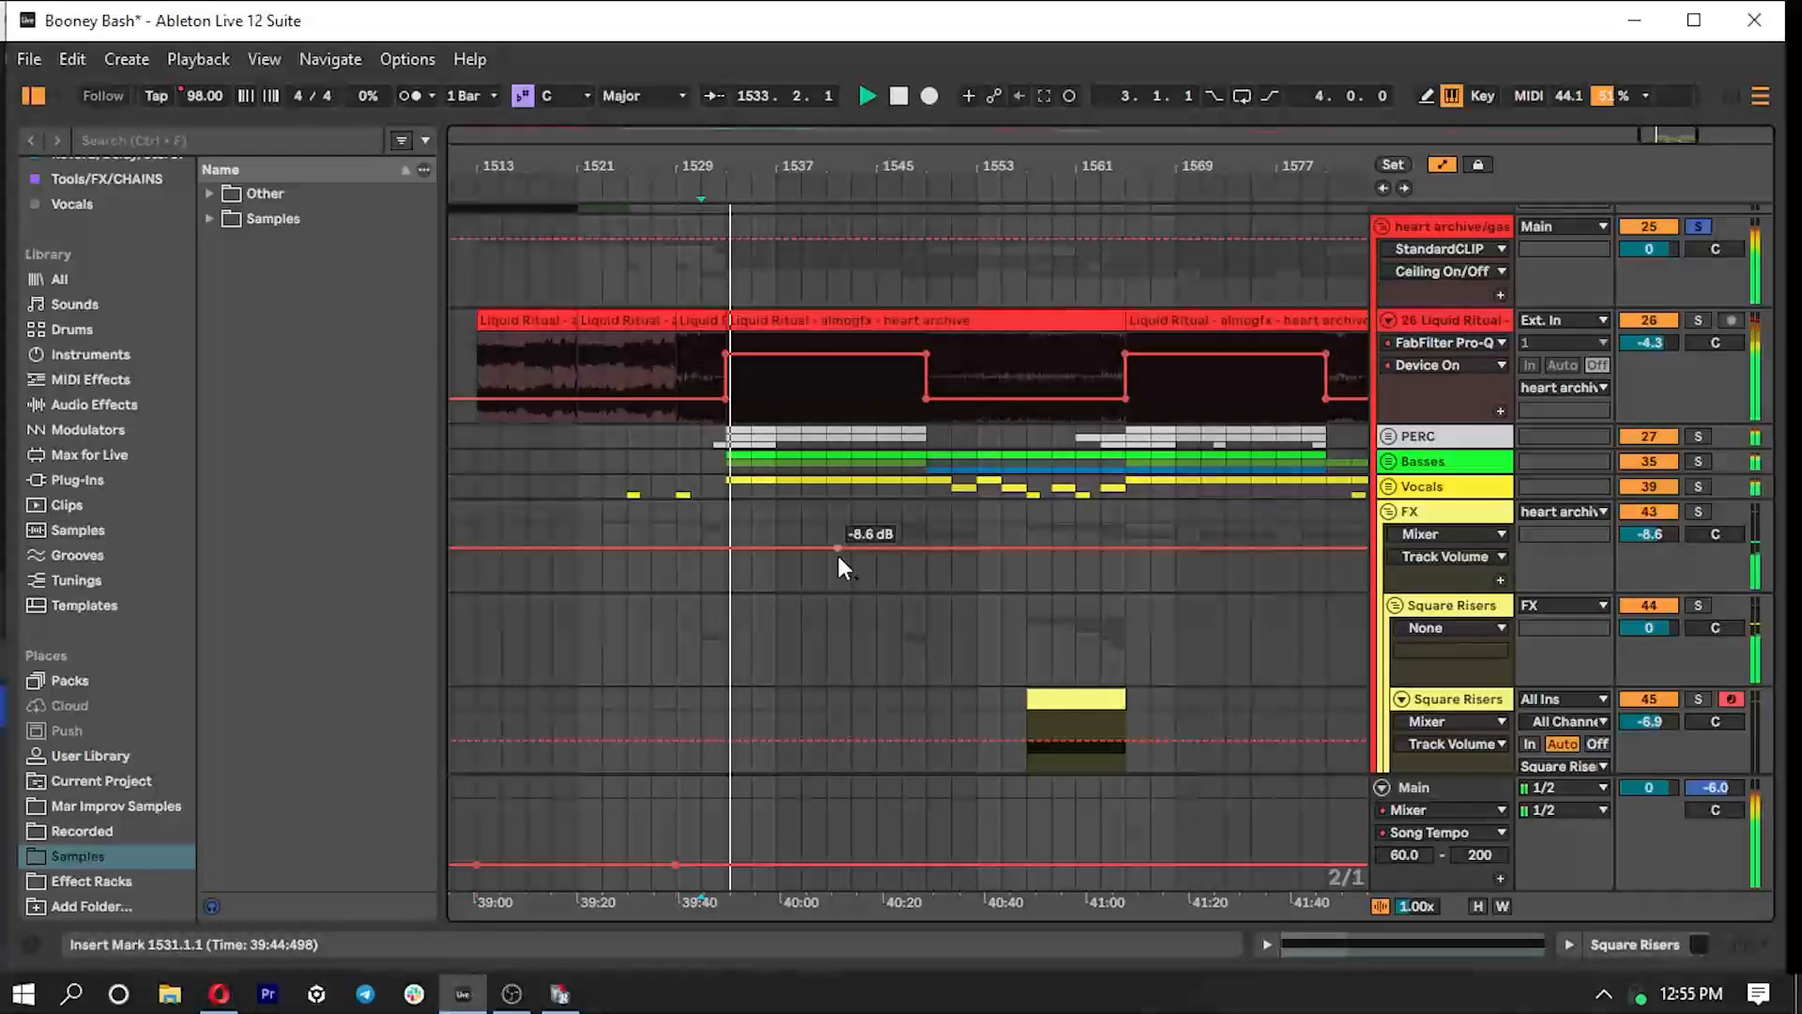
key(space)
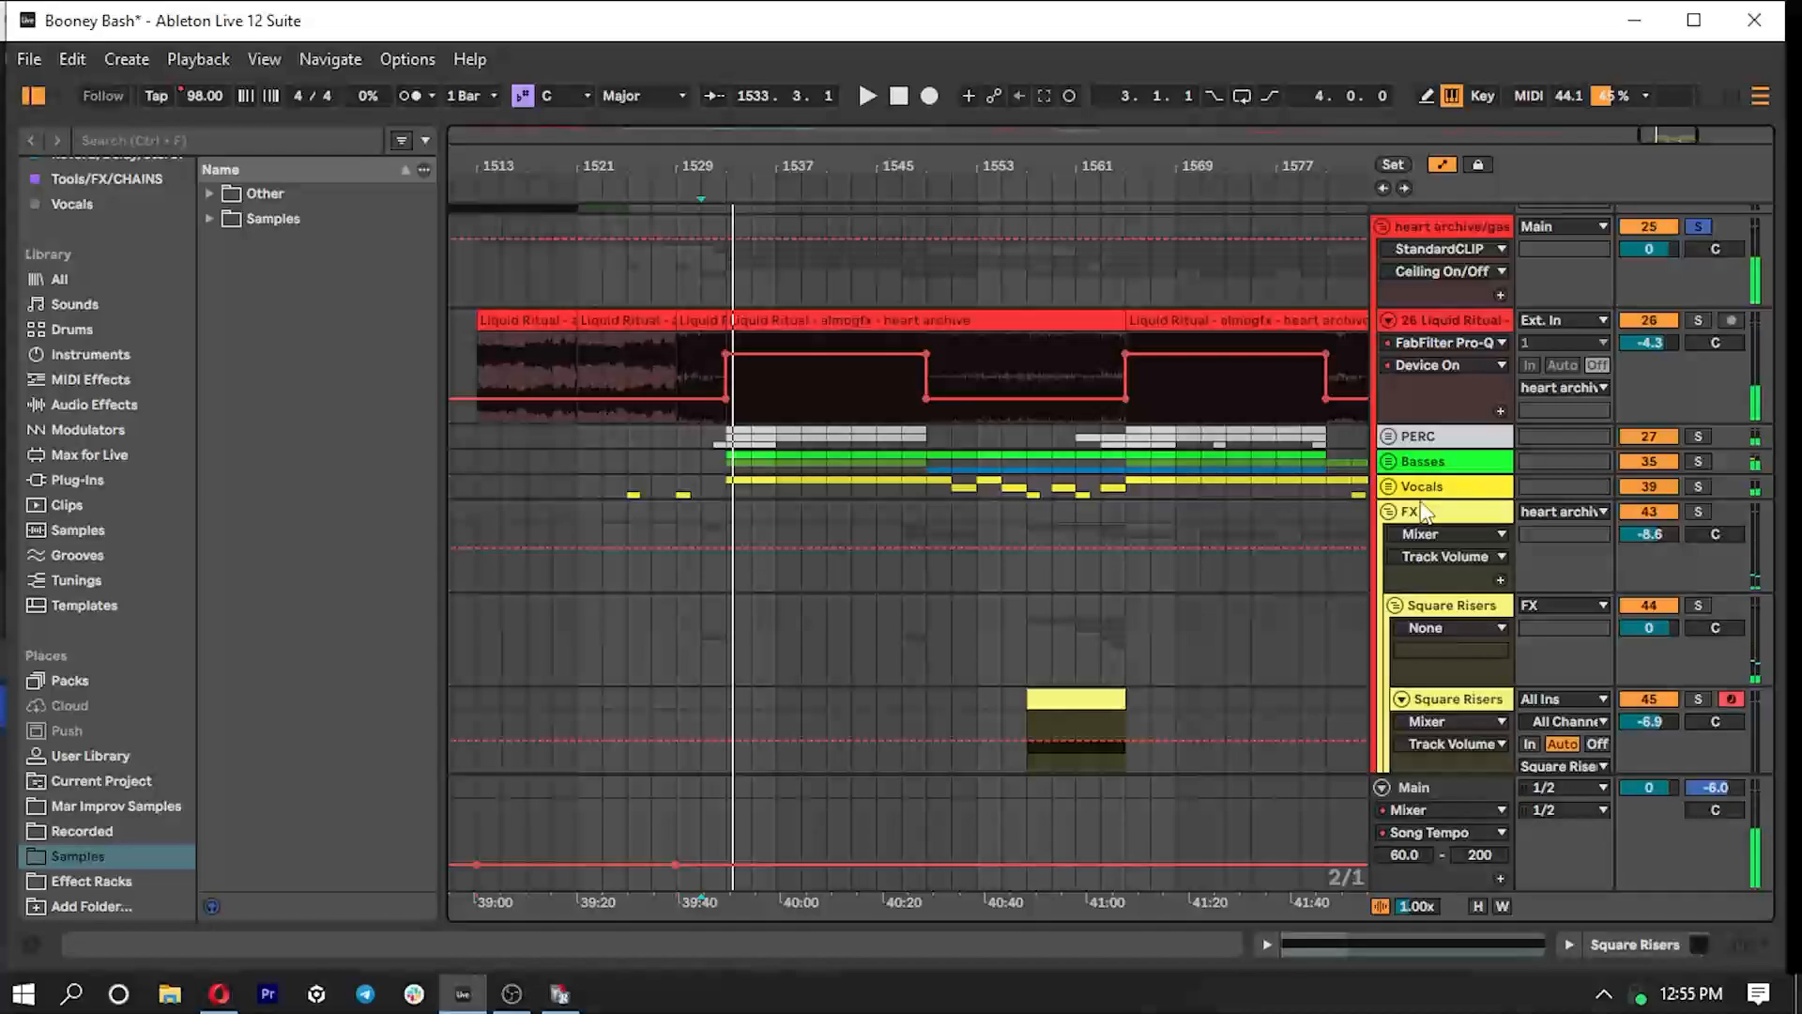
click(1389, 512)
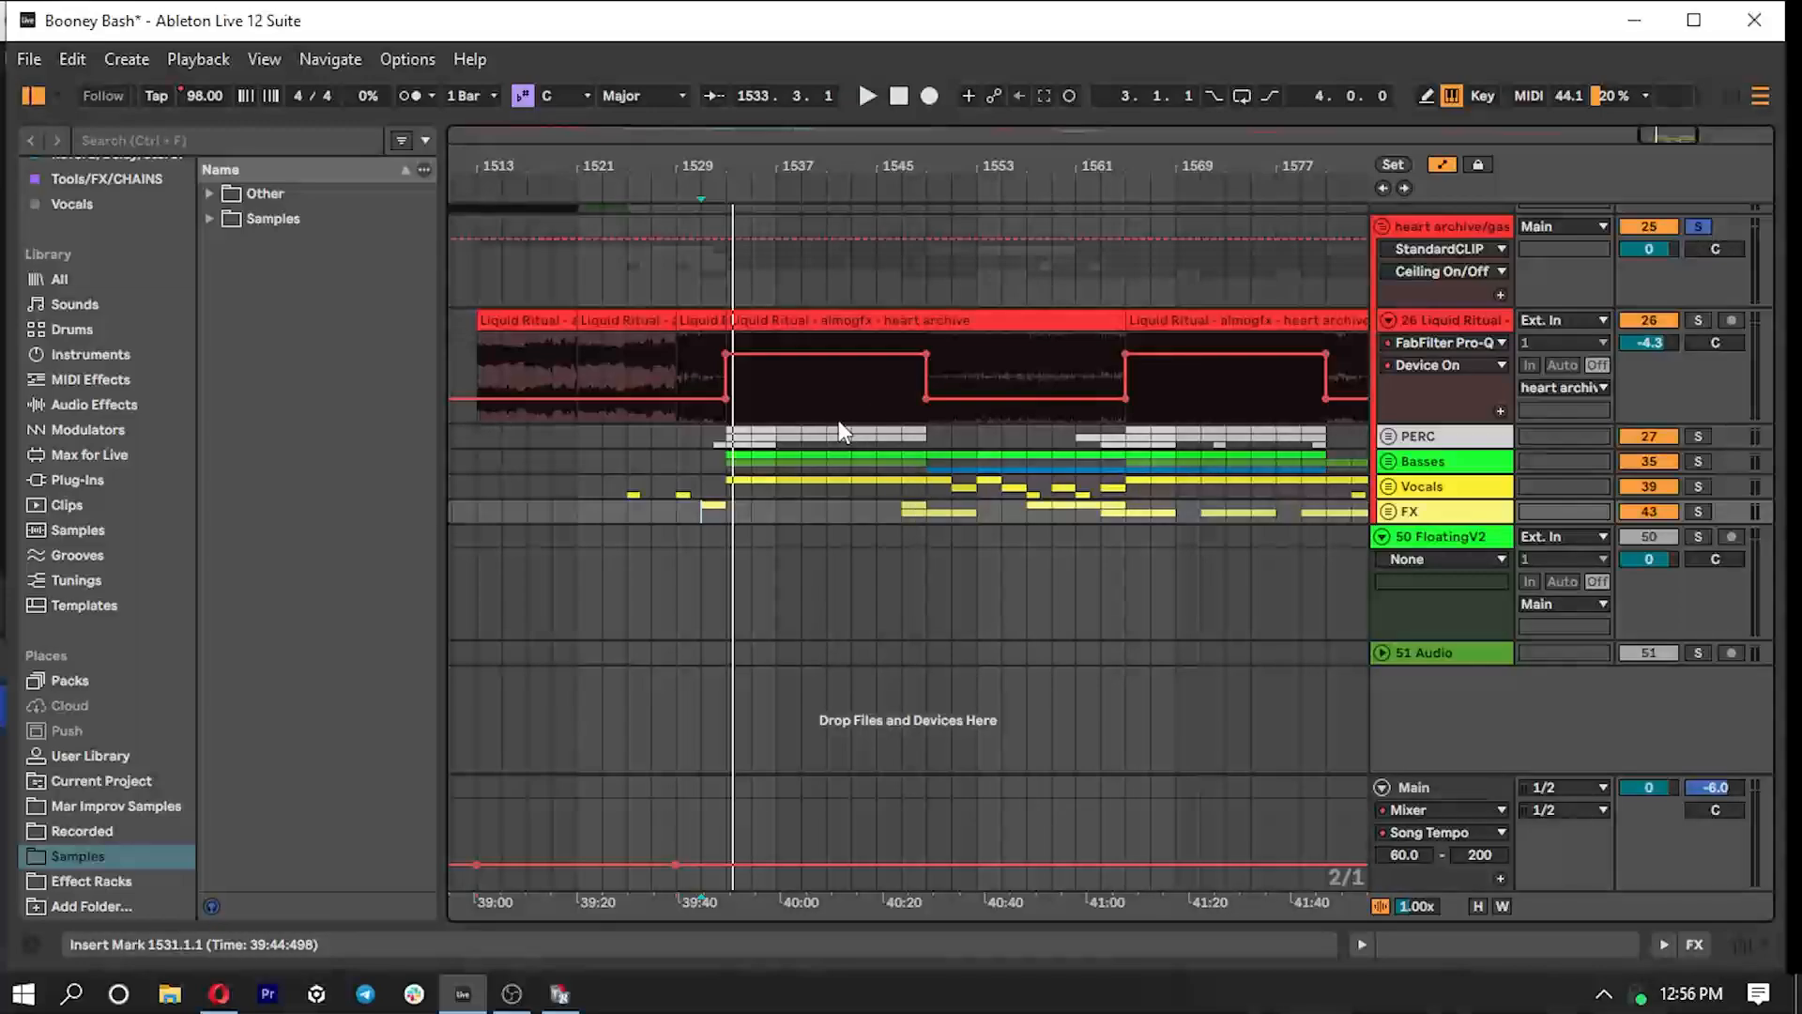
- Unfold the Basses group to examine its reese, sub and melody tracks from bar 1533, then fold it
click(726, 482)
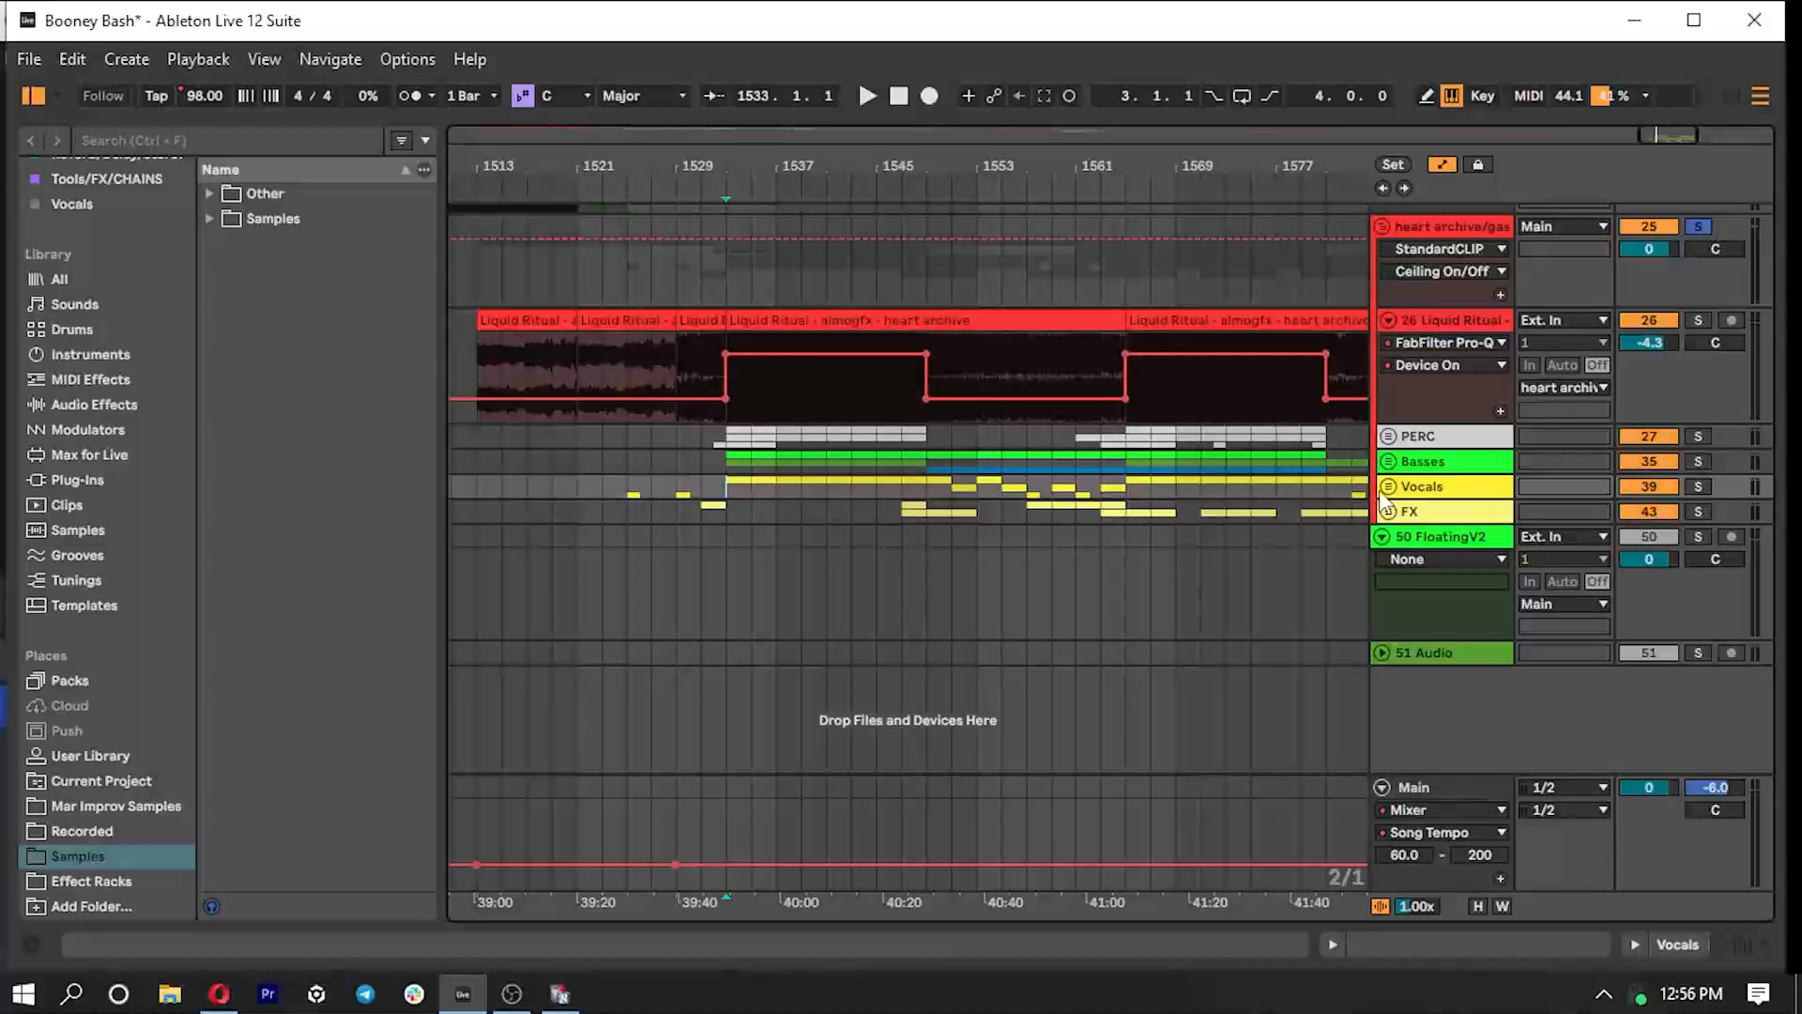
click(723, 460)
click(1389, 461)
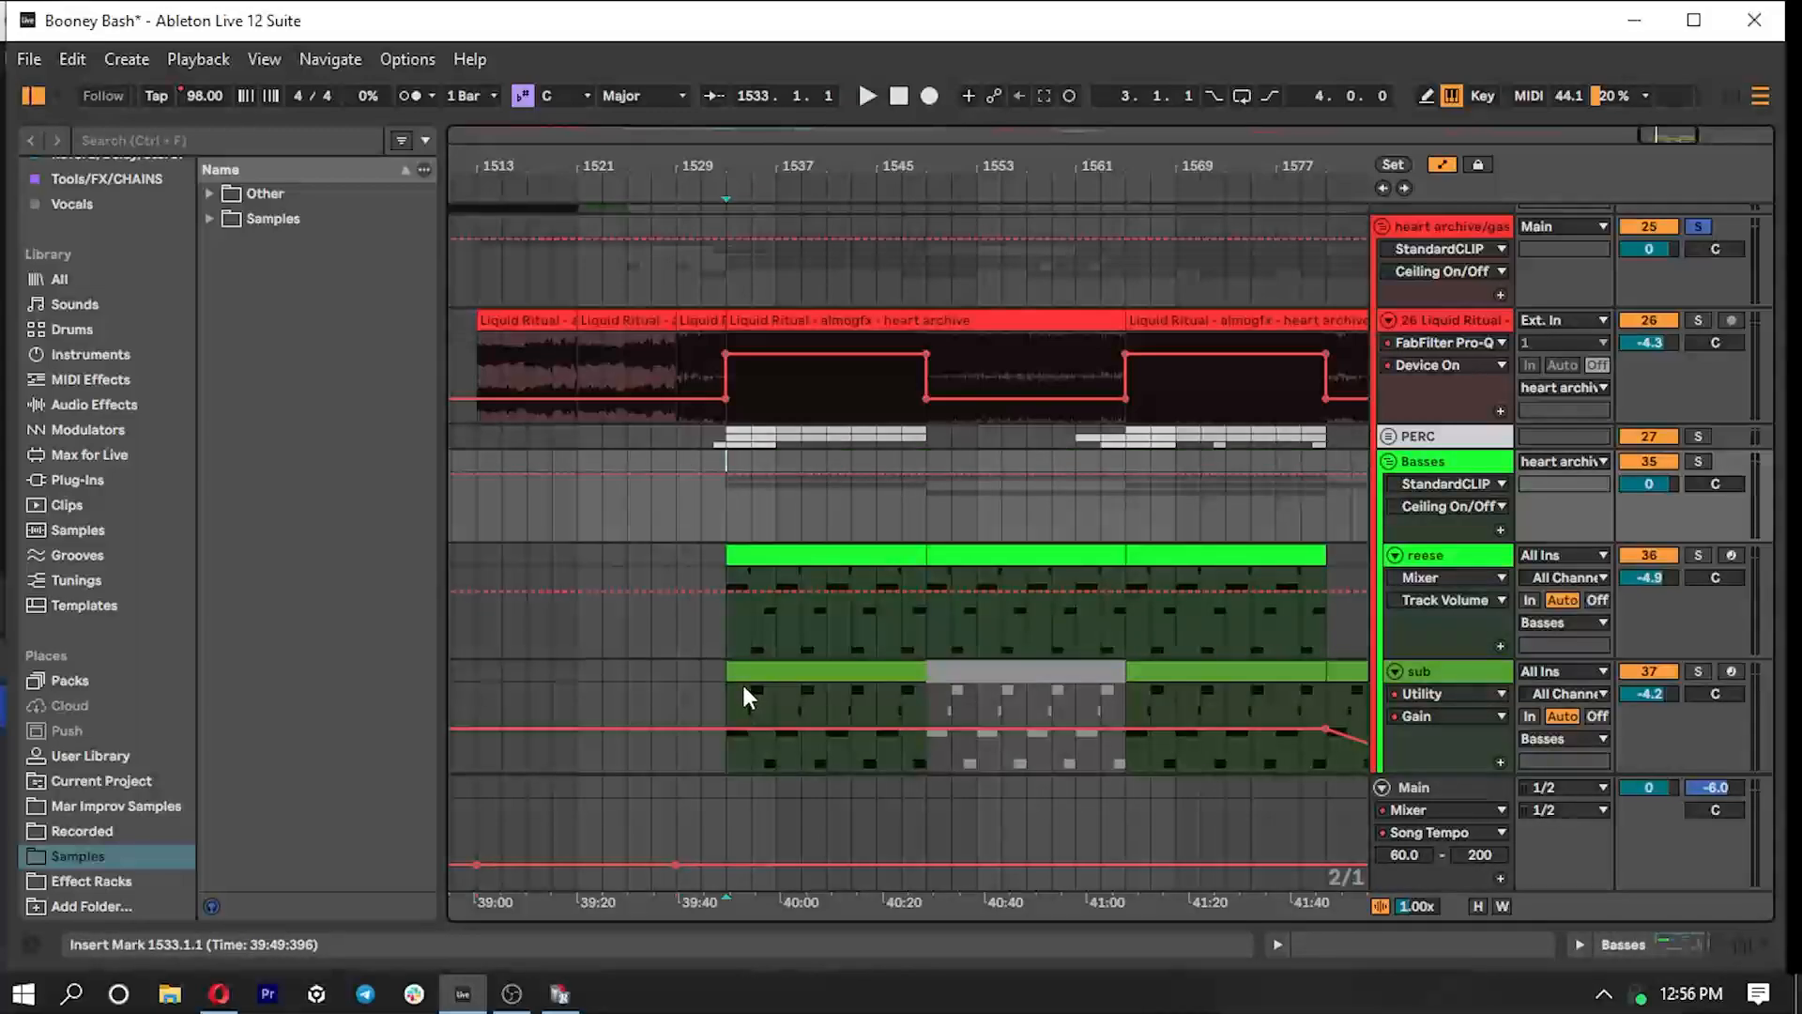
scroll(751, 672, down, 2)
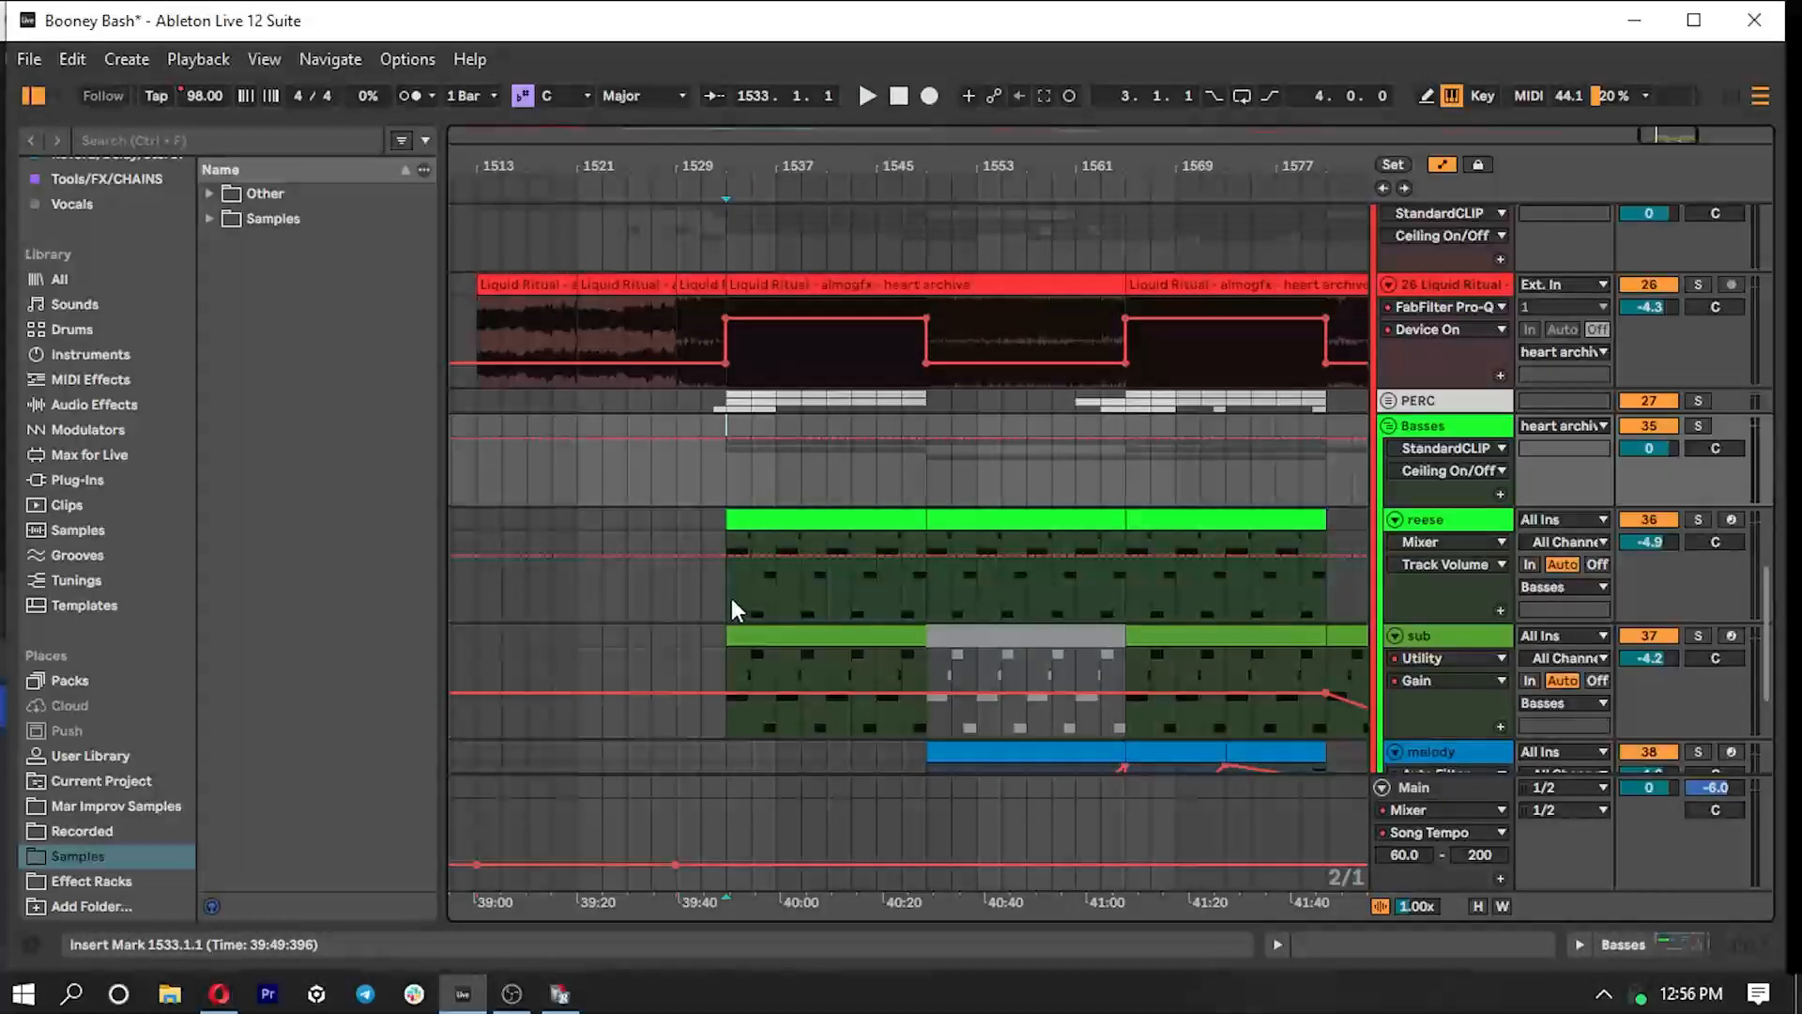
click(1389, 426)
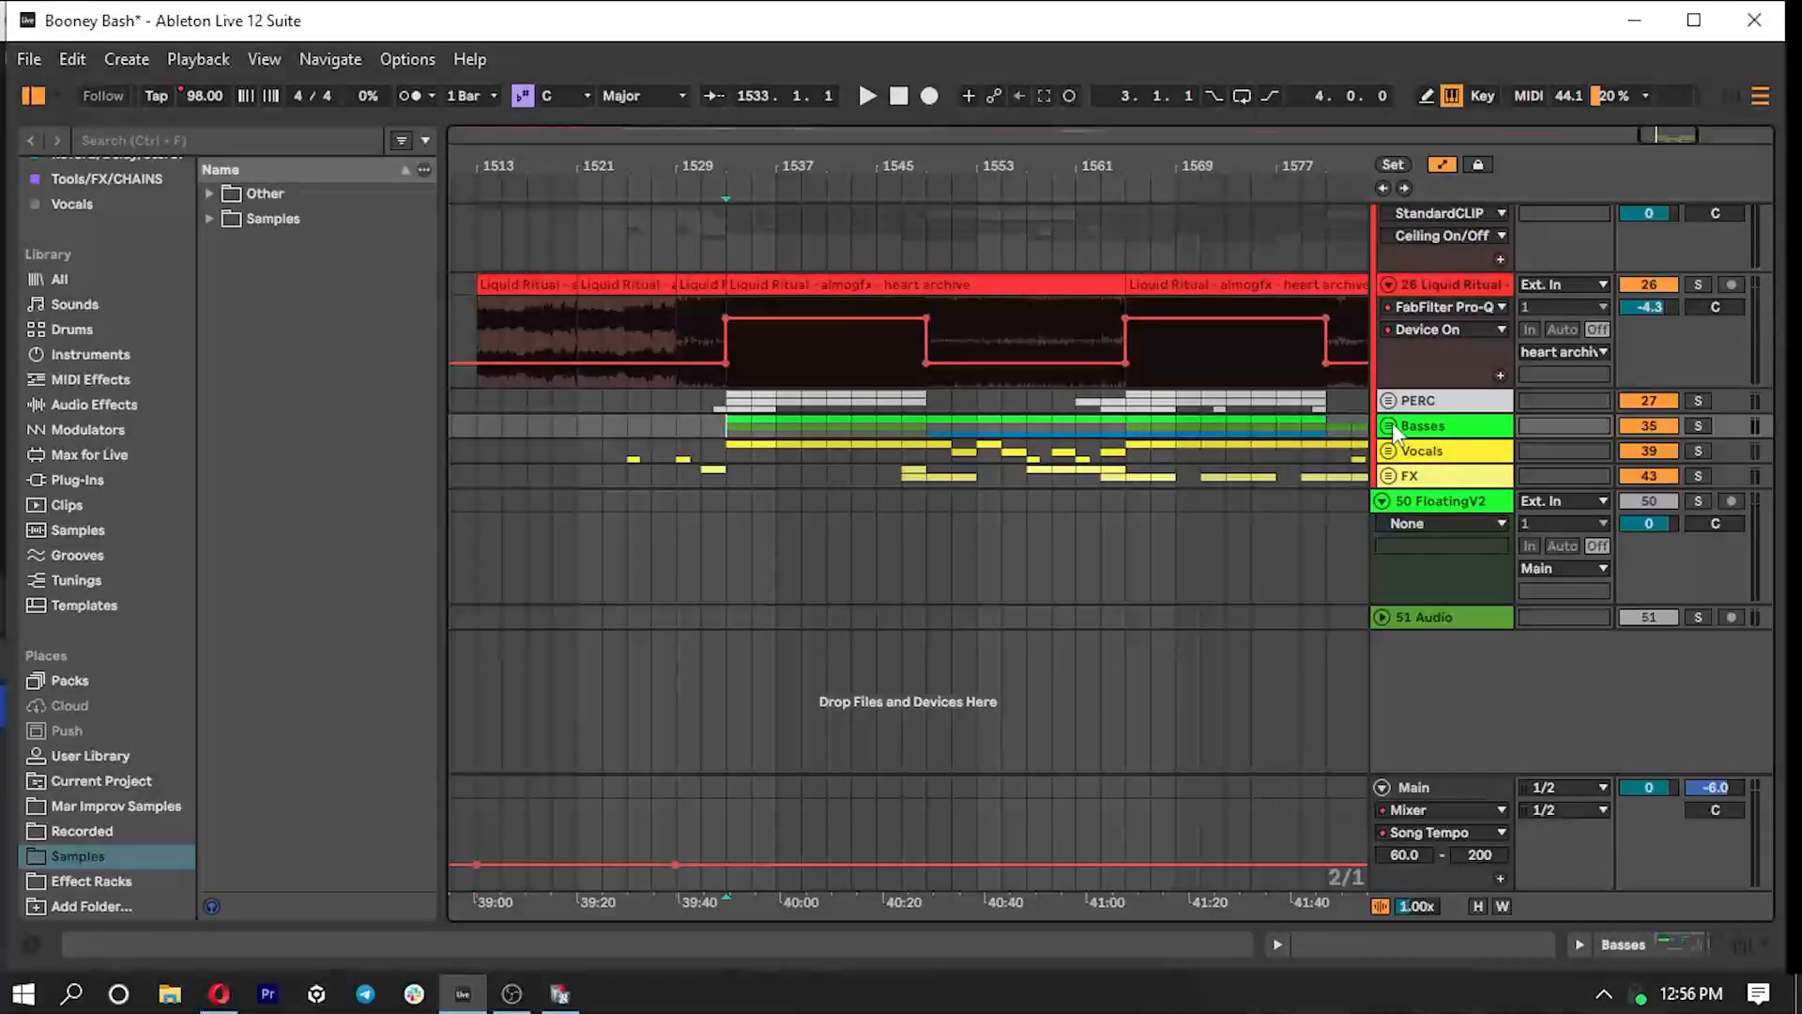
- Examine the PERC group and the kick and snare in its XTRA K&S subgroup, folding the subgroup and leaving PERC unfolded
click(1390, 402)
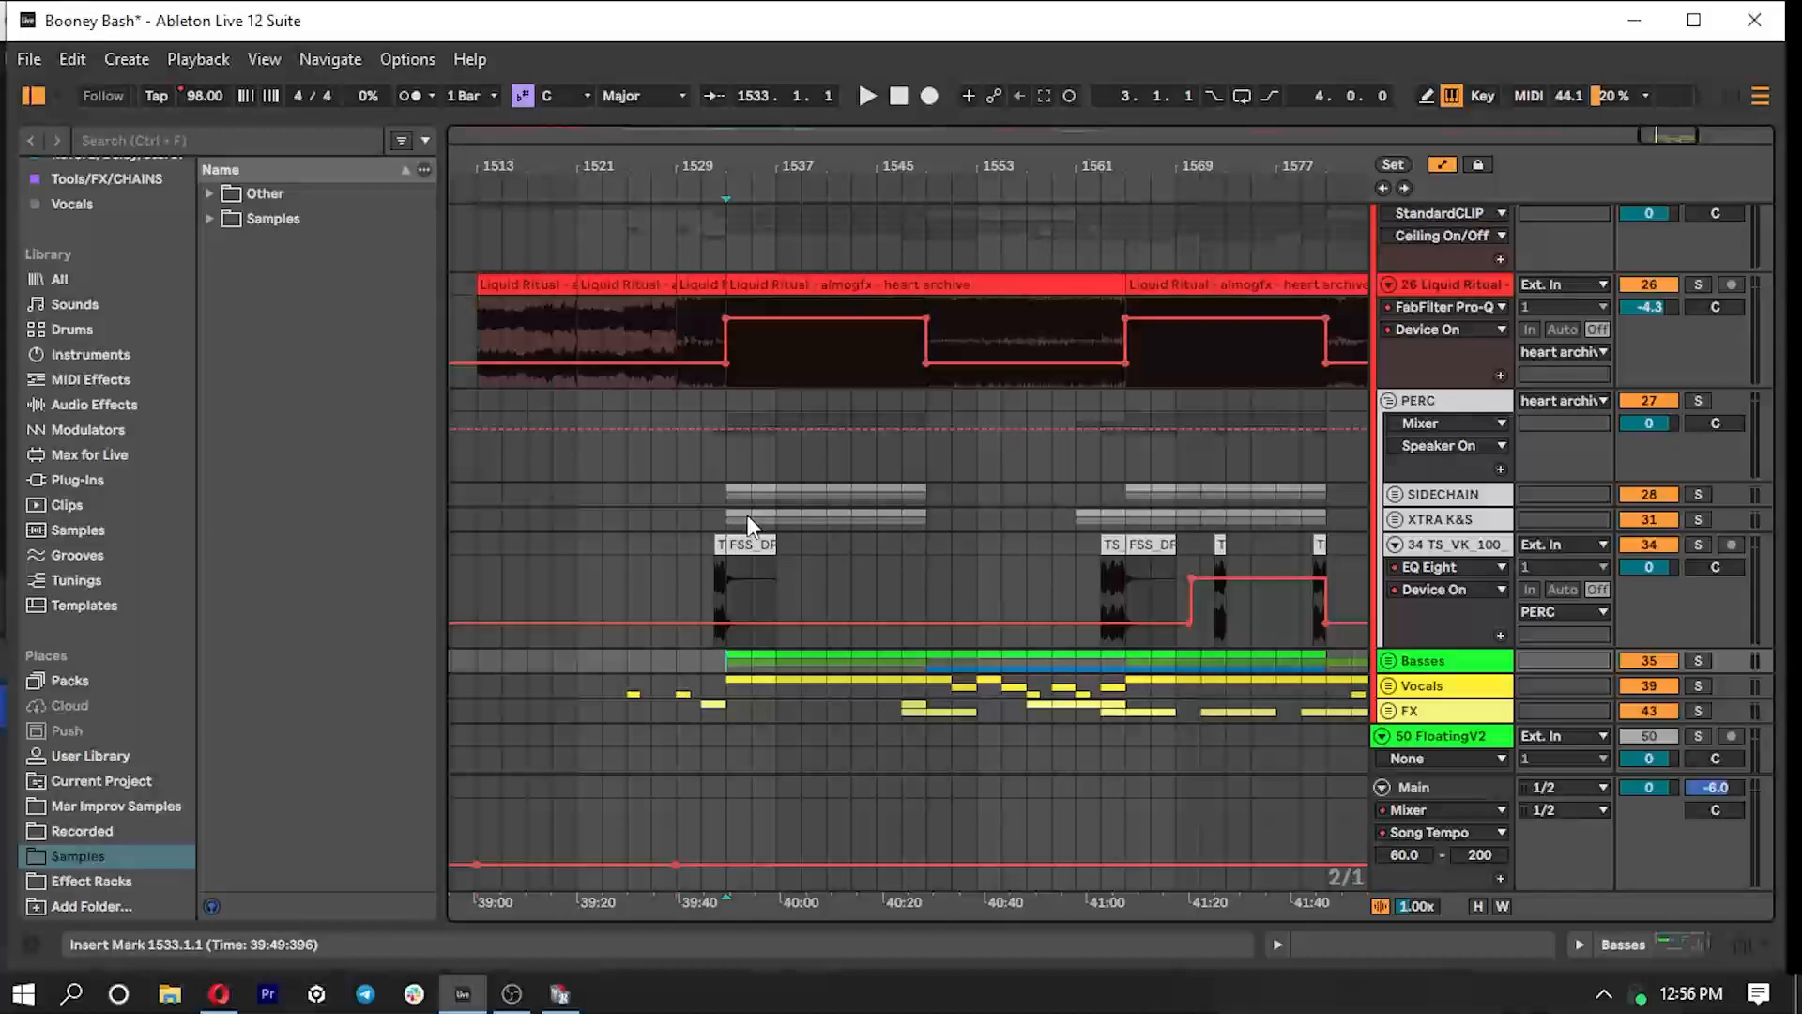
scroll(745, 516, down, 2)
click(1396, 451)
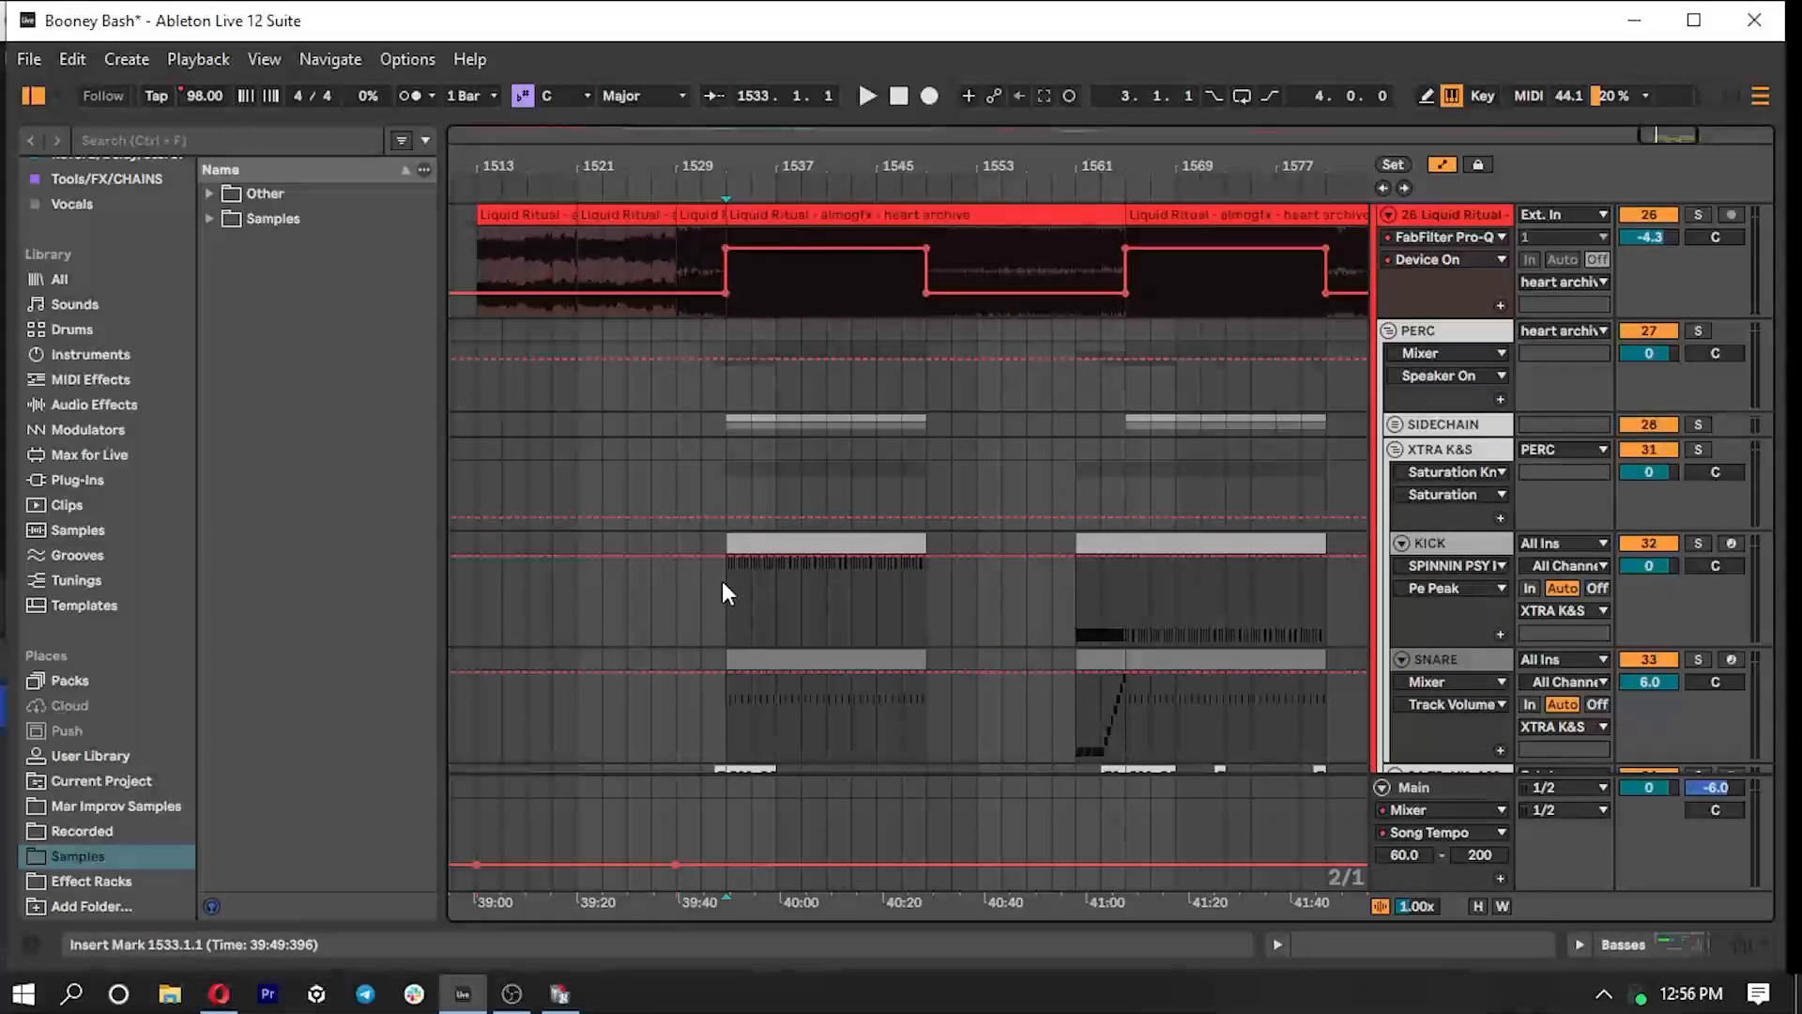
click(1396, 450)
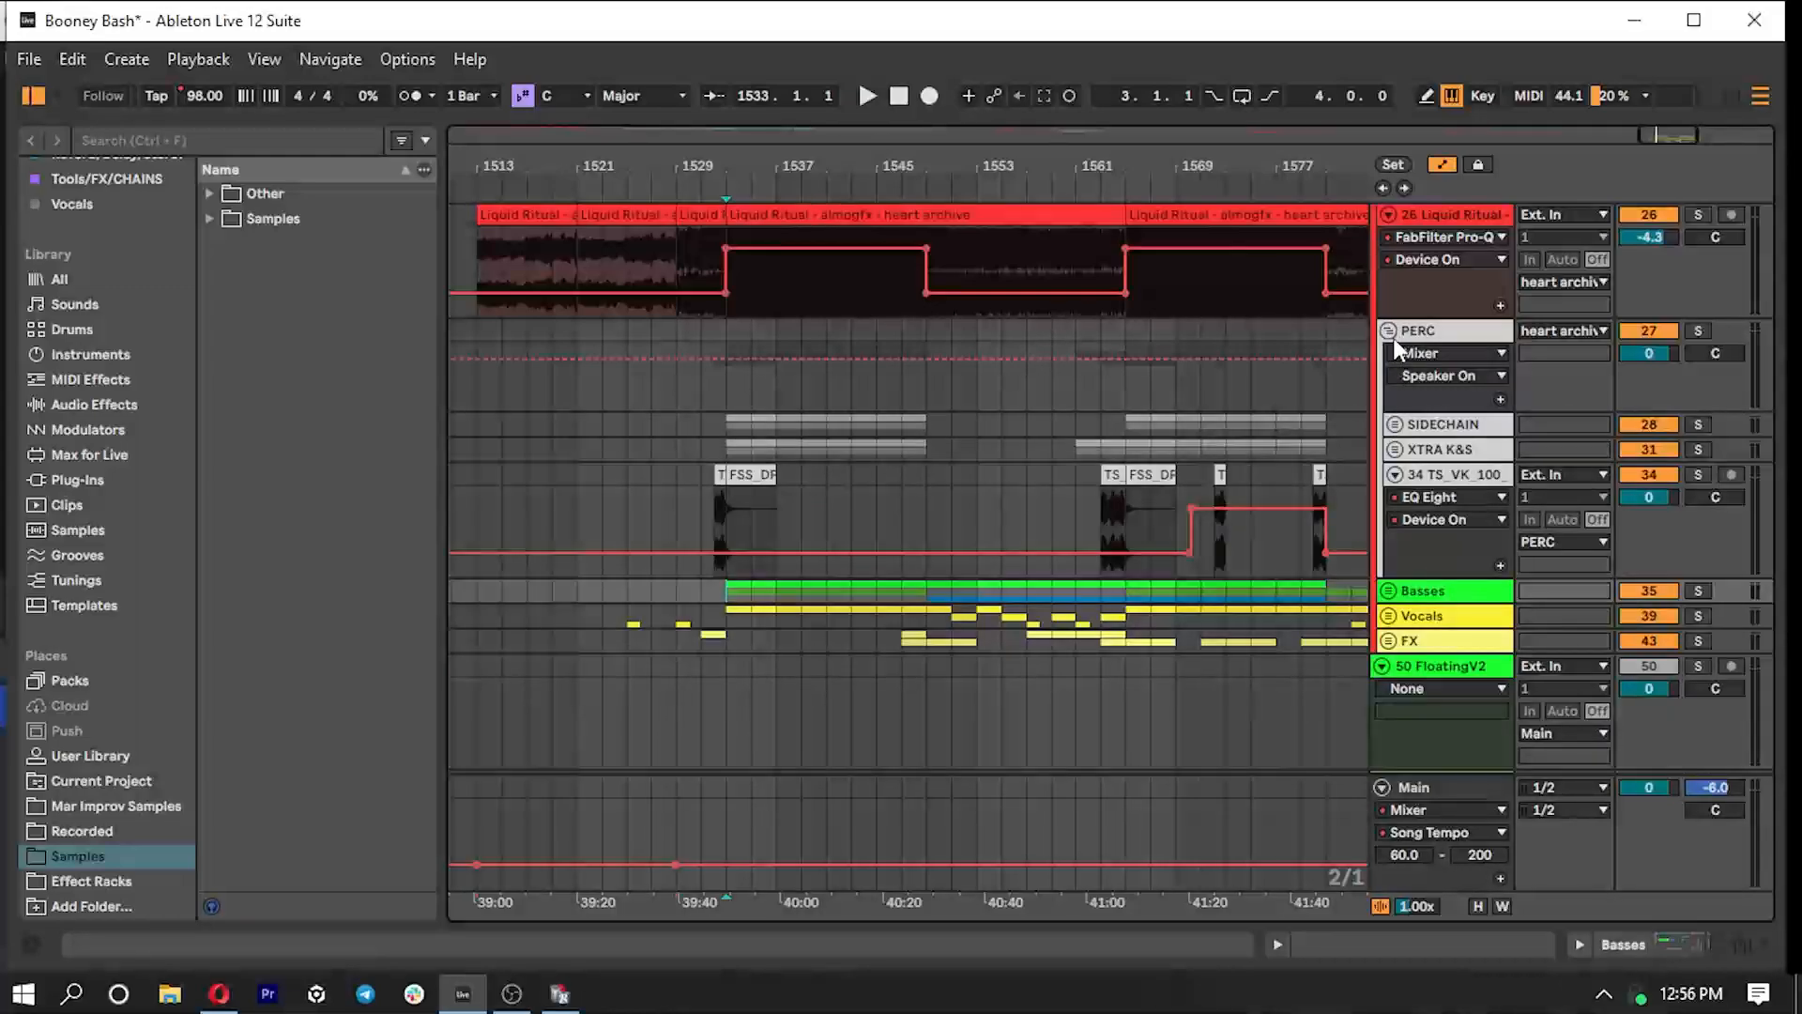
click(1393, 338)
scroll(890, 325, up, 3)
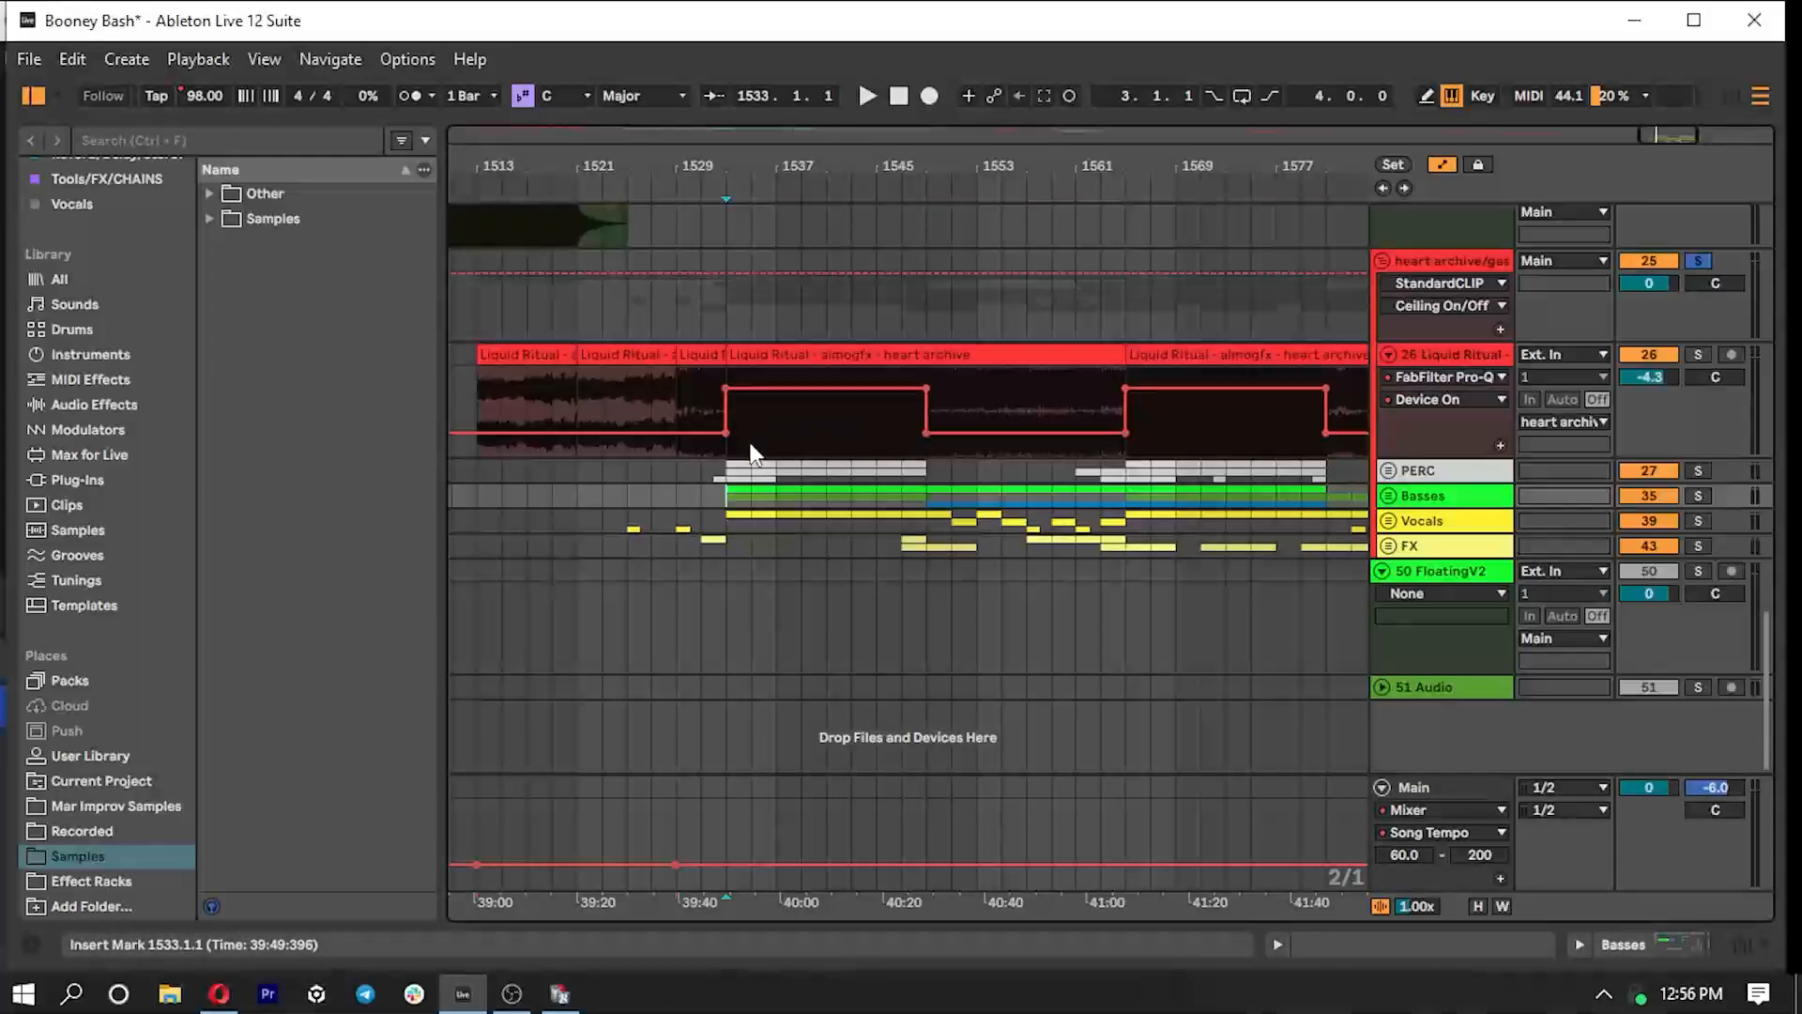
click(1389, 470)
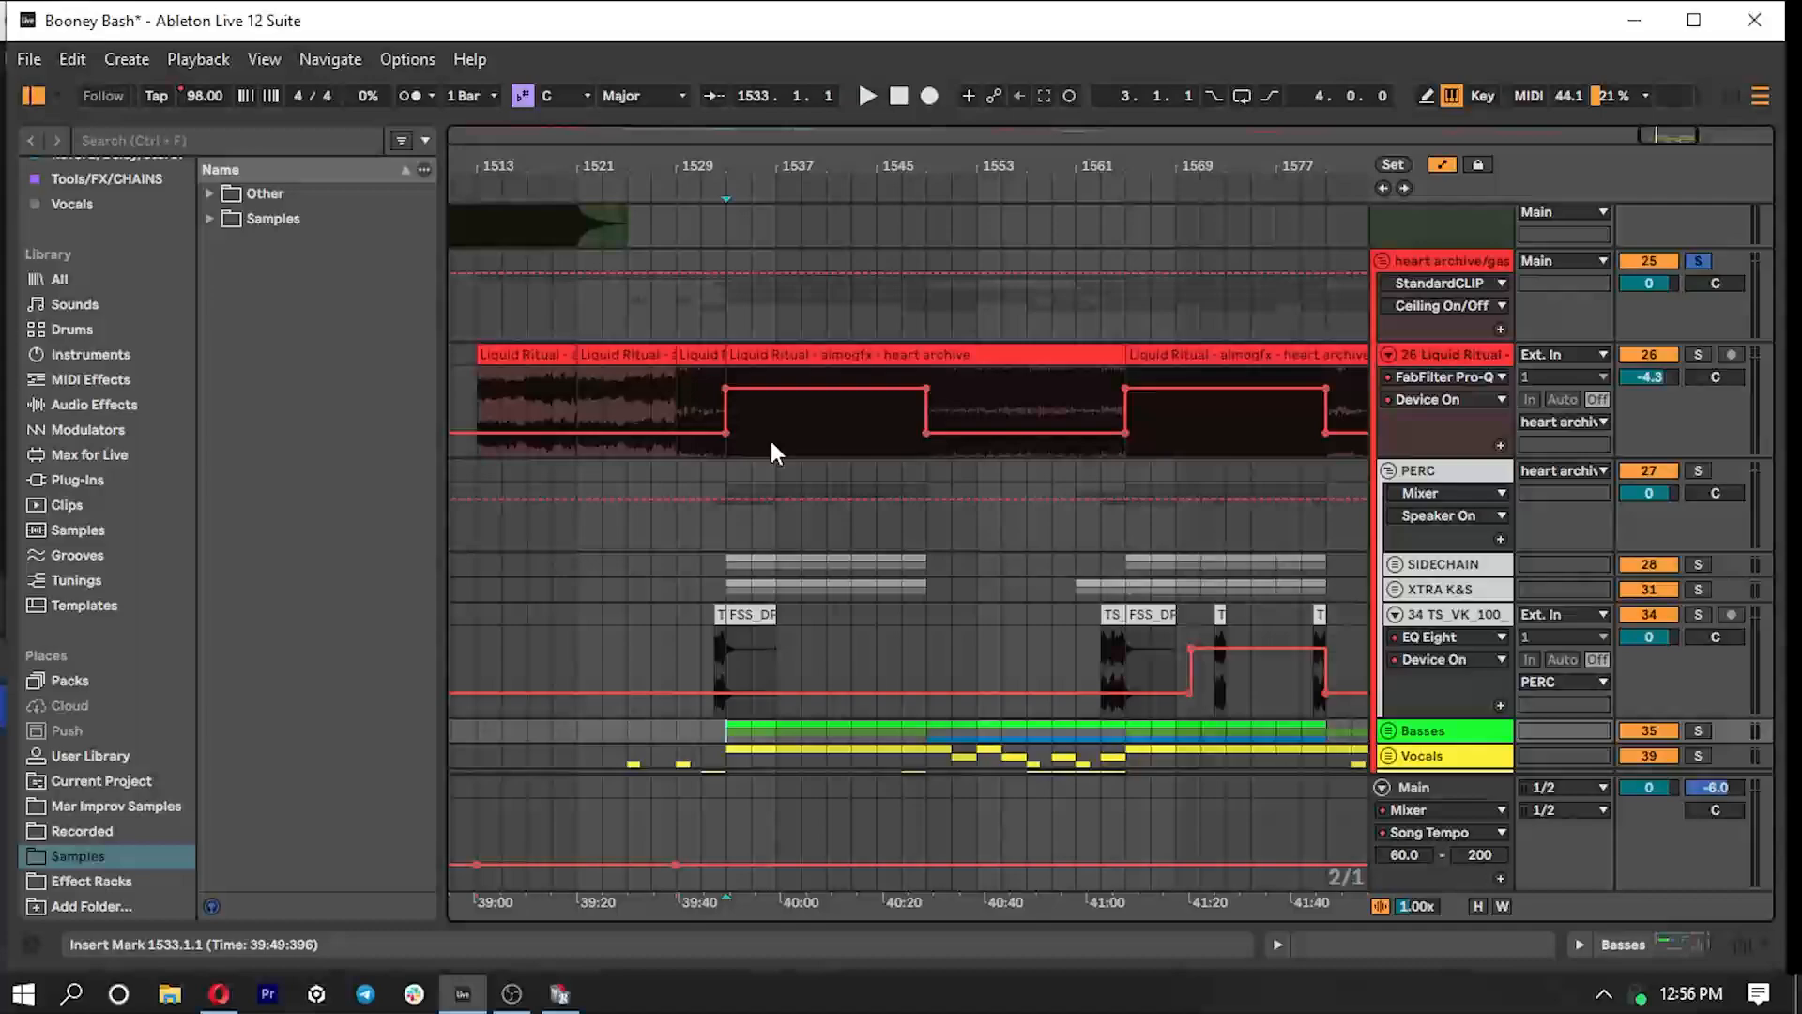
- Show the Liquid Ritual track's device chain and review the low-cut band in FabFilter Pro-Q 3
click(728, 454)
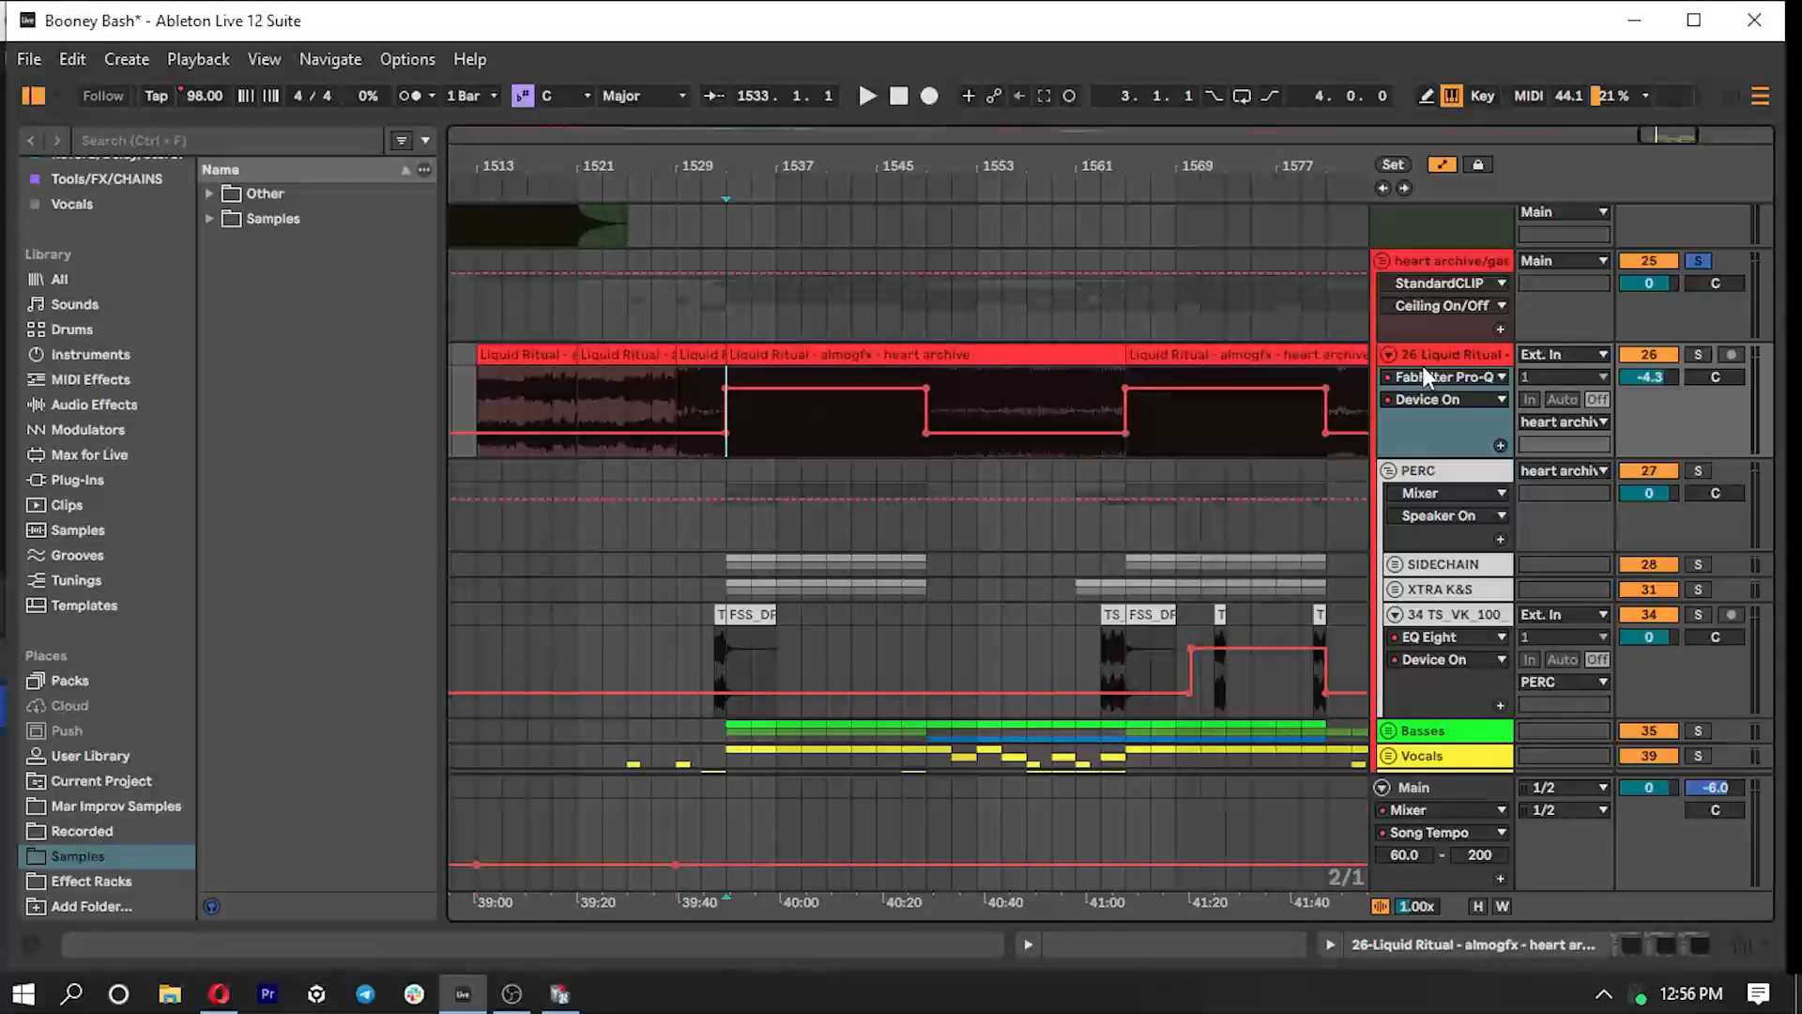
double_click(1453, 354)
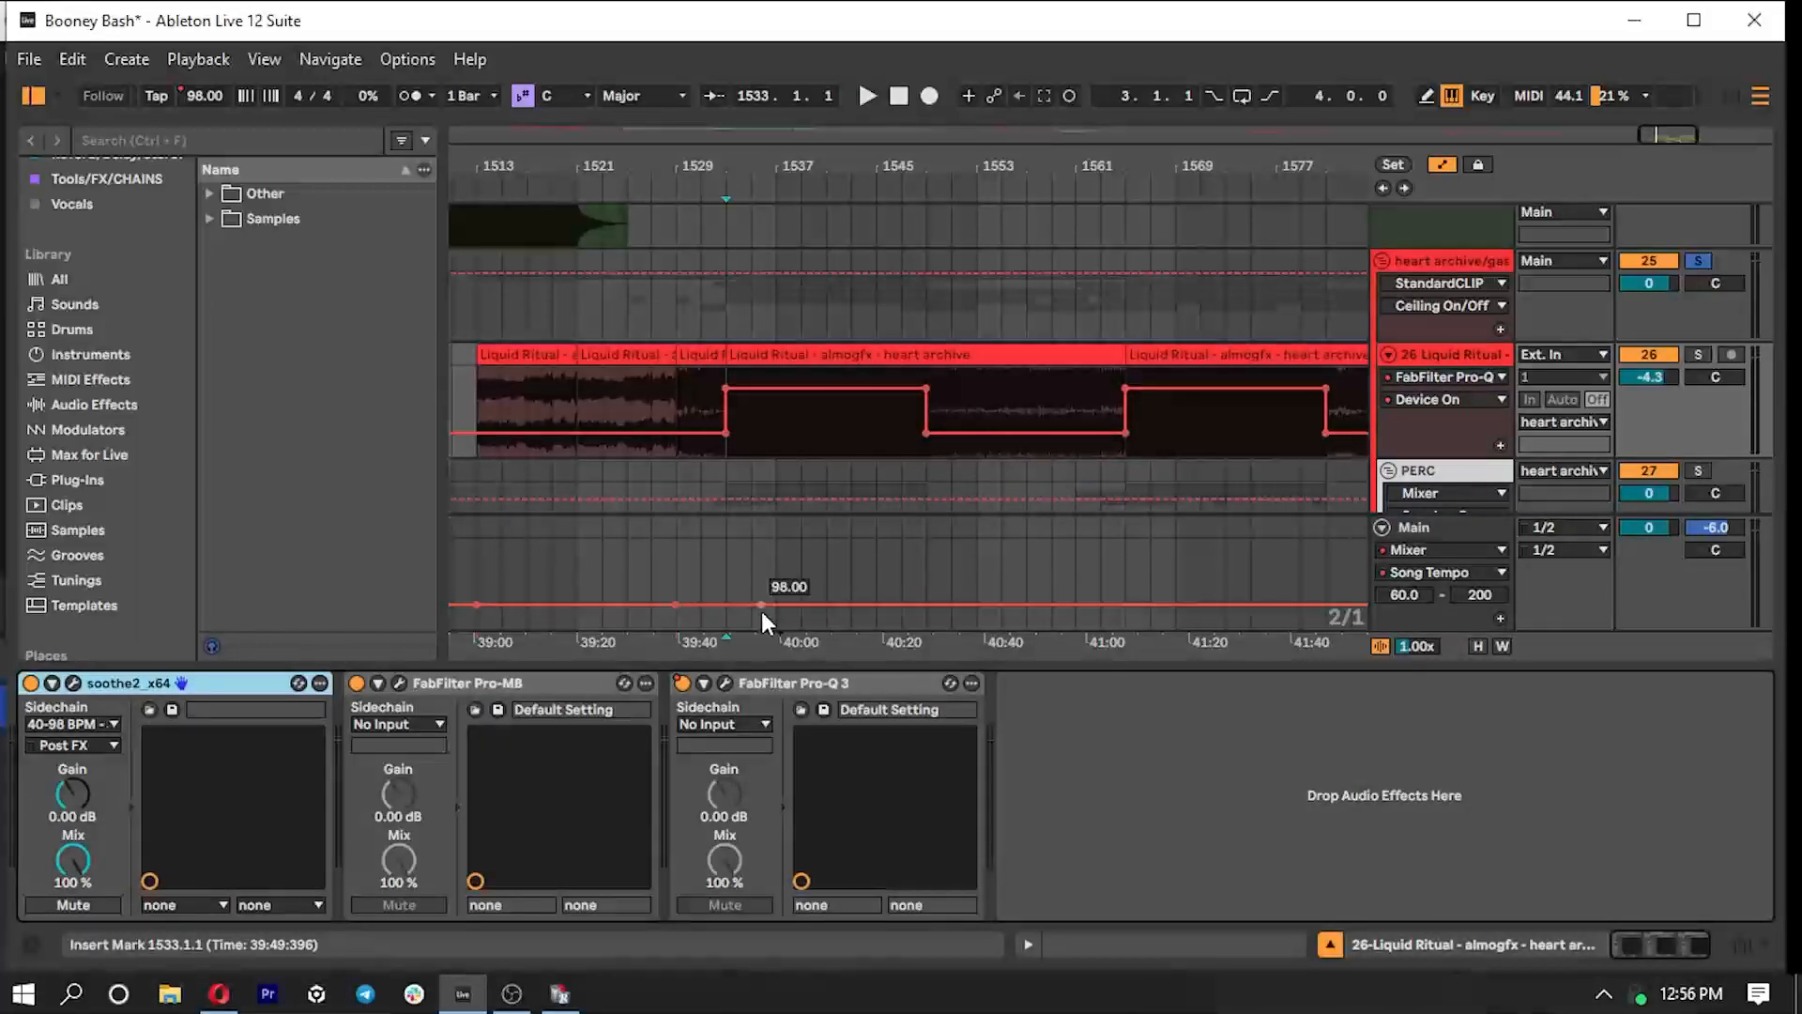
click(723, 683)
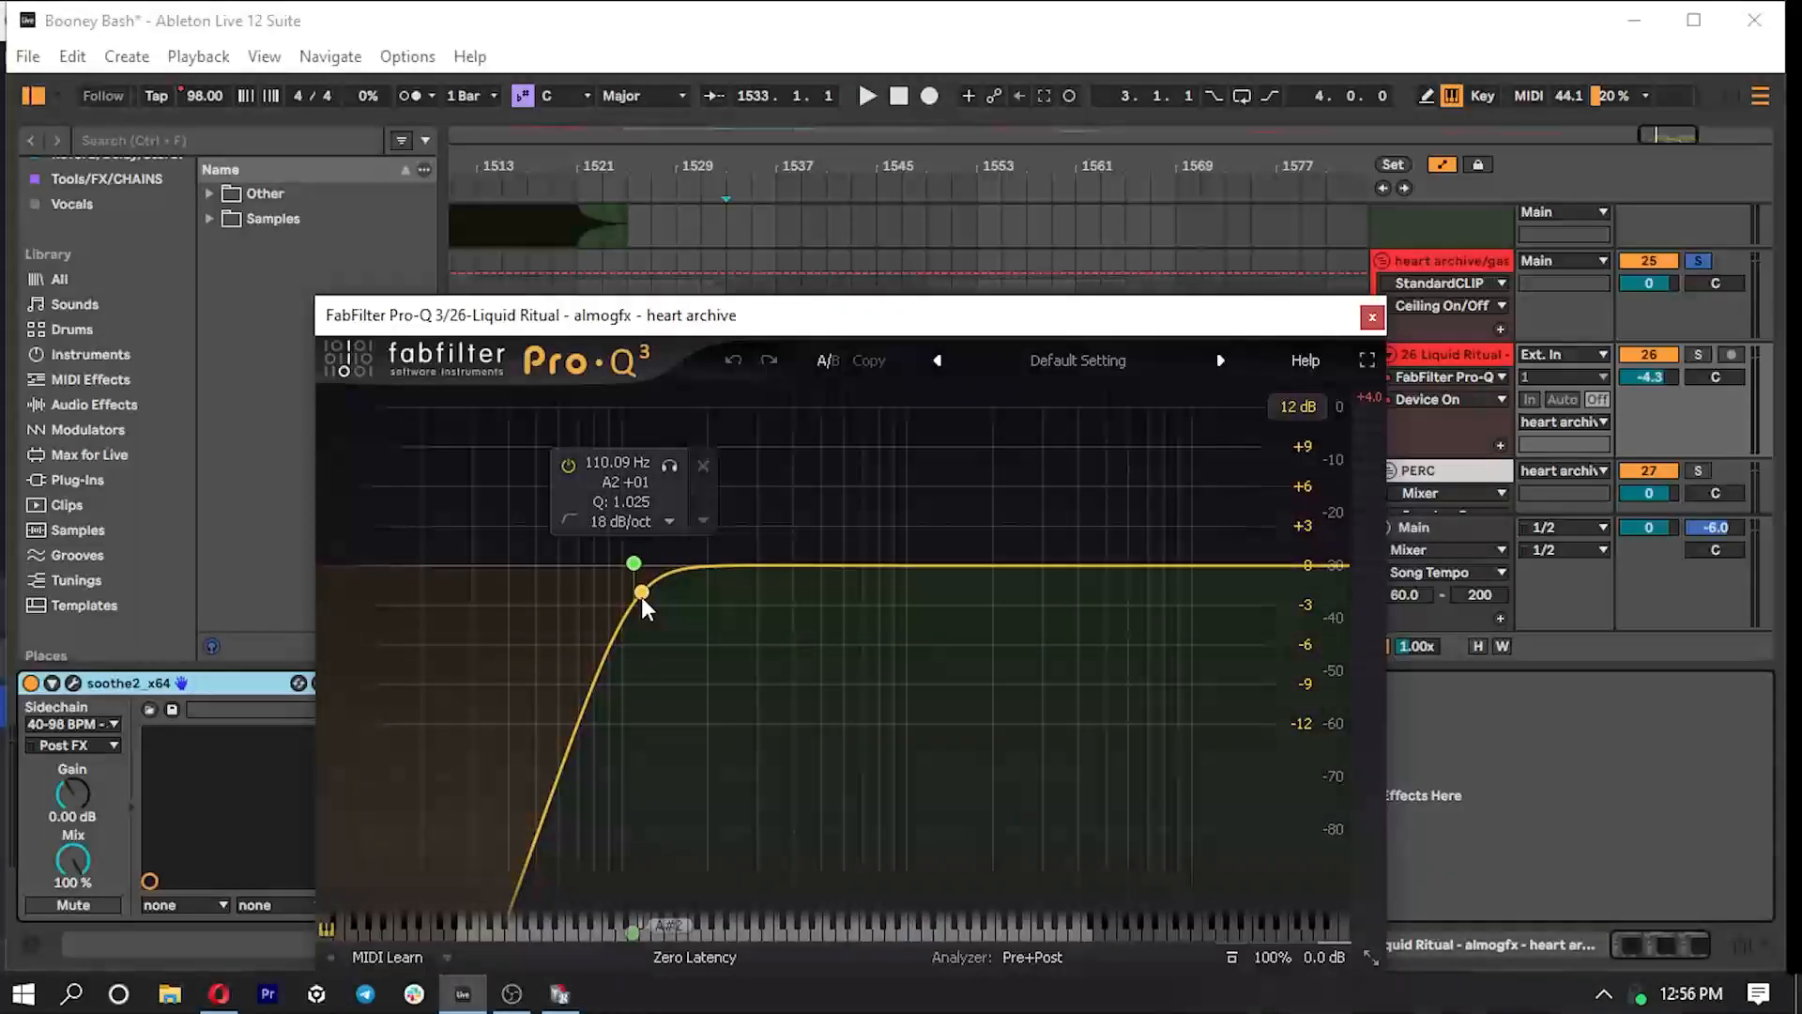
click(1372, 317)
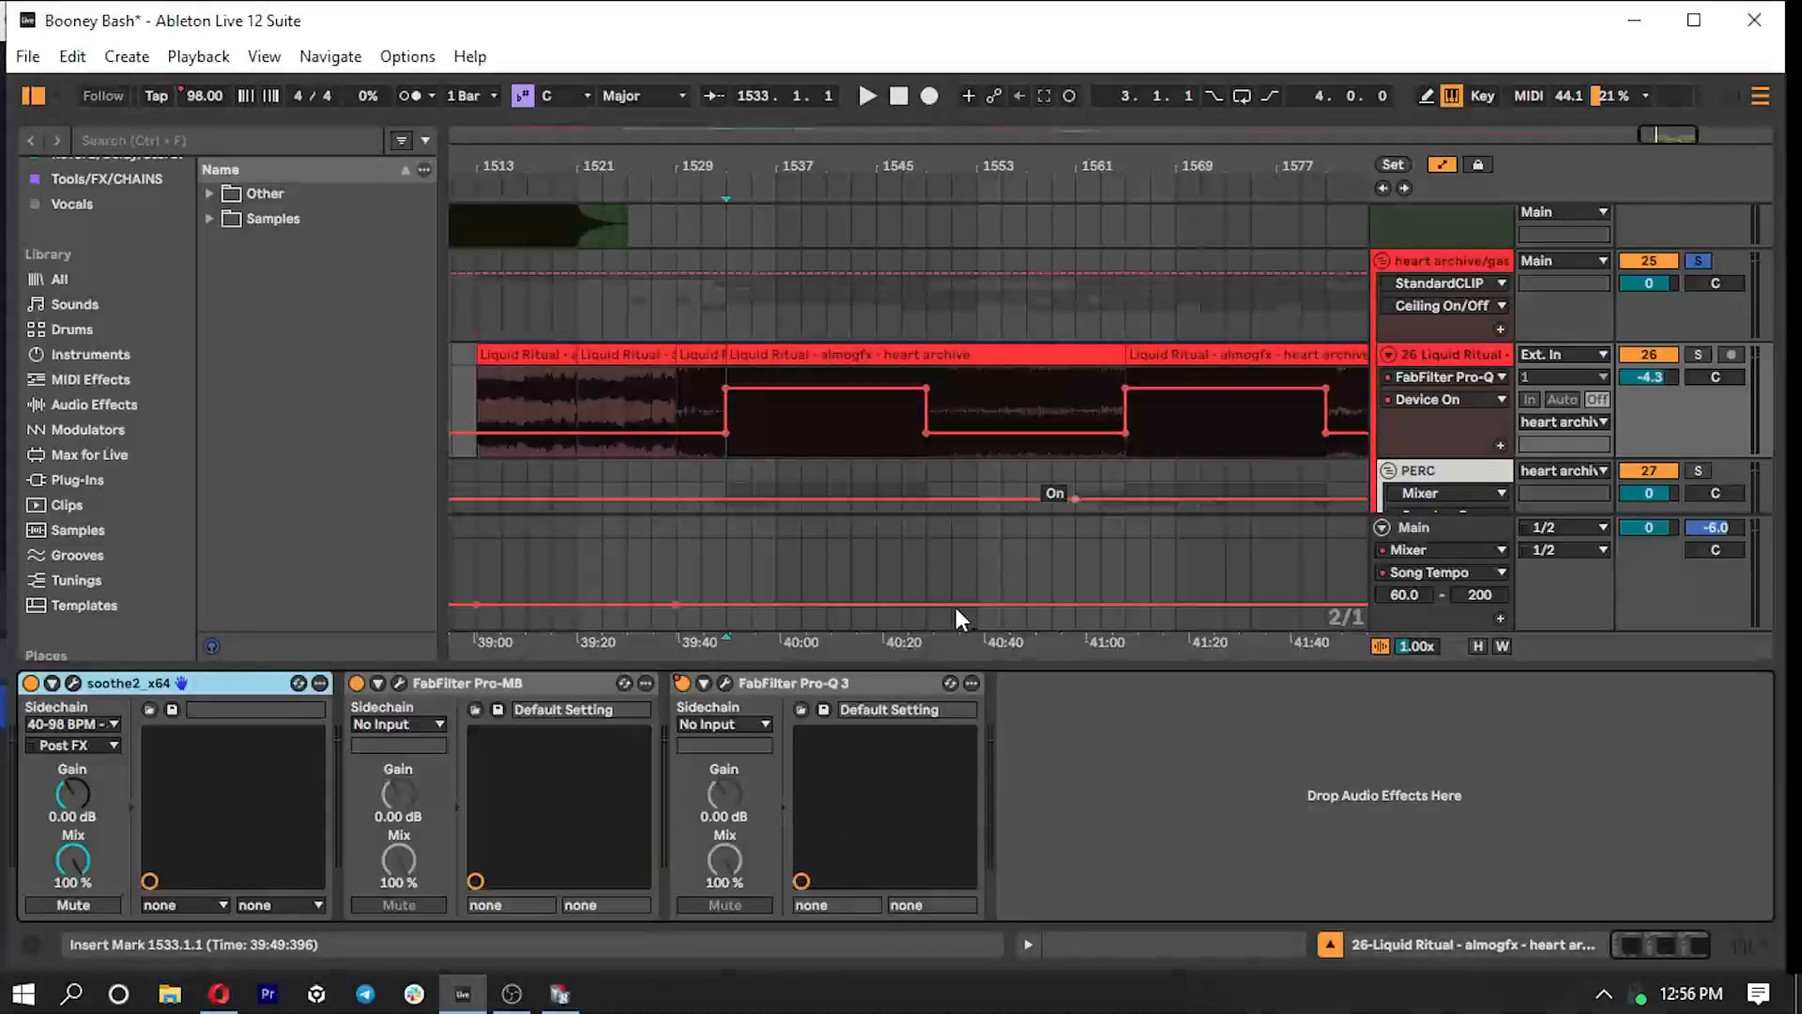
- Review the high-frequency expander band's settings in the Liquid Ritual track's FabFilter Pro-MB
click(405, 683)
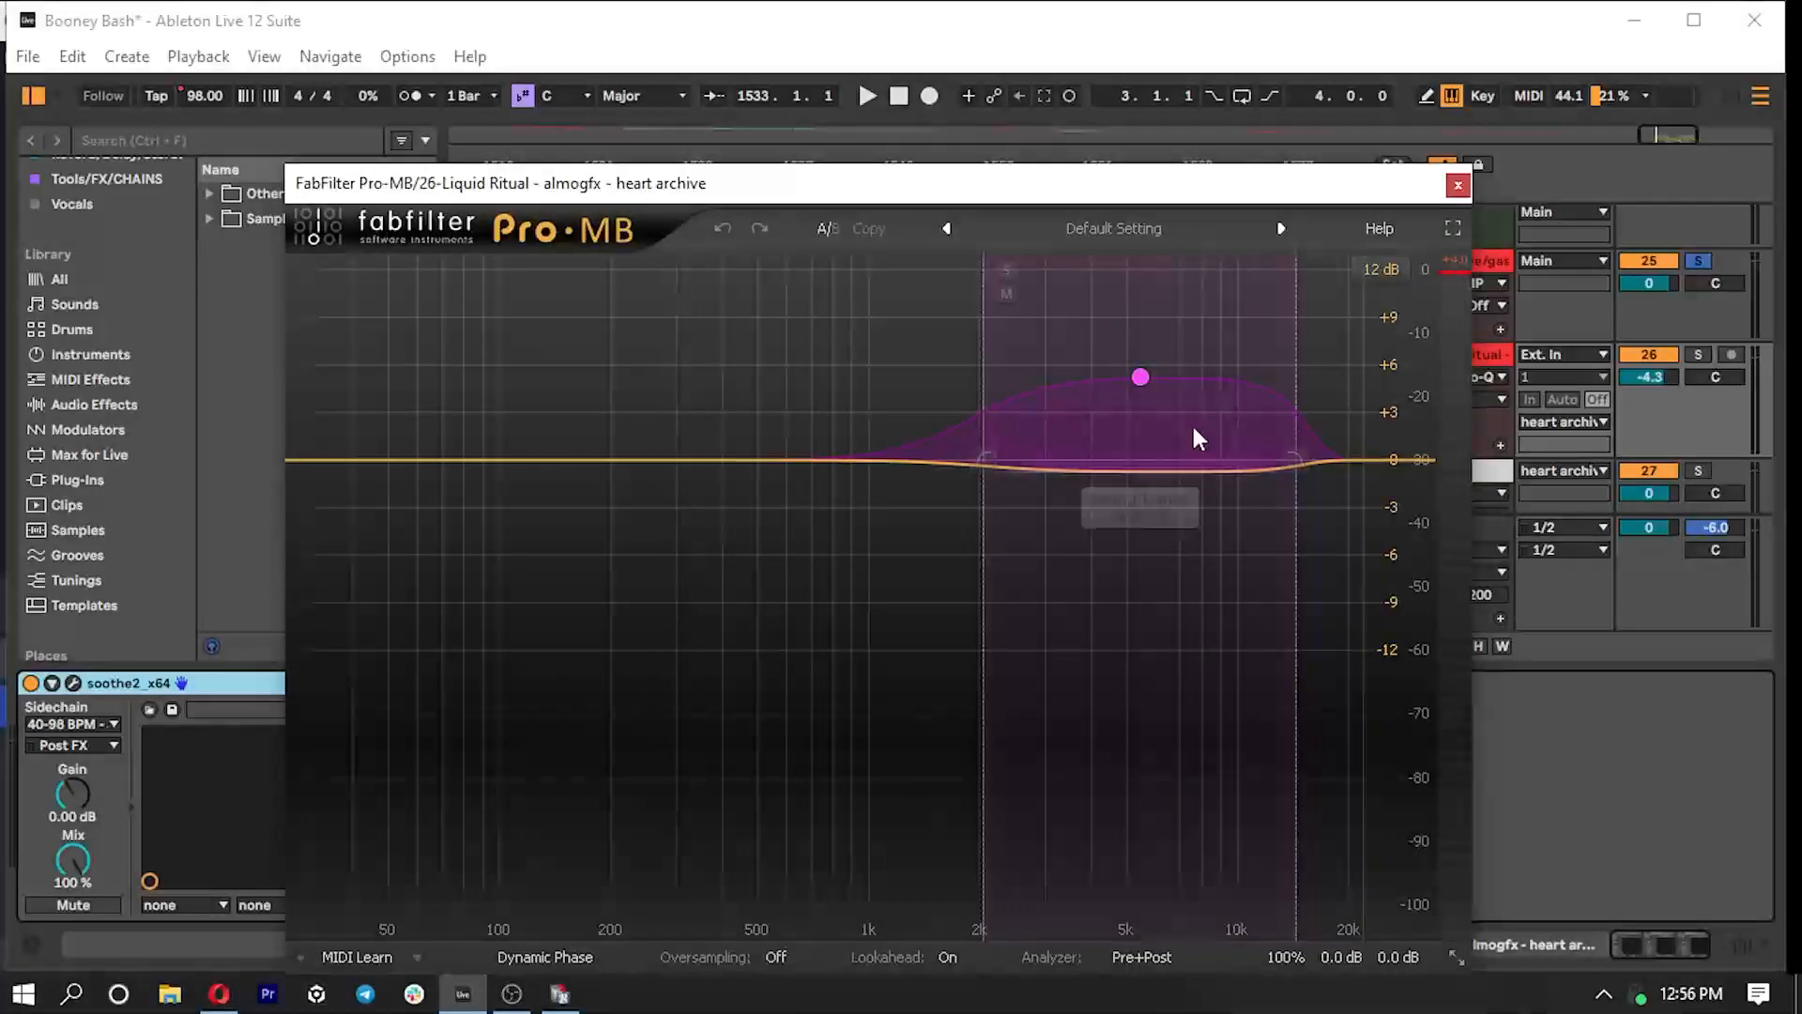
click(1139, 377)
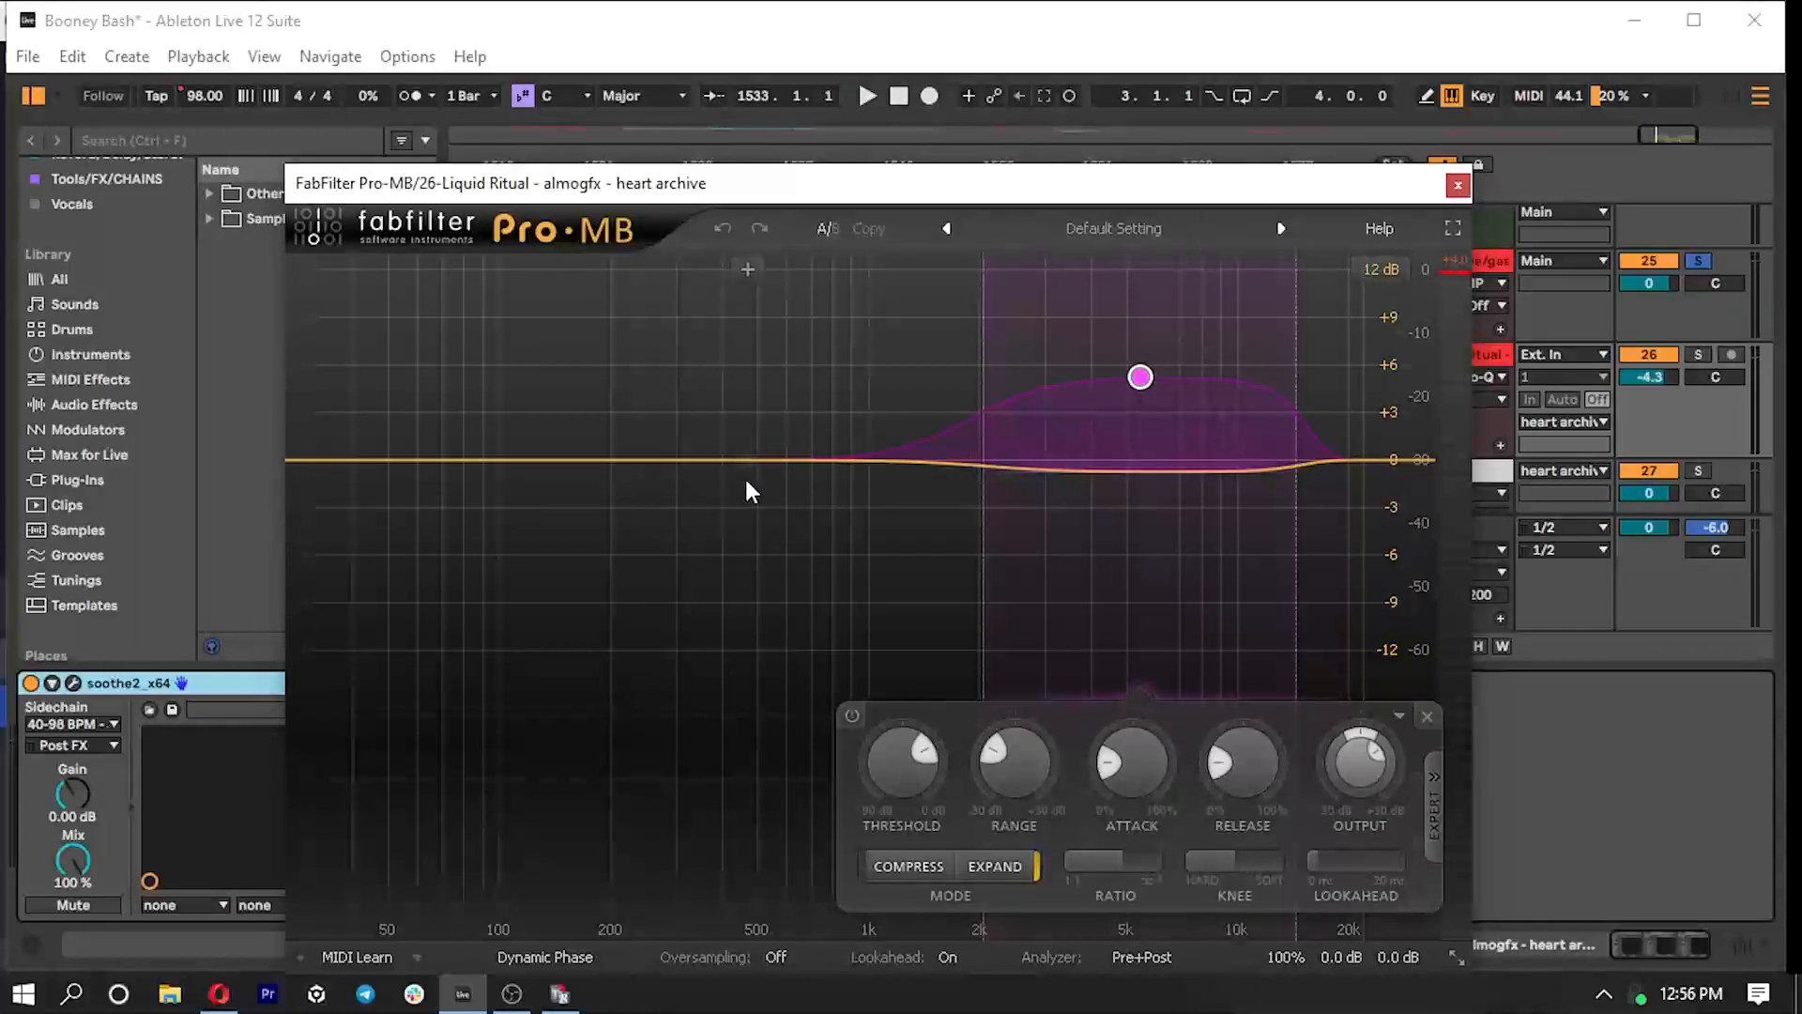
click(1458, 184)
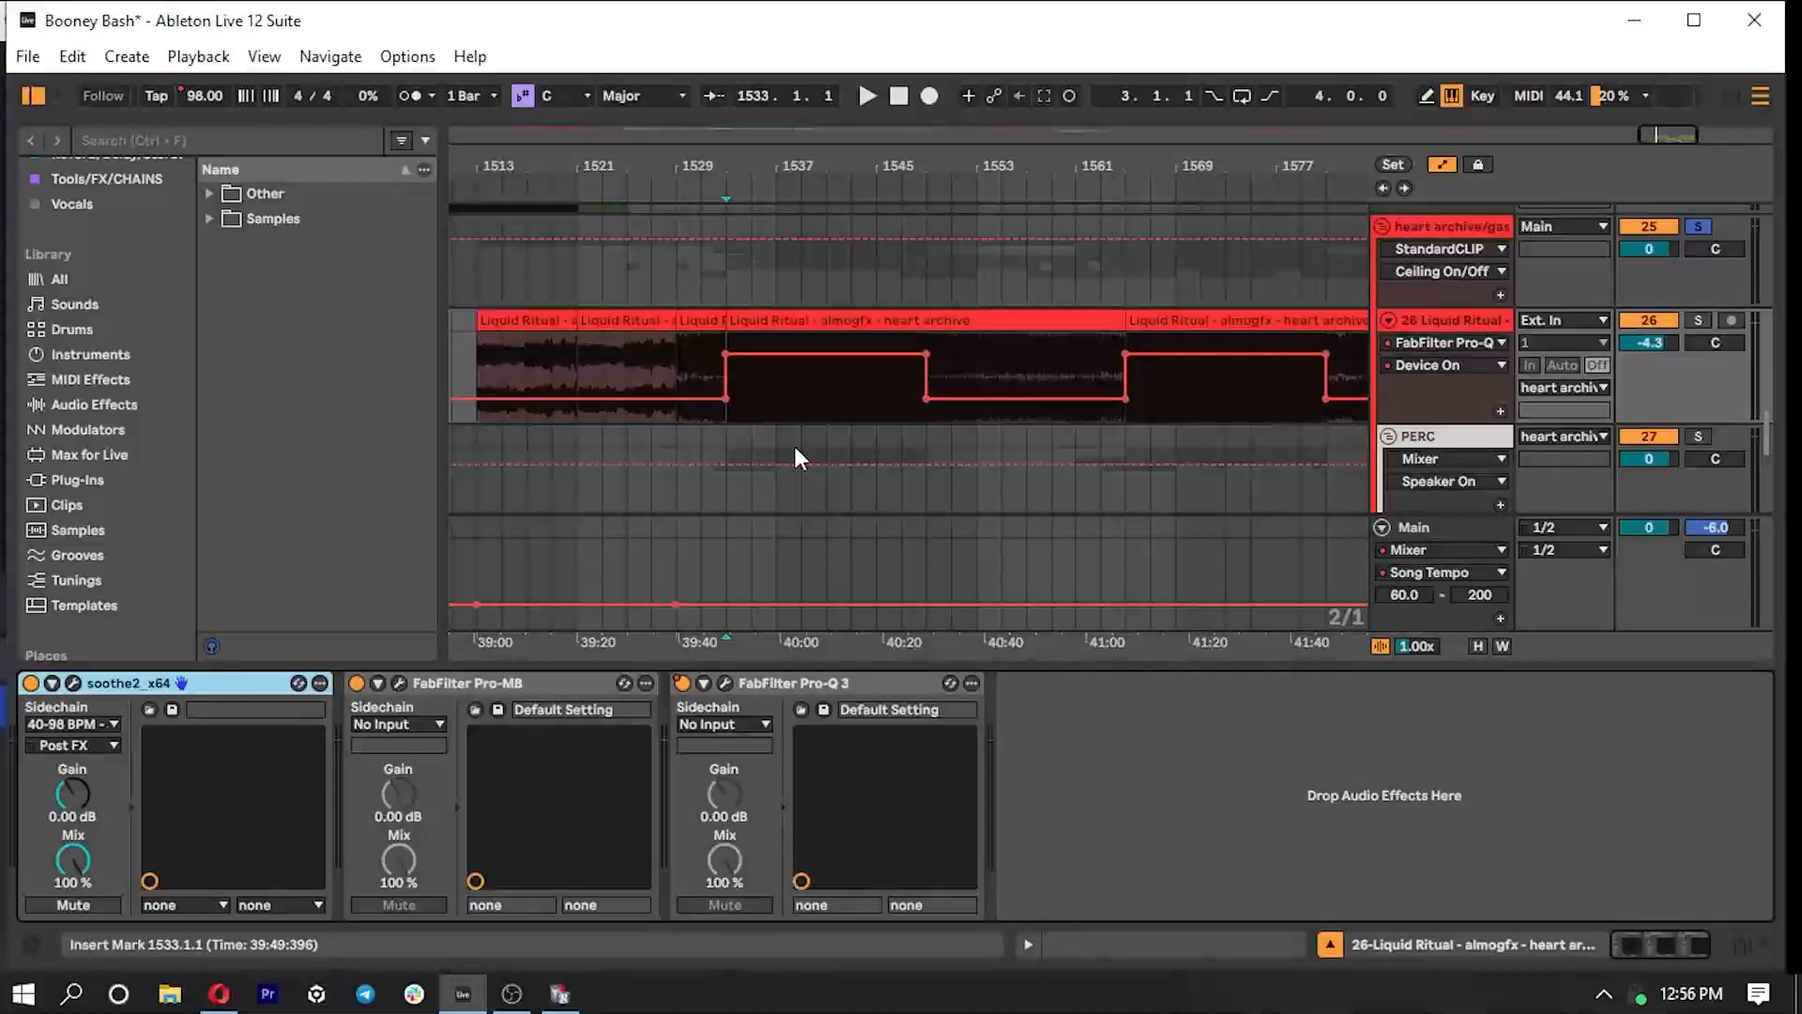
- Collapse the soothe2, Pro-MB and Pro-Q 3 devices and hide the device view
scroll(795, 446, down, 5)
scroll(845, 474, up, 6)
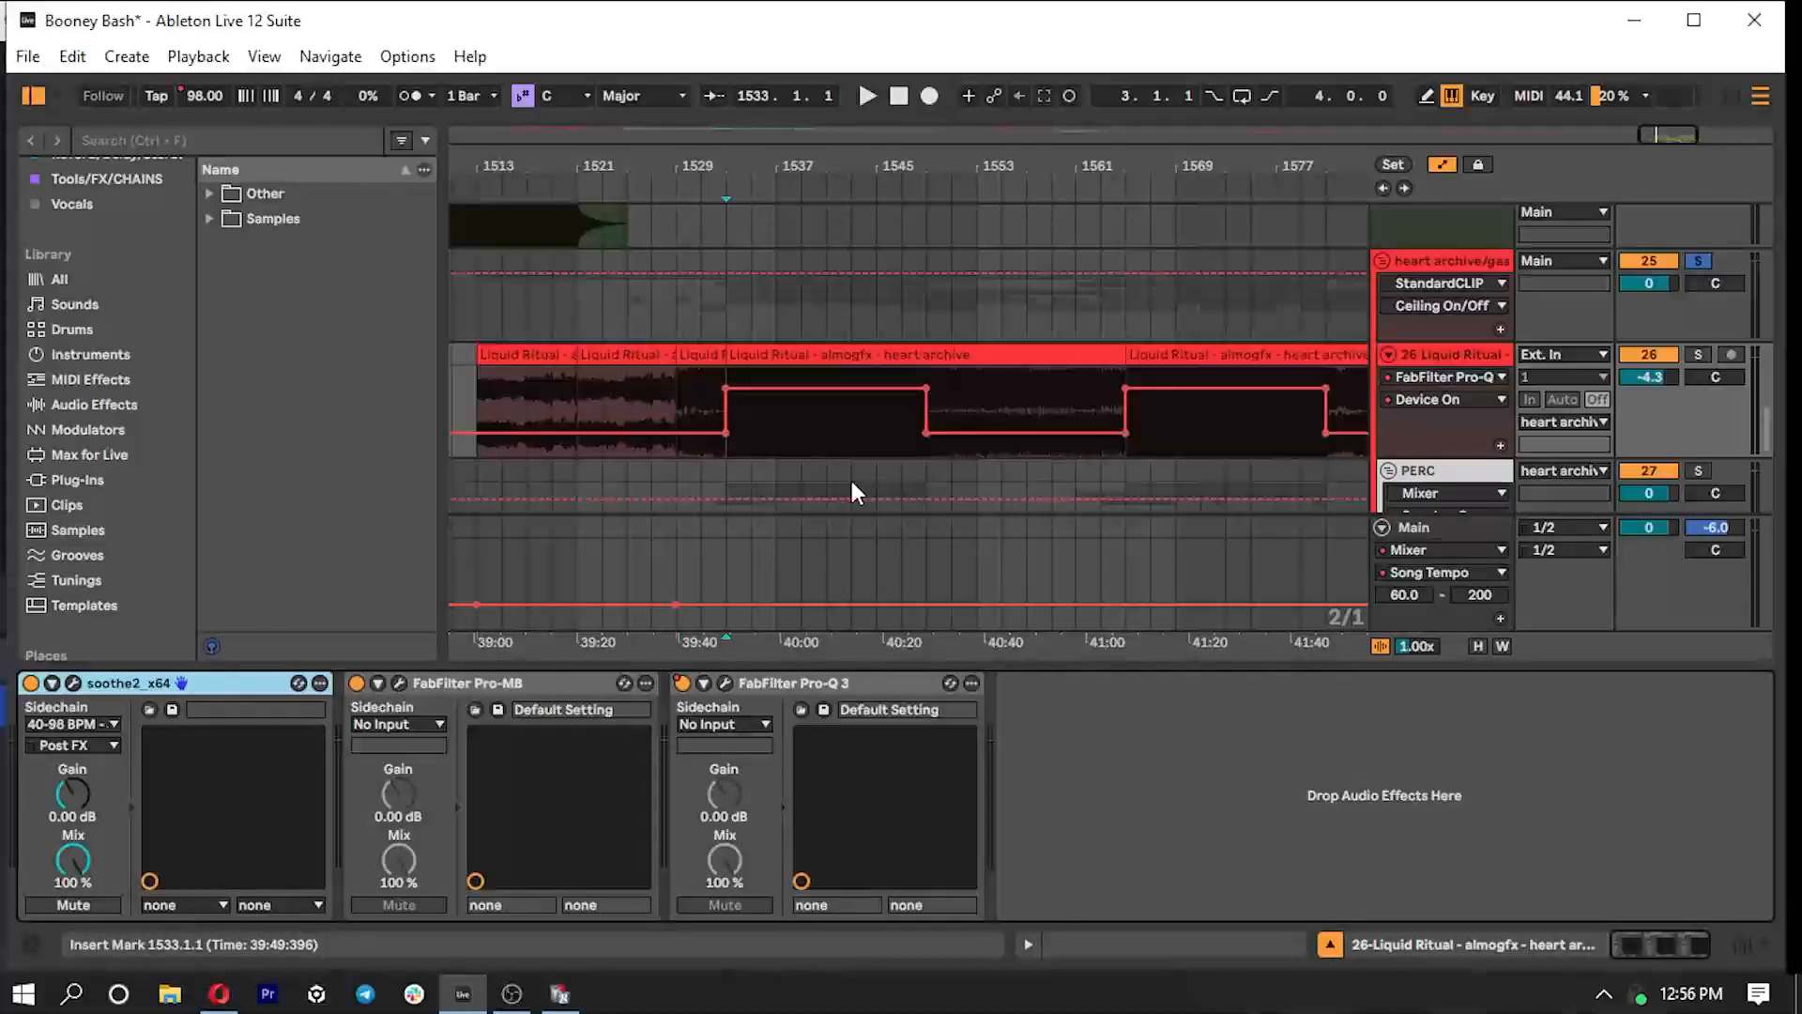
scroll(852, 483, up, 1)
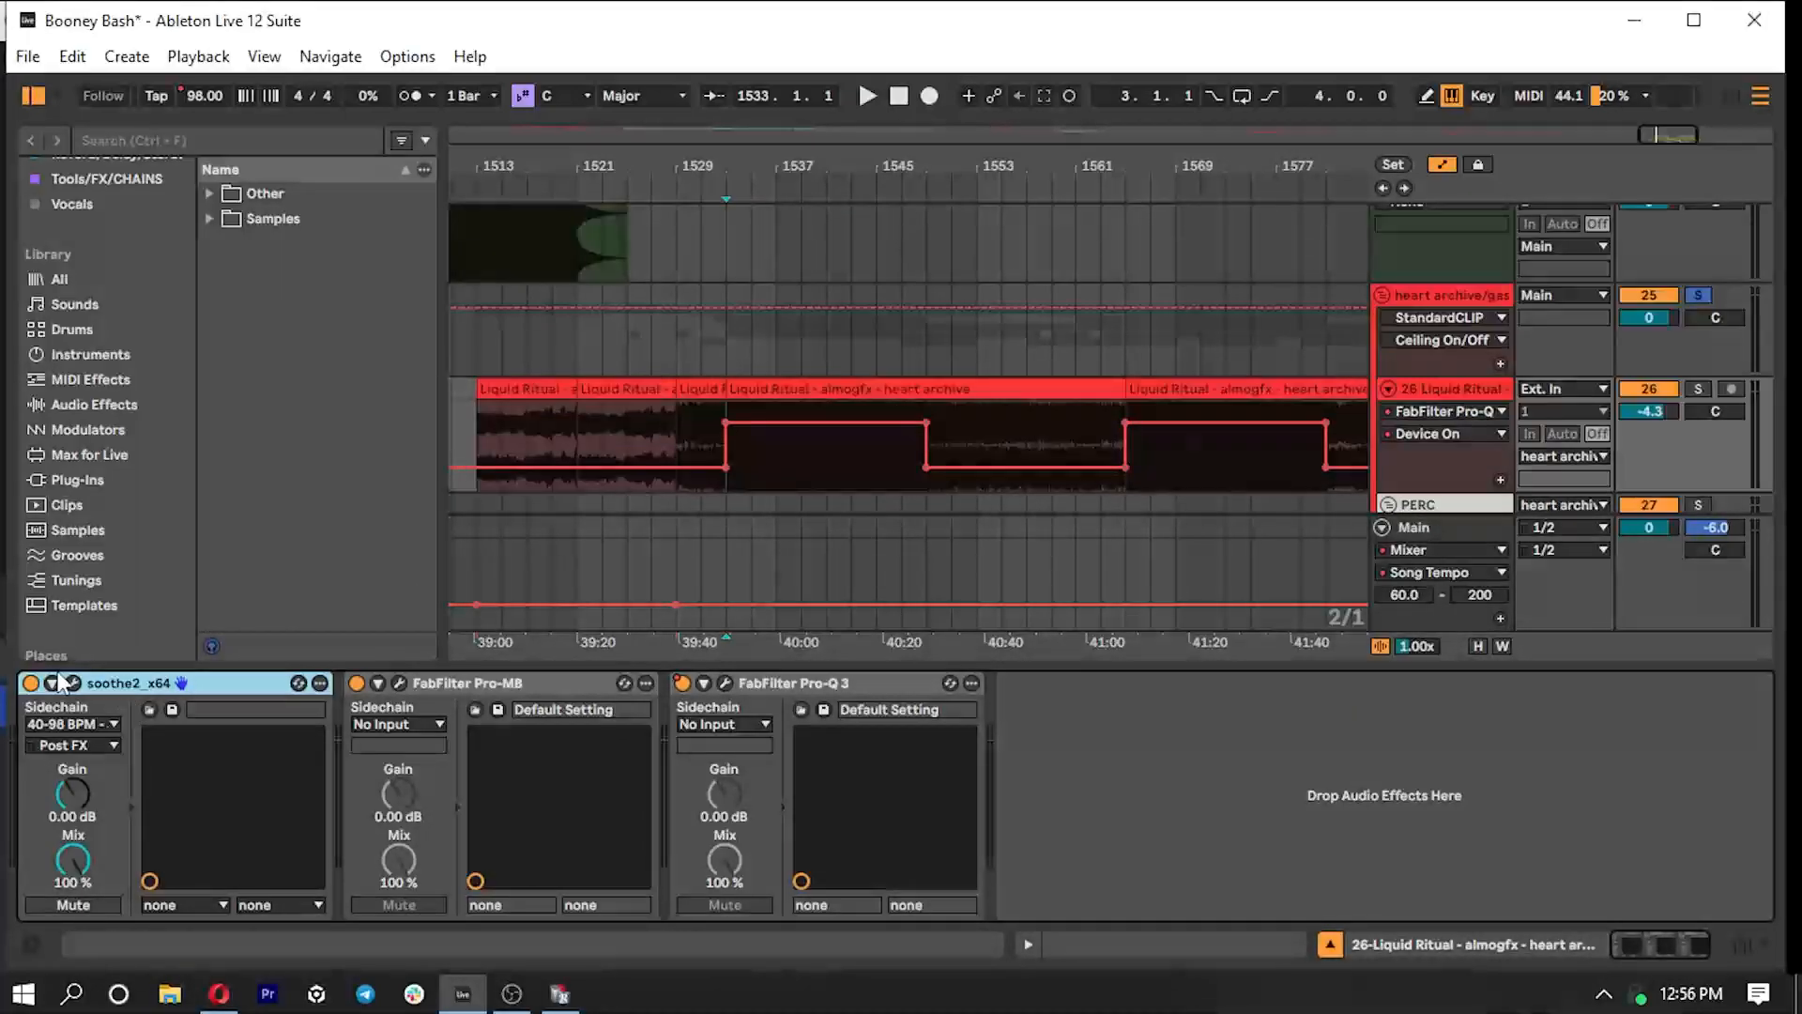
double_click(151, 679)
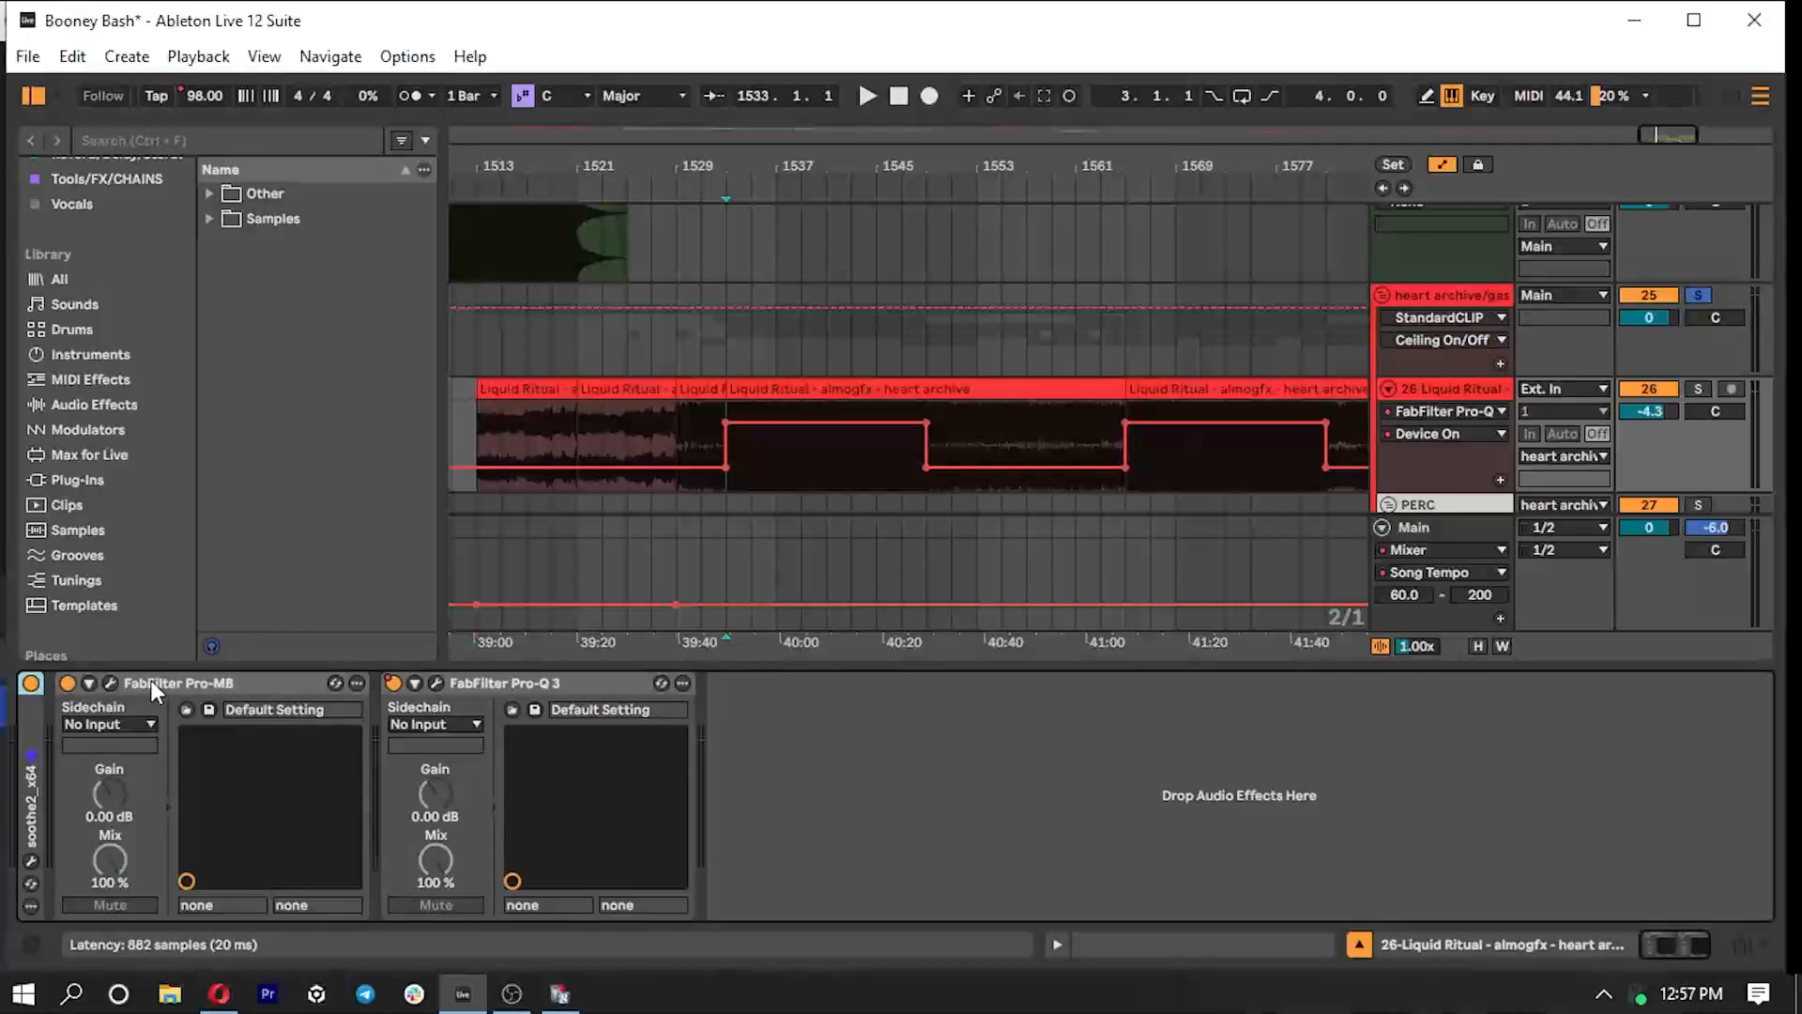
double_click(154, 680)
double_click(177, 679)
drag(536, 663, 547, 1003)
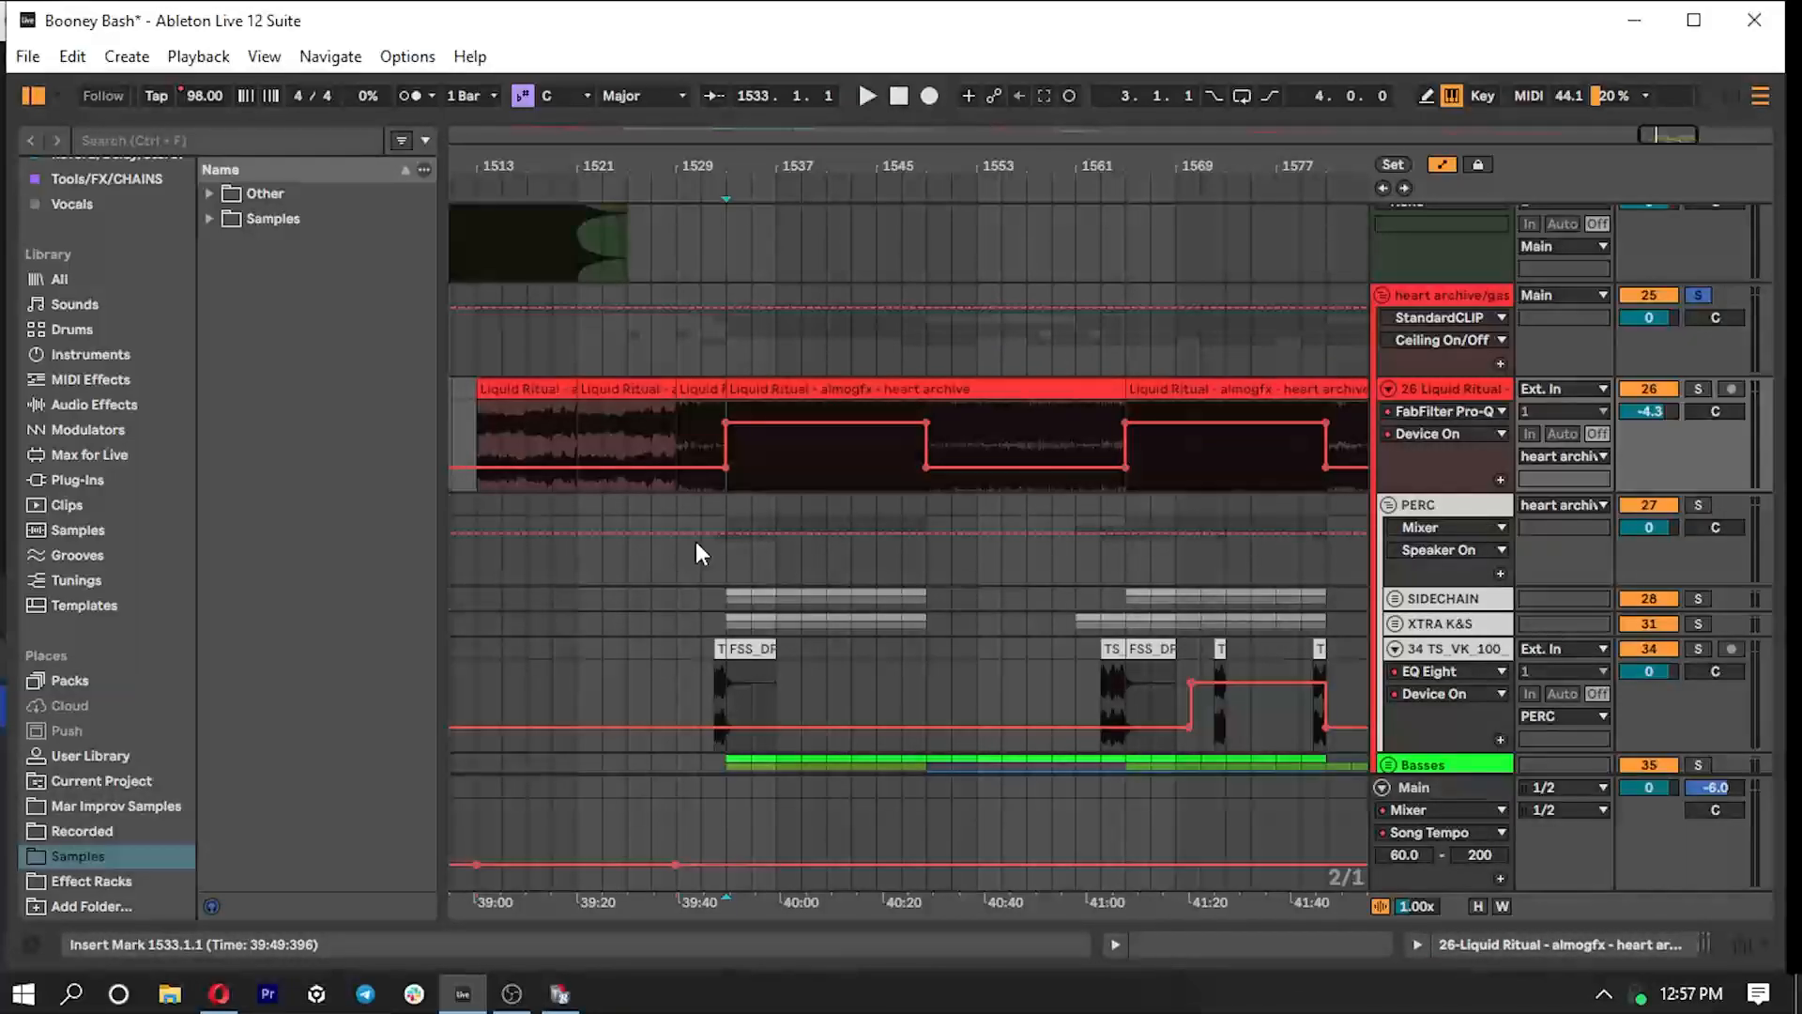
- Solo the PERC group and play it from the drum fill at bar 1532
click(1704, 504)
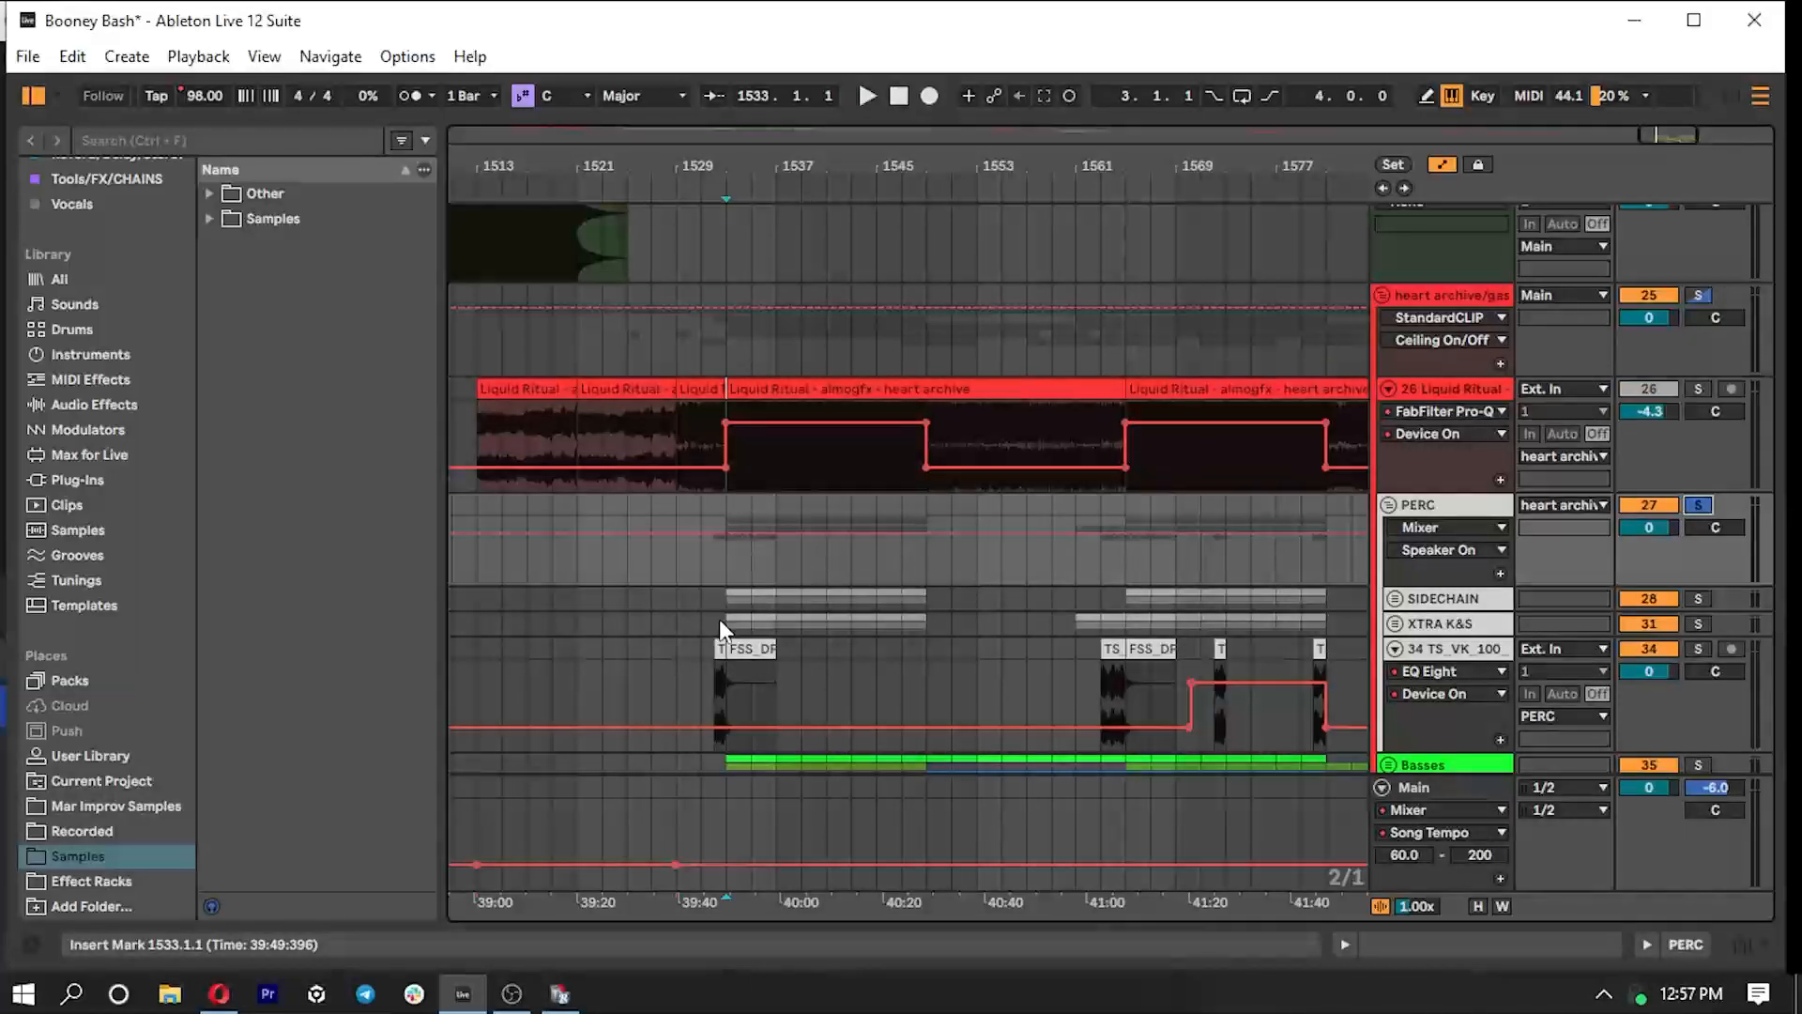
drag(1655, 136, 1655, 235)
click(888, 679)
key(space)
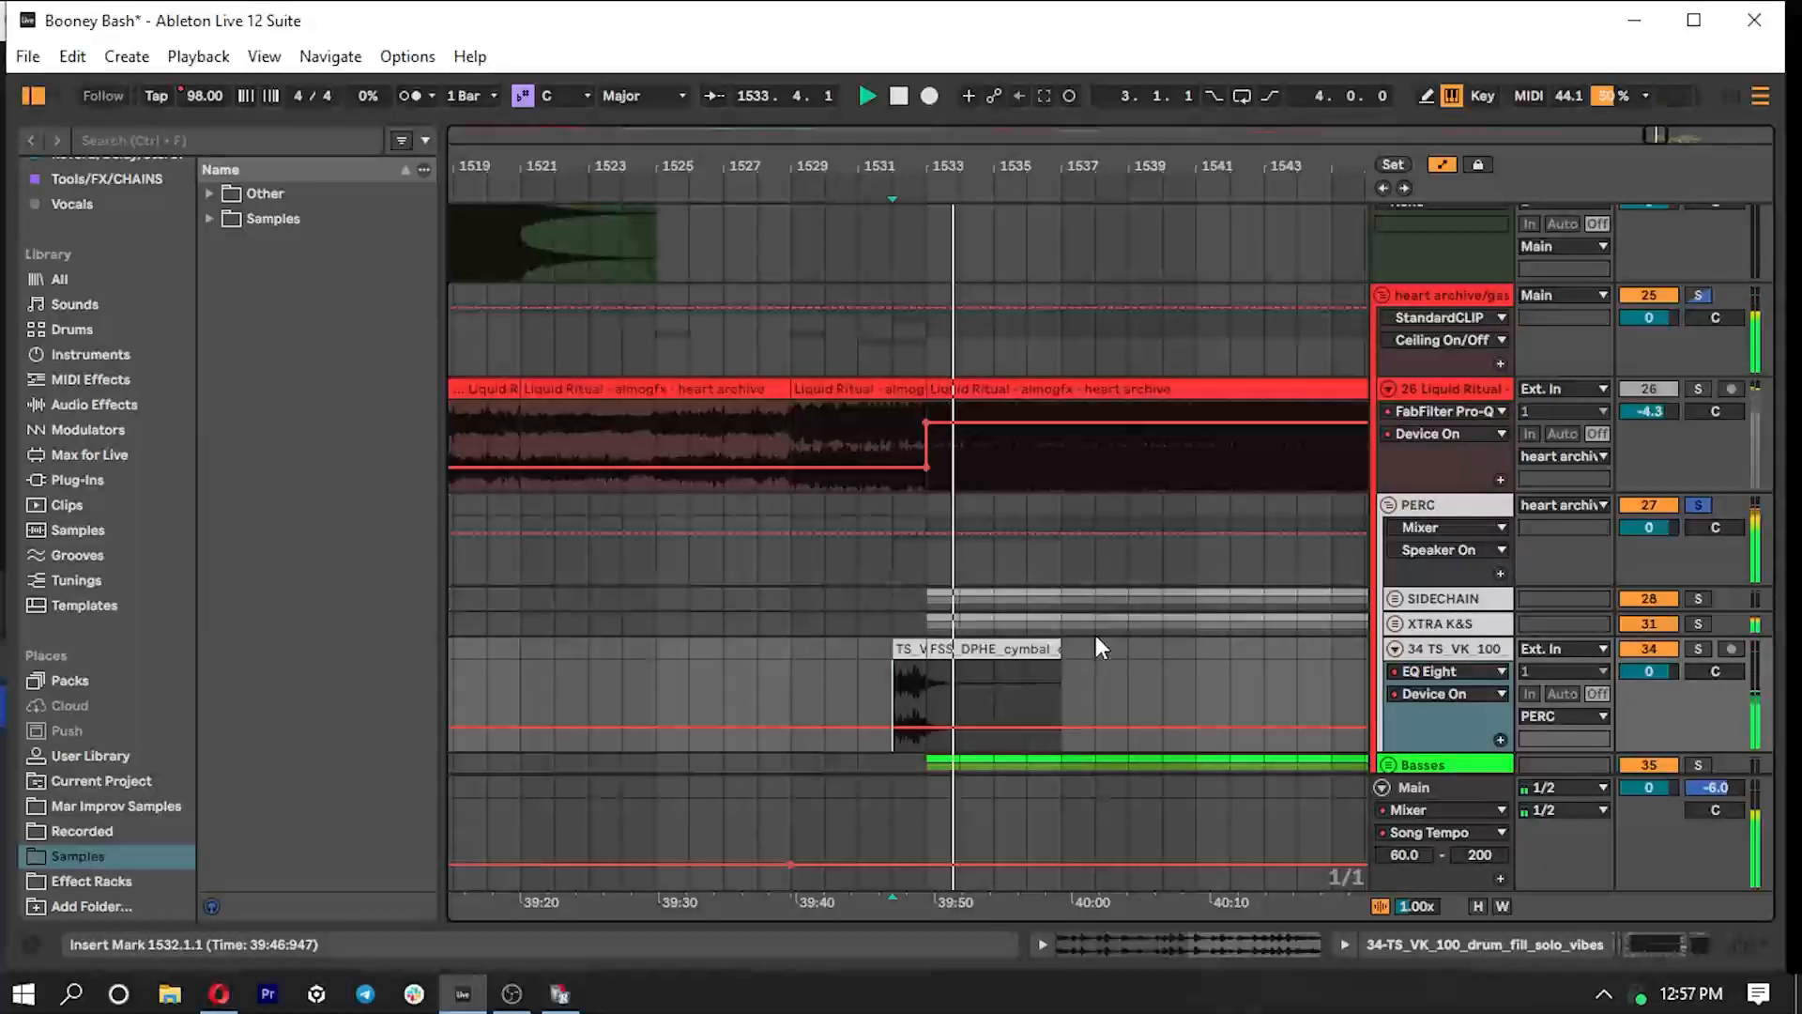
- Unfold the XTRA K&S subgroup to show its kick and snare tracks, and select the SIDECHAIN group
drag(1658, 137, 1657, 88)
click(1394, 625)
scroll(1124, 629, down, 5)
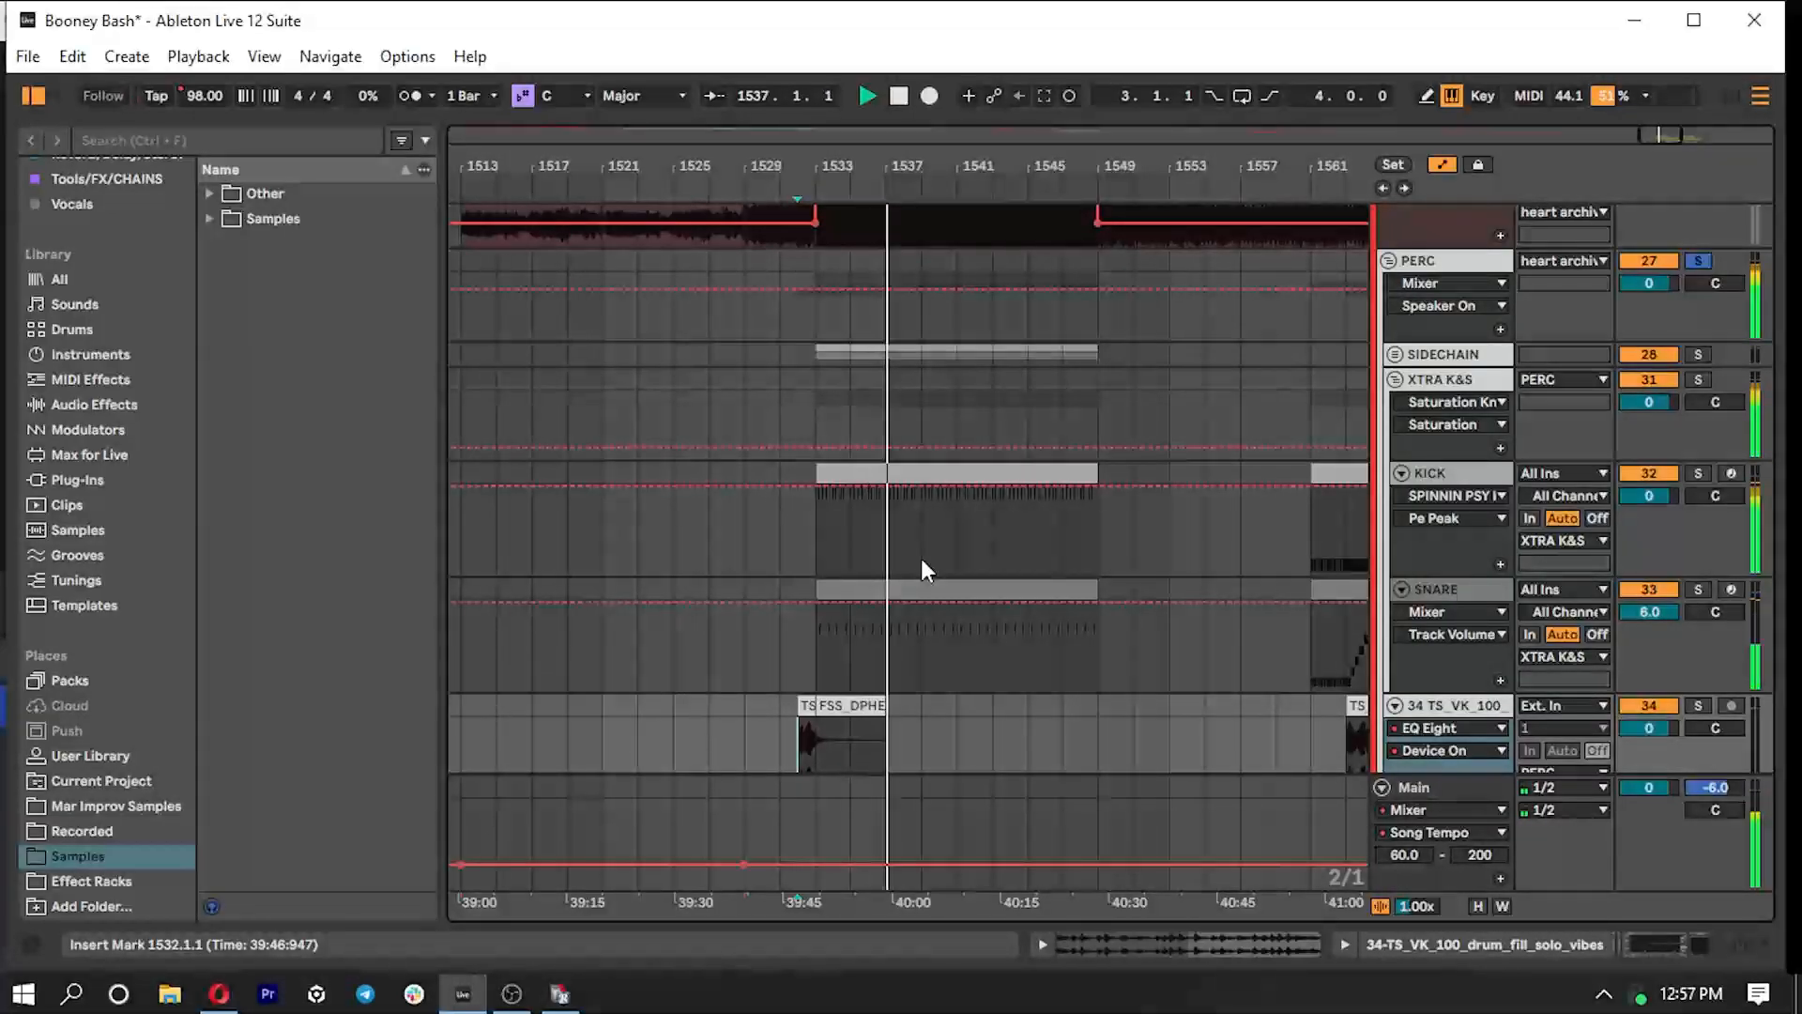
click(1440, 353)
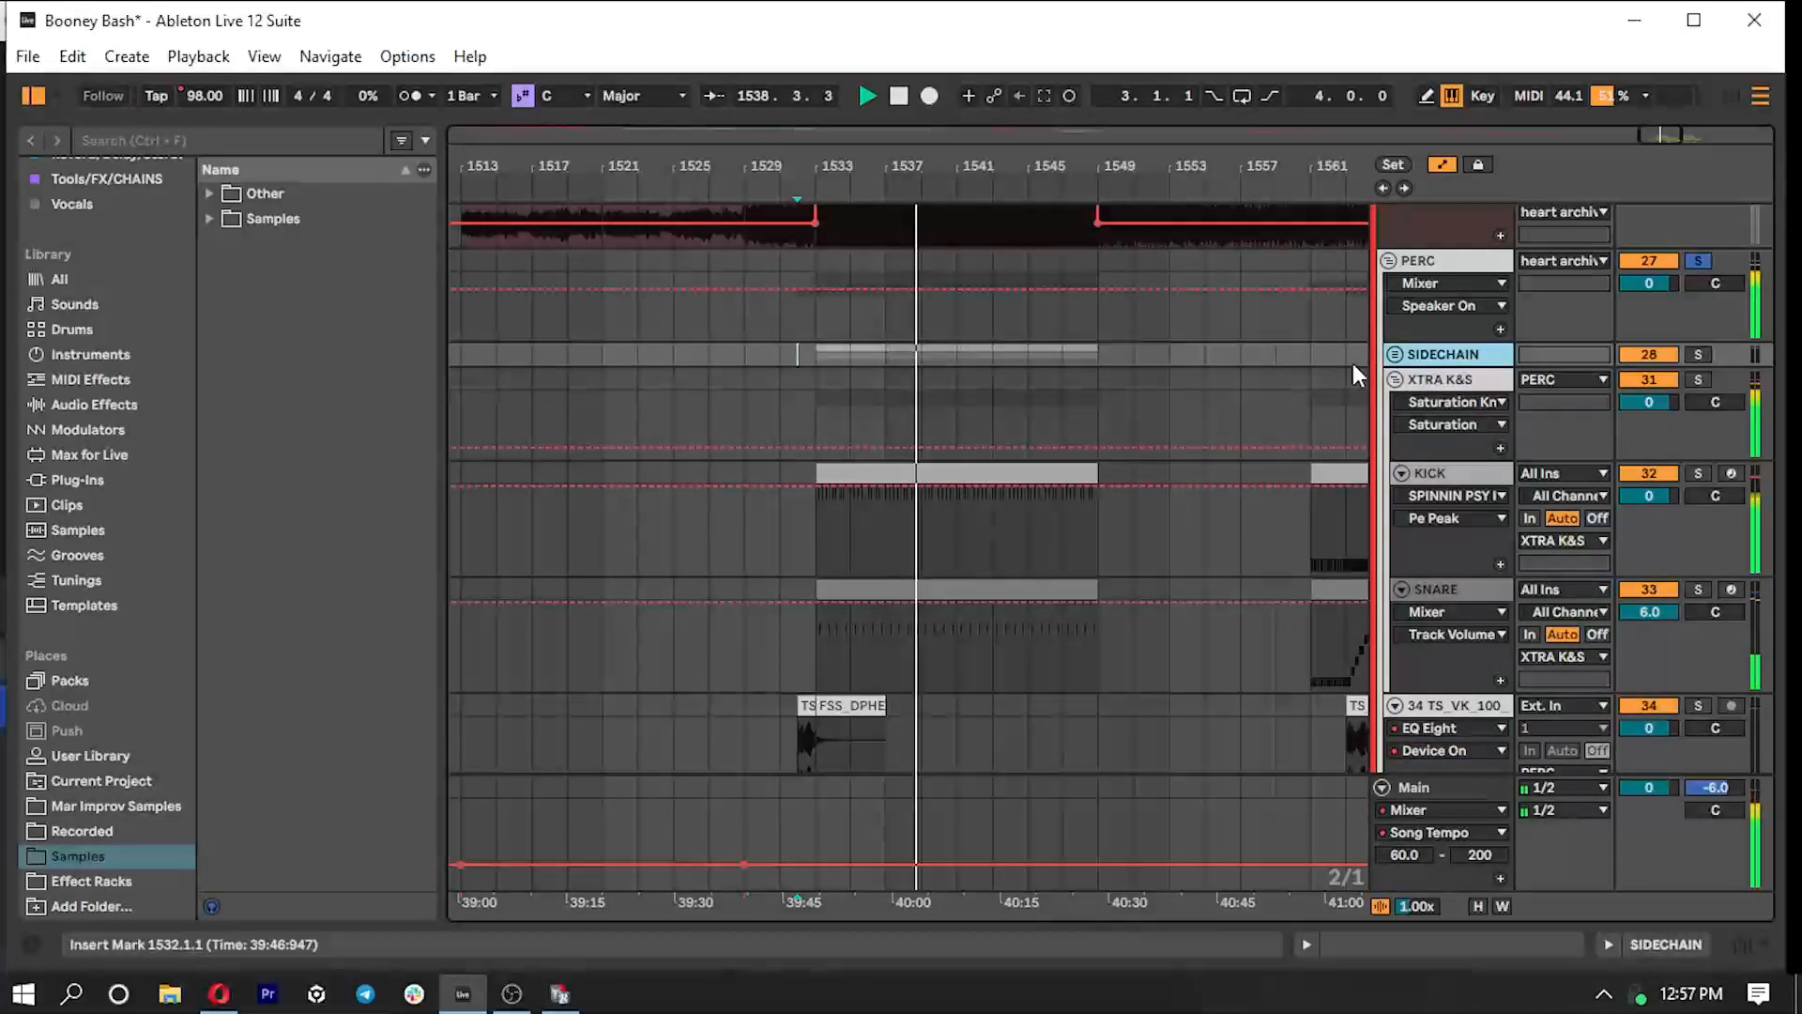
- Solo the Liquid Ritual track alongside the PERC group to hear both together during playback
scroll(1133, 577, down, 3)
scroll(1106, 543, up, 6)
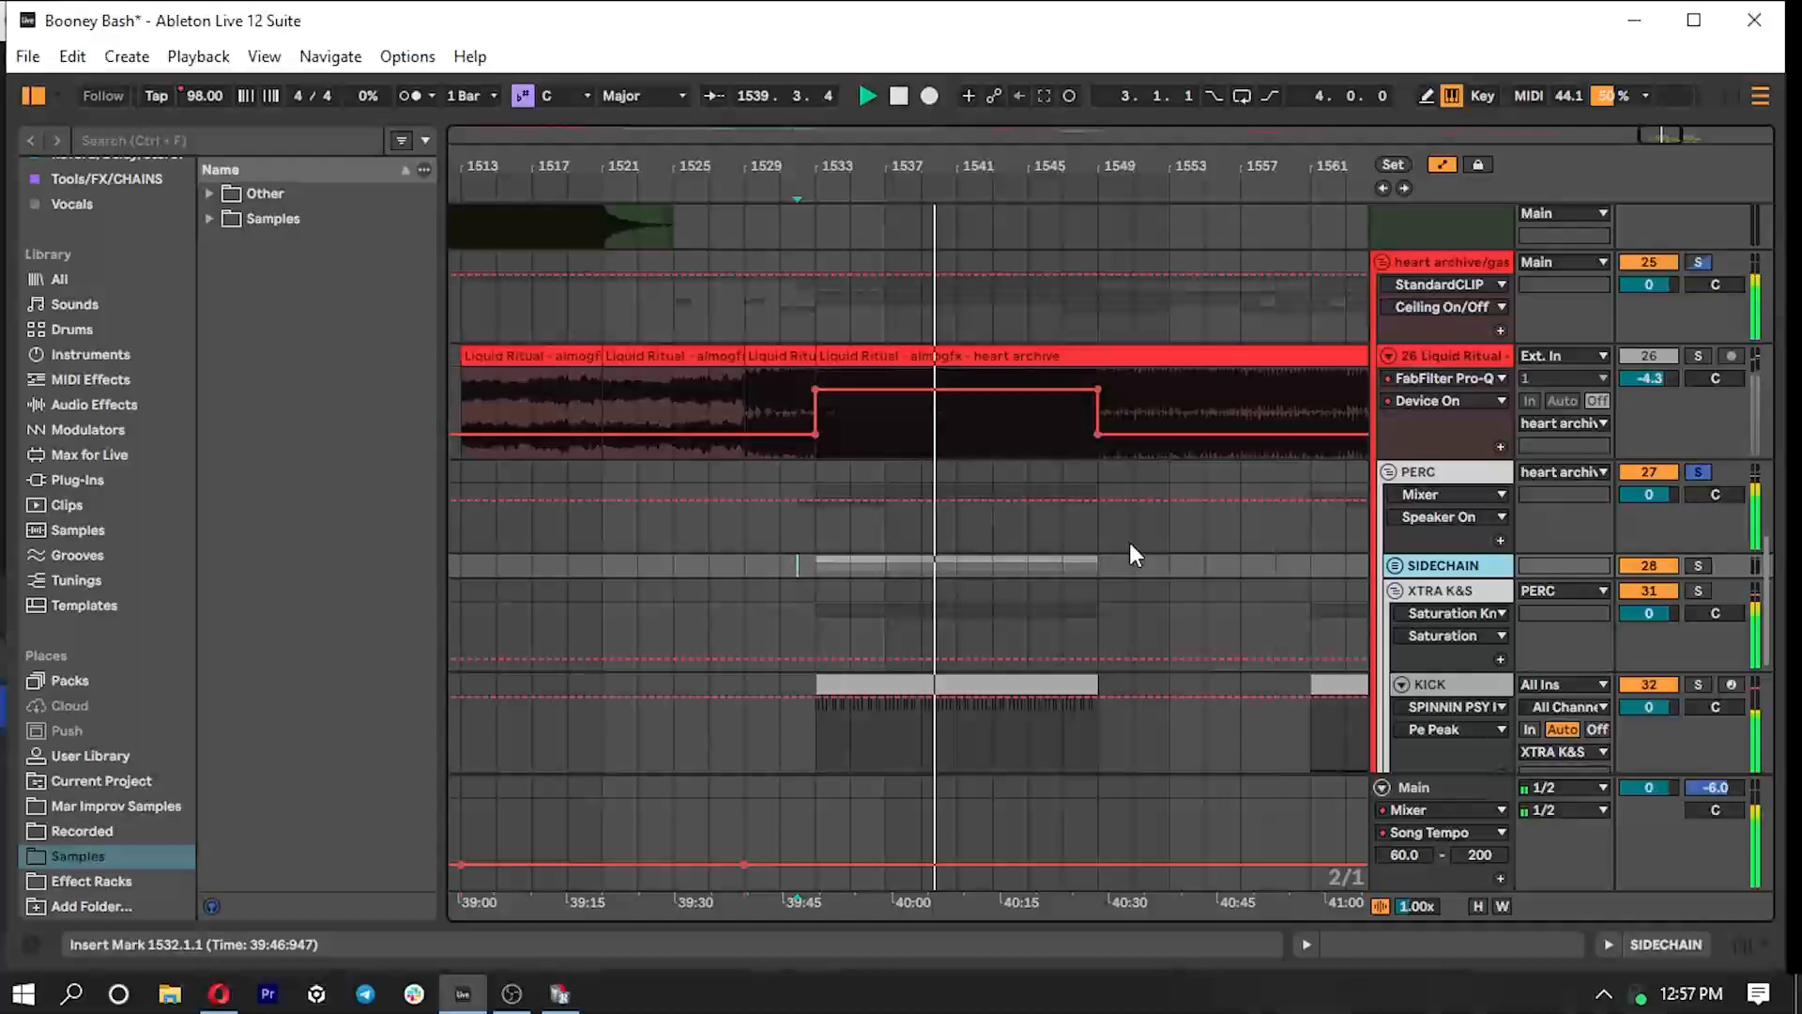
click(1698, 356)
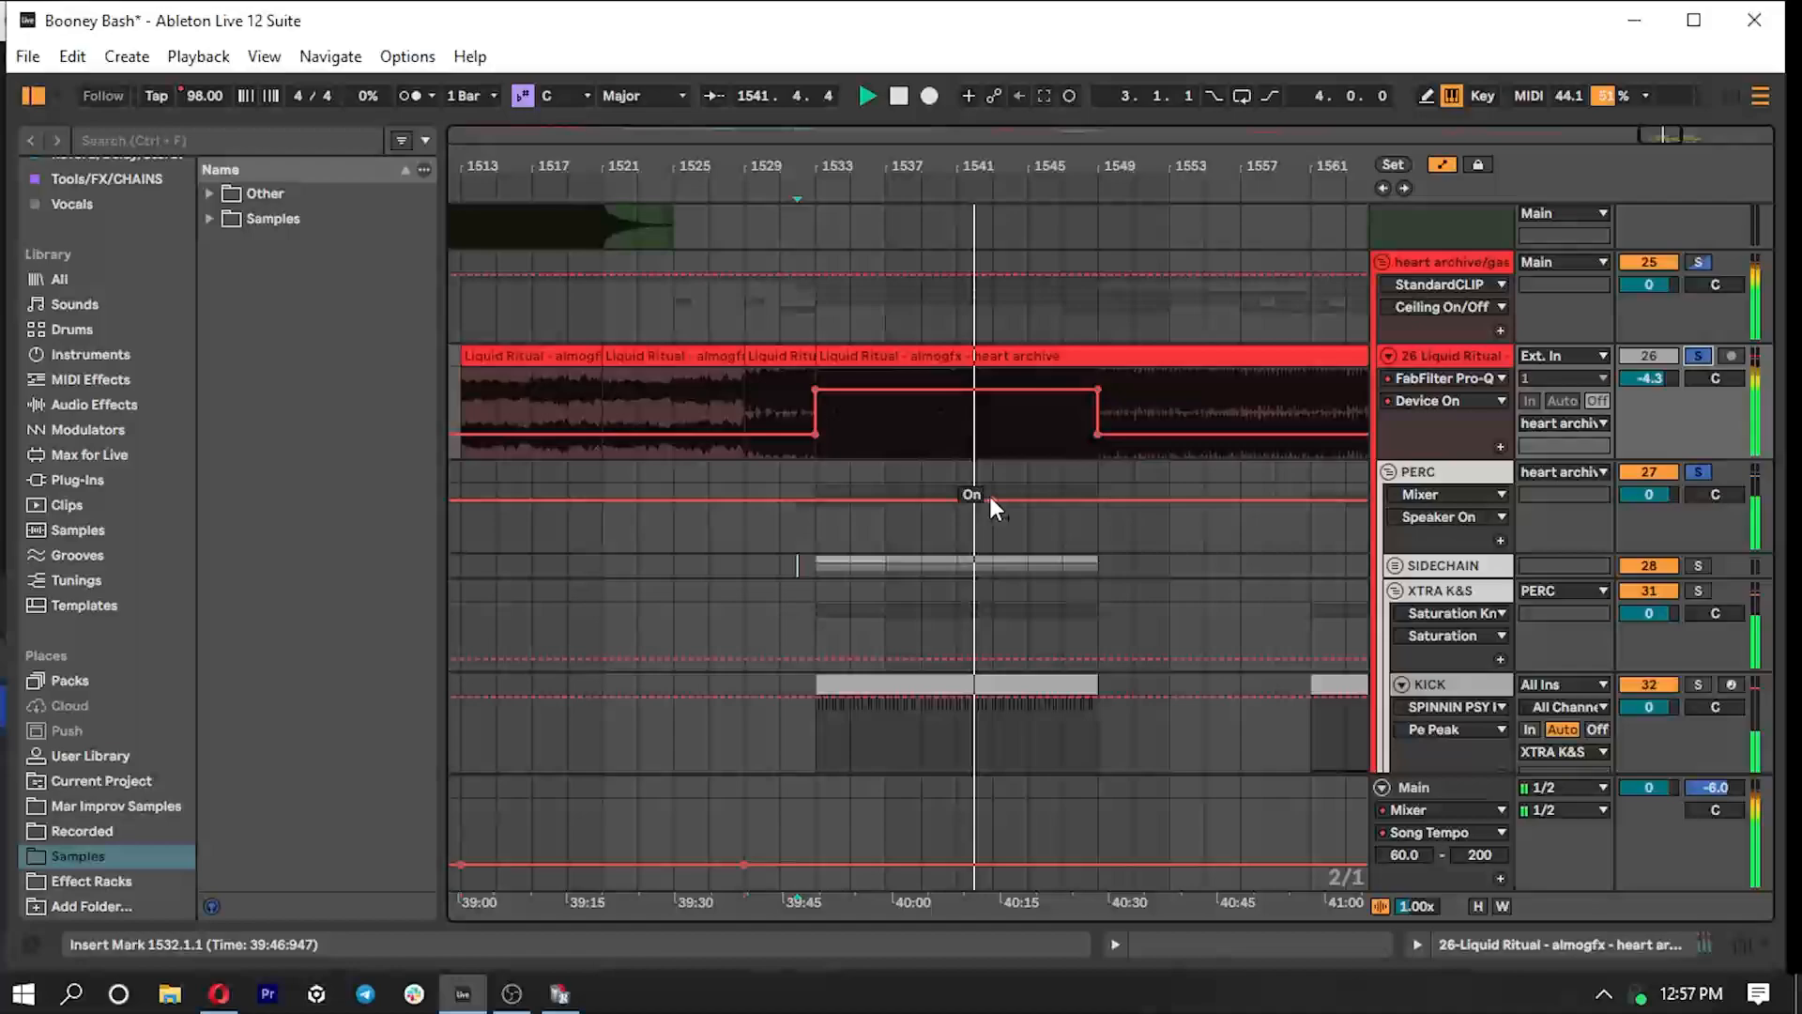
- Show the Liquid Ritual track's device chain, expand soothe2 to view its sidechain, and hide the device view
double_click(1450, 355)
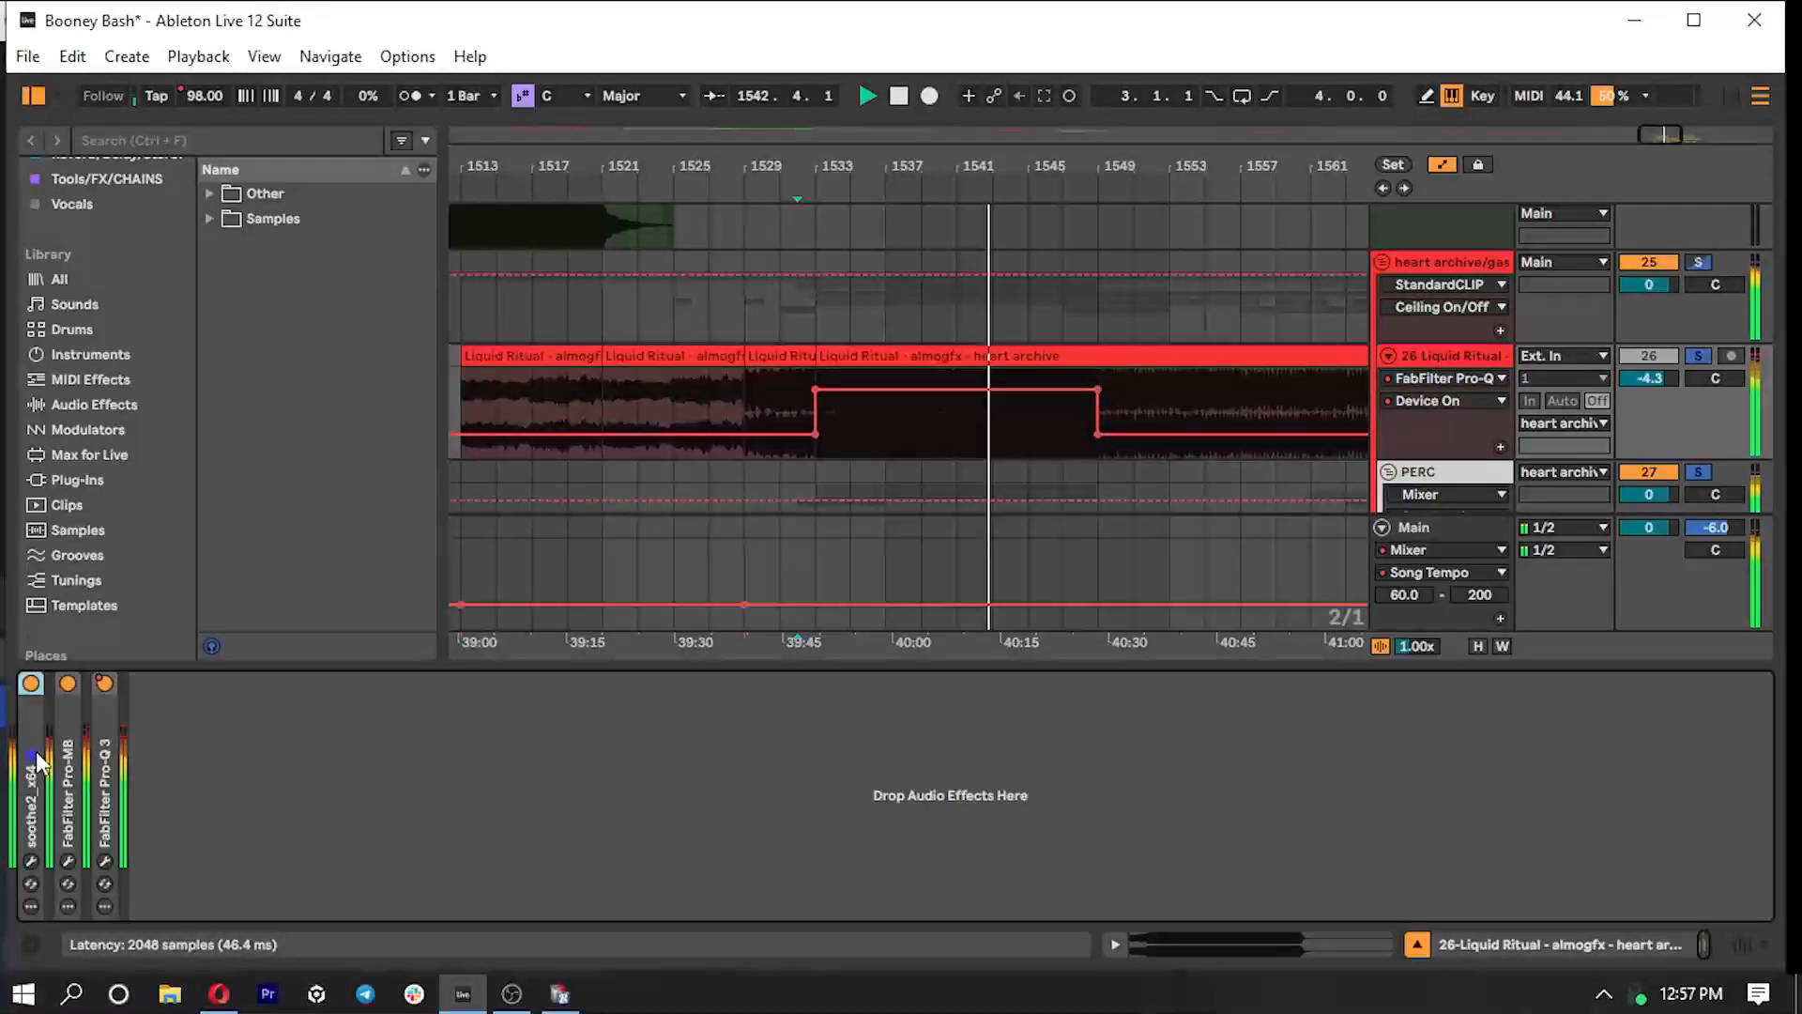
scroll(849, 438, down, 3)
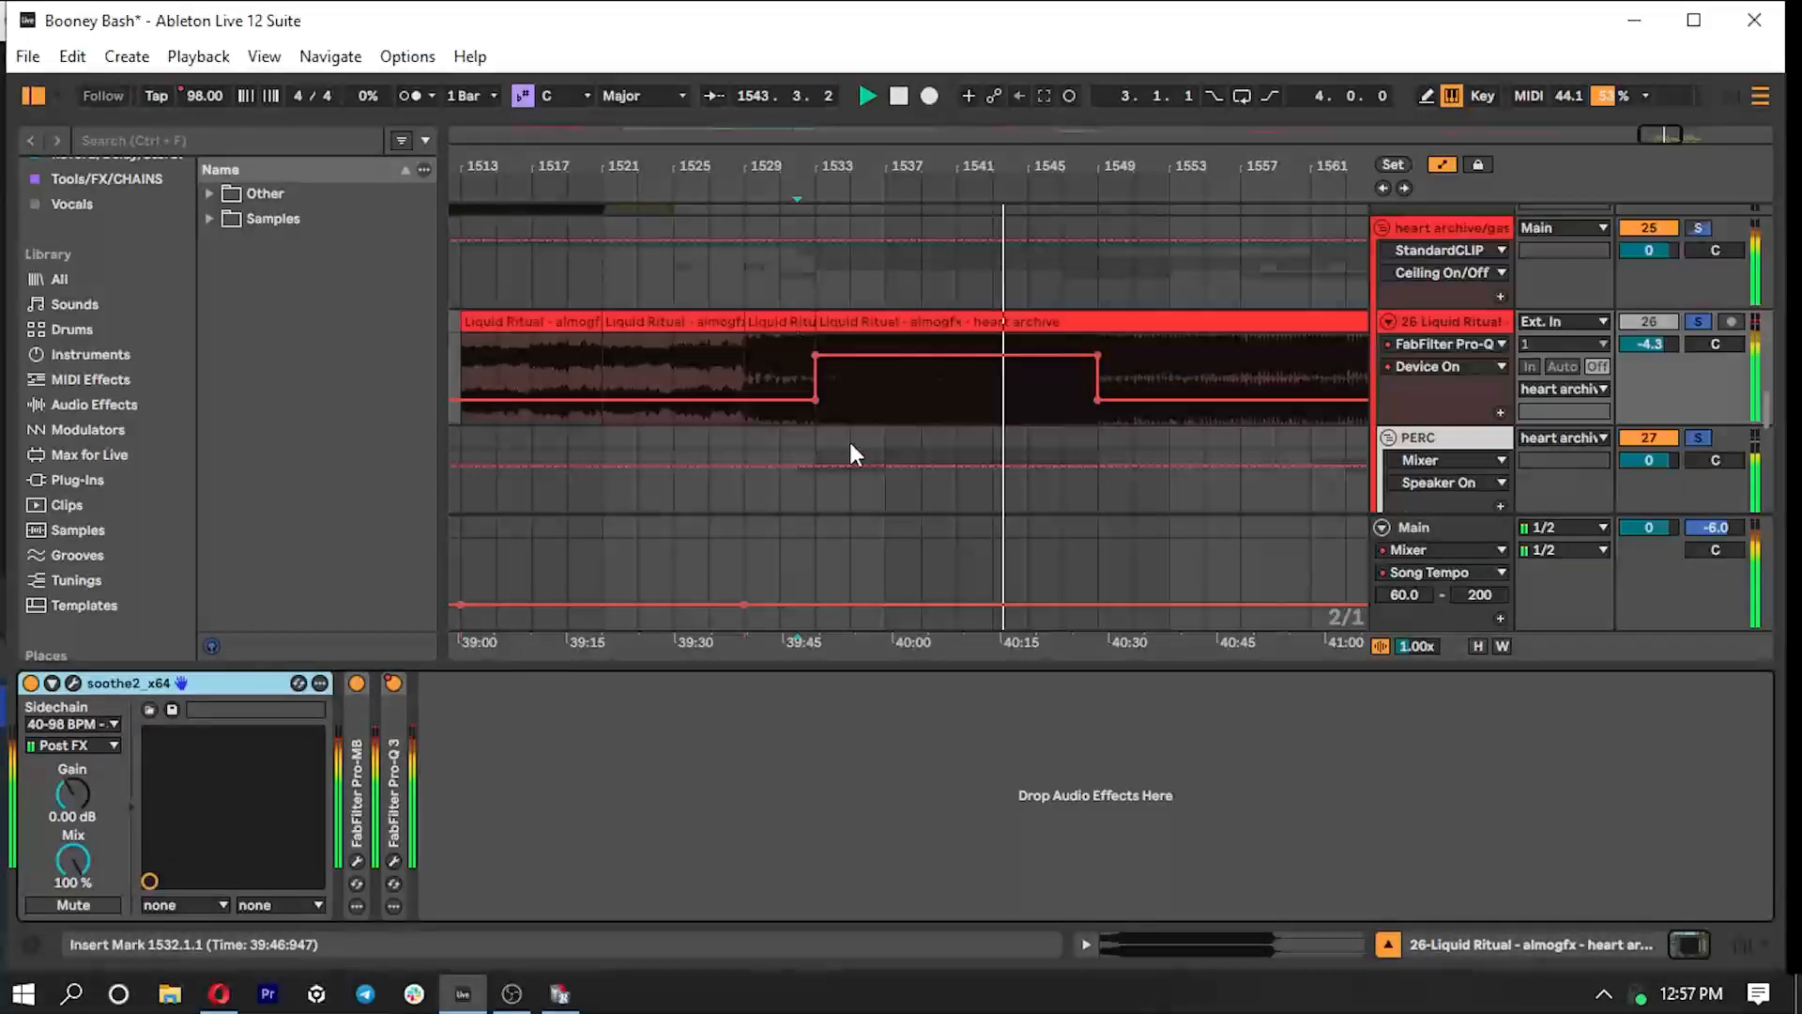
scroll(900, 450, down, 3)
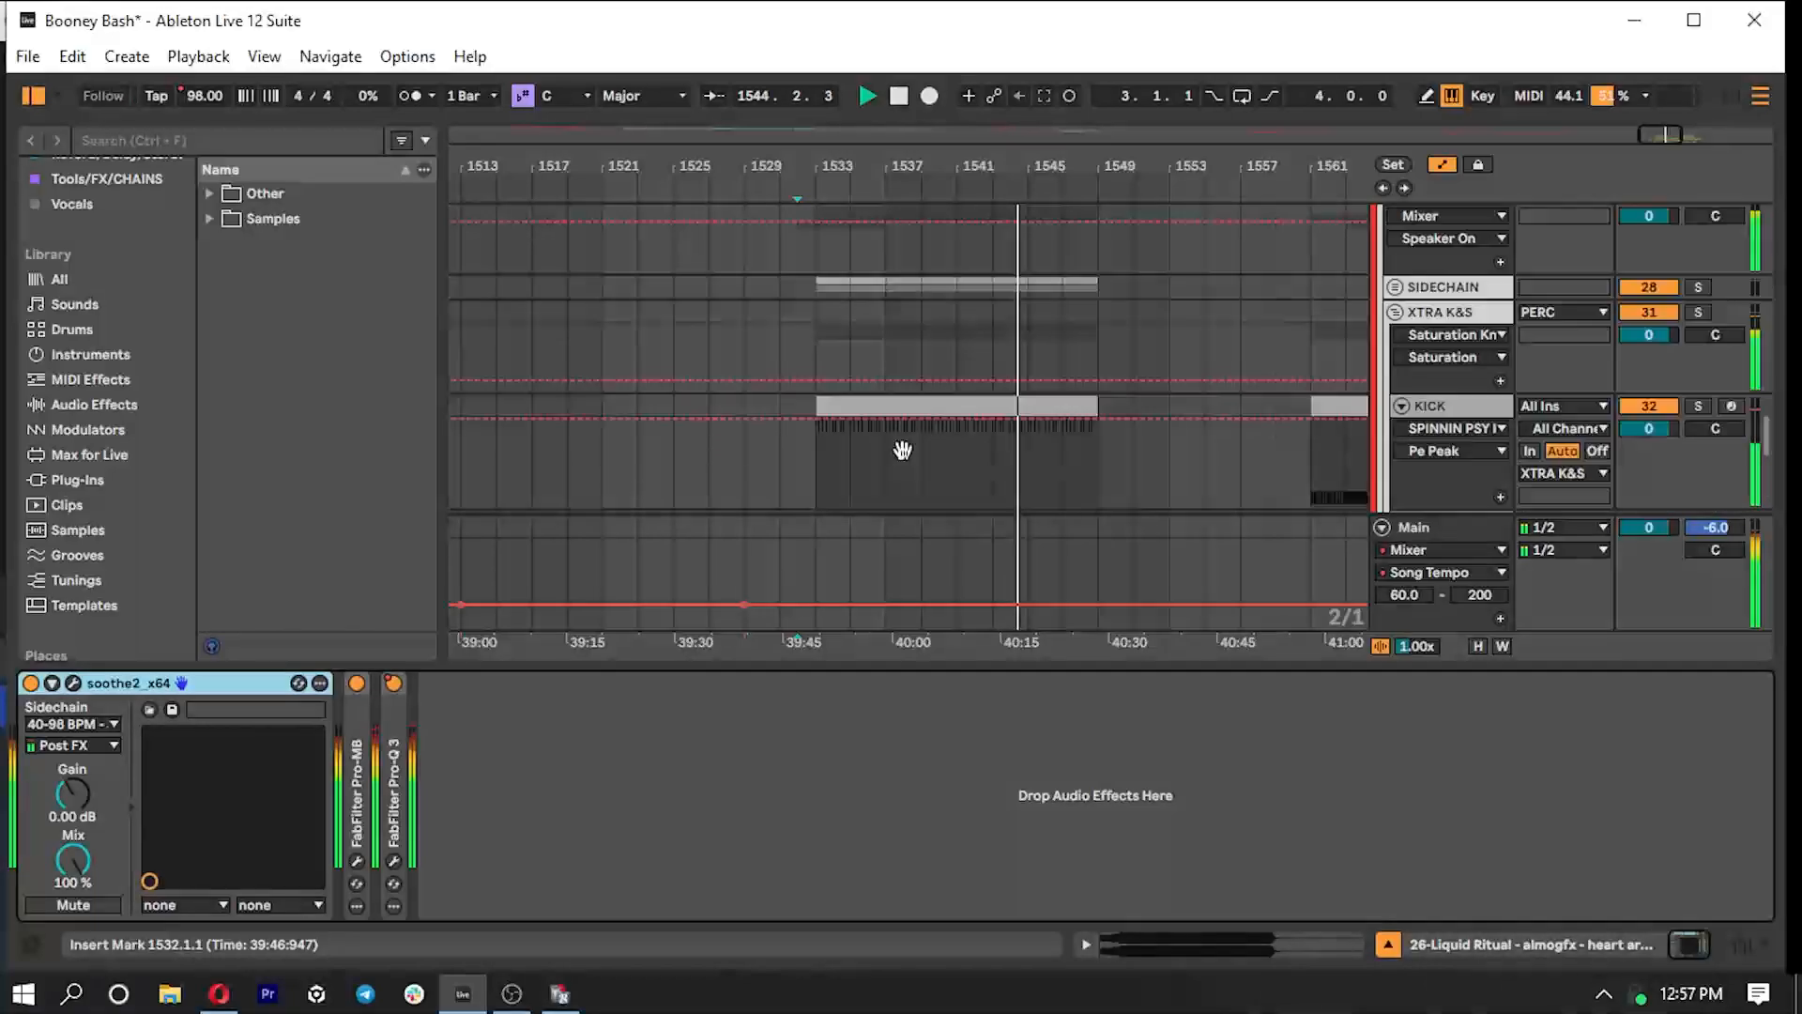
scroll(903, 450, up, 5)
drag(889, 667, 906, 966)
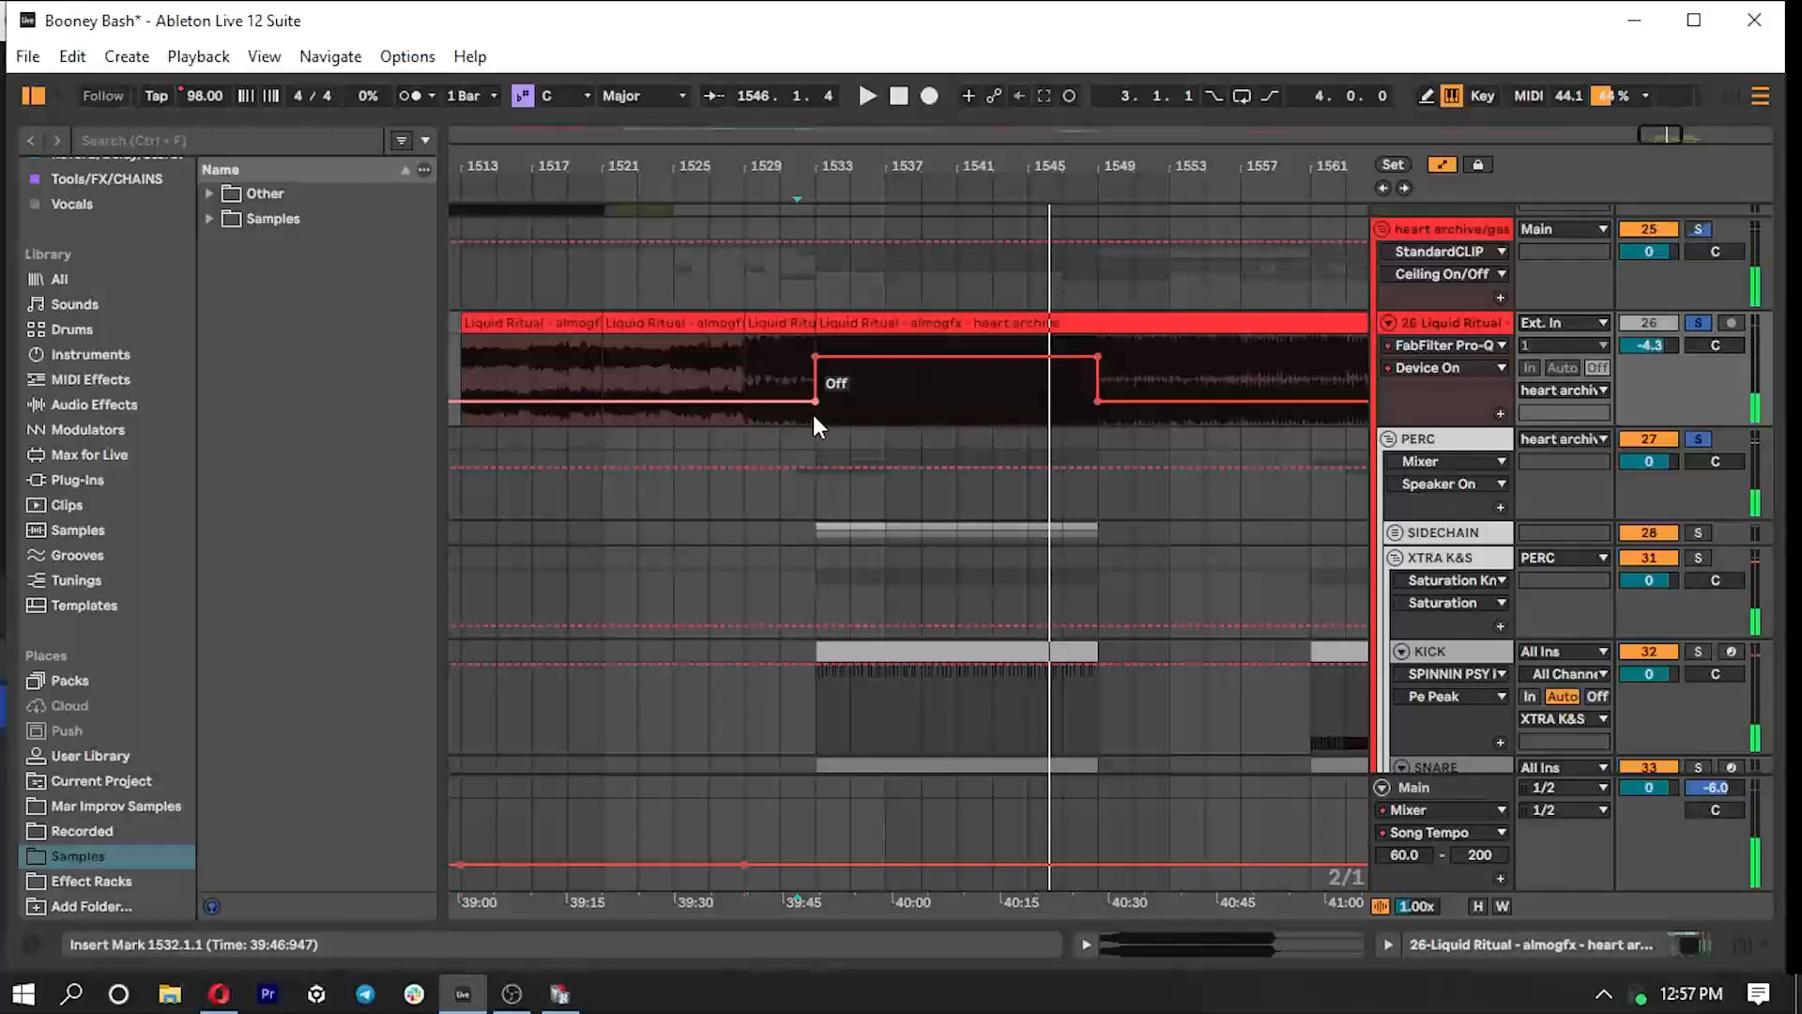
- Play the kick and snare build-up from bar 1561 and bring that part of the arrangement closer into view
scroll(957, 639, down, 1)
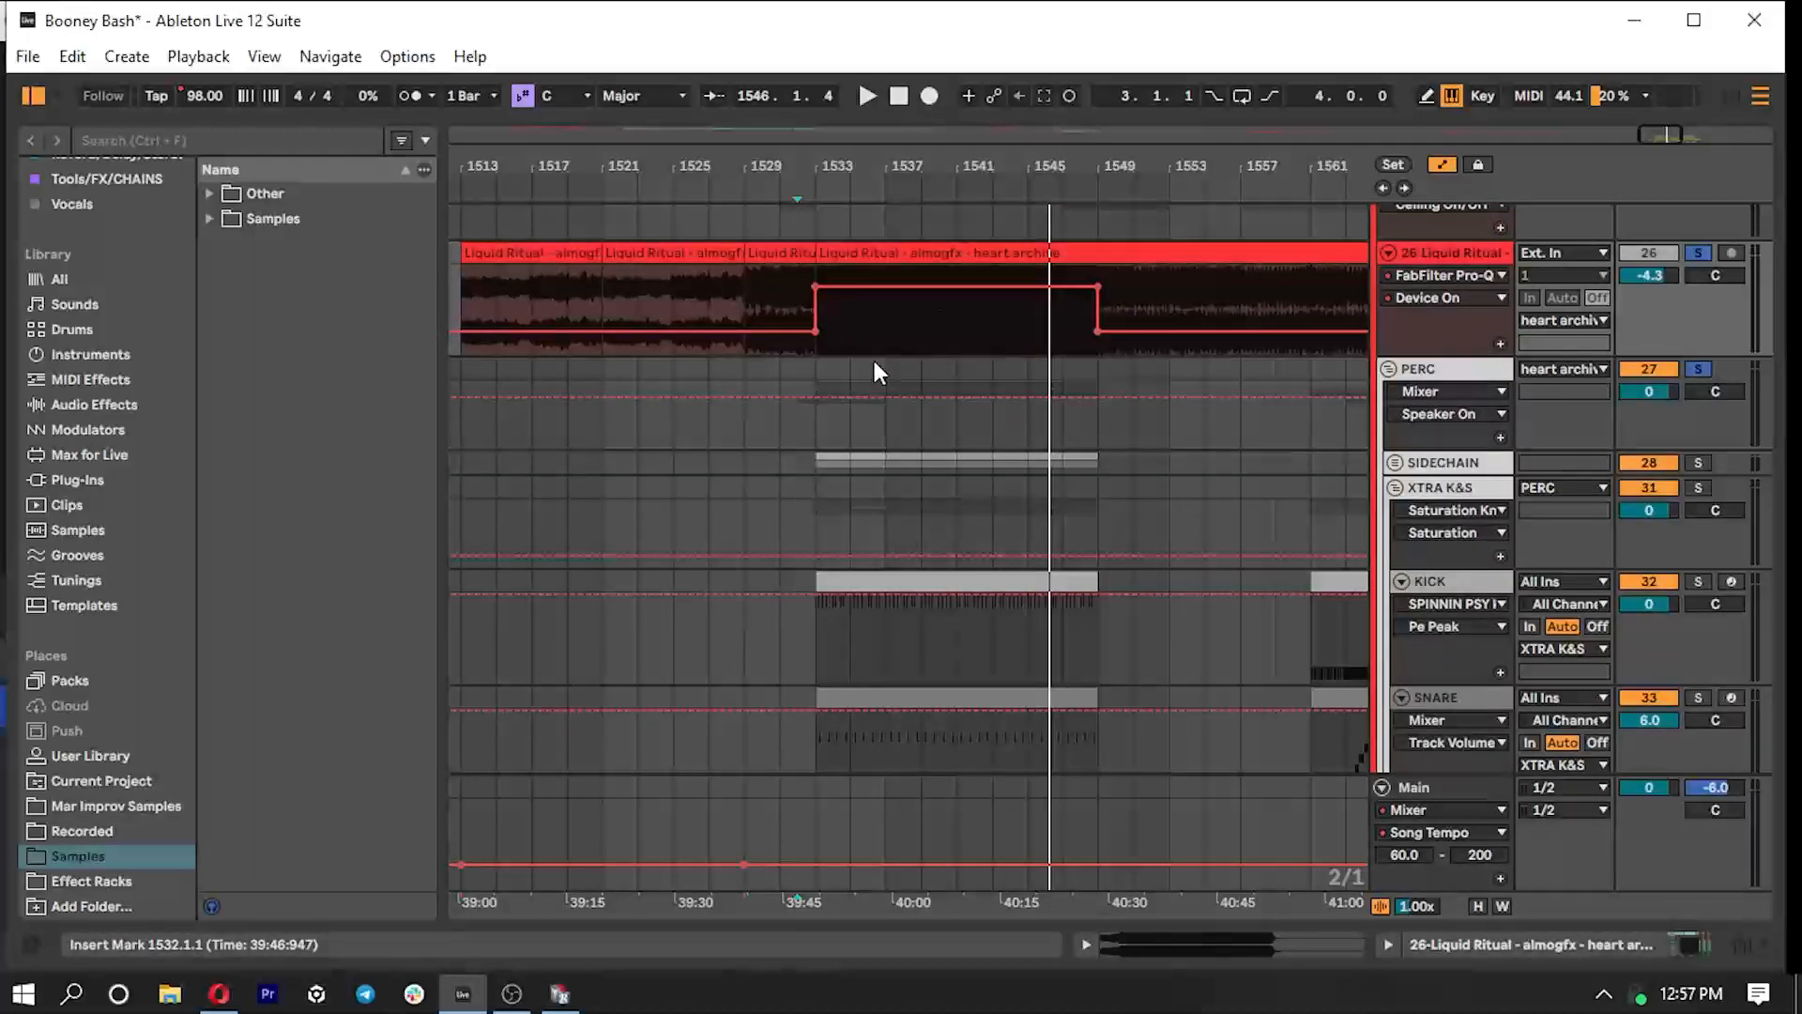
scroll(881, 366, down, 3)
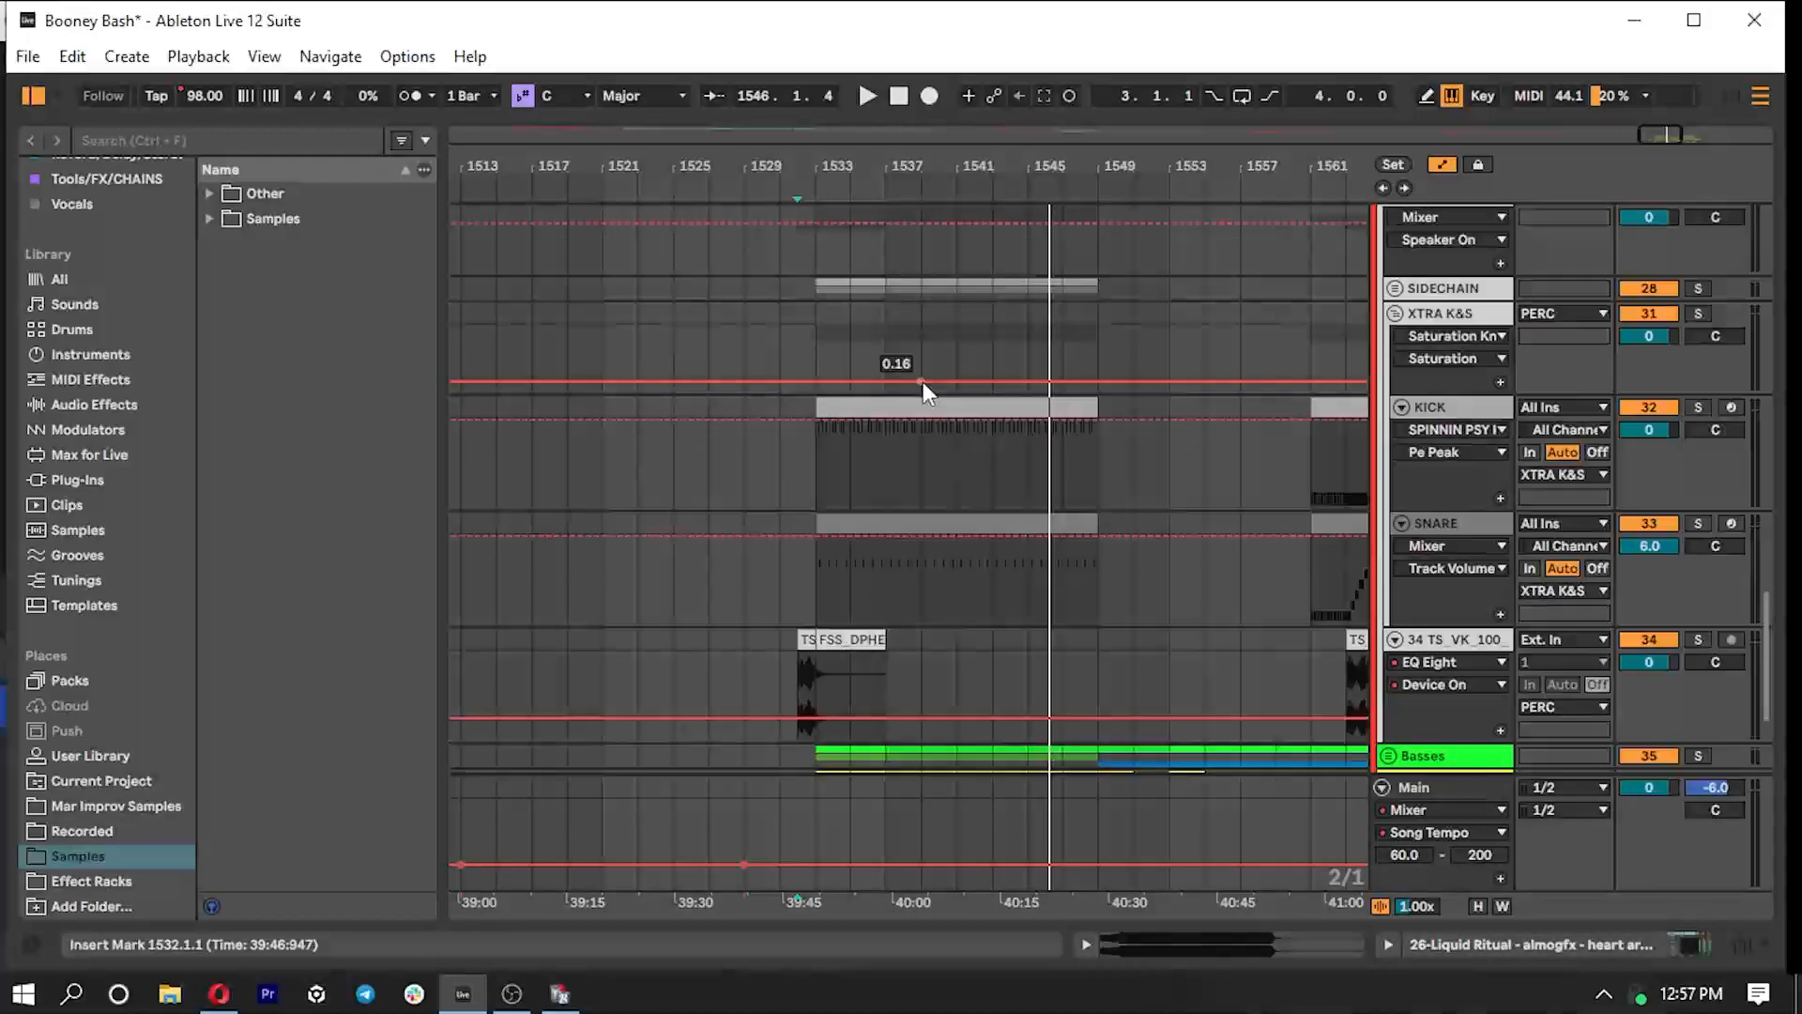
scroll(929, 385, up, 3)
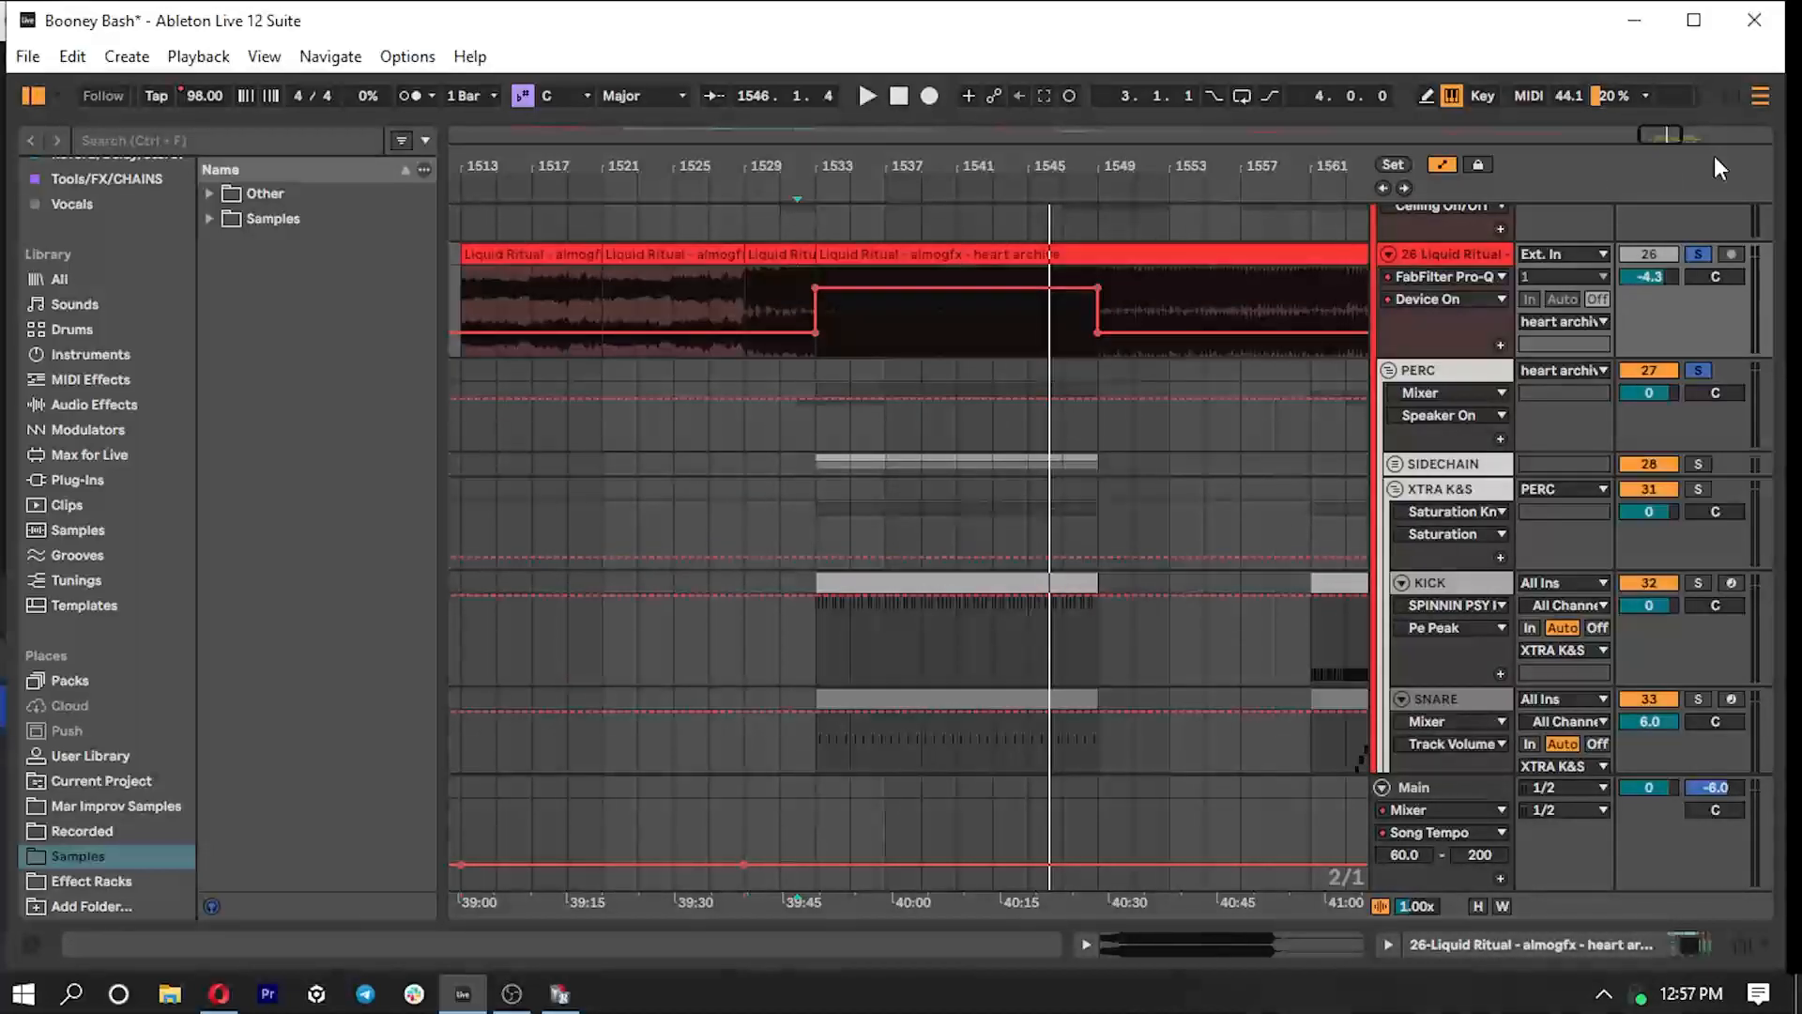
drag(1662, 136, 1670, 135)
scroll(1229, 470, down, 5)
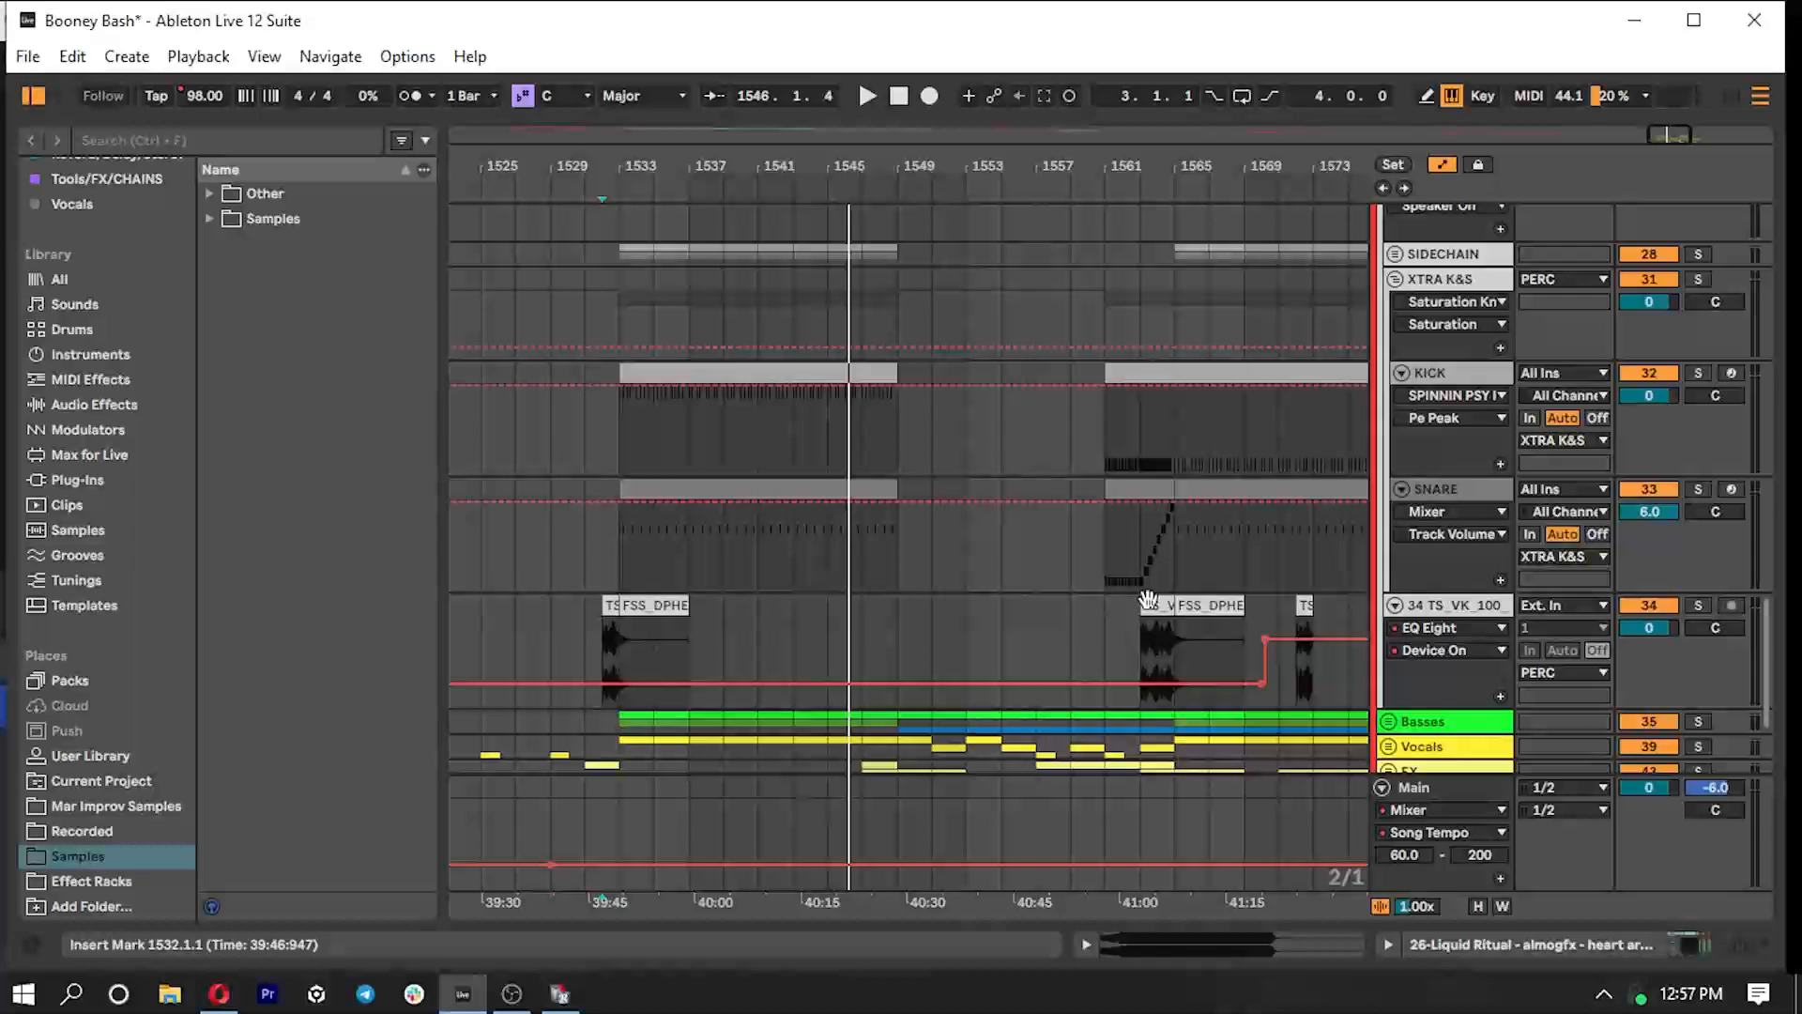
click(1102, 561)
key(space)
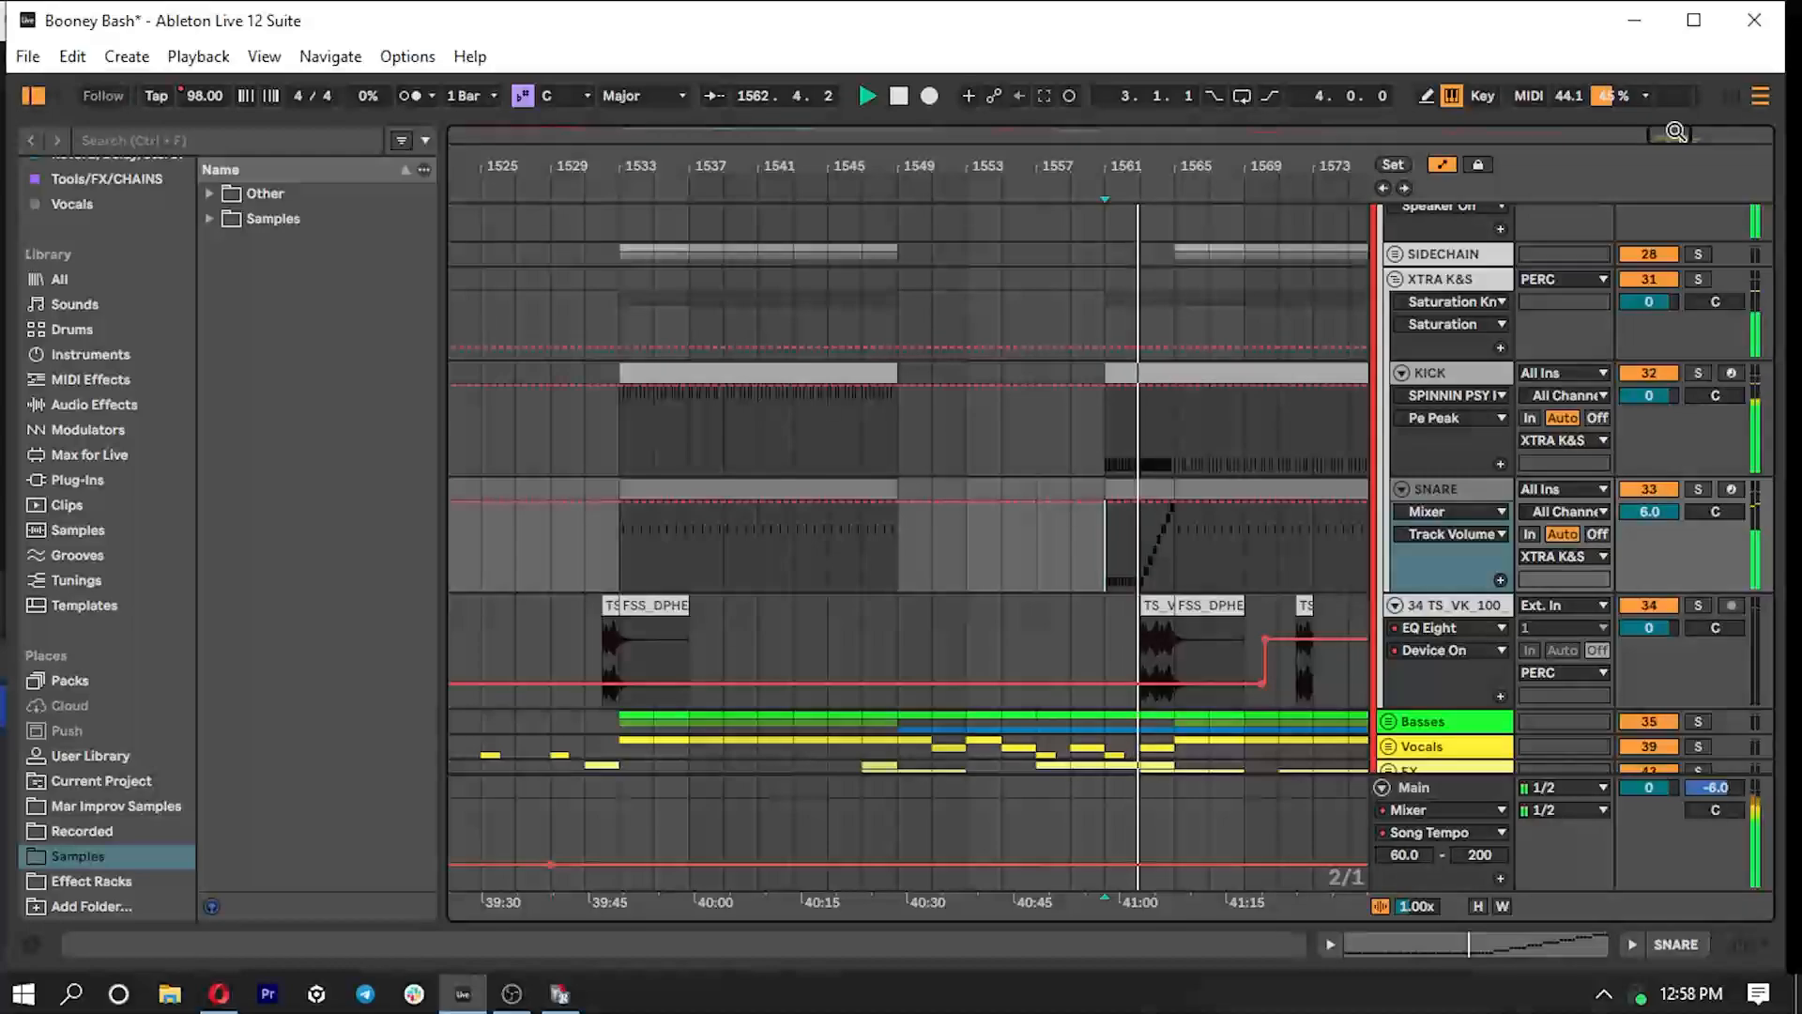
drag(1678, 134, 1681, 153)
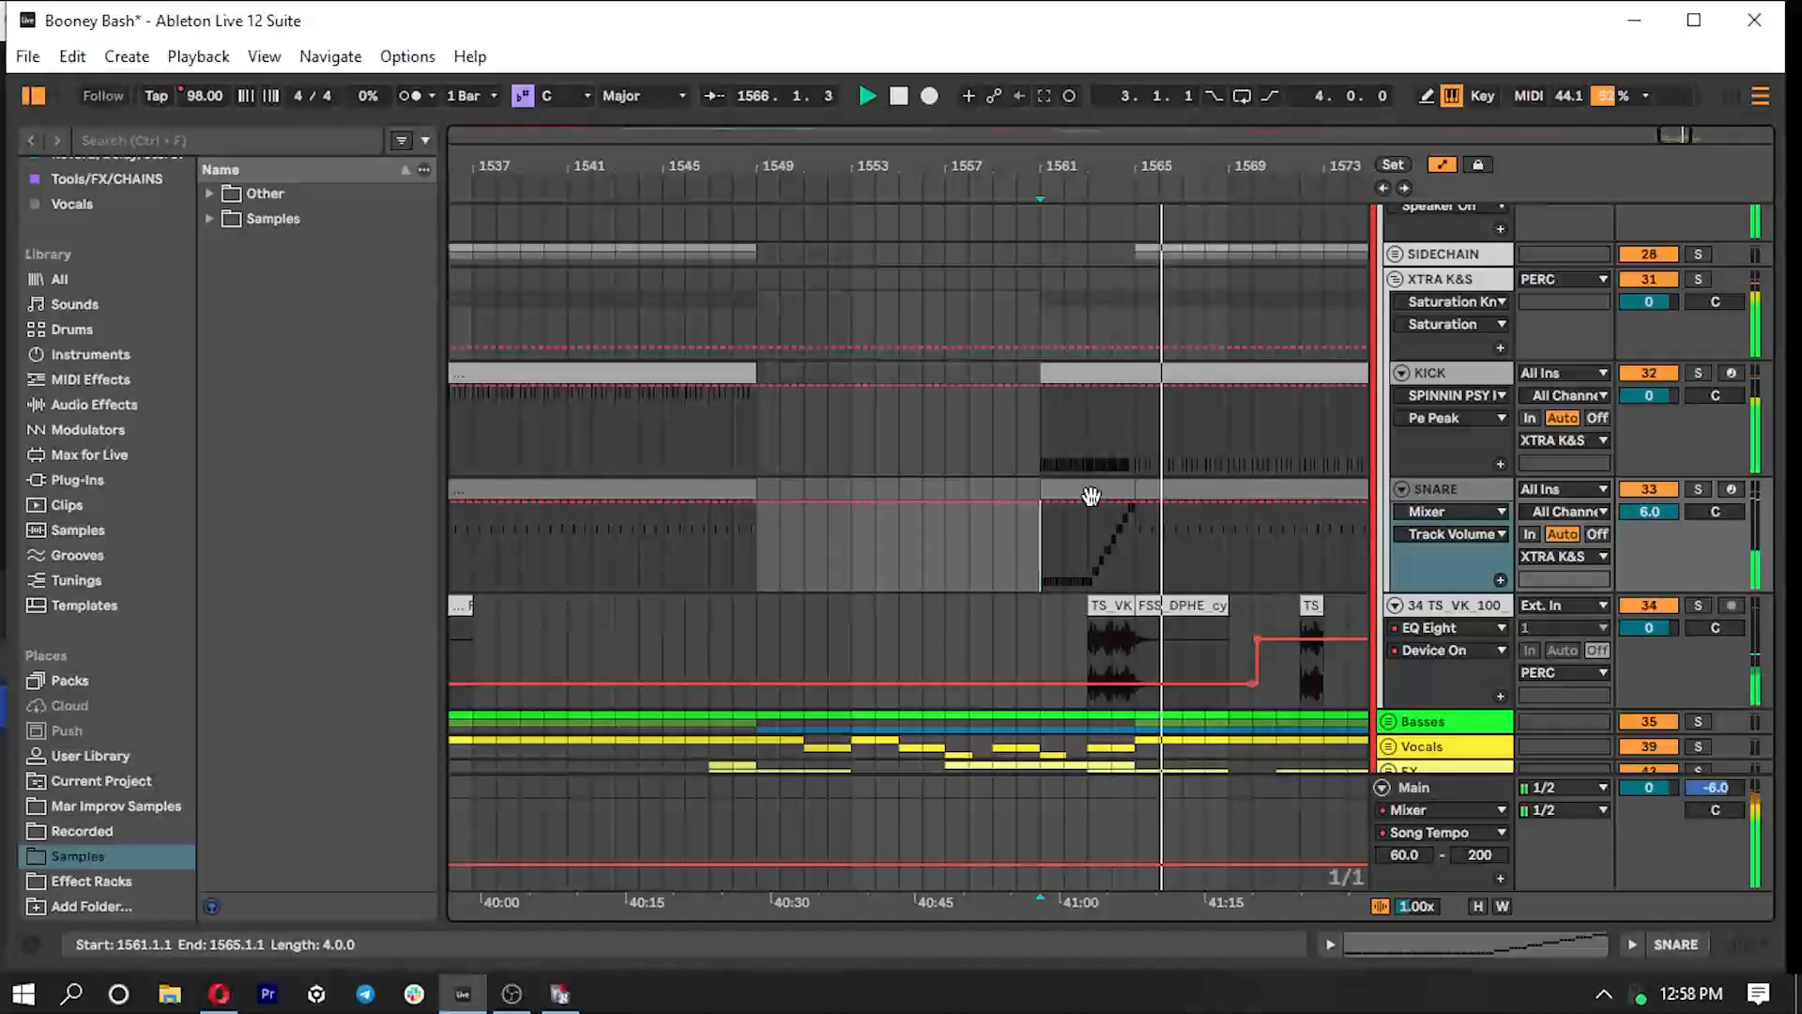
- Inspect the SNARE track's sampler and the rising notes in its MIDI clip at bar 1561, closing the editor when done
double_click(1467, 496)
double_click(28, 799)
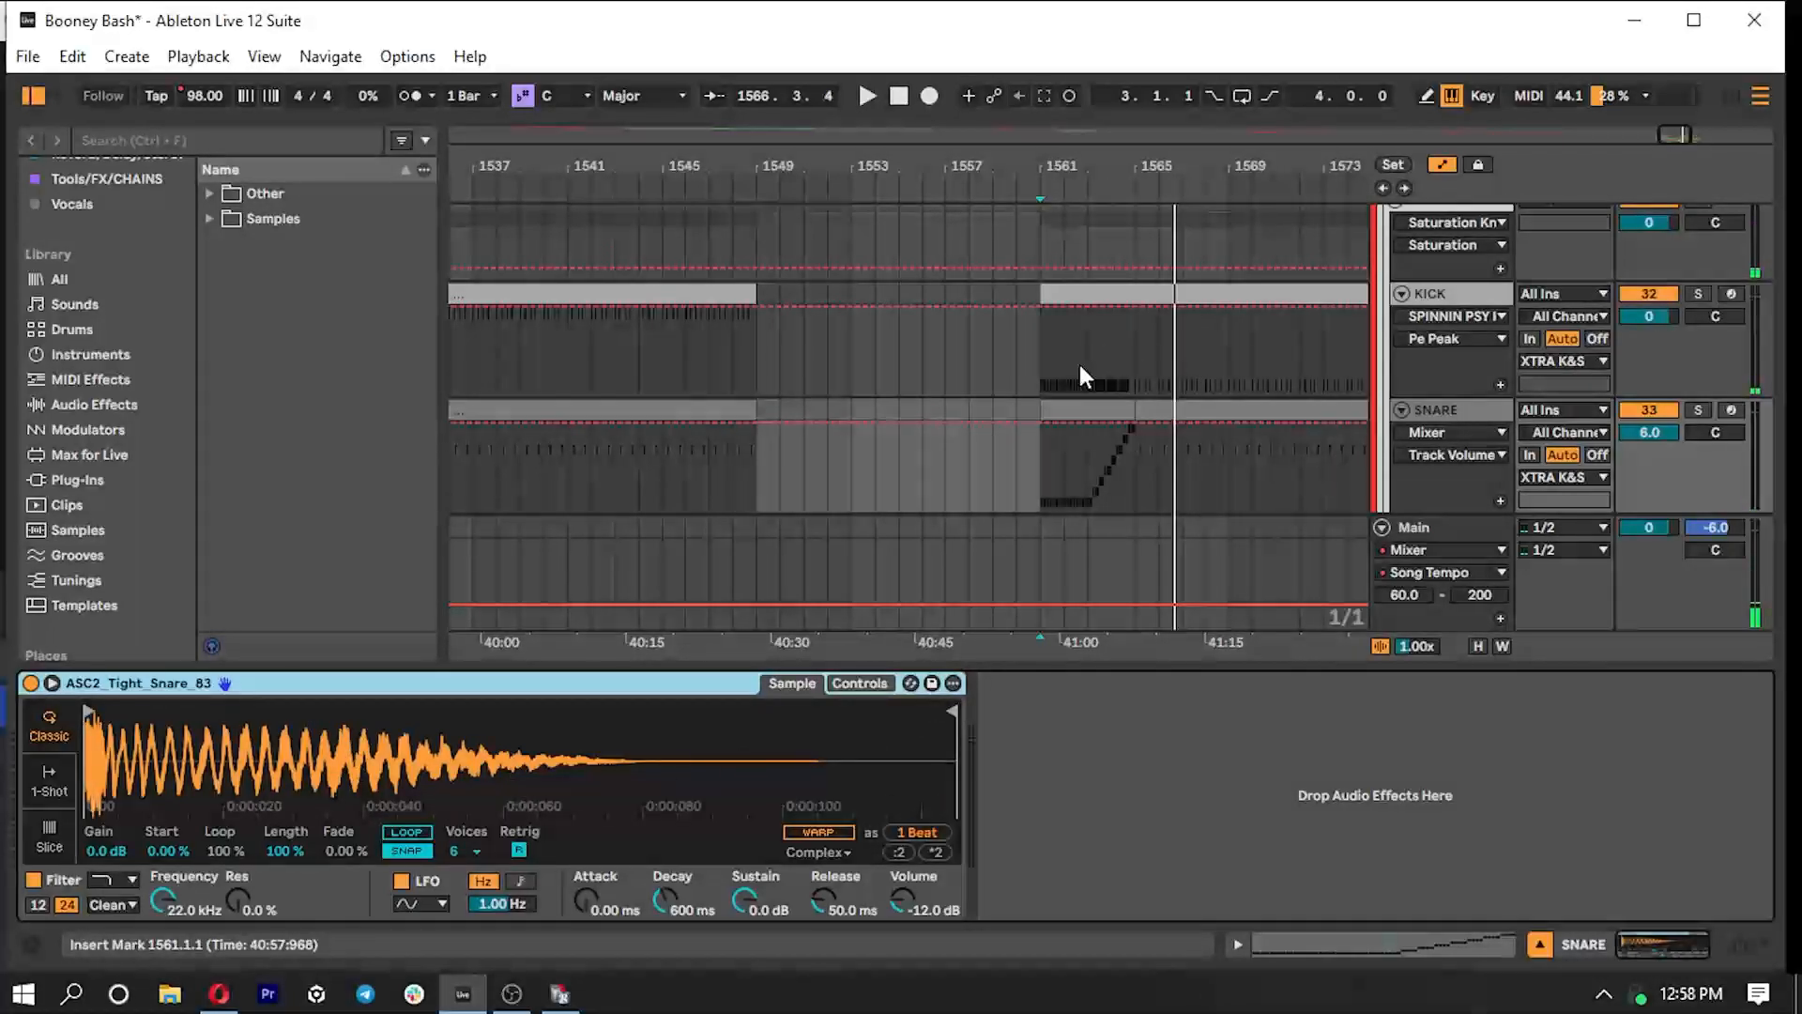
double_click(1086, 411)
drag(1443, 538, 1443, 330)
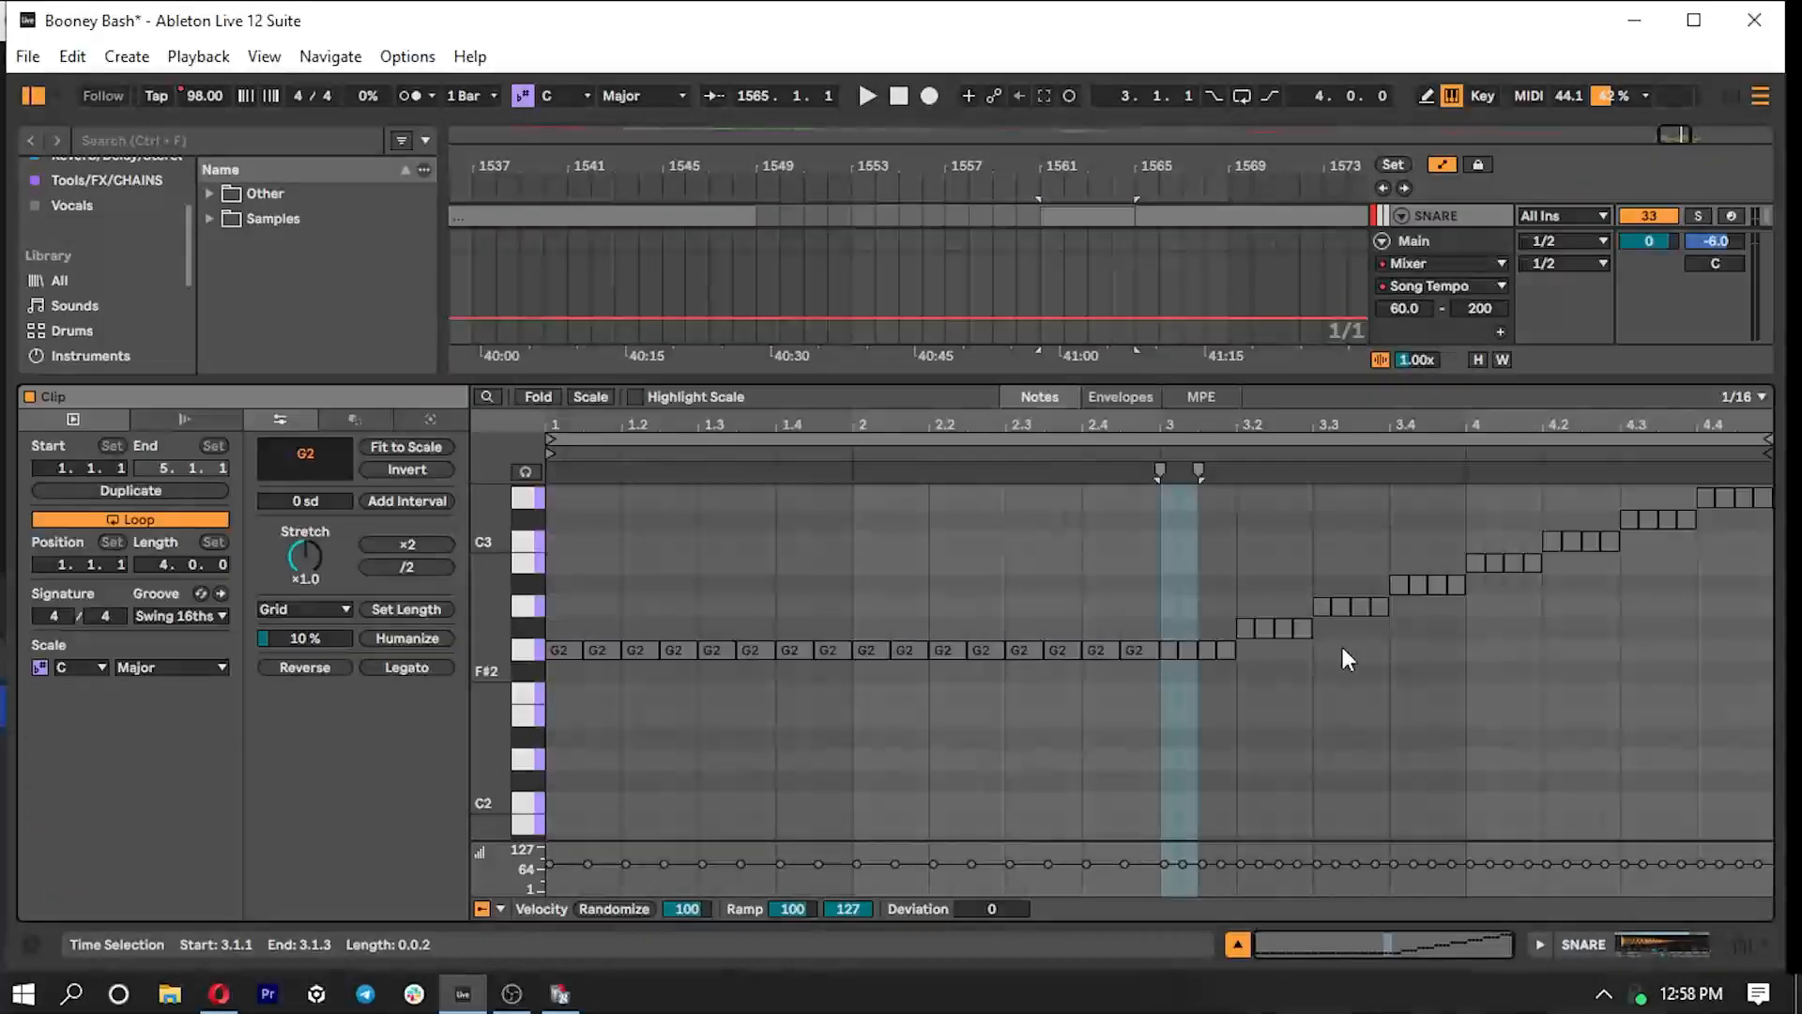
drag(1626, 378, 1549, 845)
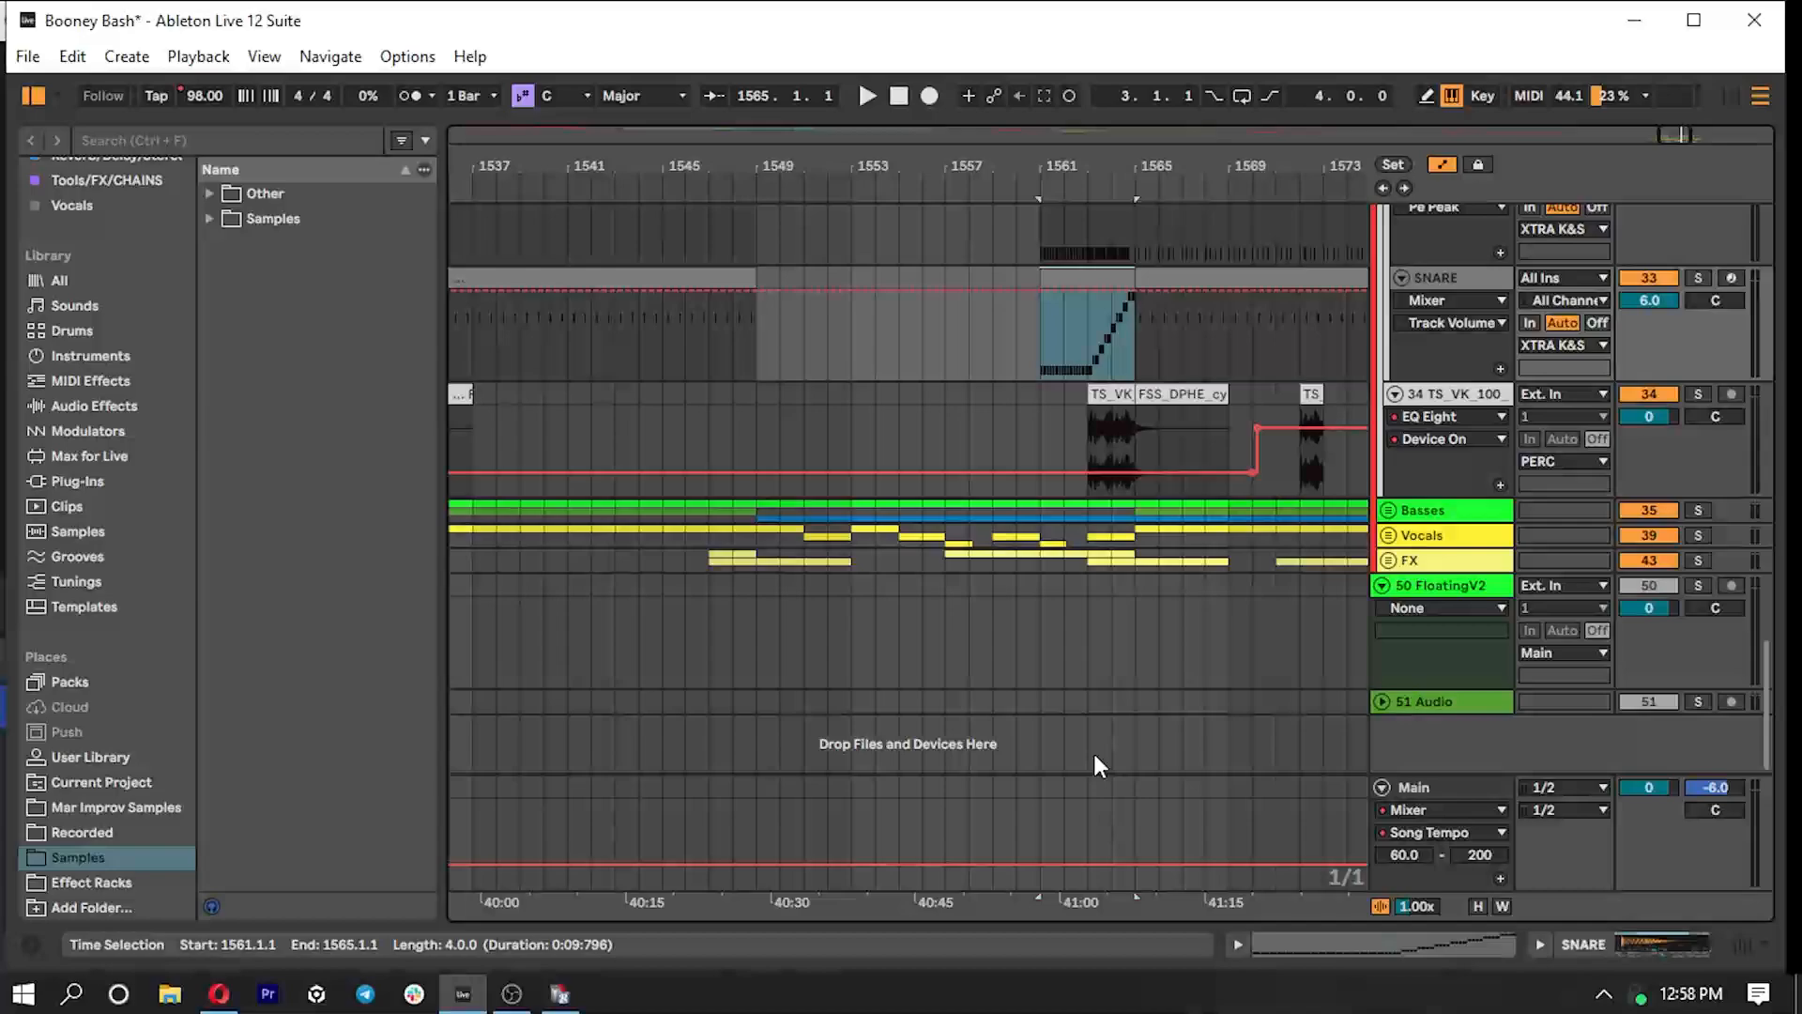
- Fold the XTRA K&S subgroup and the TS_VK_100 track within the PERC group
scroll(934, 692, up, 3)
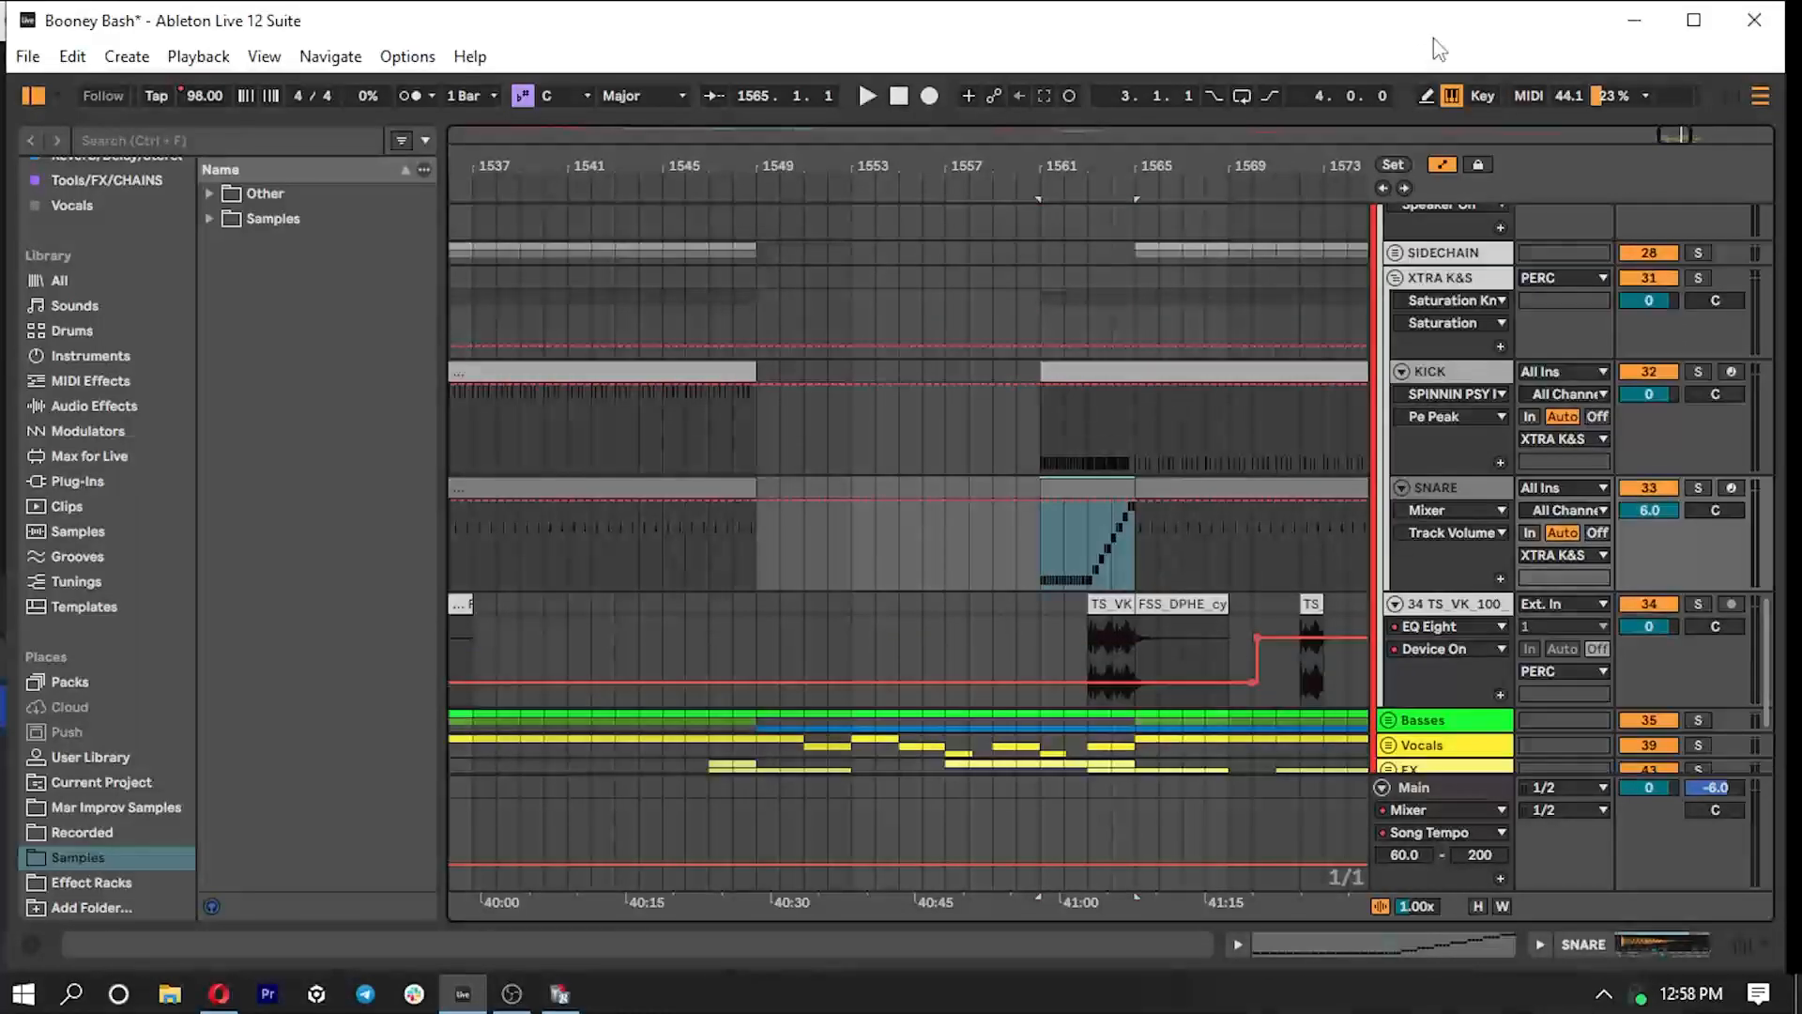
mouse_move(1675, 138)
mouse_down()
mouse_move(1674, 105)
mouse_move(1660, 130)
mouse_up()
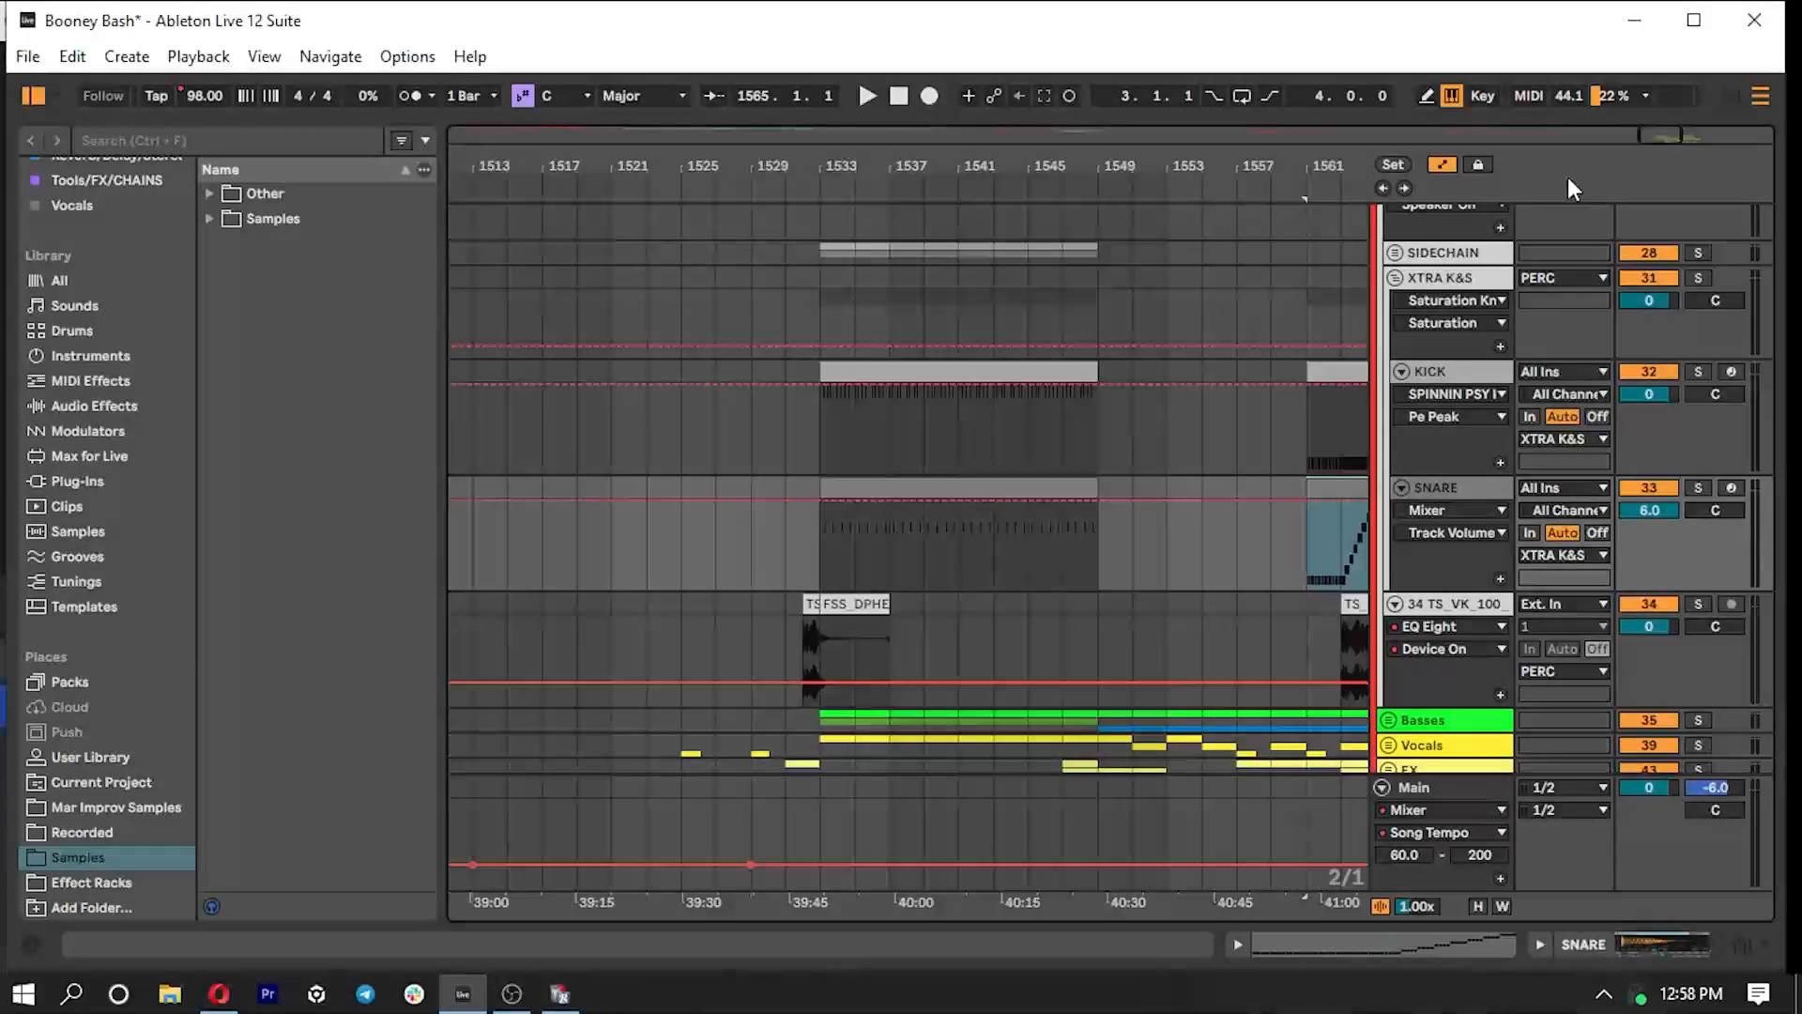
scroll(826, 469, up, 3)
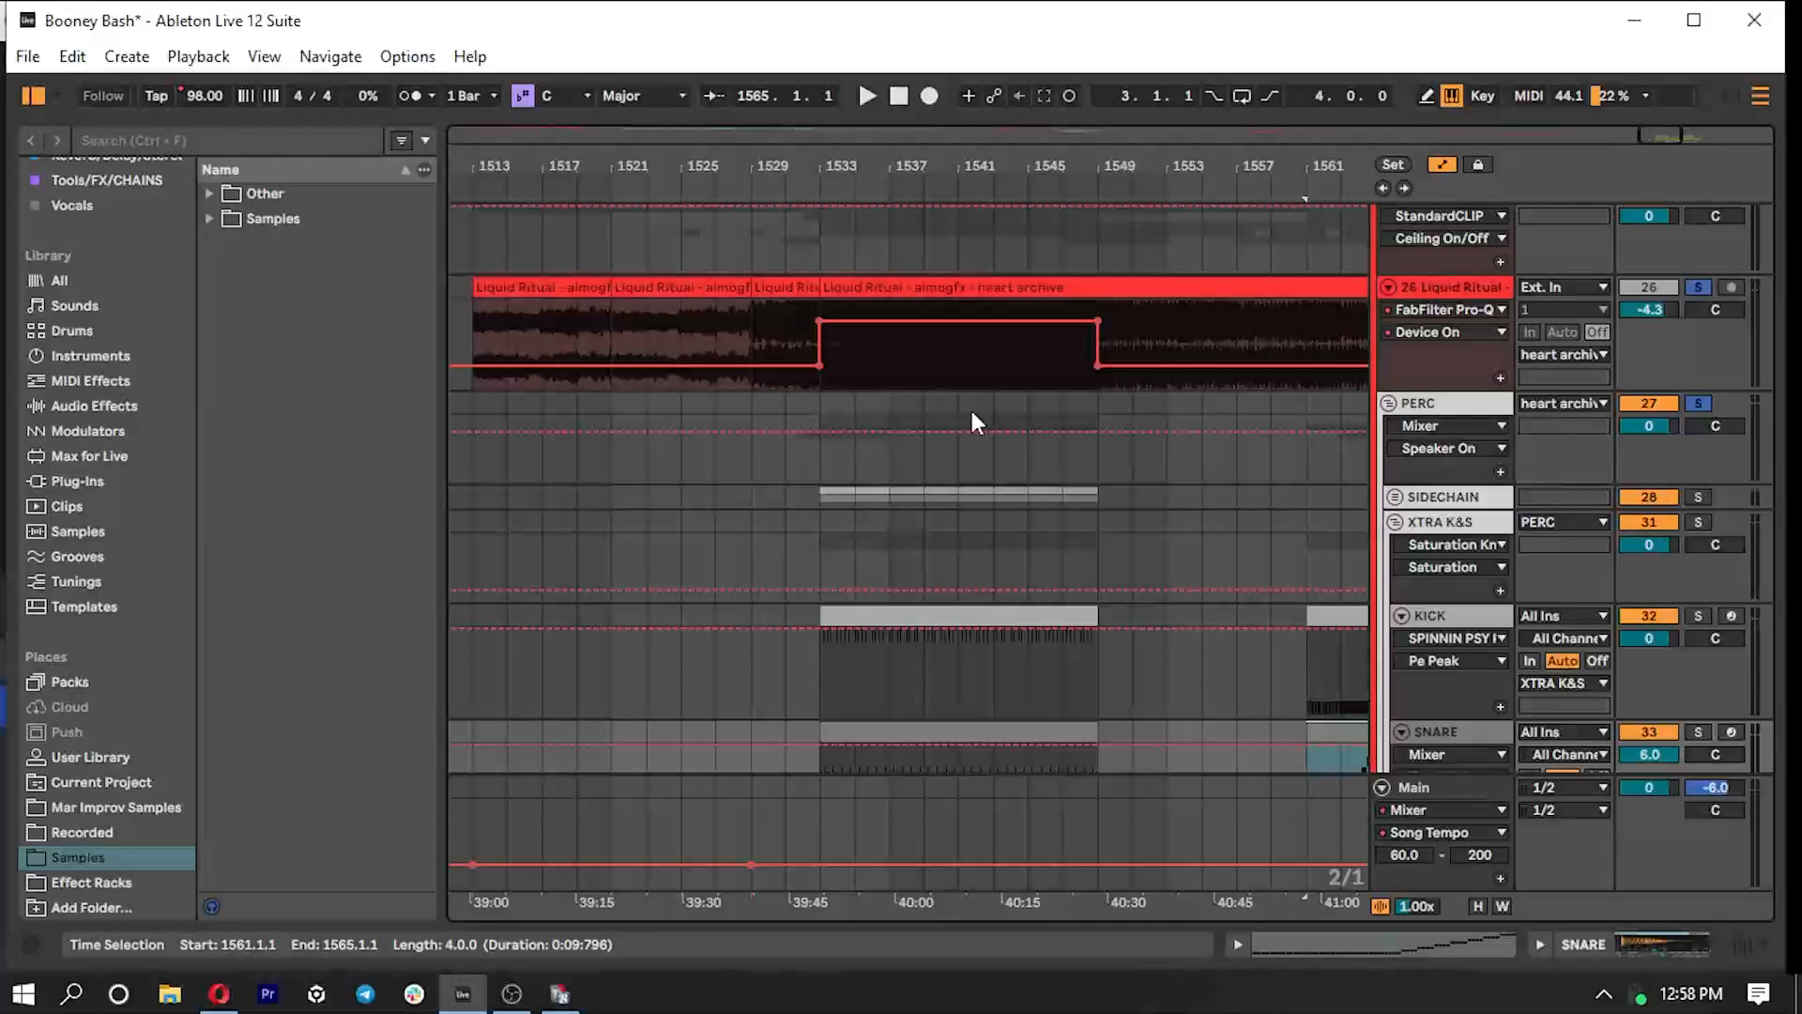
click(1397, 522)
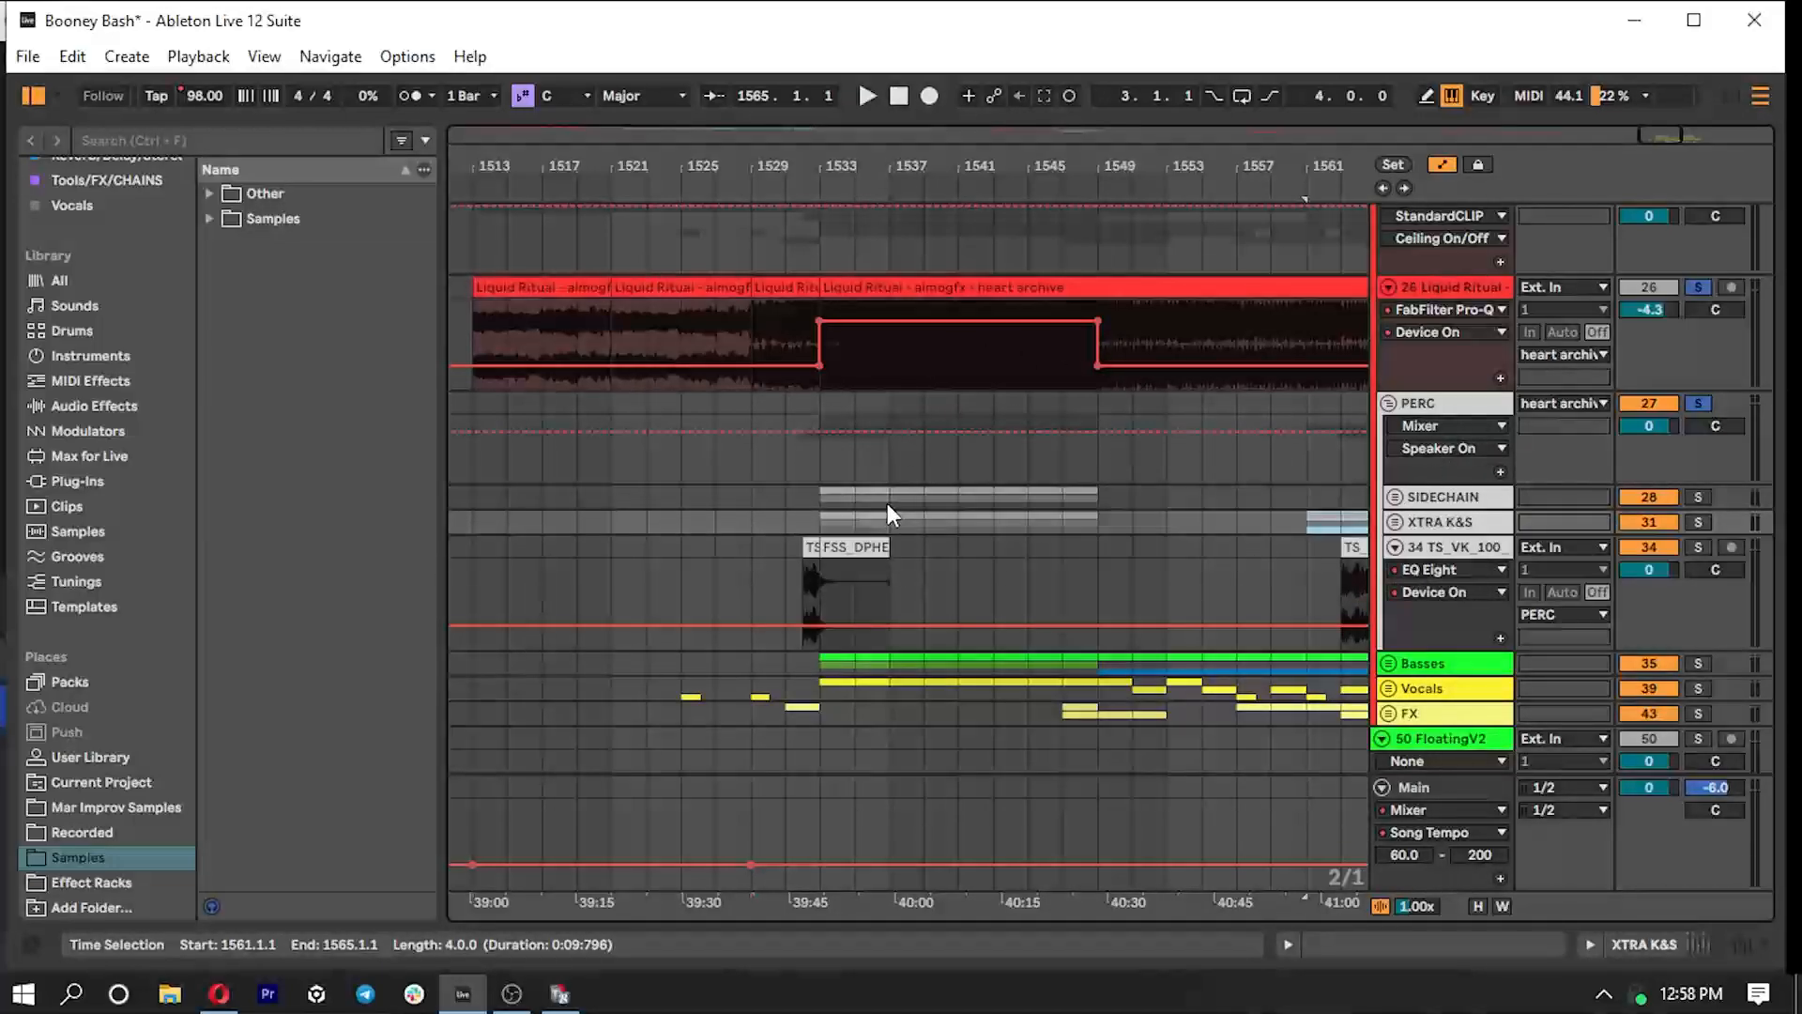
click(1395, 547)
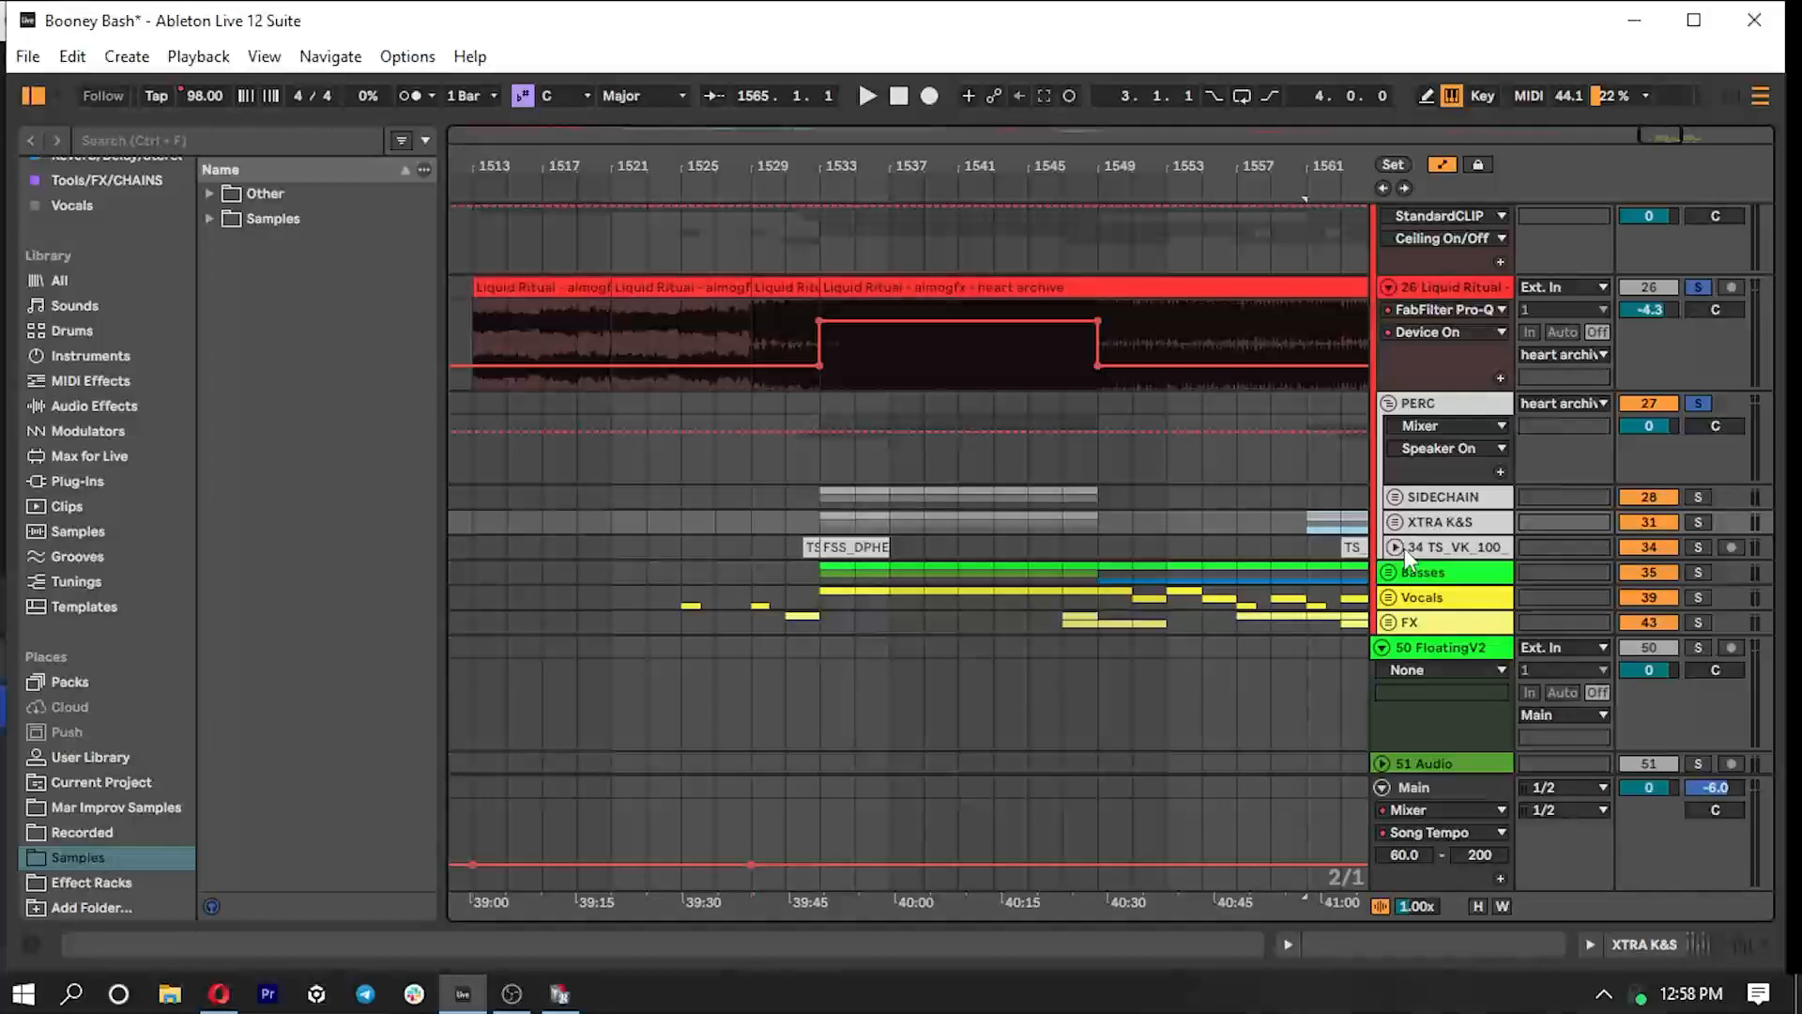
- Show the XTRA K&S subgroup's device chain, then expand and collapse its Saturation Knob device
double_click(1448, 496)
click(1458, 452)
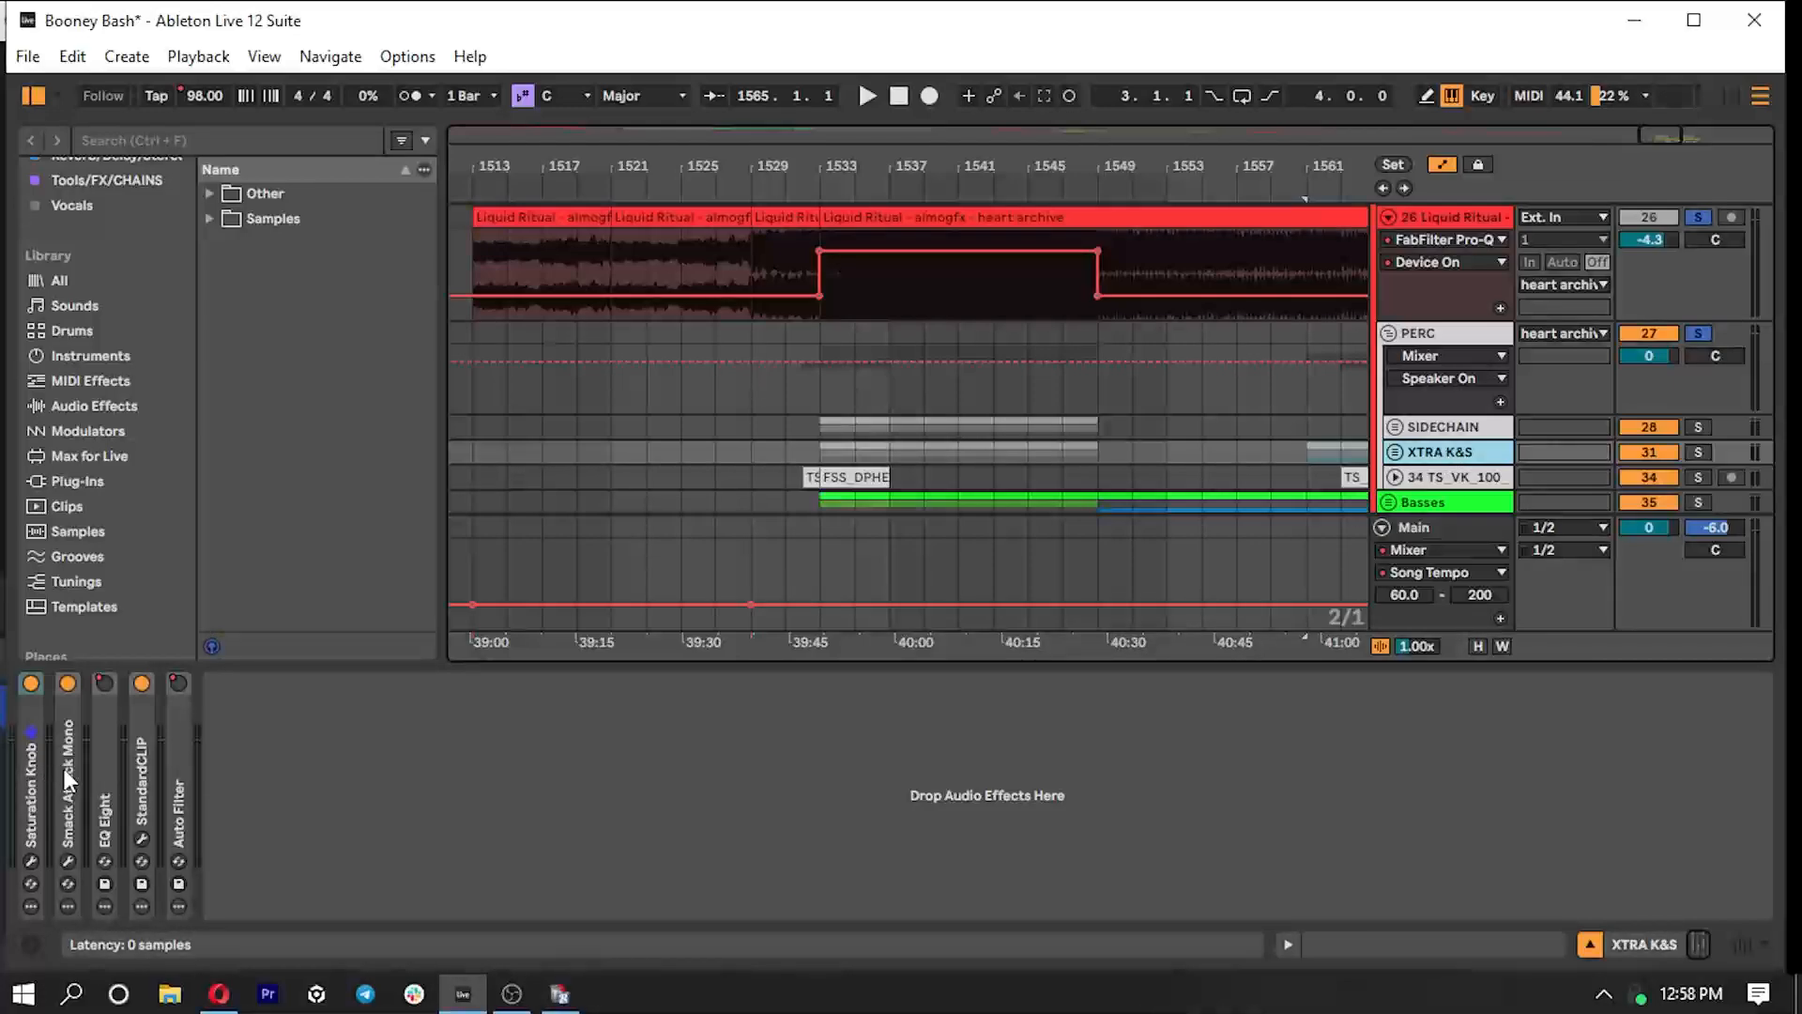
double_click(17, 768)
double_click(93, 684)
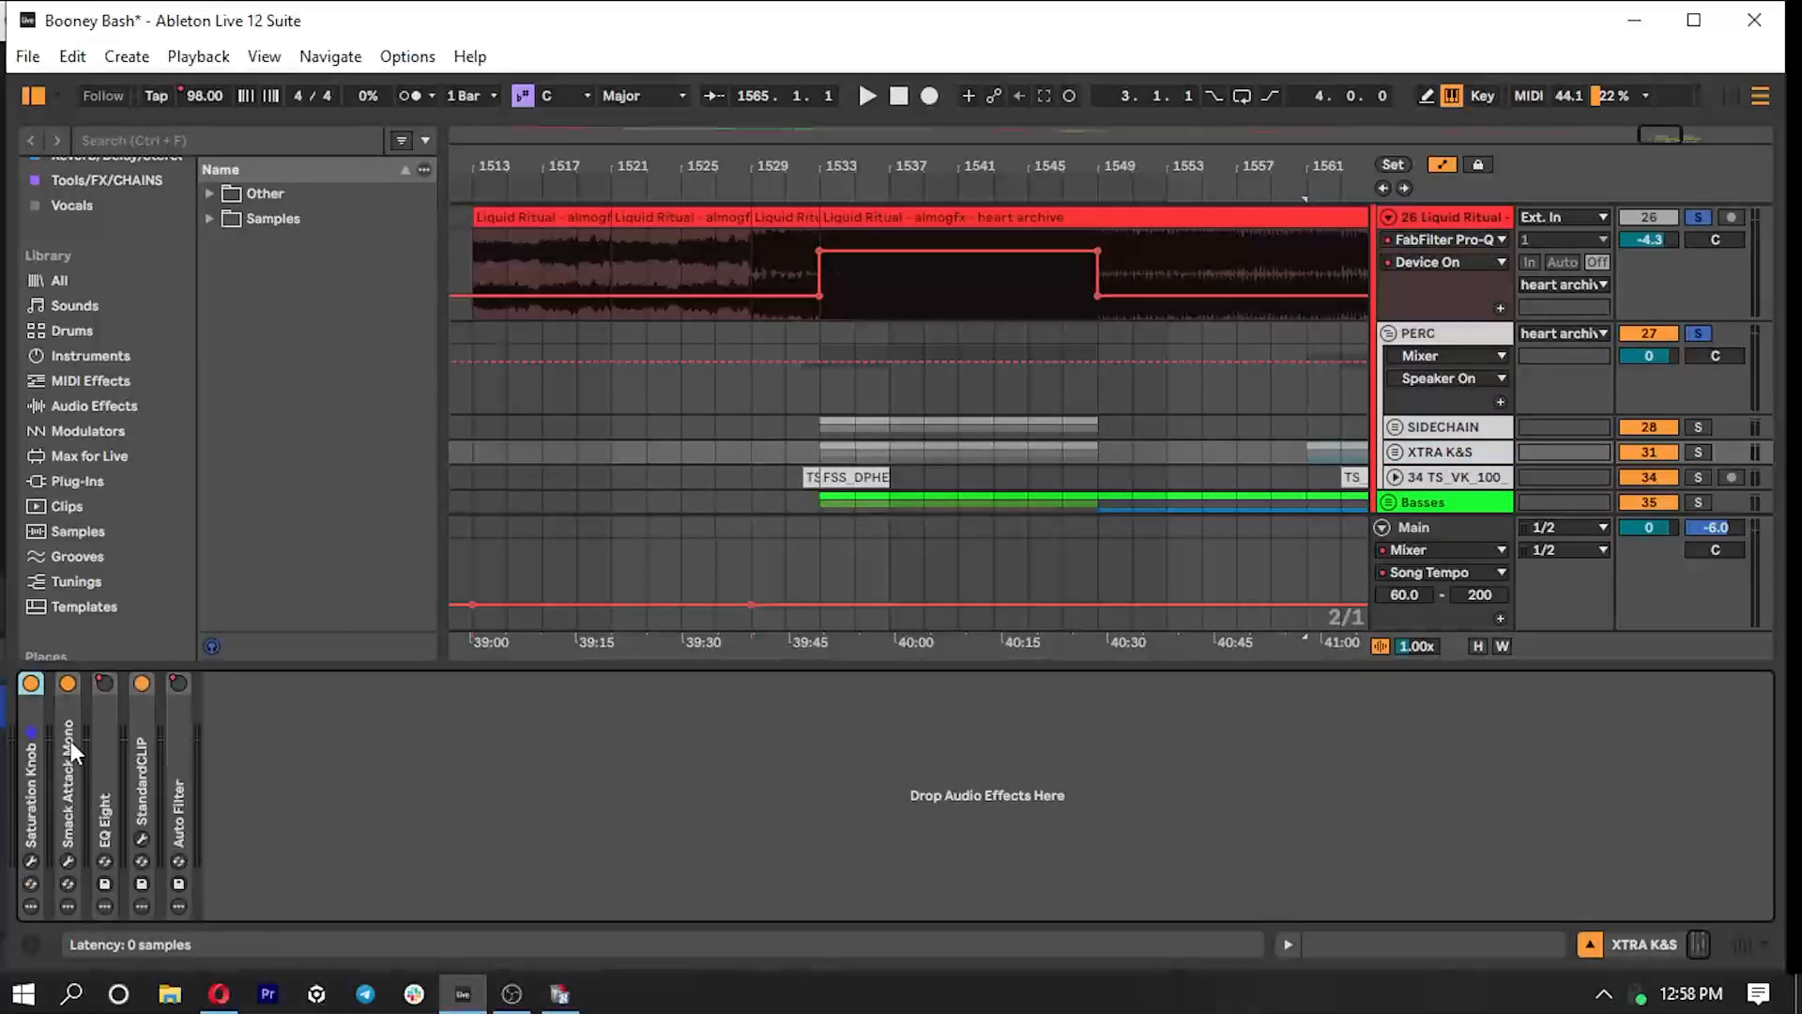
- Review the Smack Attack transient shaper's attack and sustain settings on XTRA K&S and close its window
double_click(70, 741)
click(137, 689)
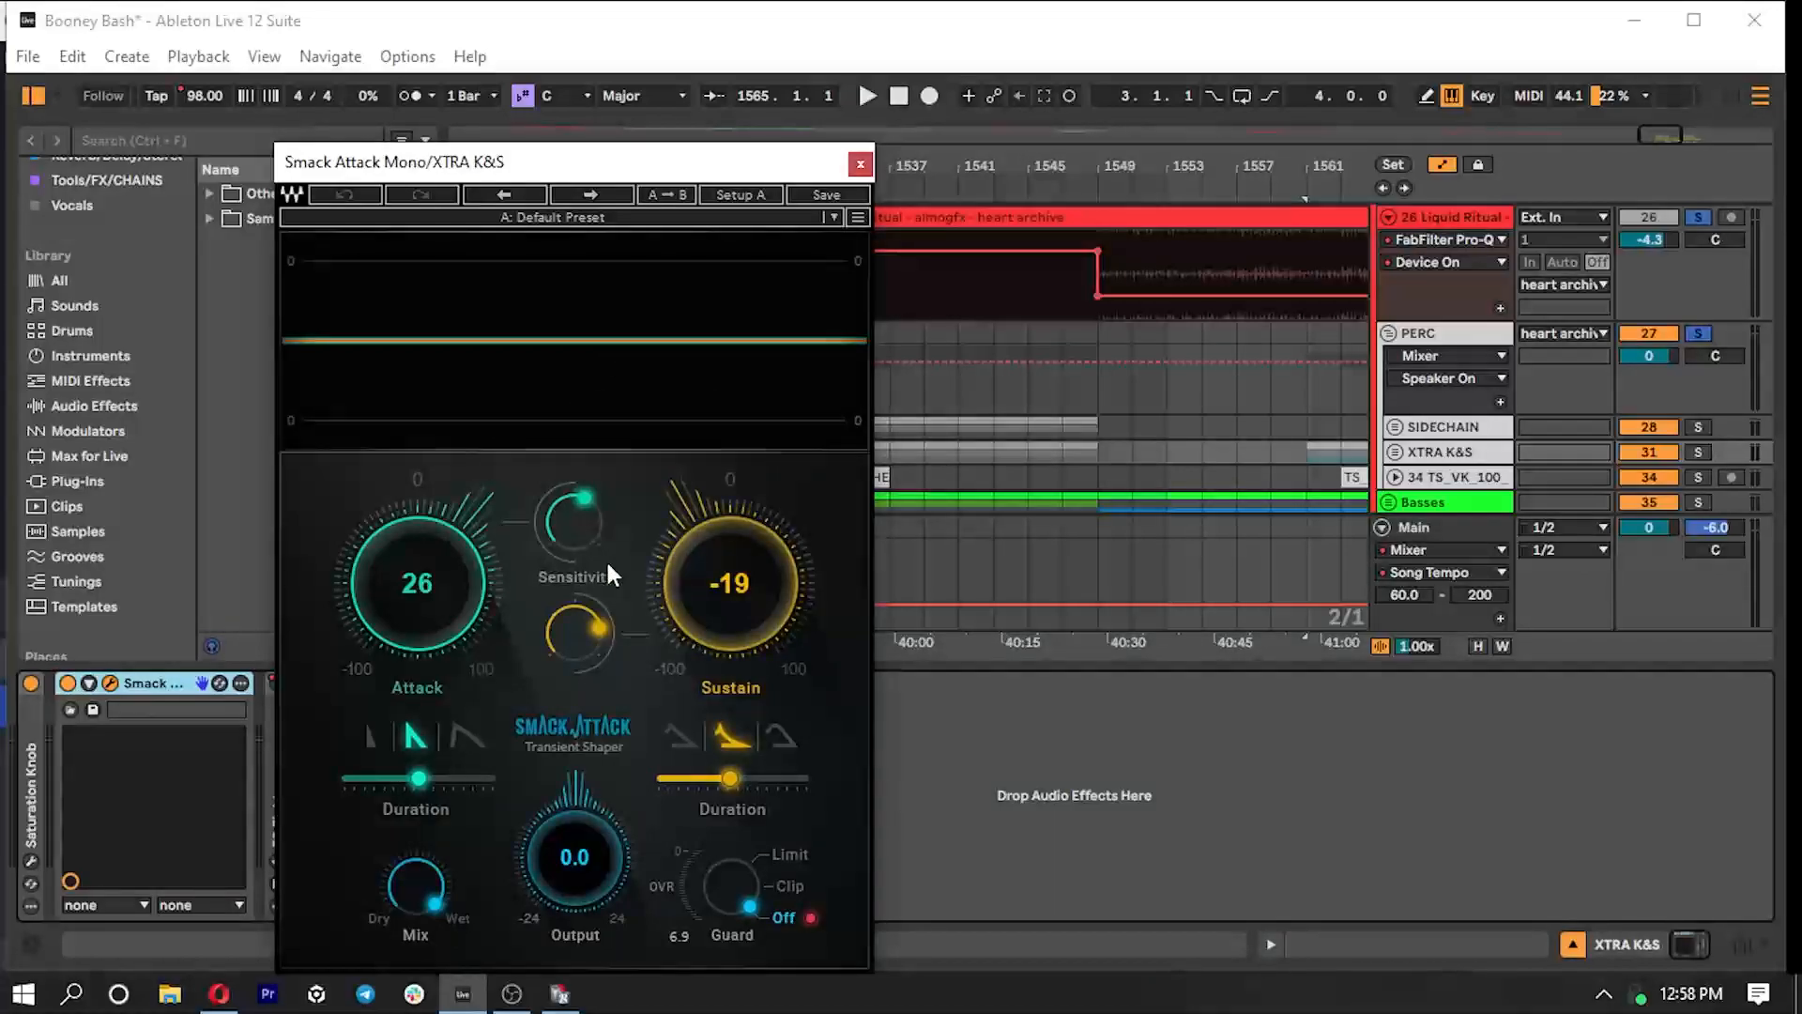
click(860, 168)
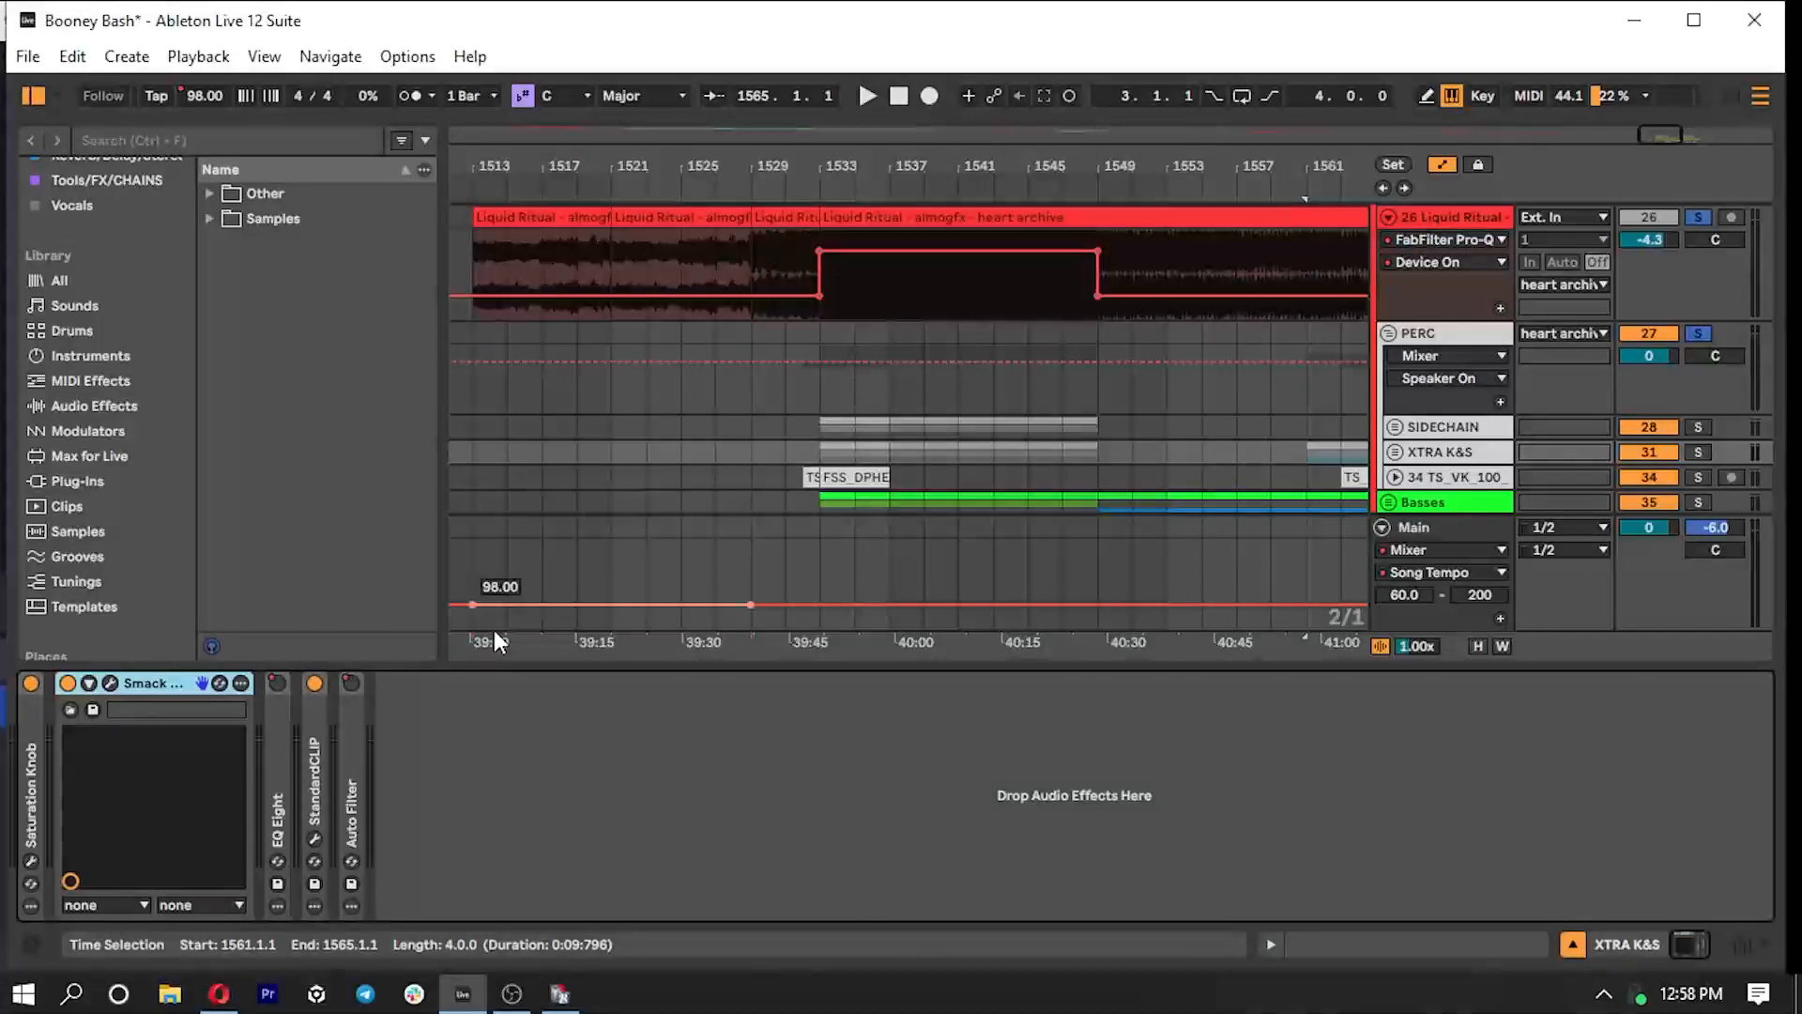
- Review the StandardCLIP settings on XTRA K&S, check the PERC group's device chain, and hide the device view
double_click(316, 746)
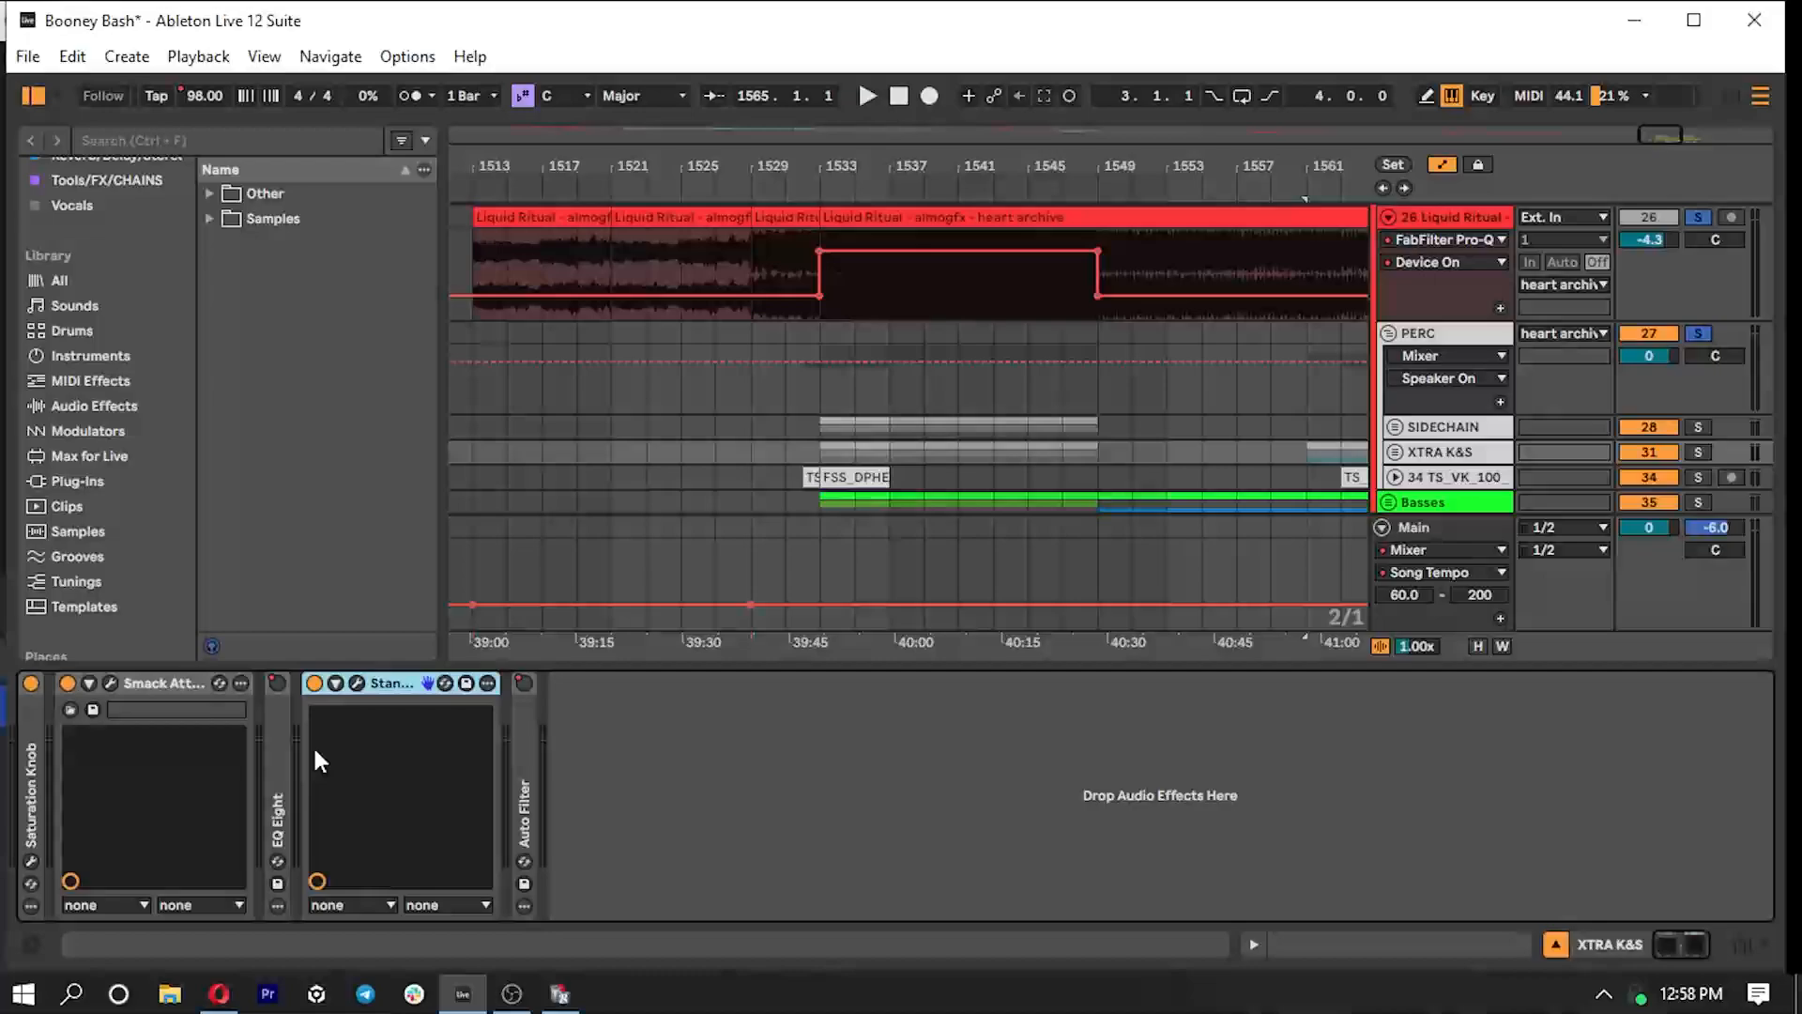
click(360, 683)
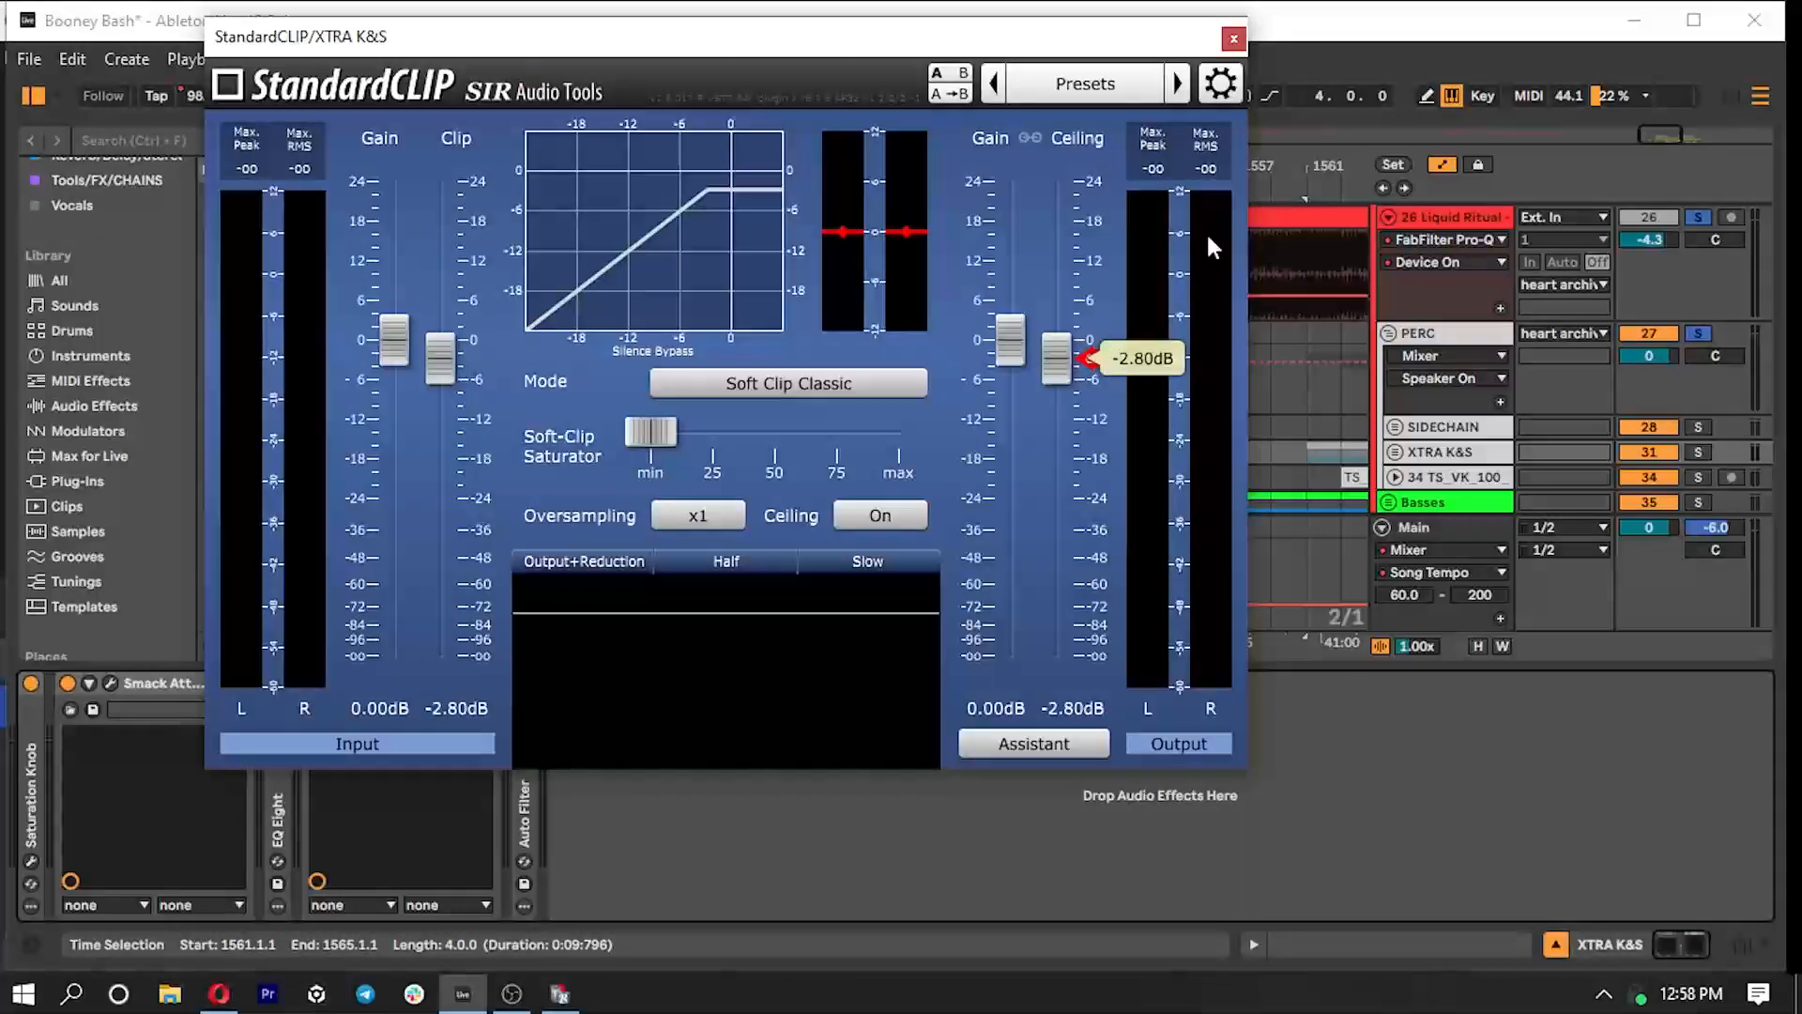
click(1234, 38)
drag(989, 672, 1018, 855)
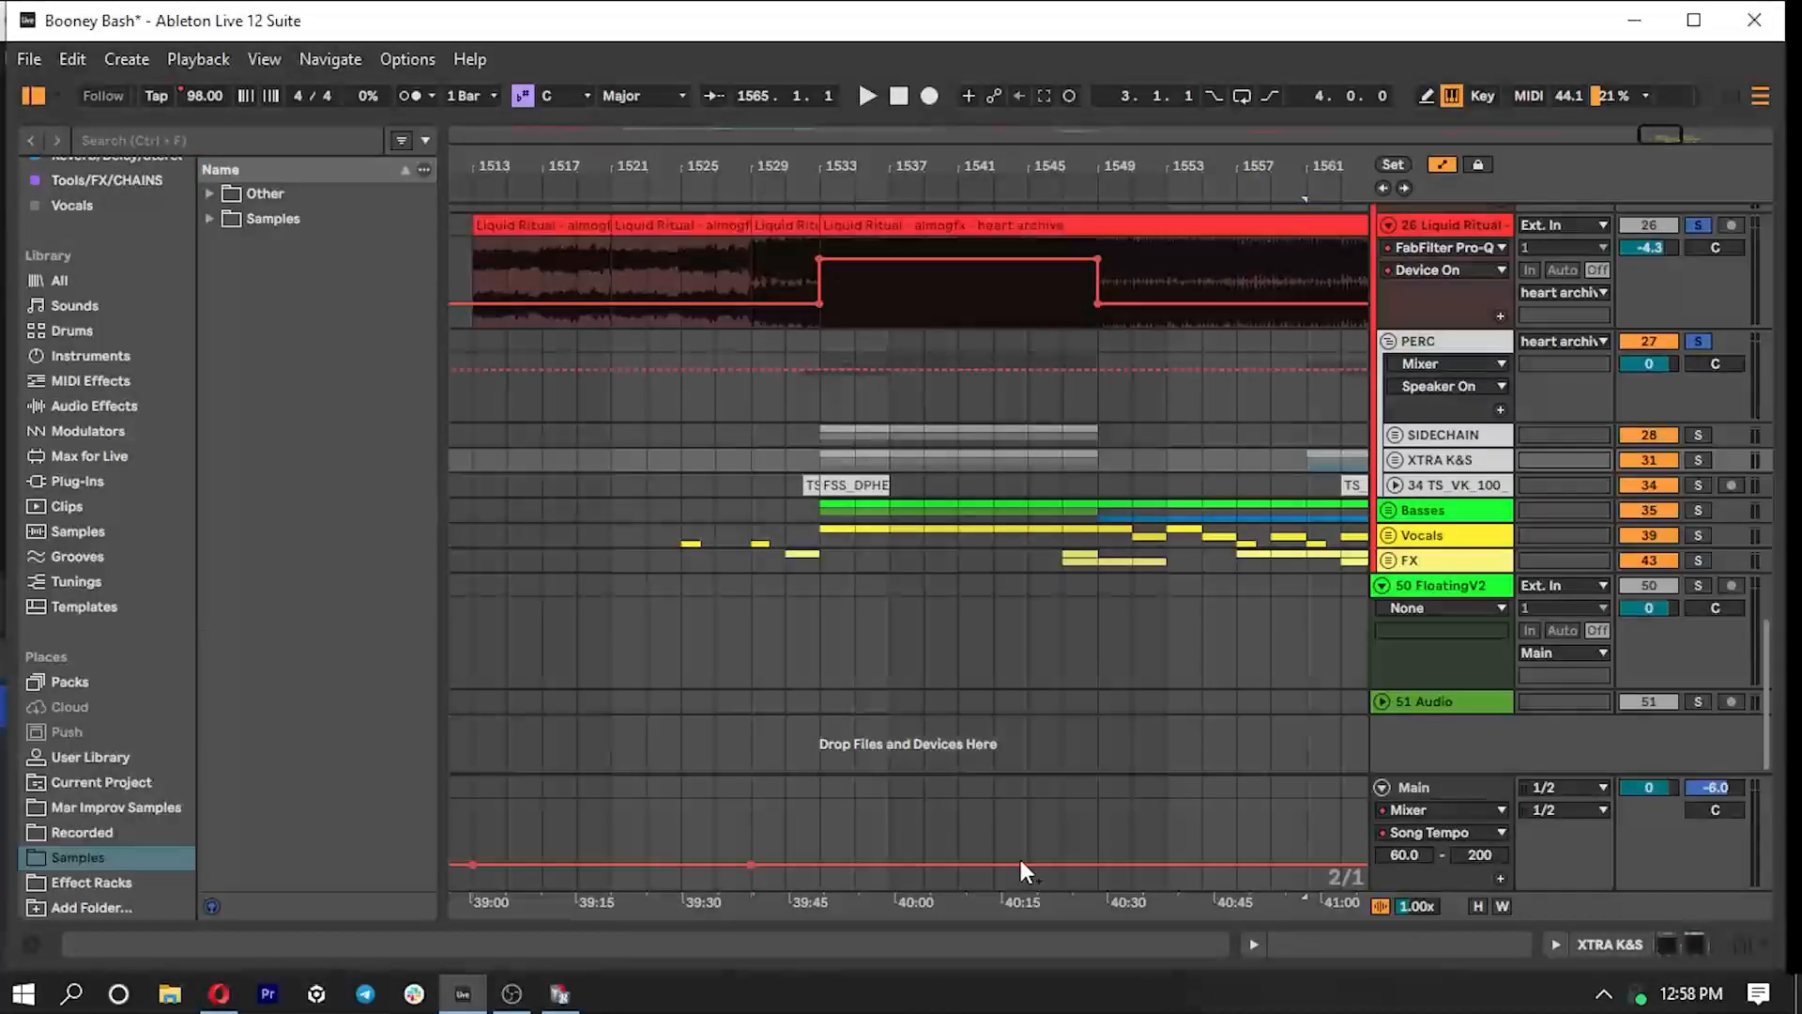
double_click(1430, 344)
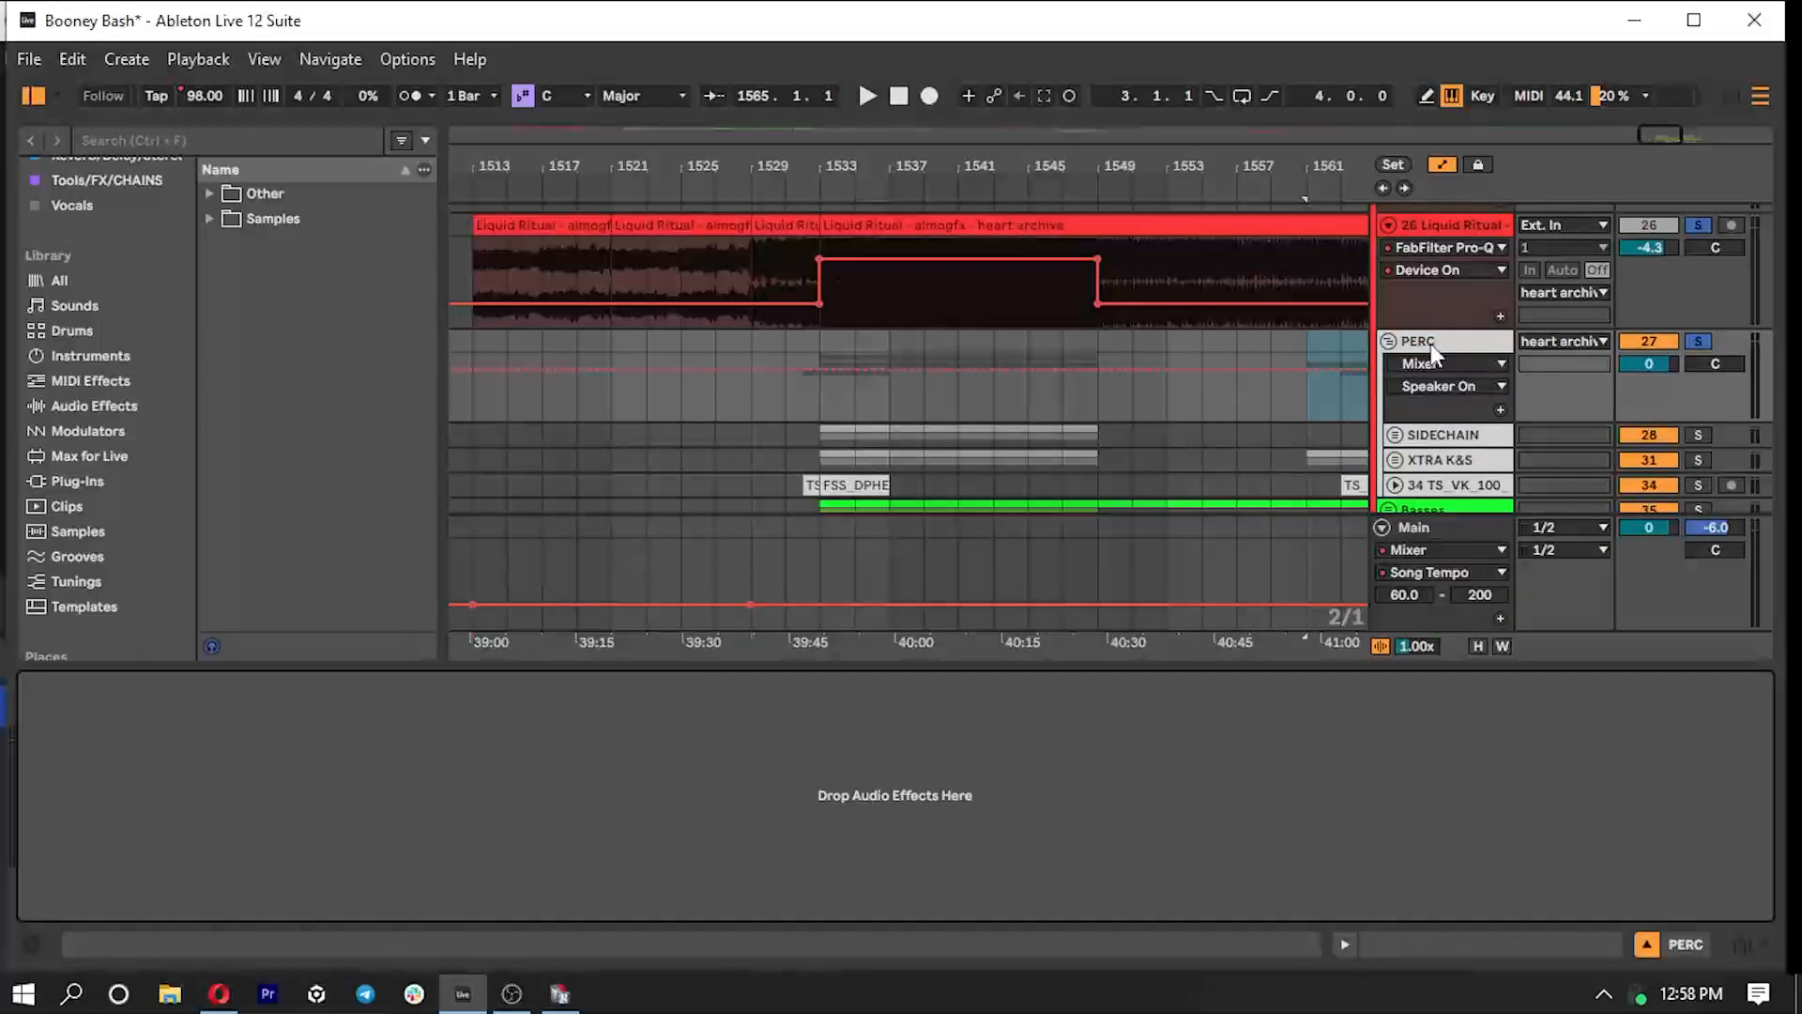
drag(1278, 663, 1278, 901)
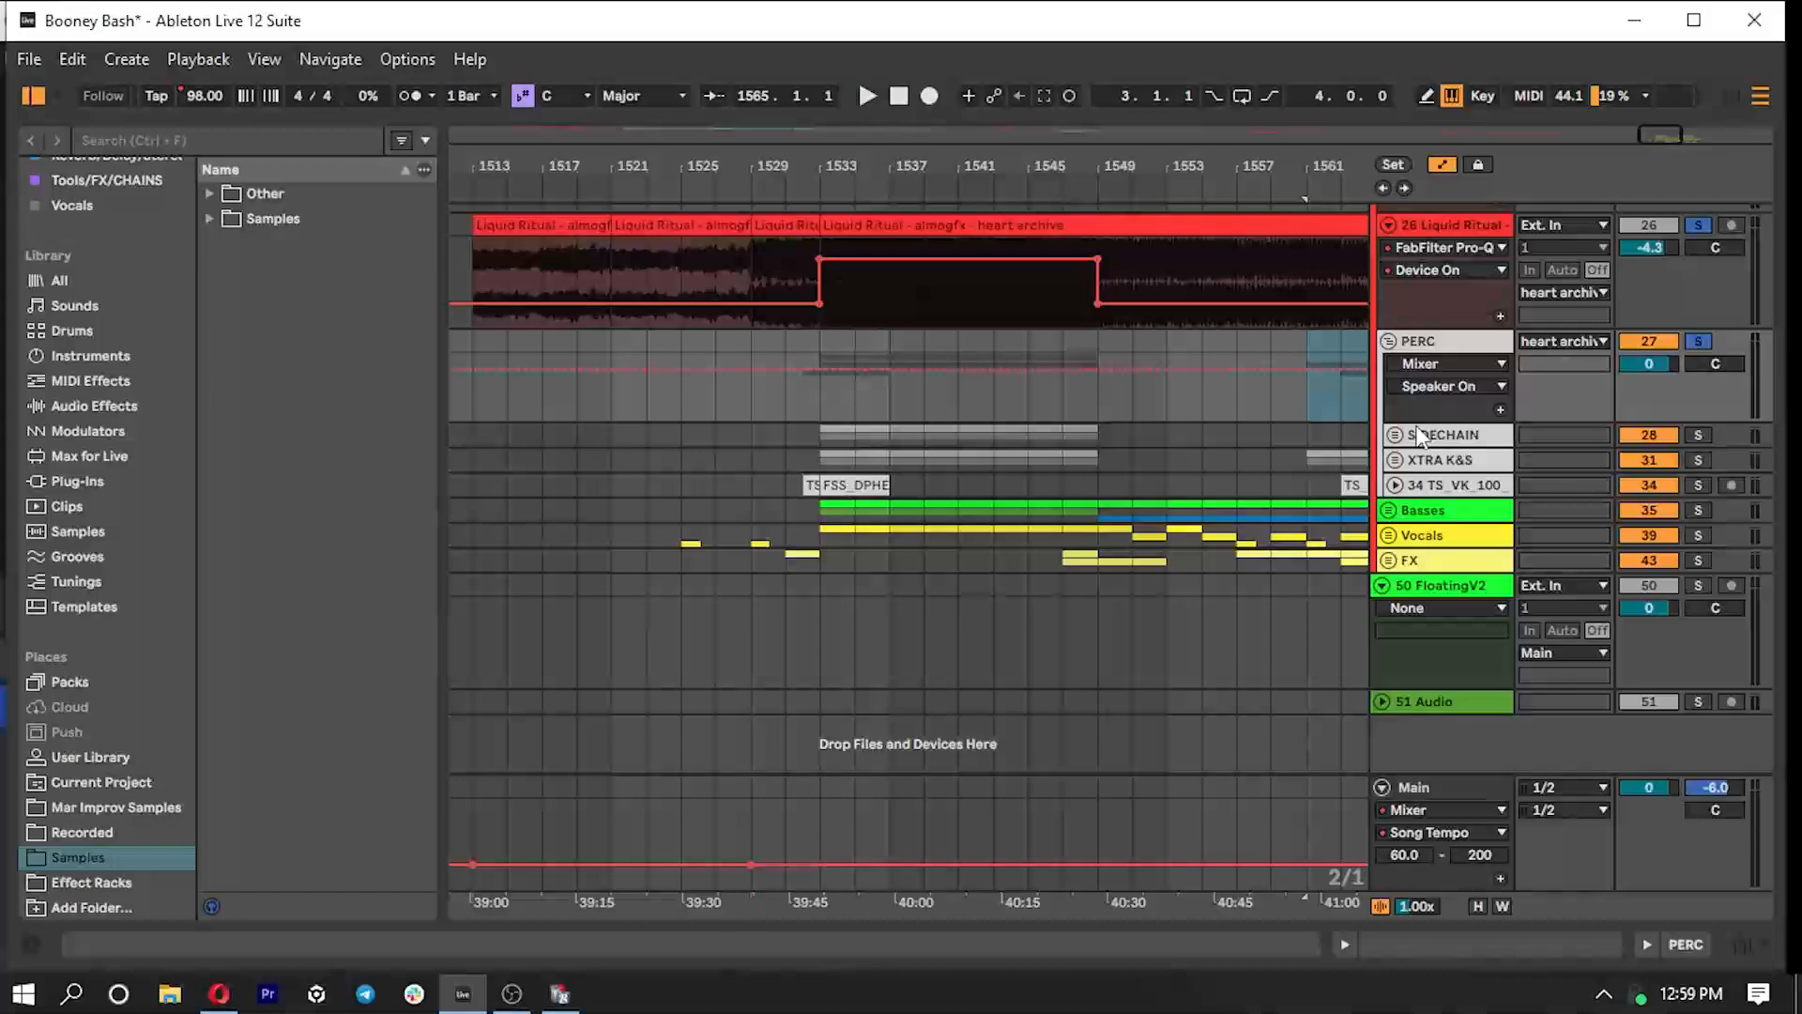
- Clear the solos on the PERC group and Liquid Ritual track, and fold the PERC group
click(1441, 462)
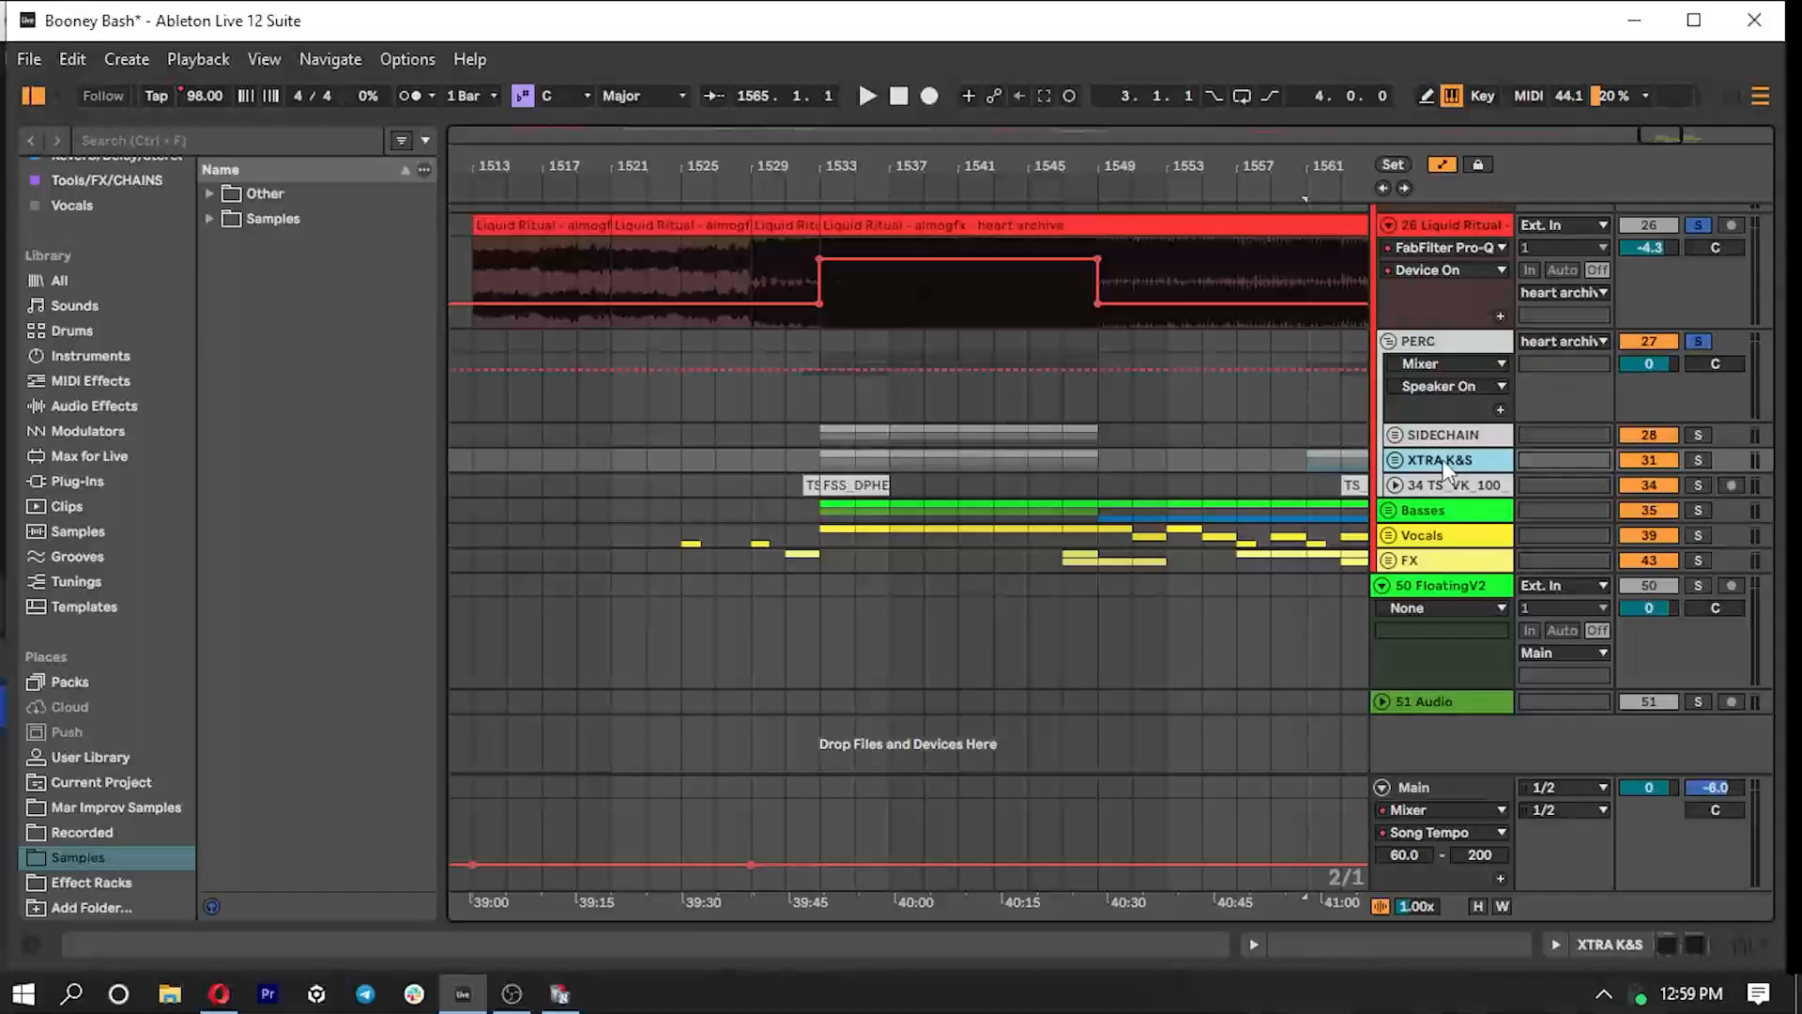
click(1699, 341)
click(1389, 341)
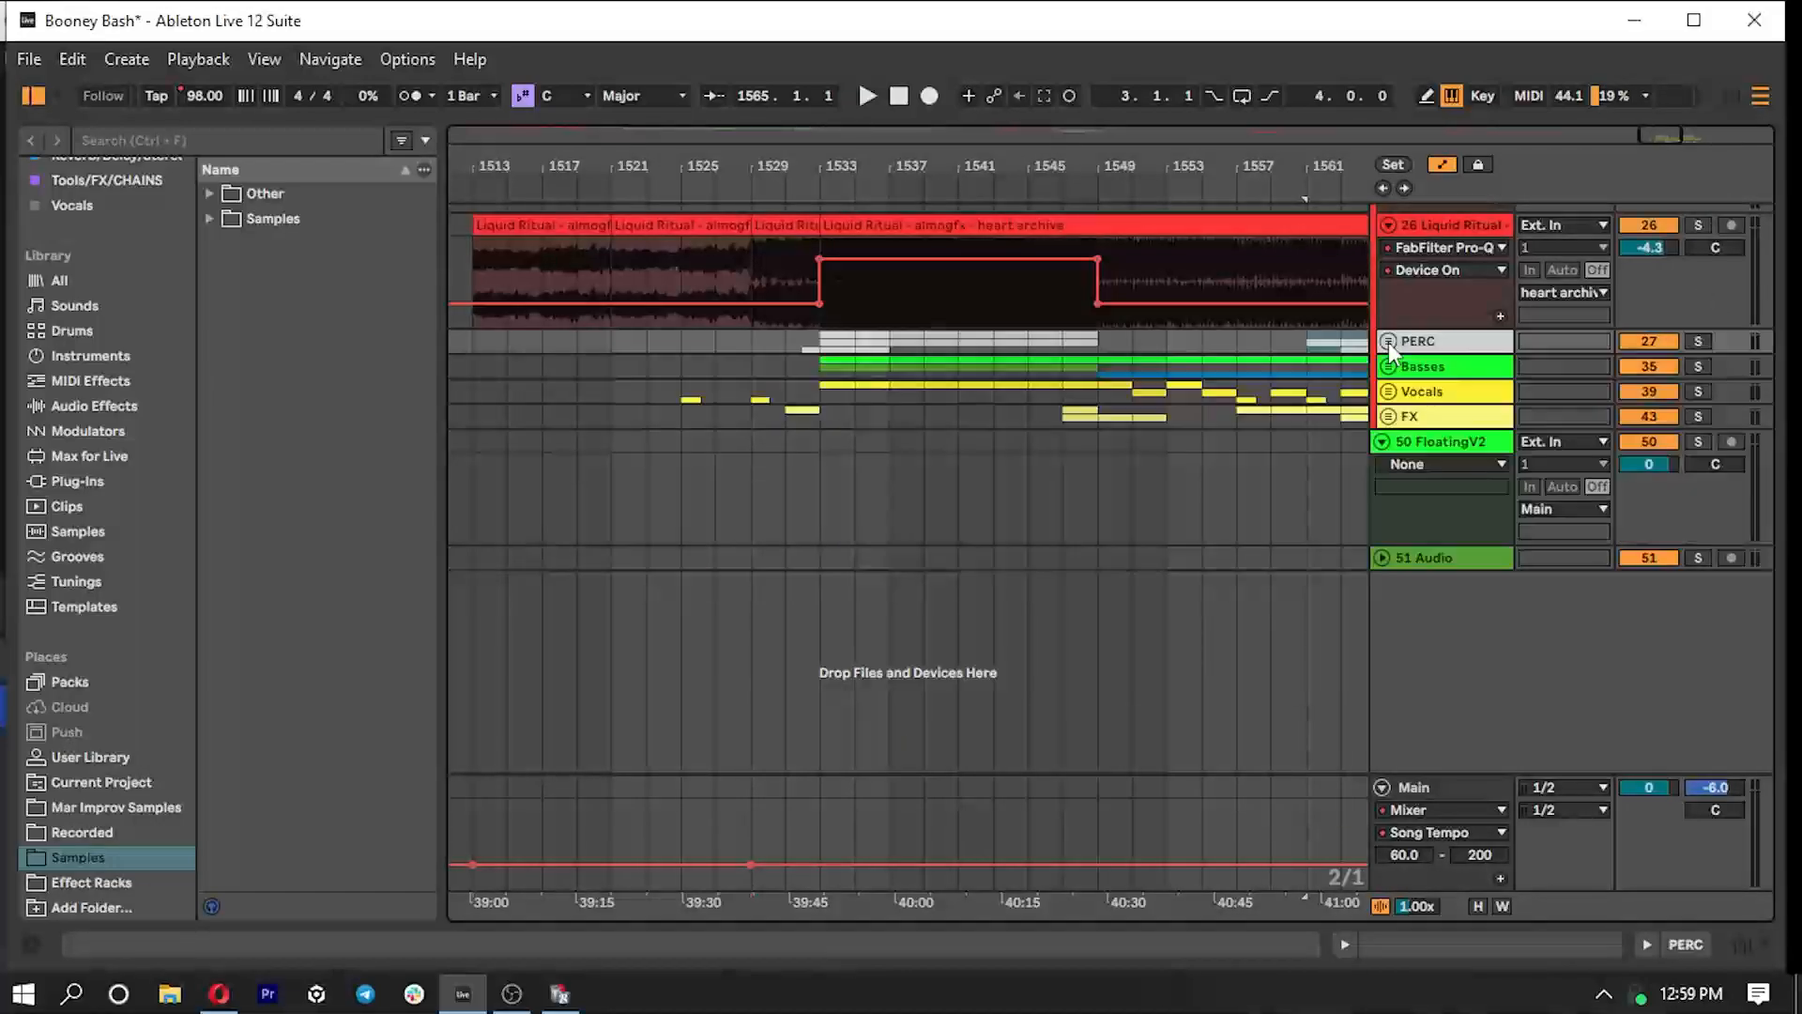
- Unfold the Basses group, zoom to the reese clip, and set the playback start at bar 1533
scroll(1355, 486, up, 2)
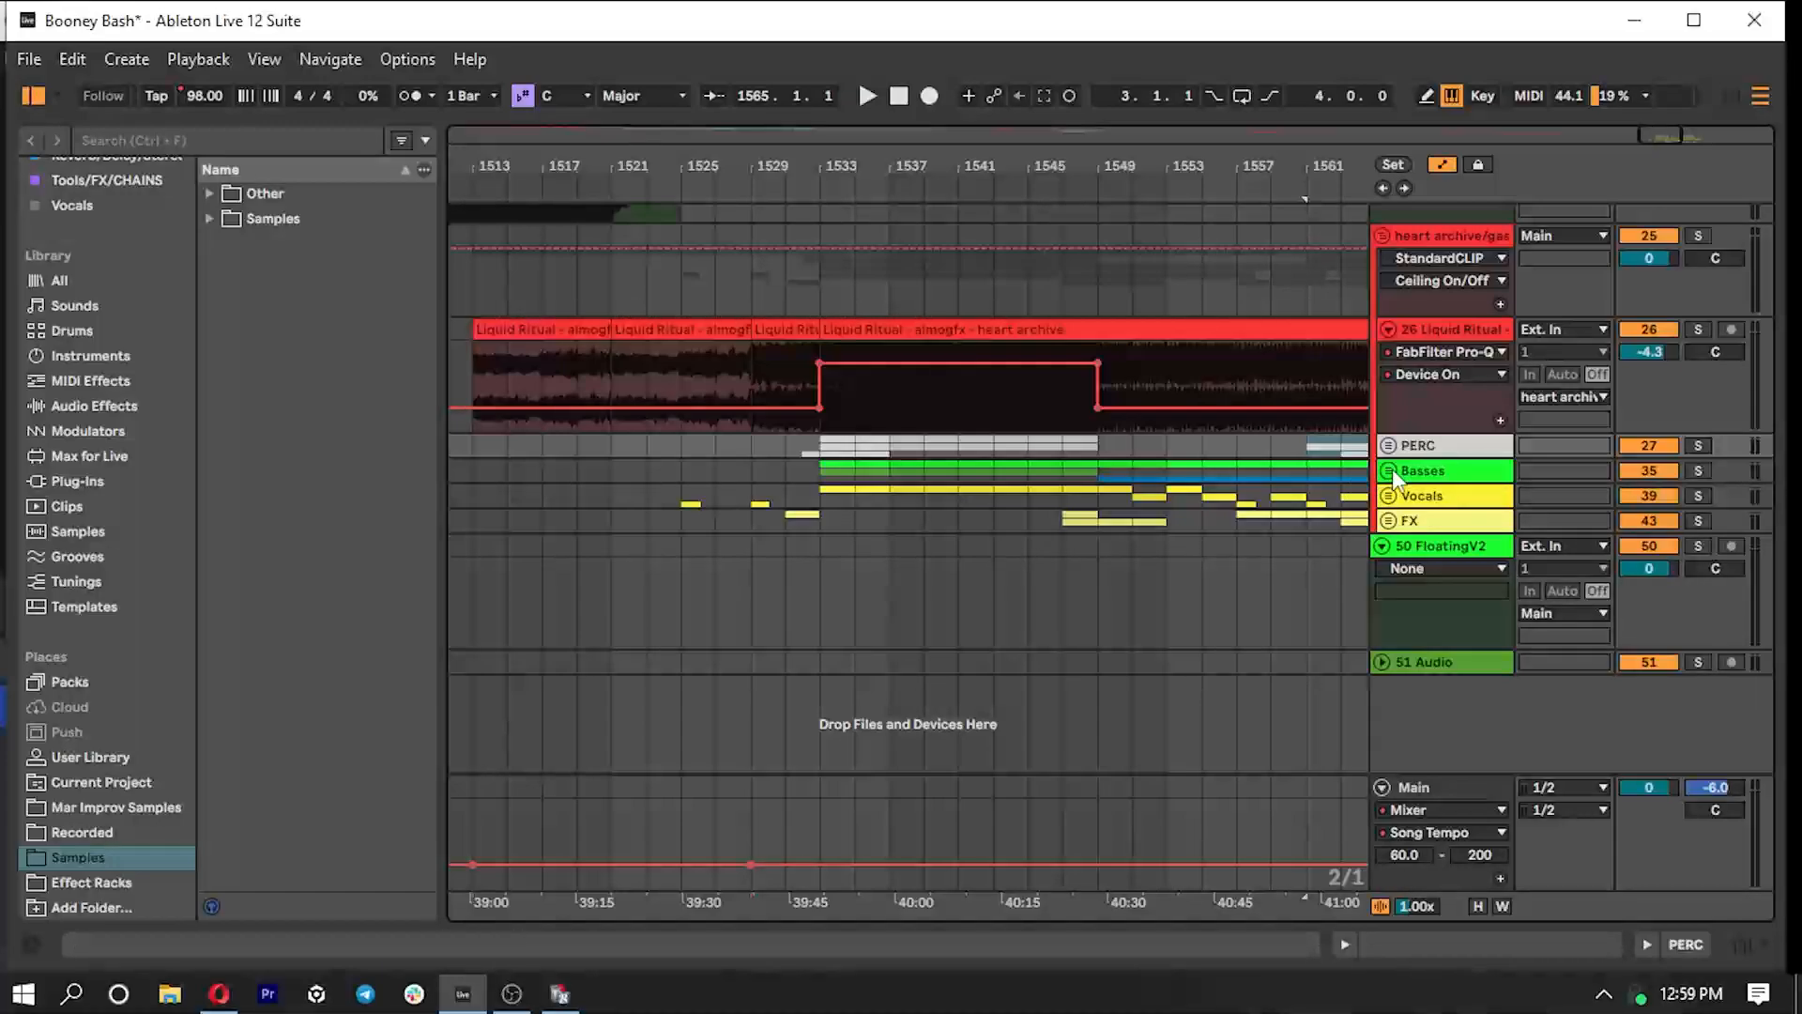
click(1388, 471)
click(856, 577)
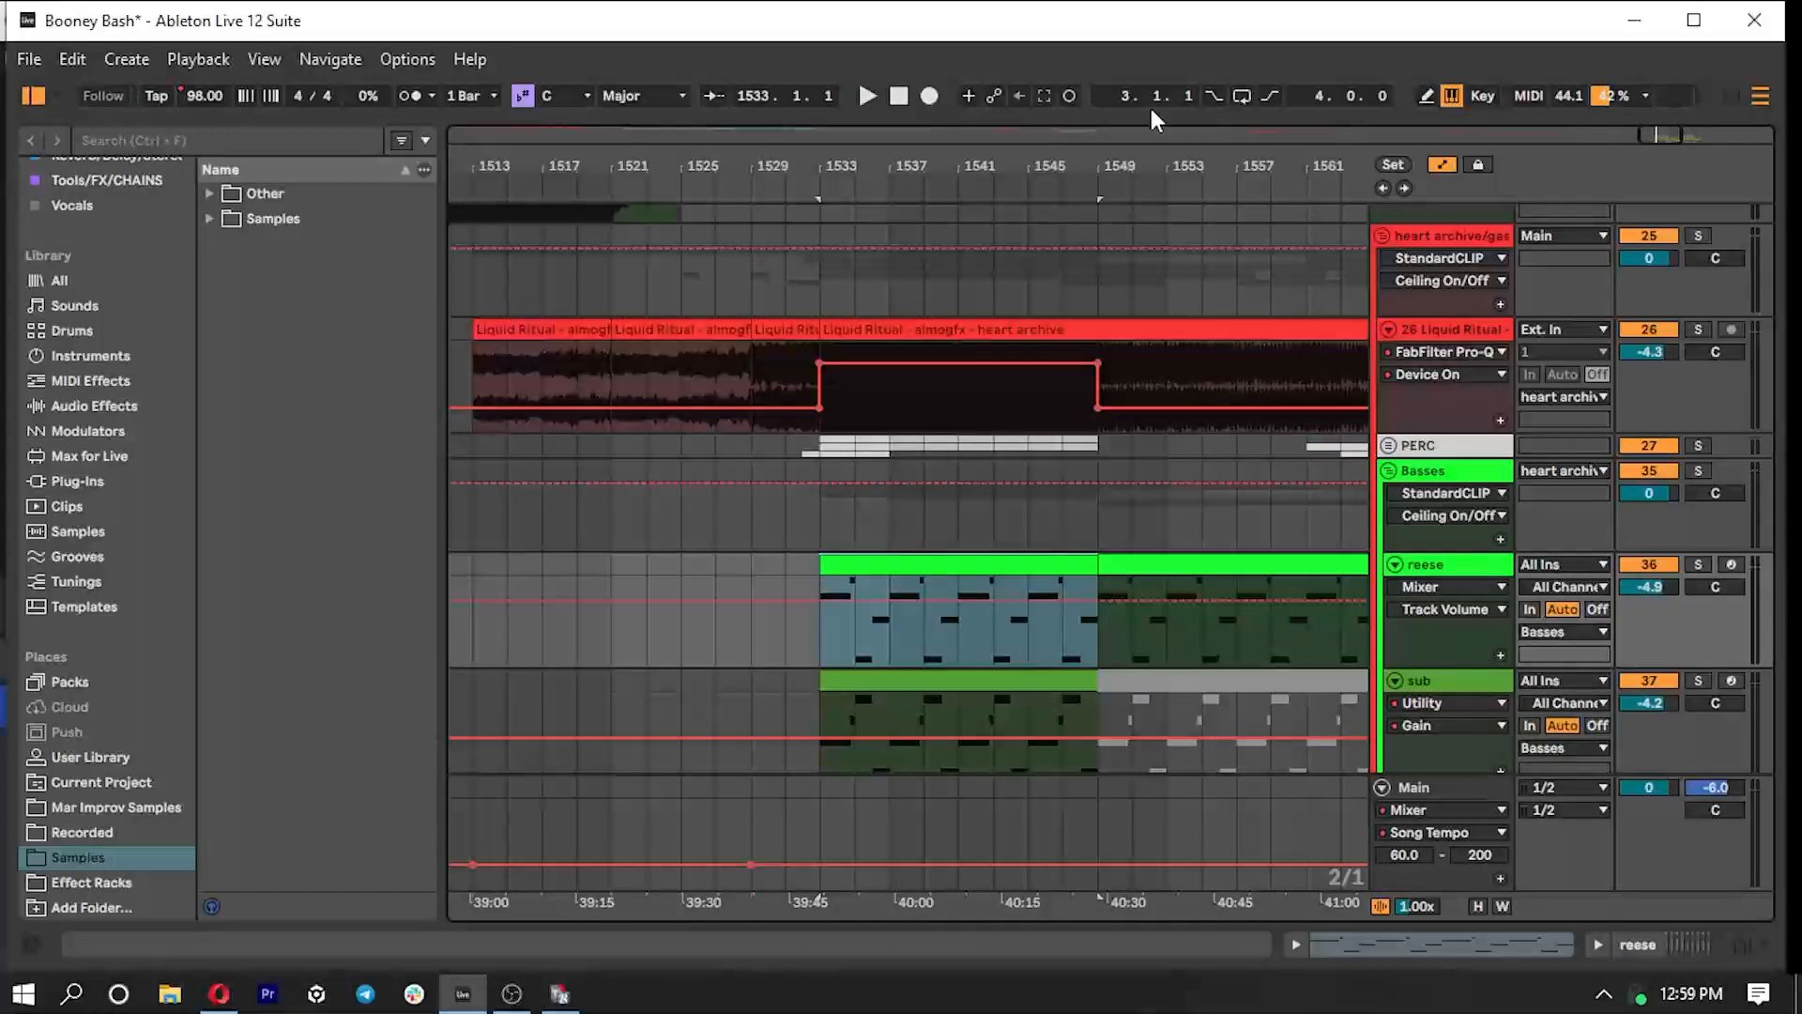
key(z)
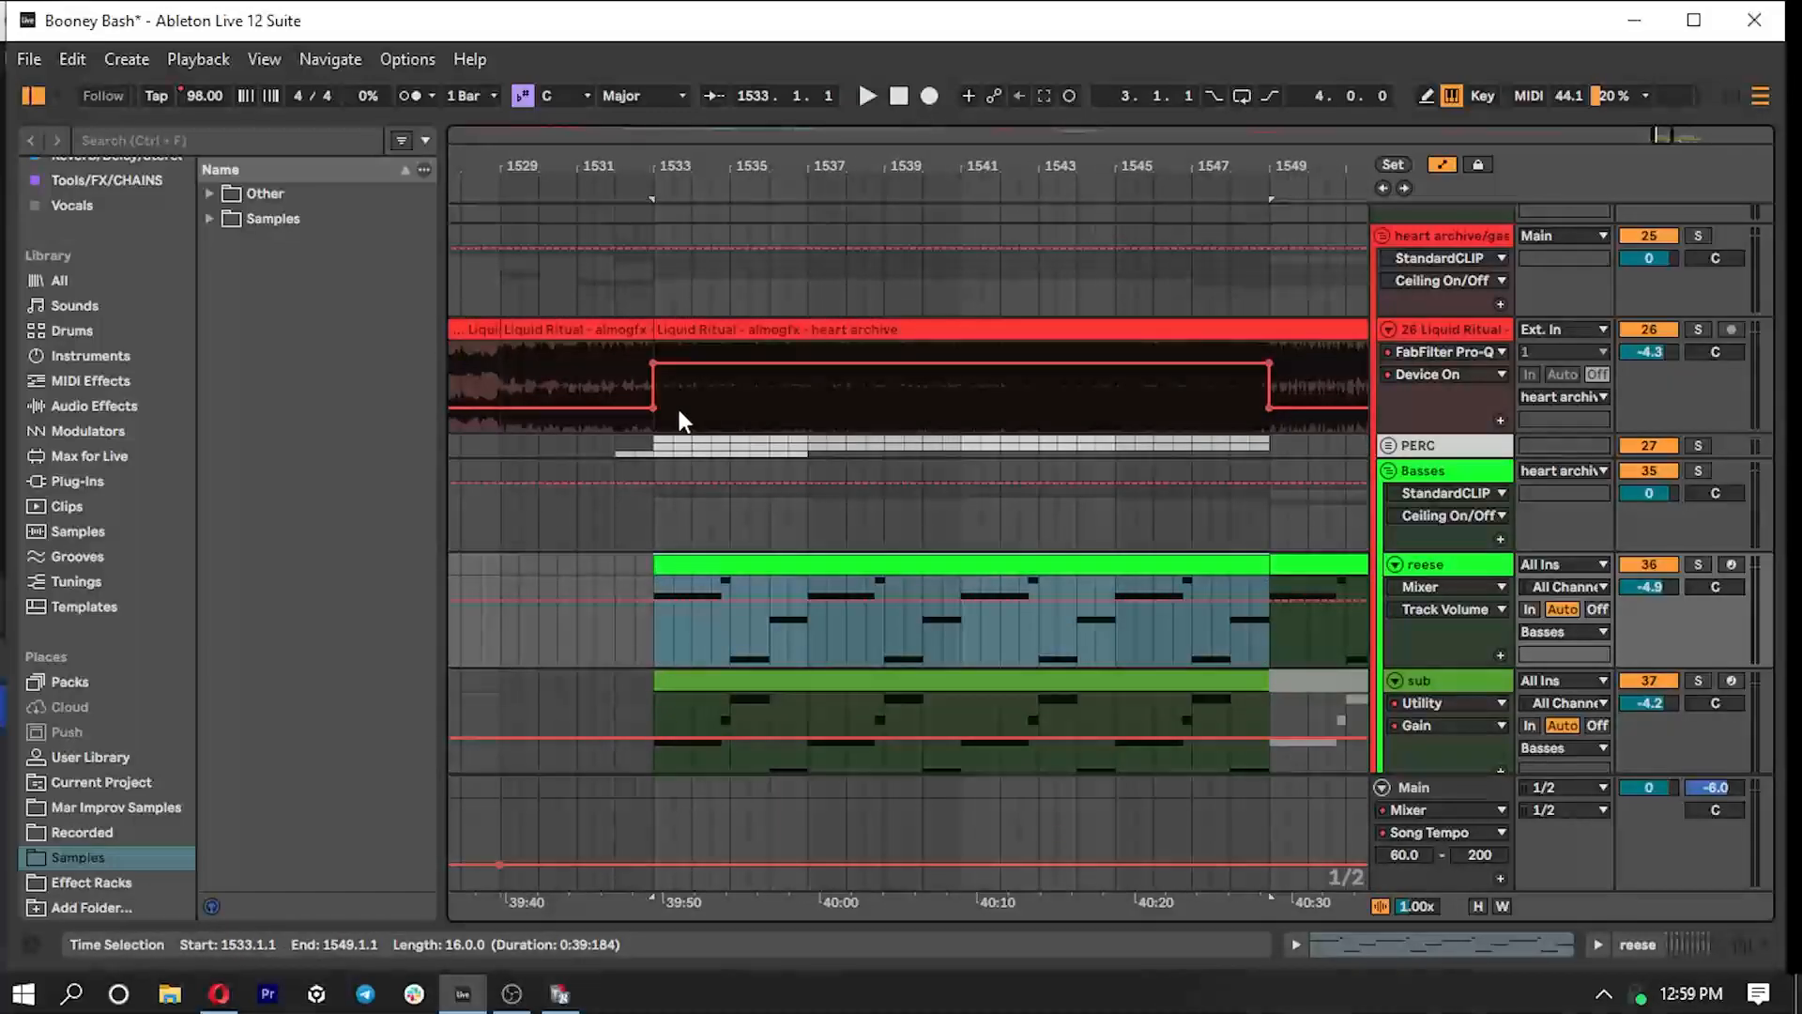
click(658, 640)
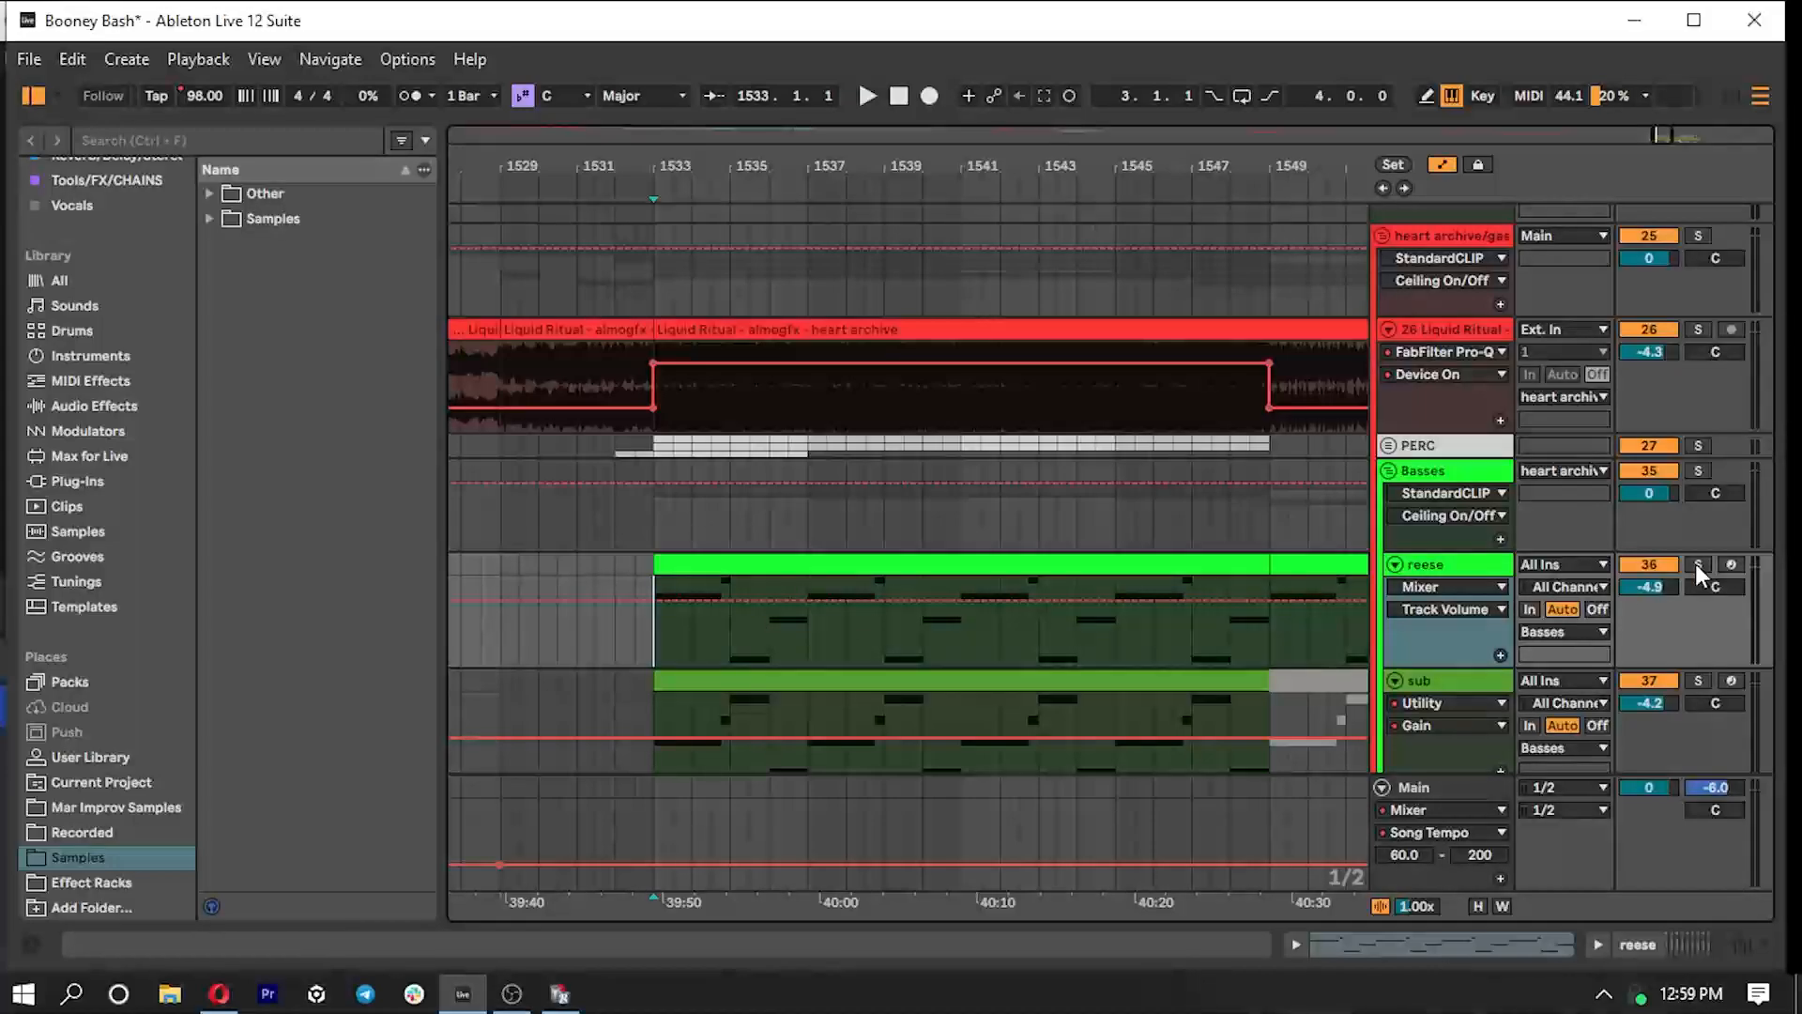
- Solo the Basses group, play it from bar 1533, and review the reese track's Serum 2 oscillator settings before closing the plugin window
click(1704, 475)
key(space)
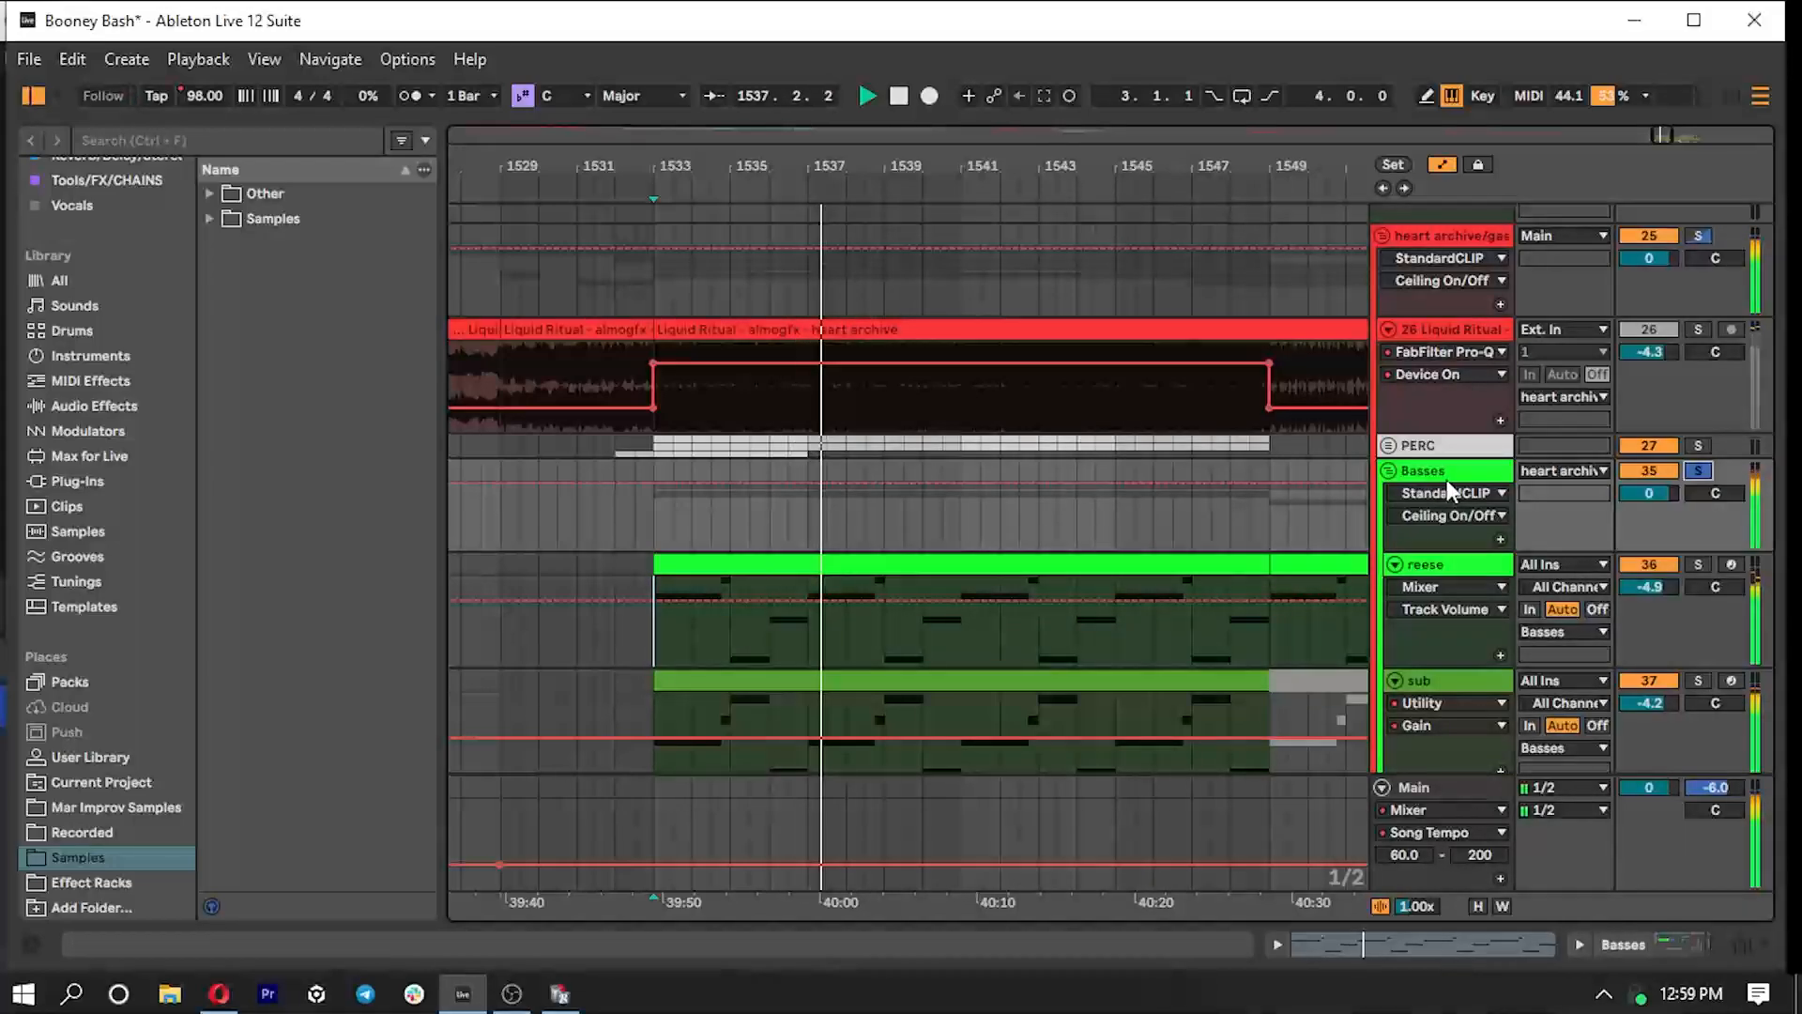
double_click(1455, 569)
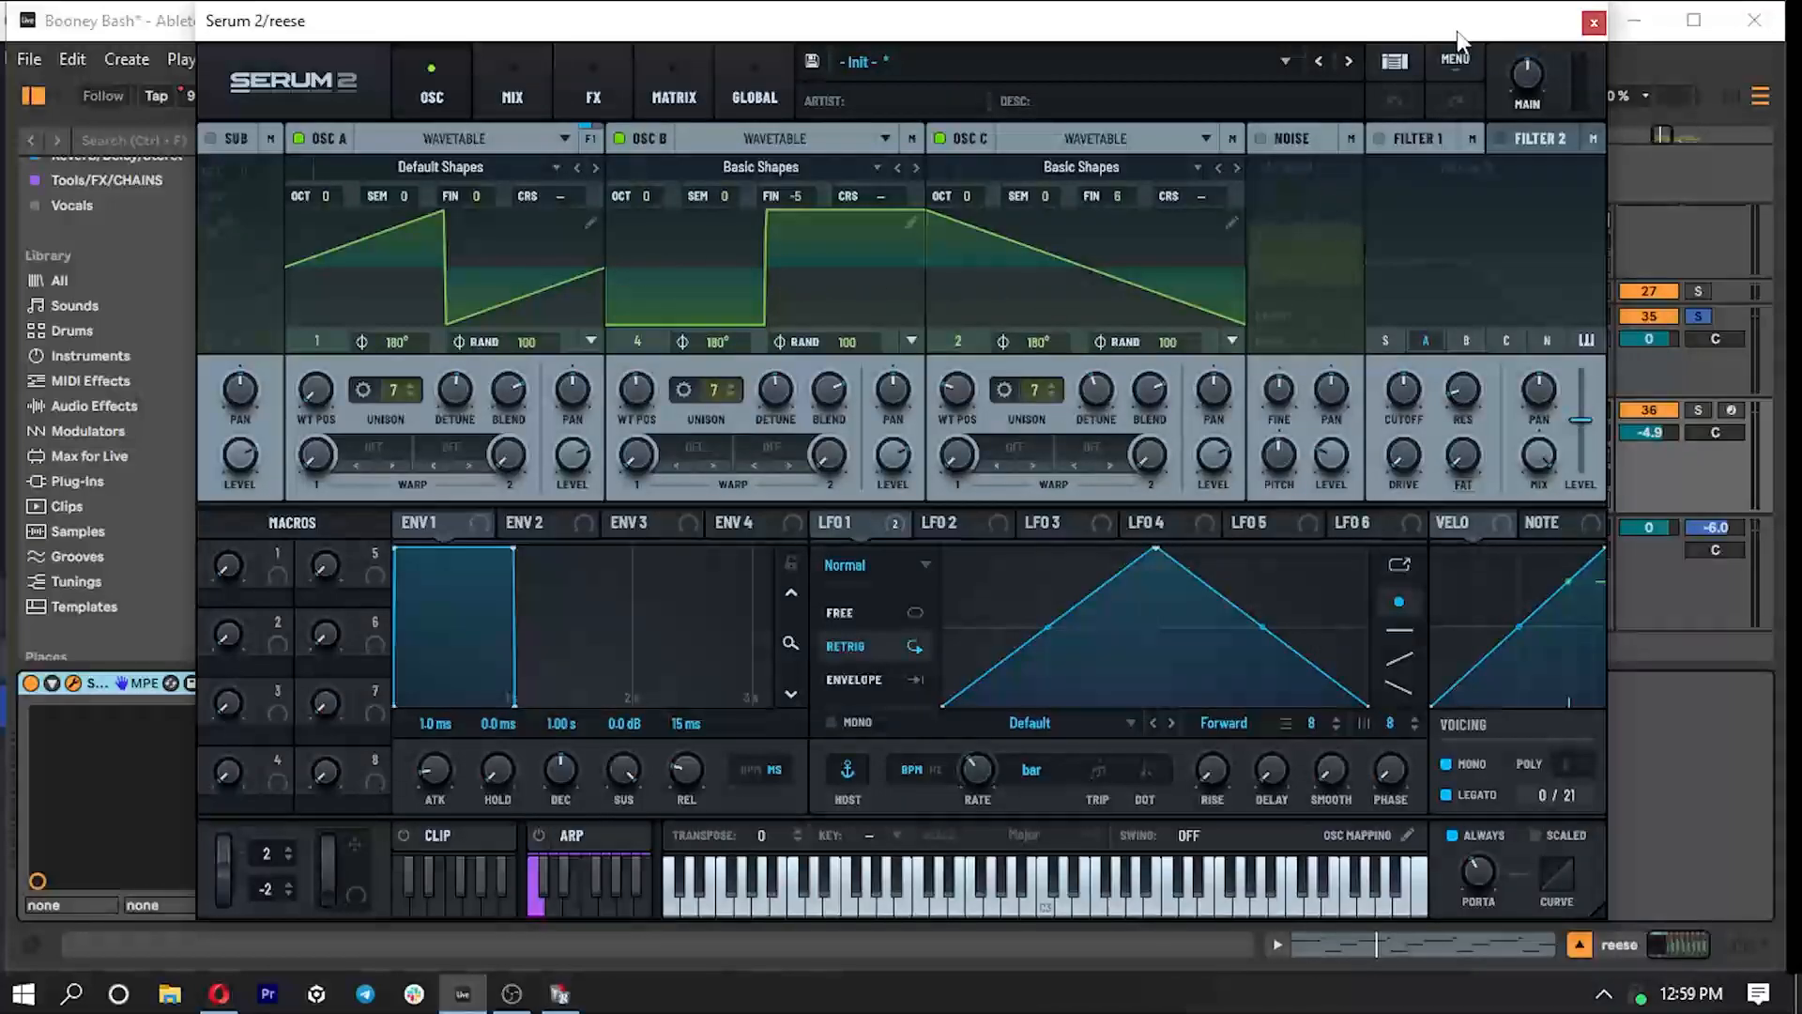
click(1593, 23)
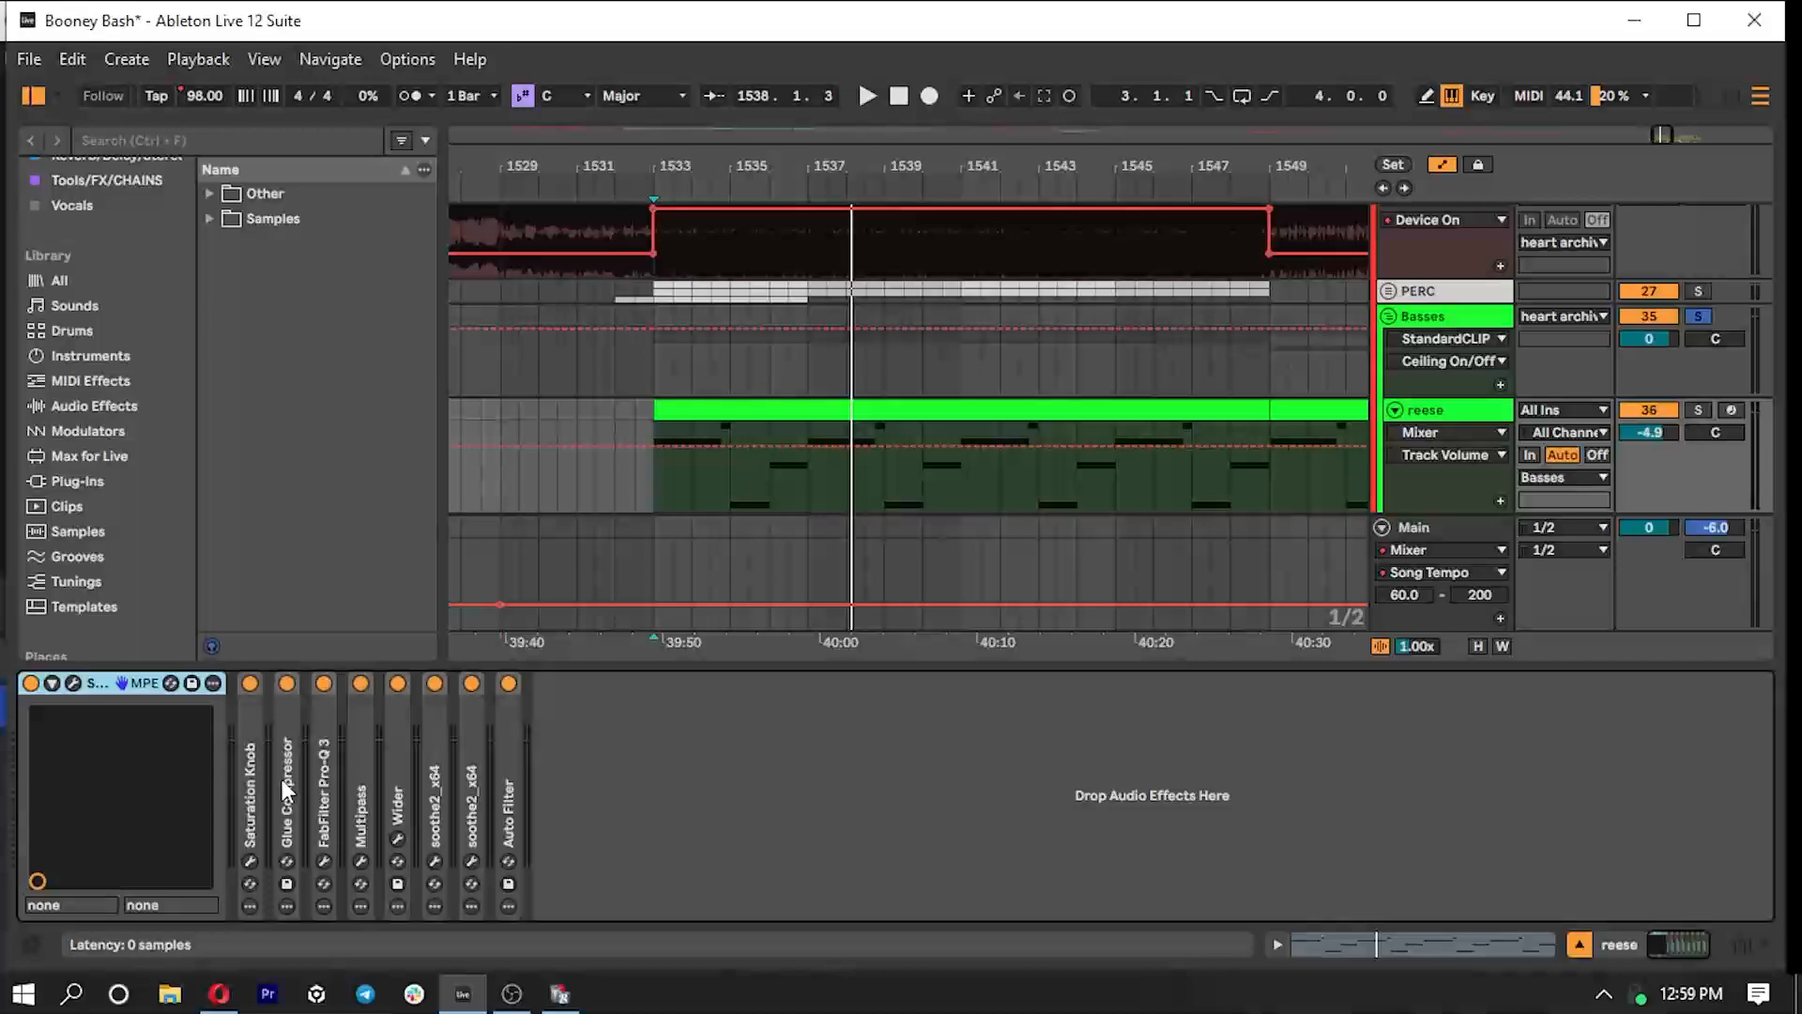
- Review the reese track's Multipass bands and effects, including Stereo, Chorus, Filter, Flanger and Distortion, and close its window
double_click(358, 787)
click(386, 683)
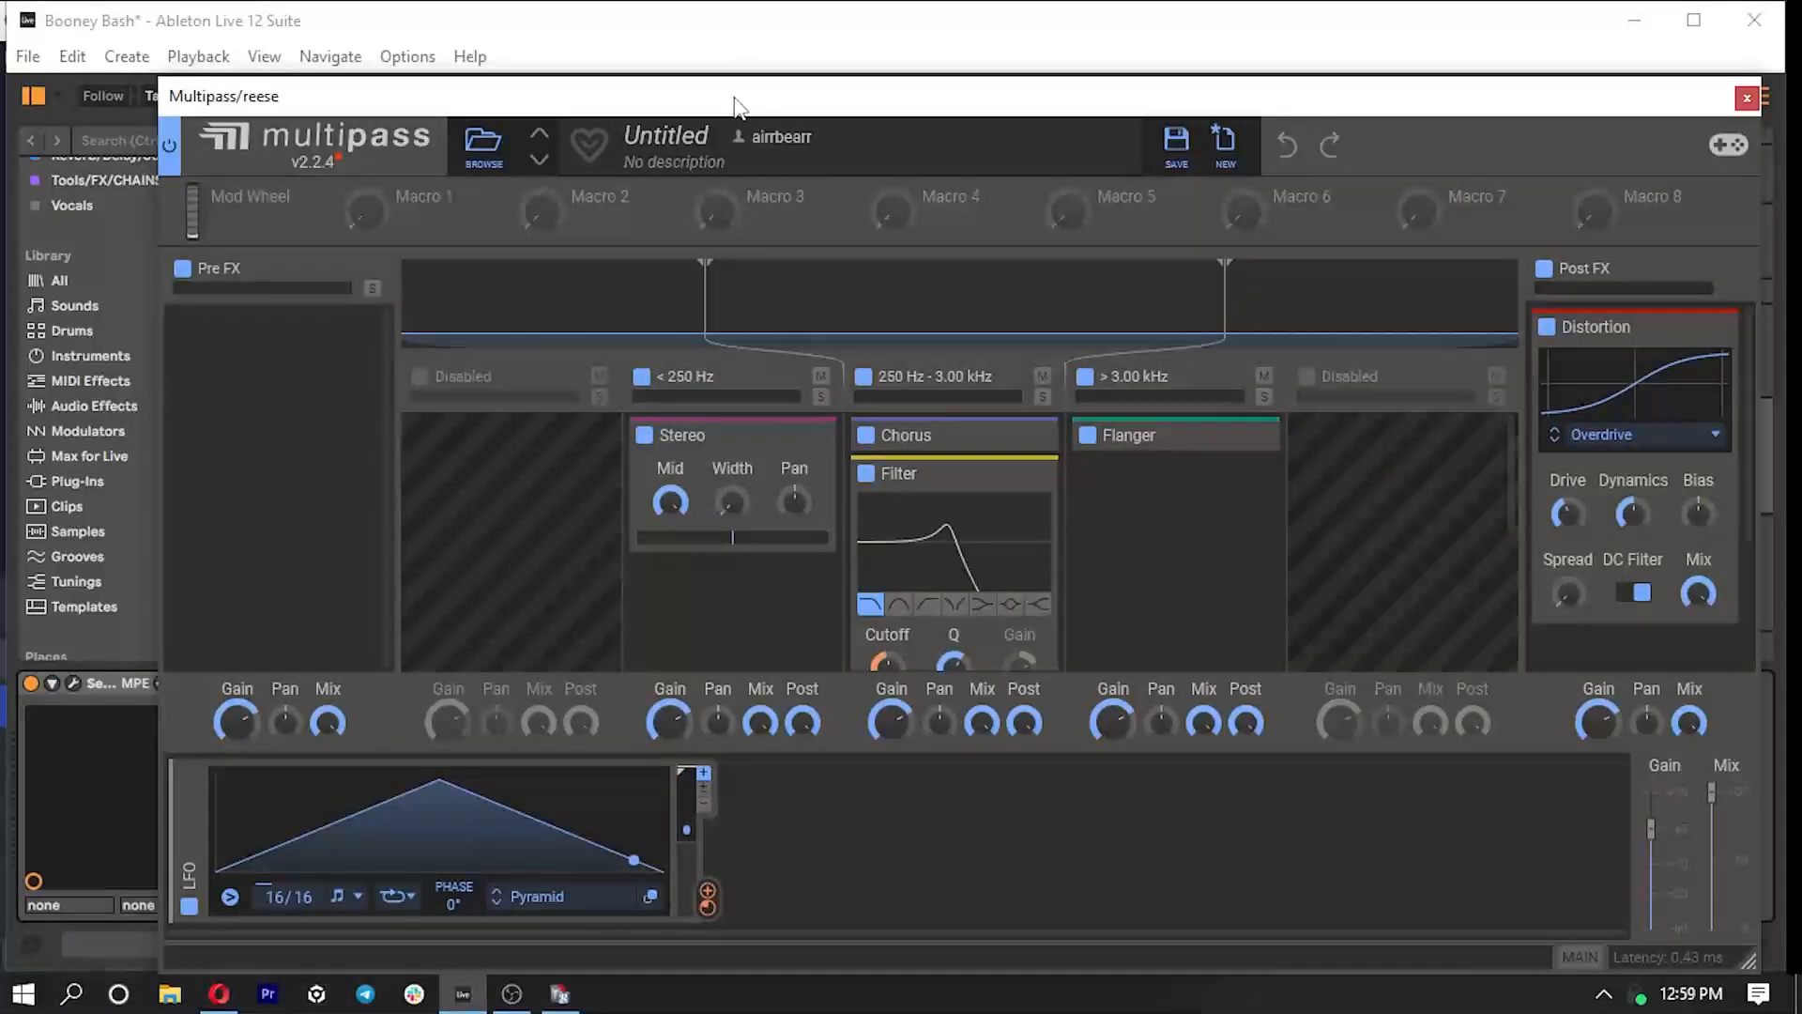
drag(735, 103, 654, 81)
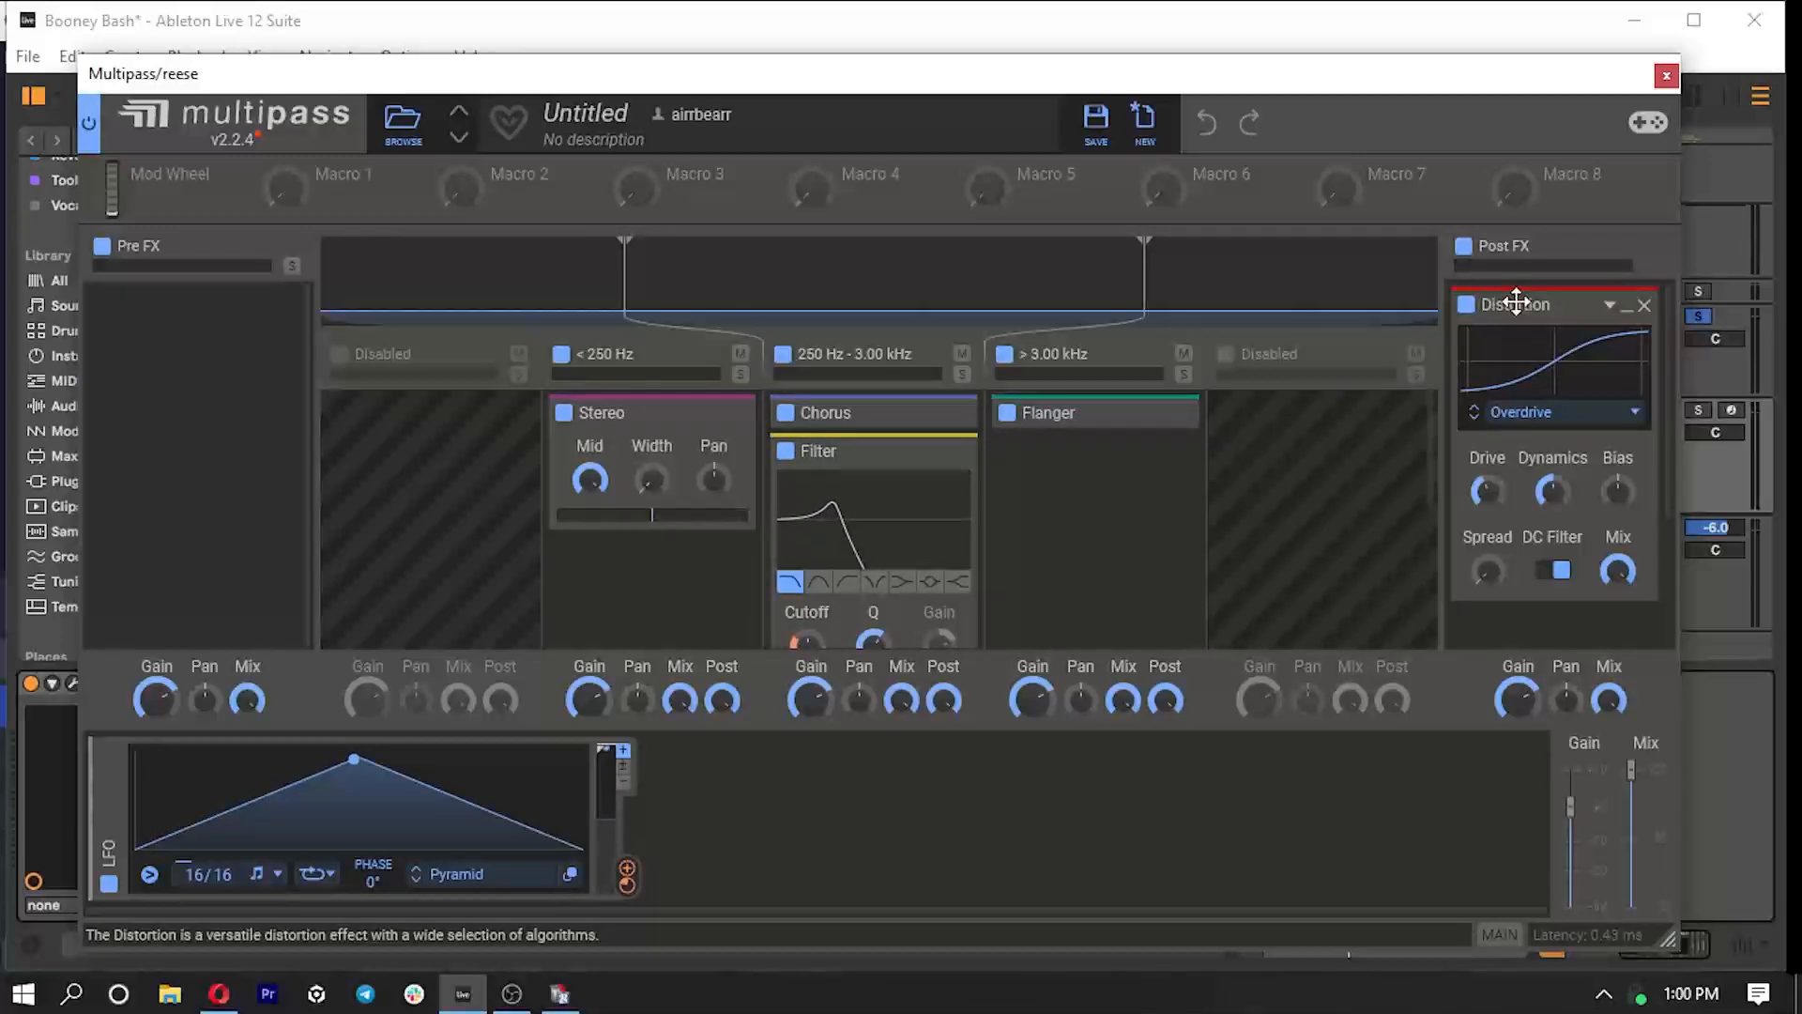
click(1666, 76)
- Check the Wider device in the reese track's chain and fold it again
double_click(452, 684)
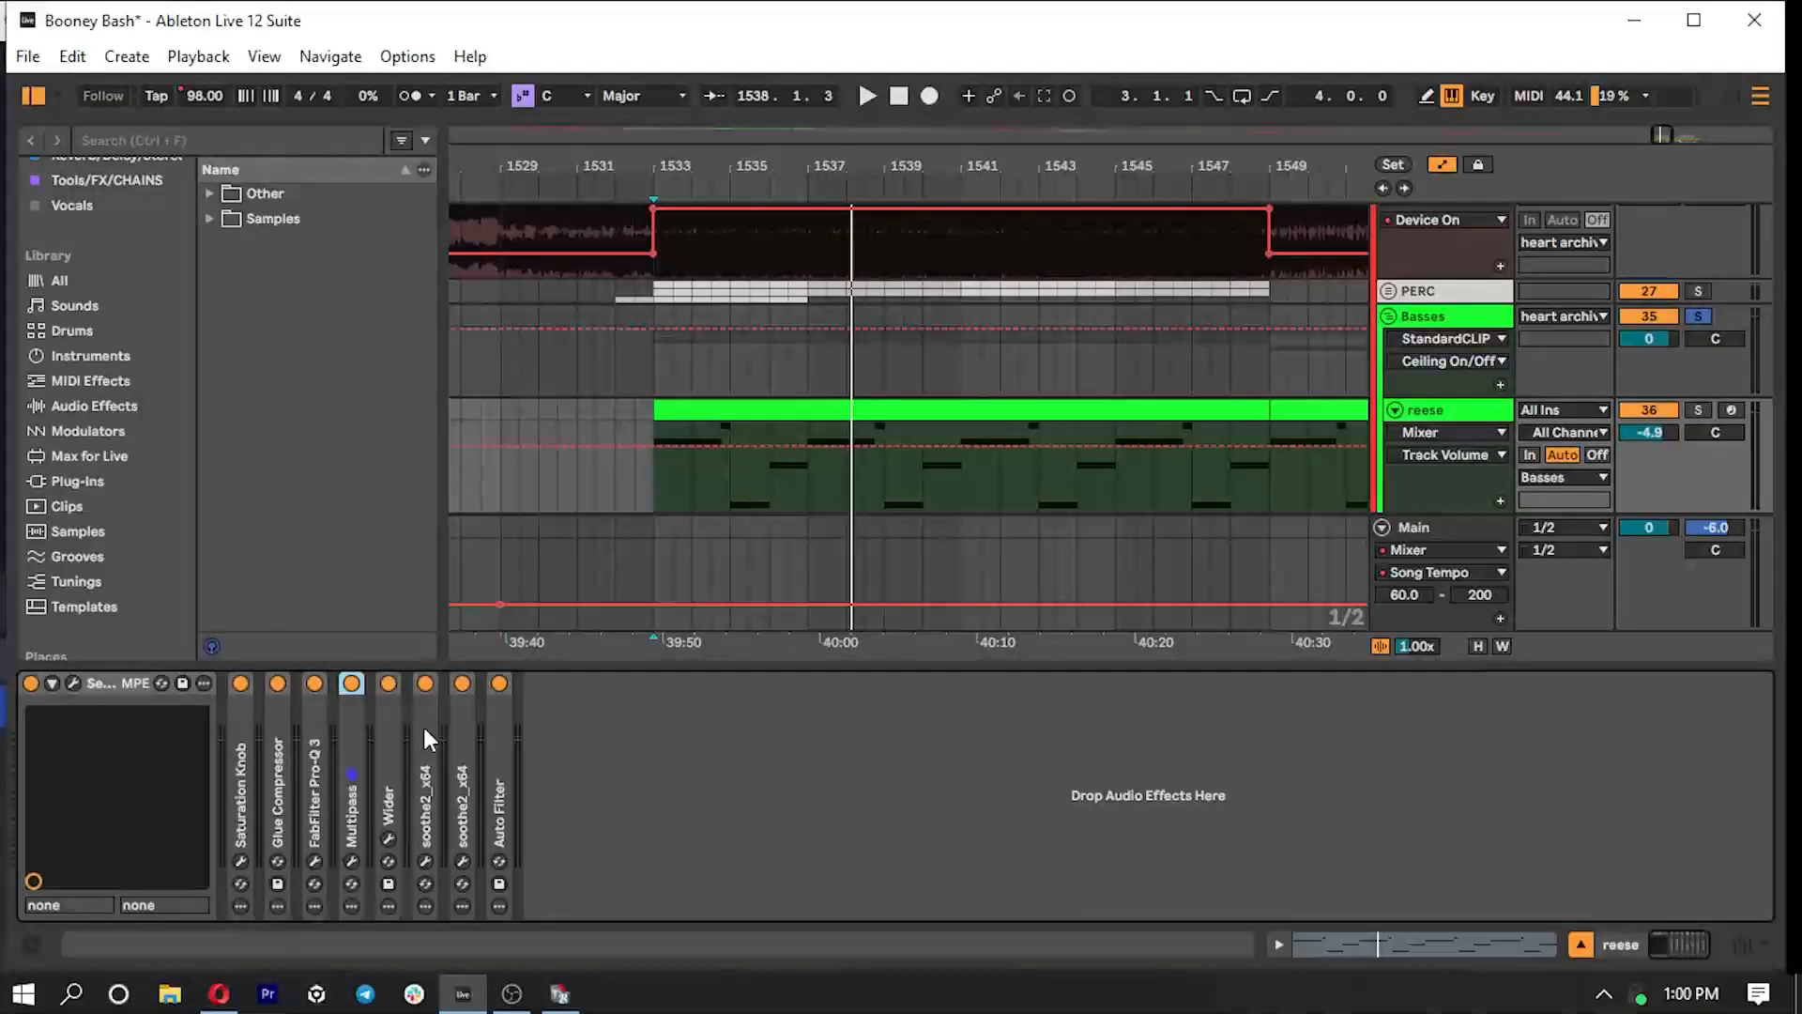
double_click(393, 769)
double_click(454, 682)
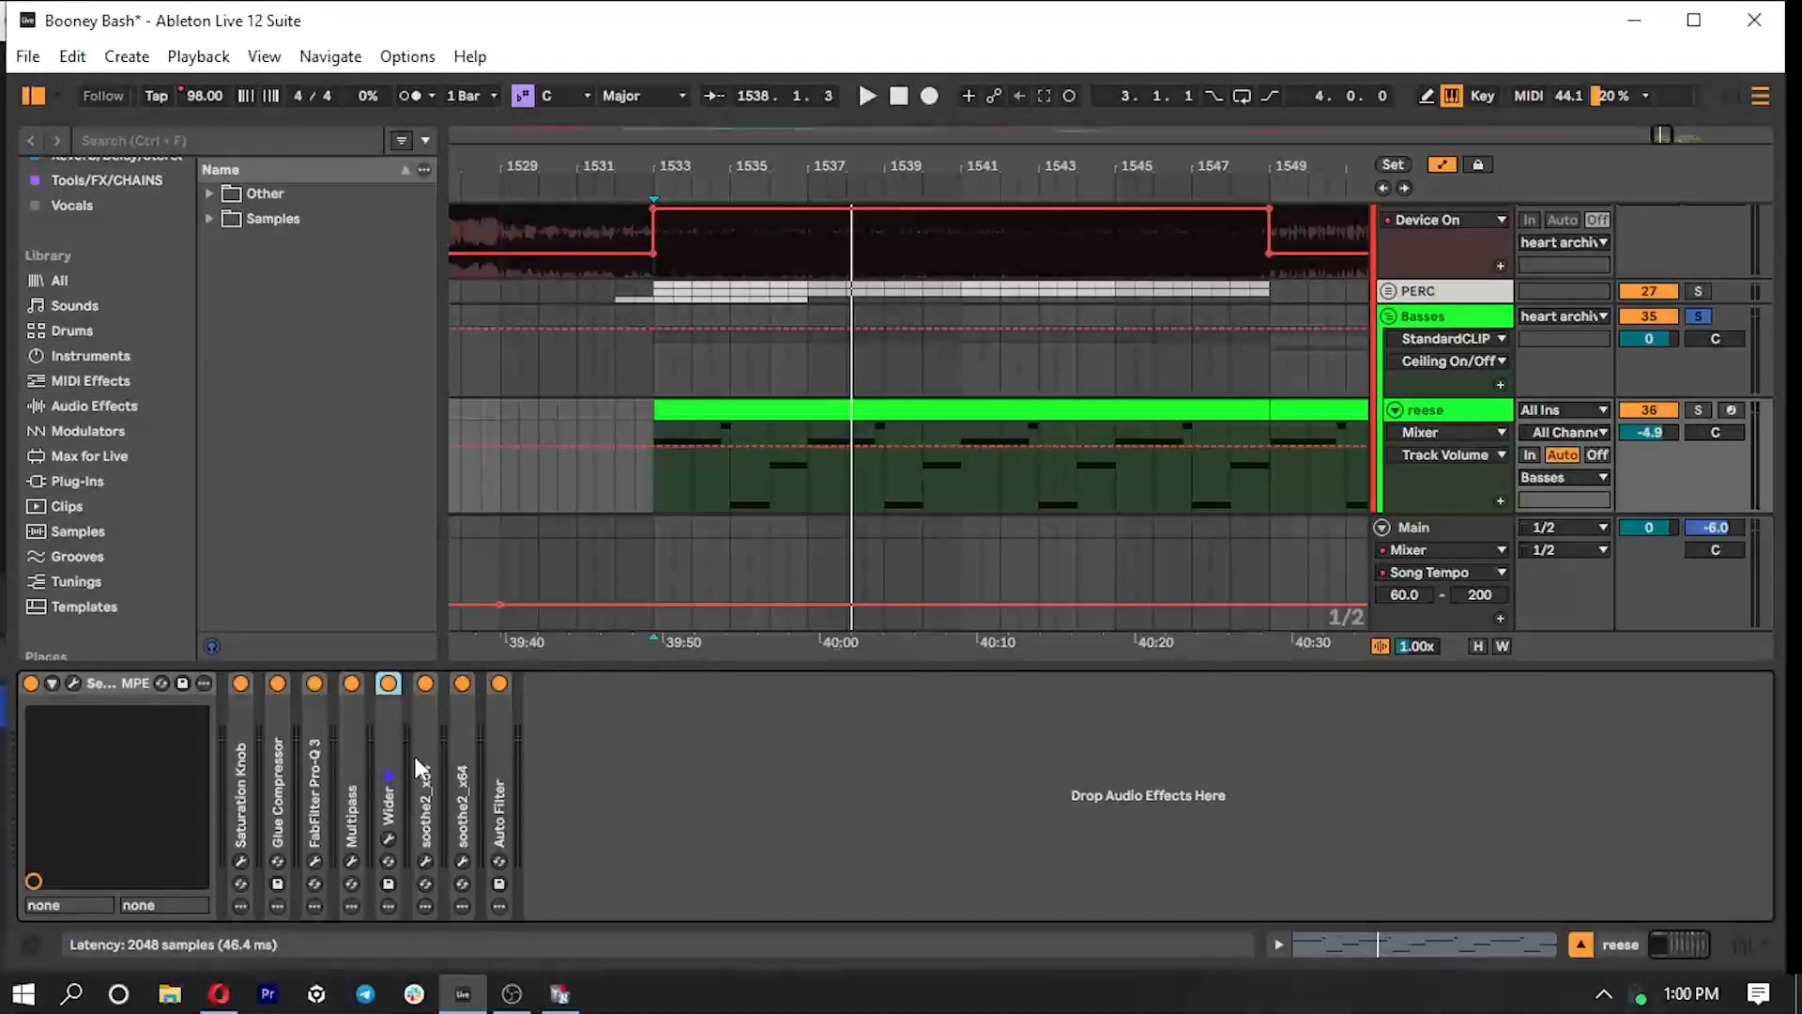
- Compare the sidechain sources of the reese track's two soothe2 devices and fold both devices
double_click(418, 762)
double_click(755, 774)
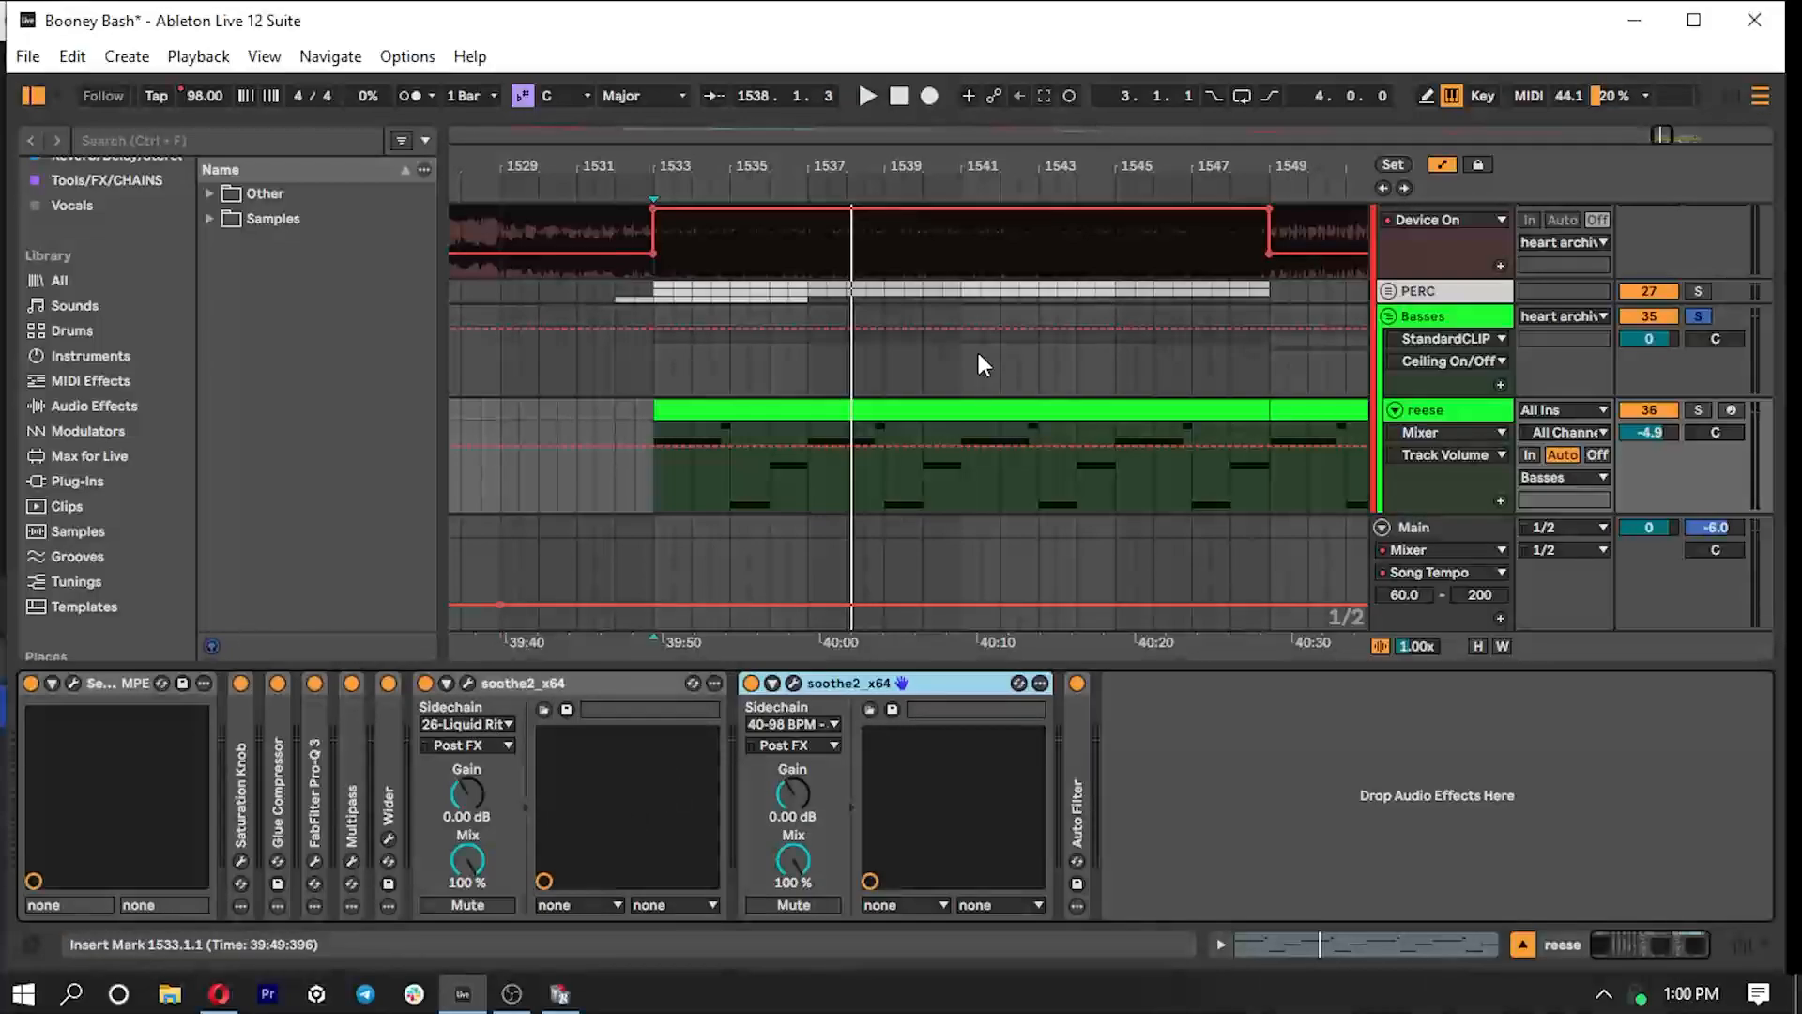
scroll(789, 305, up, 1)
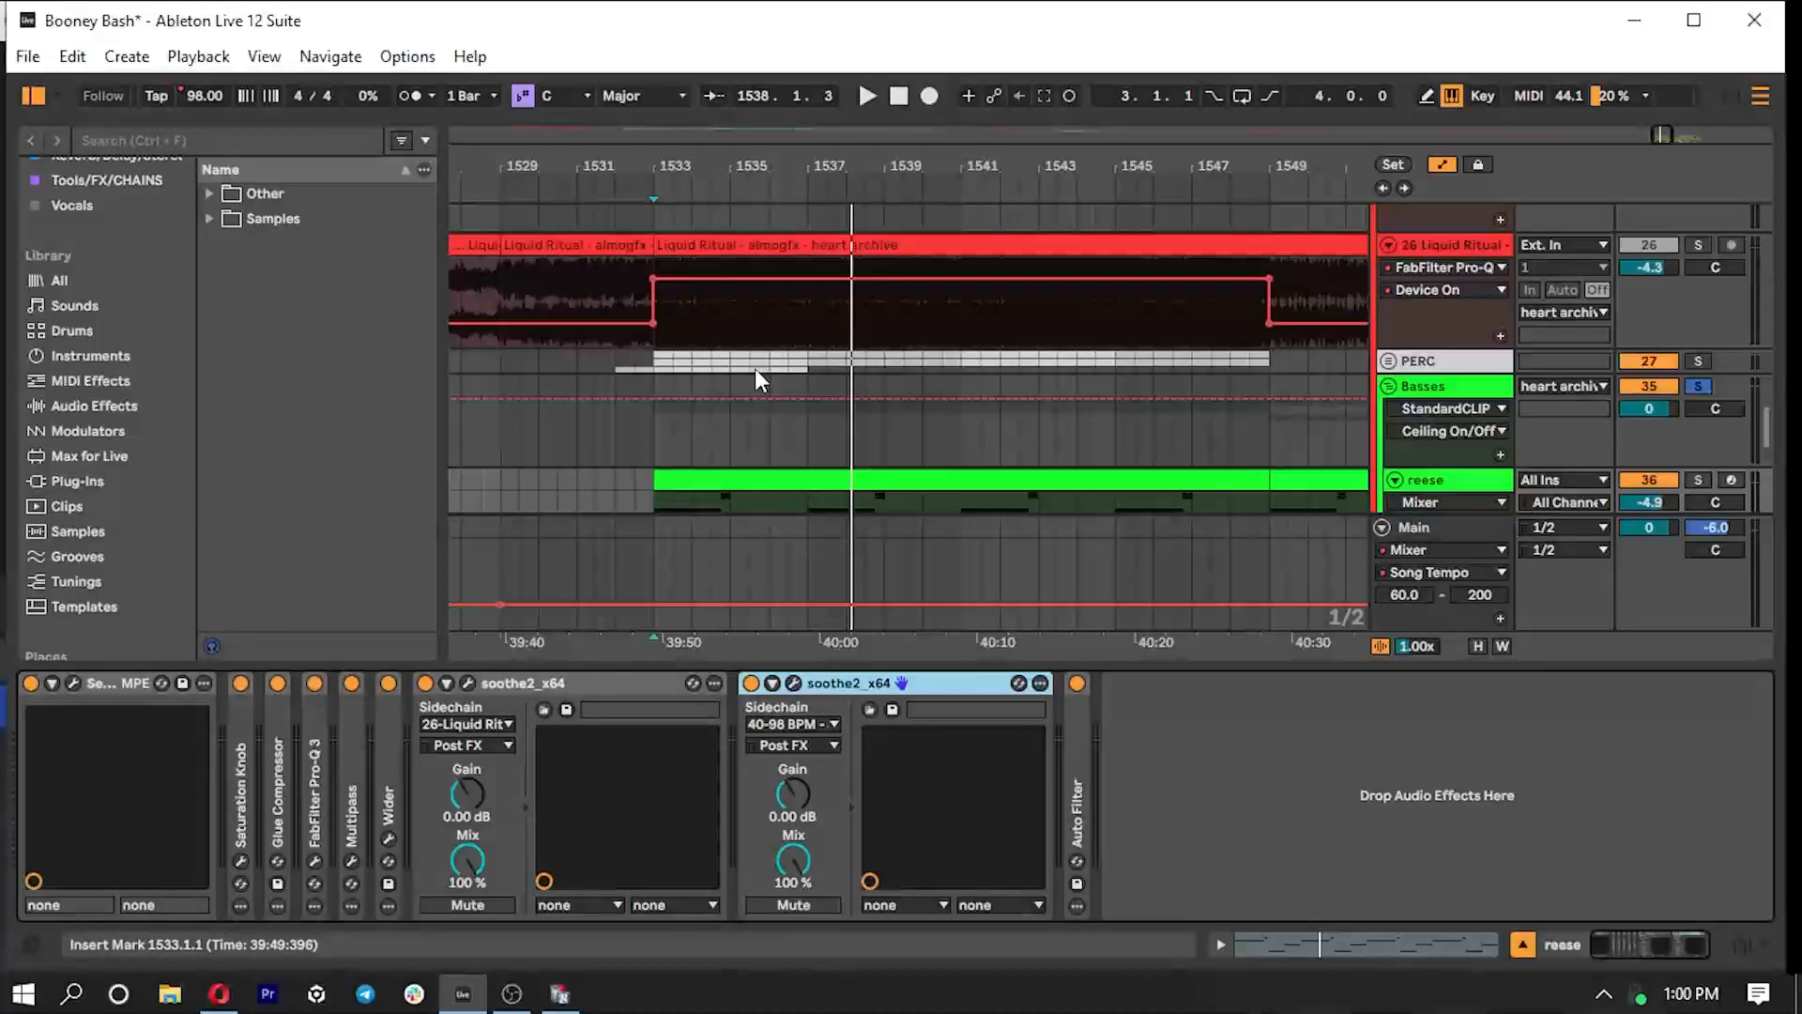
scroll(798, 450, down, 1)
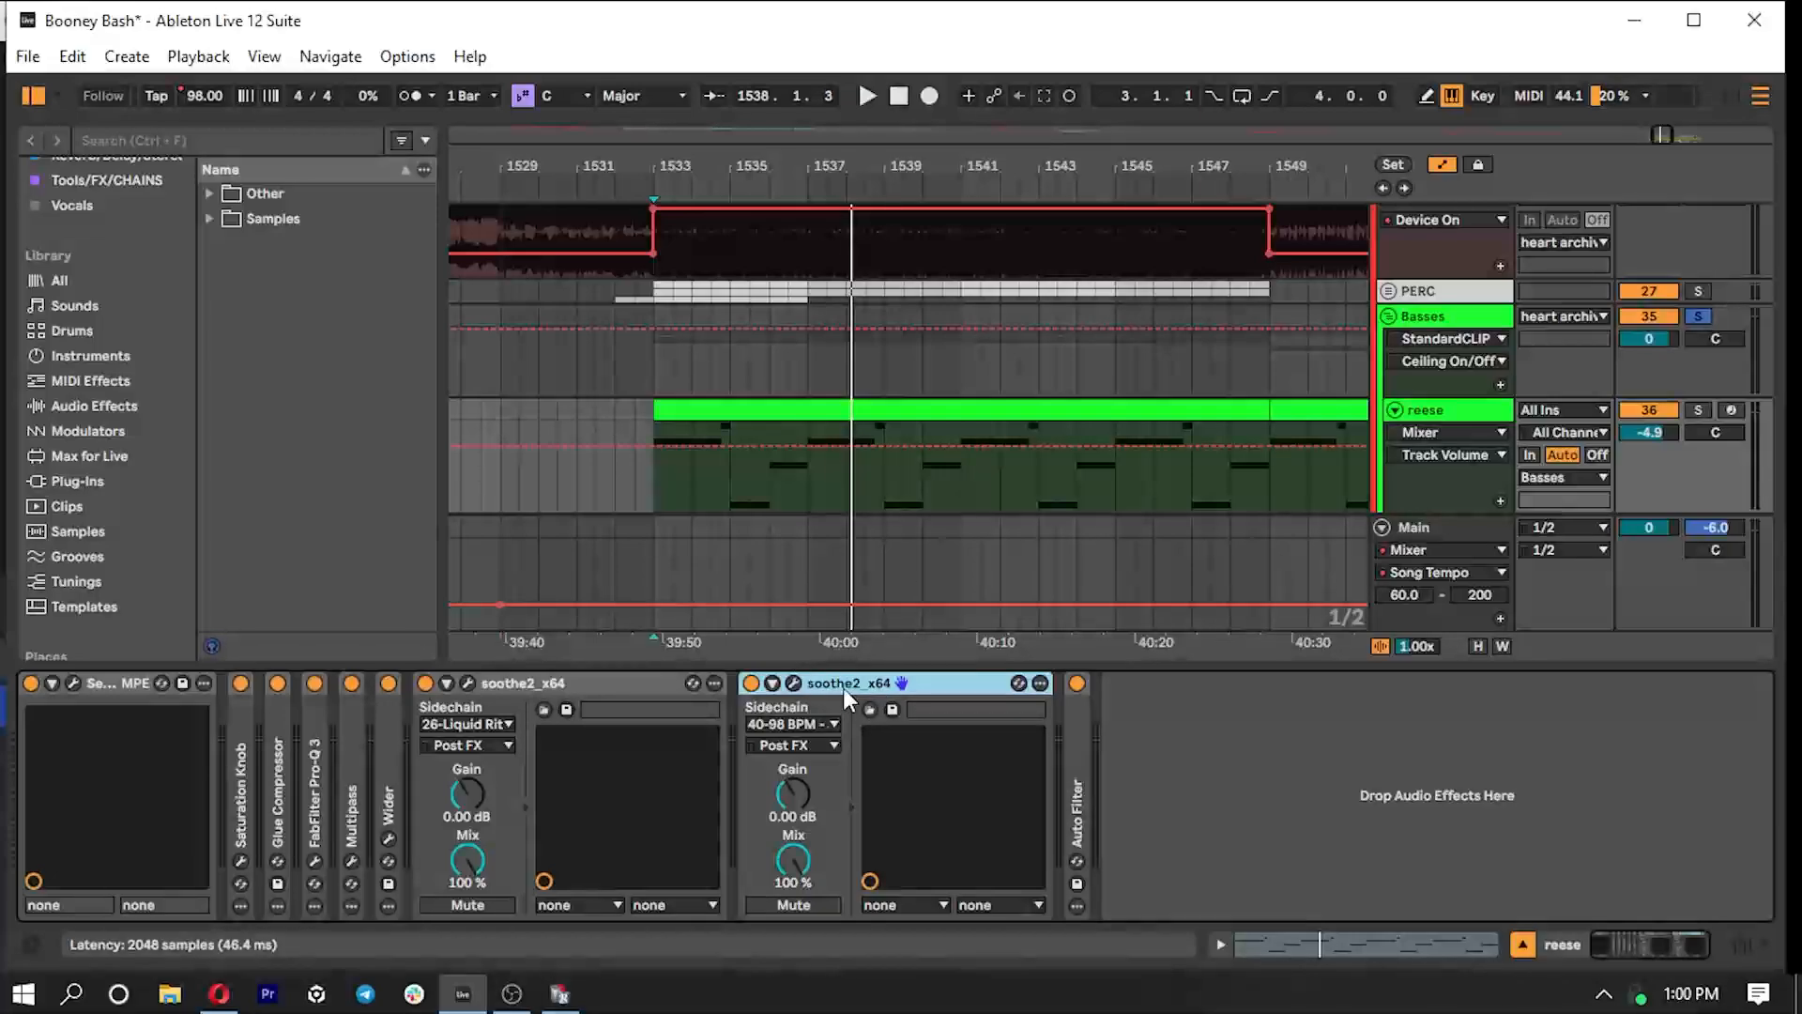
double_click(939, 683)
double_click(599, 680)
- Show the Auto Filter frequency automation on the reese track, review it along the full clips, and hide the device view
double_click(502, 734)
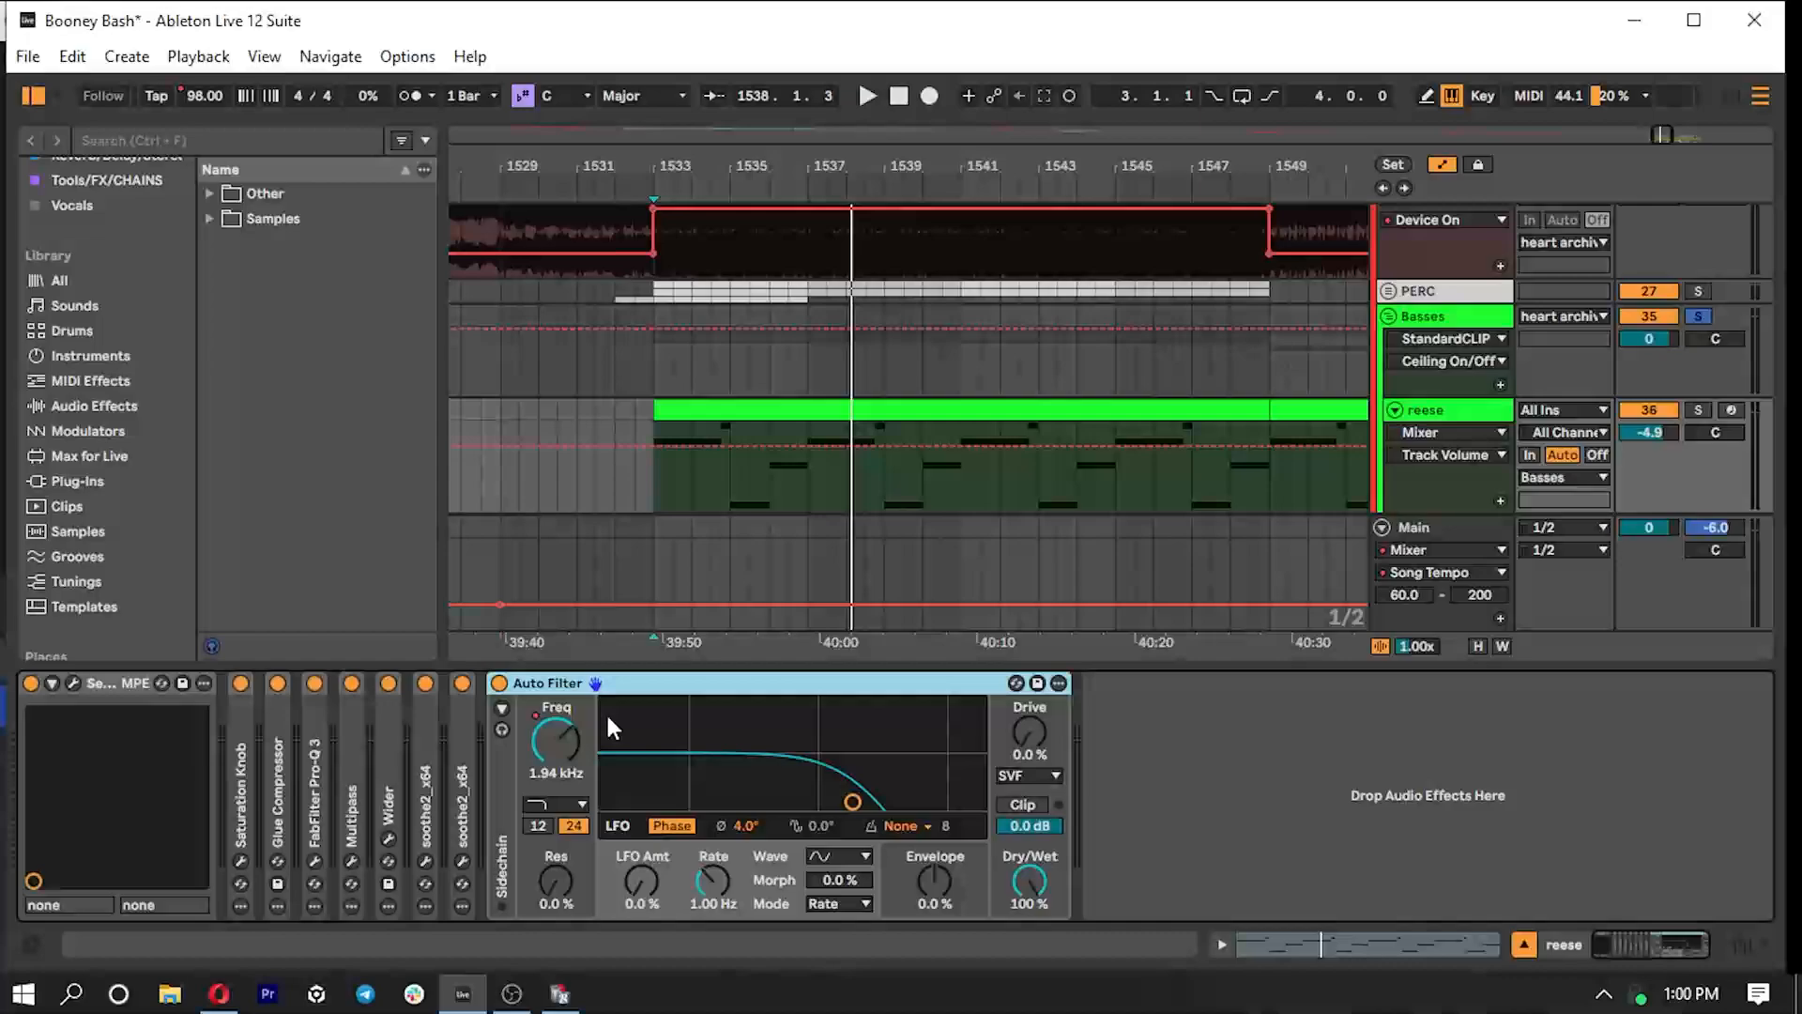
click(547, 752)
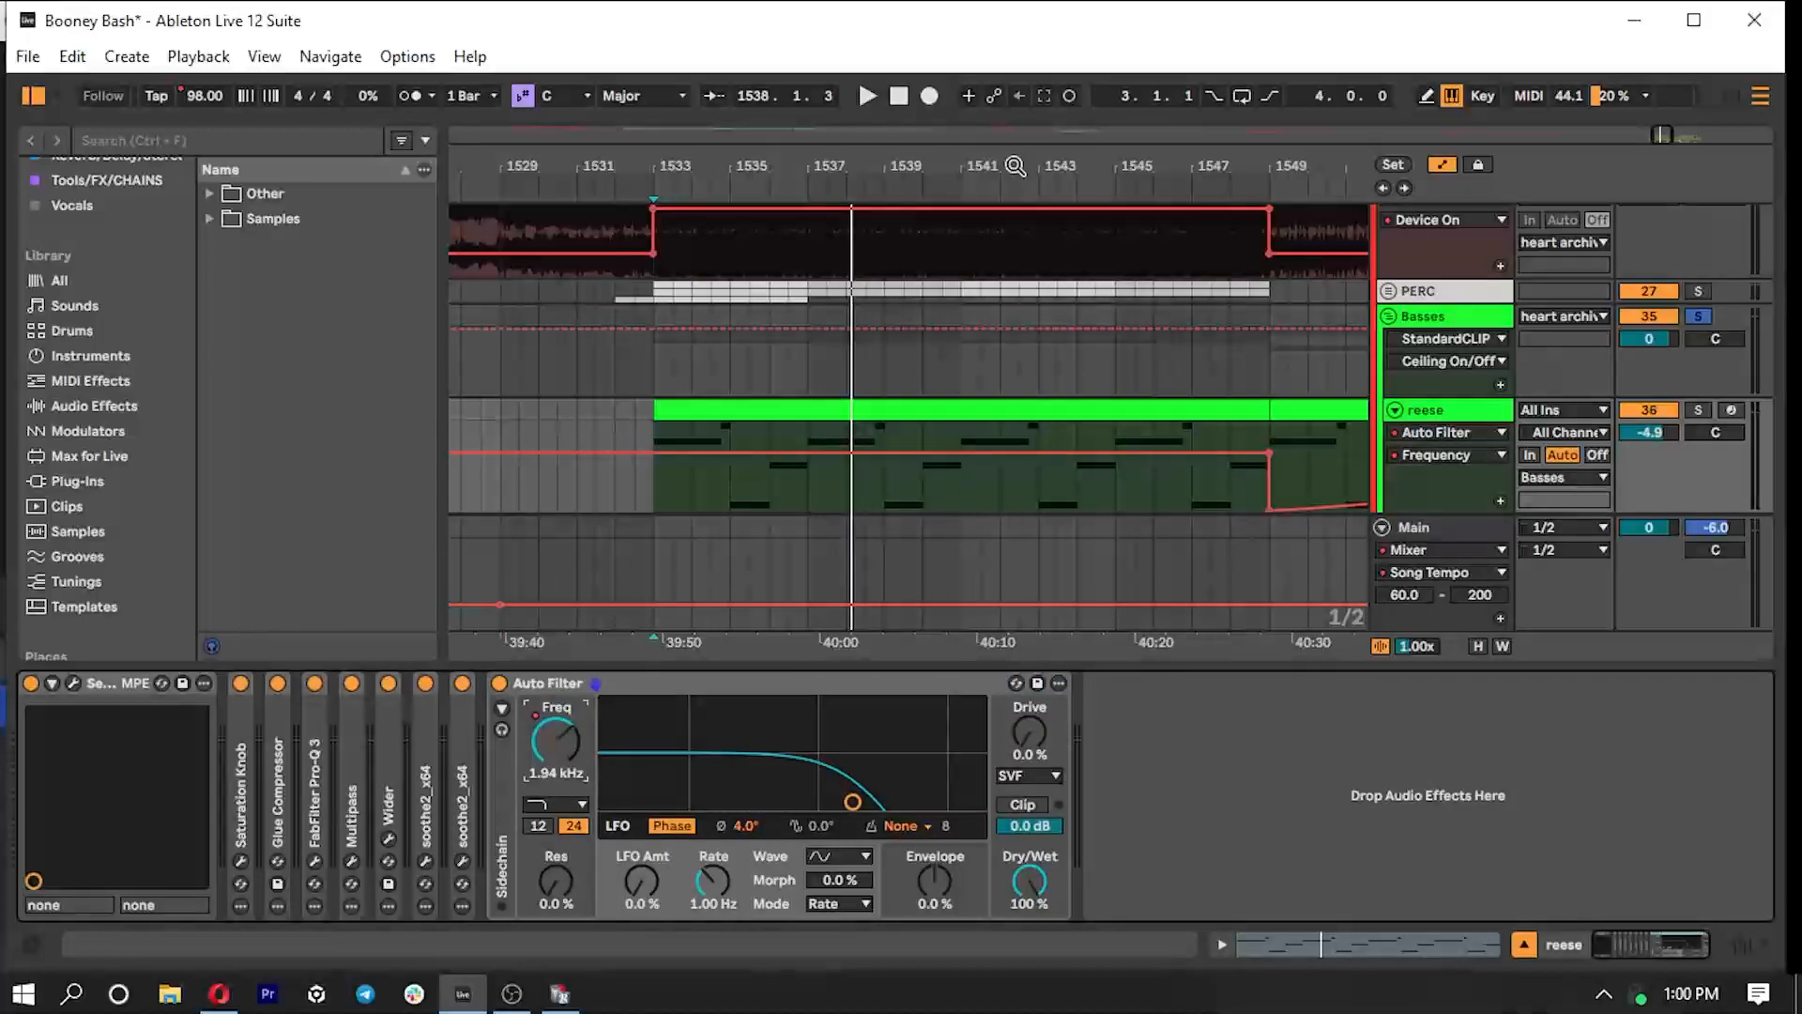
drag(1662, 136, 1670, 139)
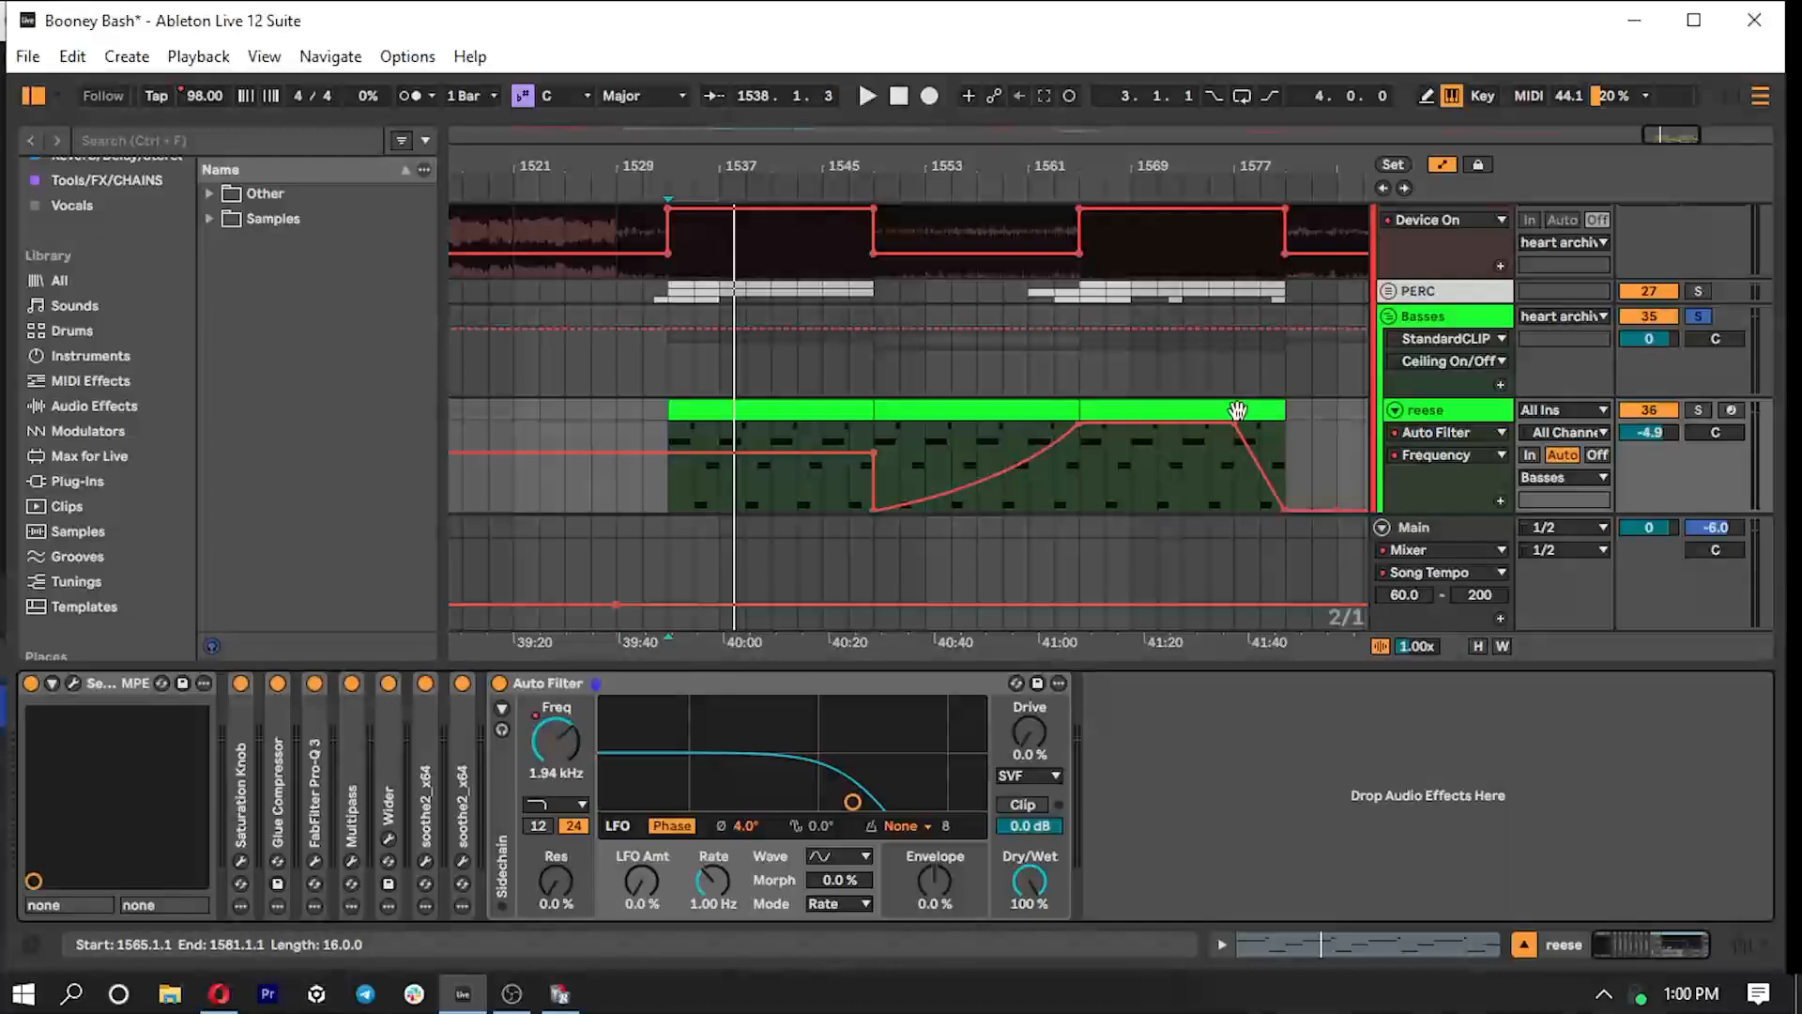
double_click(774, 683)
double_click(784, 670)
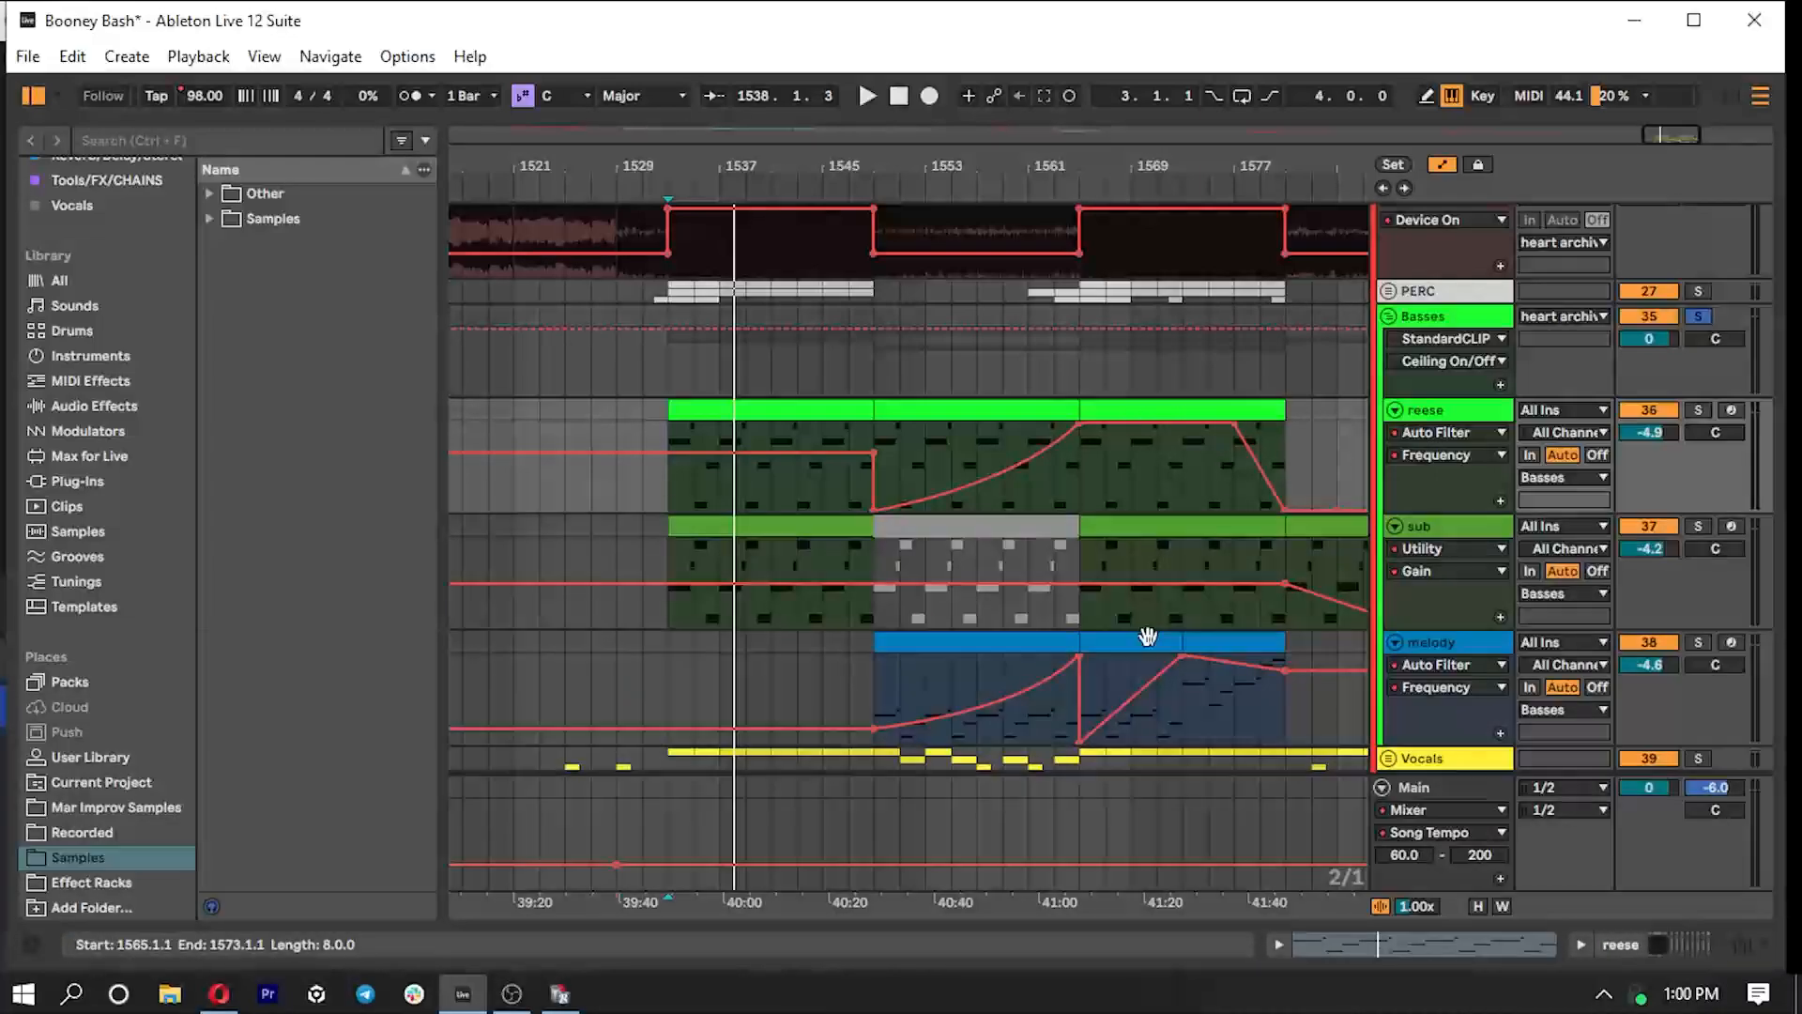
- Play the soloed Basses group from bar 1565 and stop playback
click(1088, 468)
key(space)
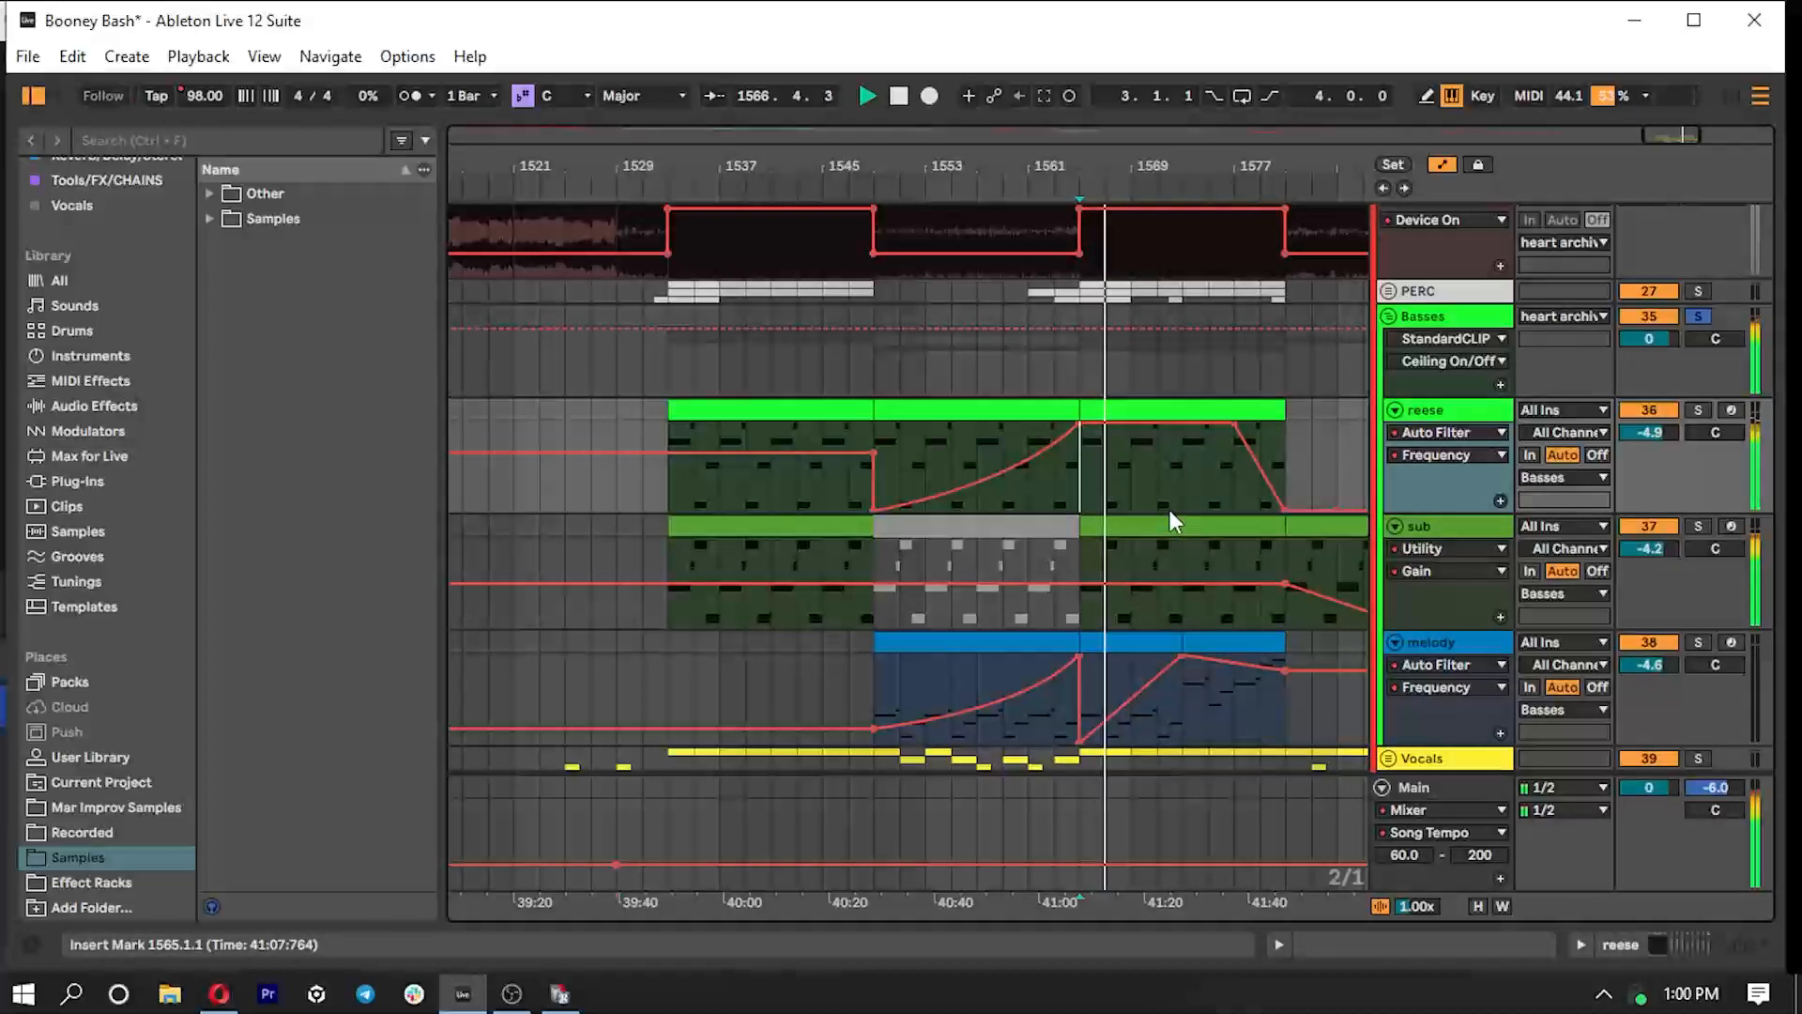
key(space)
- Play from bar 1573 with the melody track soloed, clear the solos, and stop playback
click(1200, 719)
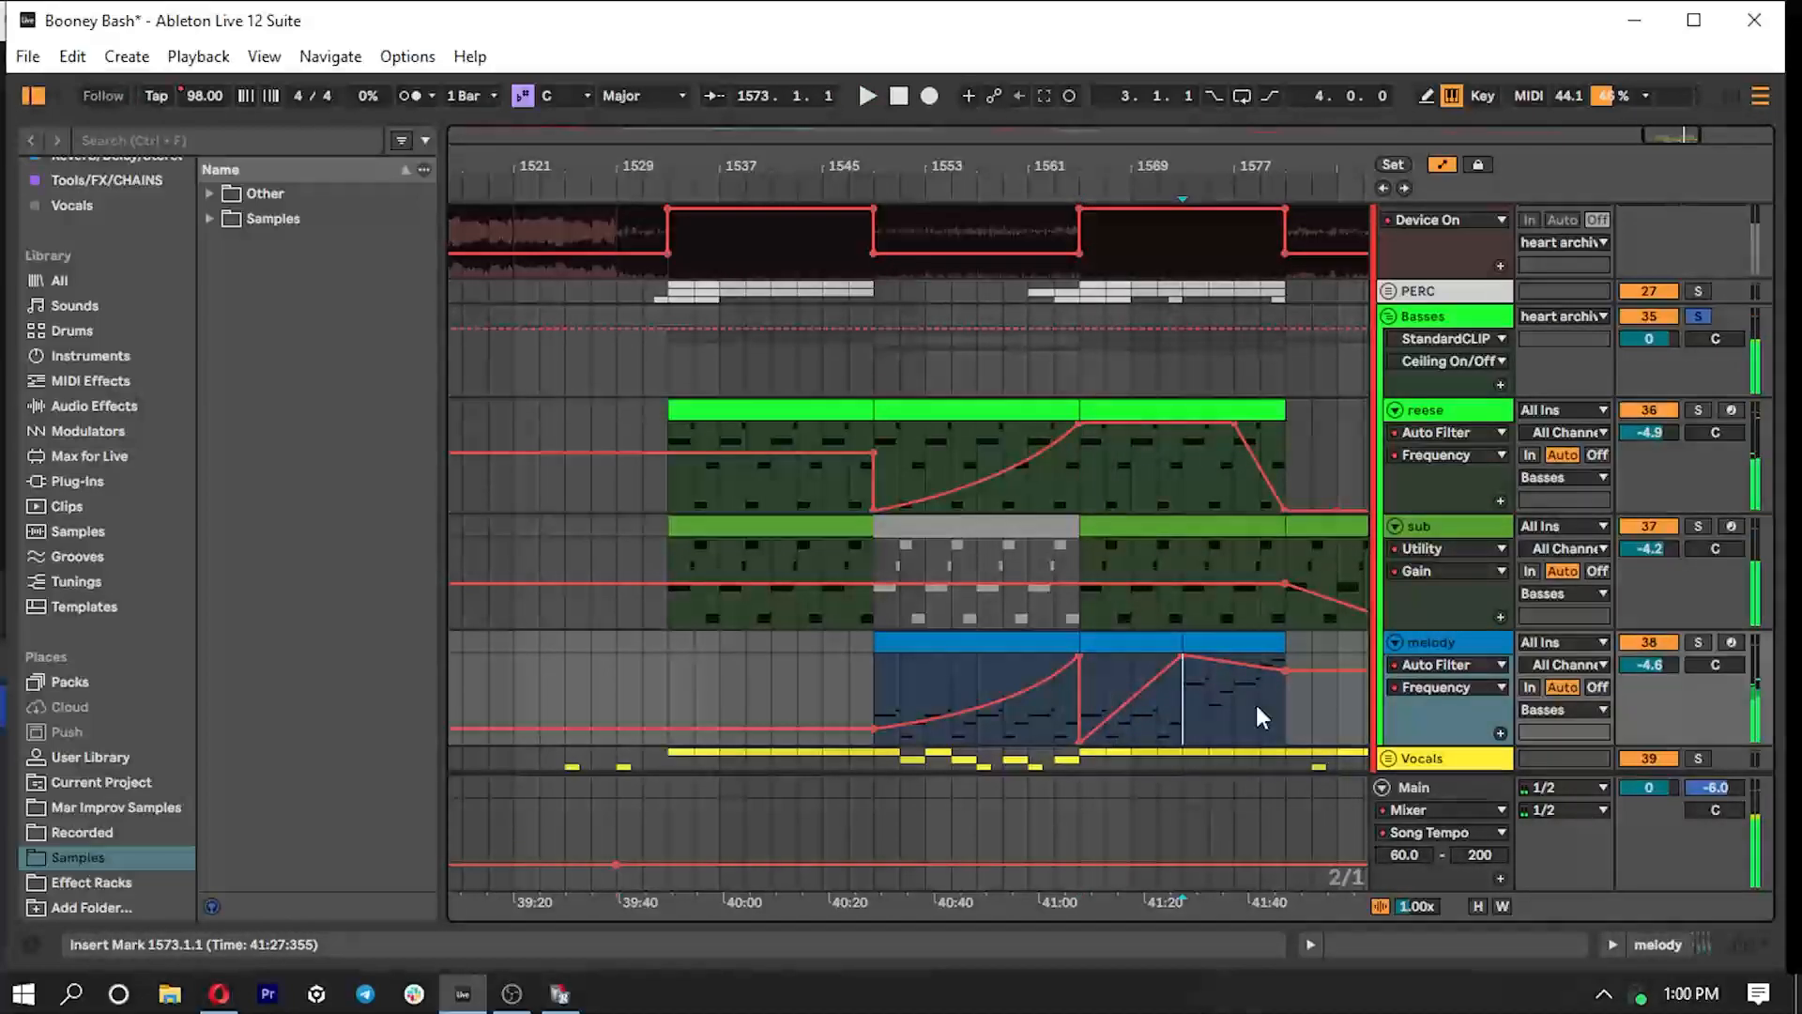
key(space)
click(1698, 642)
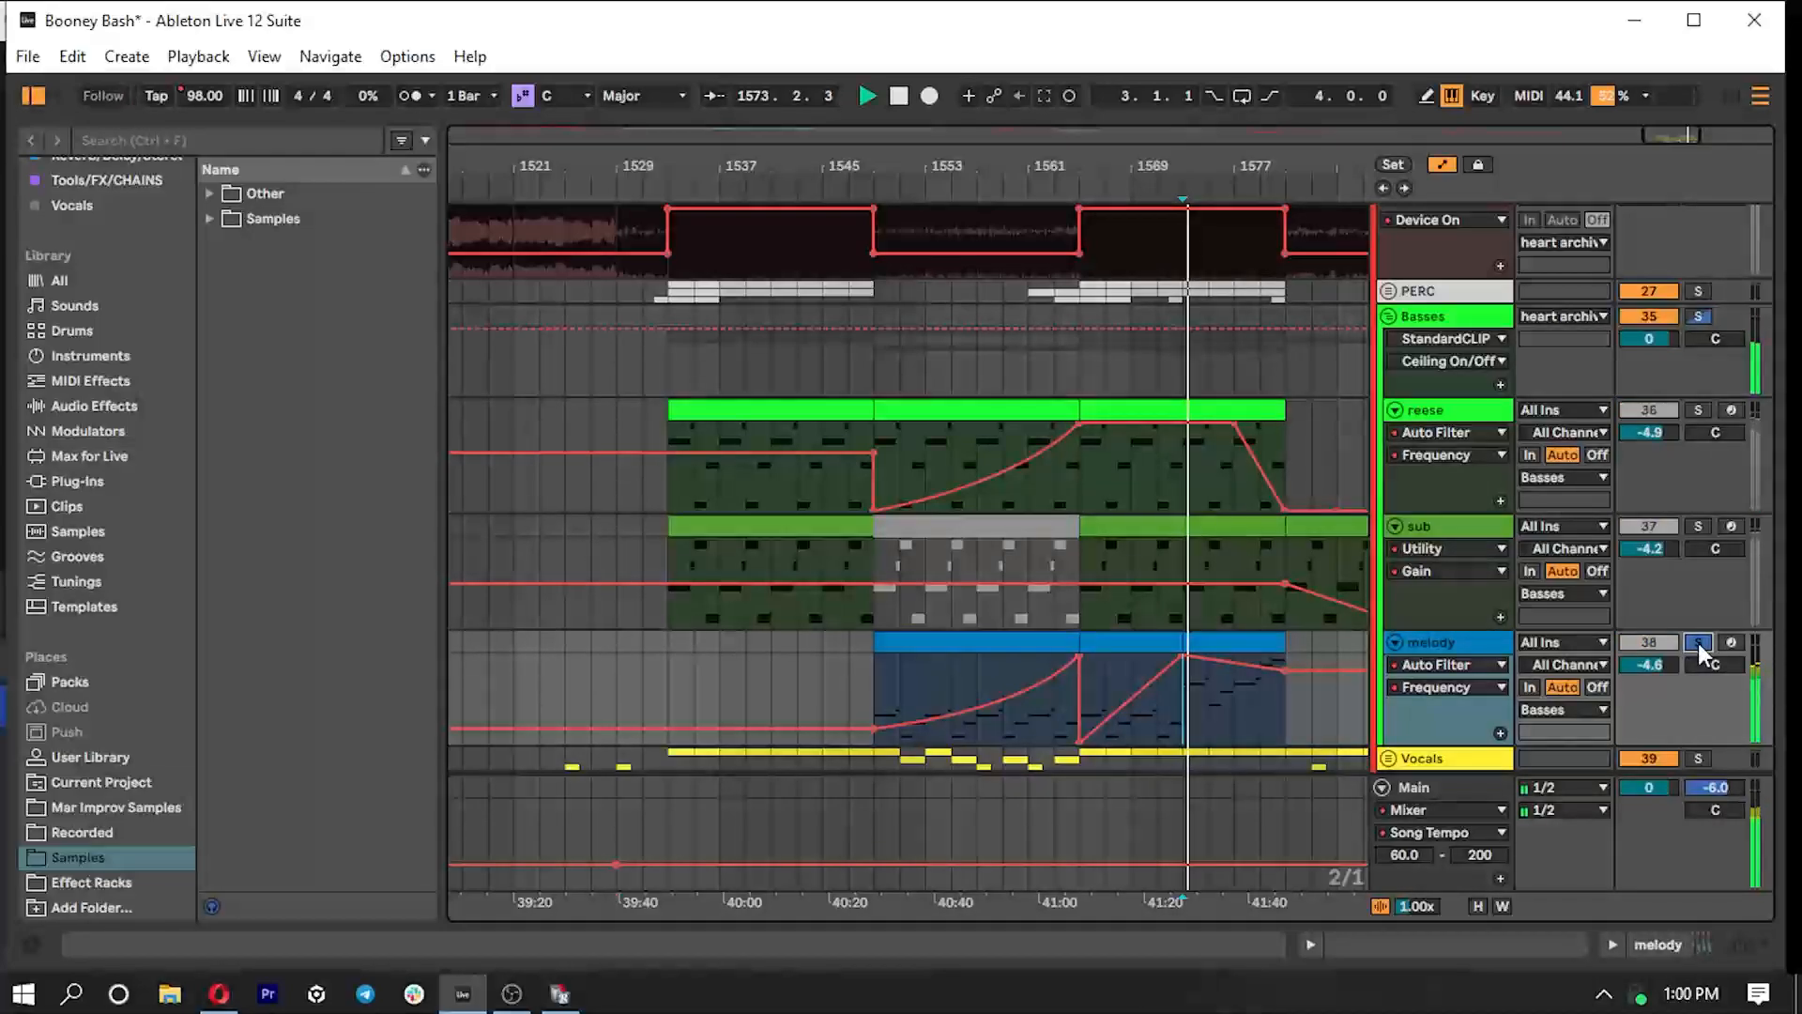
click(1698, 642)
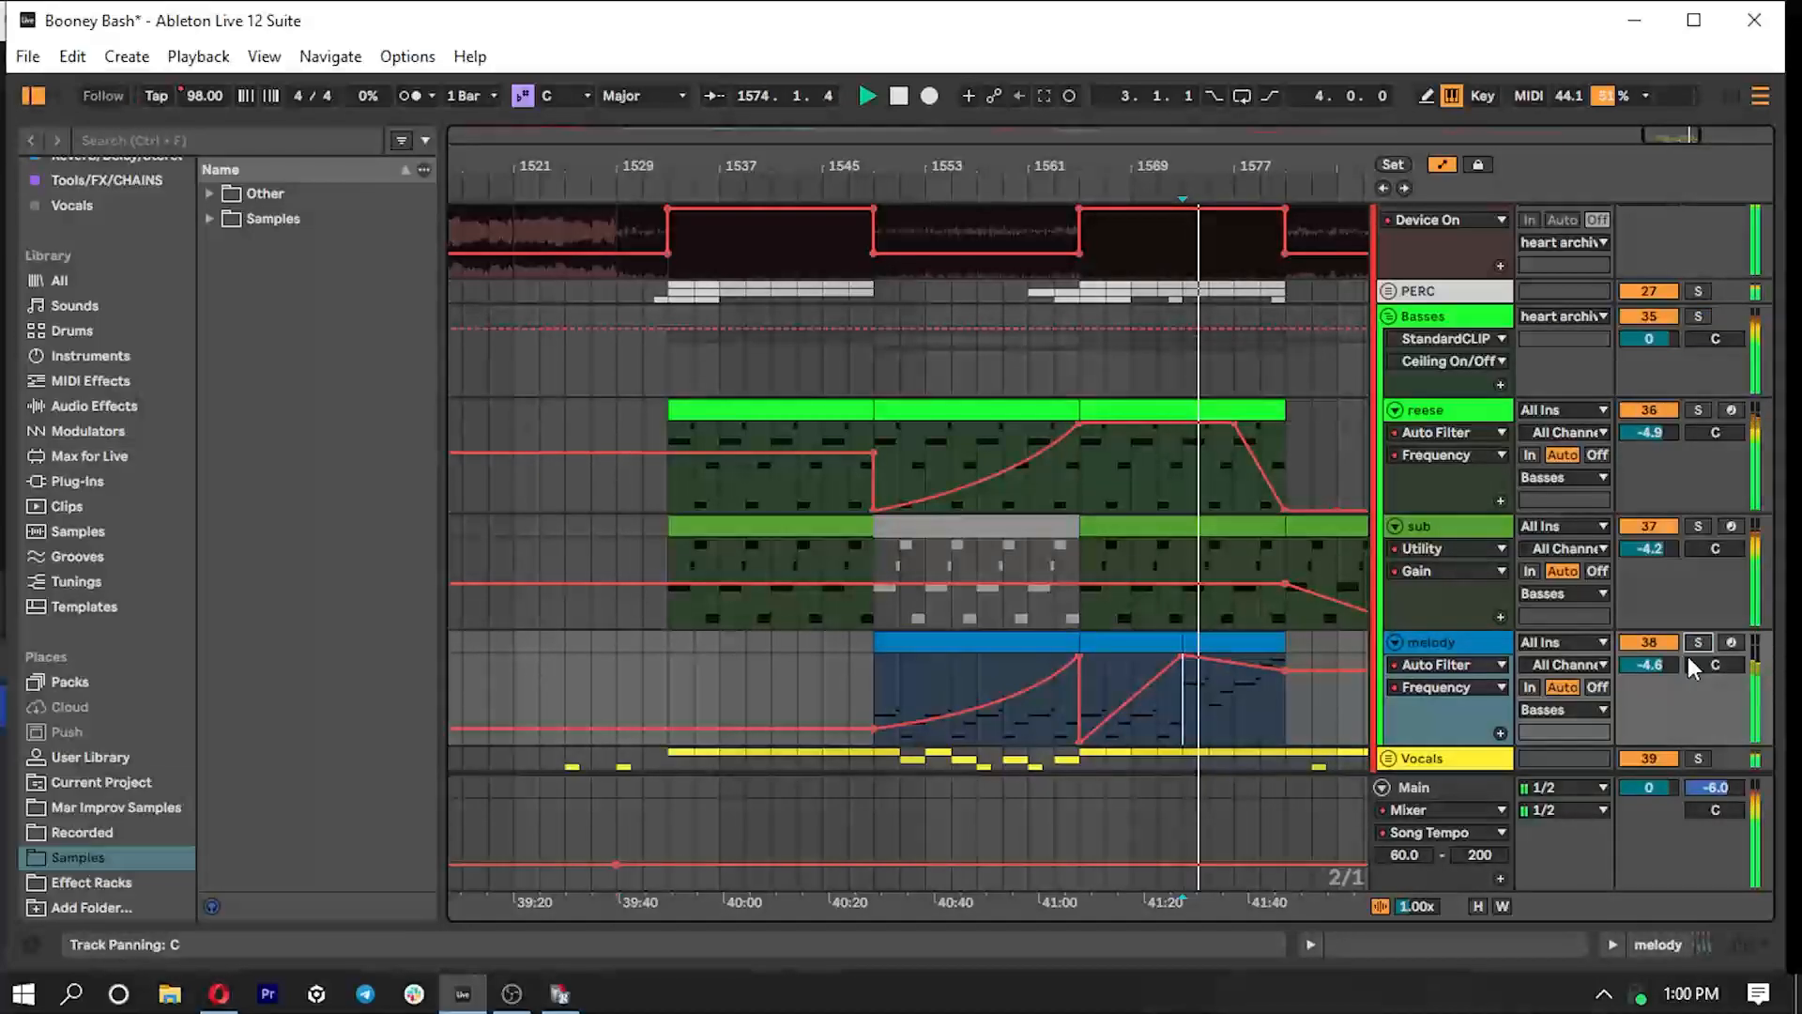
key(space)
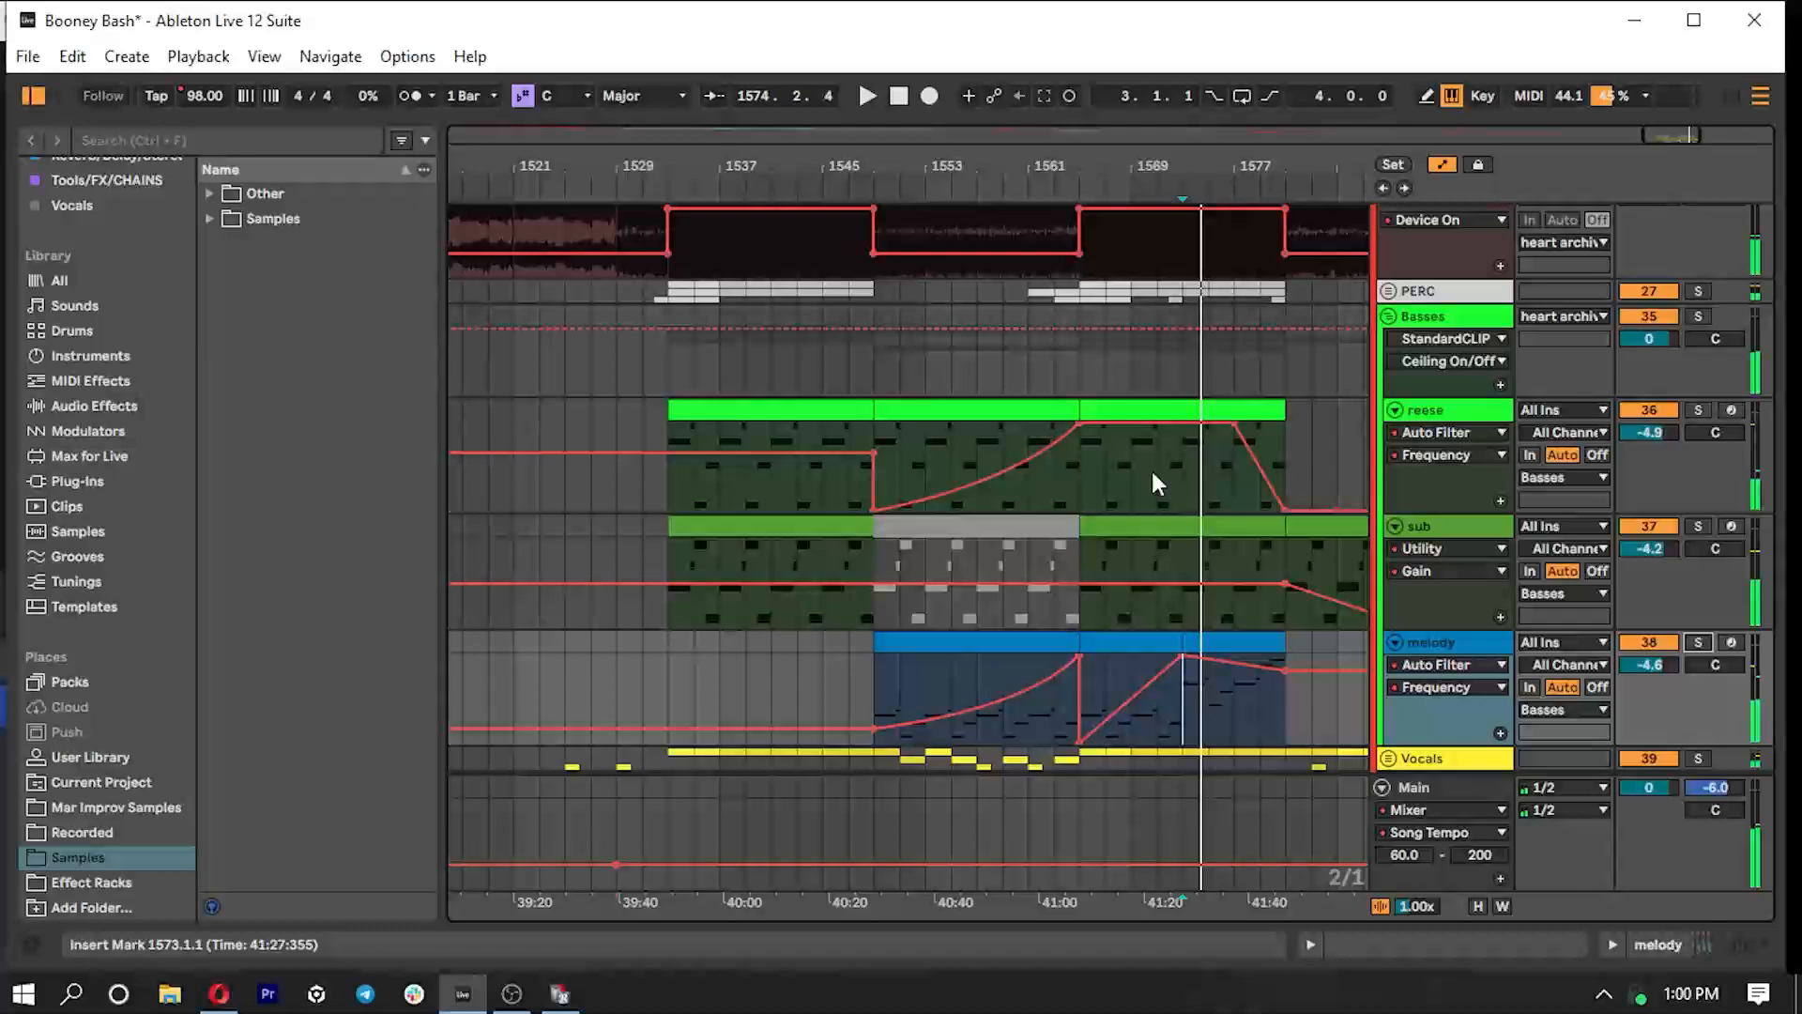
- Review the melody track's Serum 2 oscillator settings, close the plugin window, and hide the device view
double_click(1453, 646)
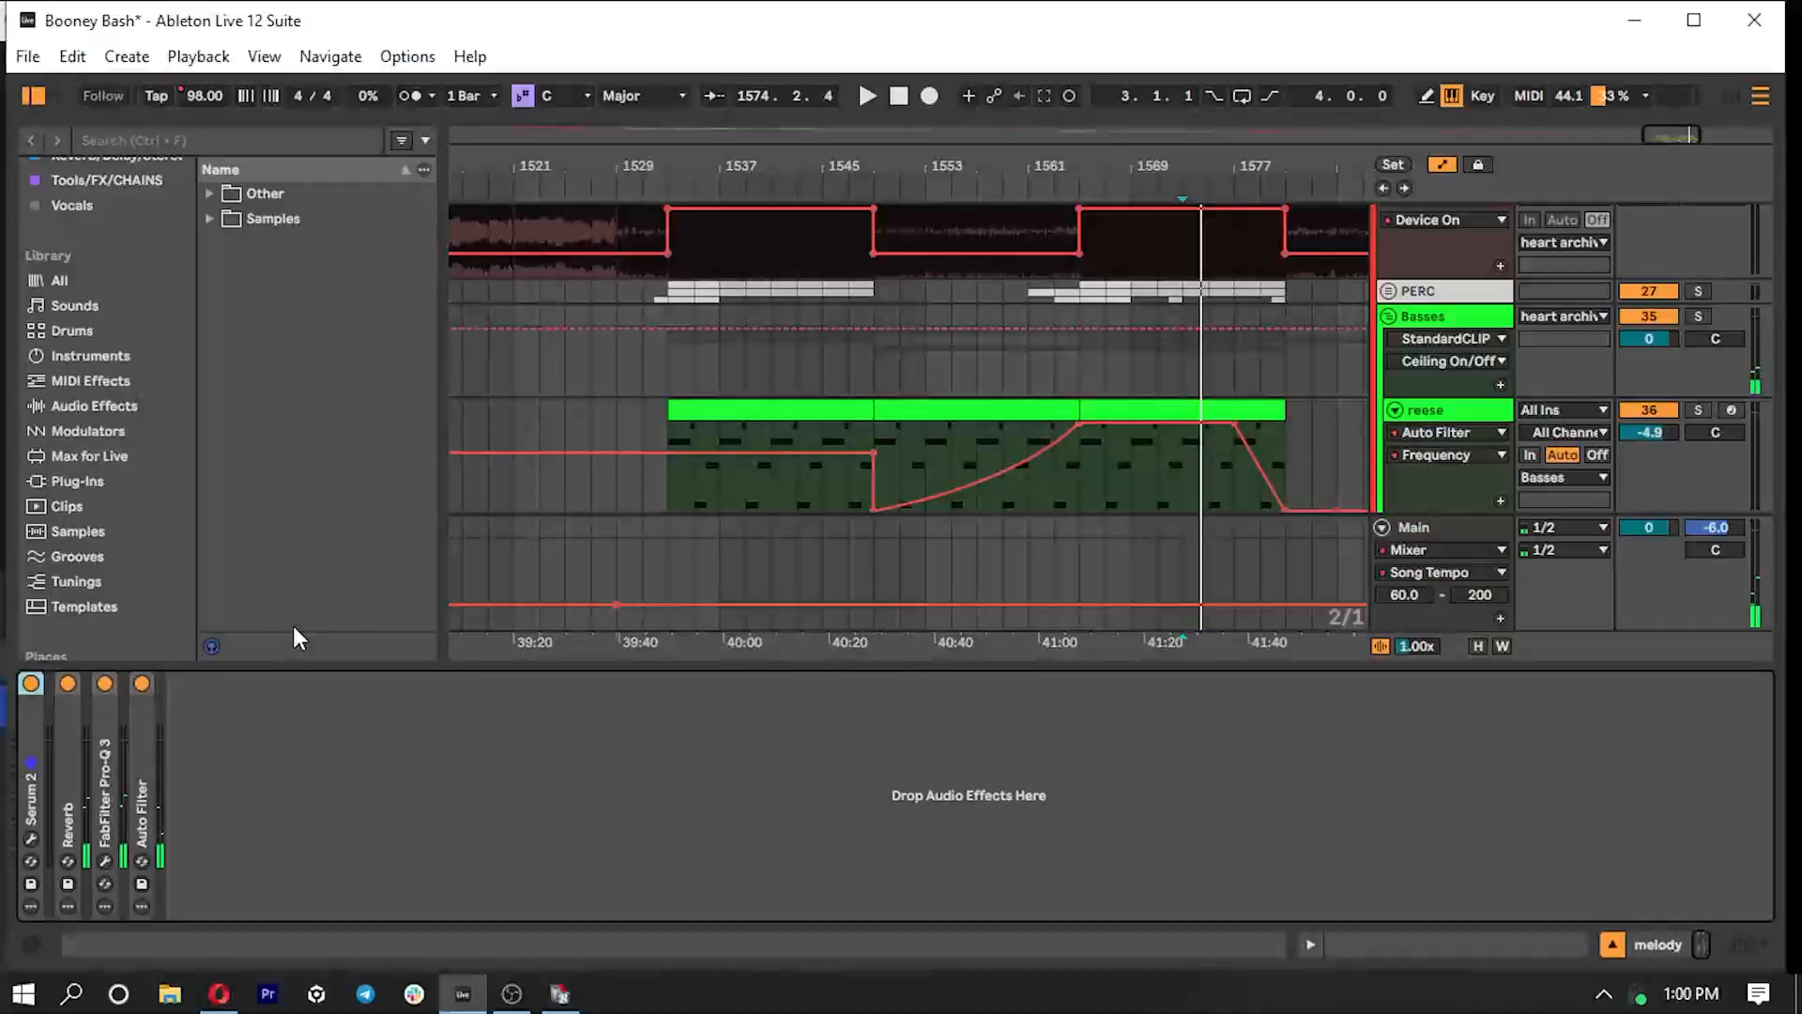
double_click(30, 747)
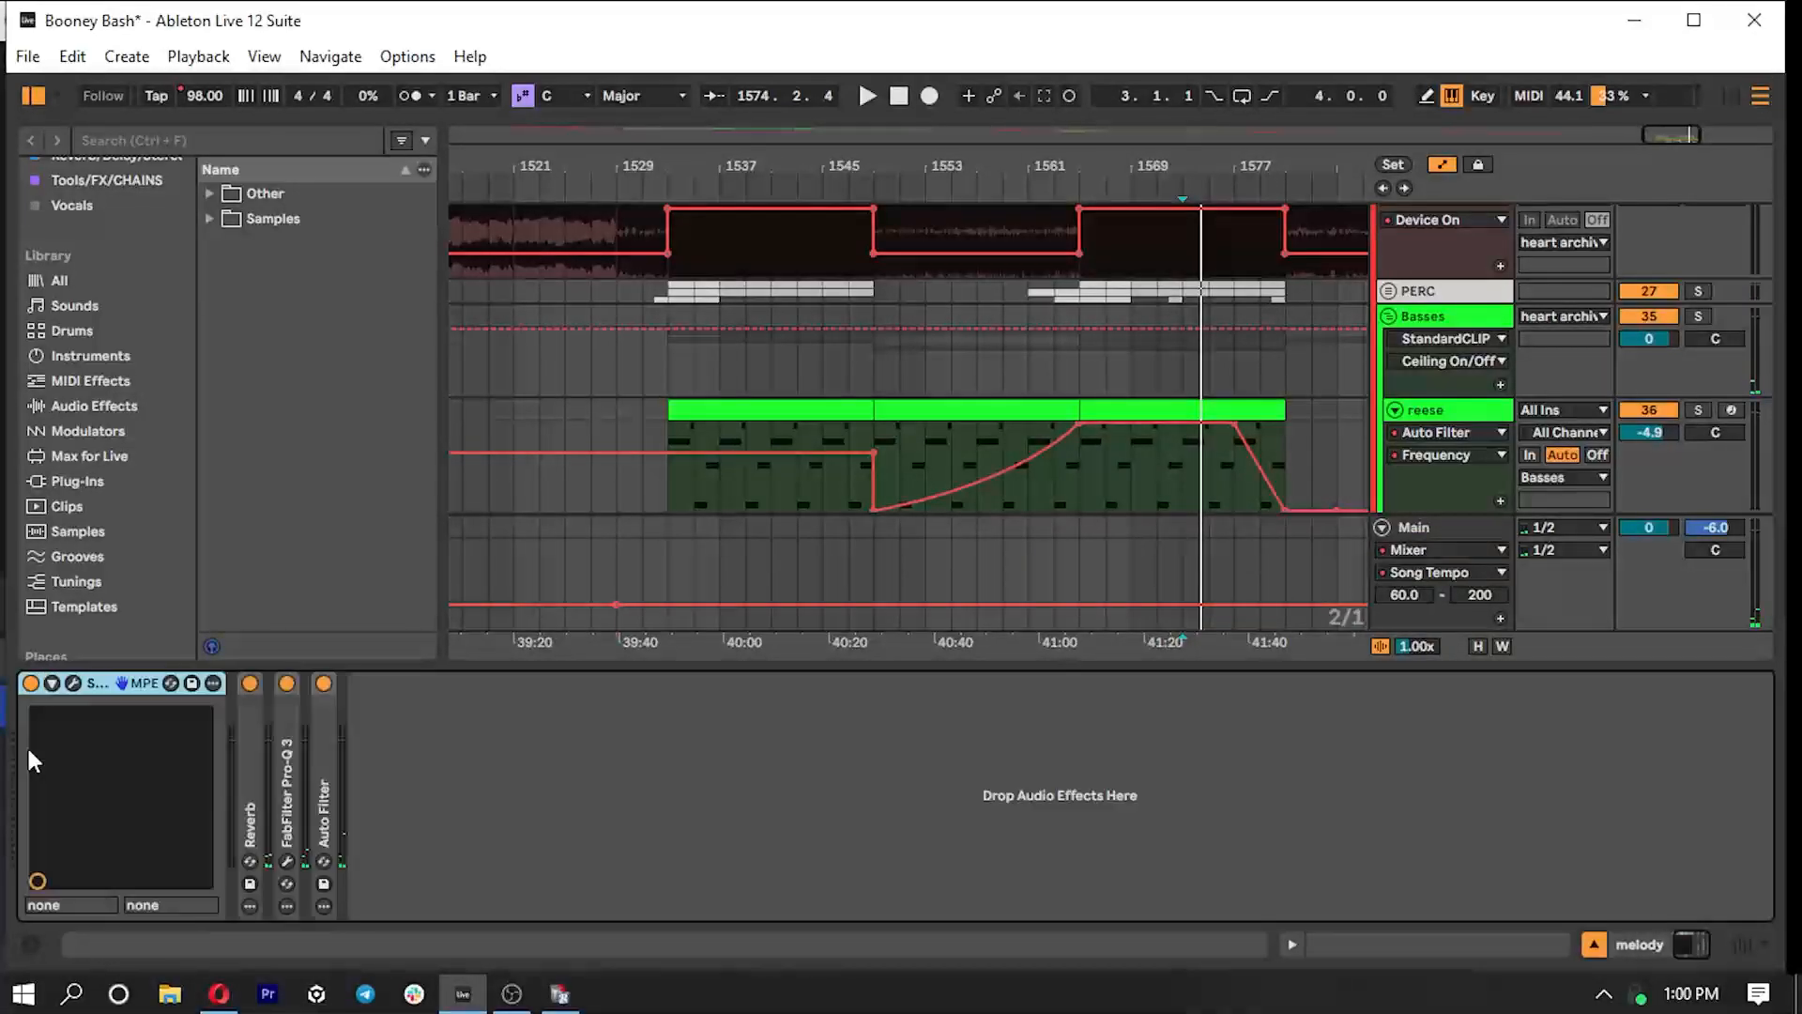
click(69, 684)
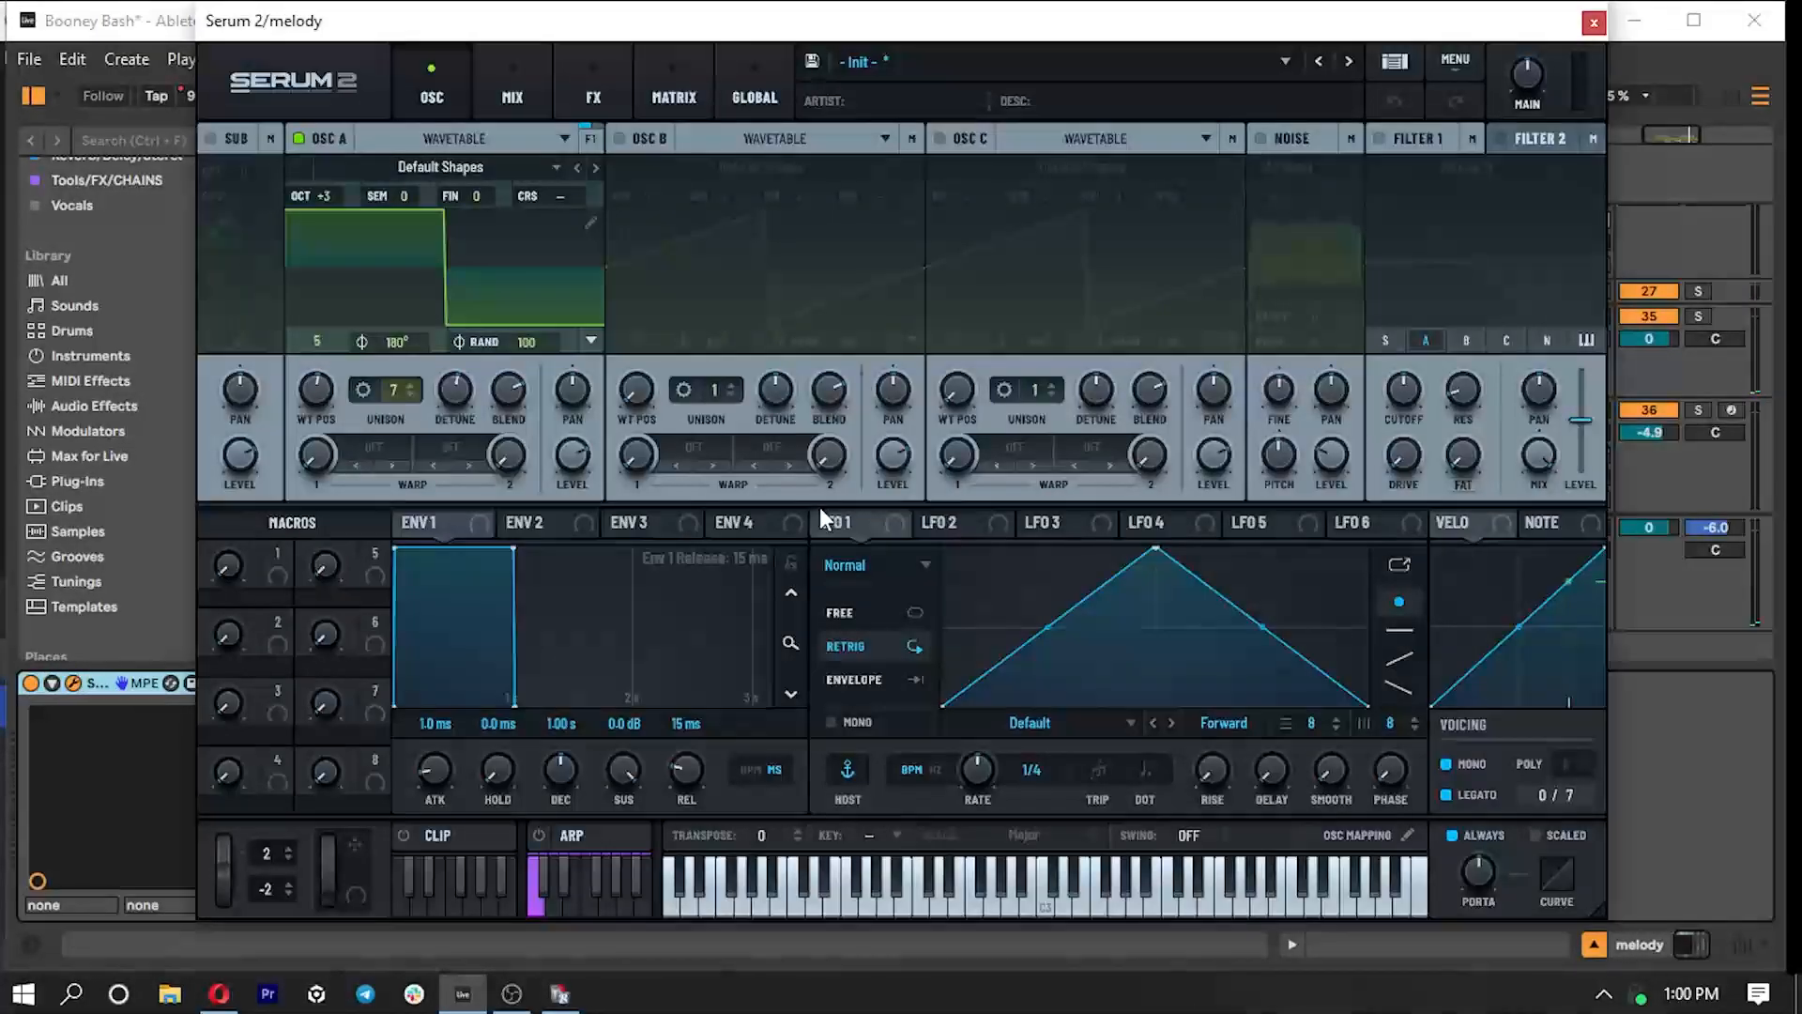
click(1593, 26)
drag(1263, 665, 1249, 772)
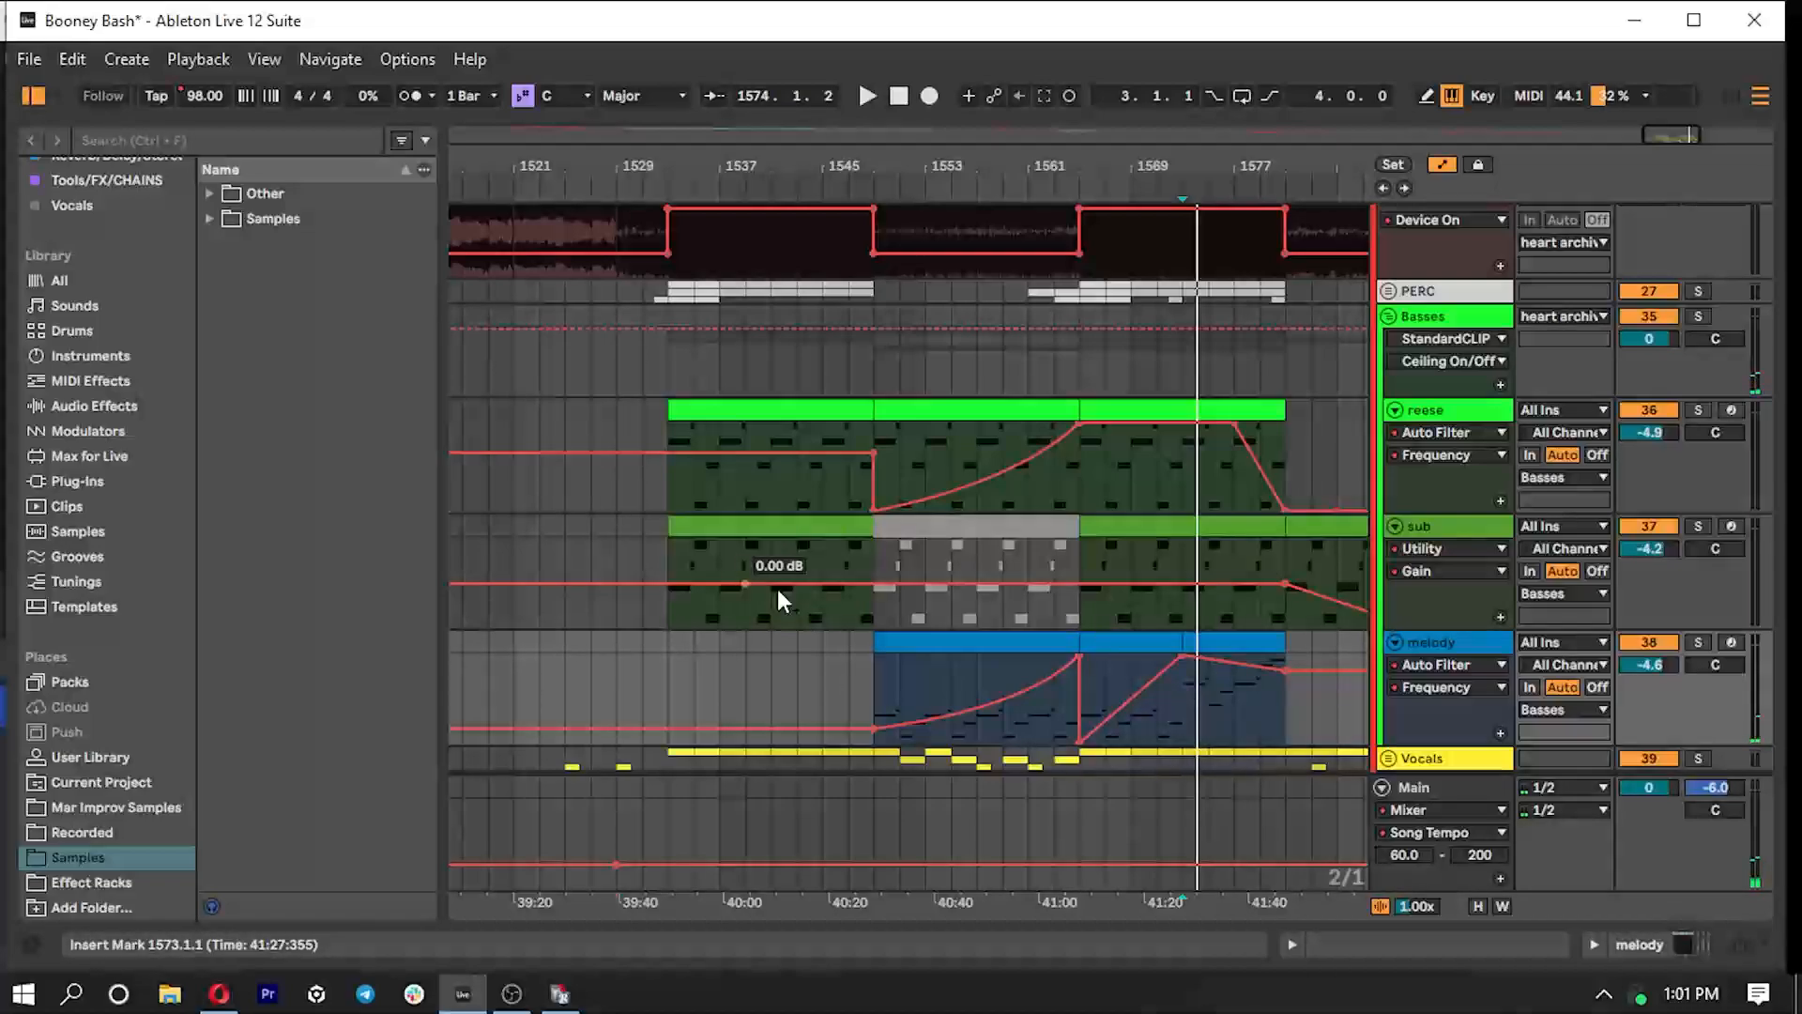
- Solo the sub track and play it from bar 1565
click(1698, 527)
click(1077, 561)
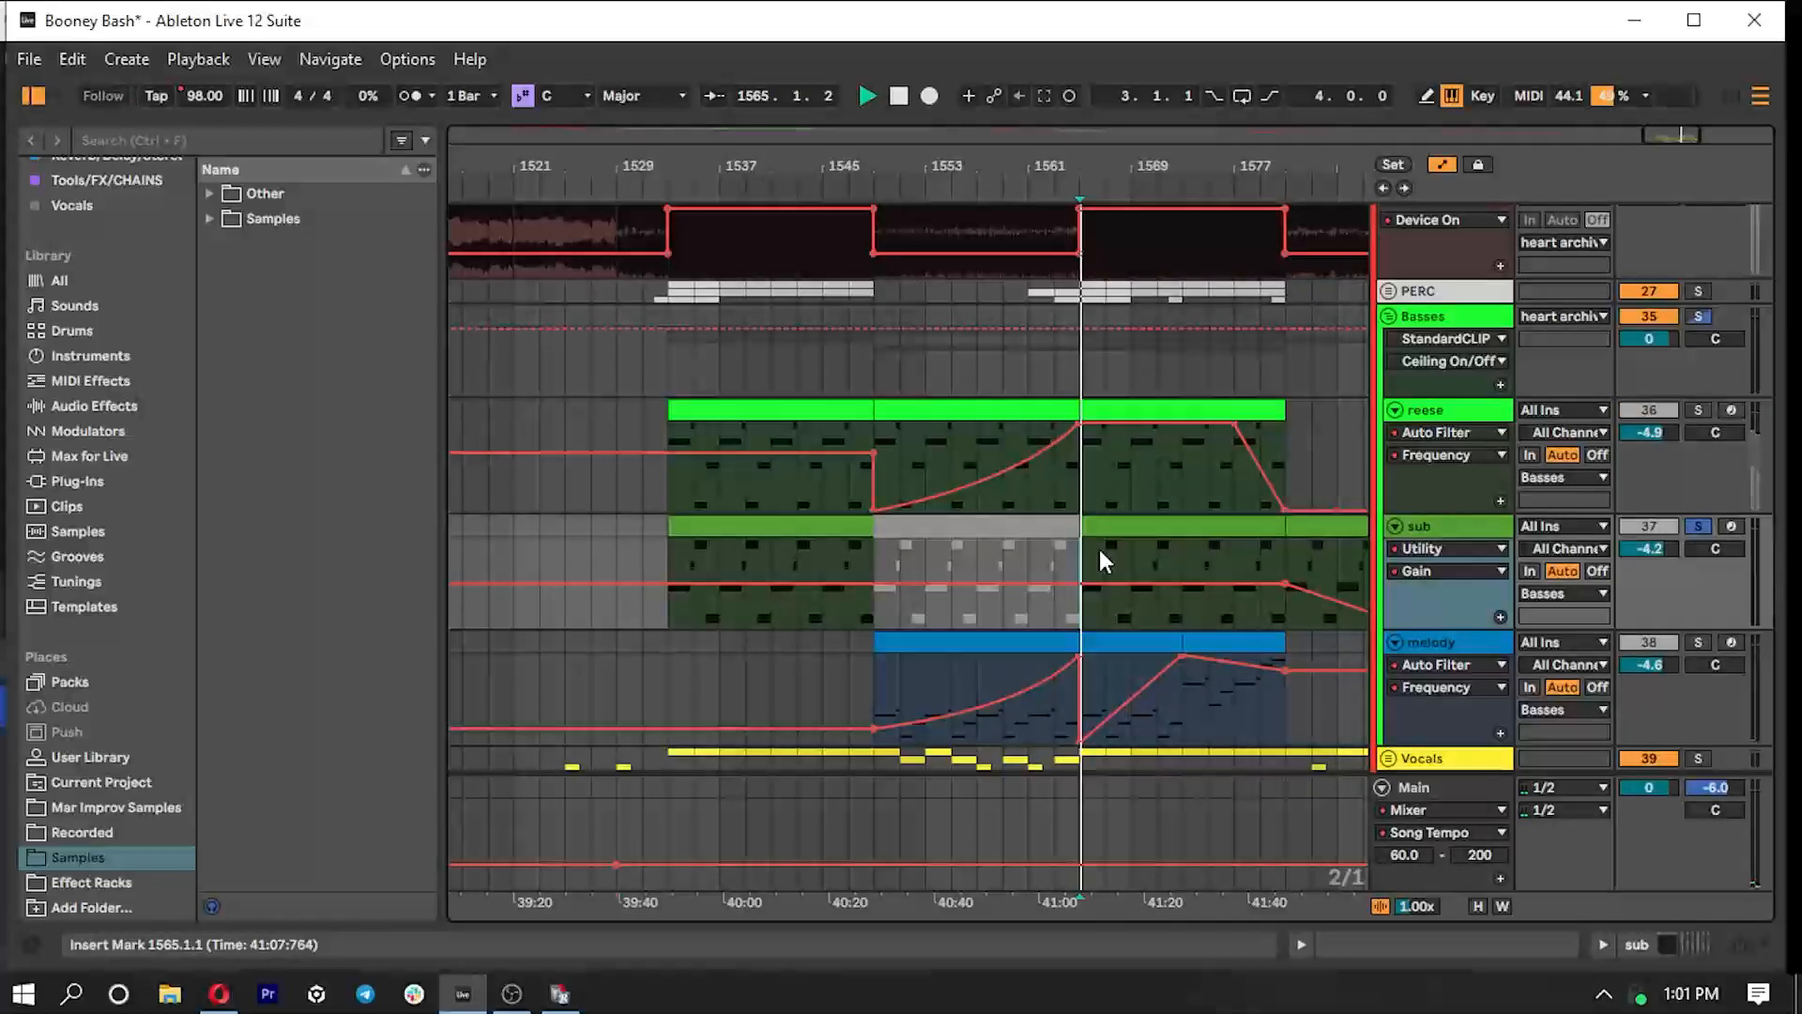
key(space)
key(space)
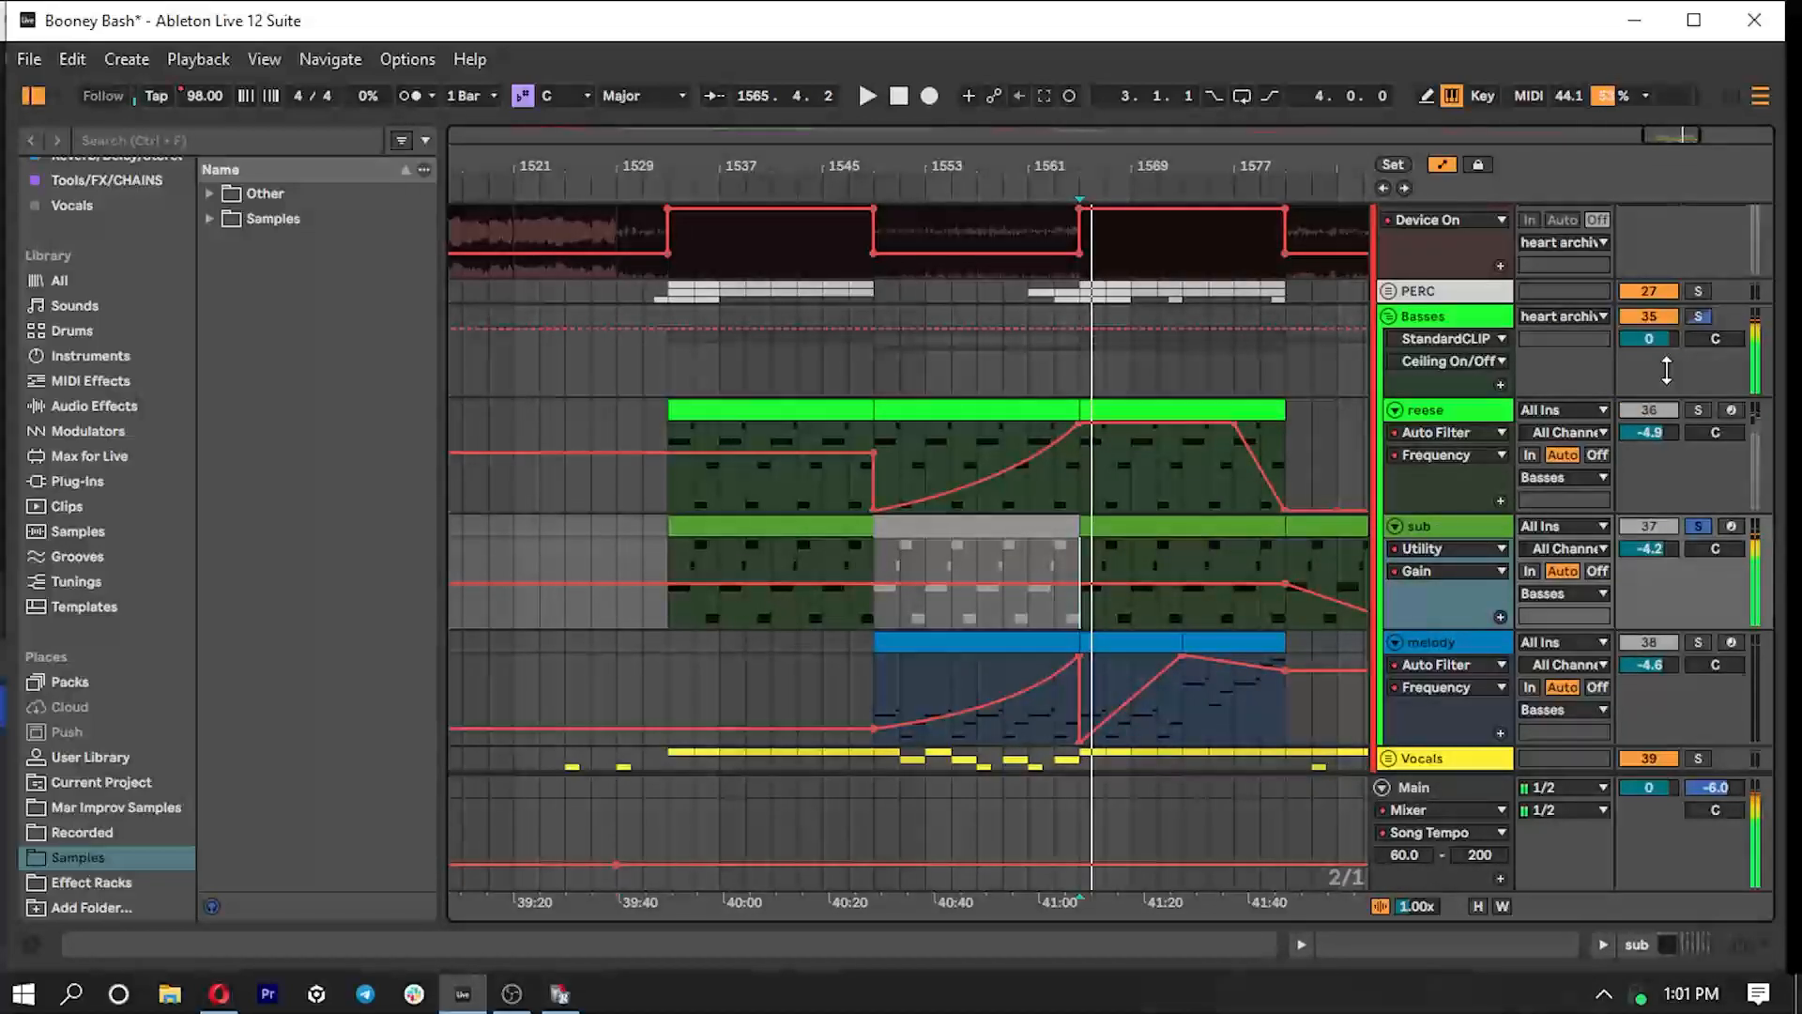
- Solo the whole Basses group and inspect the sidechain sources of the two Duck devices in its Melodic Sidechain Group
click(1704, 317)
click(1446, 323)
double_click(1445, 324)
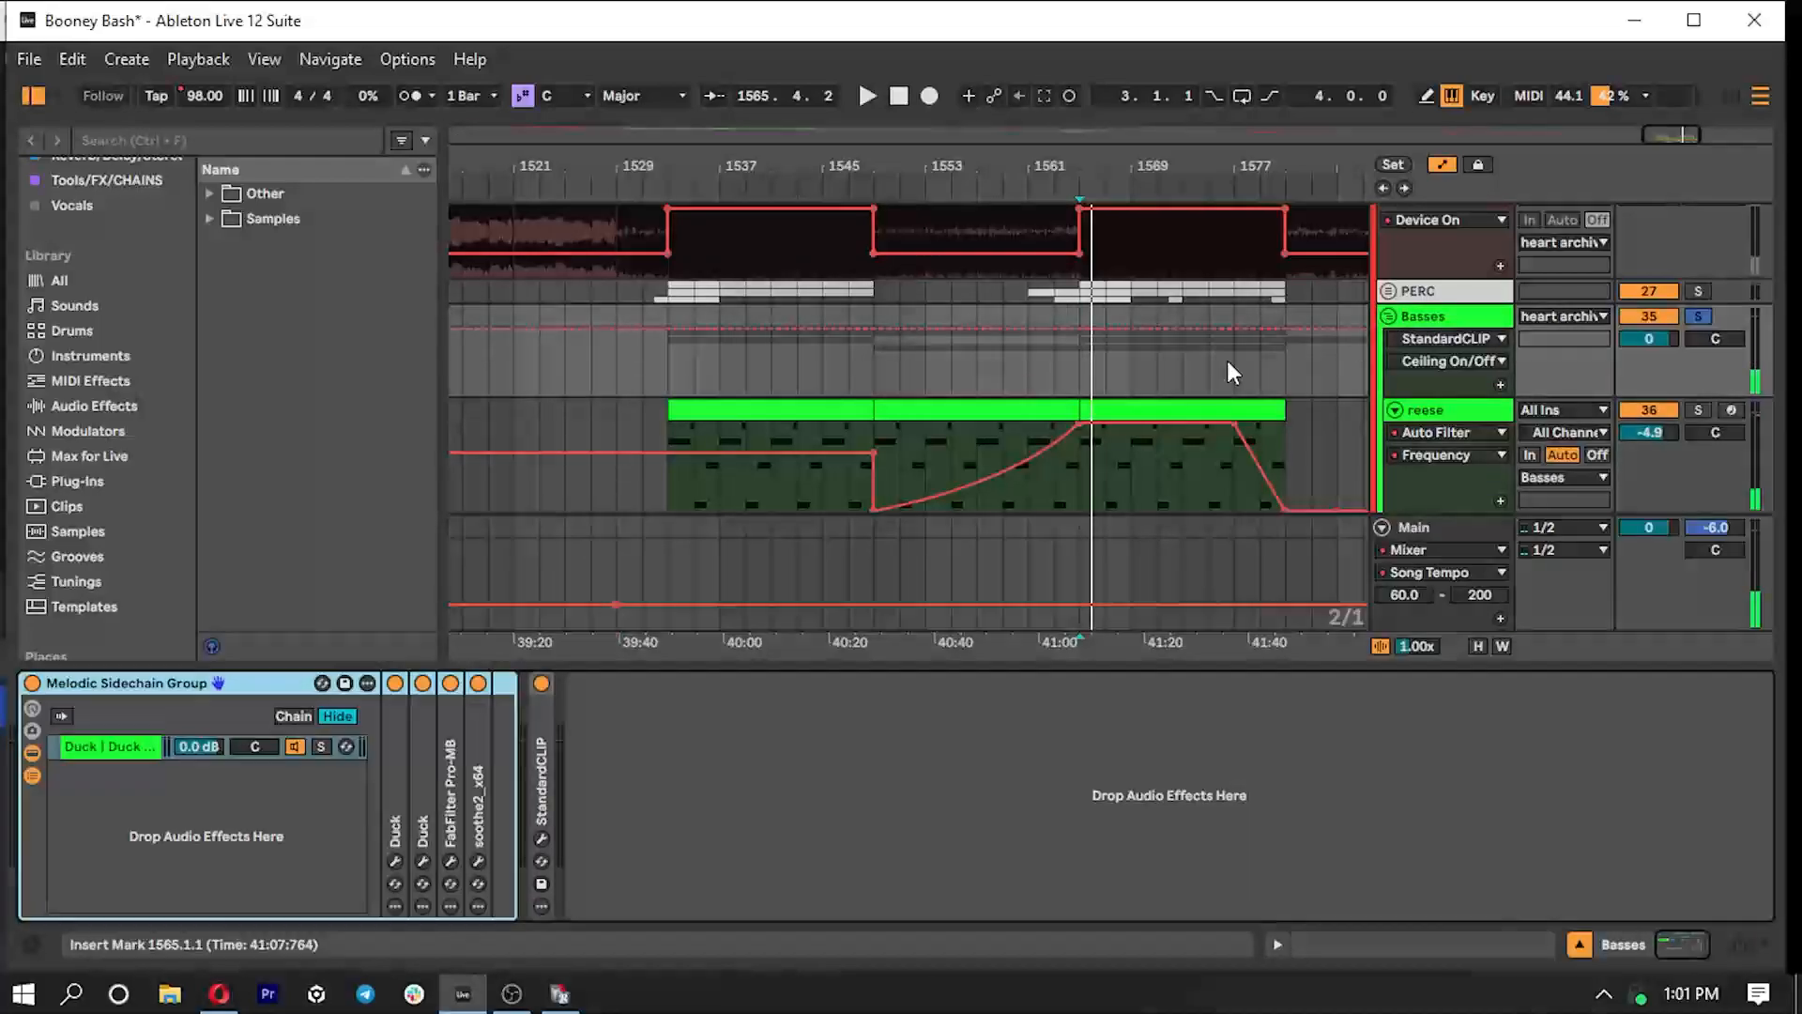
double_click(391, 792)
double_click(725, 764)
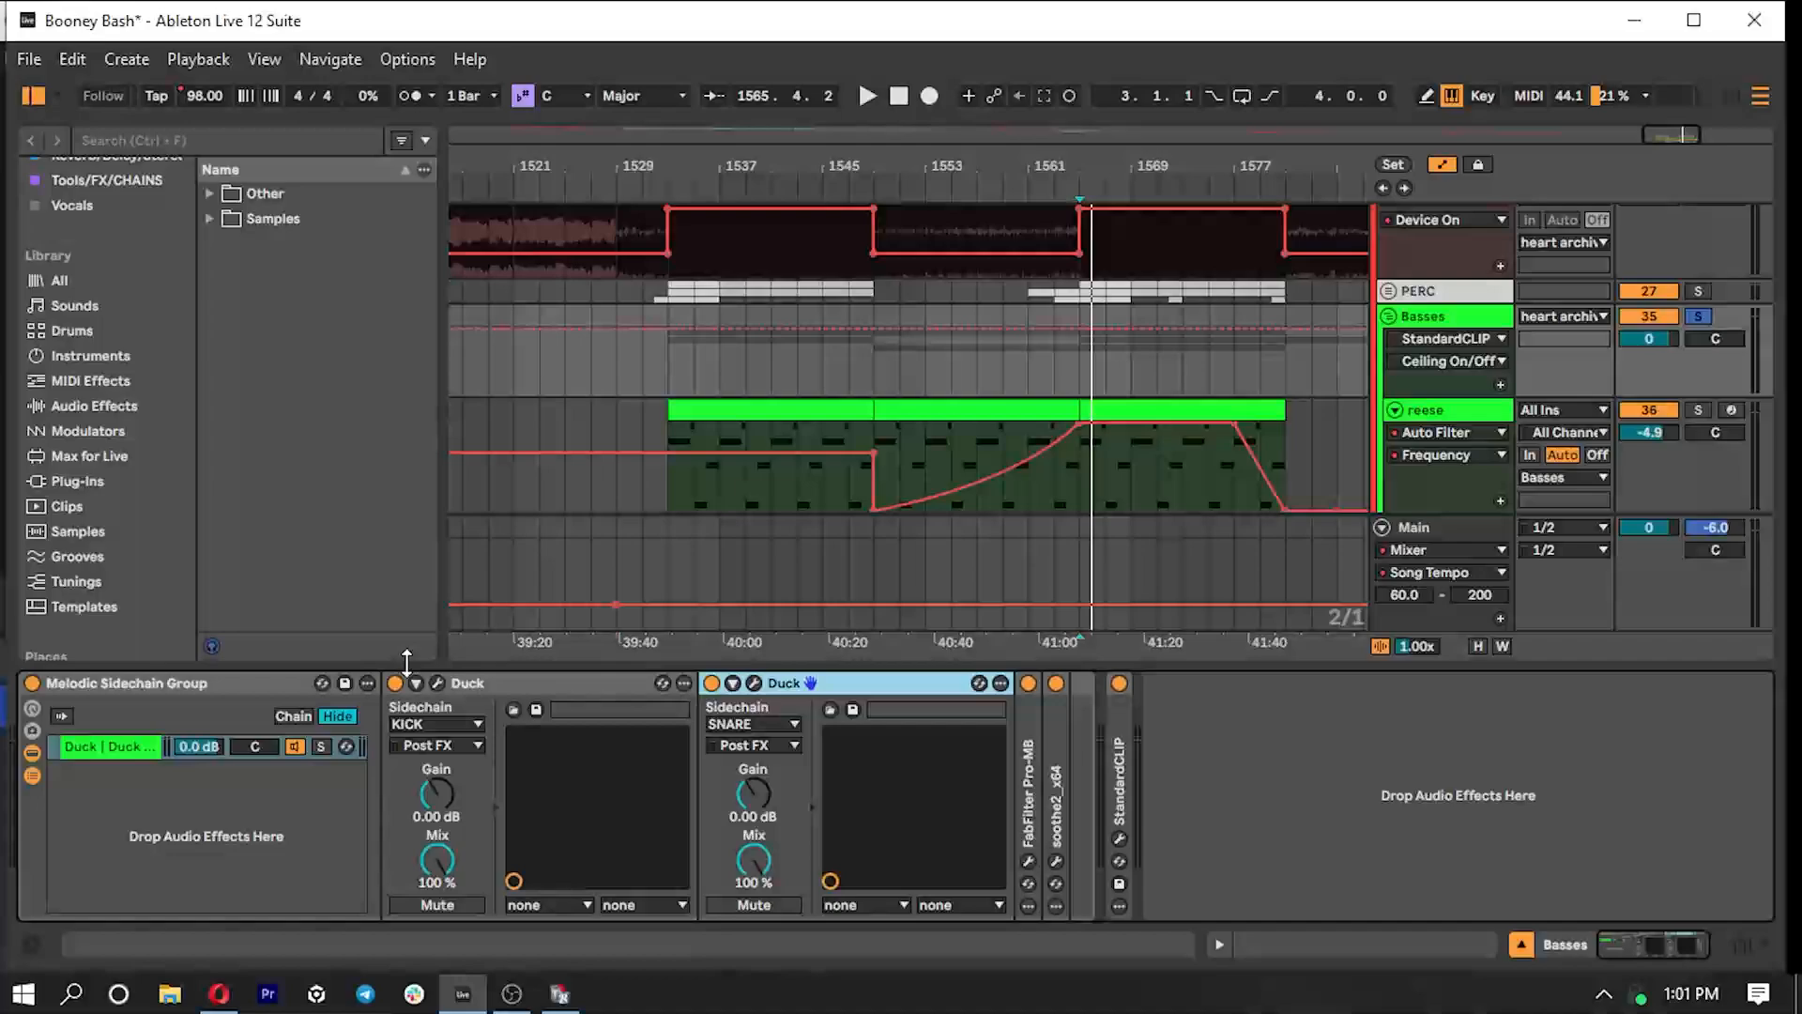
- Locate the SIDECHAIN tracks inside the PERC group and fold both Duck devices in the Basses chain
scroll(830, 385, up, 4)
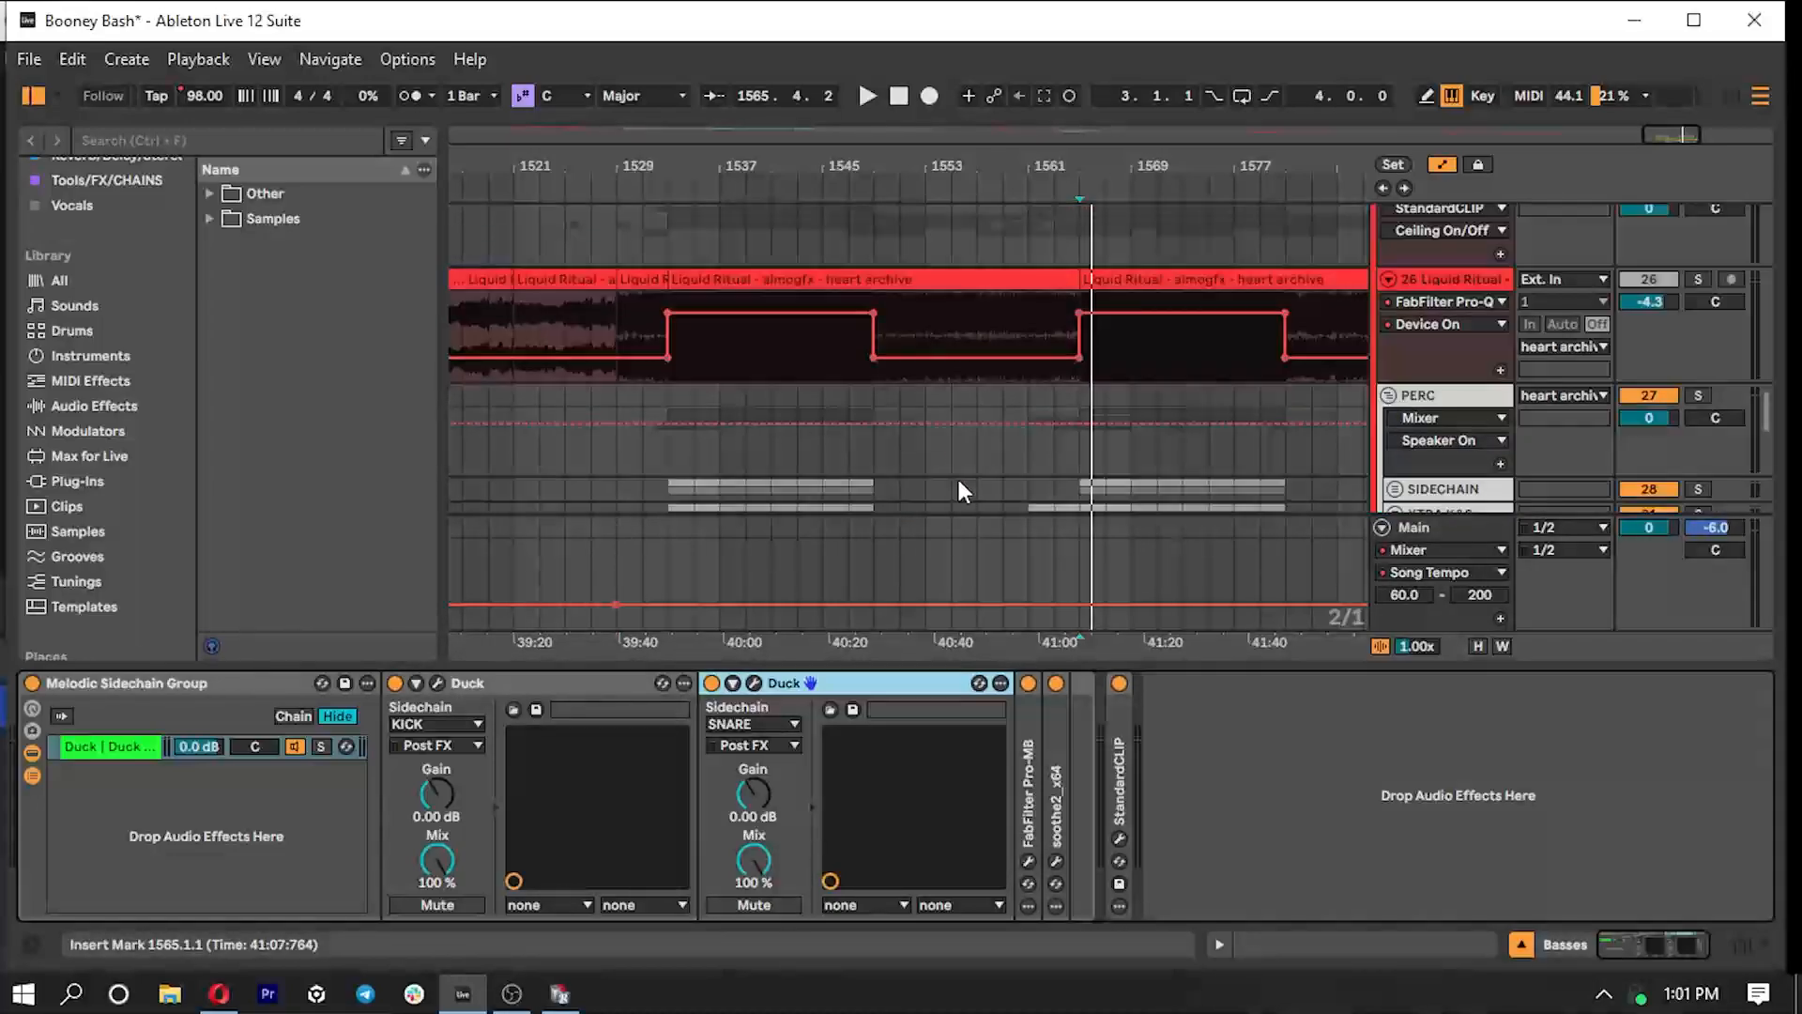
scroll(956, 475, down, 3)
double_click(881, 685)
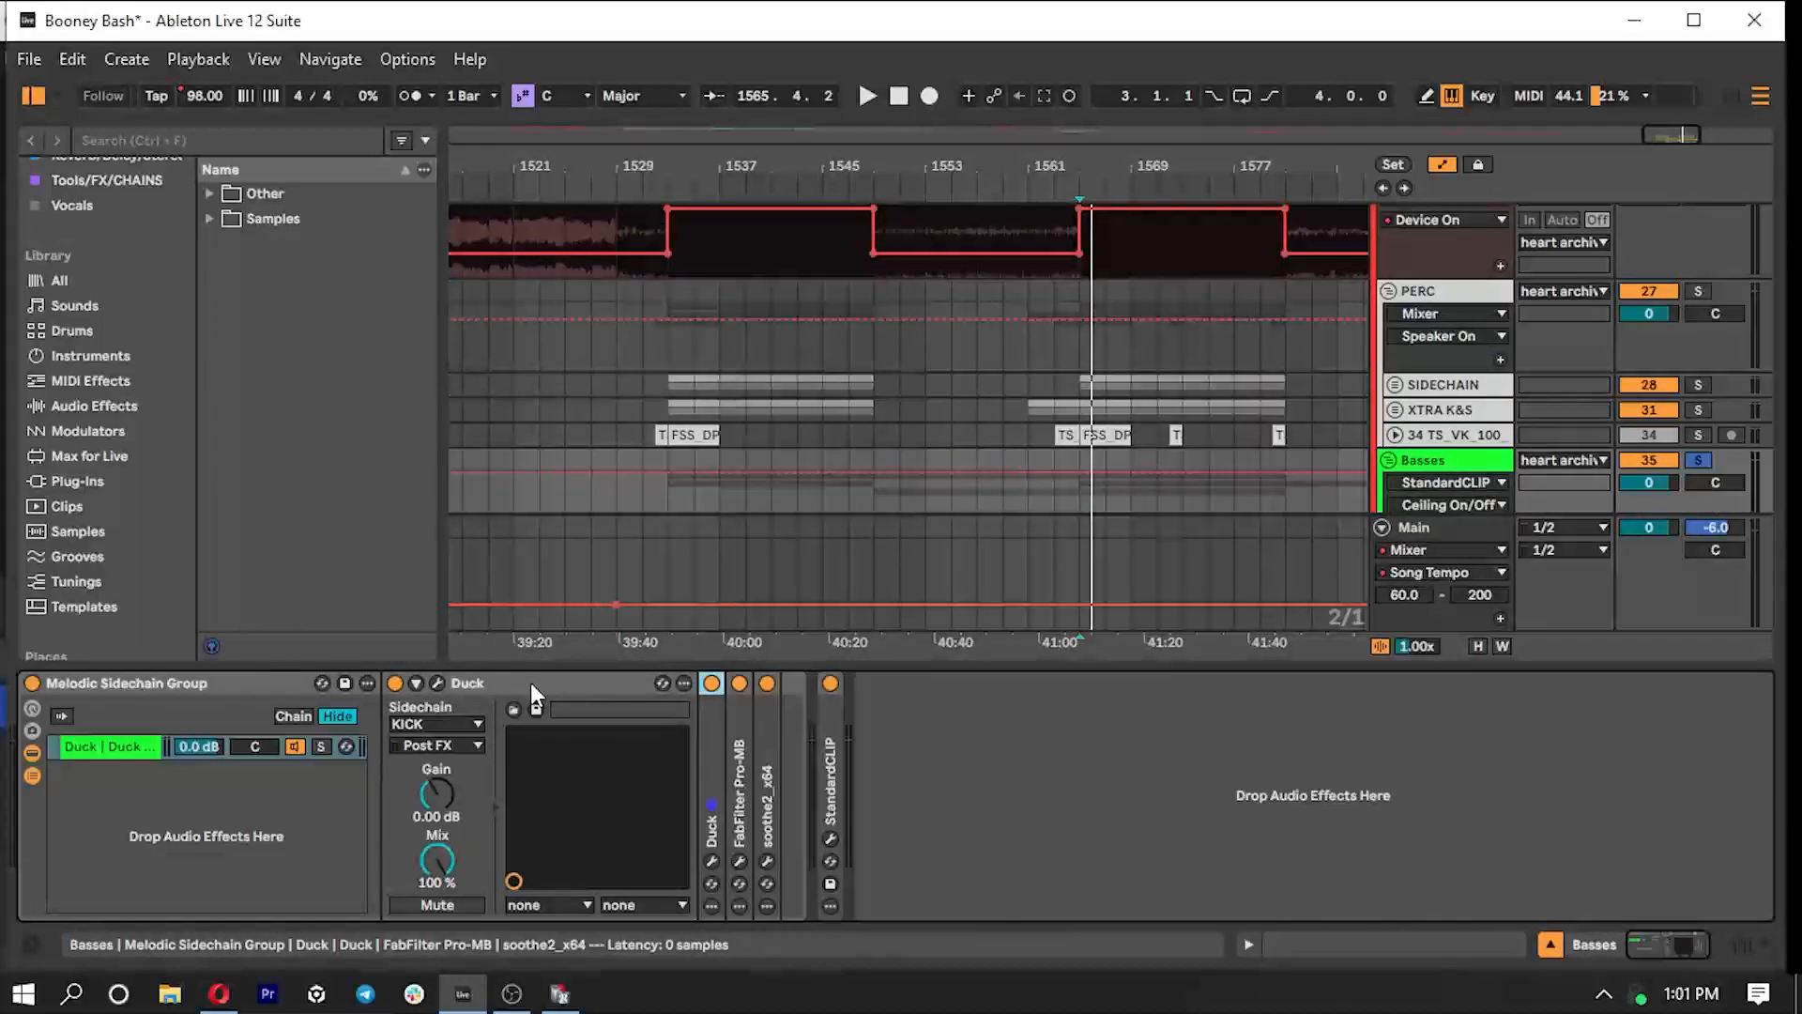
double_click(533, 684)
- Examine the drop's layout across the Liquid Ritual, PERC, sub, melody, Vocals and FX tracks, and hide the device view
scroll(829, 401, up, 4)
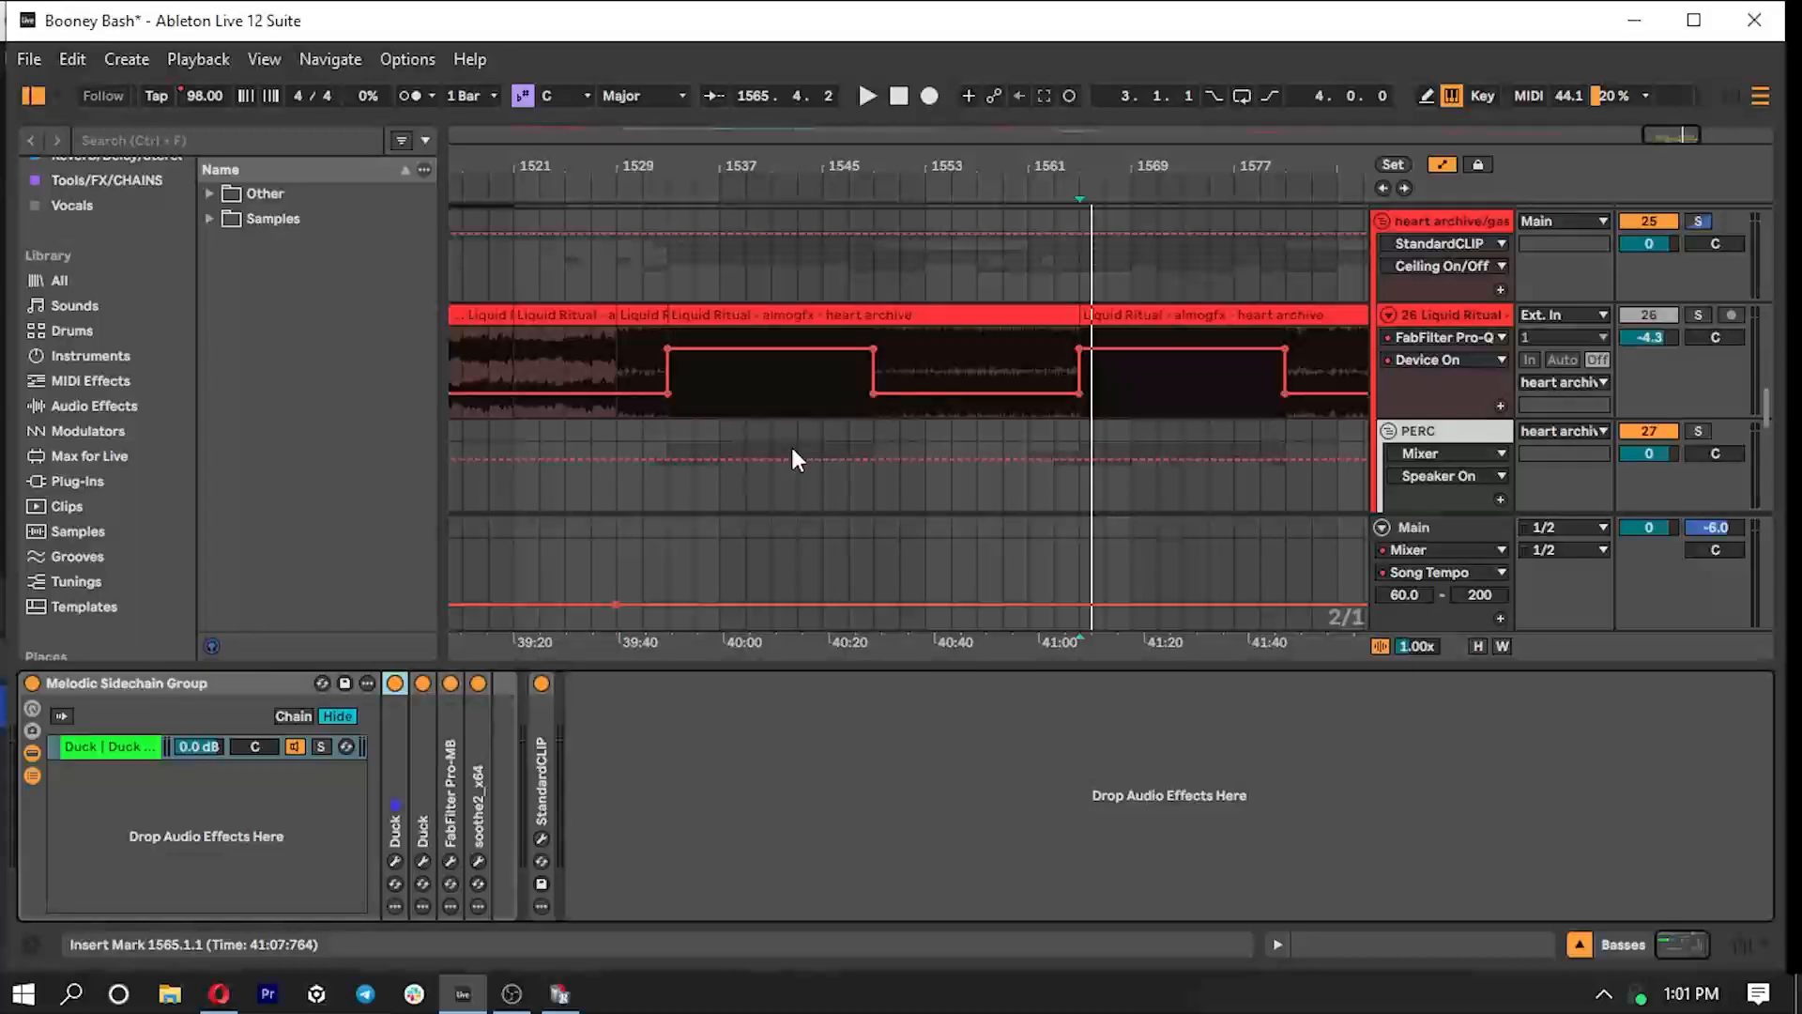
drag(1658, 143, 1655, 107)
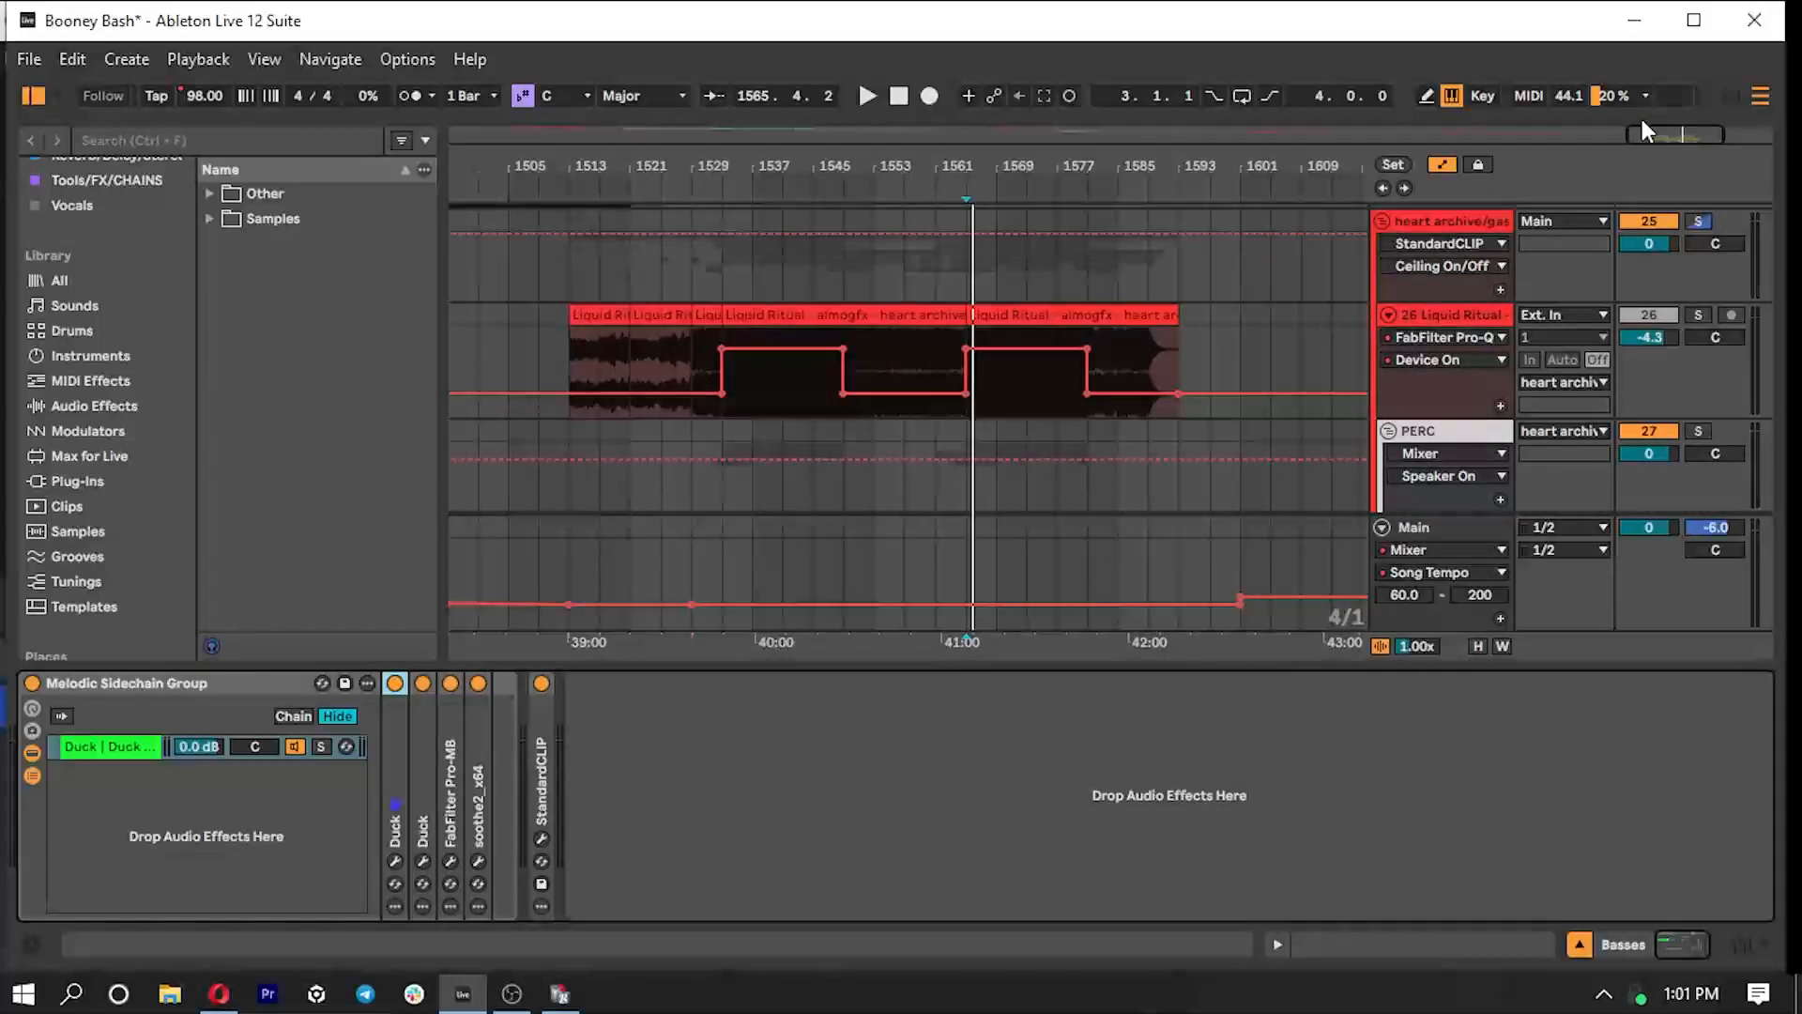
drag(1661, 134, 1661, 169)
scroll(791, 575, down, 3)
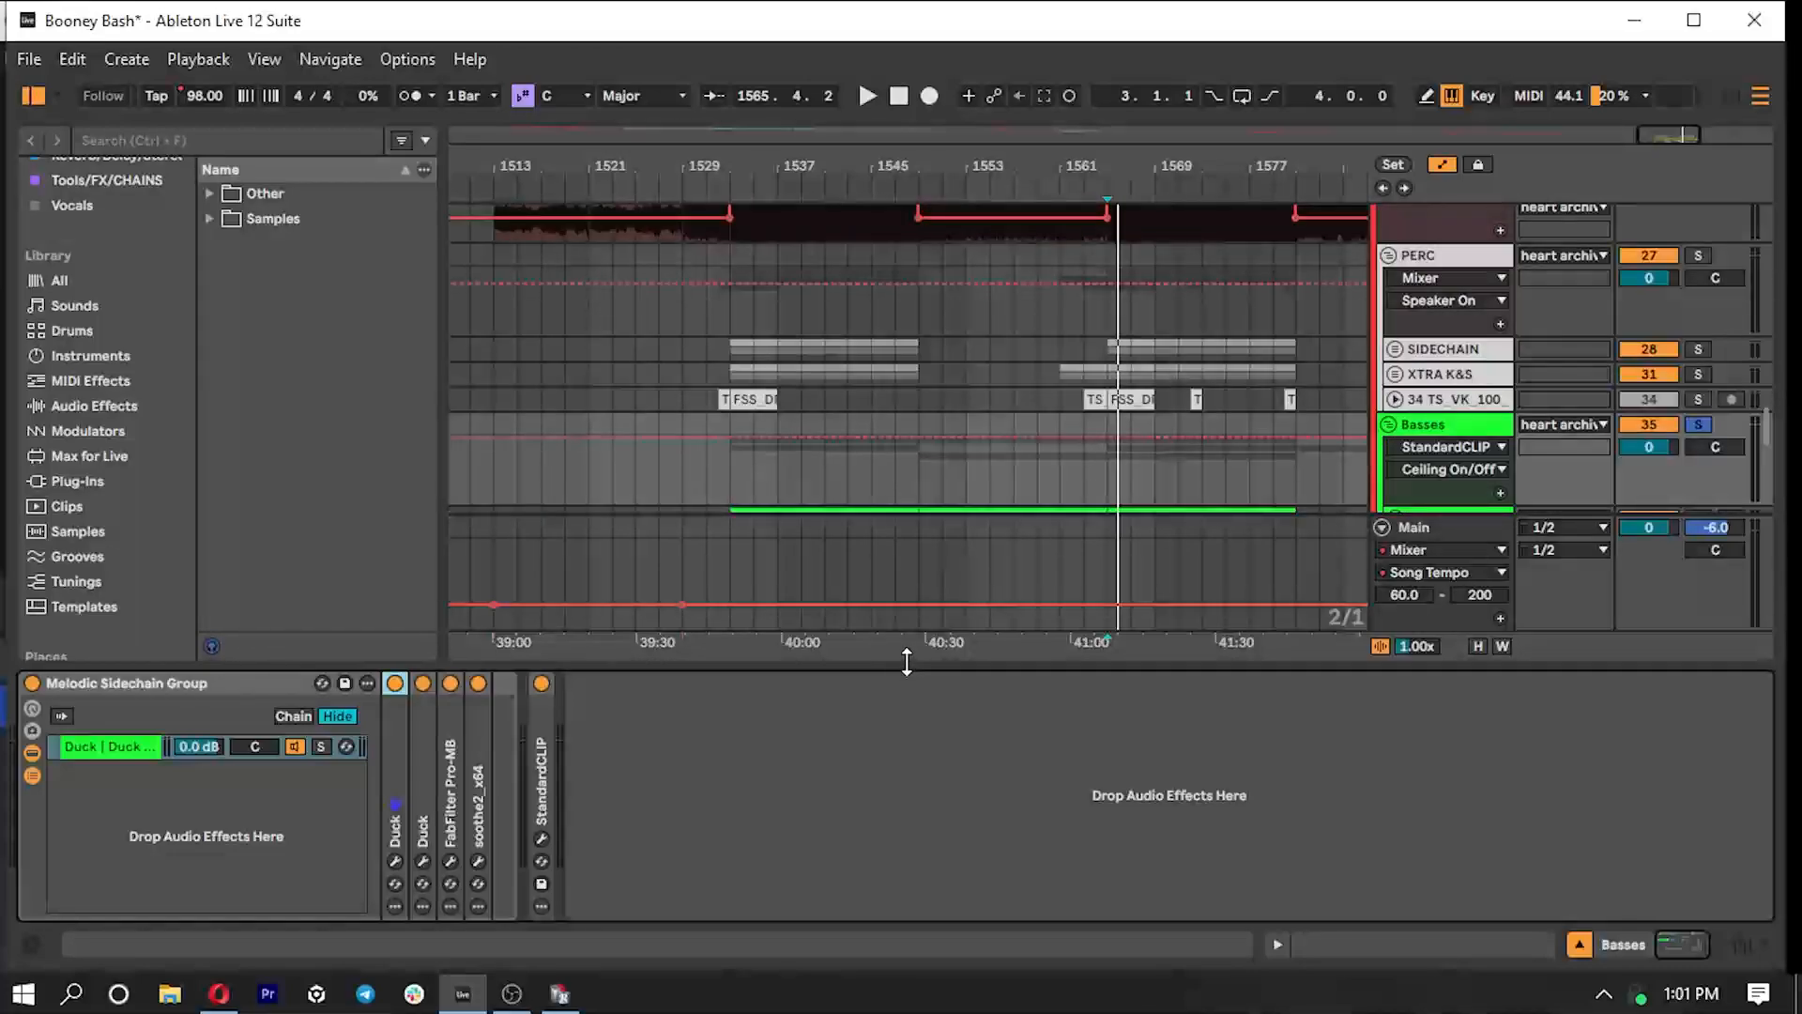
scroll(800, 482, up, 3)
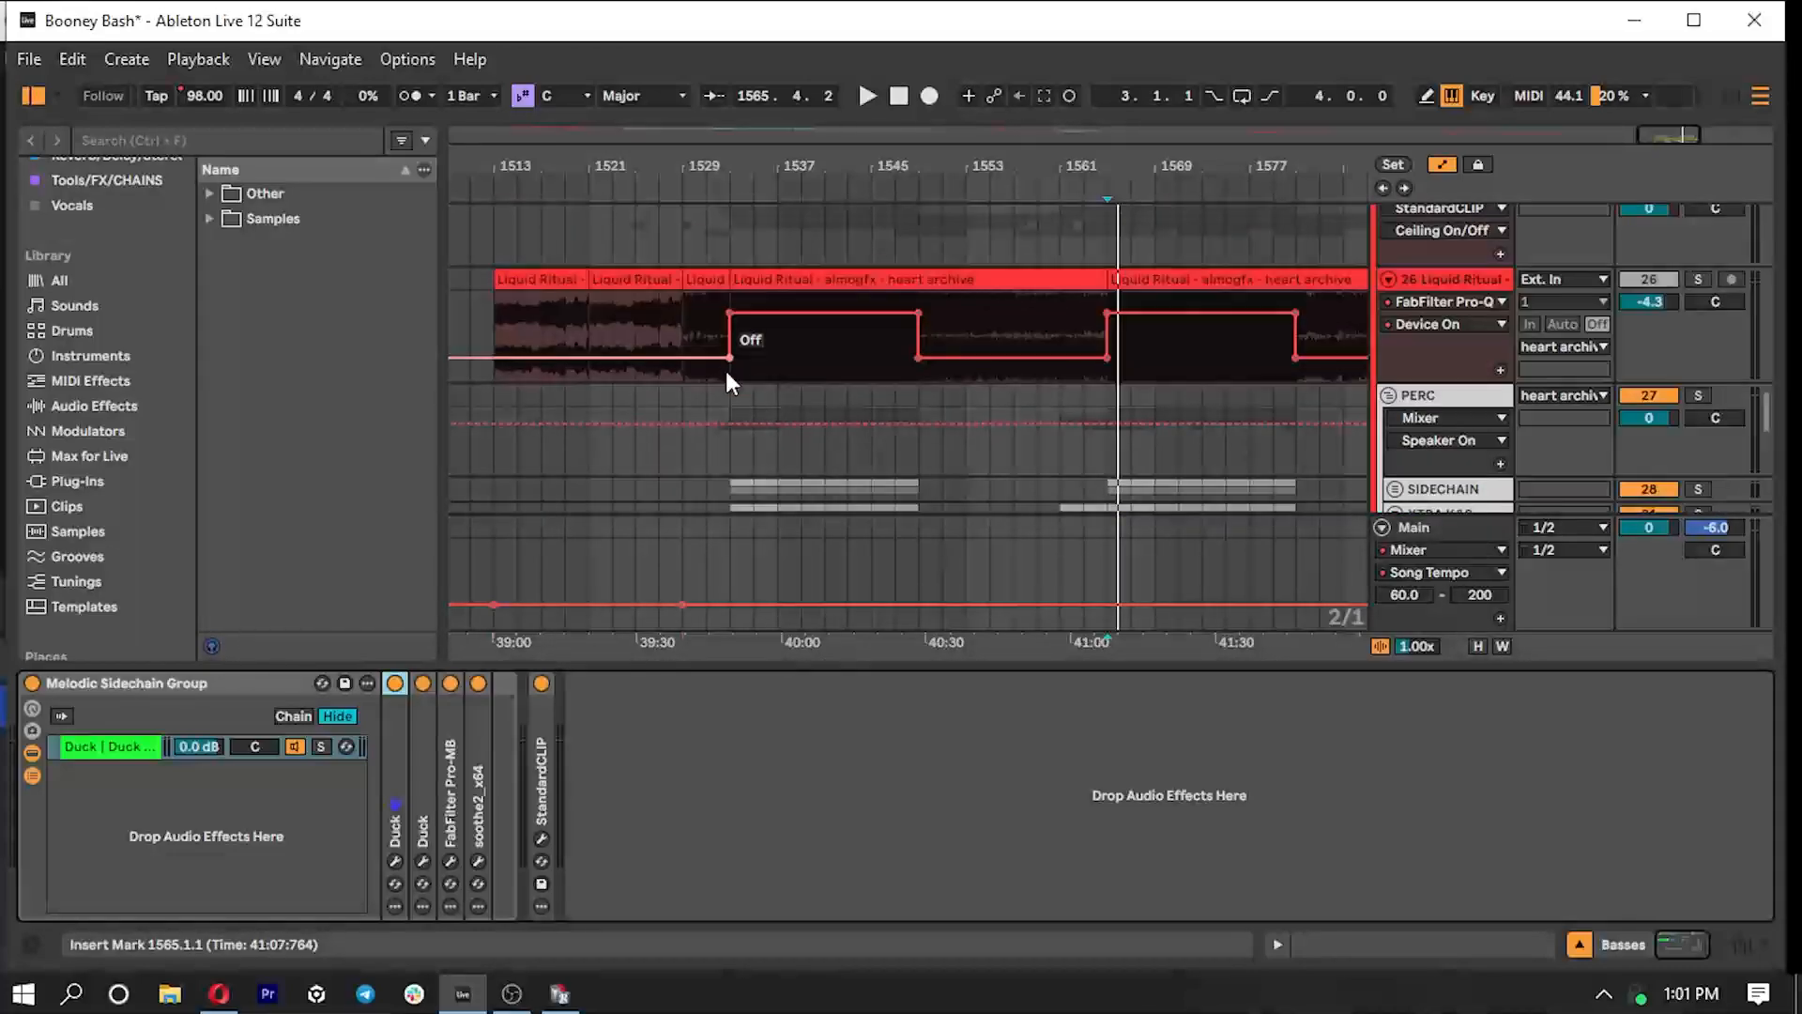
scroll(798, 394, down, 5)
click(889, 420)
scroll(901, 427, down, 6)
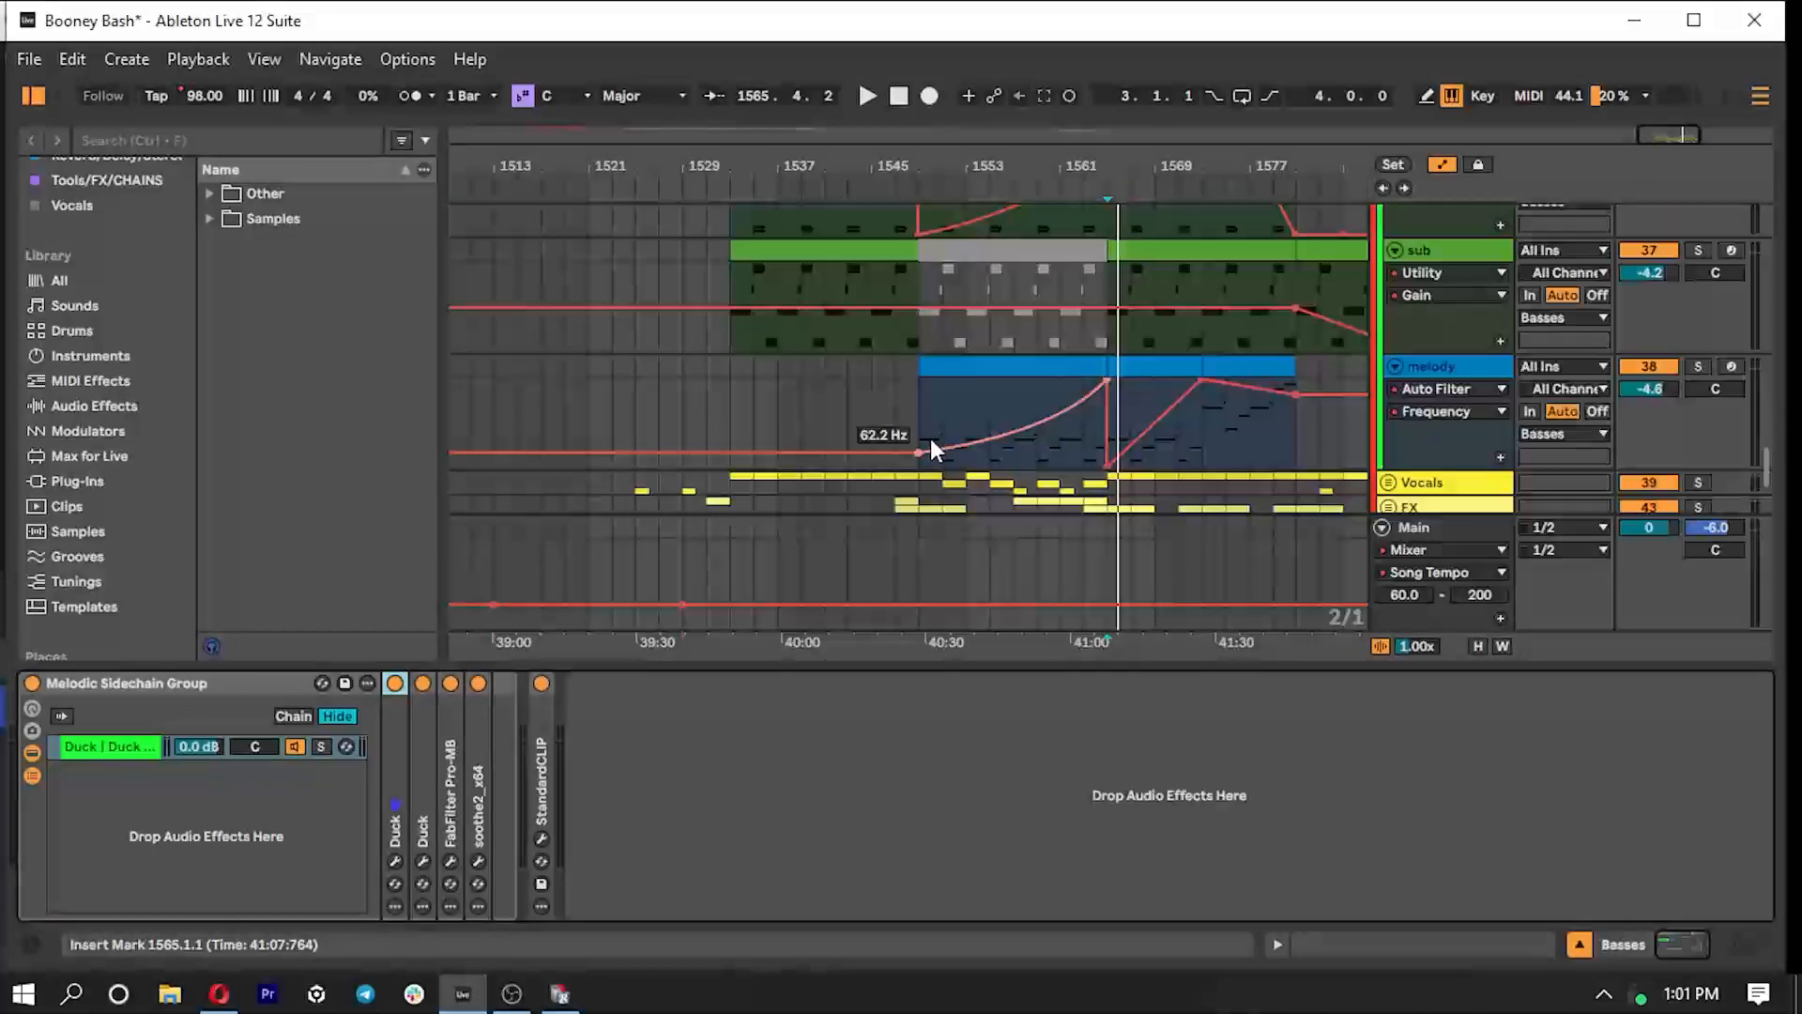
scroll(983, 436, down, 1)
drag(1269, 667, 1139, 1001)
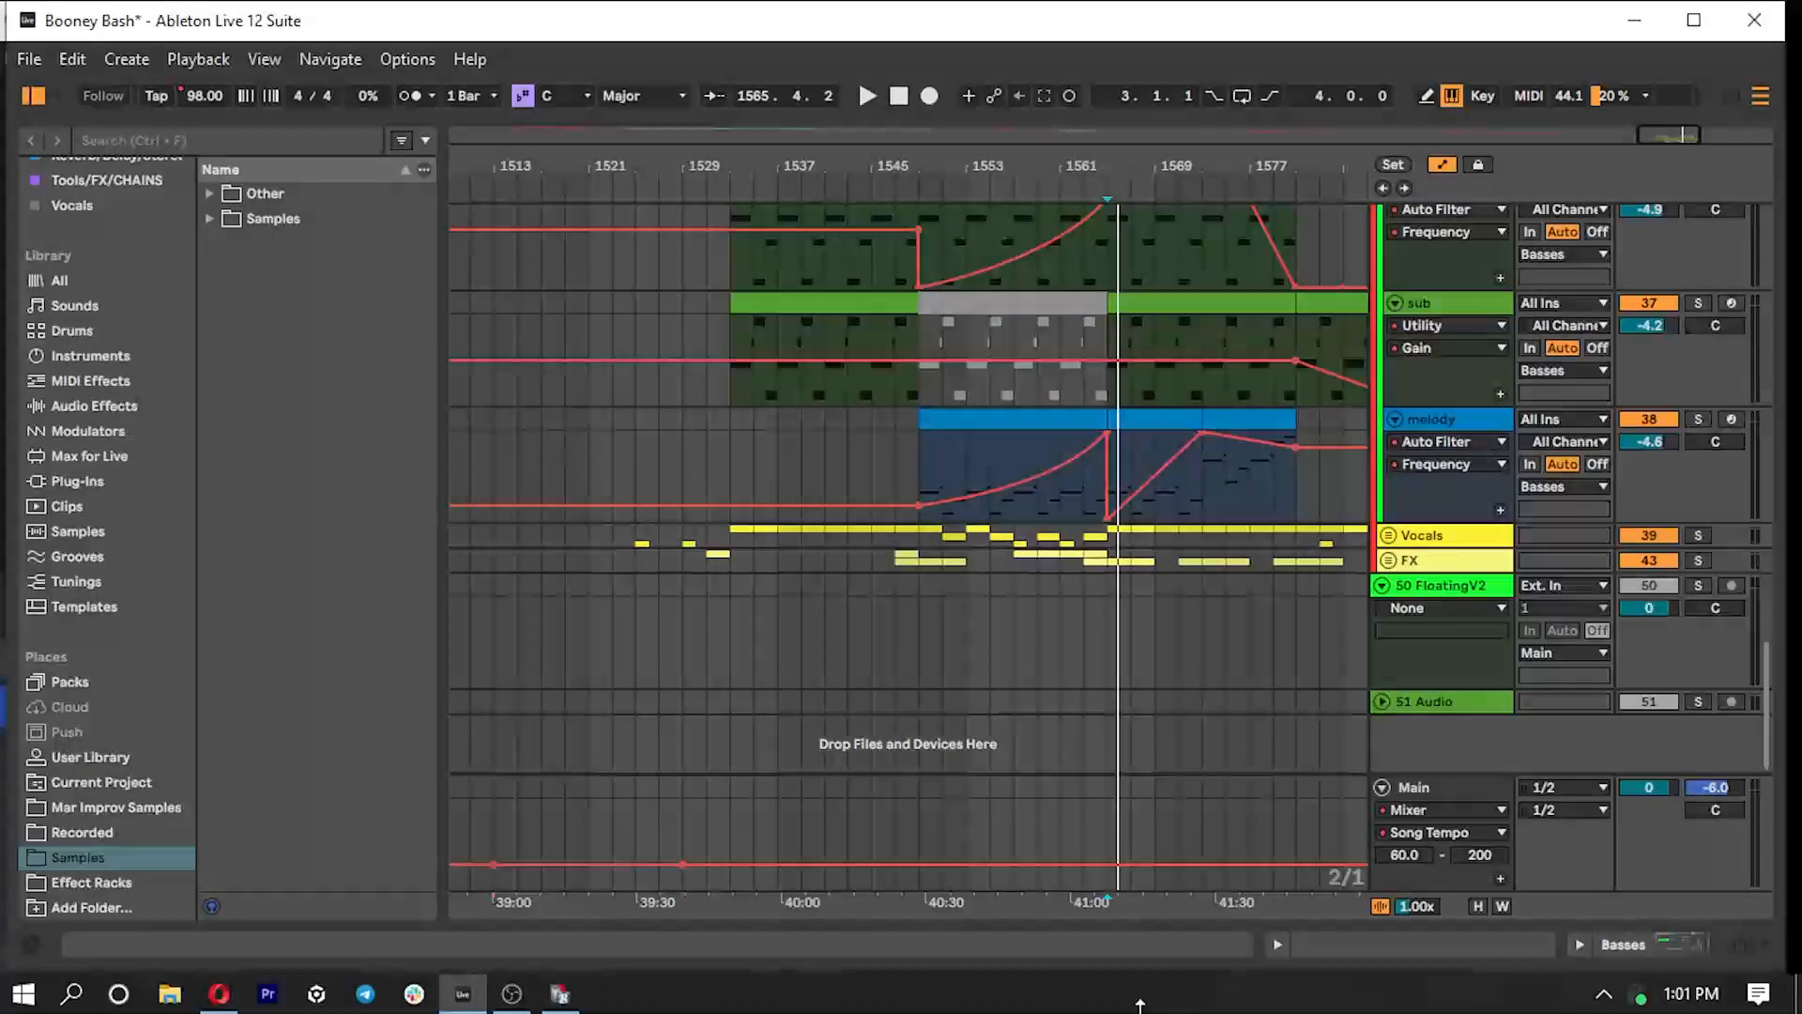
- Unfold the FX group with its Square Risers subgroup and look over the riser tracks
click(1389, 561)
scroll(890, 680, down, 1)
scroll(938, 672, down, 8)
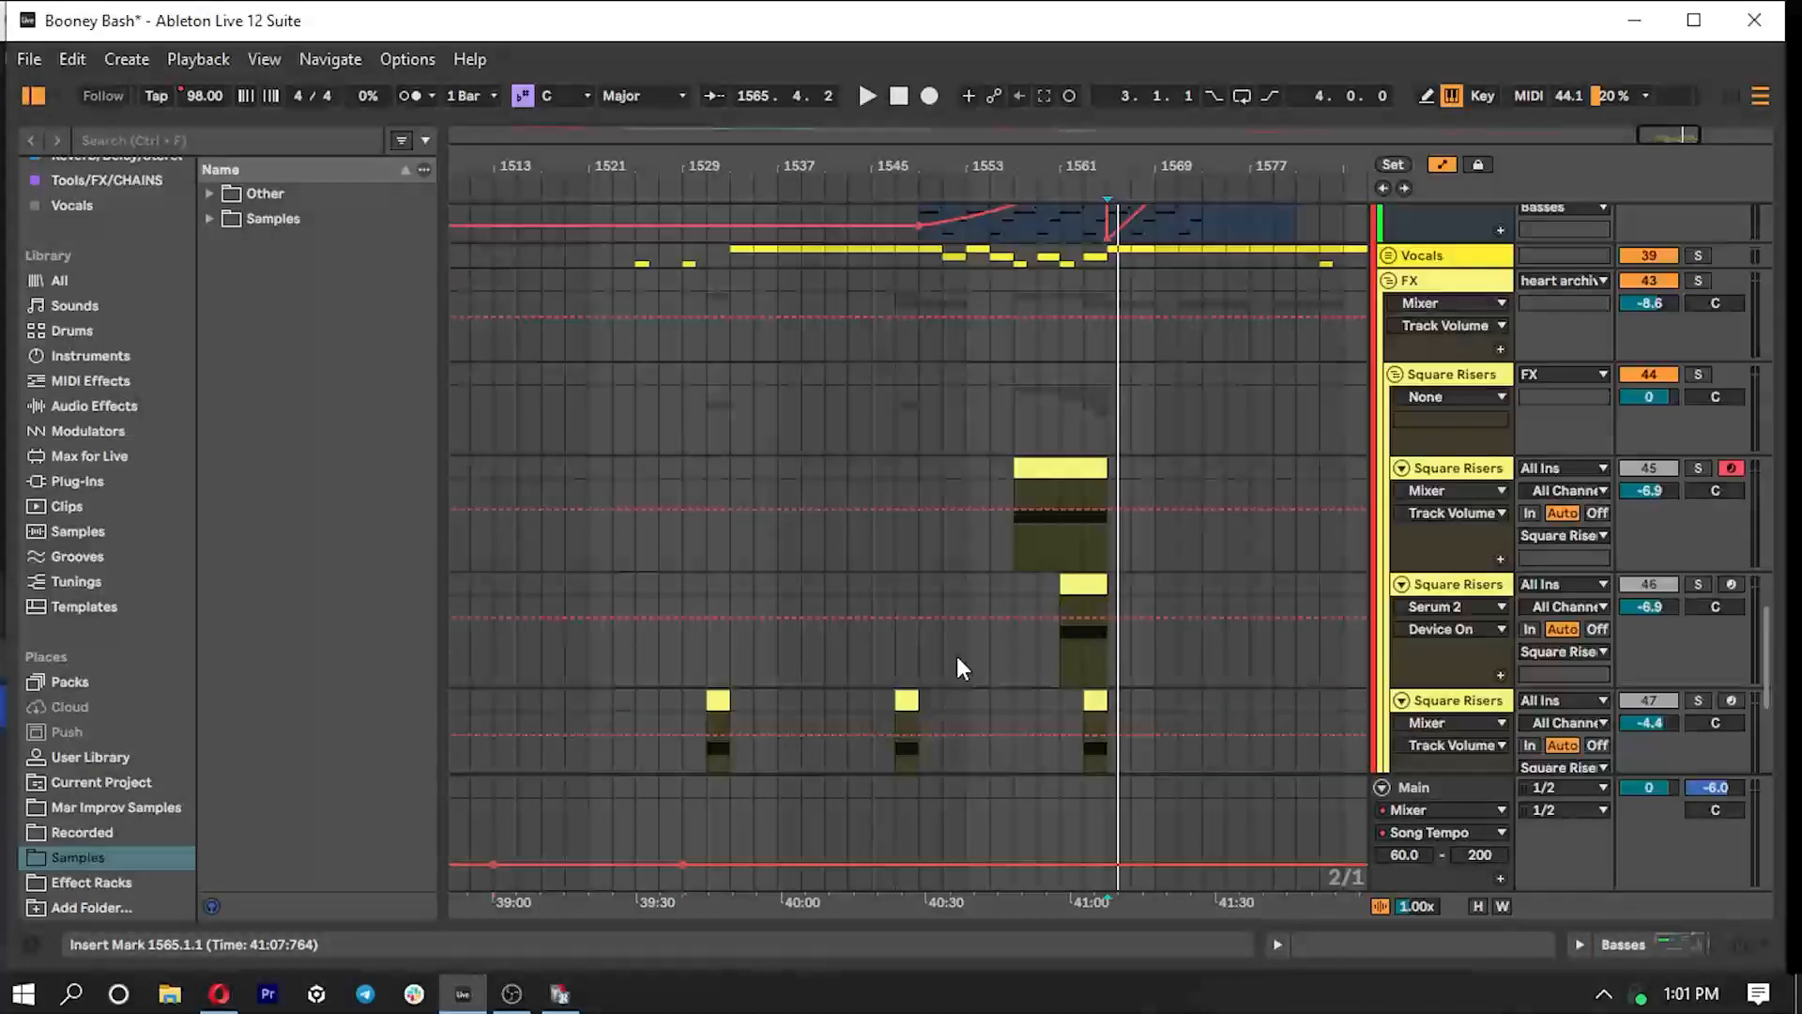
click(1395, 651)
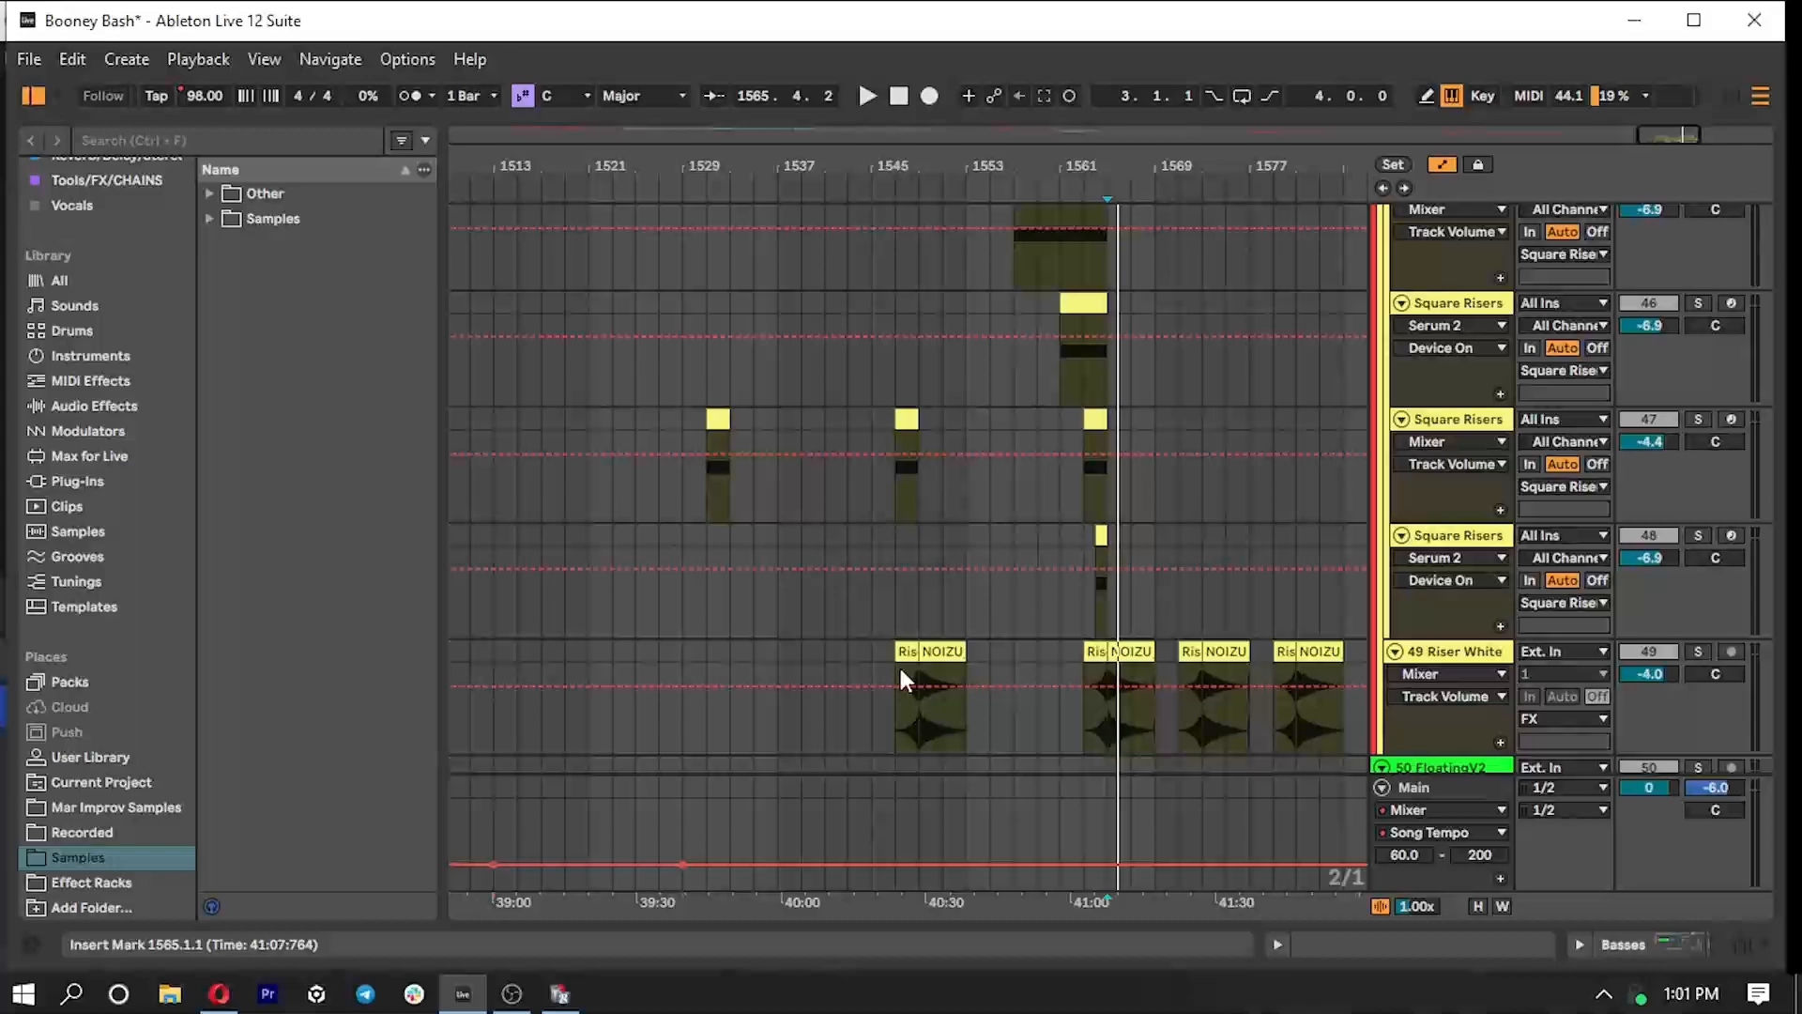
scroll(1275, 653, up, 4)
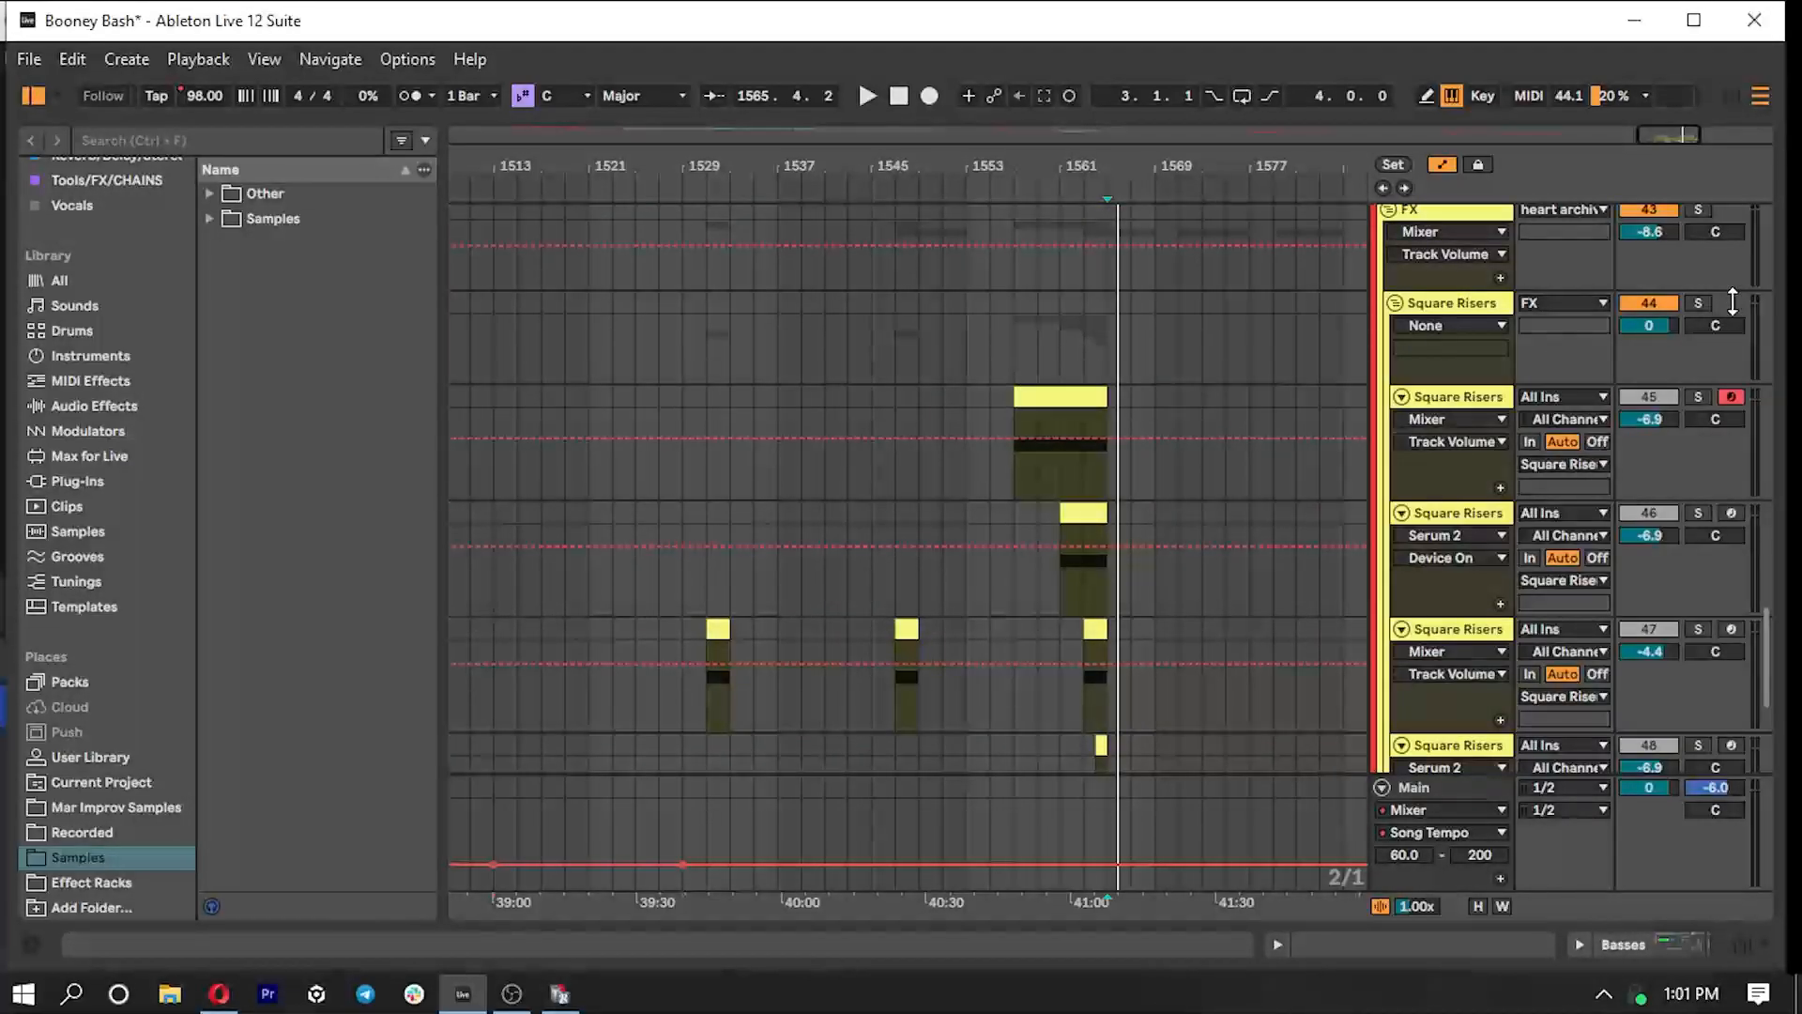
- Solo the Square Risers group and play it from bar 1557
click(1698, 304)
click(1012, 465)
key(space)
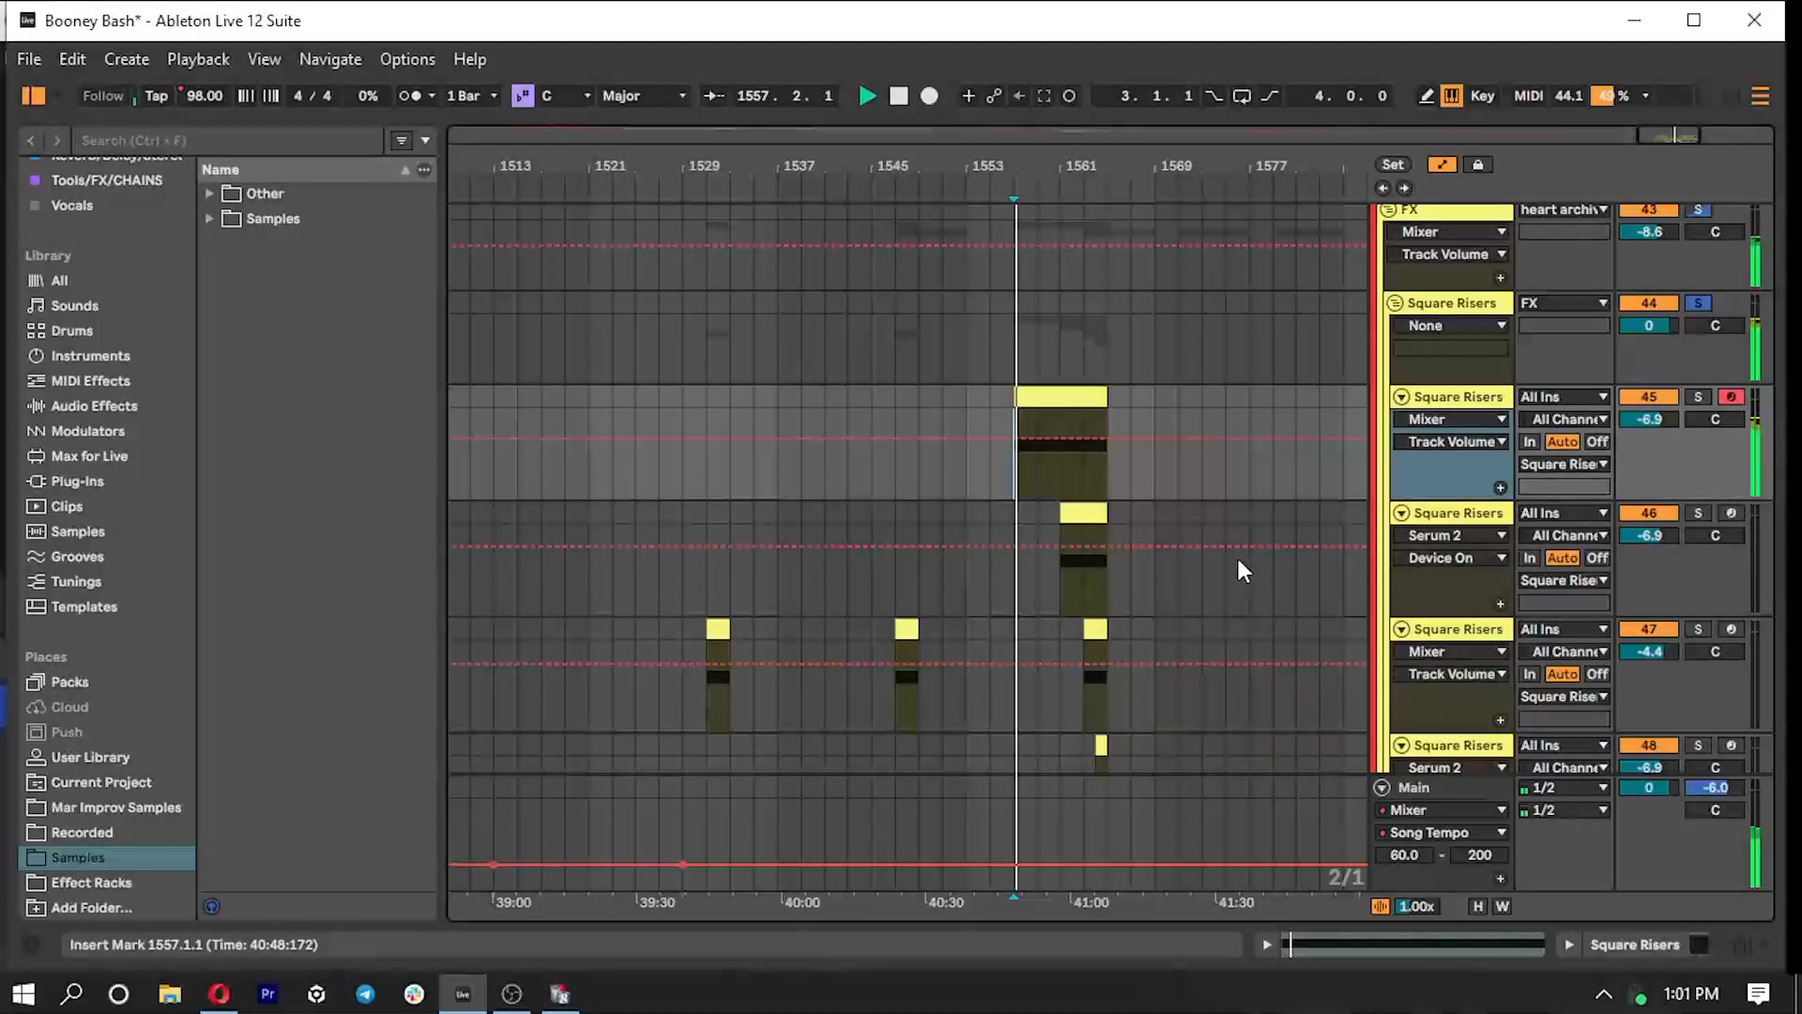
- Show the devices of the first Square Risers track and inspect the oscillator setup in its Serum 2 plug-in
click(1453, 399)
double_click(1453, 398)
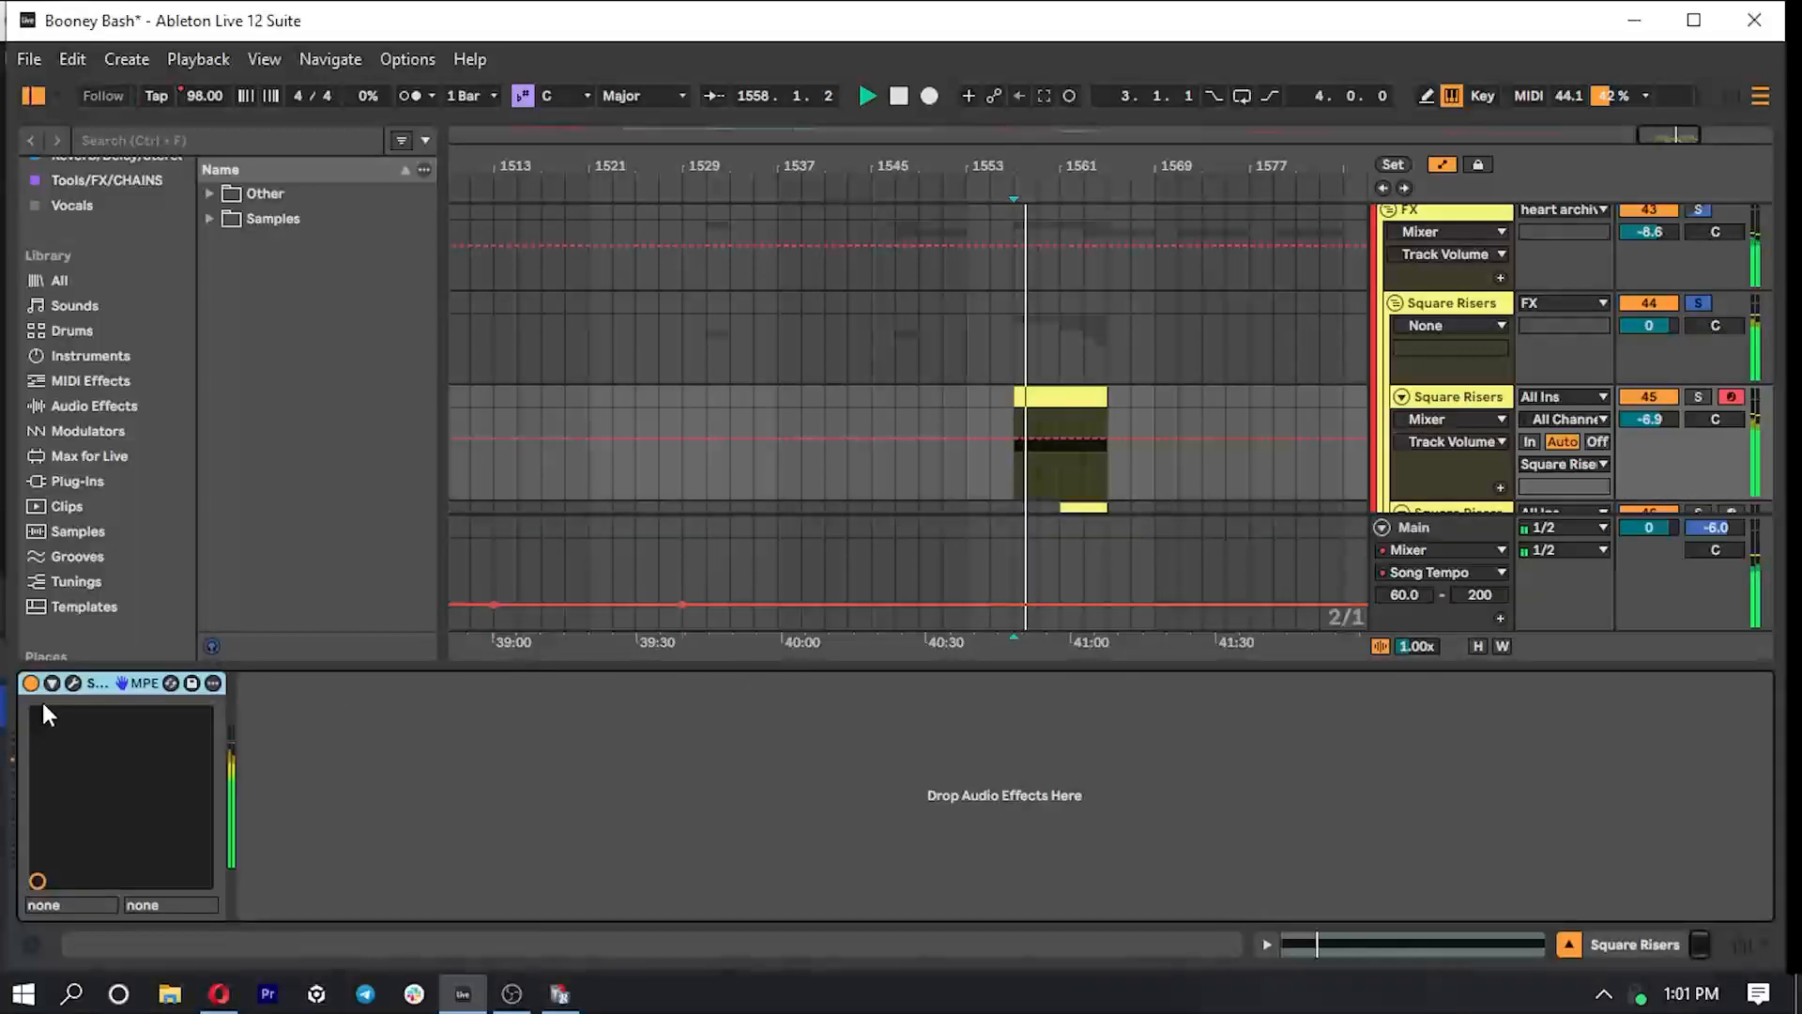
click(74, 684)
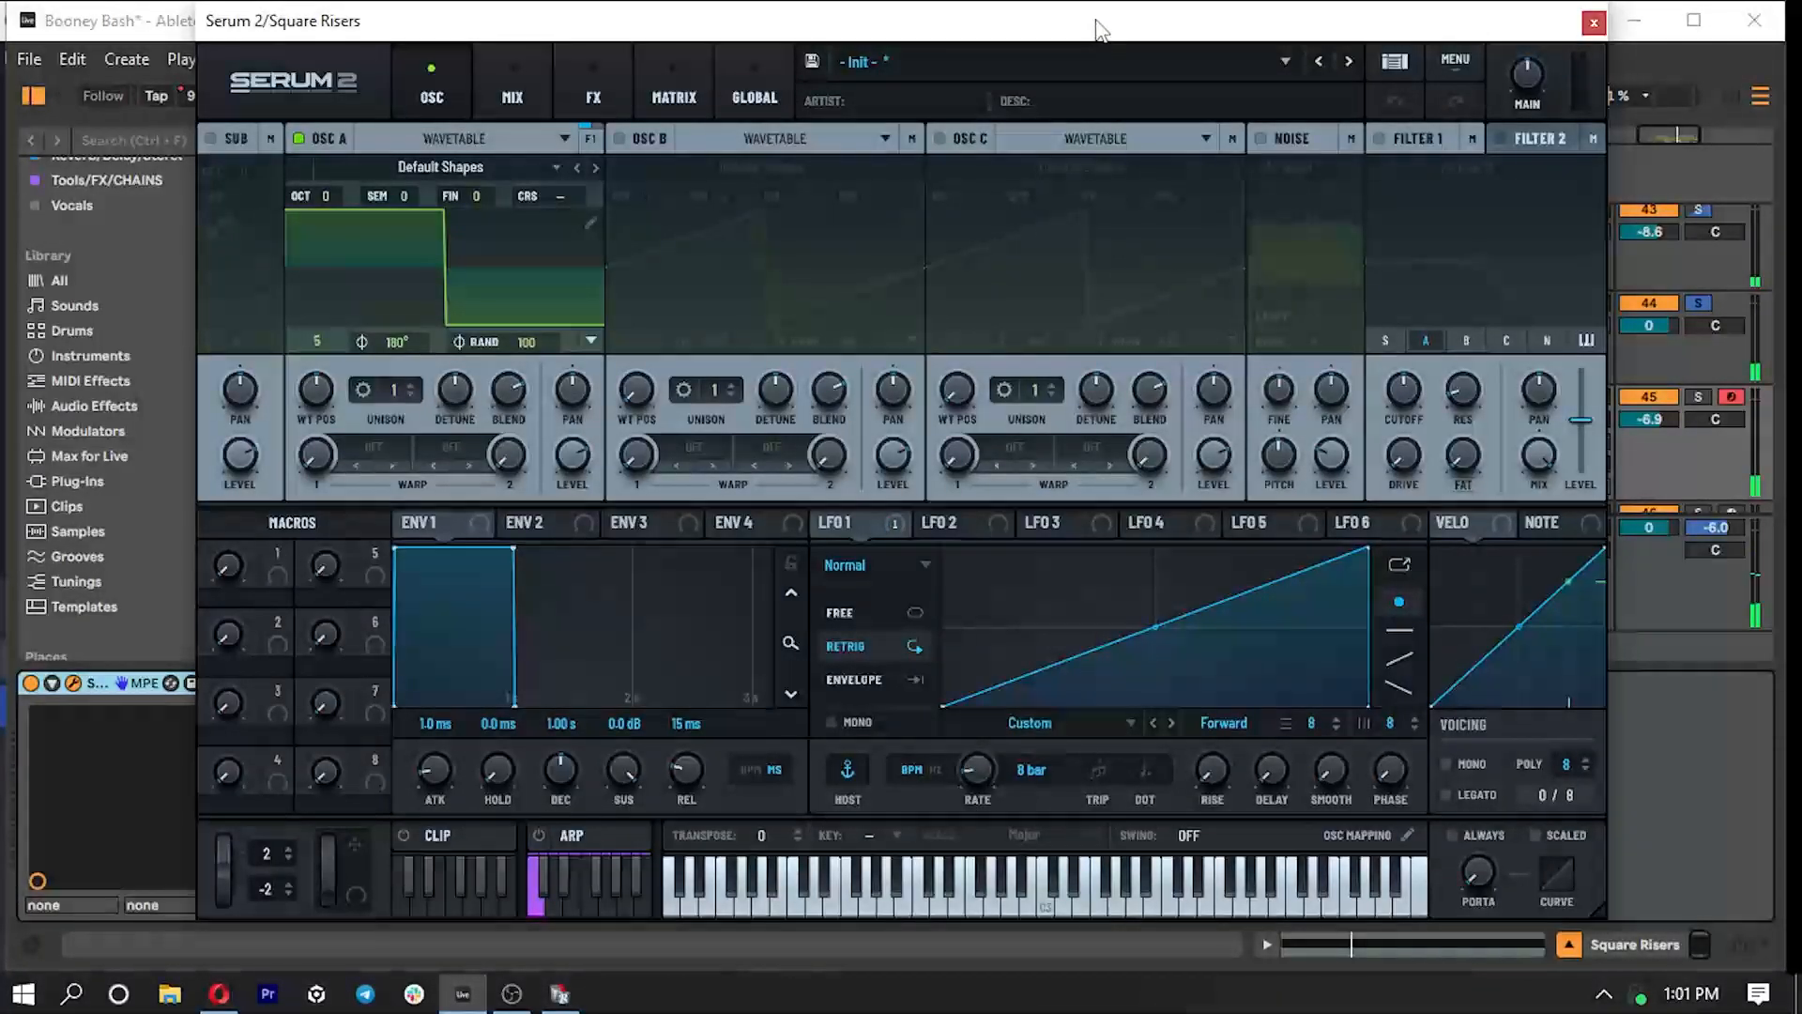
drag(1101, 24, 1085, 36)
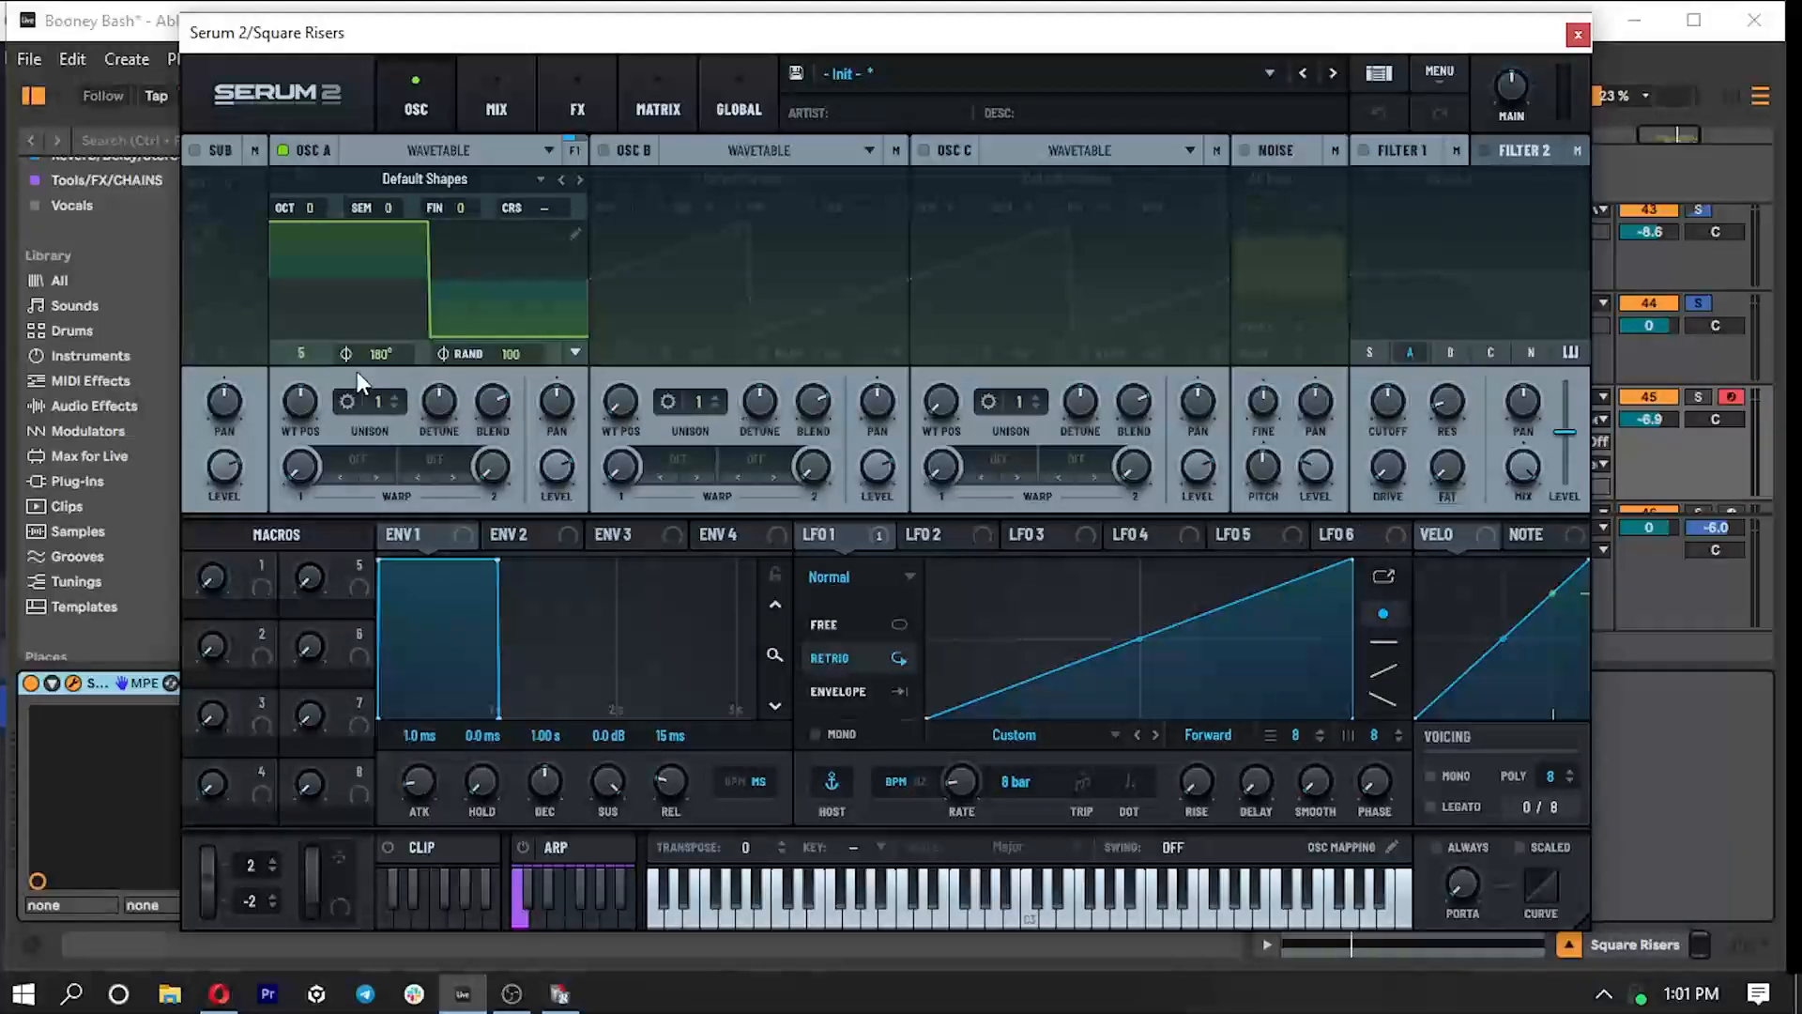
- Inspect Serum 2's modulation matrix, including the destination options for LFO 1, and close the plug-in
click(653, 87)
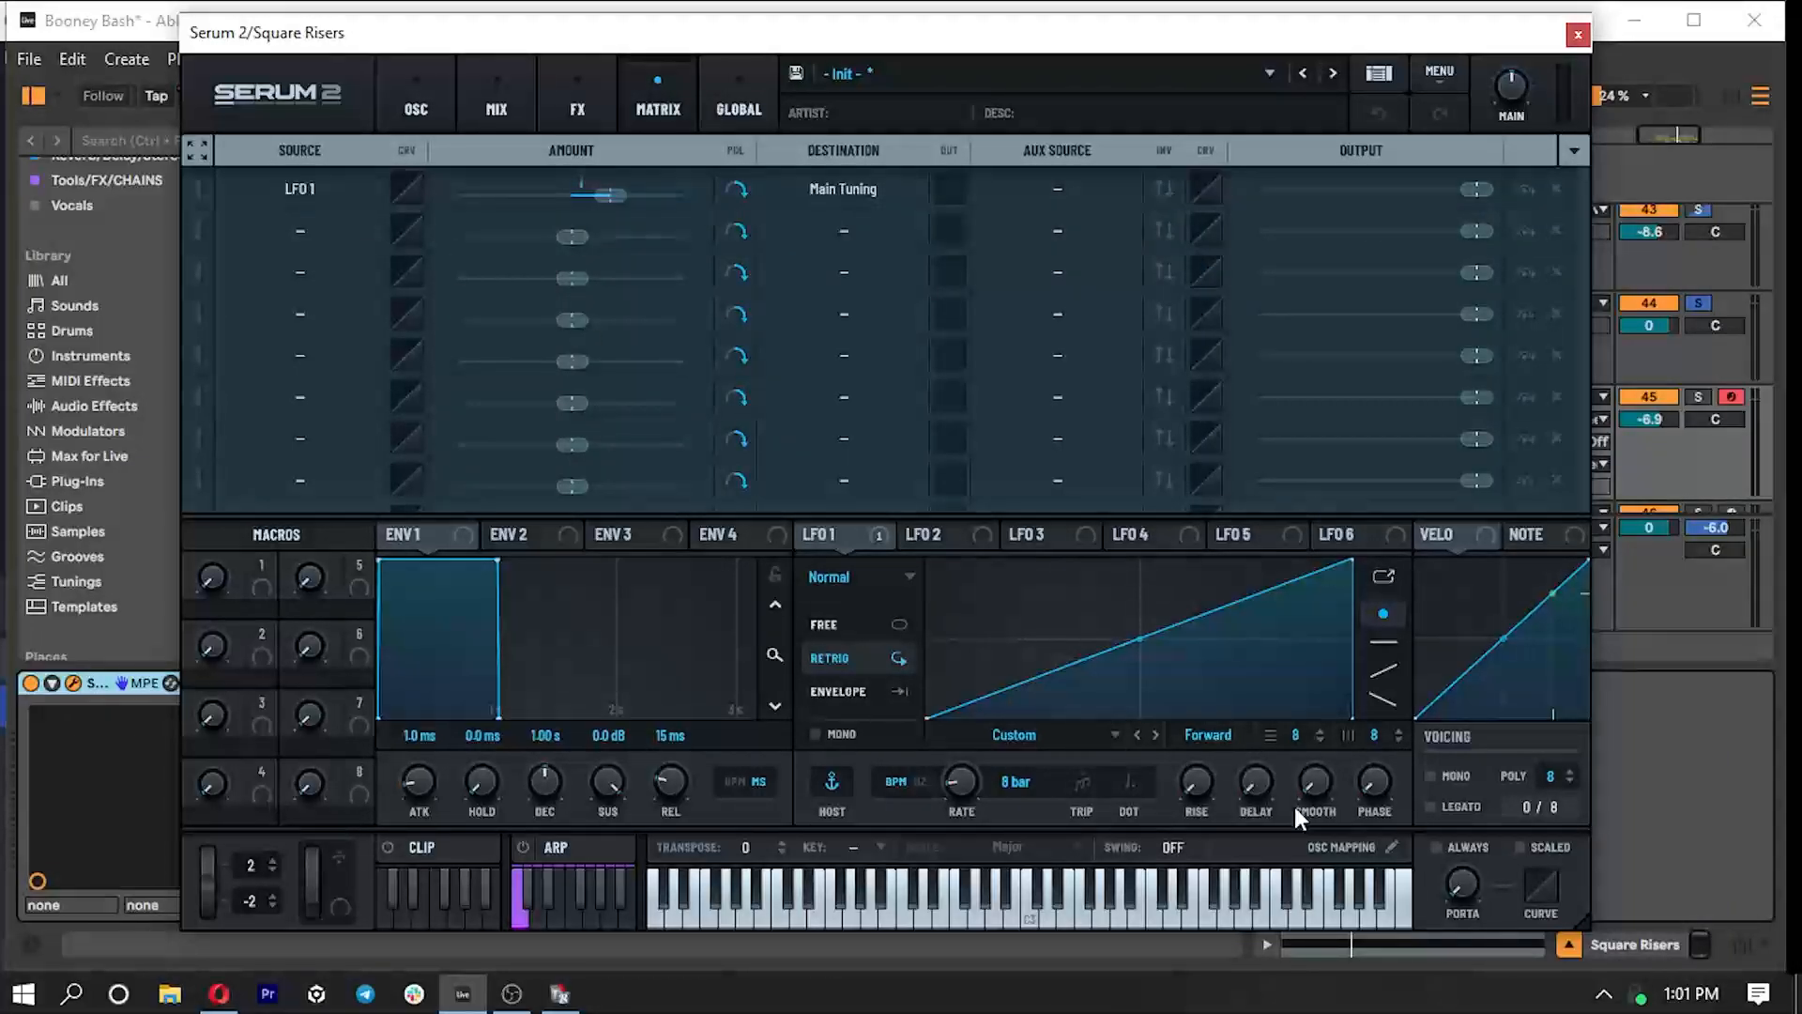
click(829, 189)
mouse_move(871, 723)
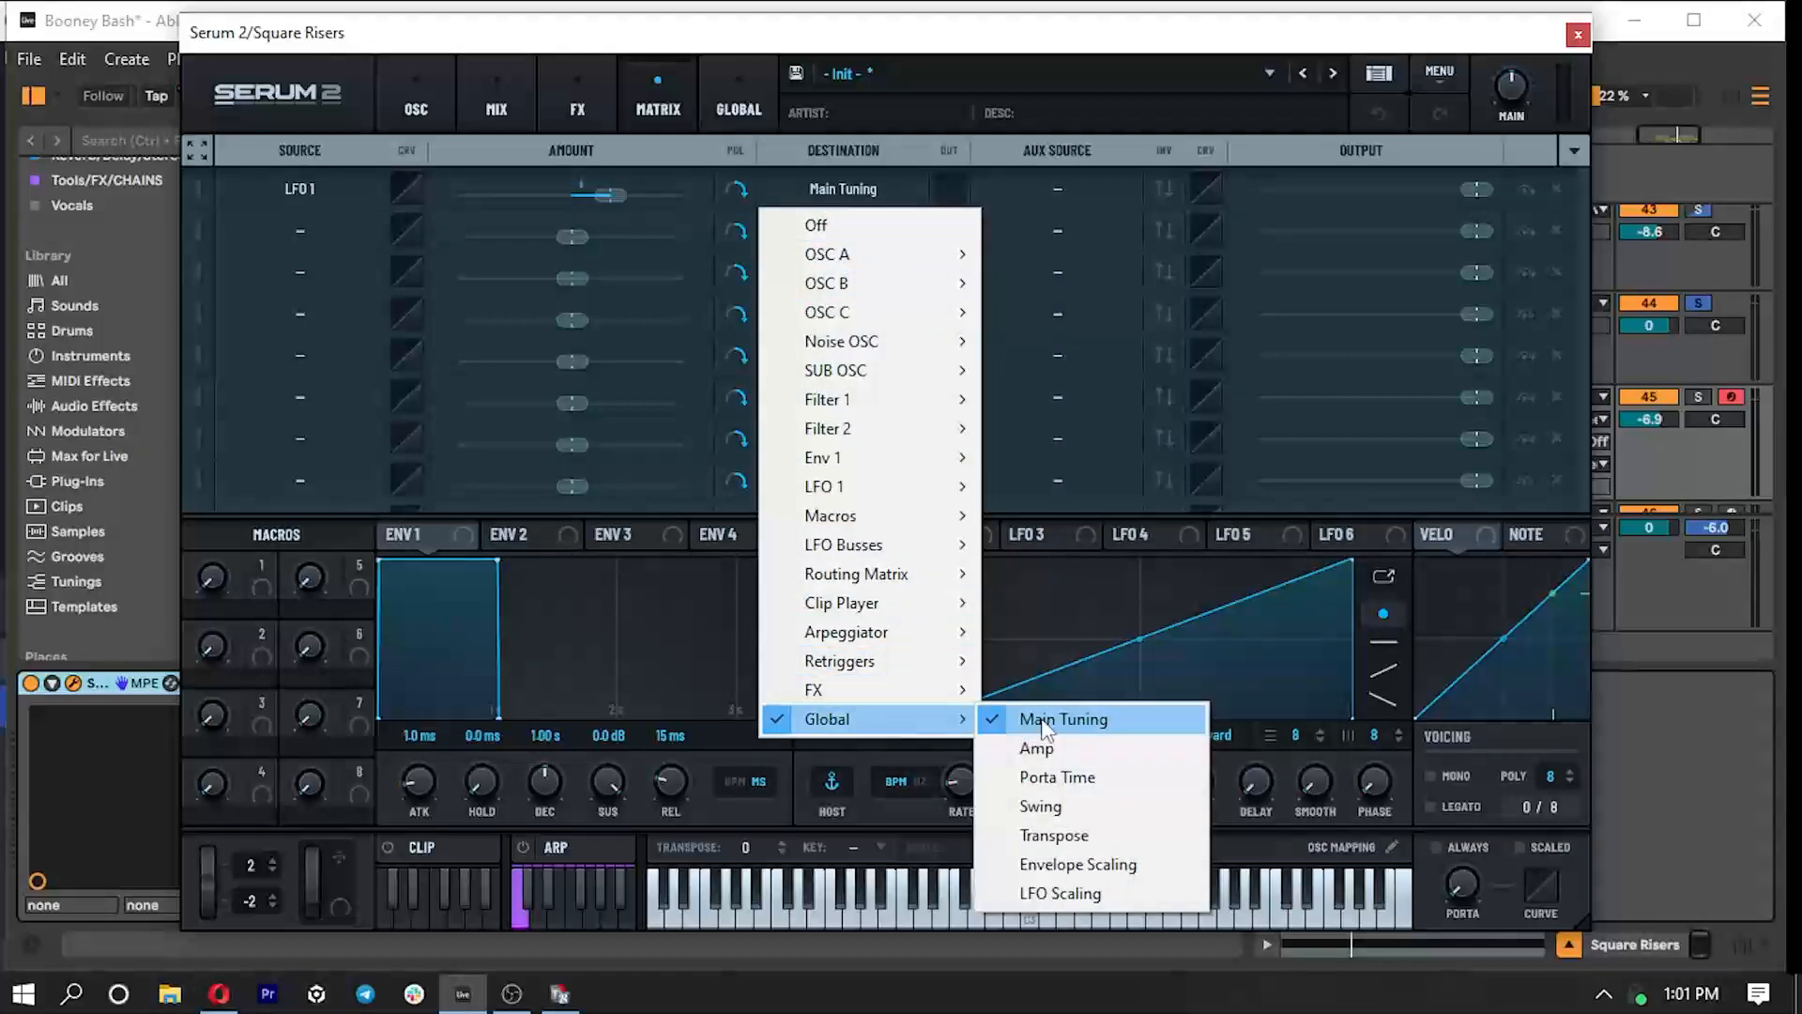
click(1078, 565)
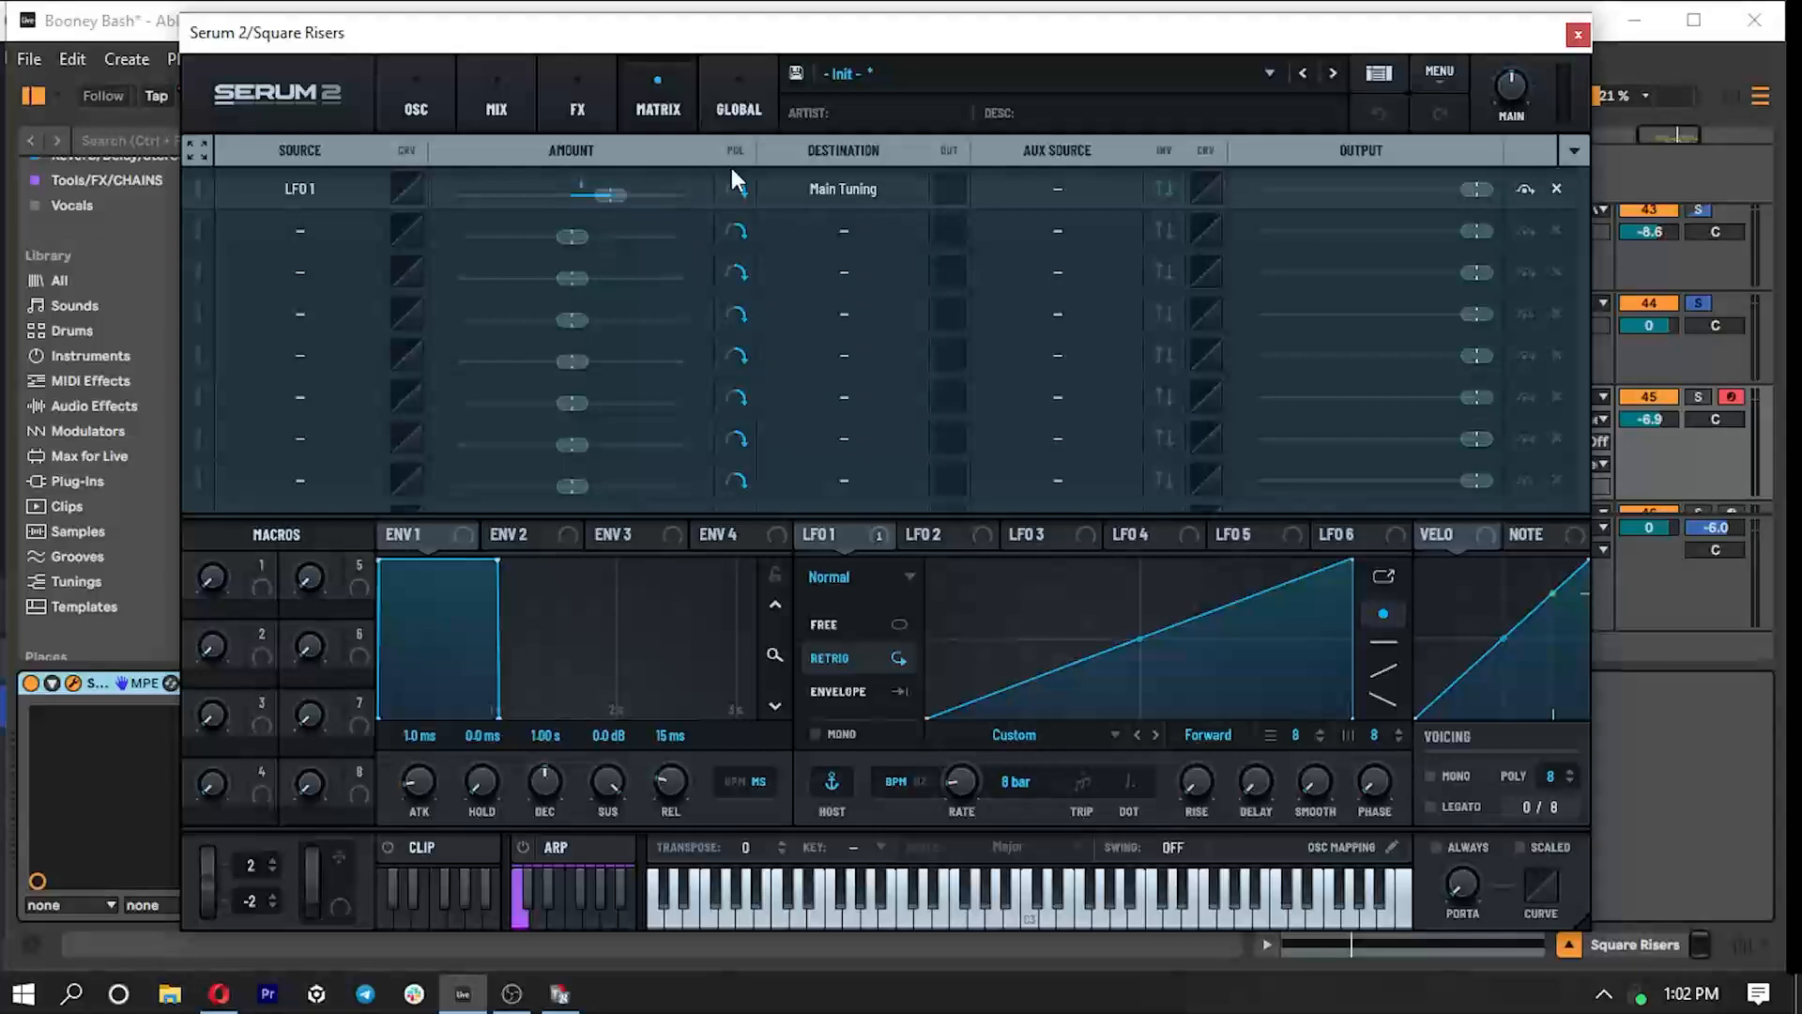
click(1578, 35)
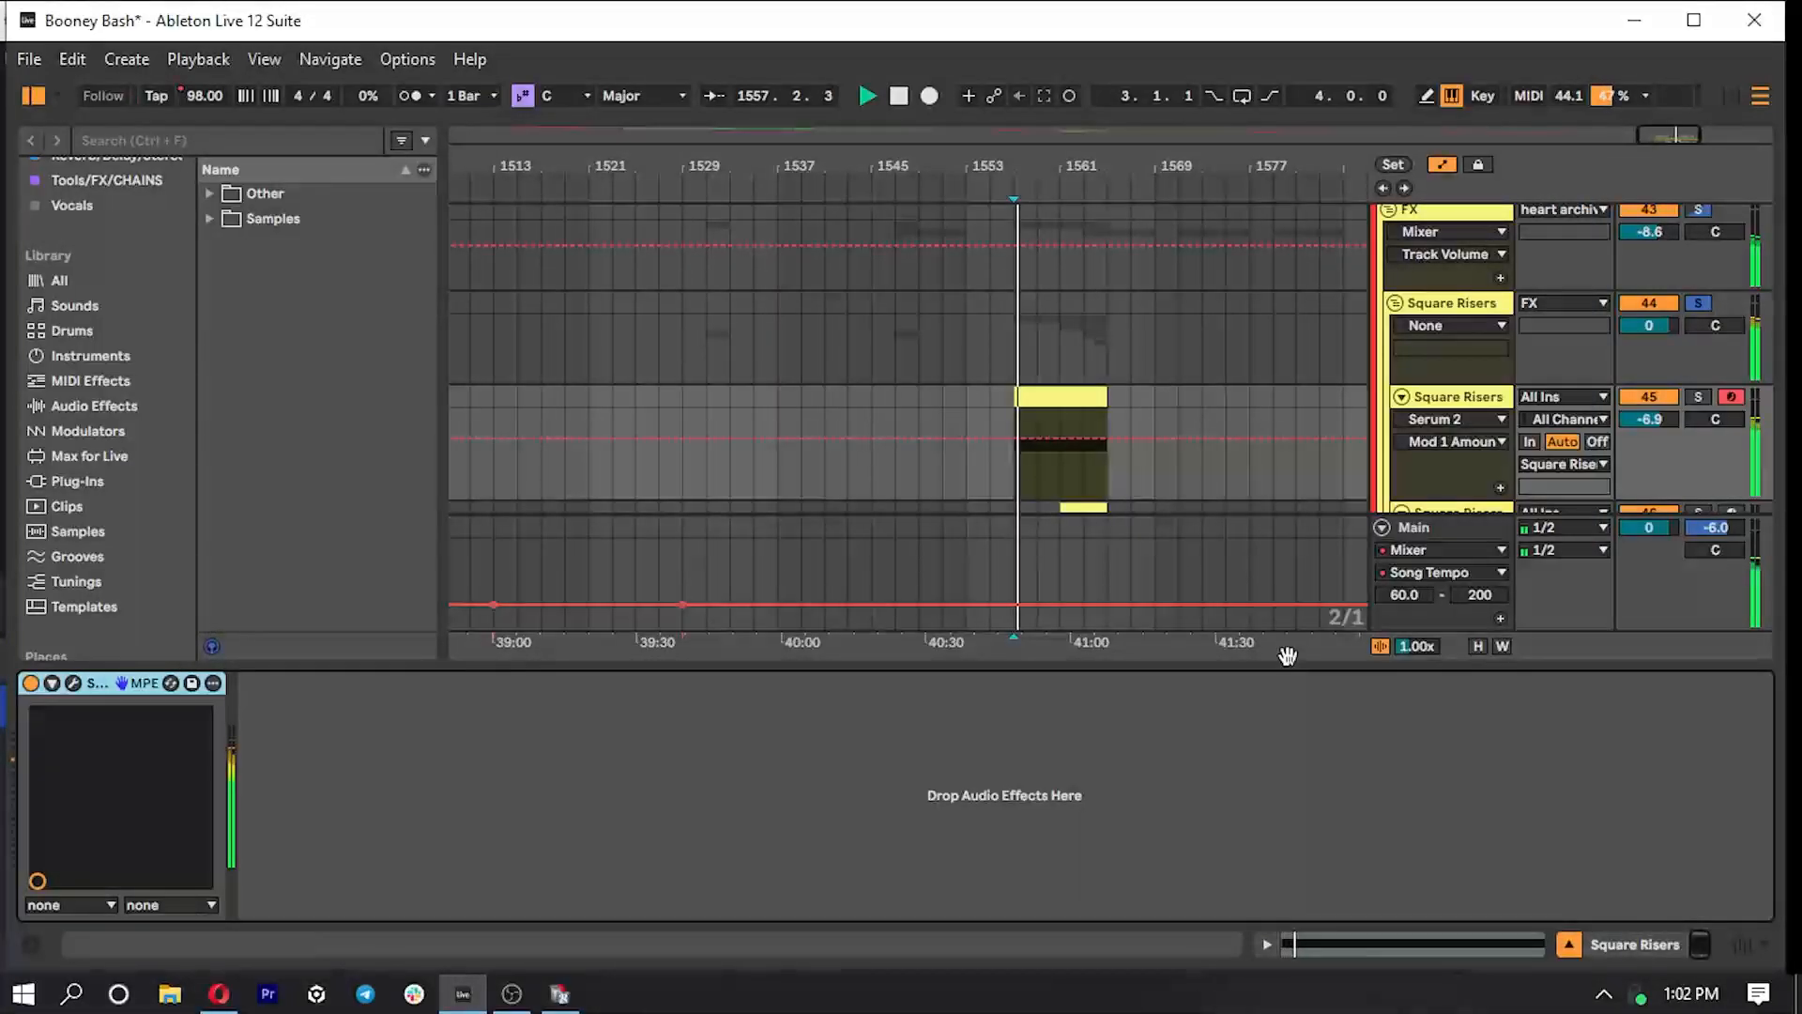
- Reopen Serum 2 on the first Square Risers track during playback, view its oscillator page and close it
drag(1230, 889, 1228, 918)
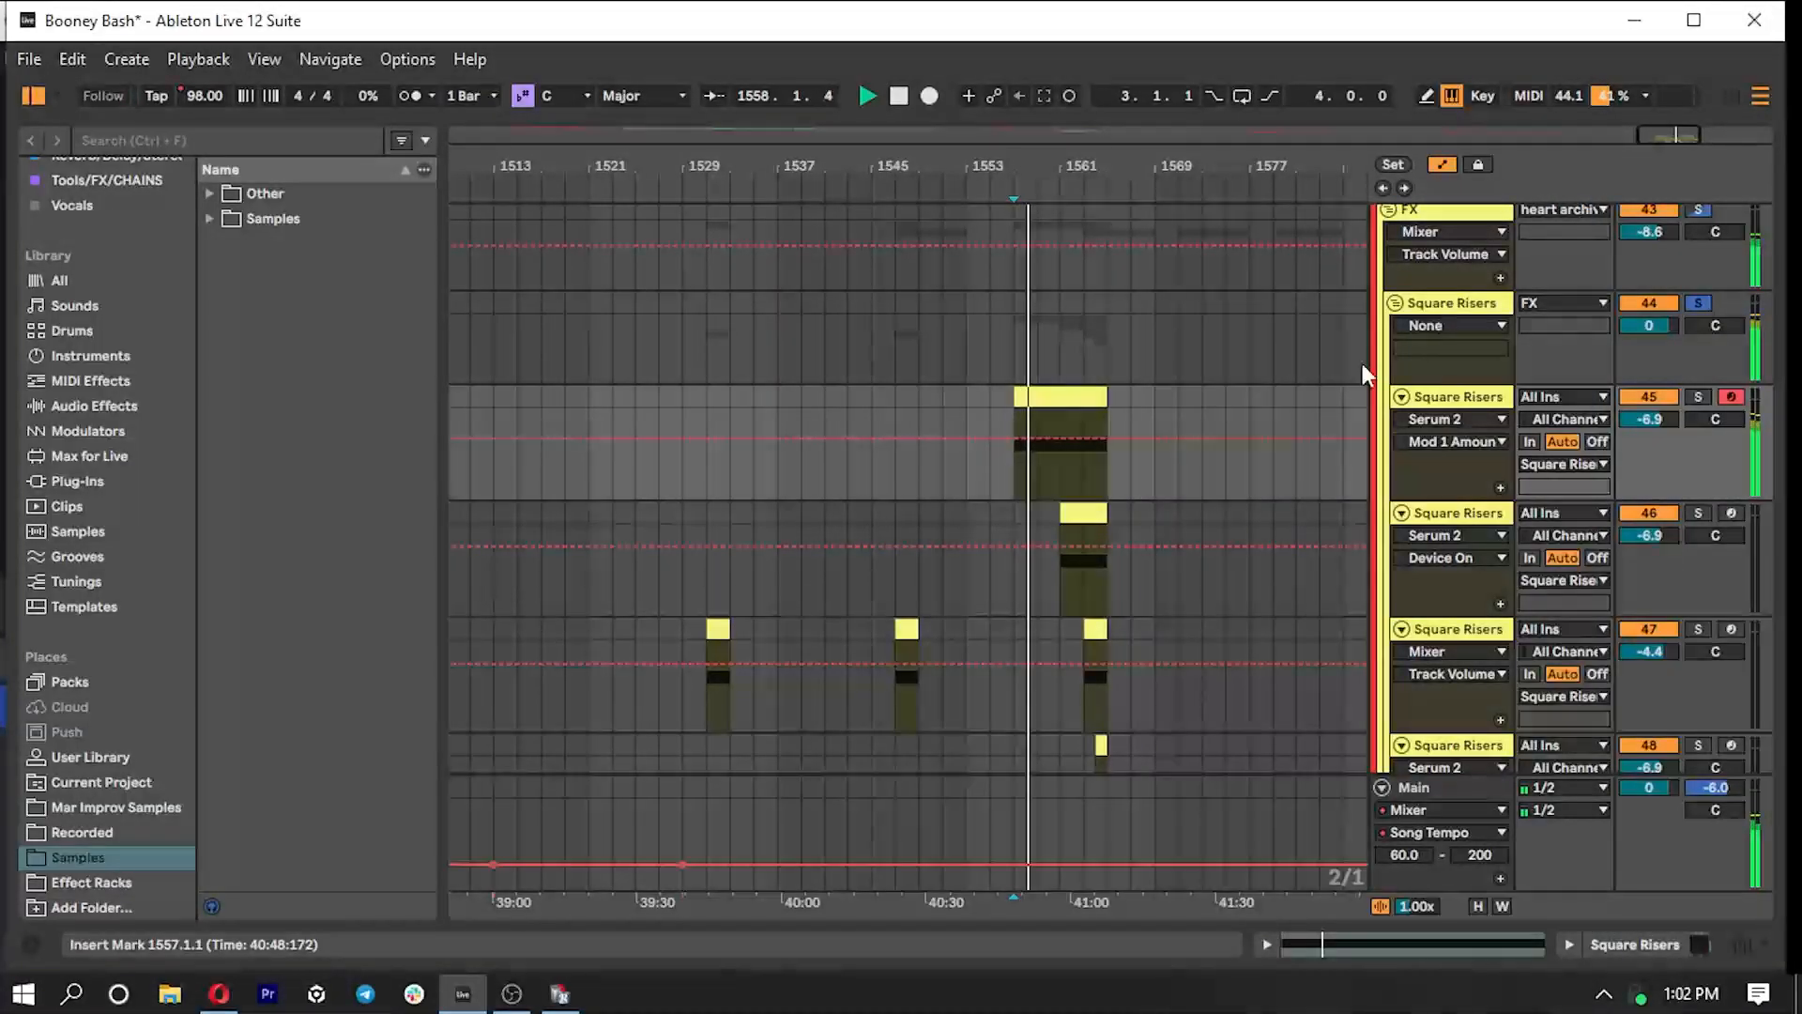
click(1464, 400)
double_click(1462, 396)
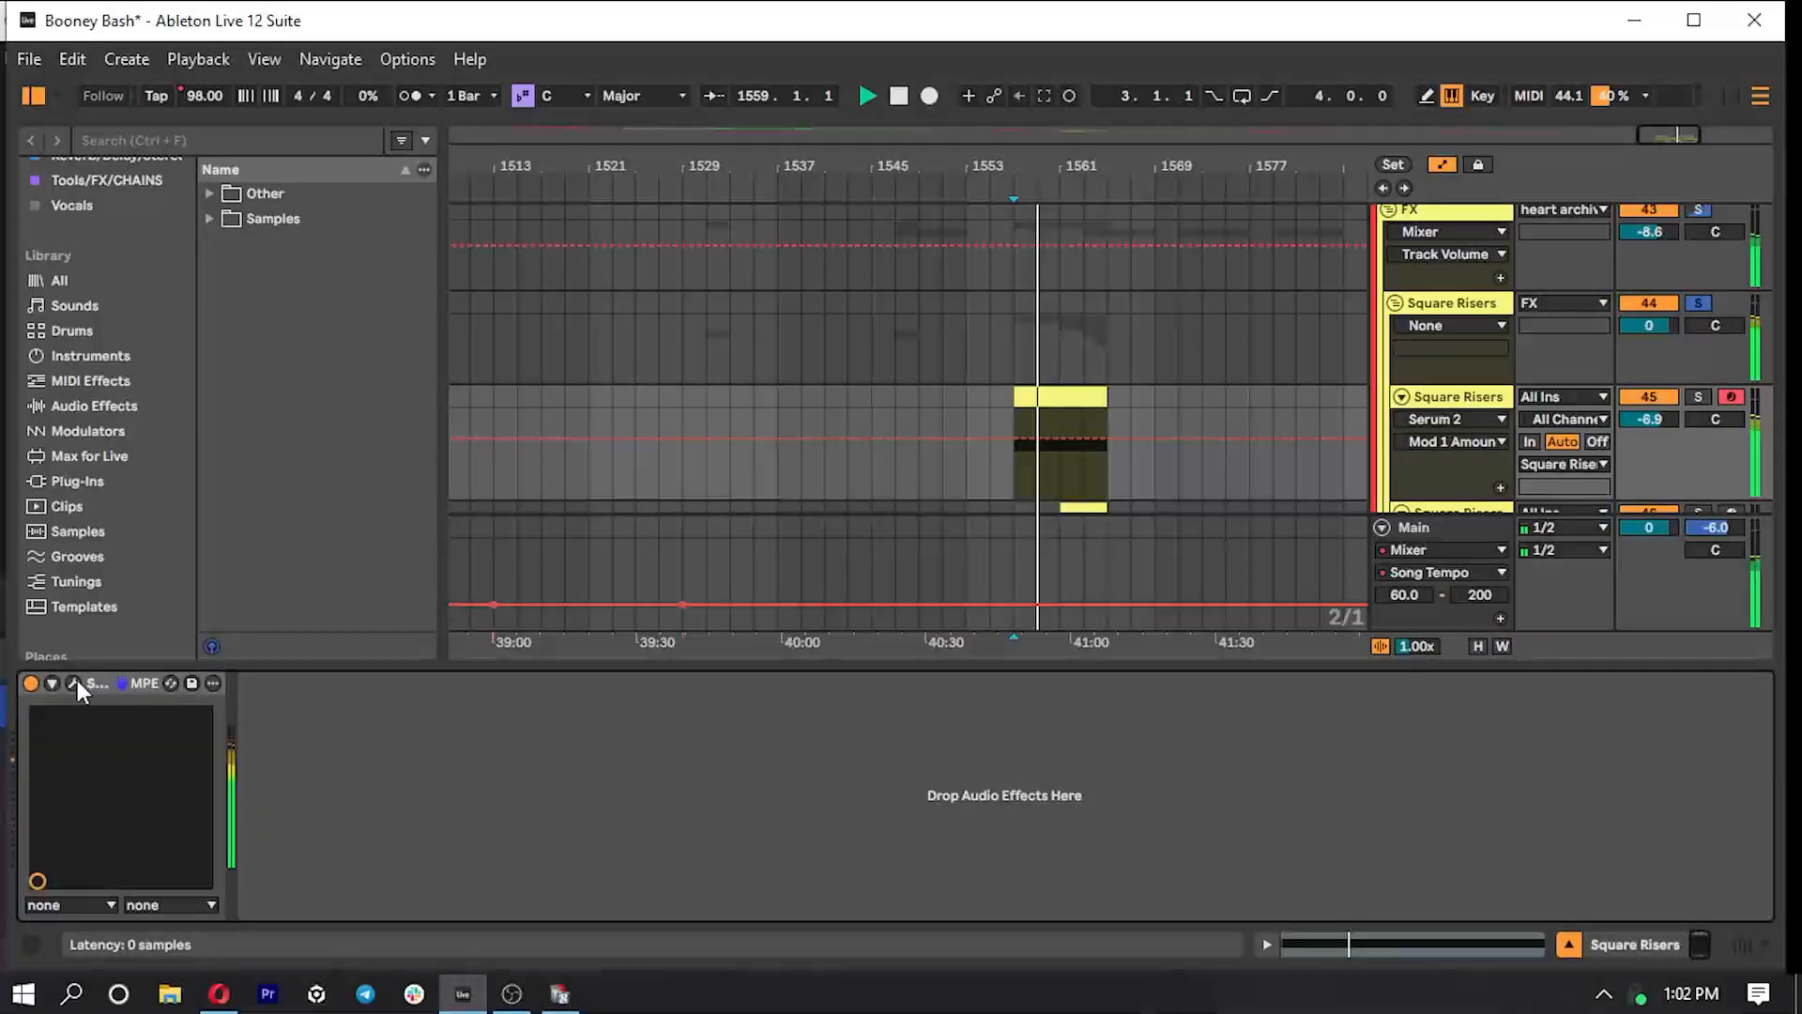
click(74, 682)
click(416, 107)
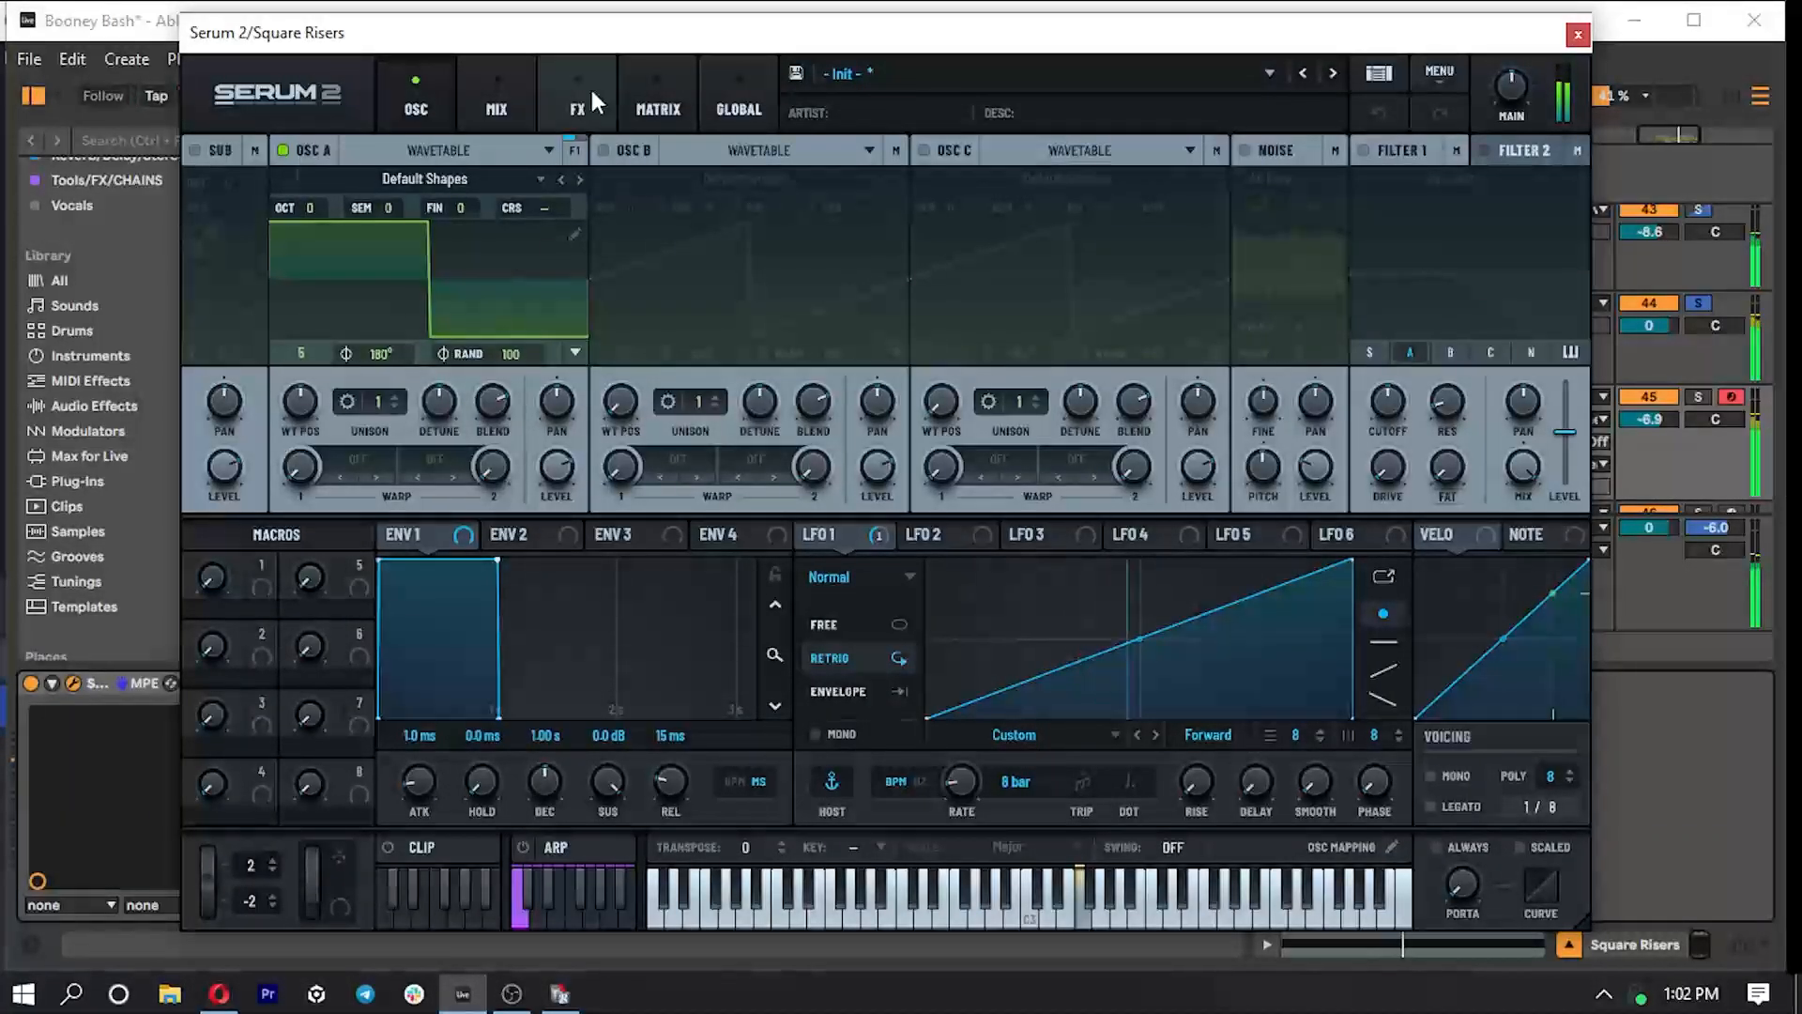
click(1578, 35)
- Look through the remaining Square Risers and Riser White tracks, hide the device view and stop playback
scroll(1151, 426, down, 3)
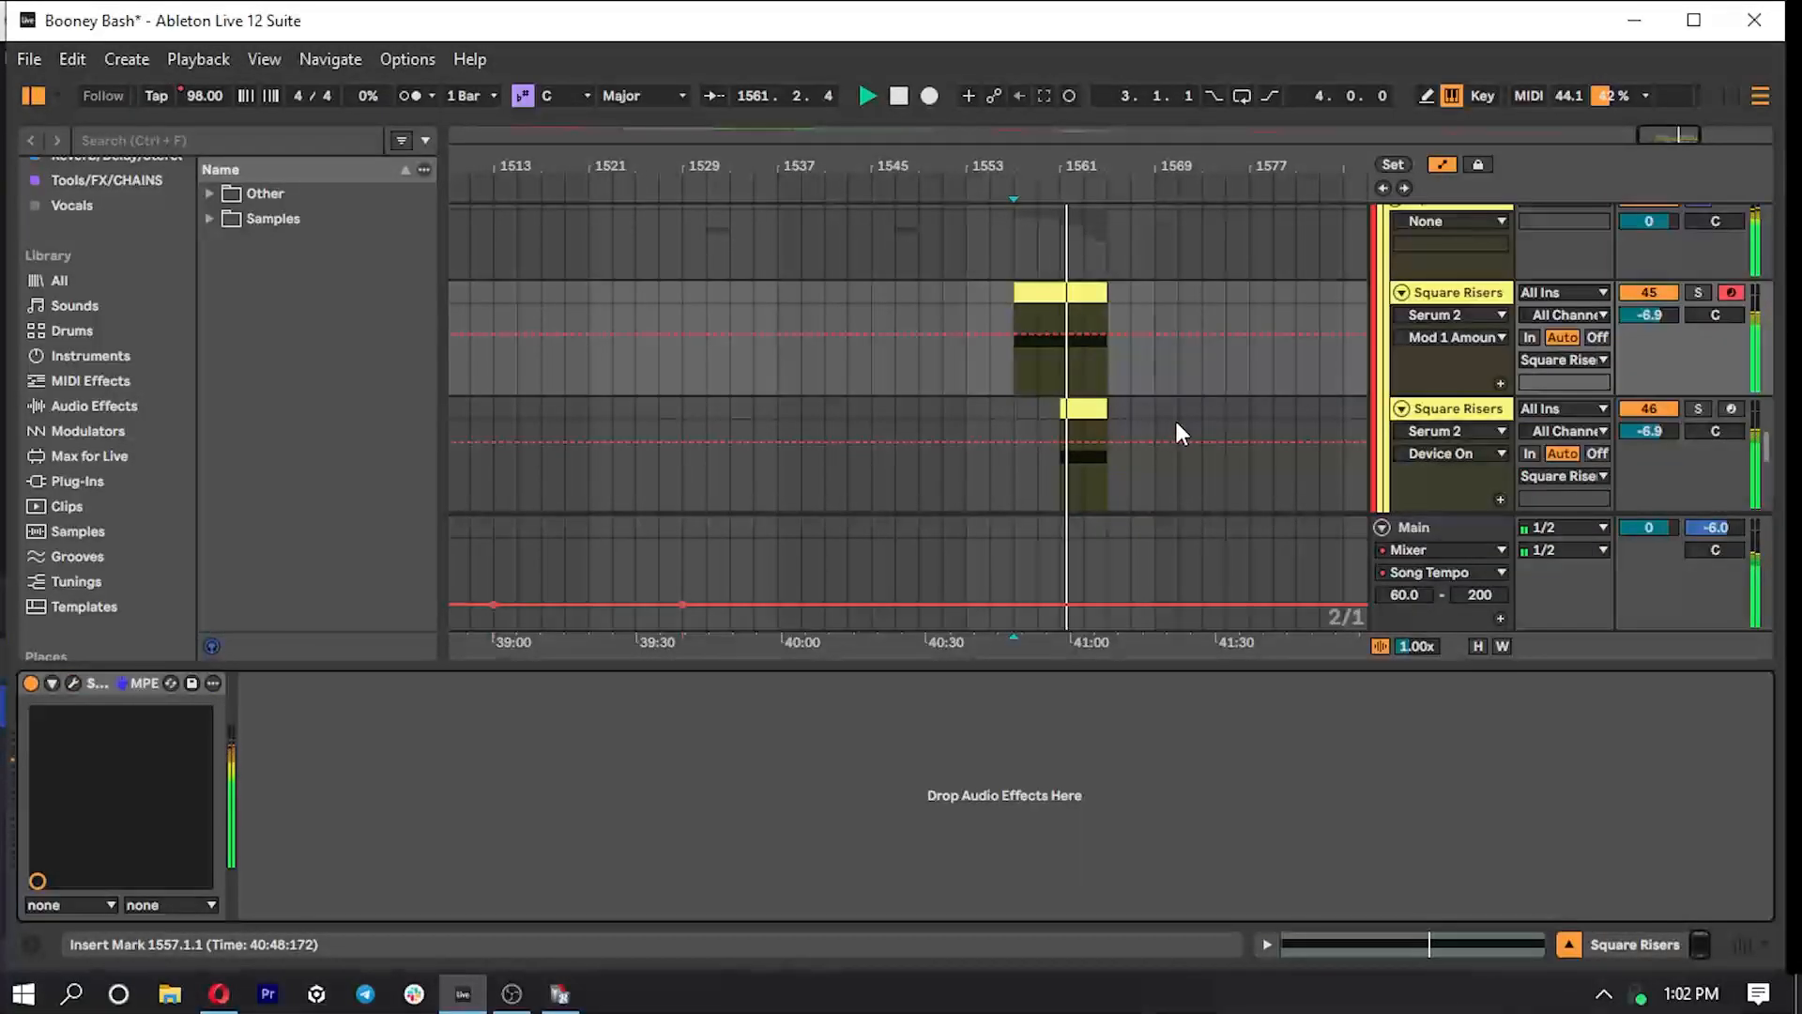
scroll(1157, 432, down, 2)
scroll(1126, 451, down, 3)
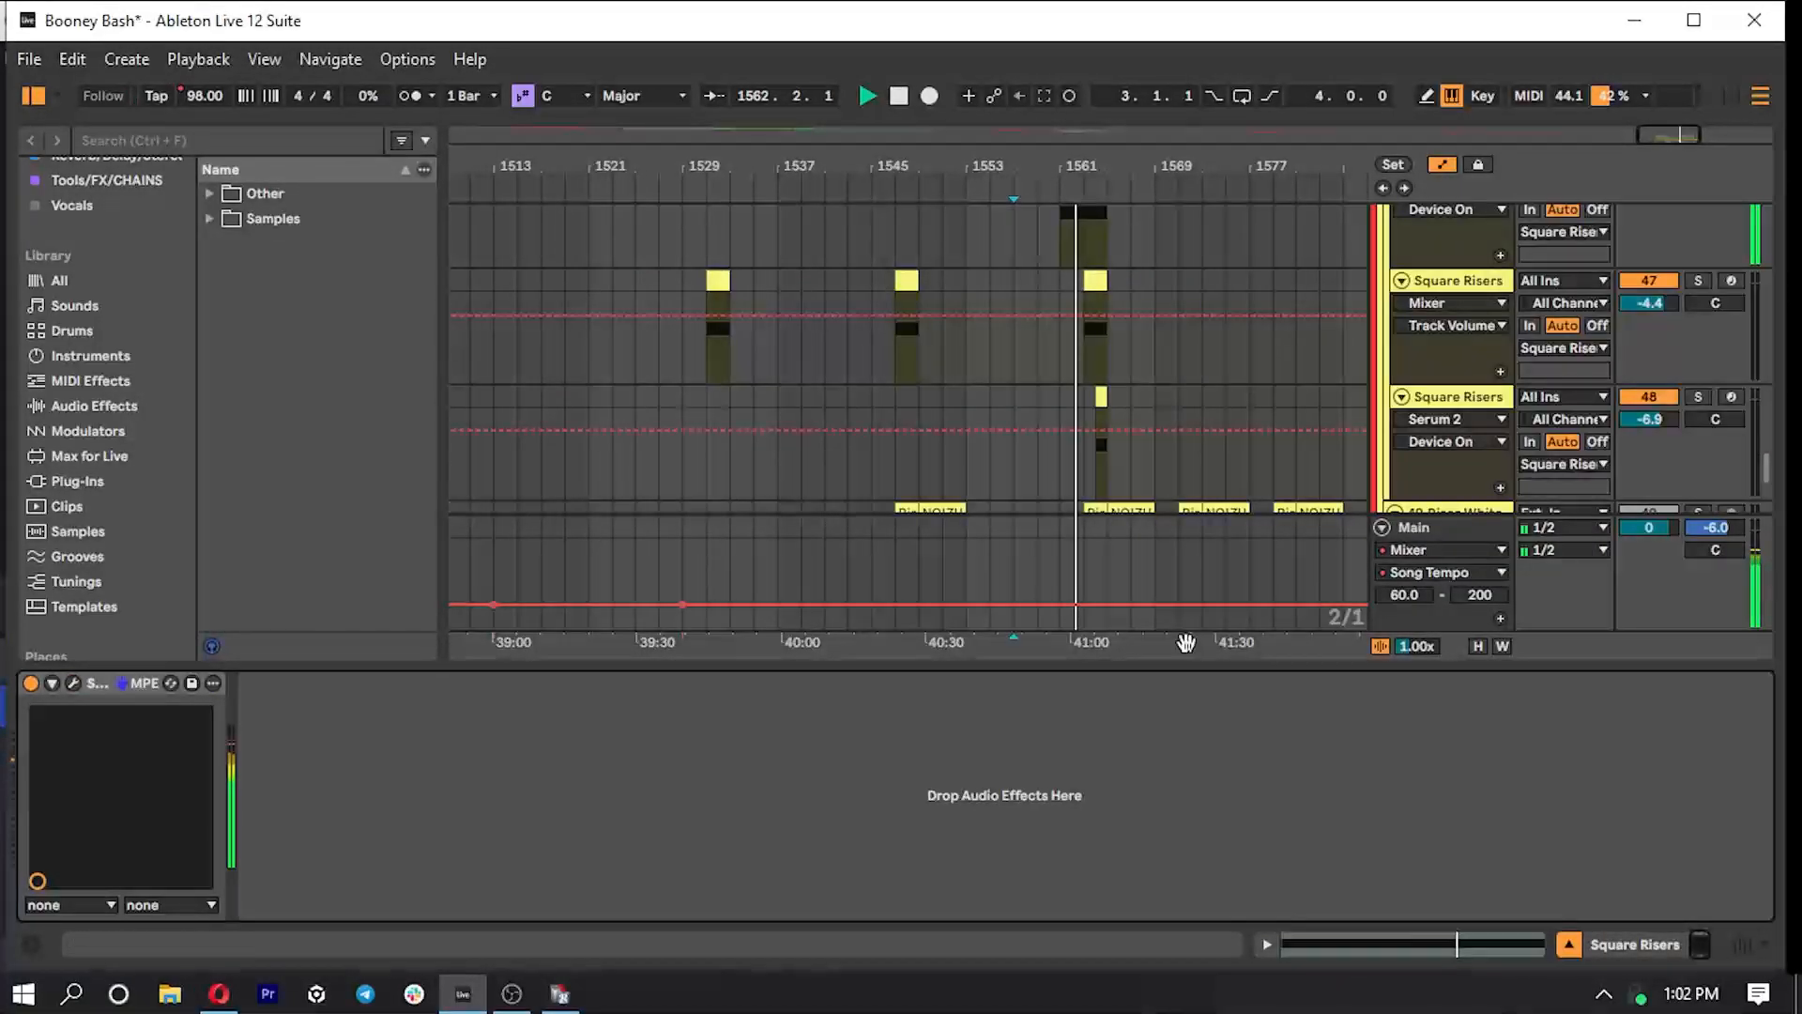
key(ctrl+alt+l)
scroll(1130, 588, up, 2)
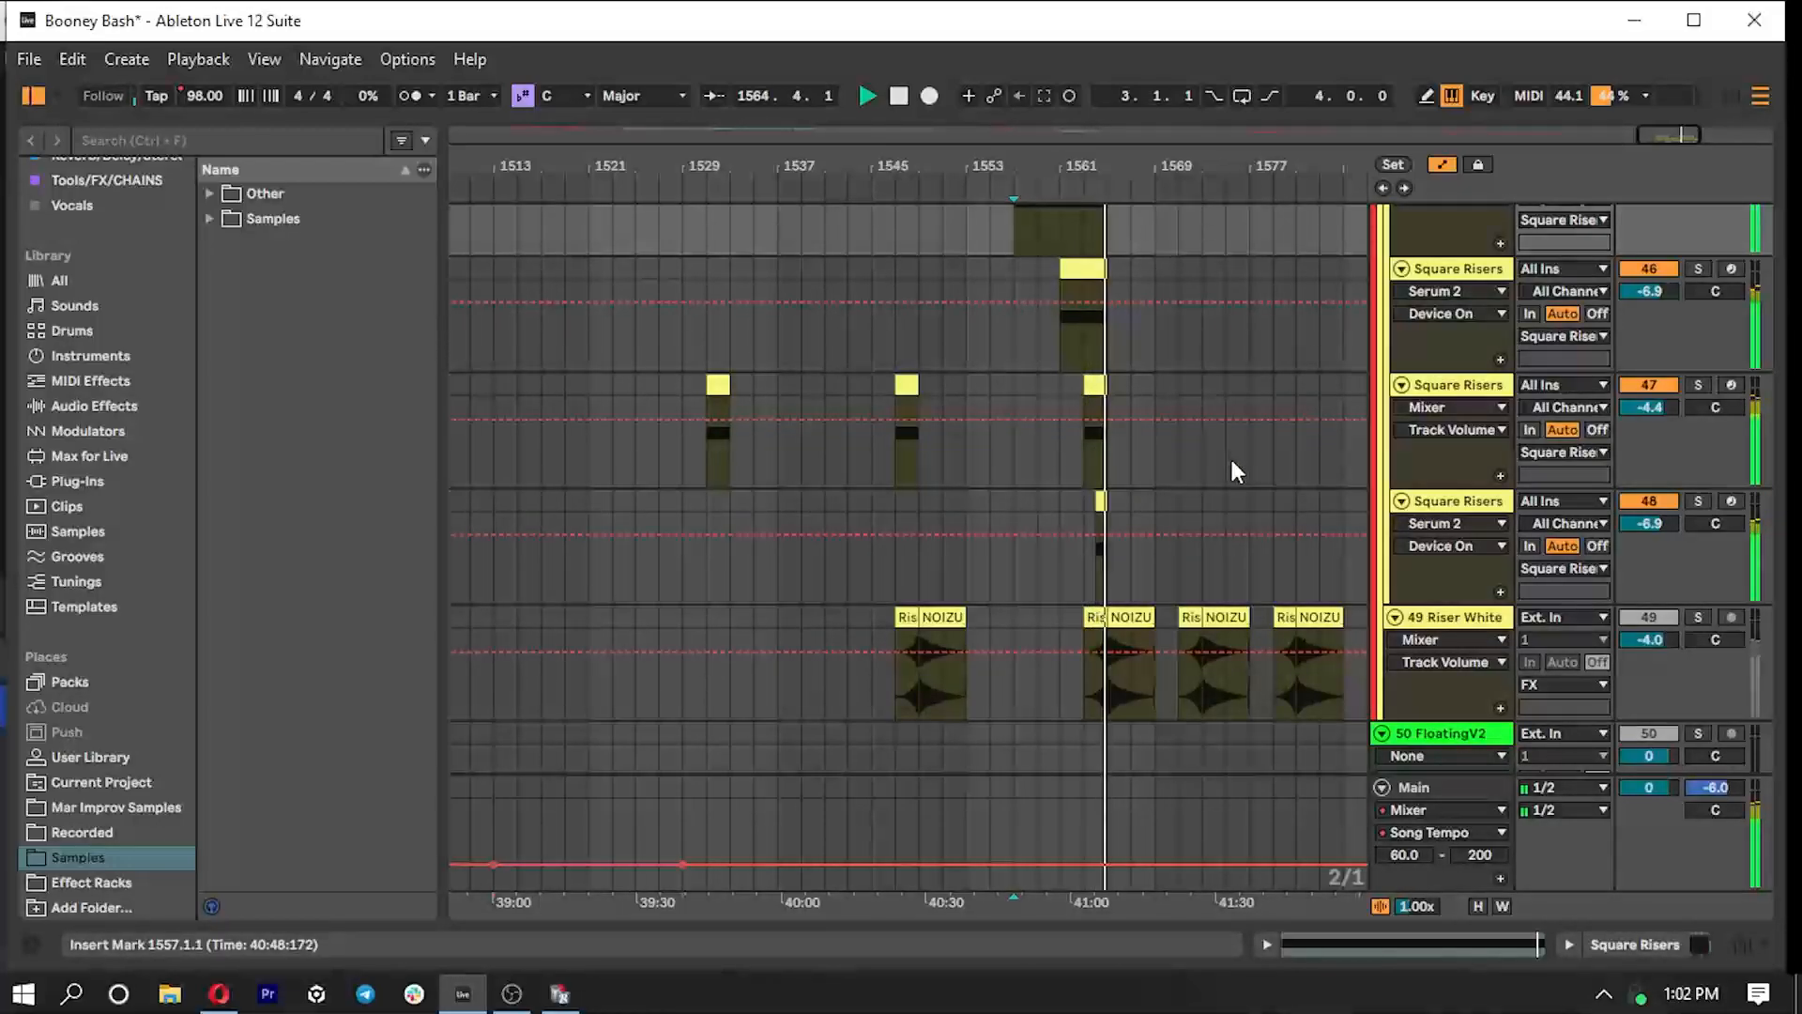
key(space)
- Fold the Basses group, unsolo FX, and solo Basses, PERC and the Liquid Ritual track together
scroll(1173, 470, up, 8)
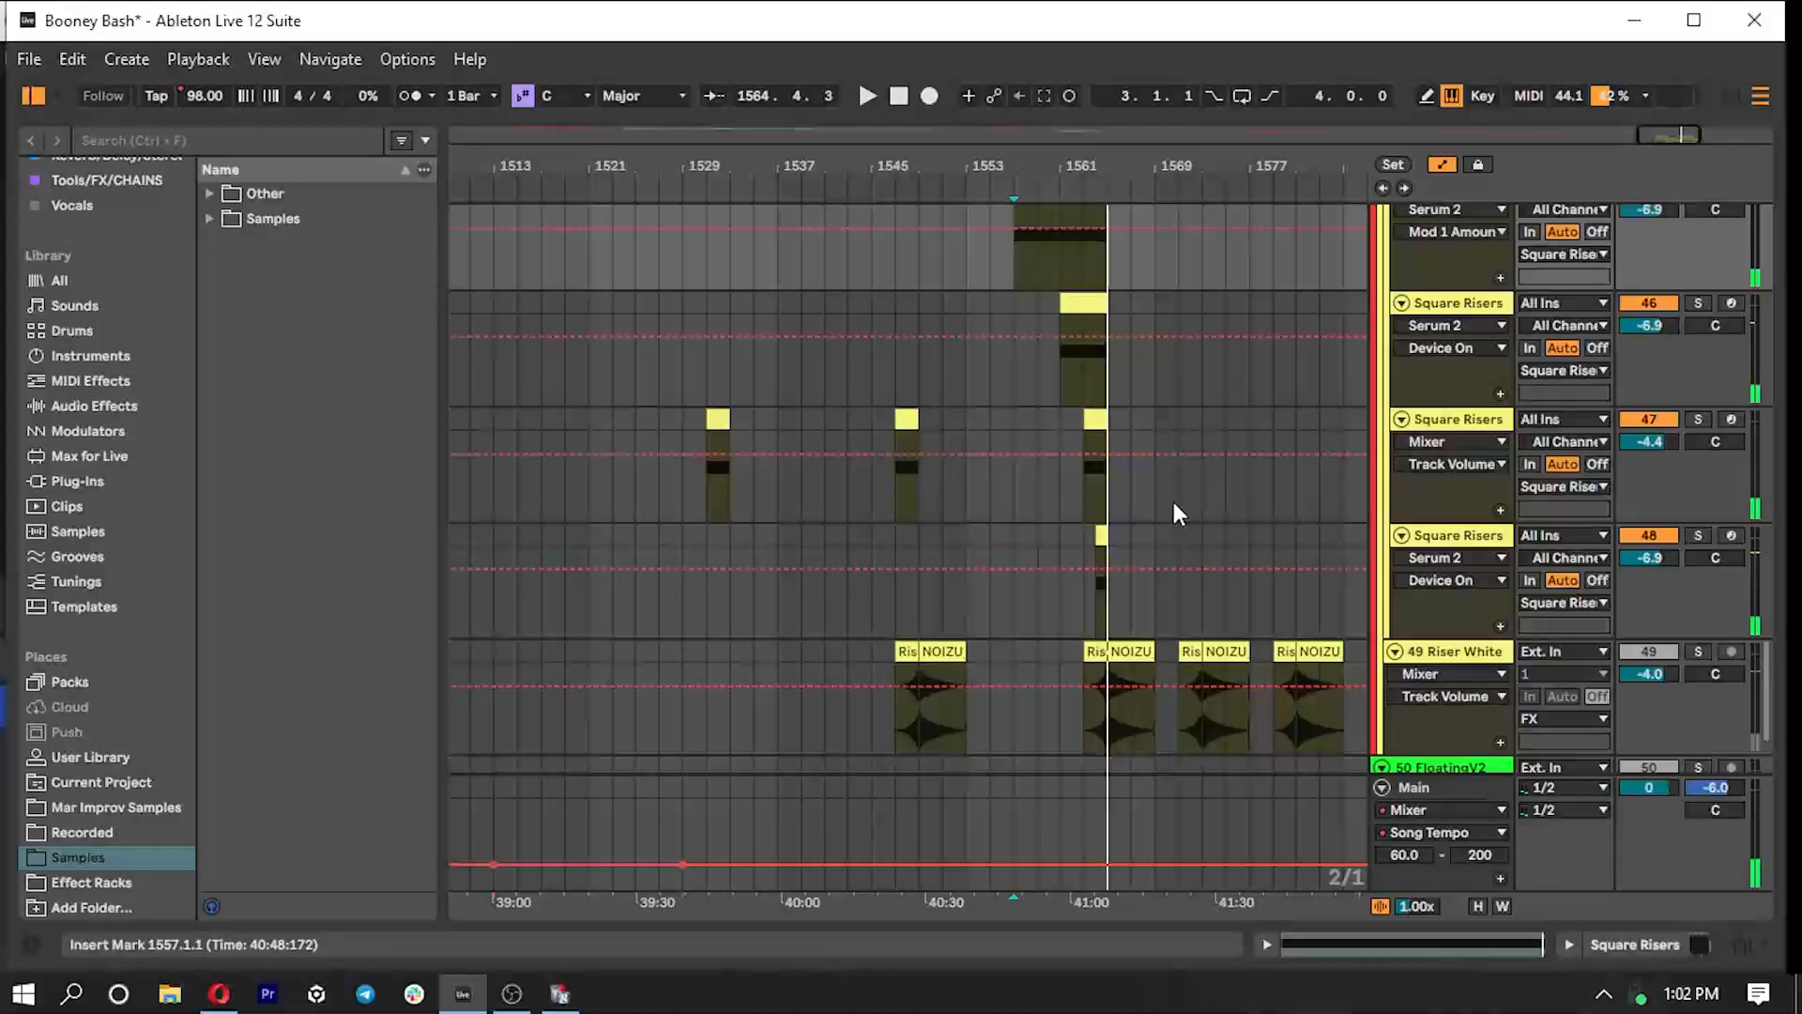
scroll(1406, 490, up, 5)
click(1389, 481)
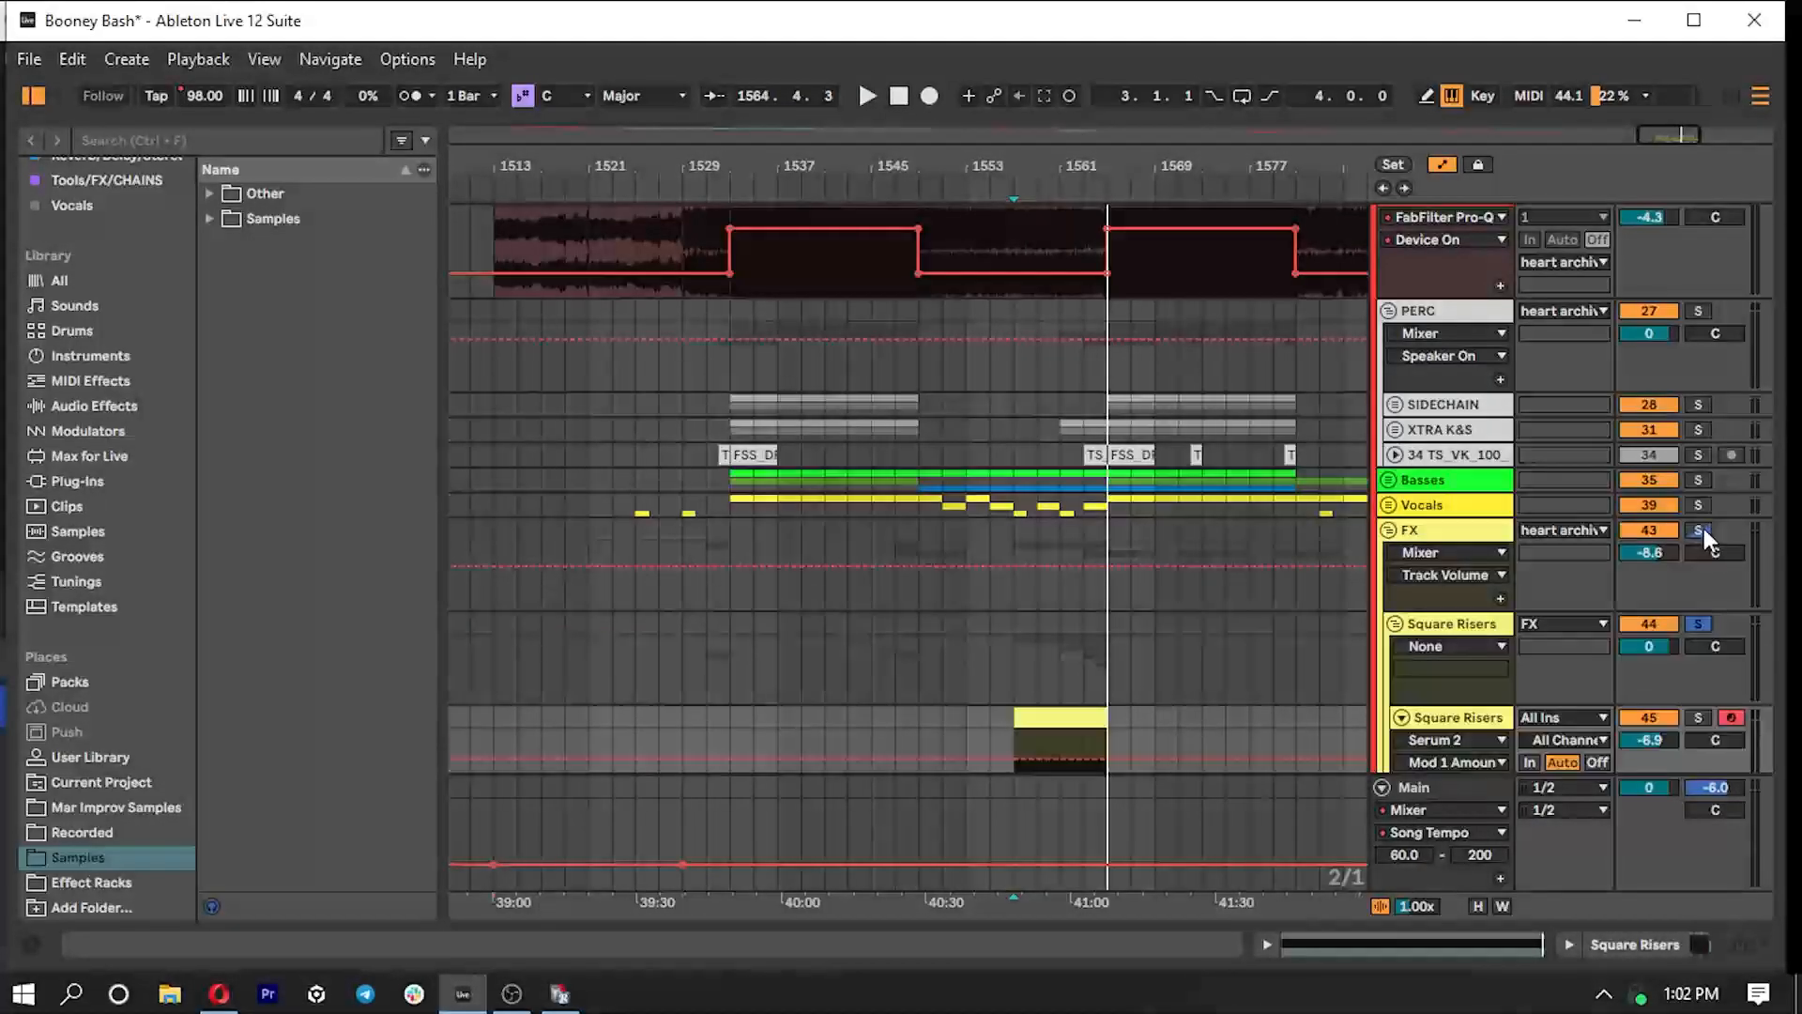
click(1704, 528)
click(1698, 480)
scroll(1665, 453, up, 2)
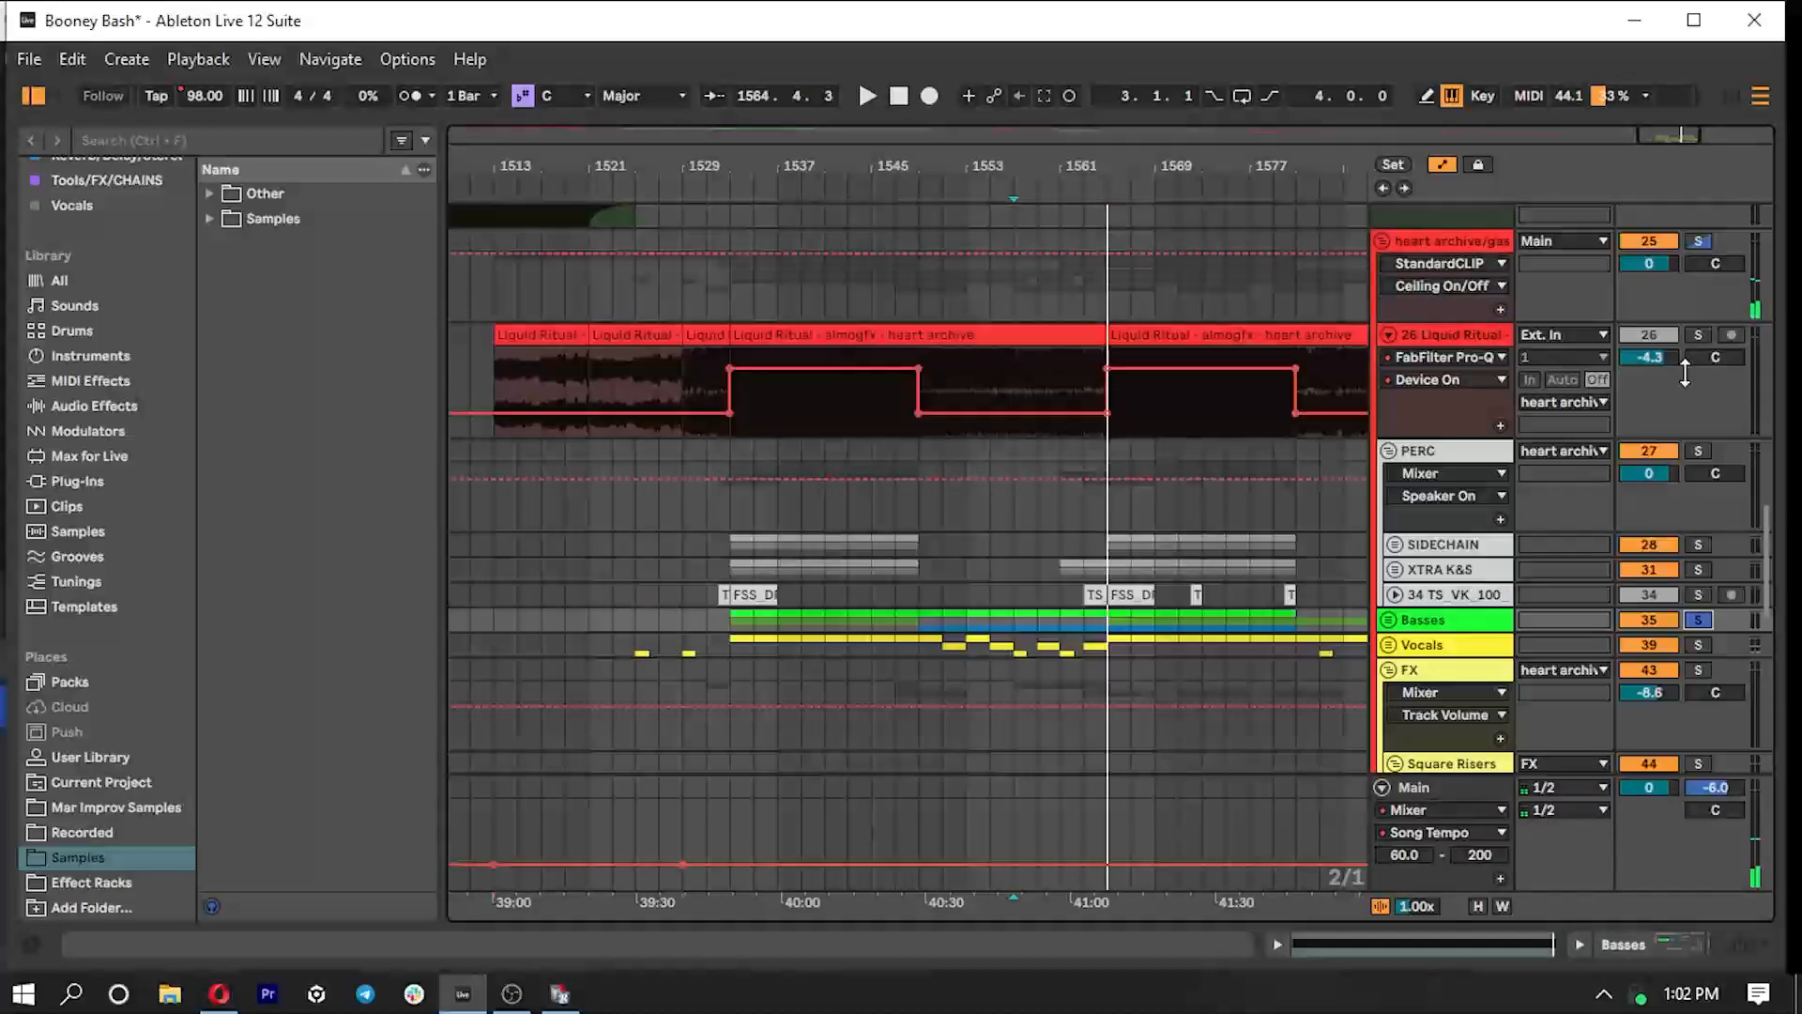
click(1699, 449)
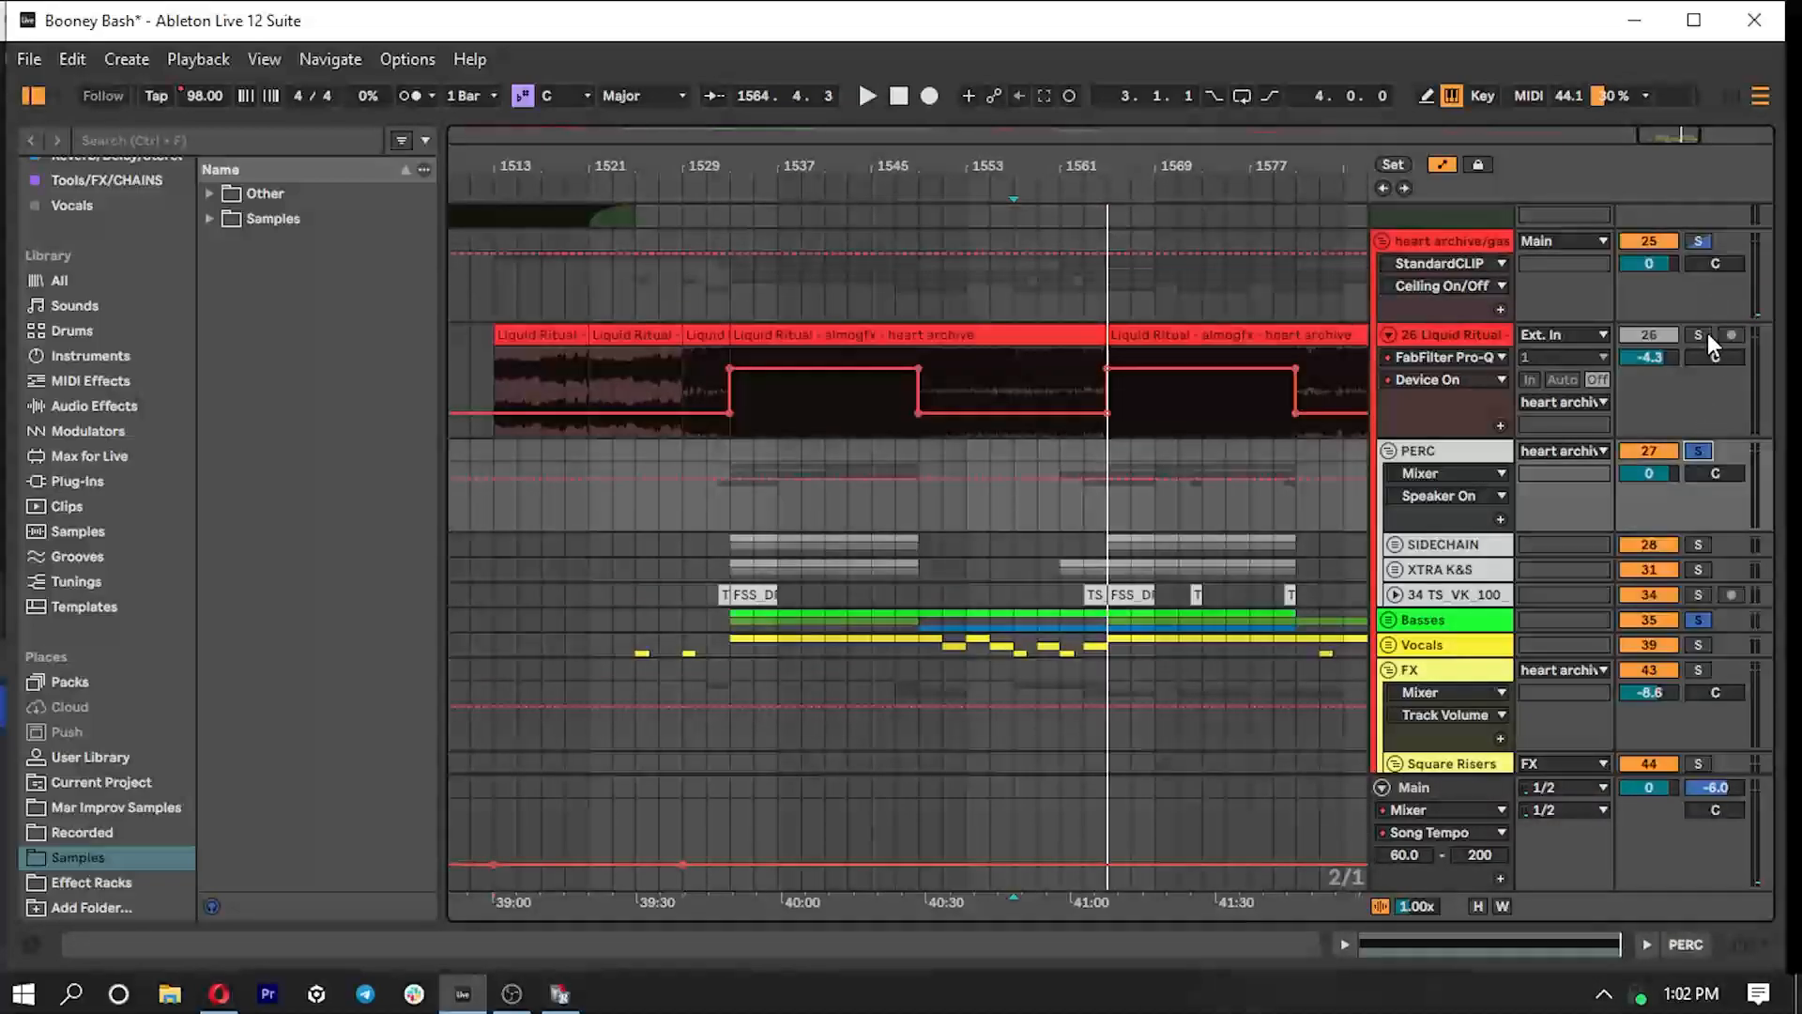
click(1699, 334)
- Play the soloed bass, percussion and Liquid Ritual layers from bar 1565
key(space)
key(space)
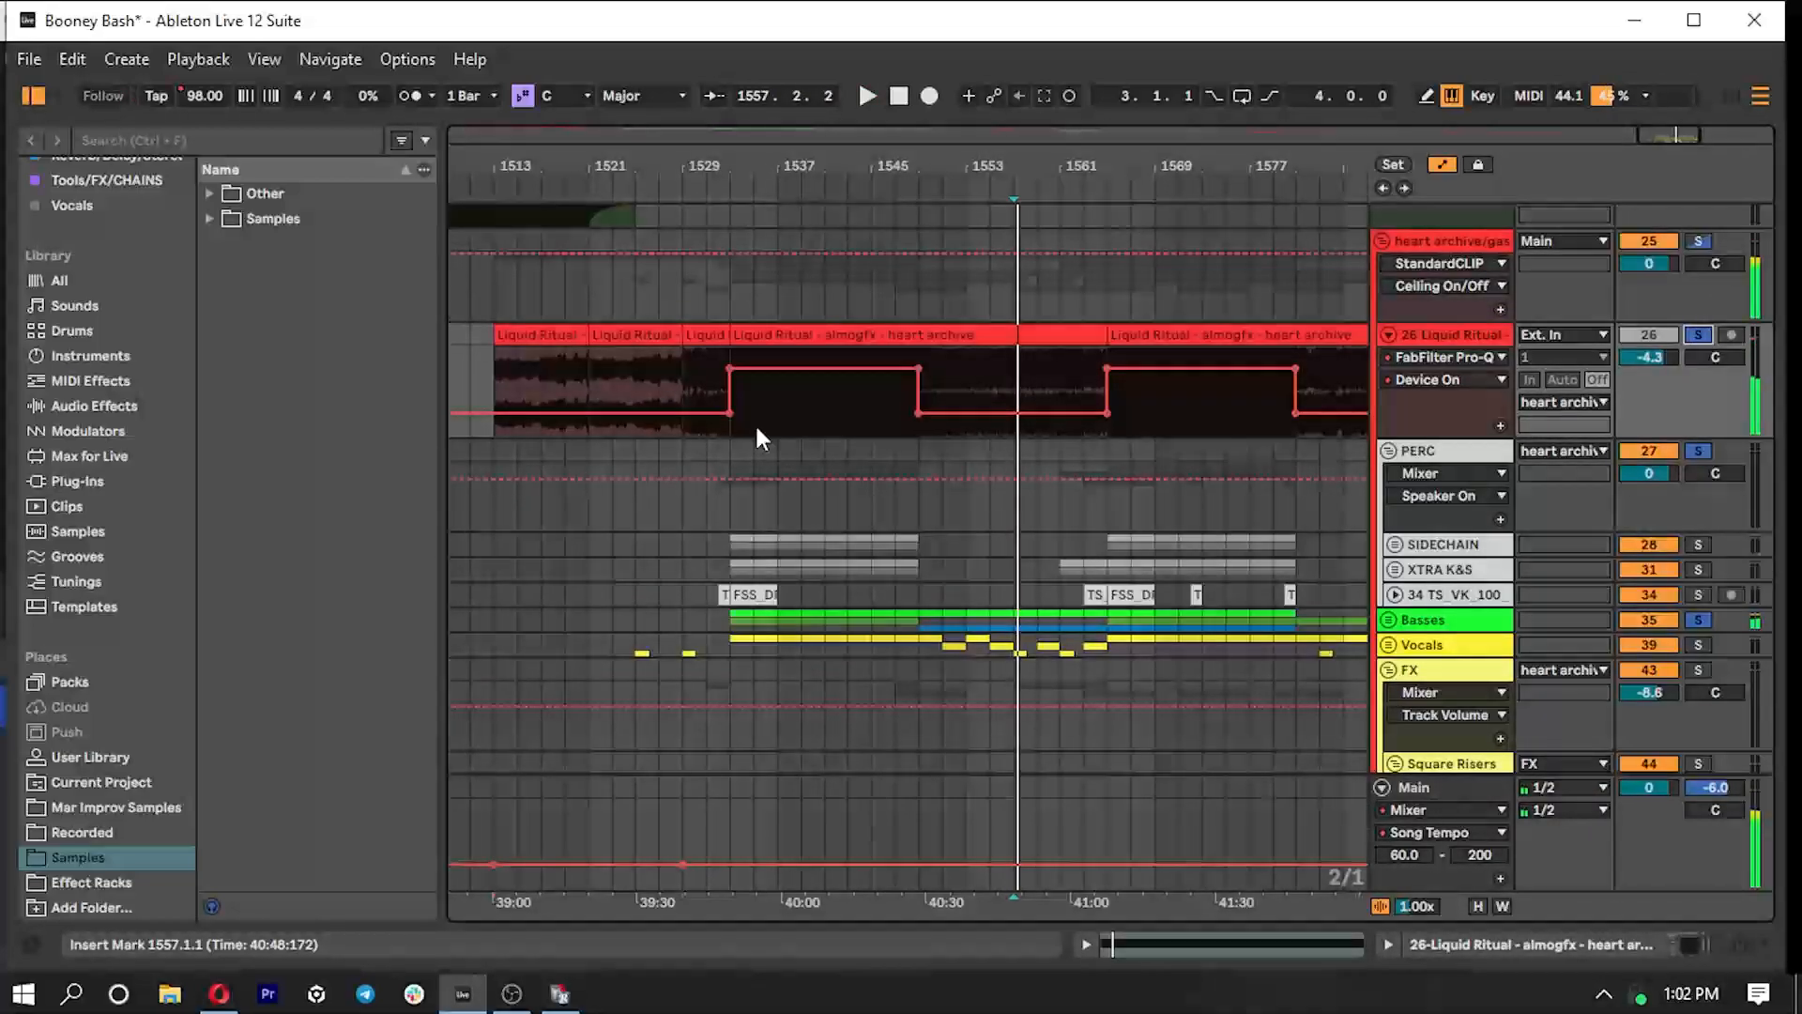
click(1111, 428)
key(space)
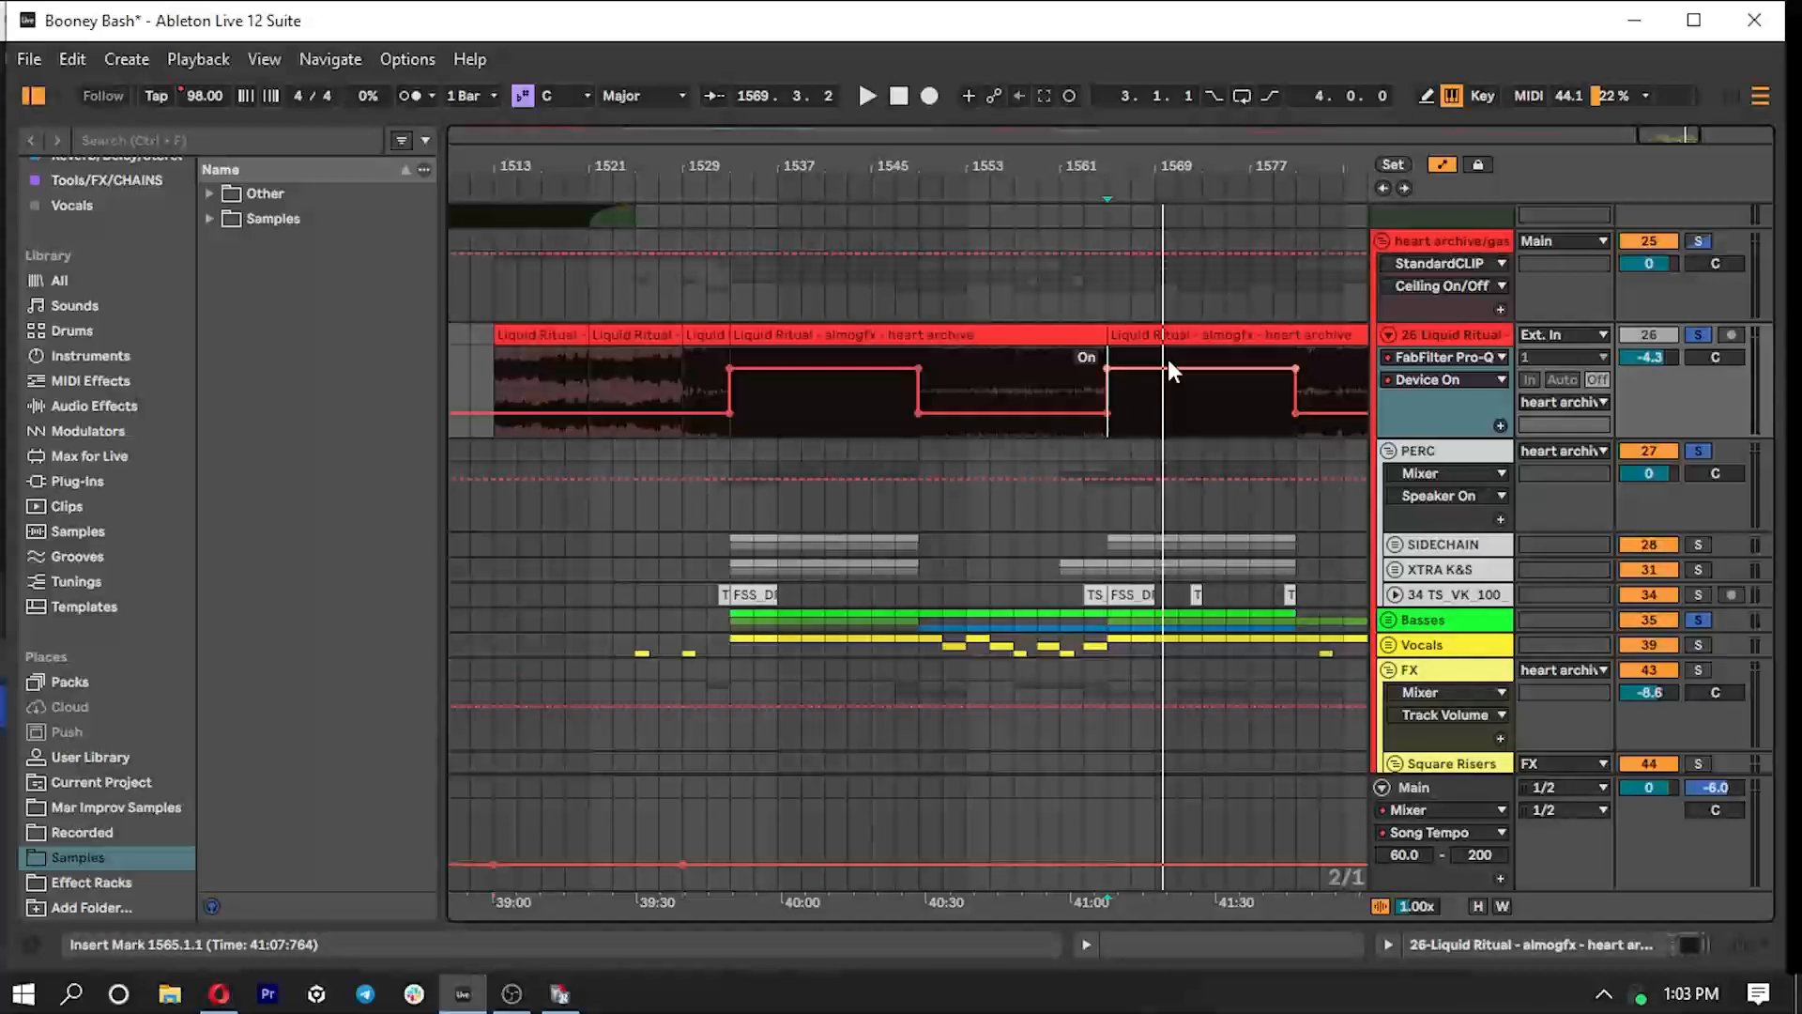
- Clear the Basses, PERC and Liquid Ritual solos and unfold the Vocals group
click(1699, 619)
scroll(1419, 590, down, 1)
click(1390, 610)
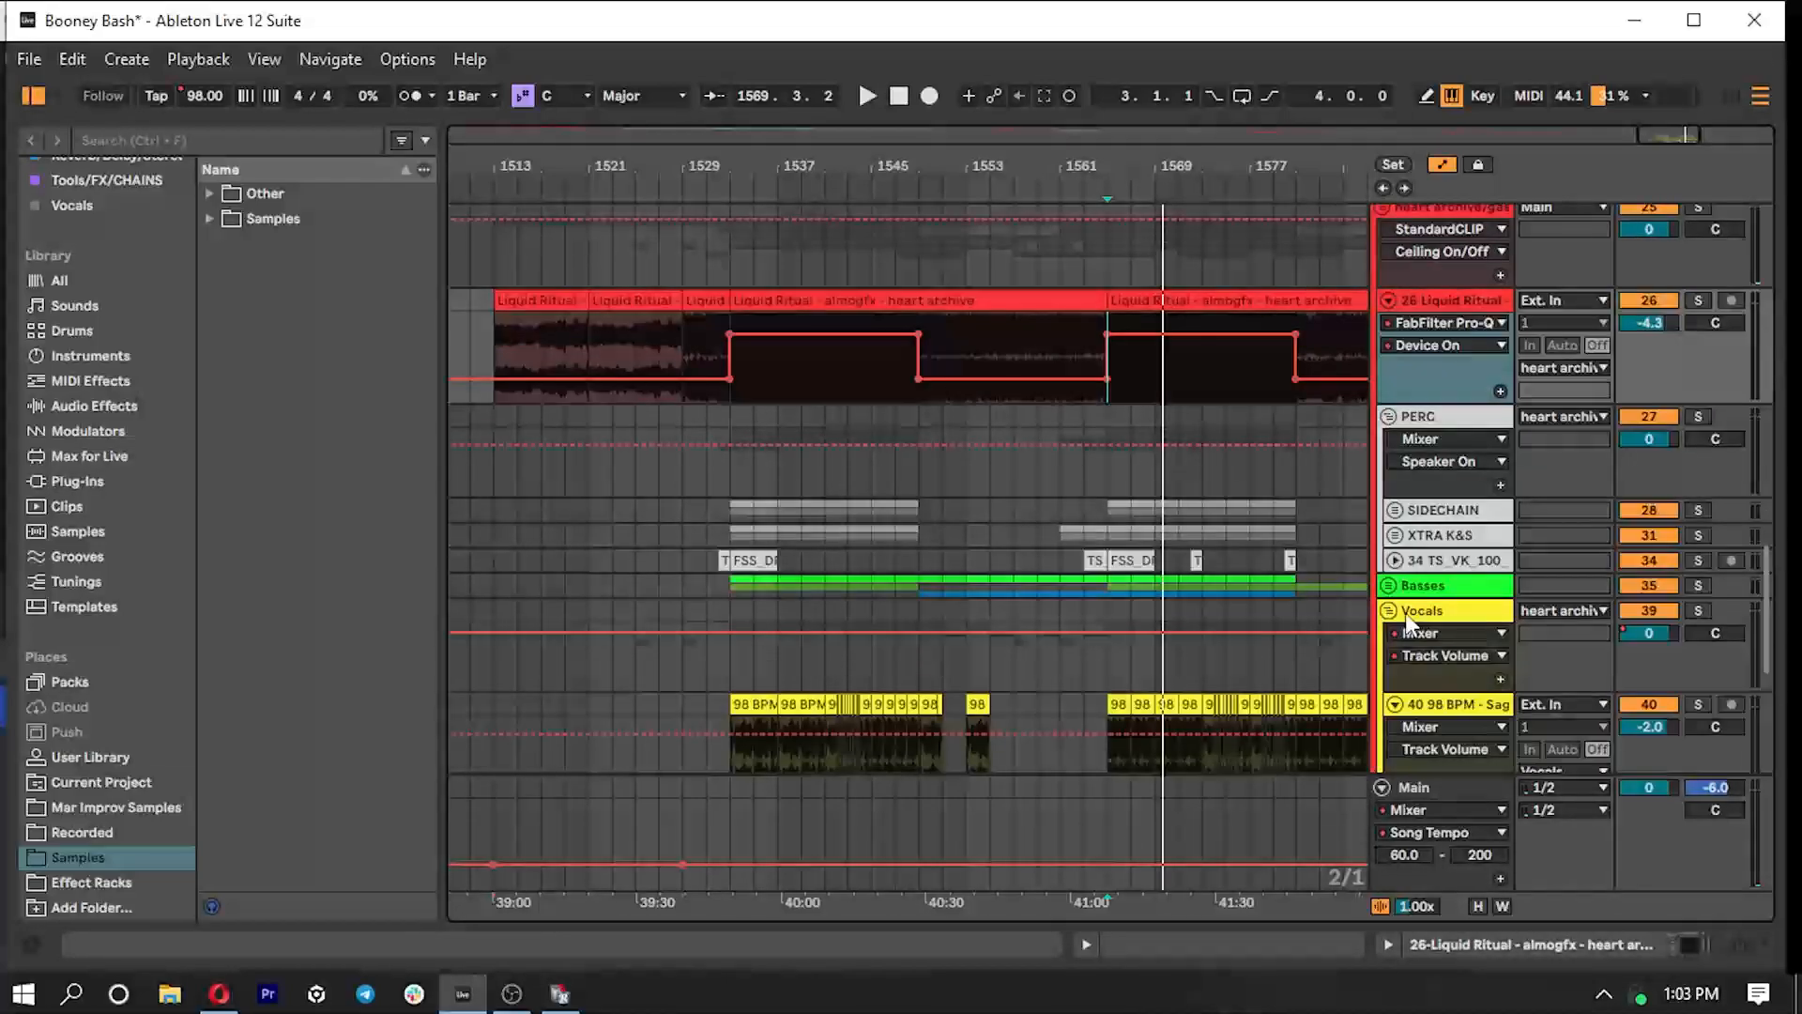
scroll(1399, 605, down, 5)
- Solo the first Gas Pedal vocal track, track 40, and play it from bar 1533
click(747, 599)
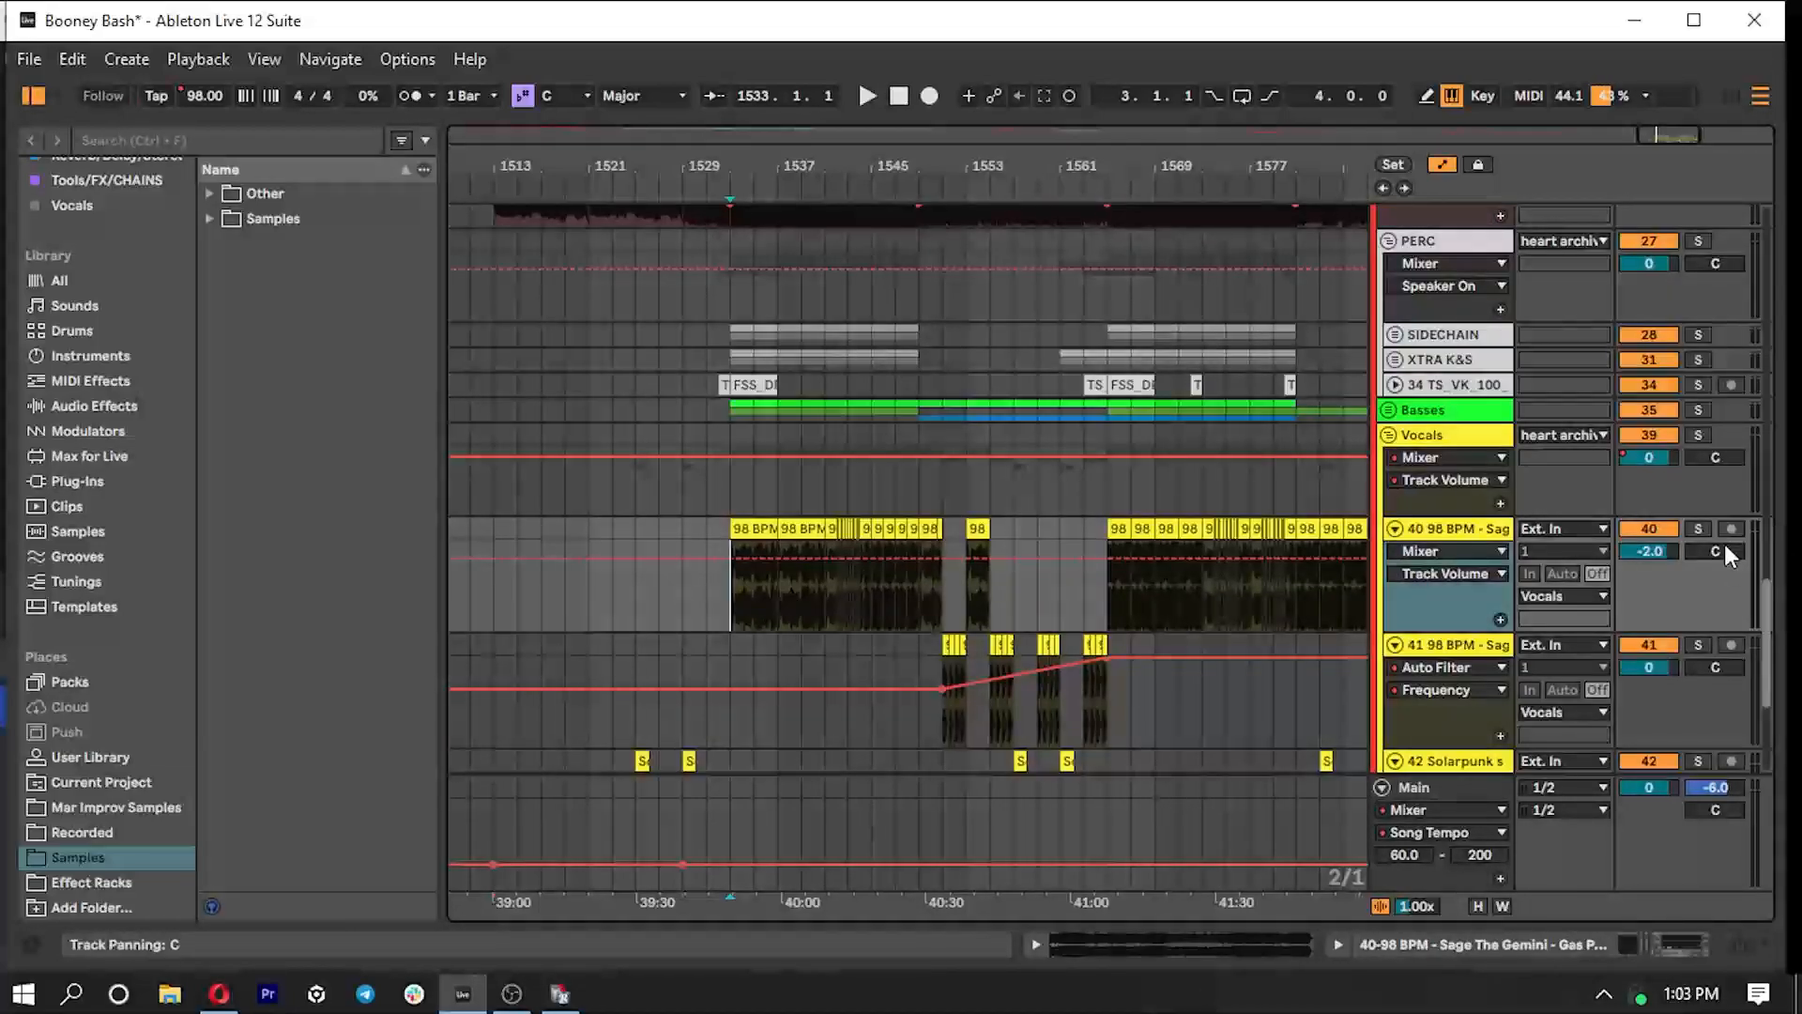
click(1699, 528)
drag(1656, 134, 1654, 220)
key(space)
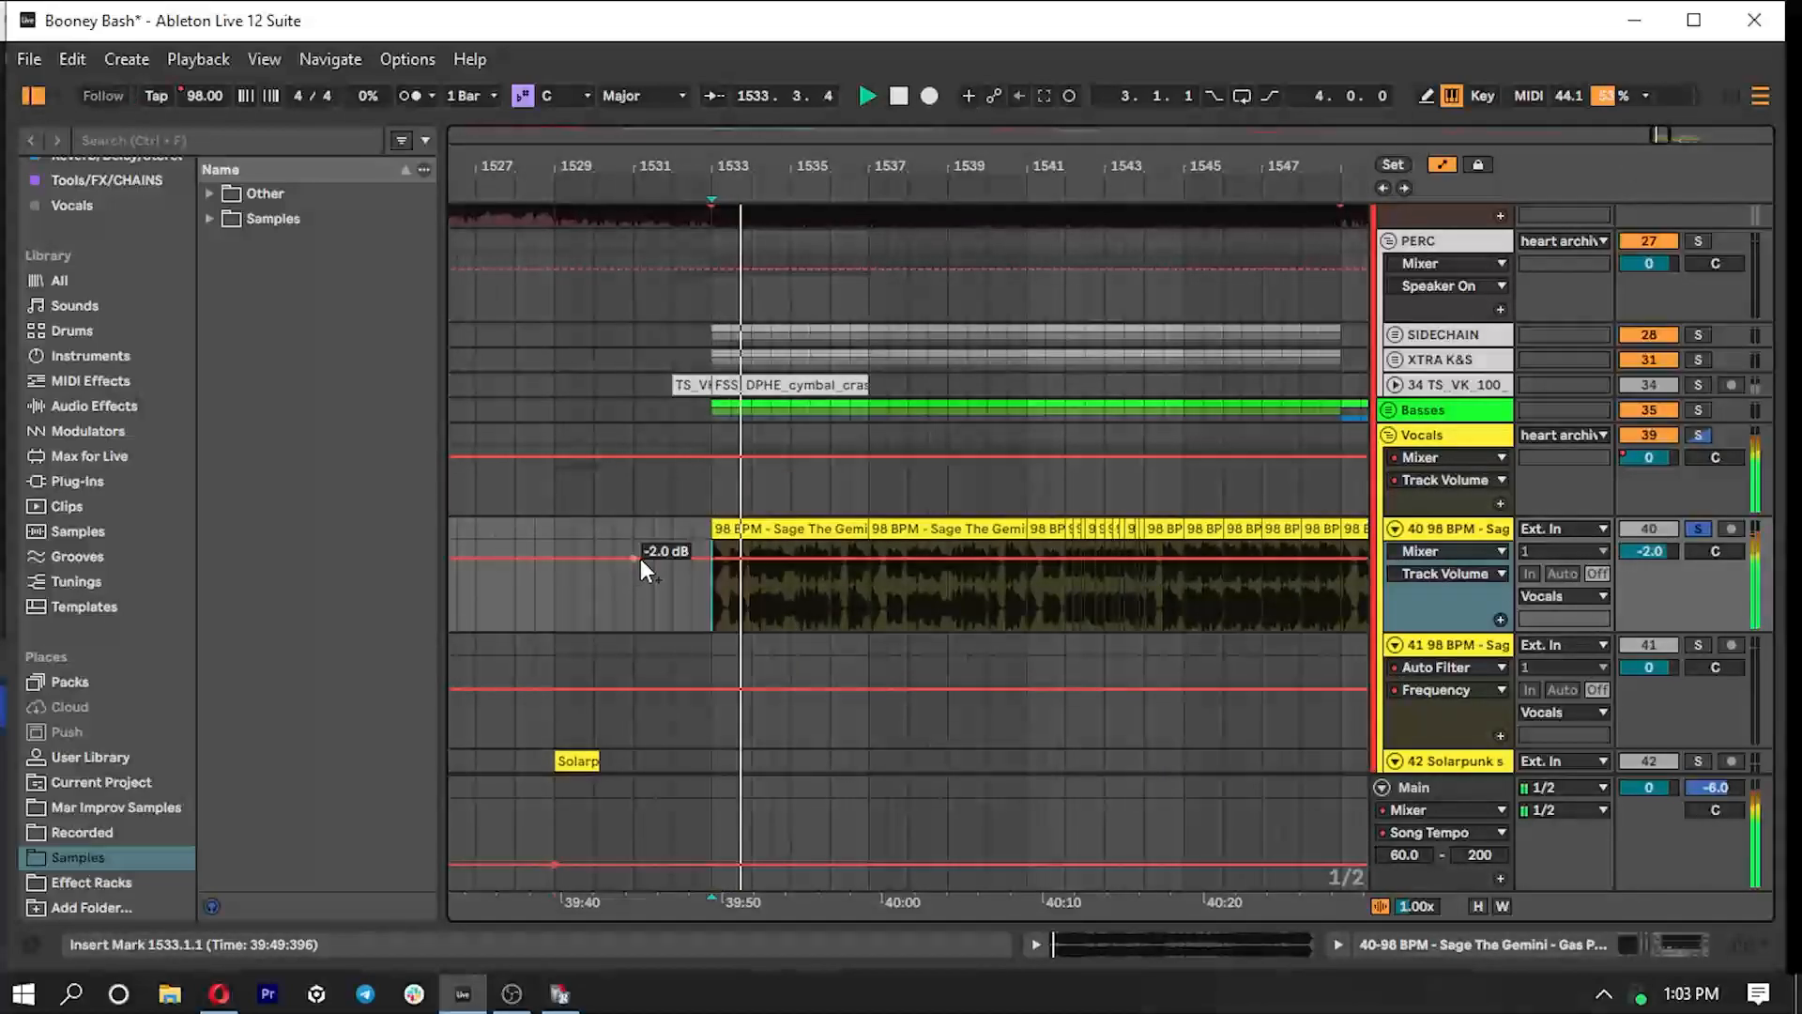
- Show the device chain of vocal track 40, stop playback and look over the neighbouring vocal tracks
double_click(1476, 529)
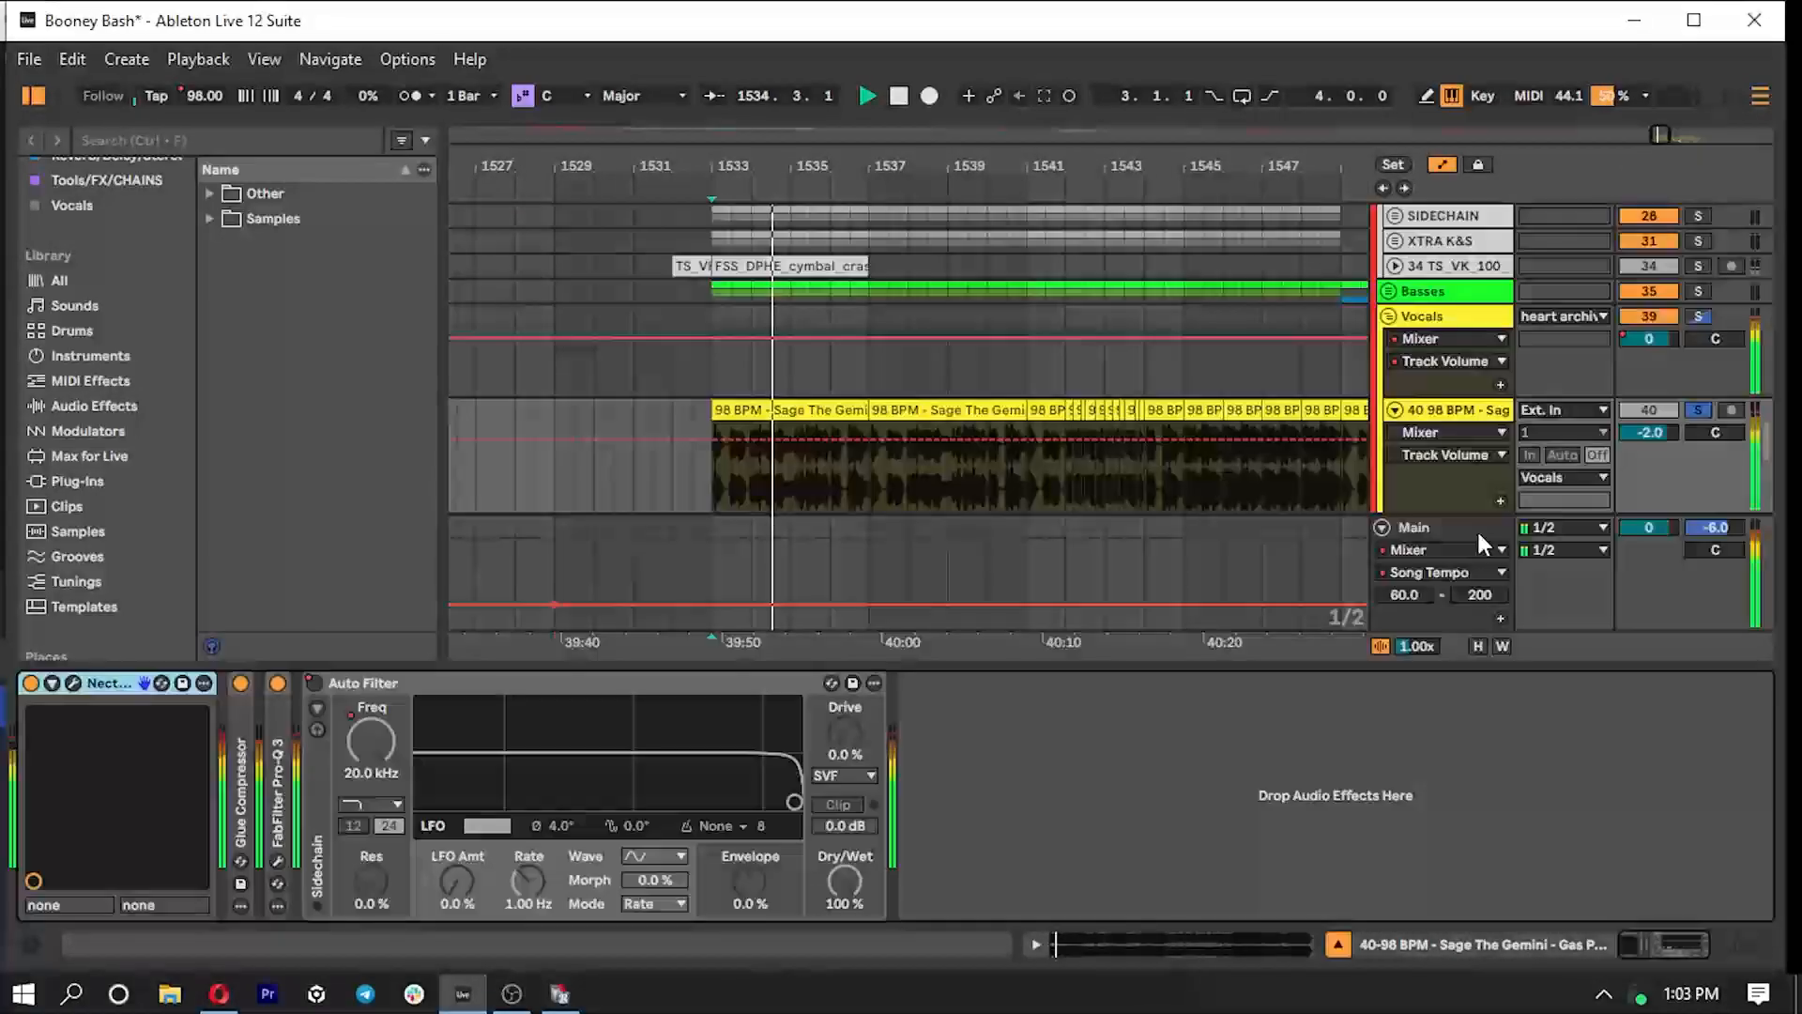
key(space)
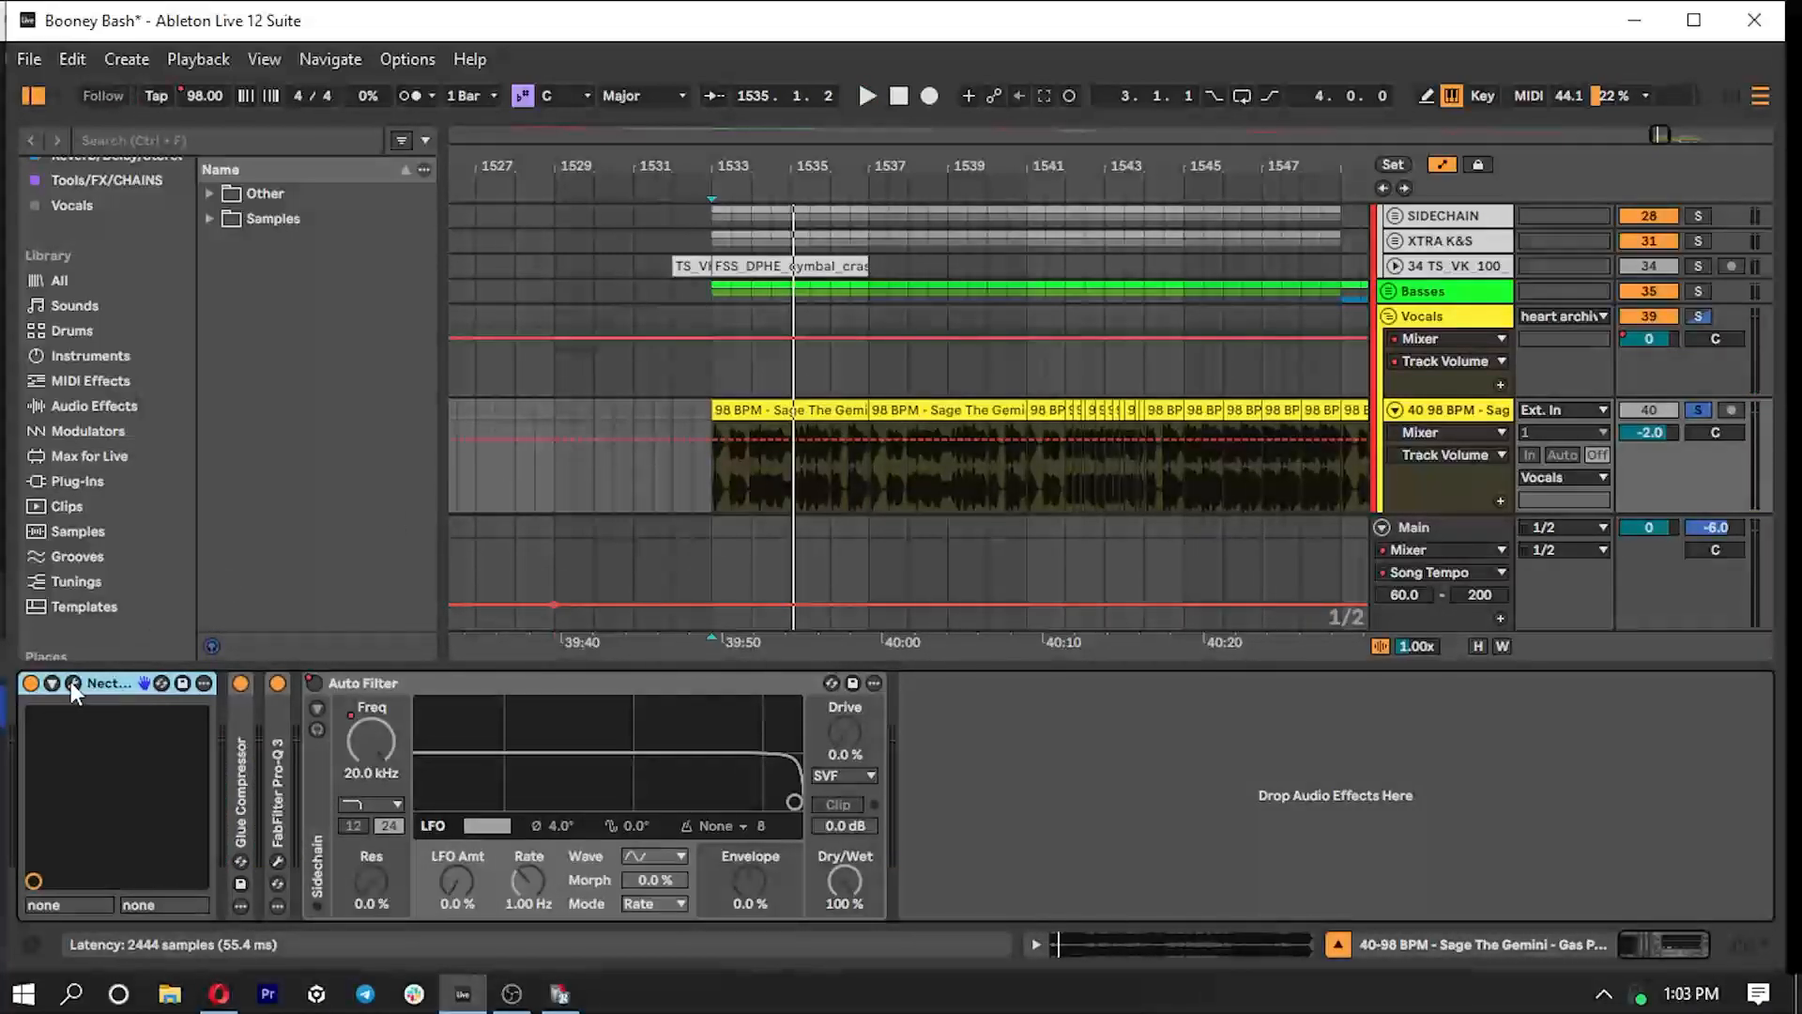
scroll(986, 452, down, 3)
scroll(985, 437, down, 2)
scroll(1430, 319, up, 5)
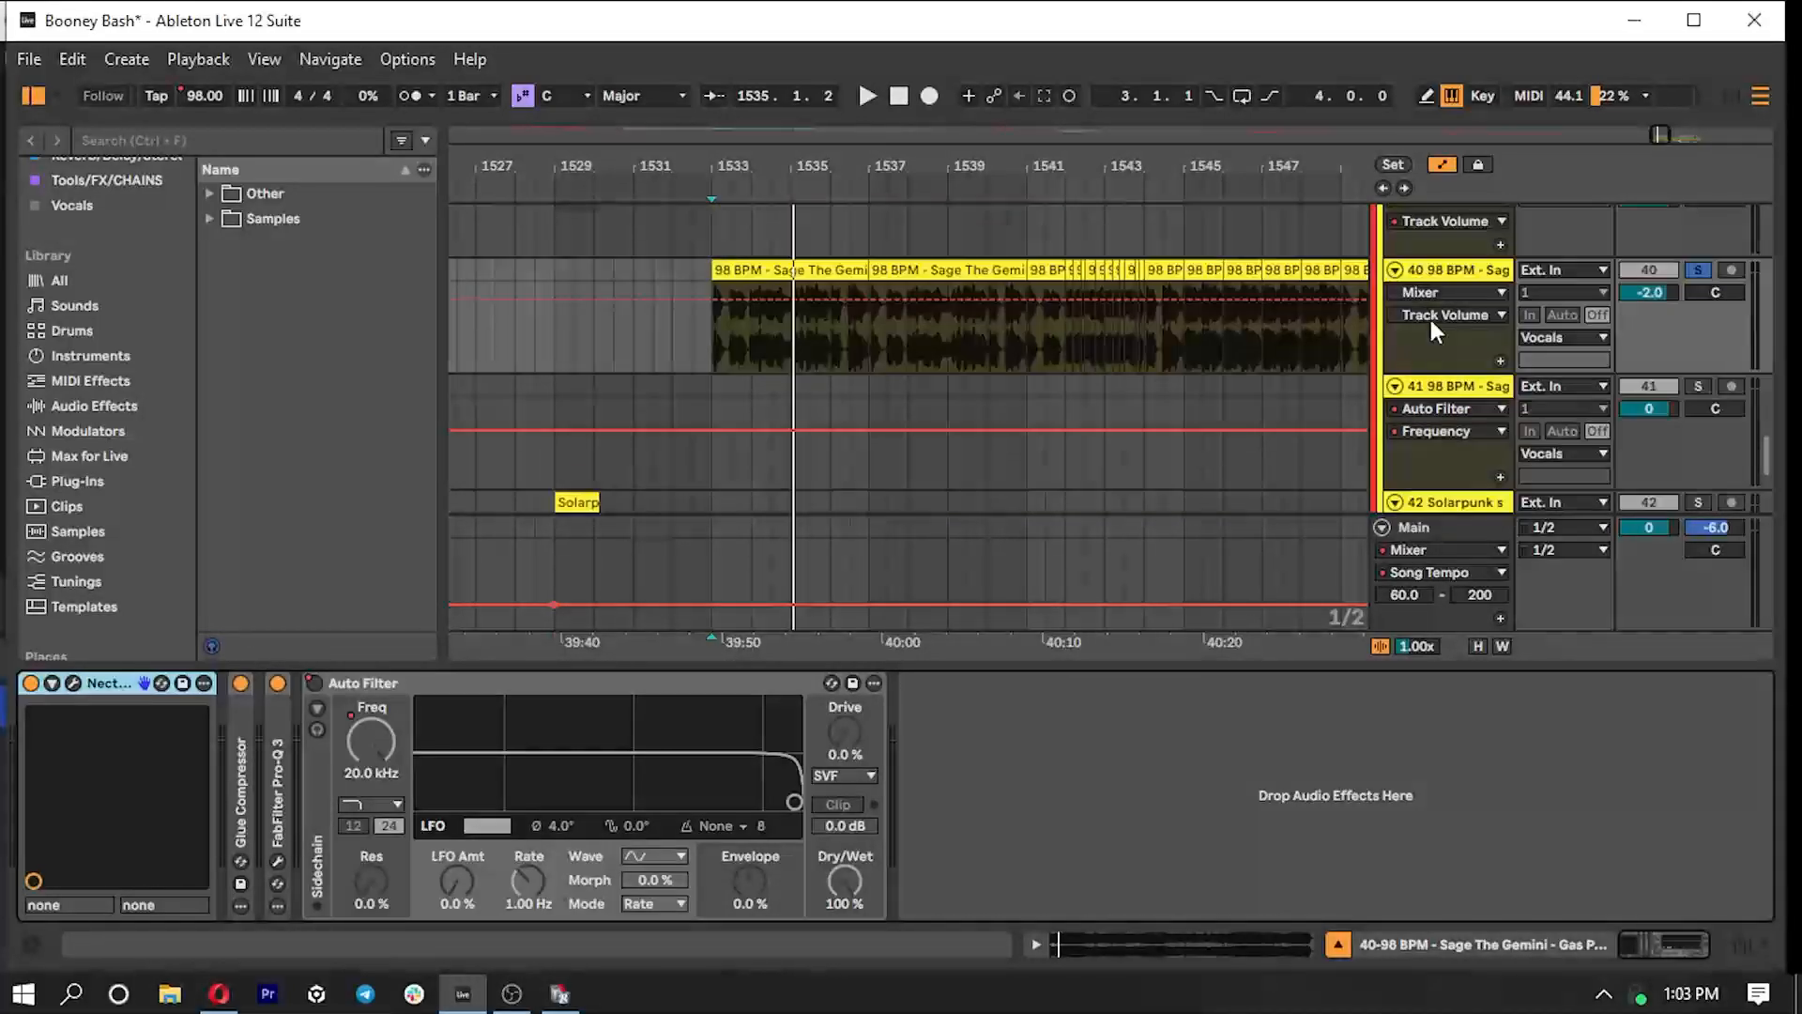
click(1433, 321)
click(1455, 405)
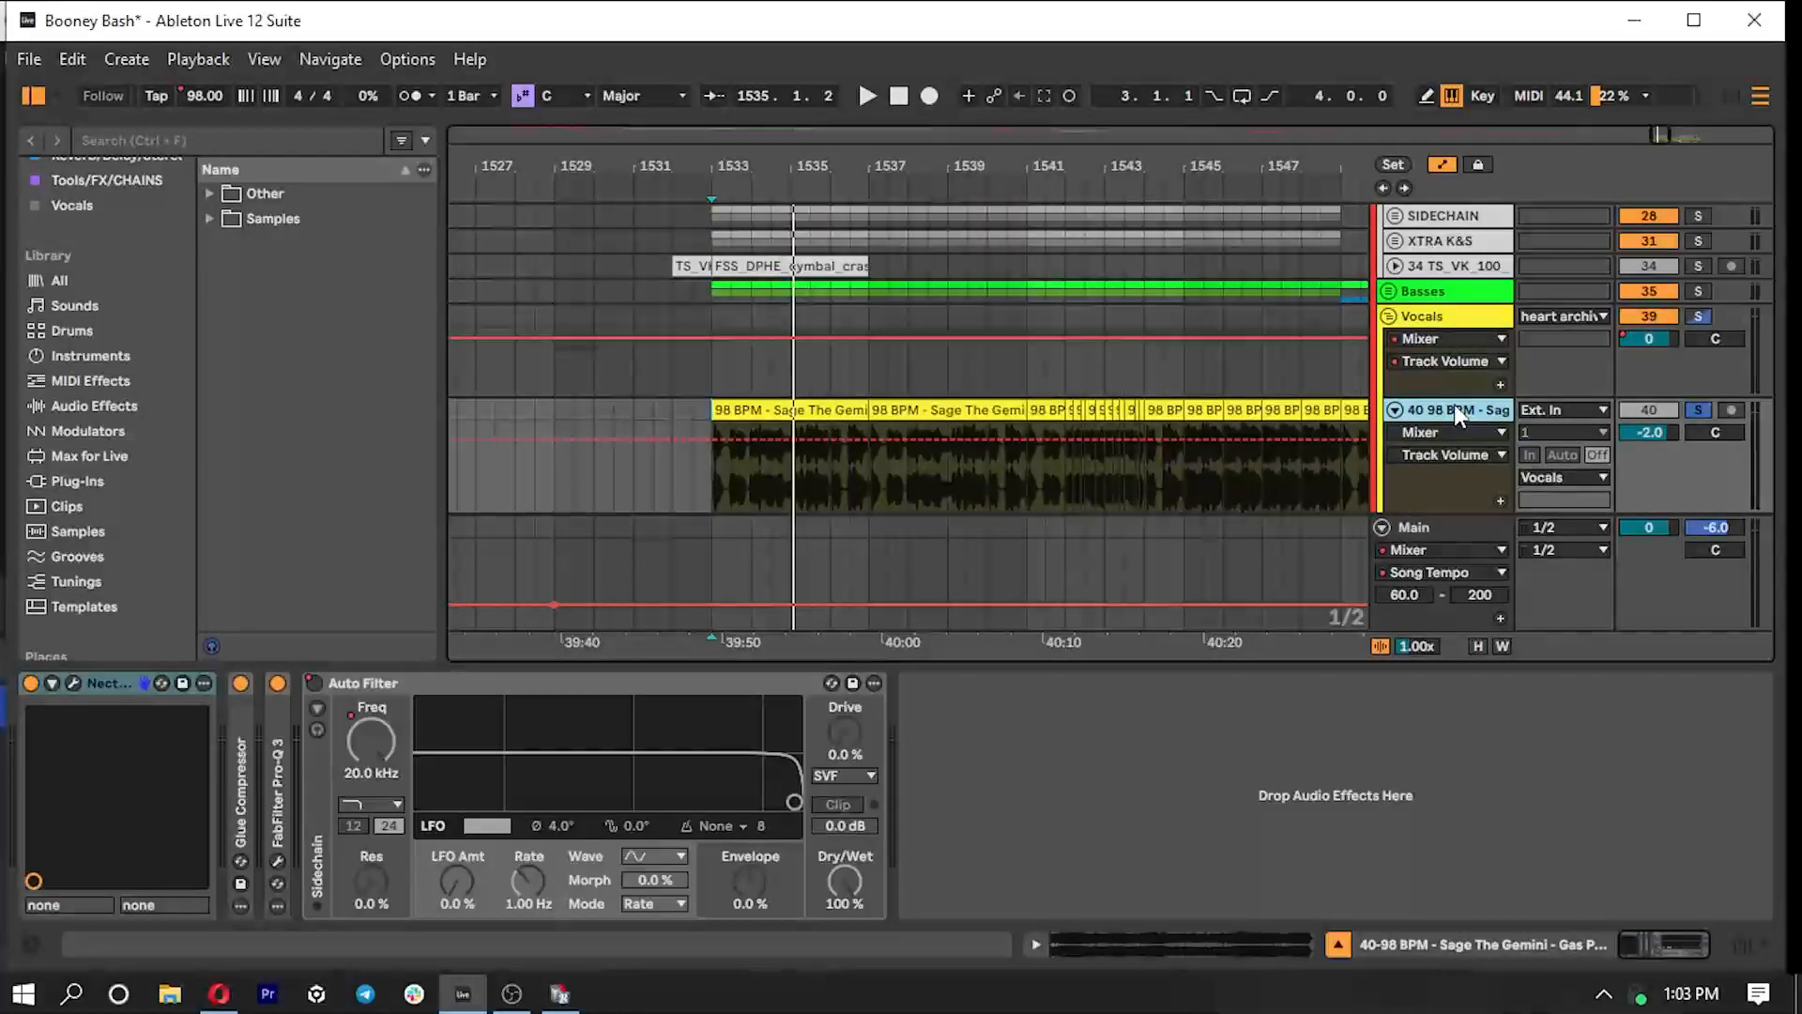
- Open Nectar 3 on vocal track 40, examine its Harmony module settings and close the plug-in
click(74, 684)
click(1089, 589)
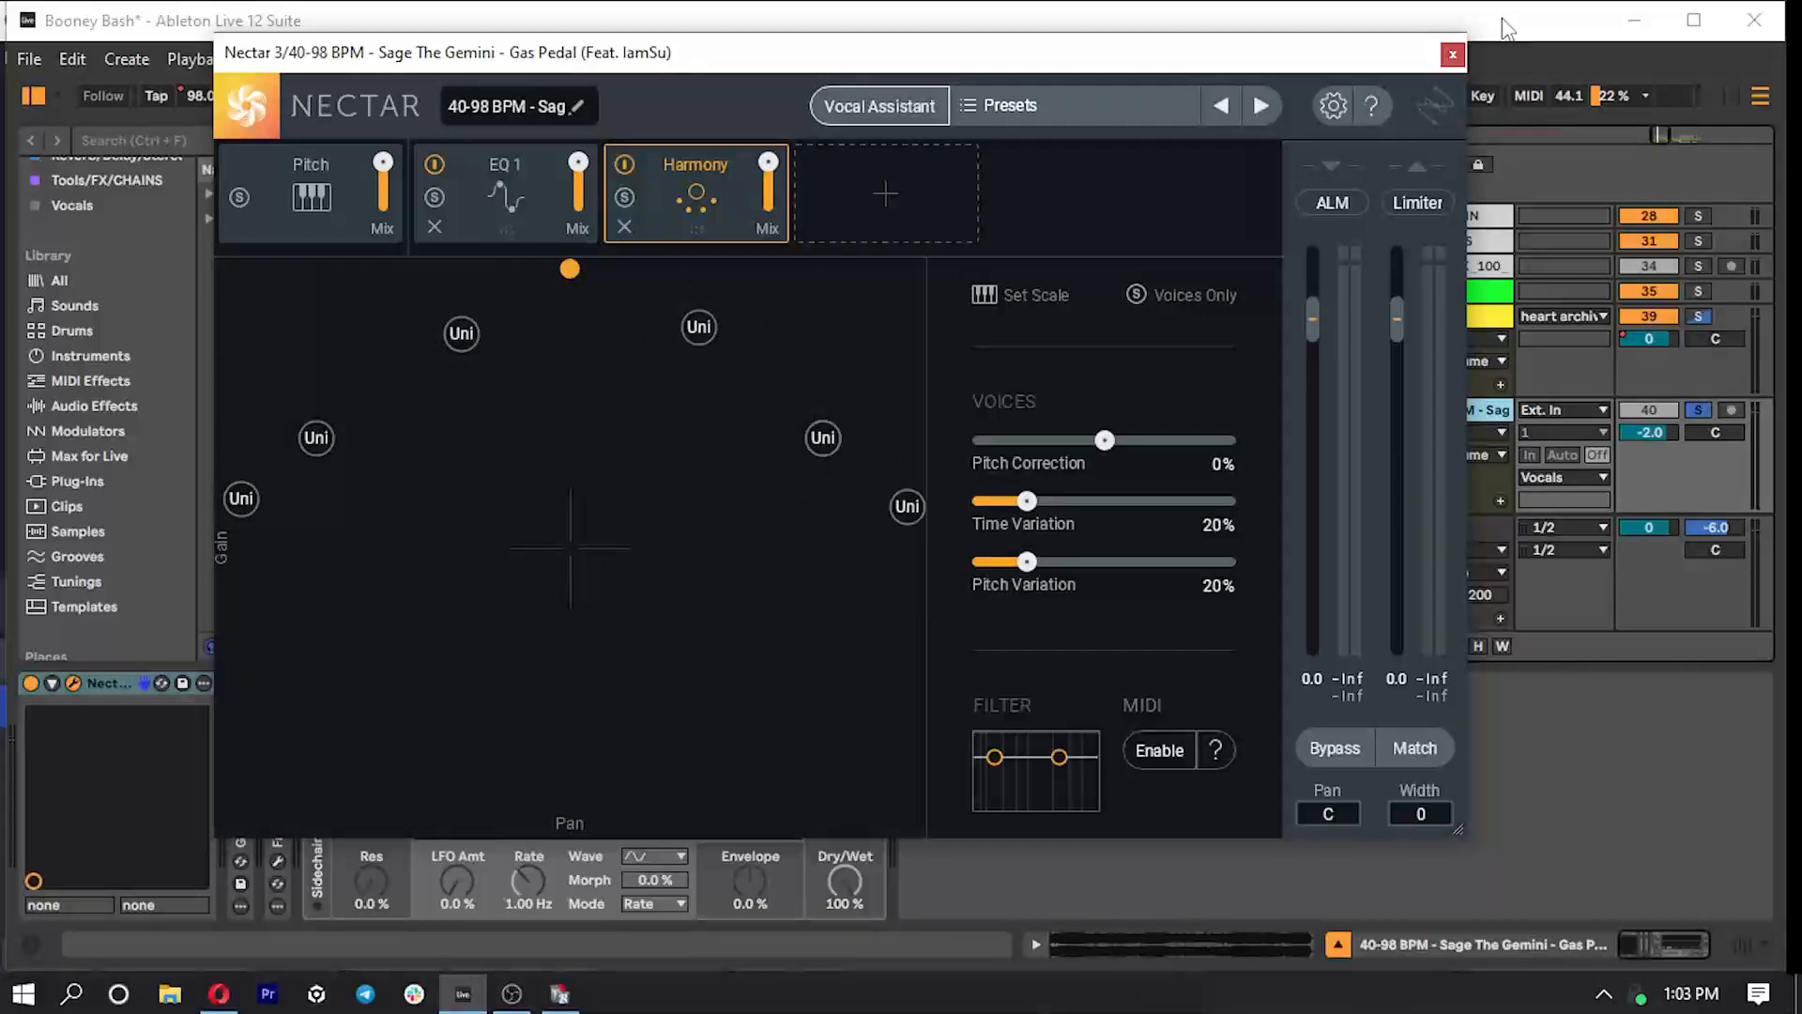
click(1452, 54)
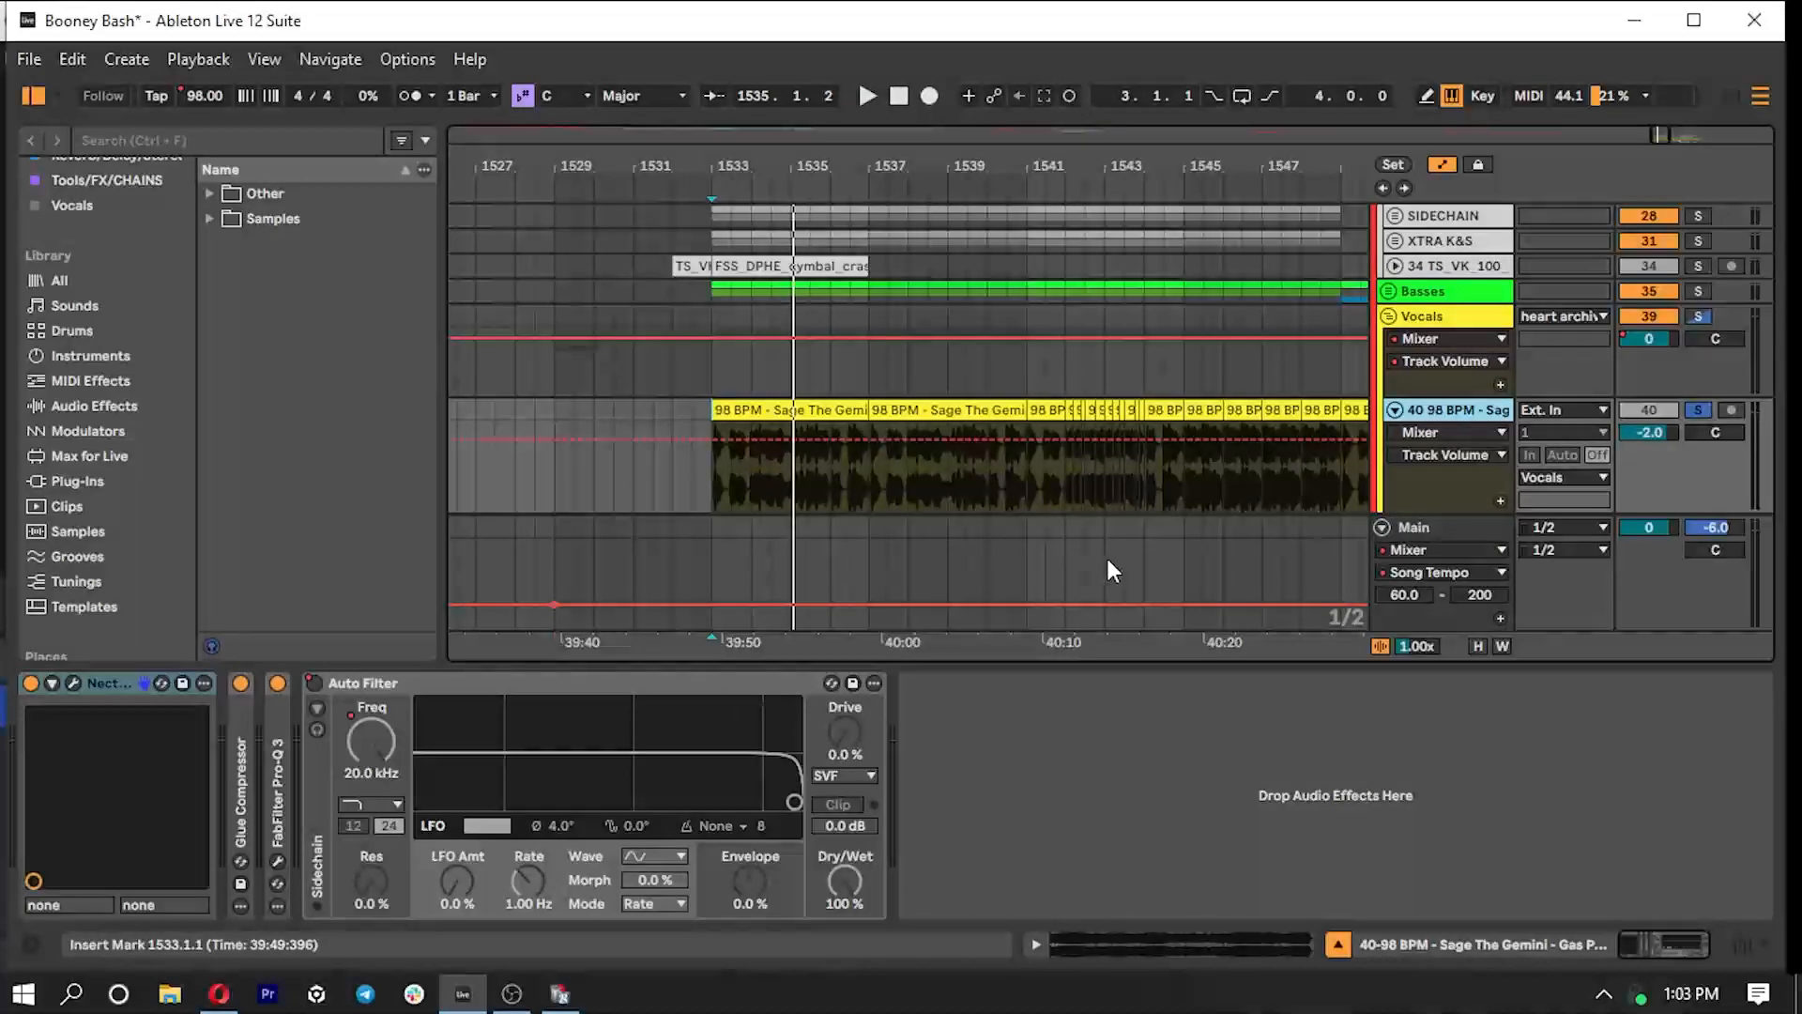
- Locate Nectar 3 in the browser's Vocals collection
scroll(1106, 555, down, 2)
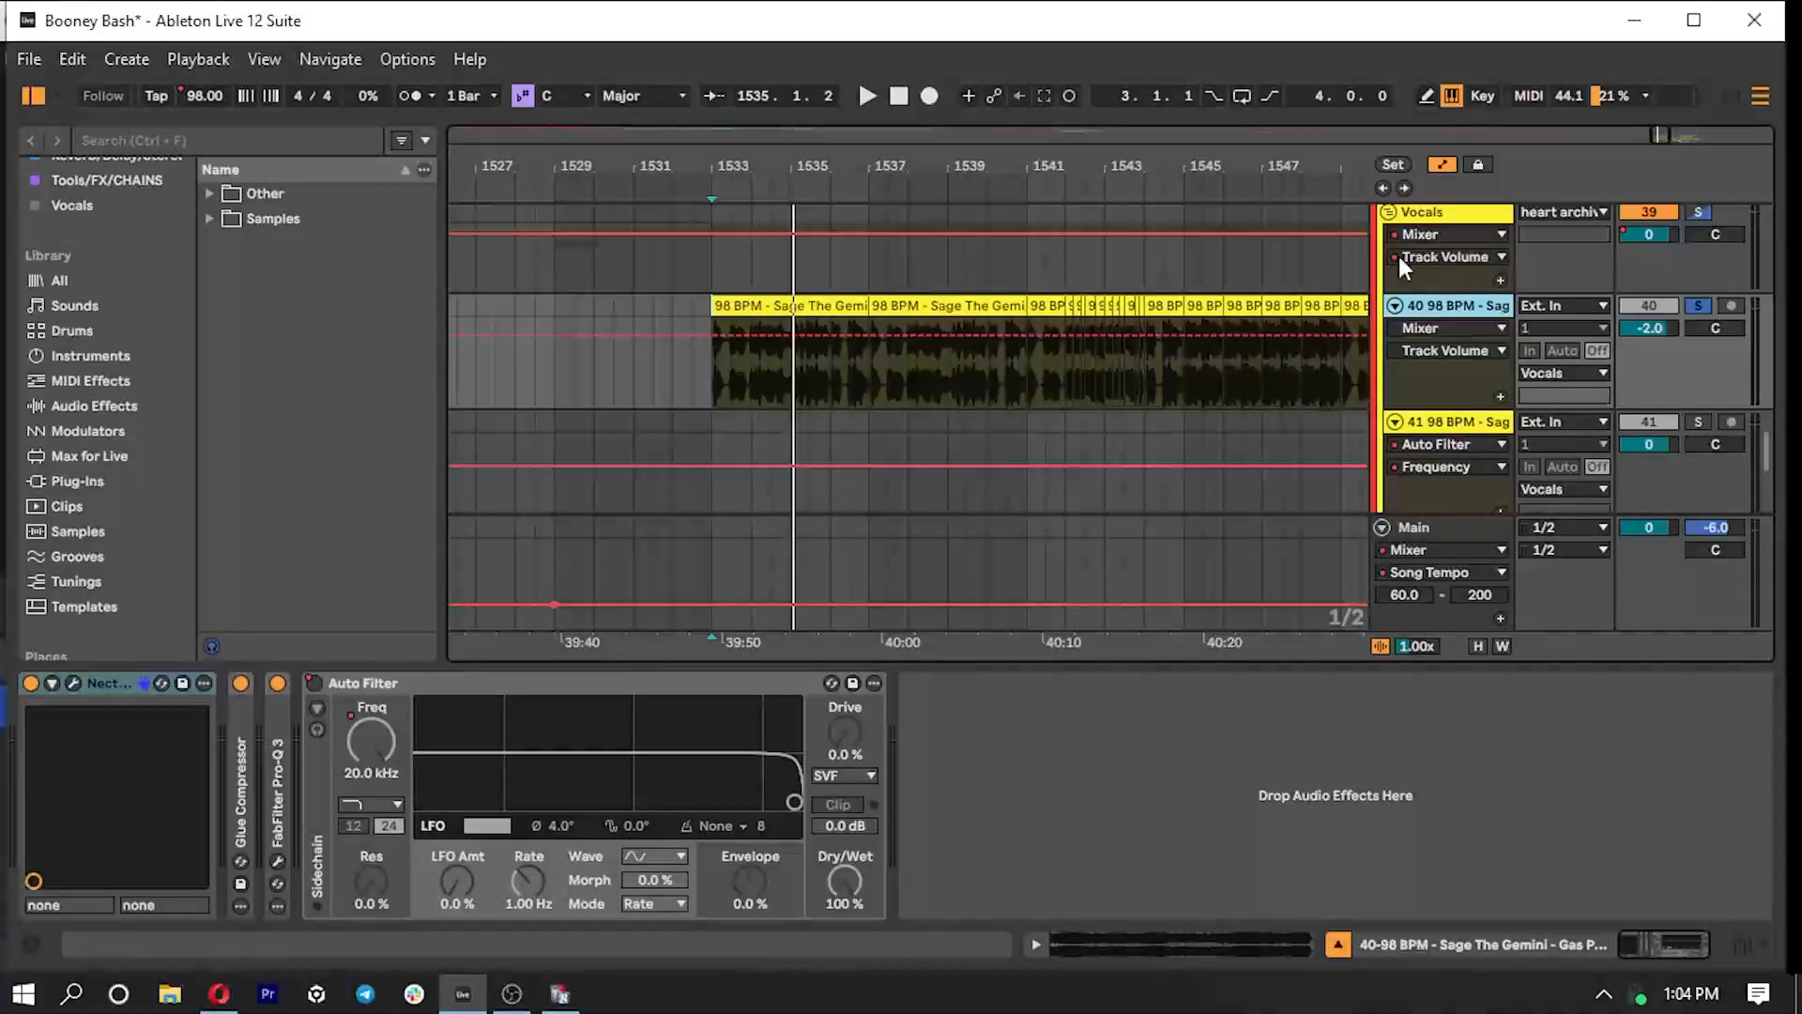
scroll(94, 278, up, 2)
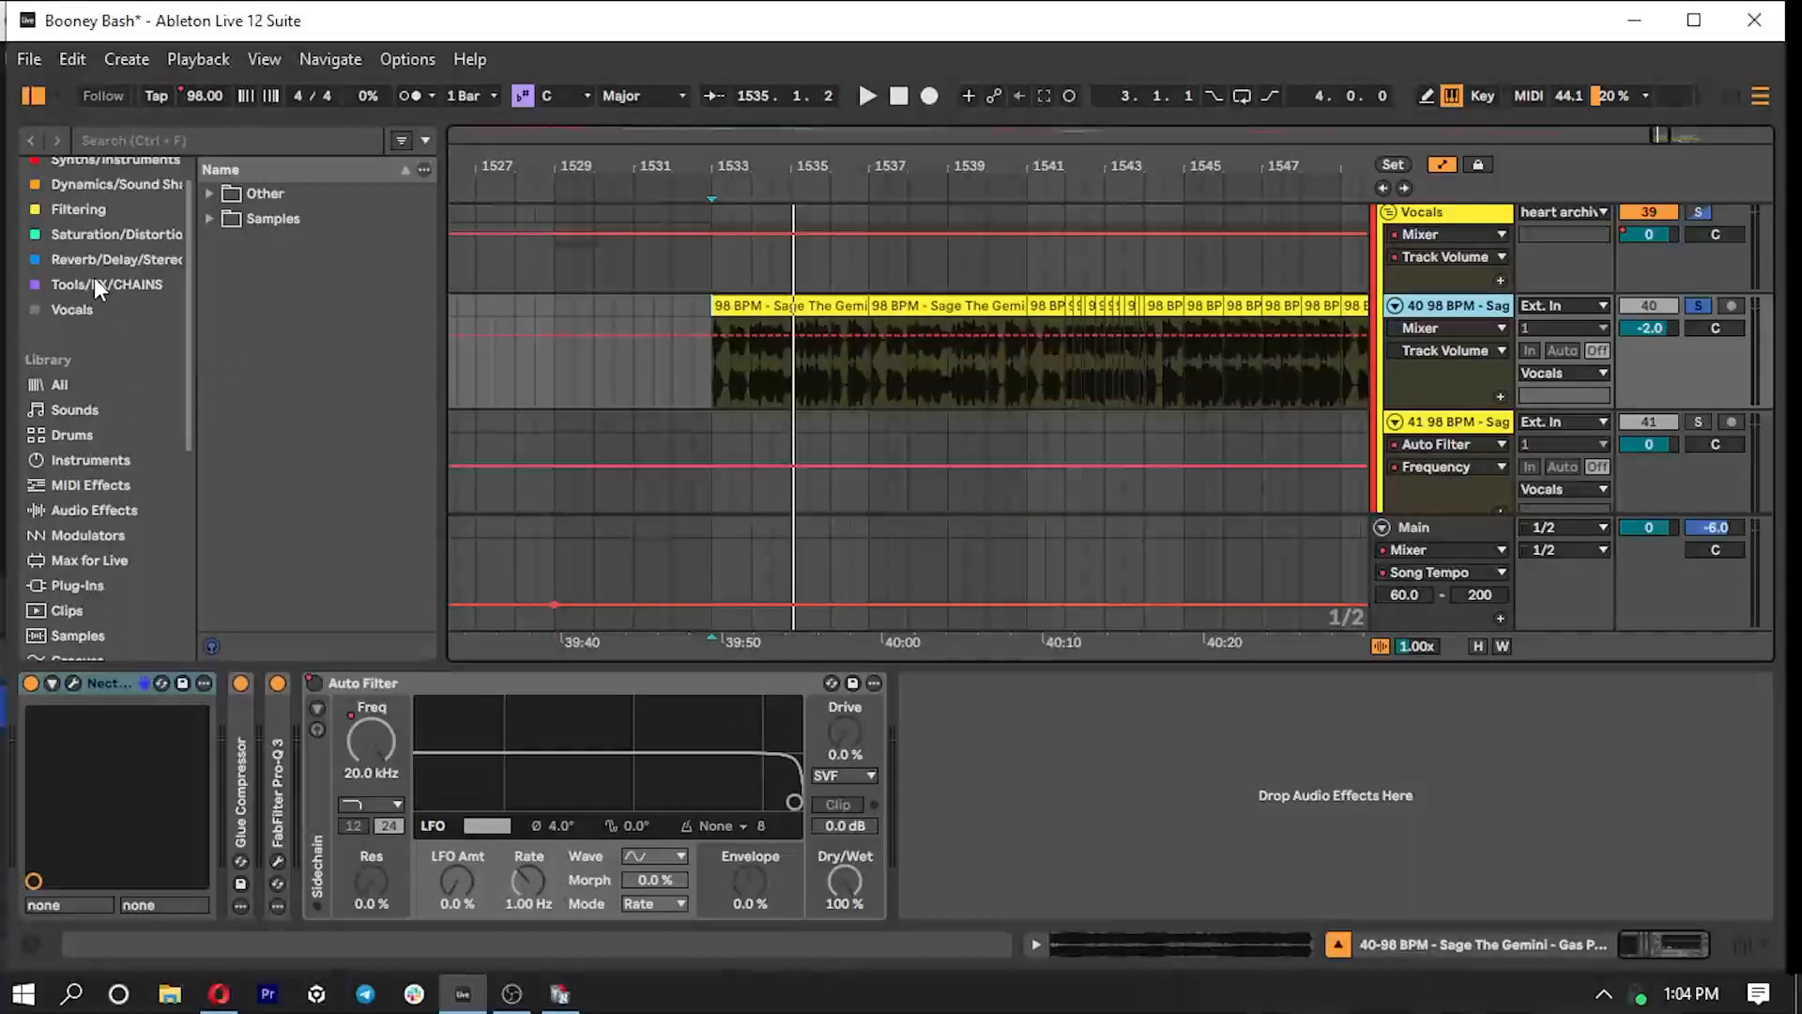
click(85, 310)
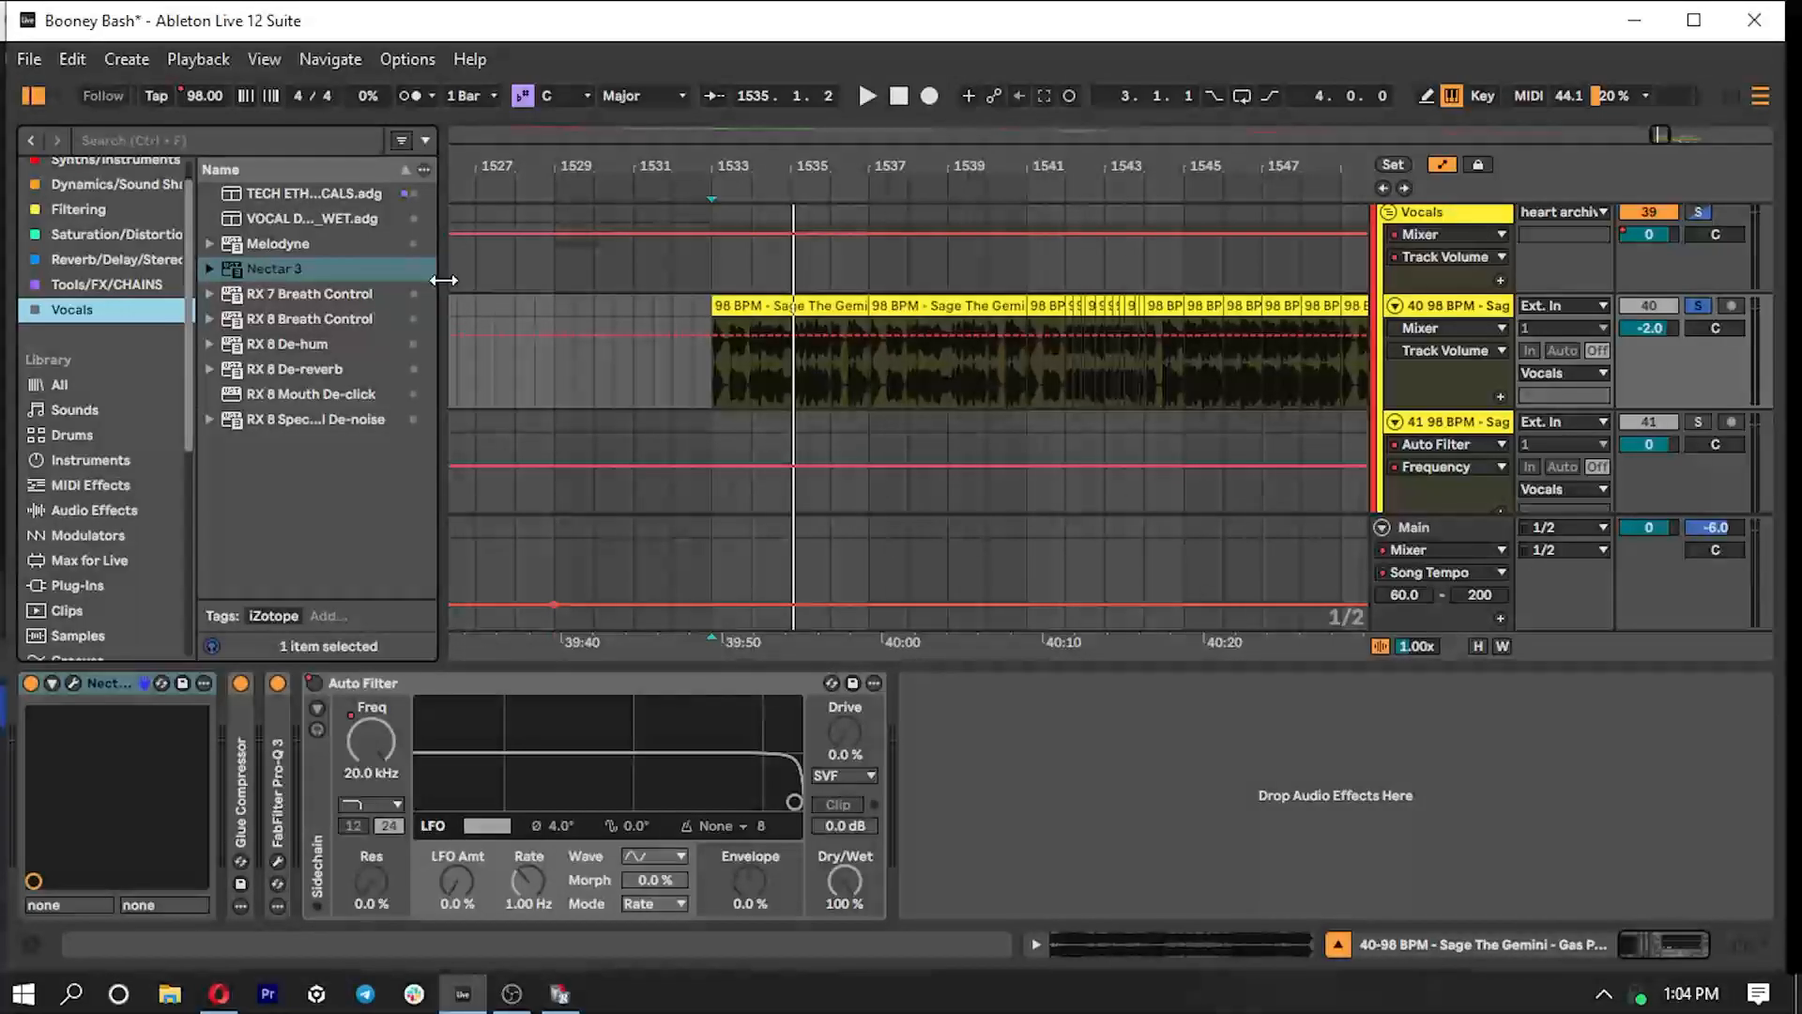
- Search the plug-ins for "vocal dou" and add Vocal Doubler after the Auto Filter on vocal track 40
drag(444, 280, 459, 280)
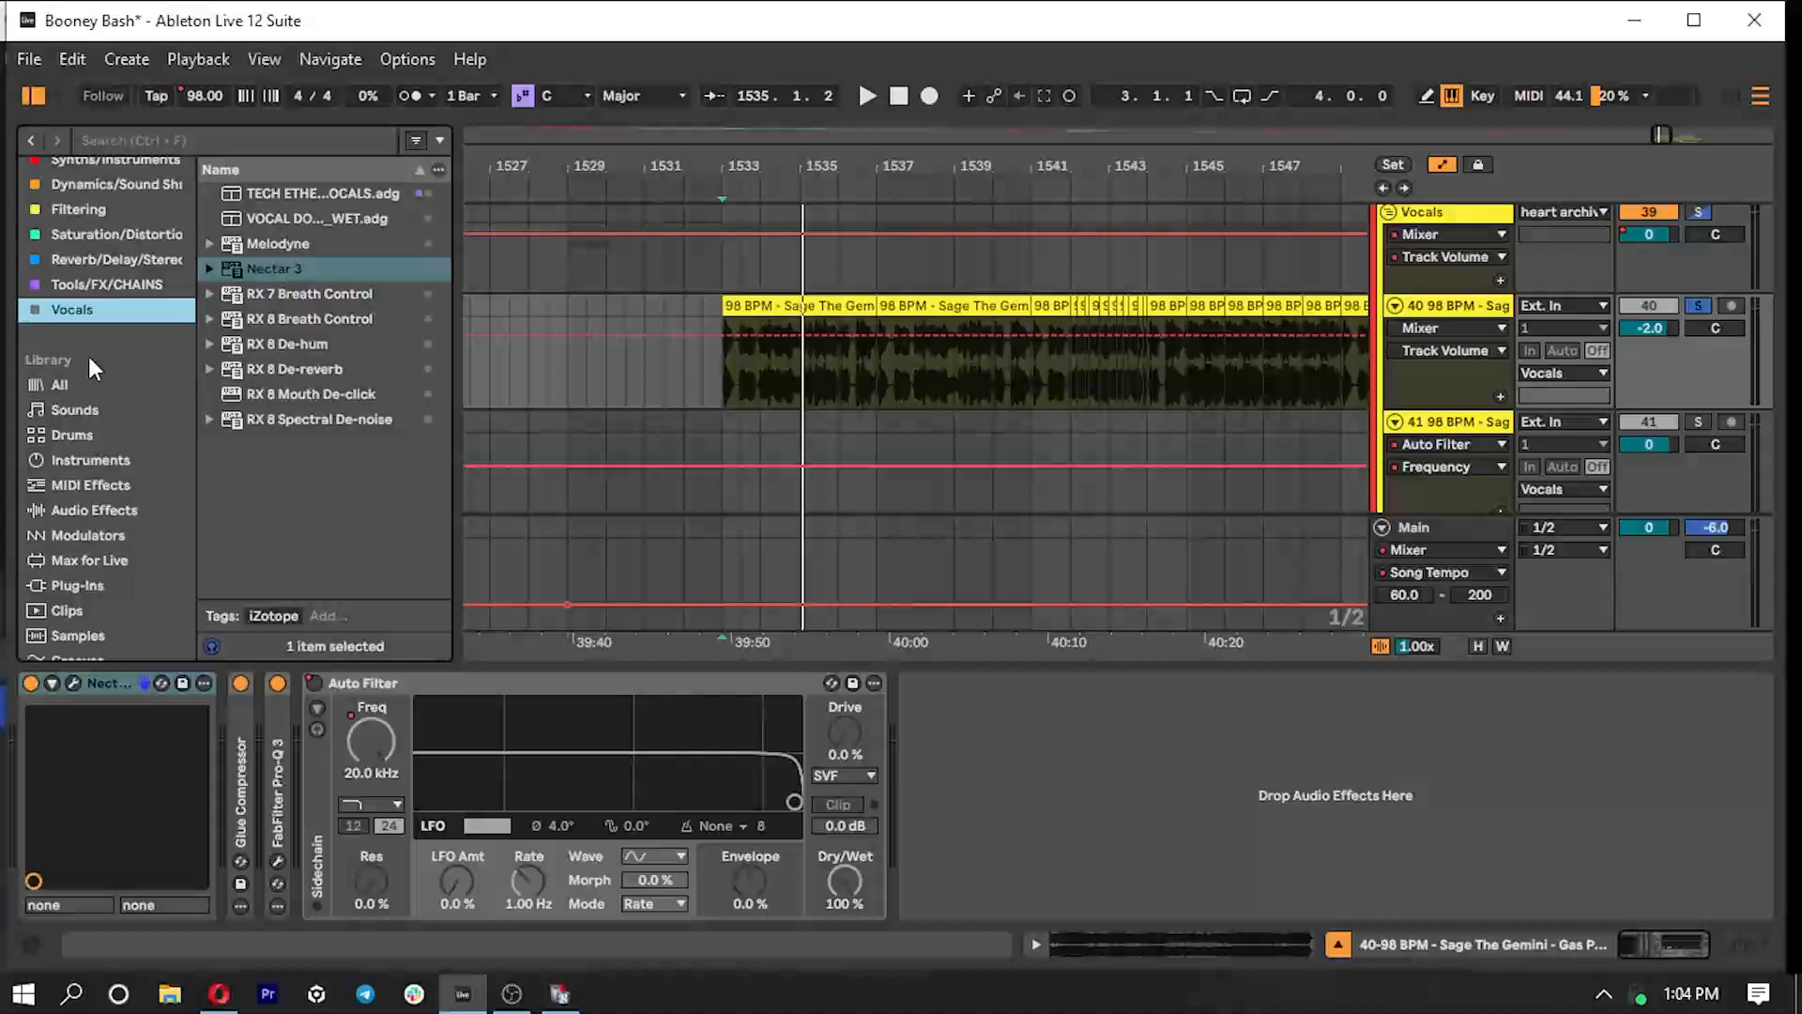
click(87, 588)
click(231, 137)
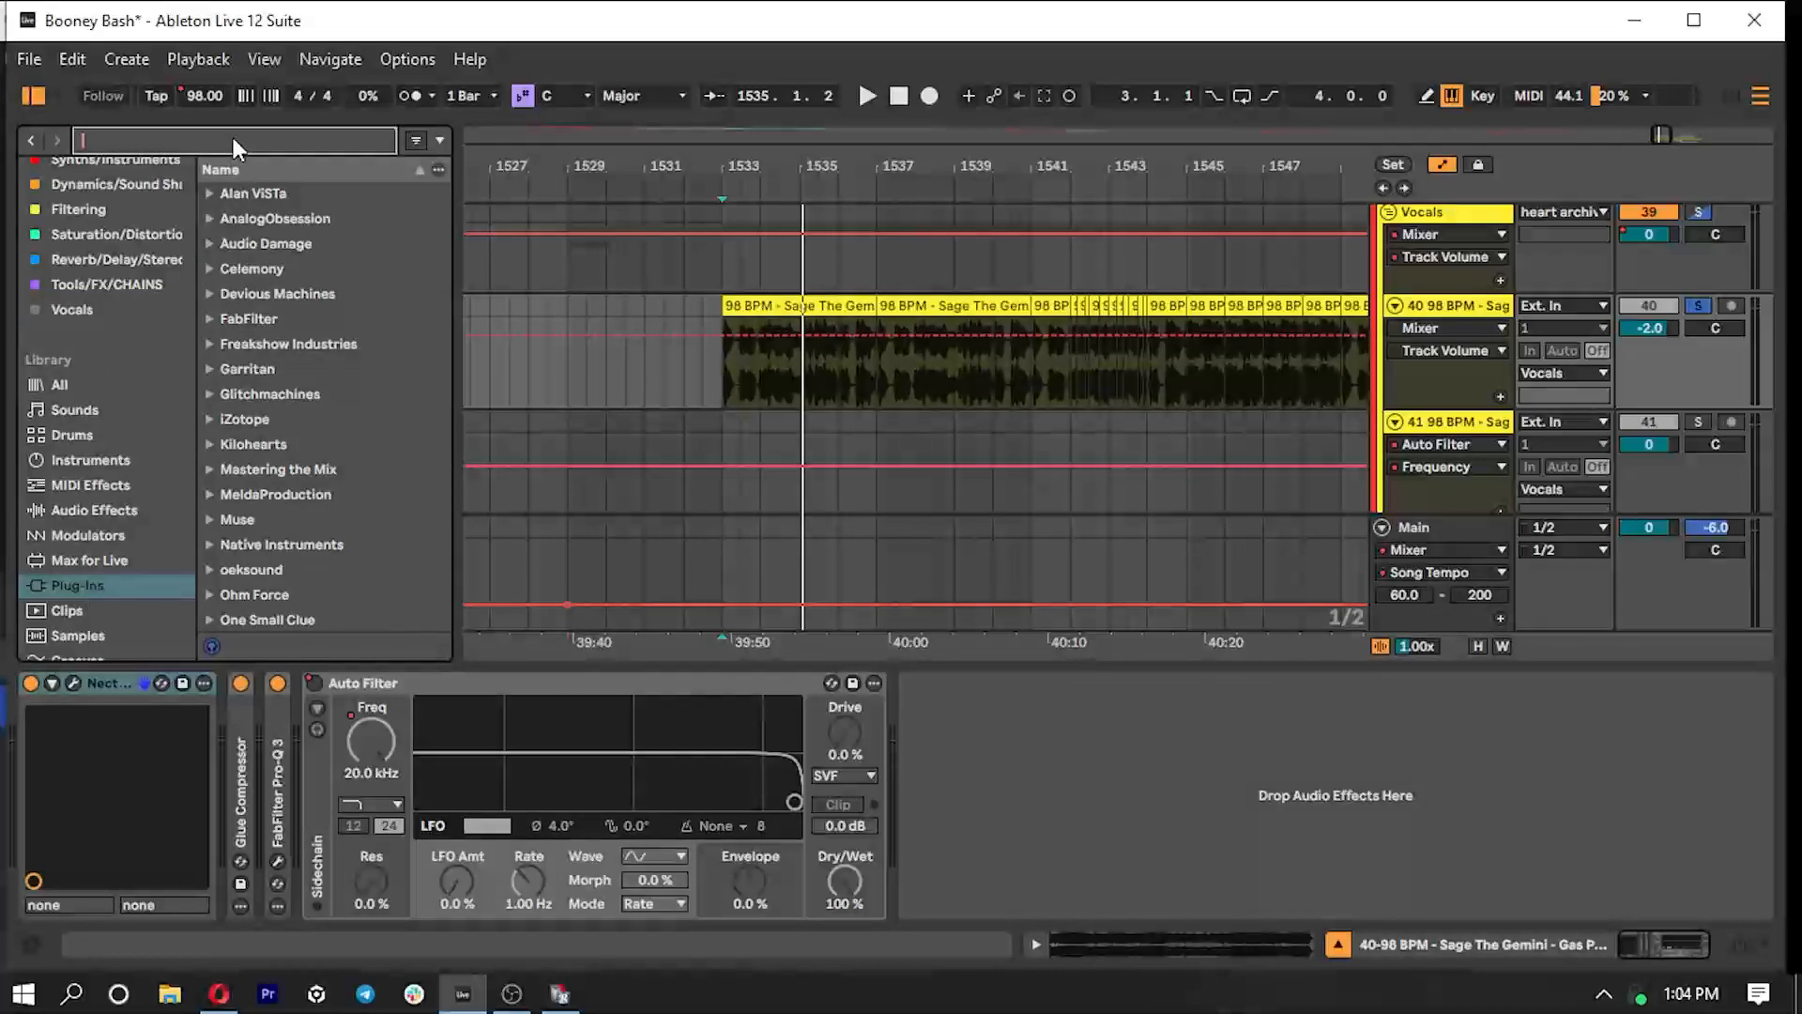
text(vocal dou)
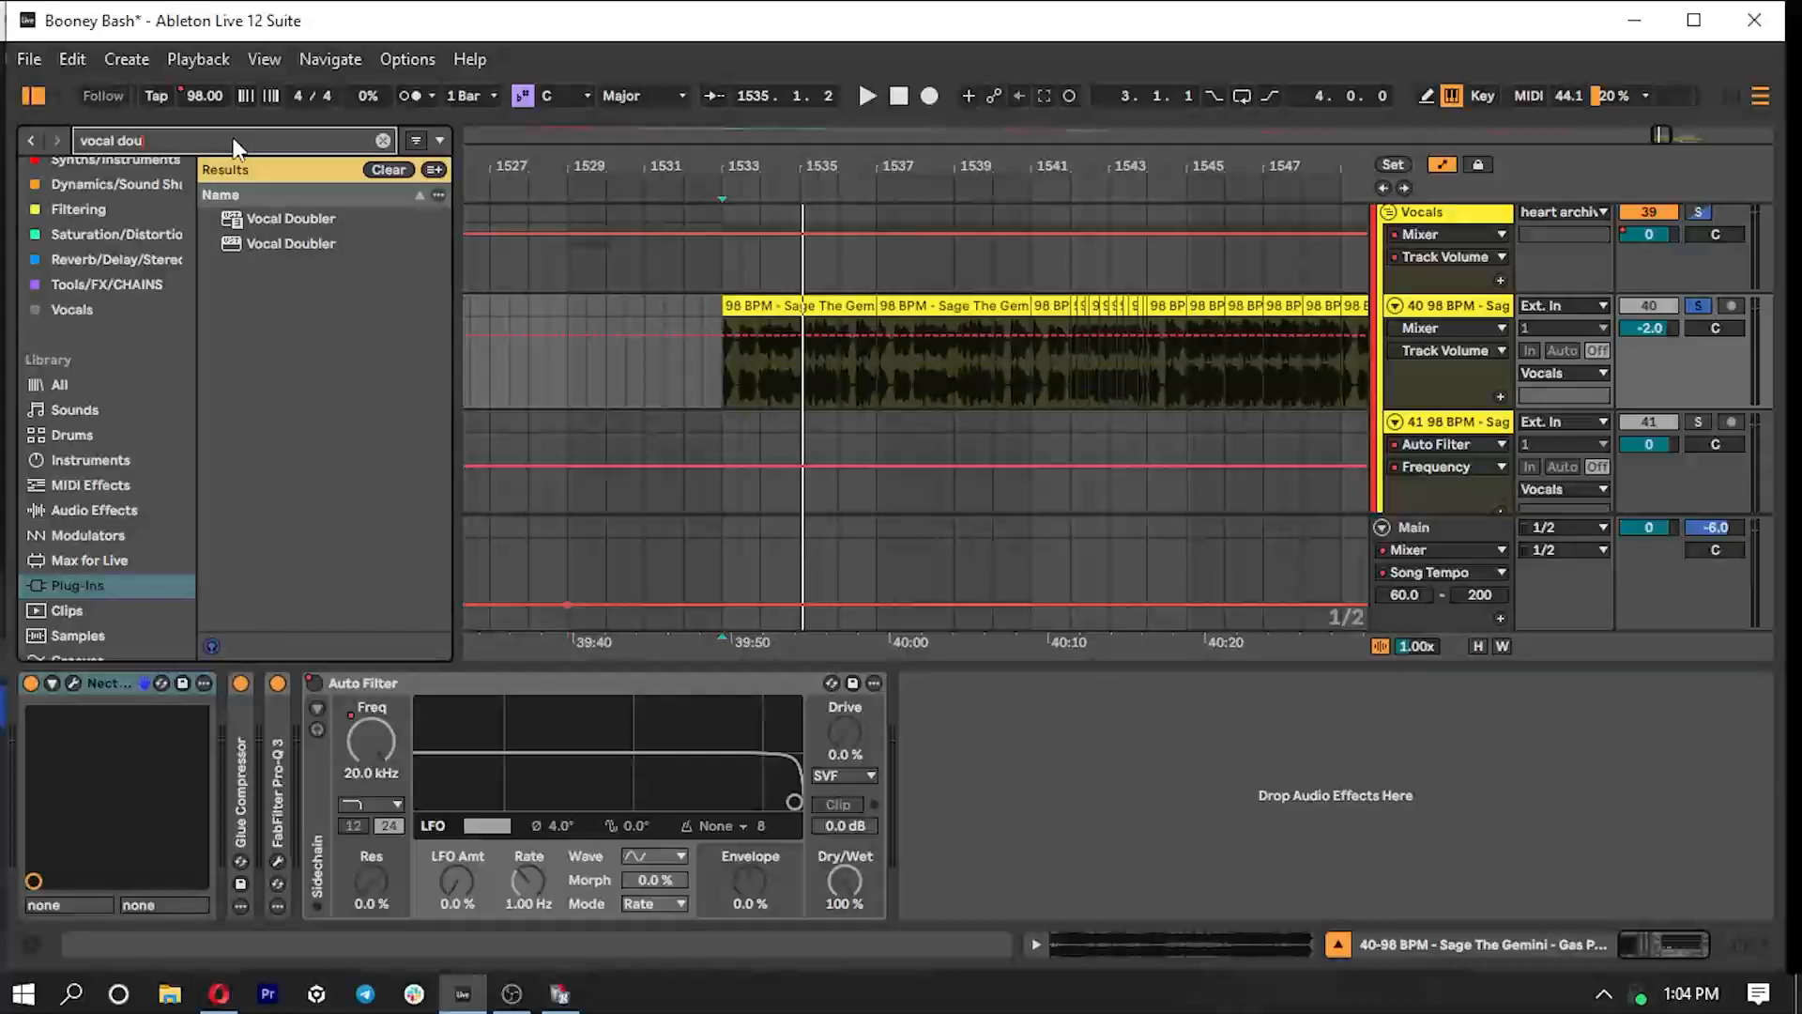
drag(282, 218, 1023, 751)
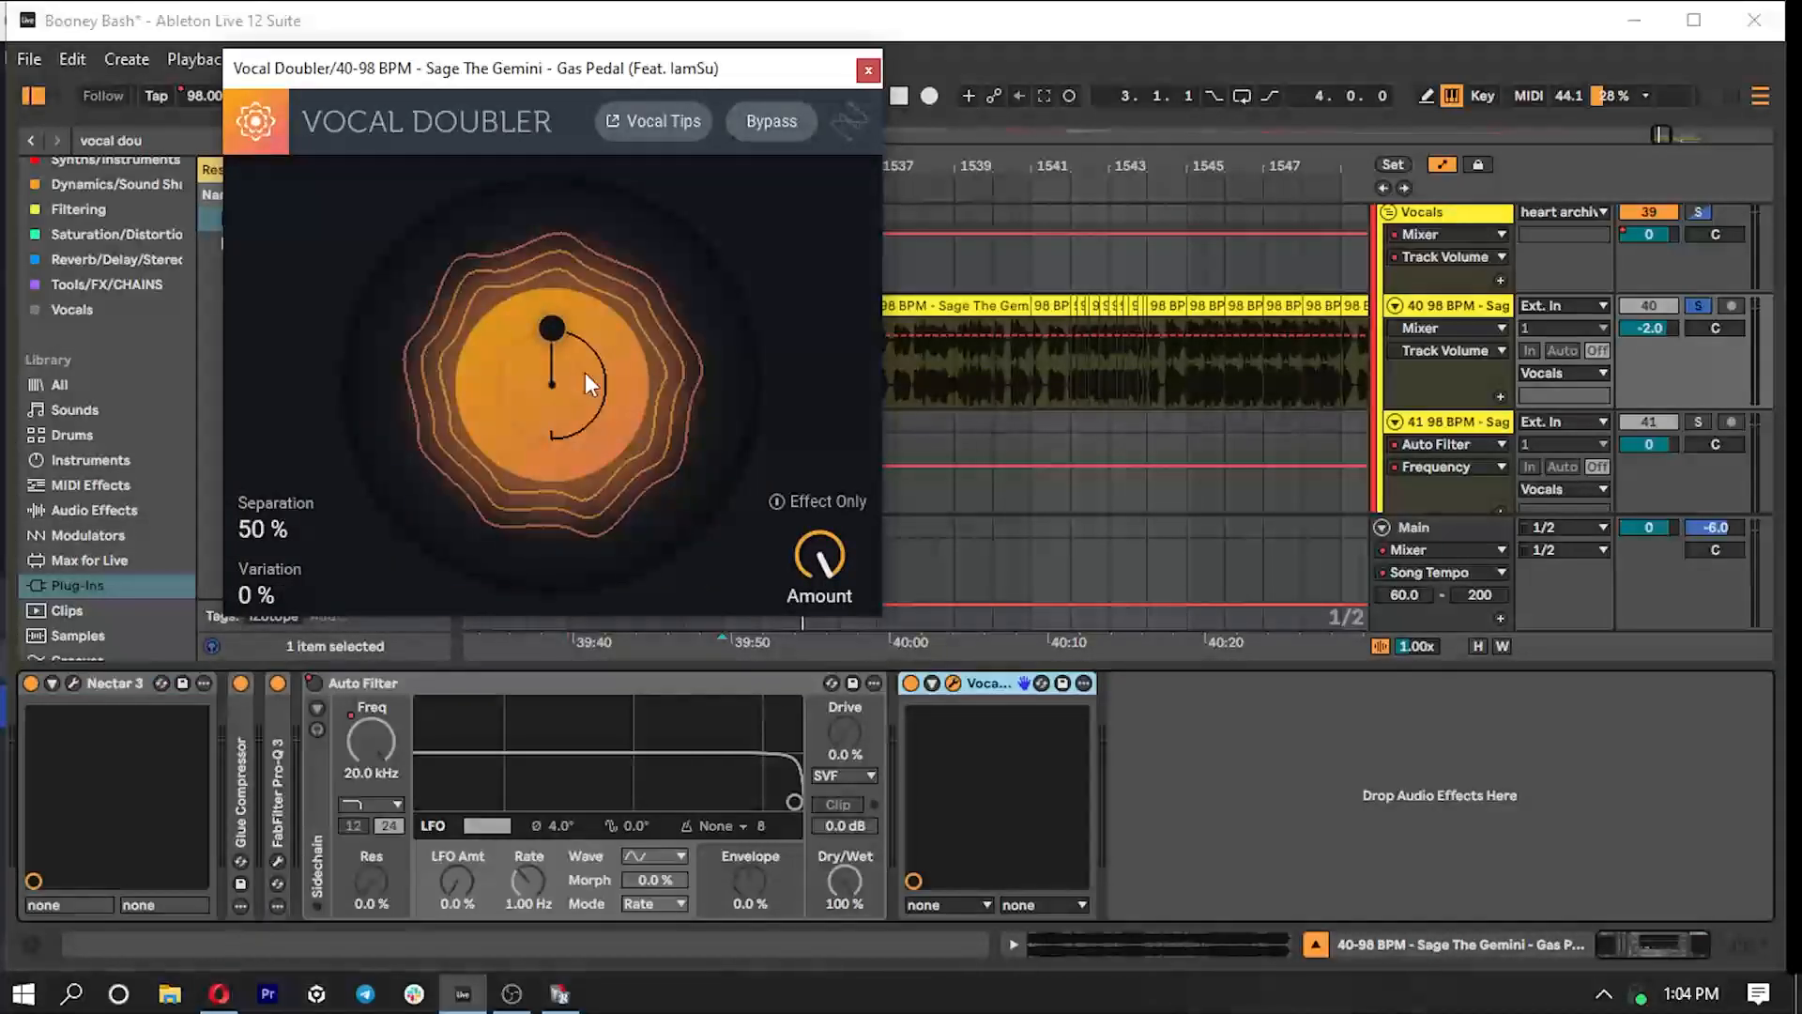
- Try Vocal Doubler with 0% separation, 100% variation and a 54% amount, and delete it from vocal track 40
drag(565, 323, 554, 399)
drag(833, 591, 805, 695)
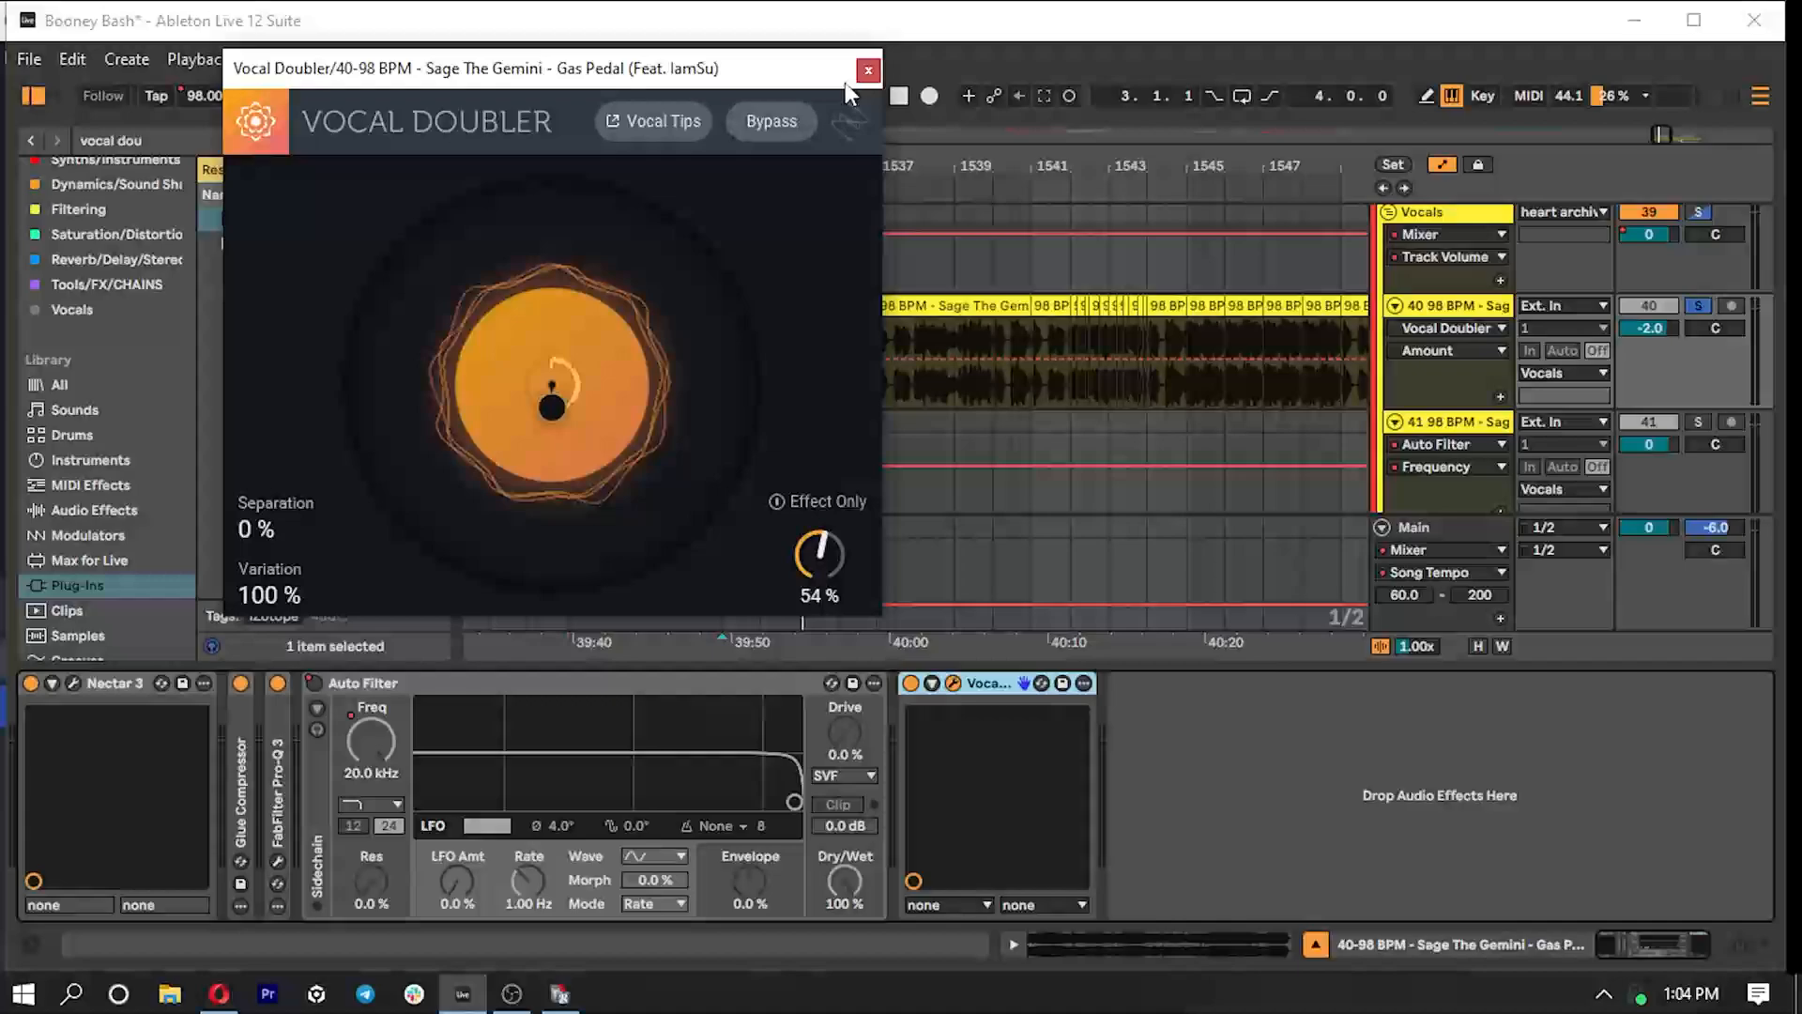
click(867, 71)
right_click(978, 682)
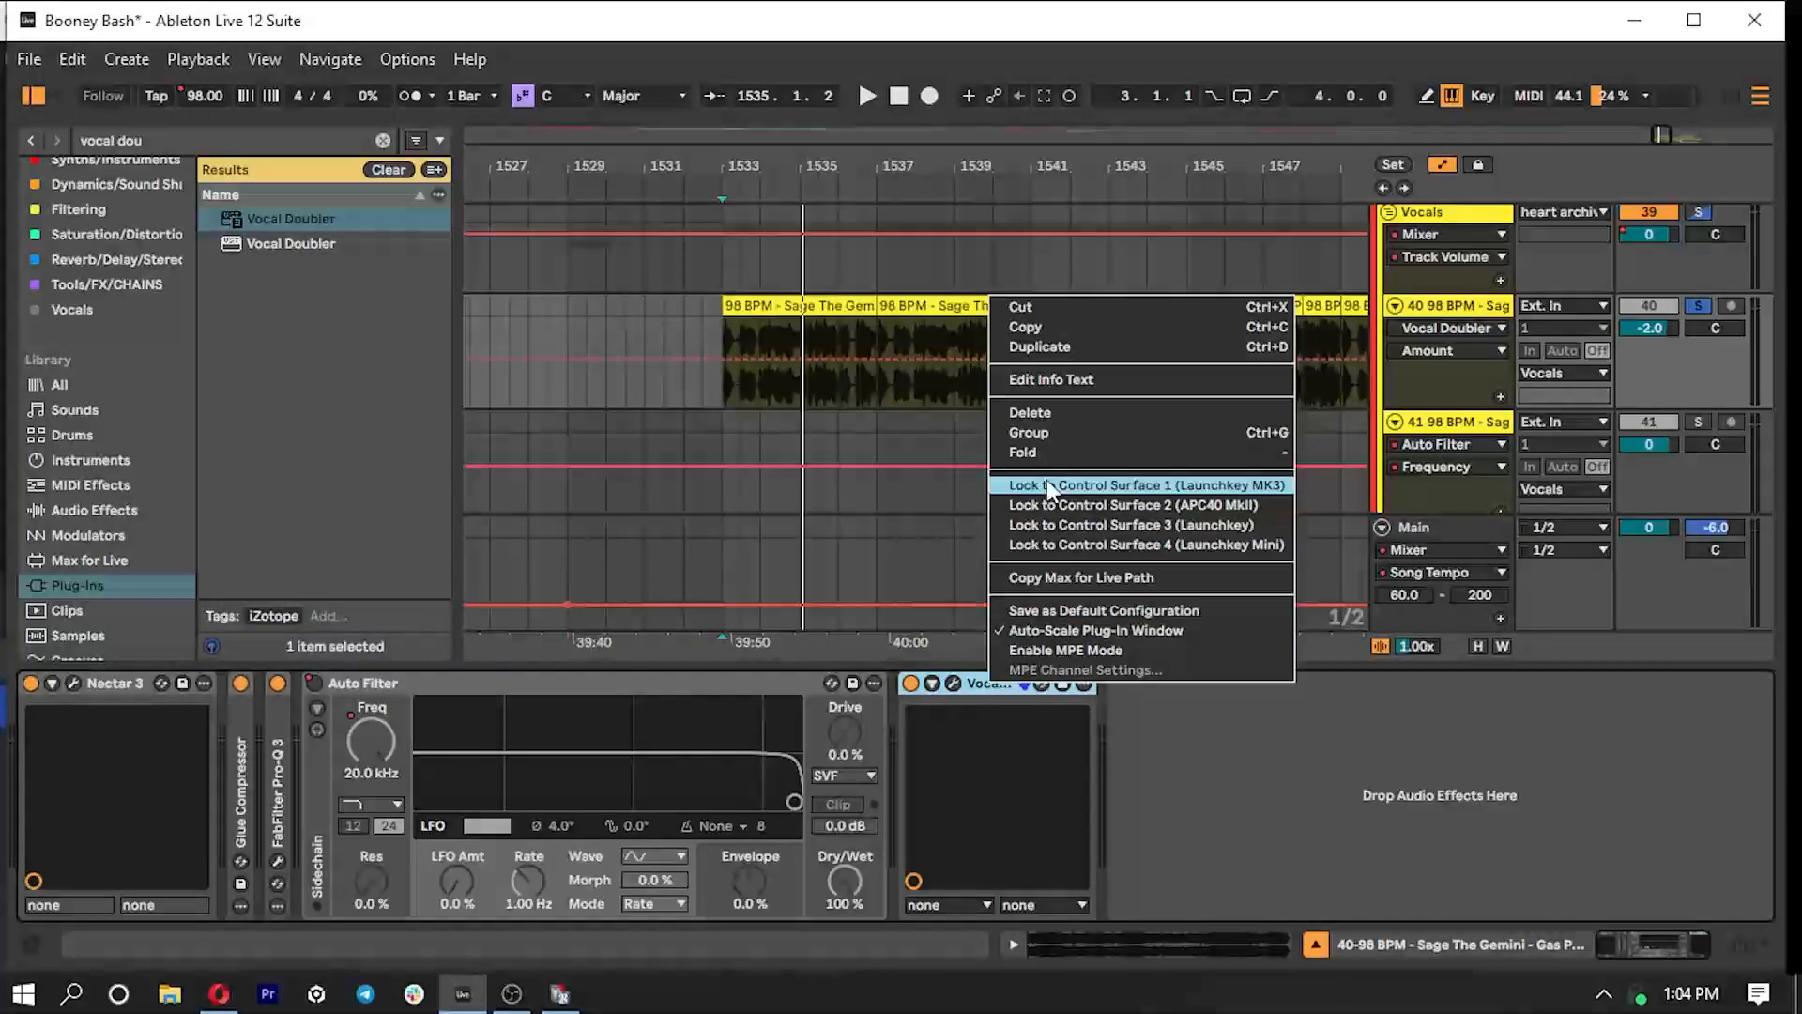
click(1044, 413)
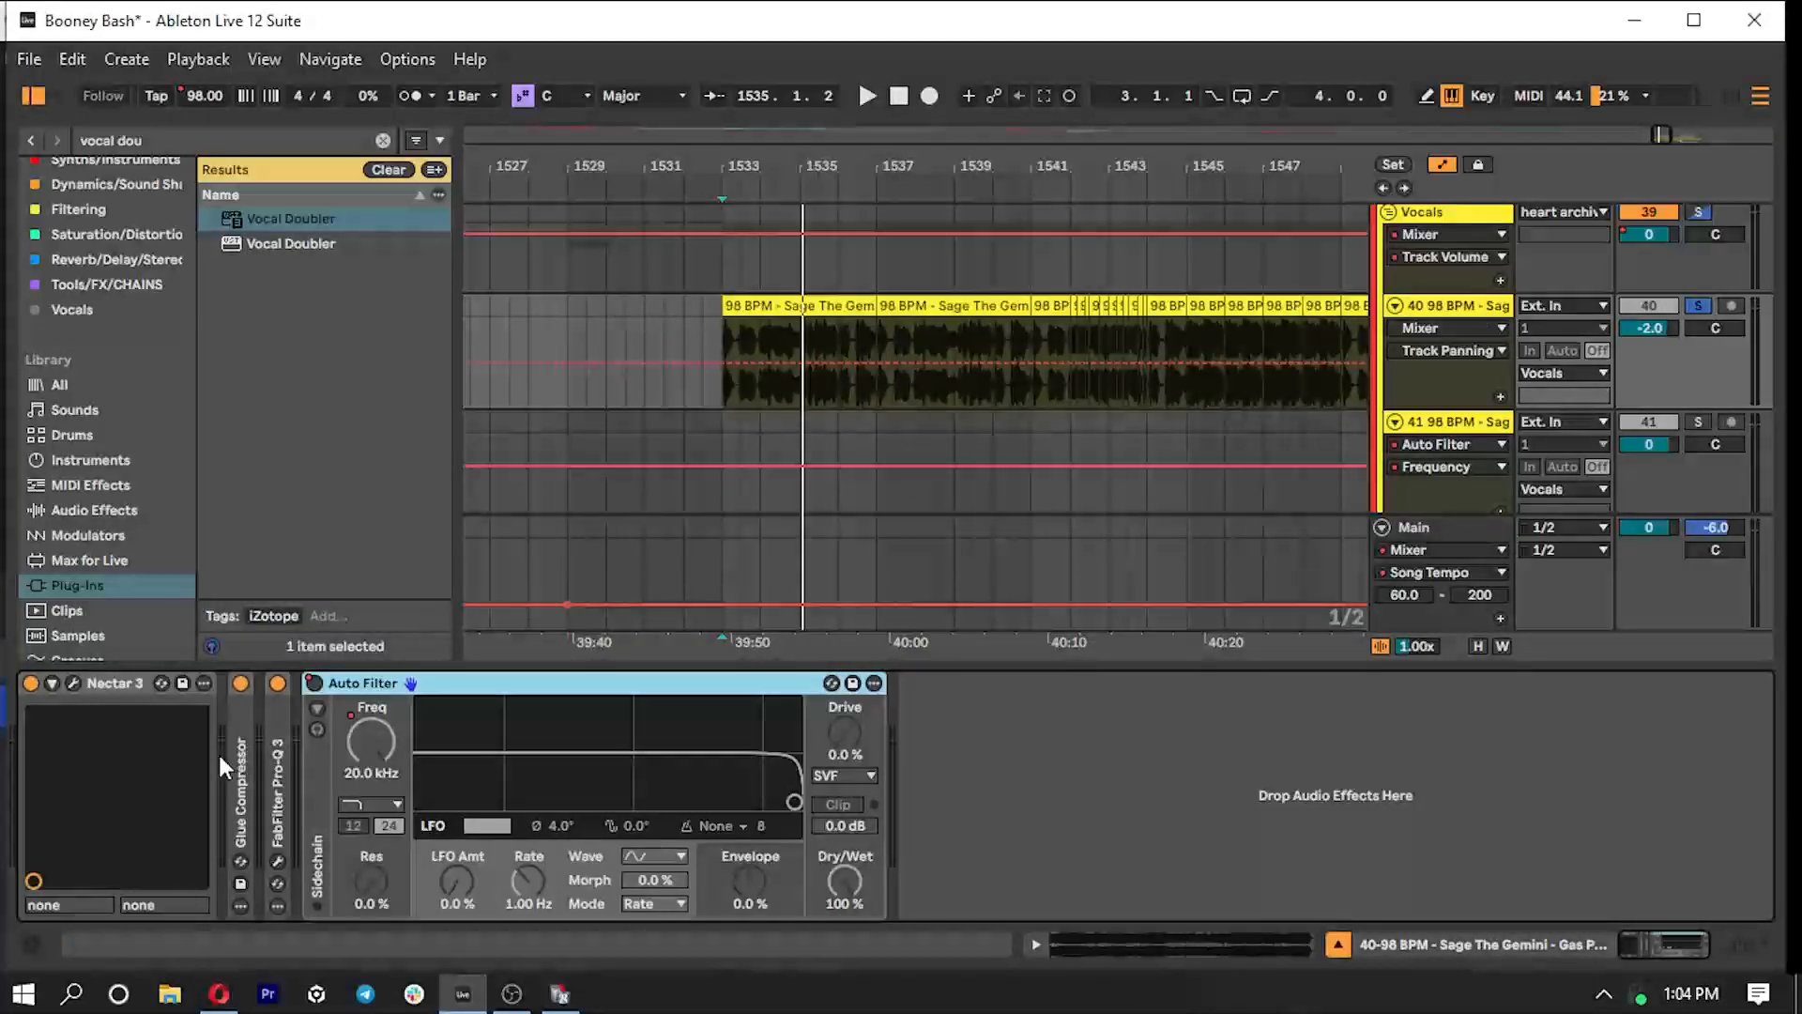
- Unfold FabFilter Pro-Q 3 on vocal track 40, examine its EQ curve and bands, and close the plug-in
double_click(244, 753)
double_click(328, 679)
double_click(278, 751)
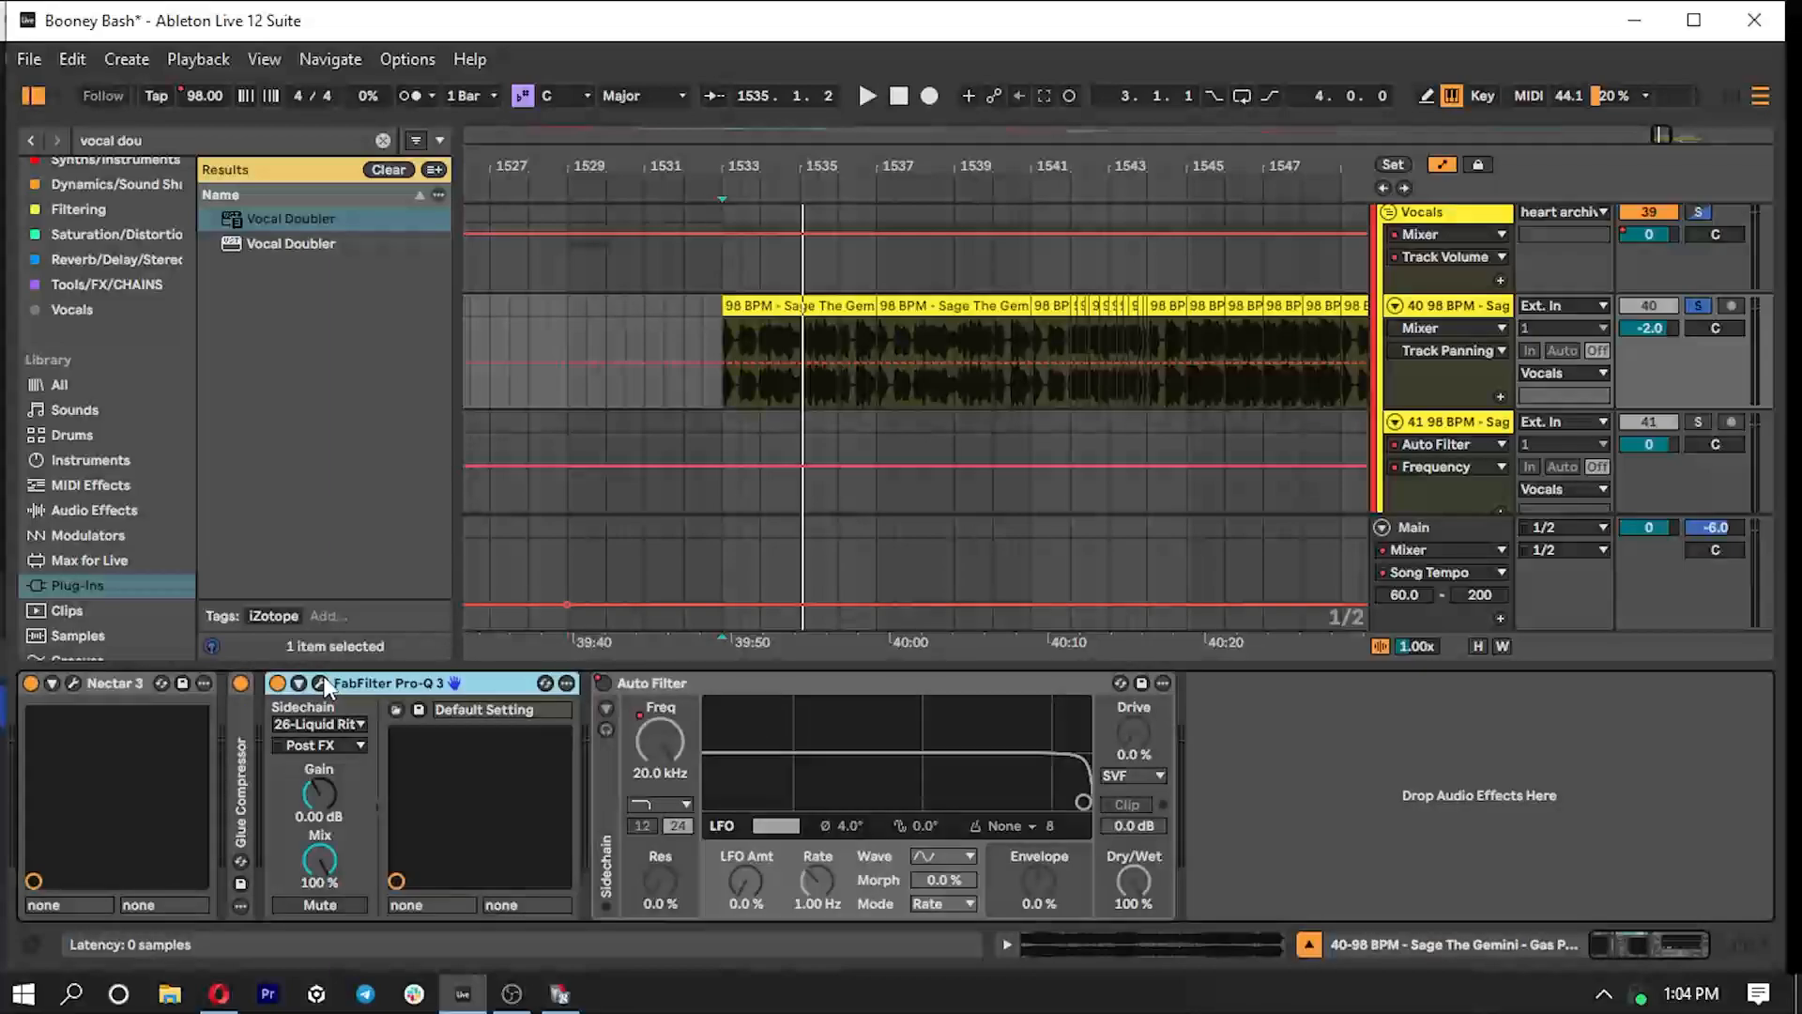
click(322, 681)
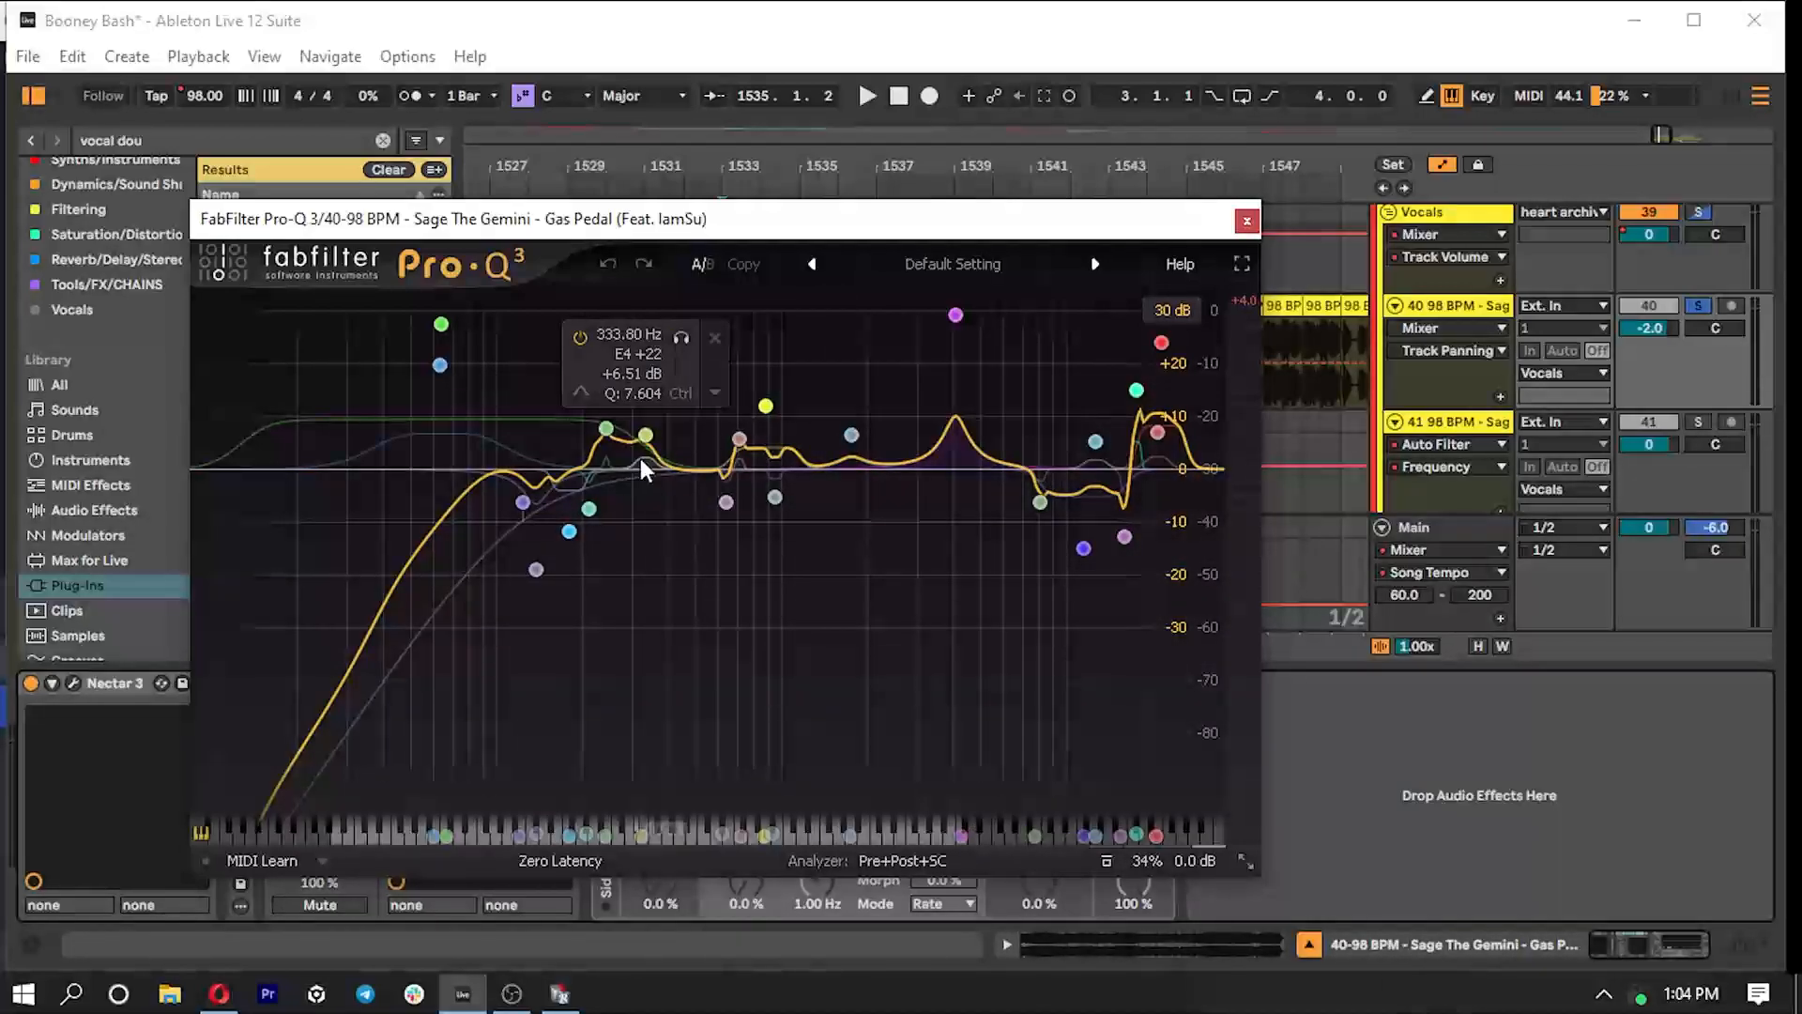
click(1246, 220)
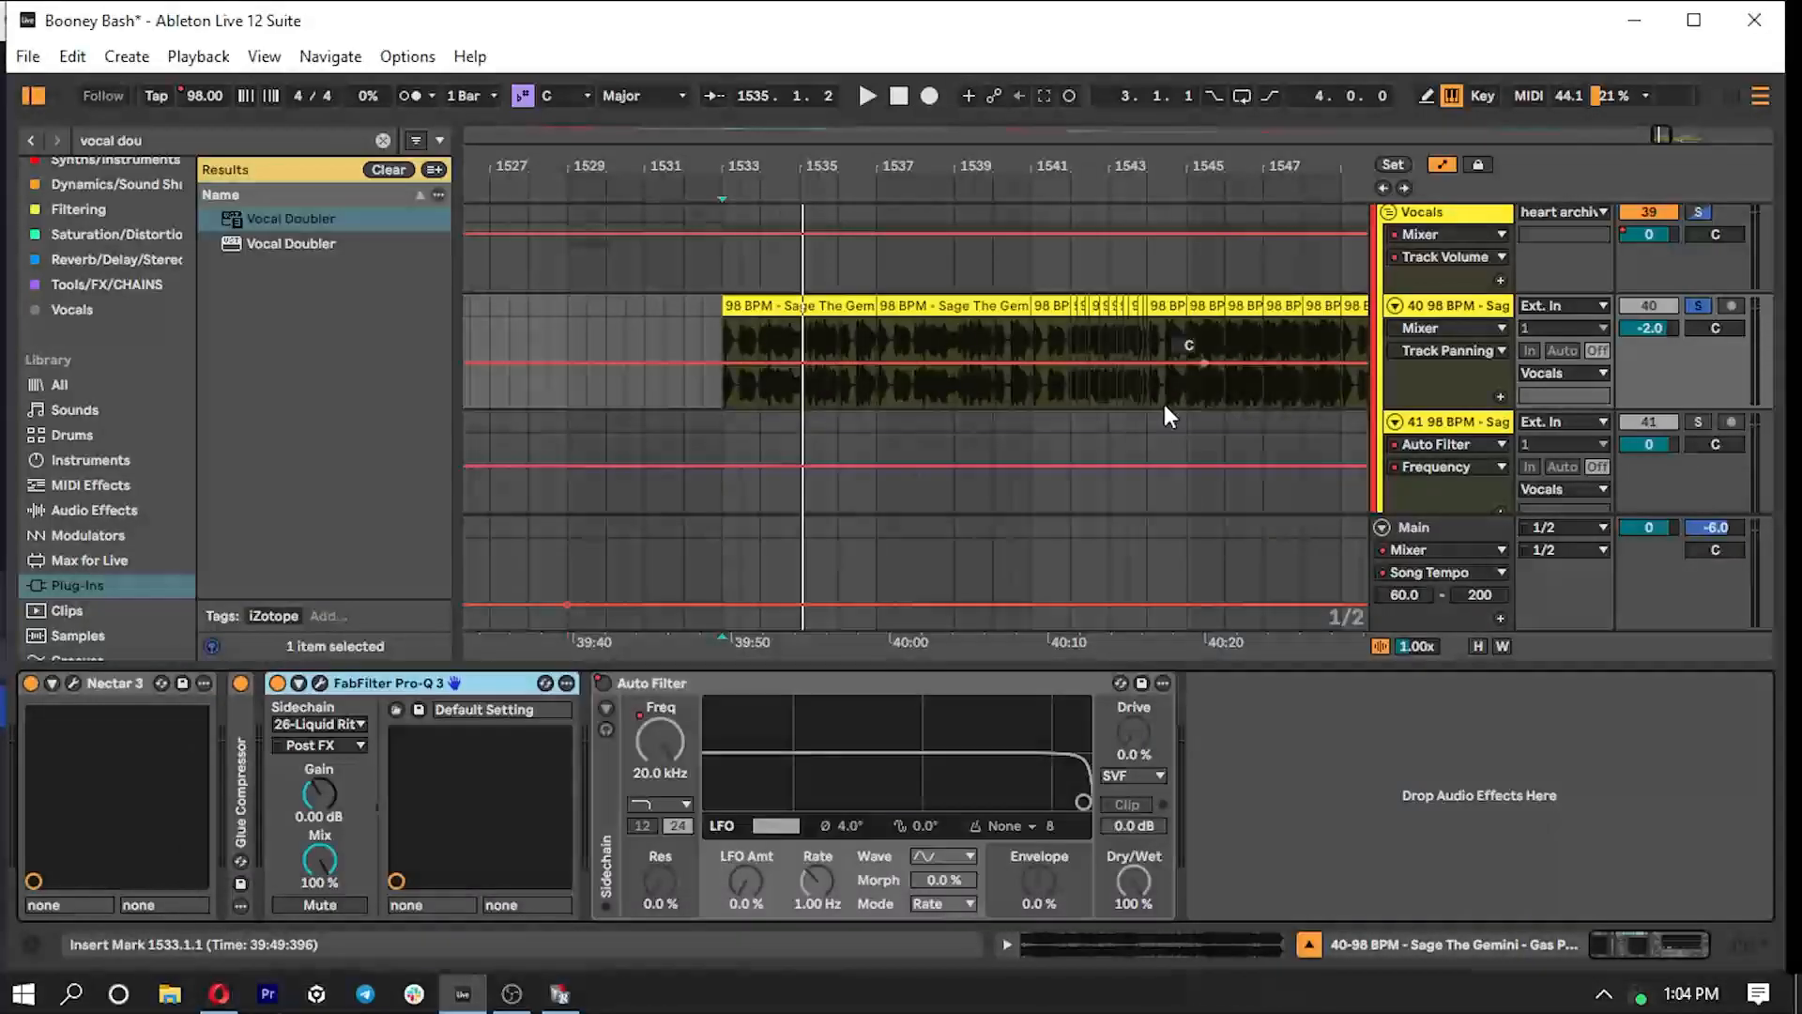
- Look at the Liquid Ritual track's device chain and return to the device chain of vocal track 40
scroll(1164, 403, up, 10)
click(794, 413)
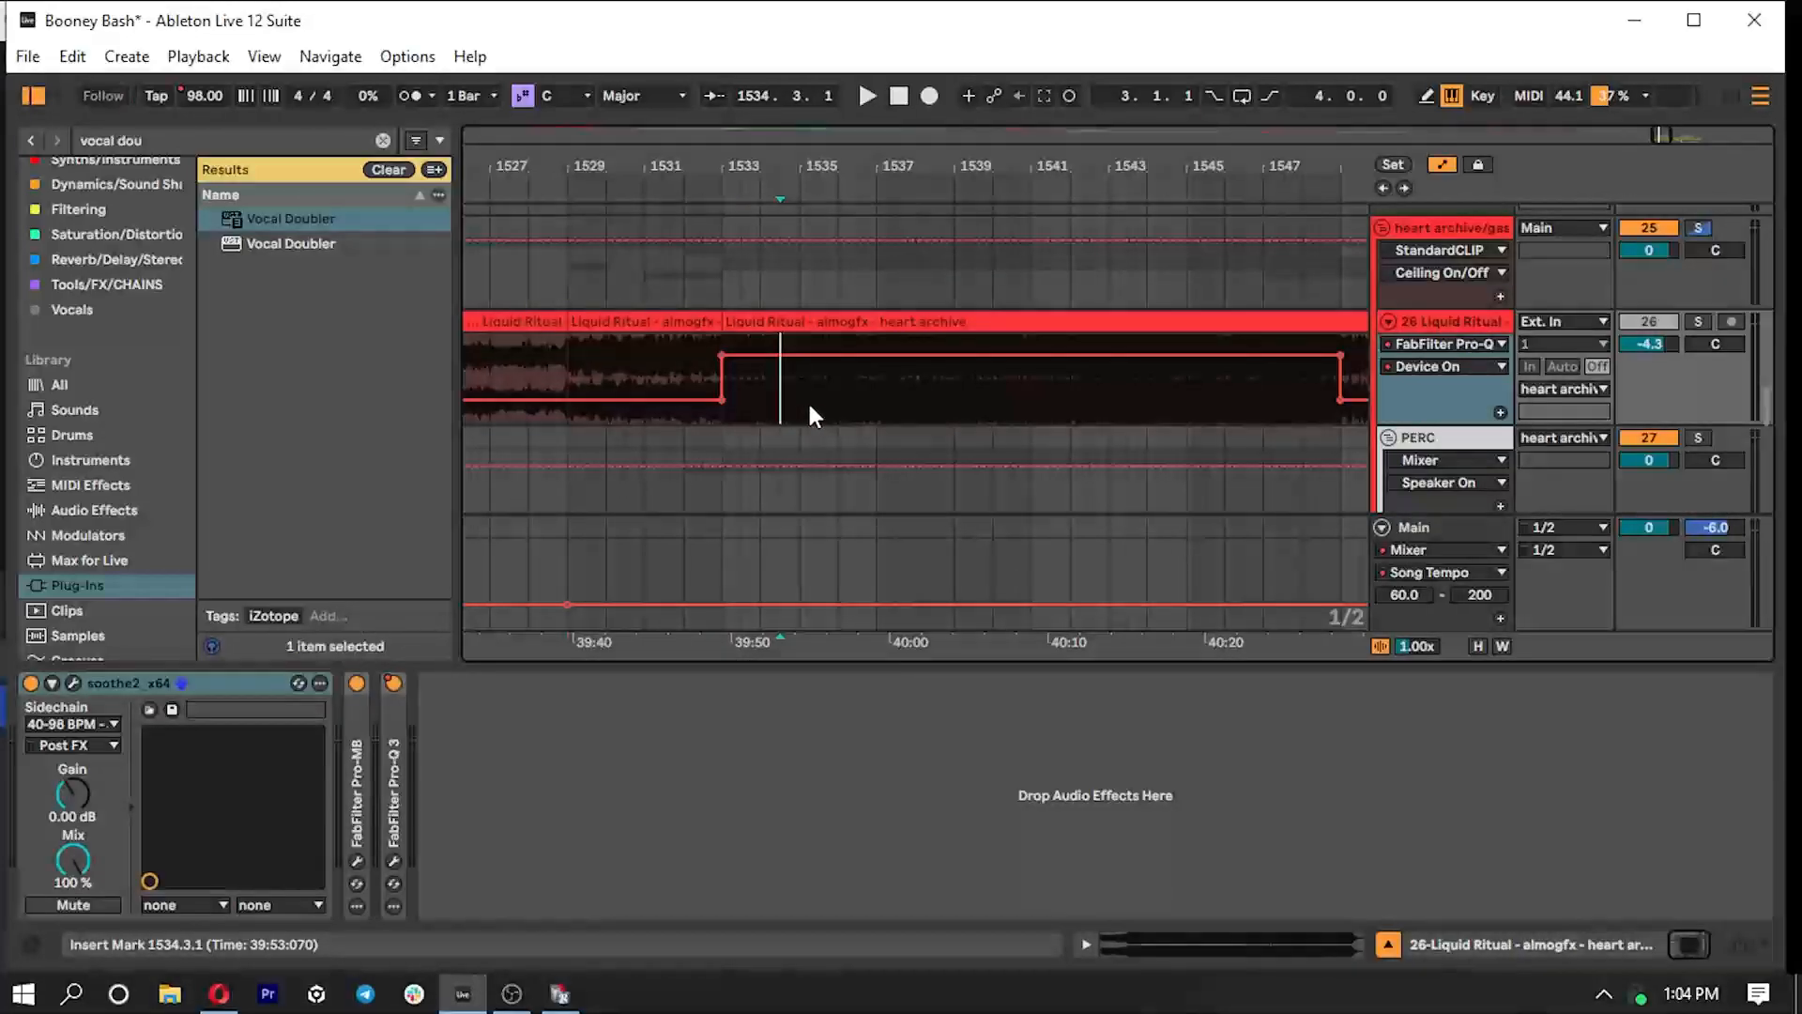
scroll(751, 395, down, 3)
scroll(770, 404, down, 3)
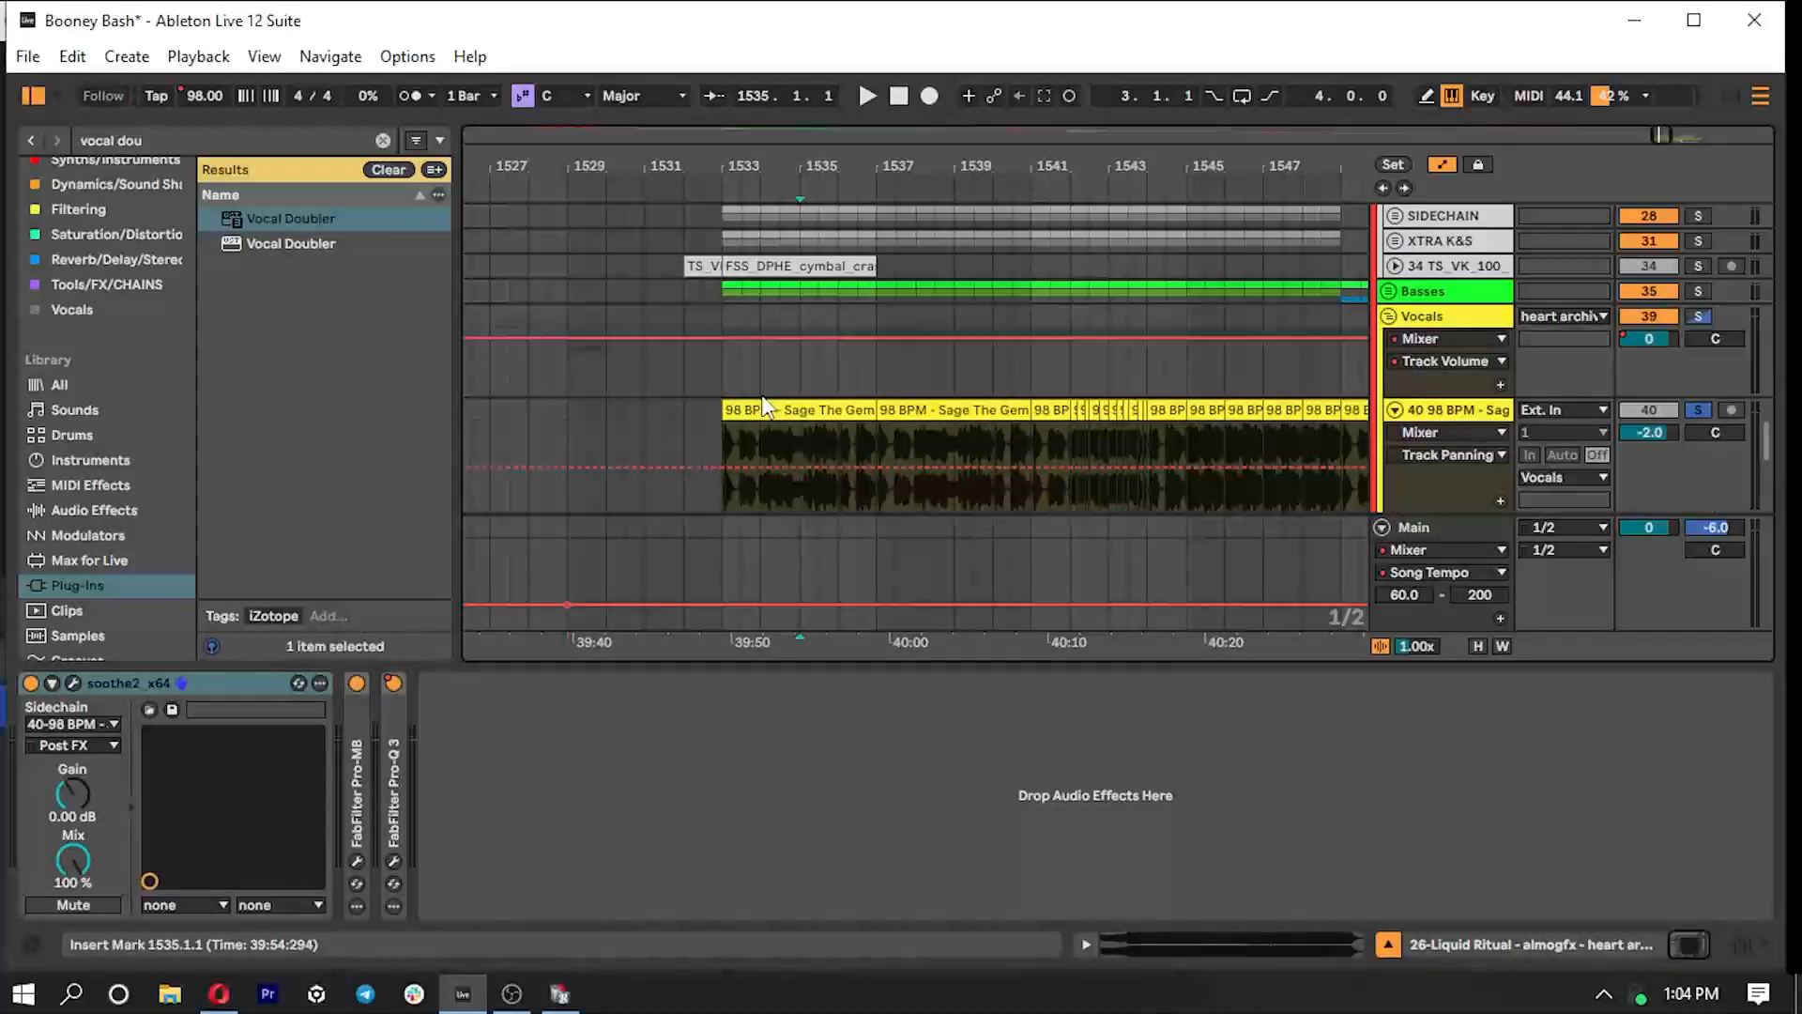
click(720, 441)
click(1451, 317)
click(1457, 409)
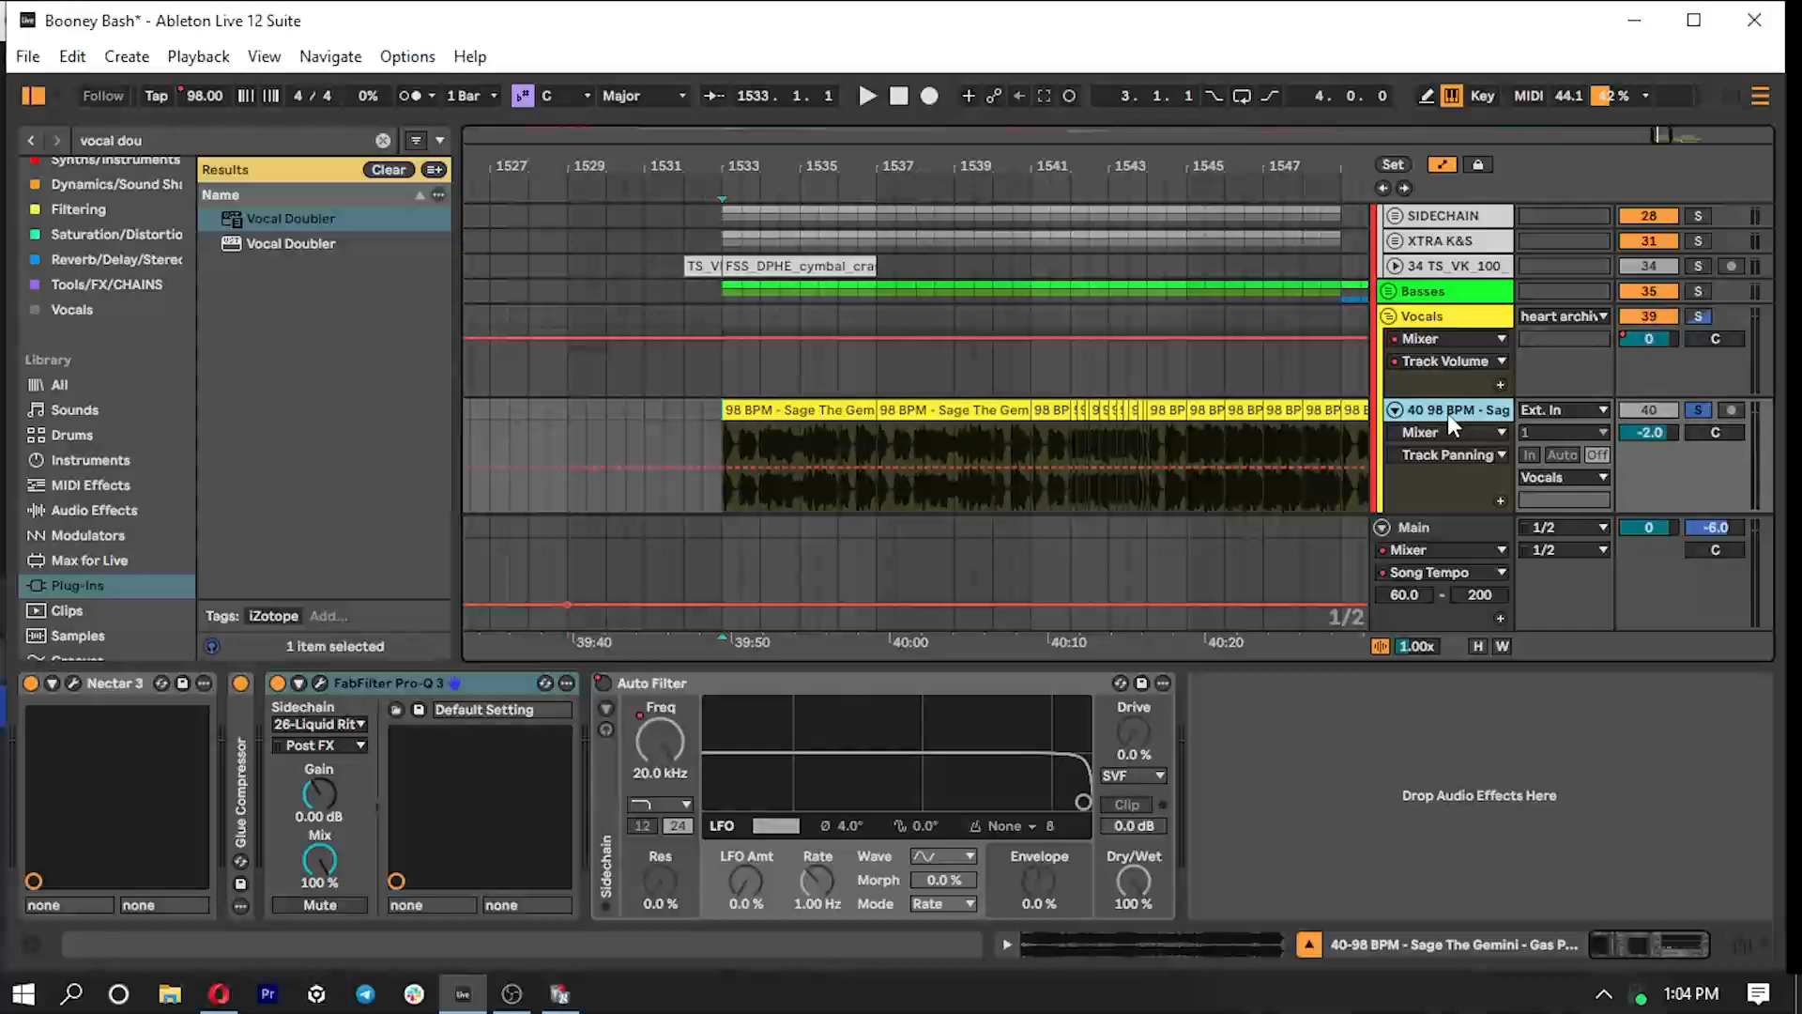
- Choose 26-Liquid Ritual as the sidechain source of vocal track 40's Pro-Q 3 and open its EQ Match
click(319, 722)
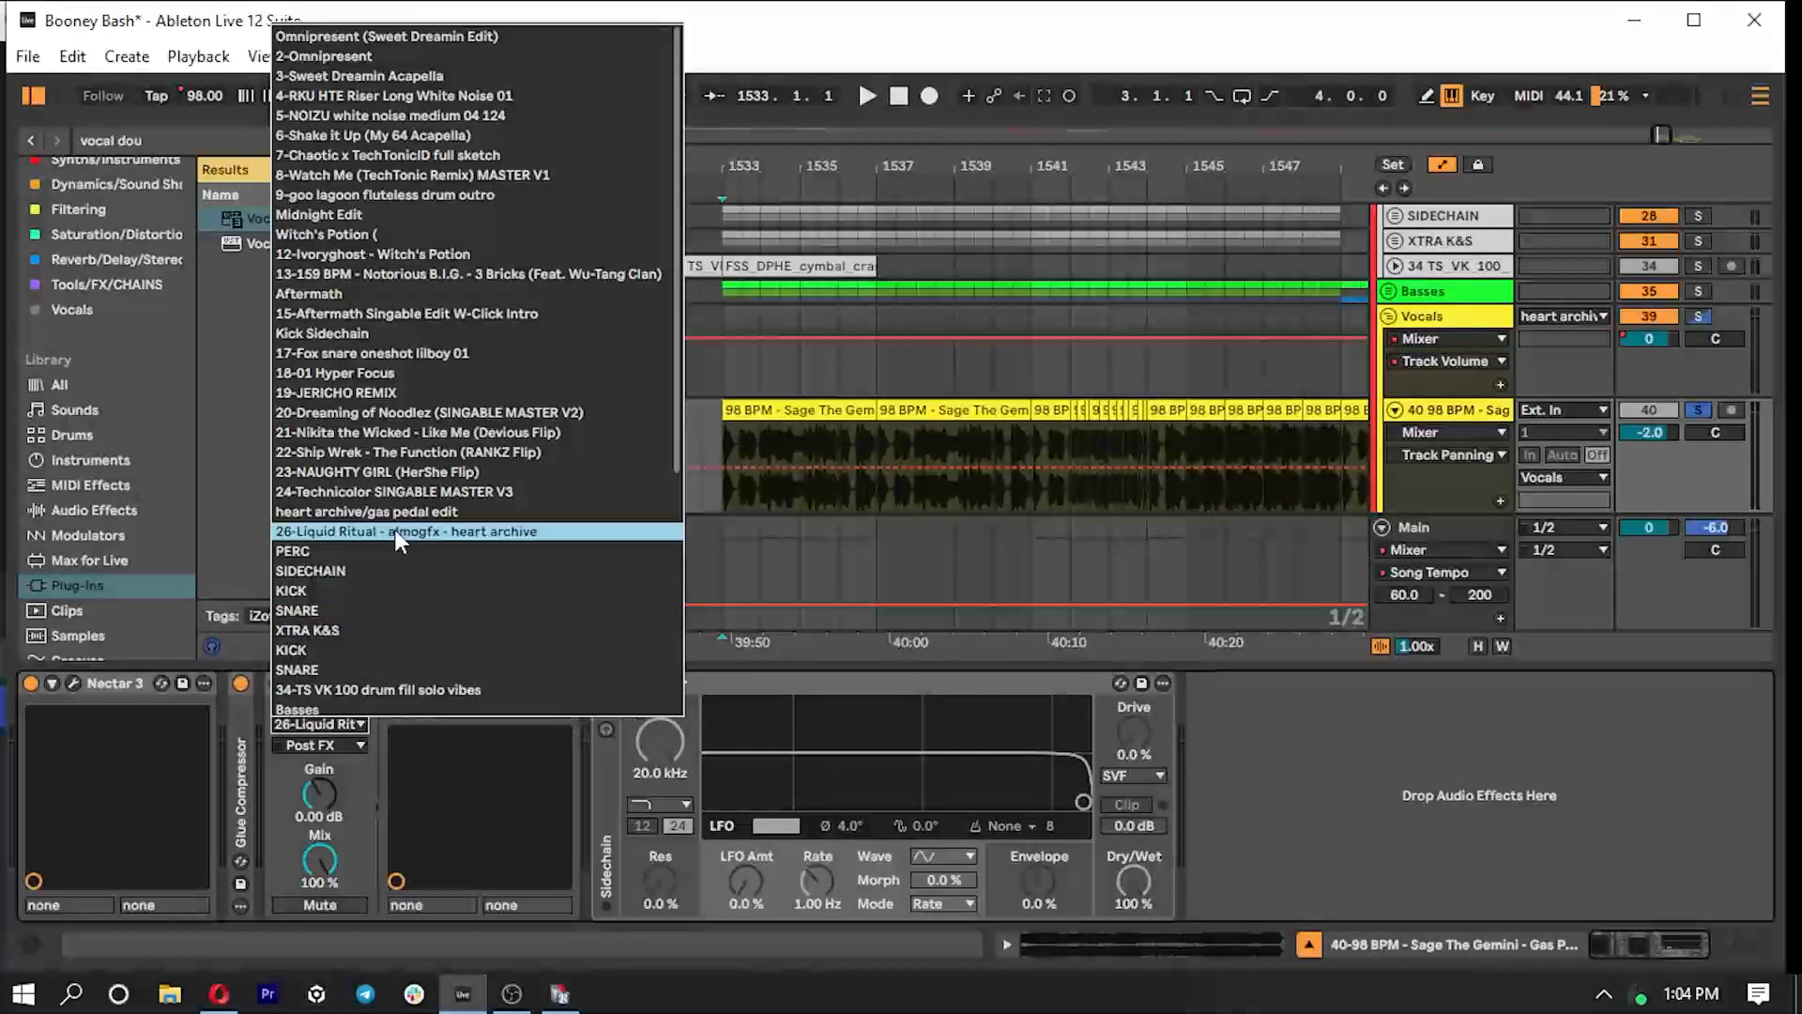
click(410, 530)
click(317, 684)
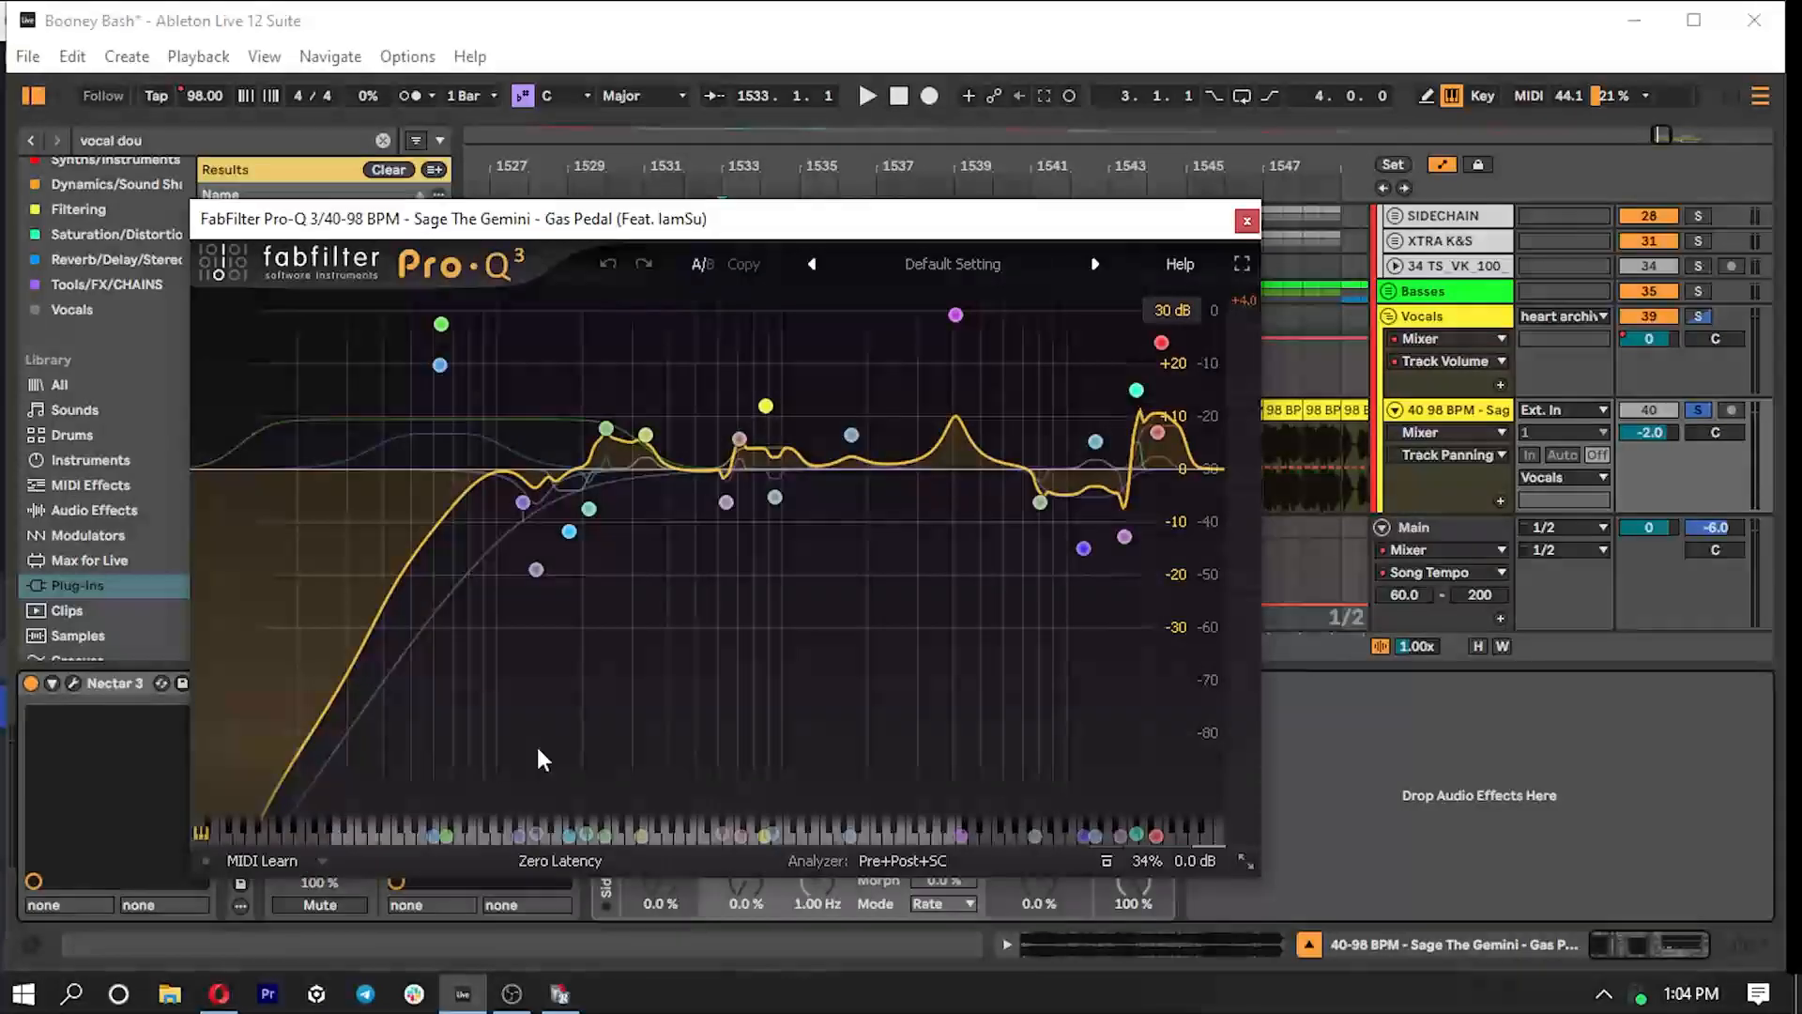
click(880, 860)
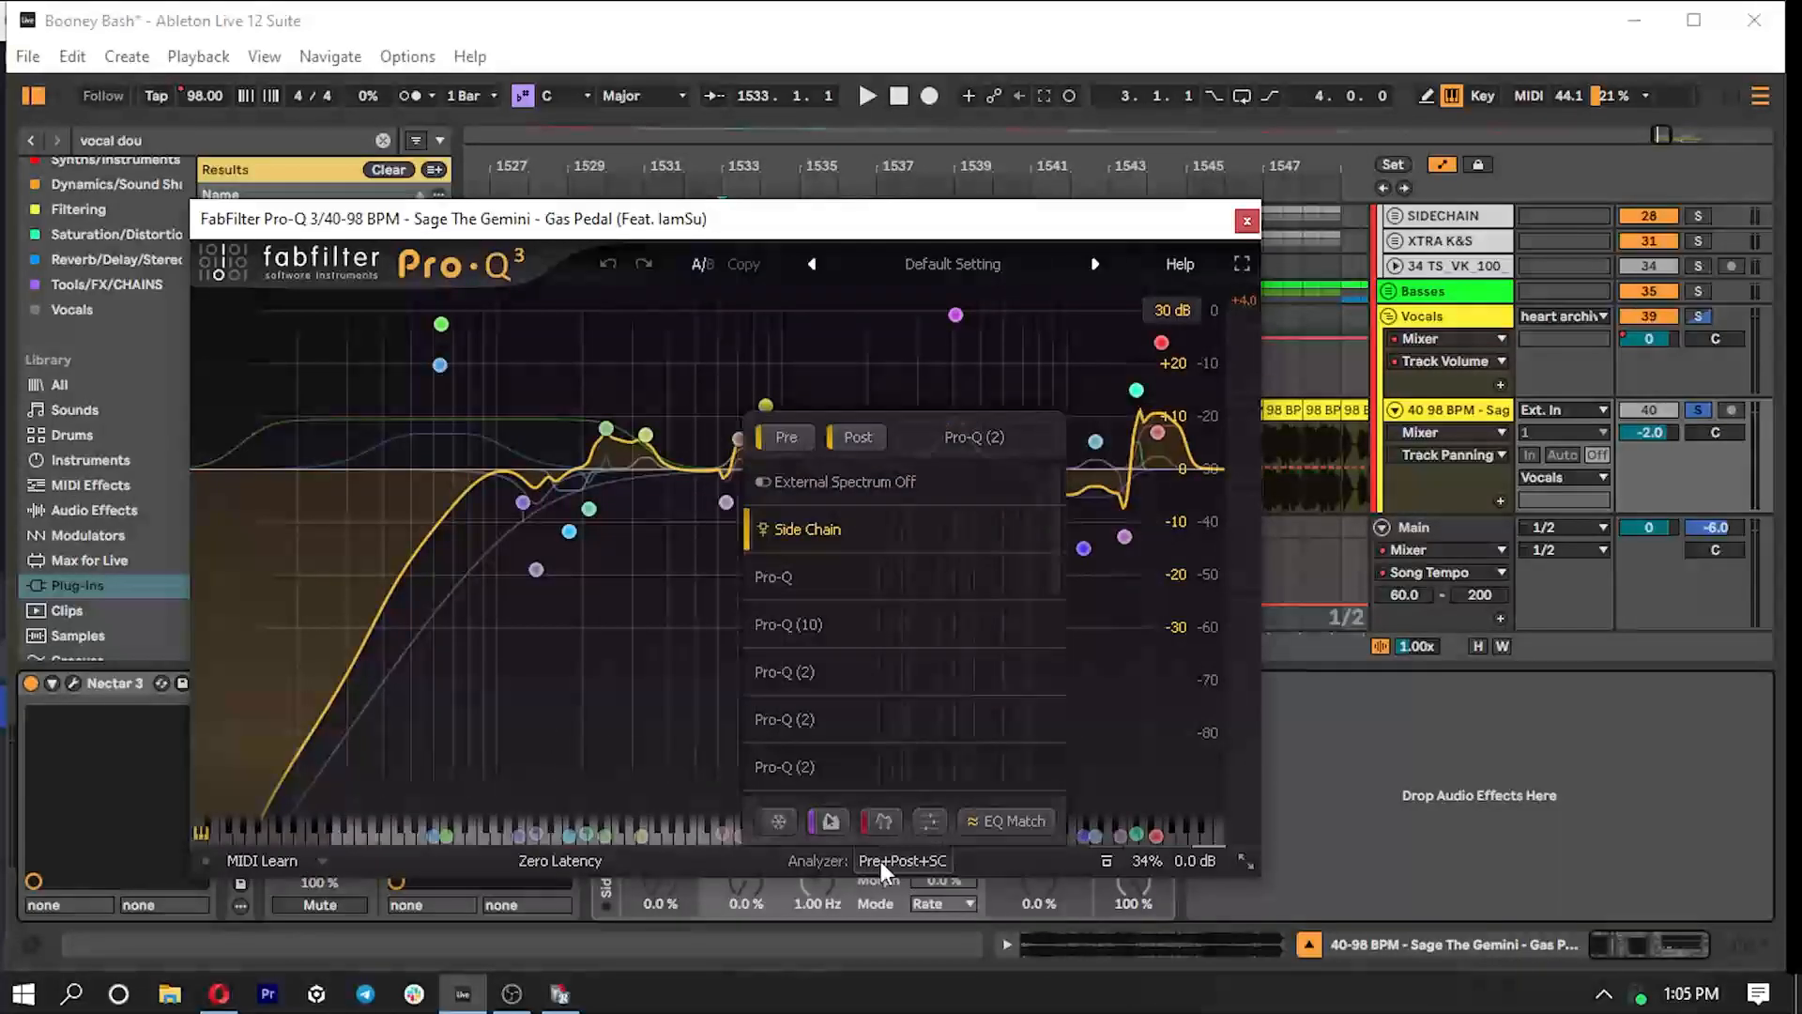
click(1004, 819)
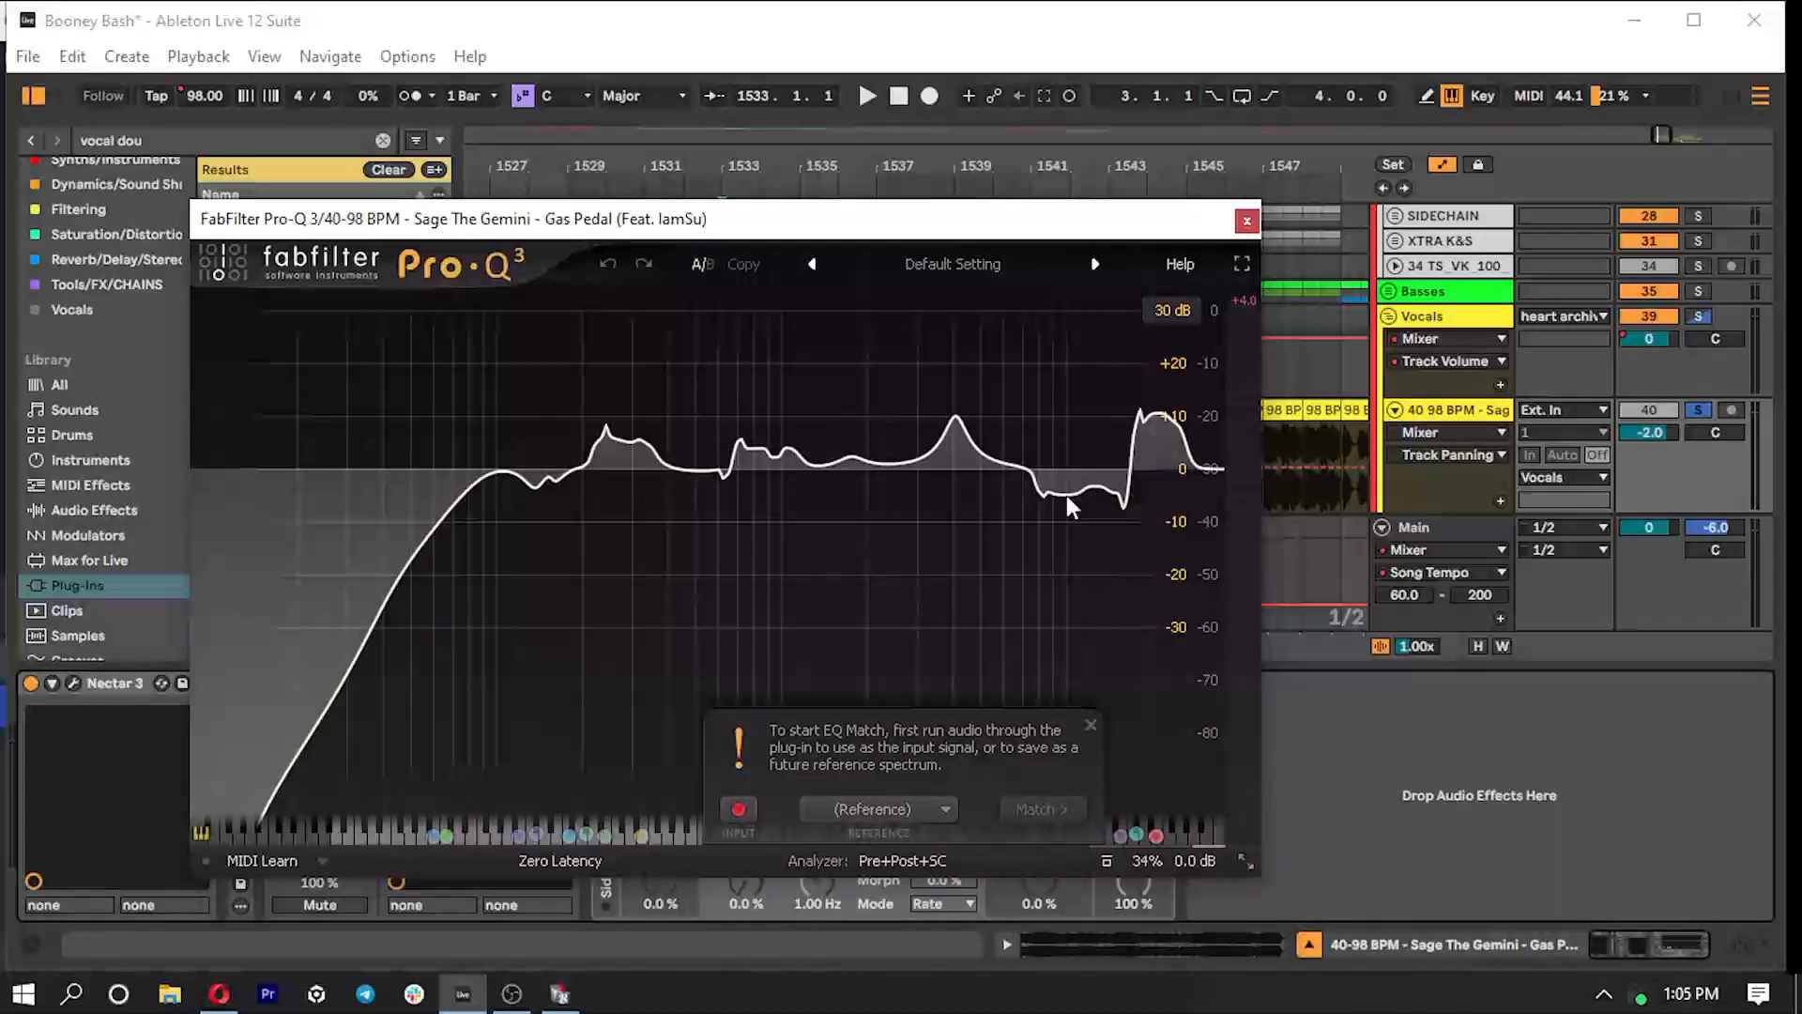
- Compare the Liquid Ritual track with the EQ Match view of Pro-Q 3 and close the plug-in
drag(1205, 226, 1265, 621)
scroll(1068, 408, up, 7)
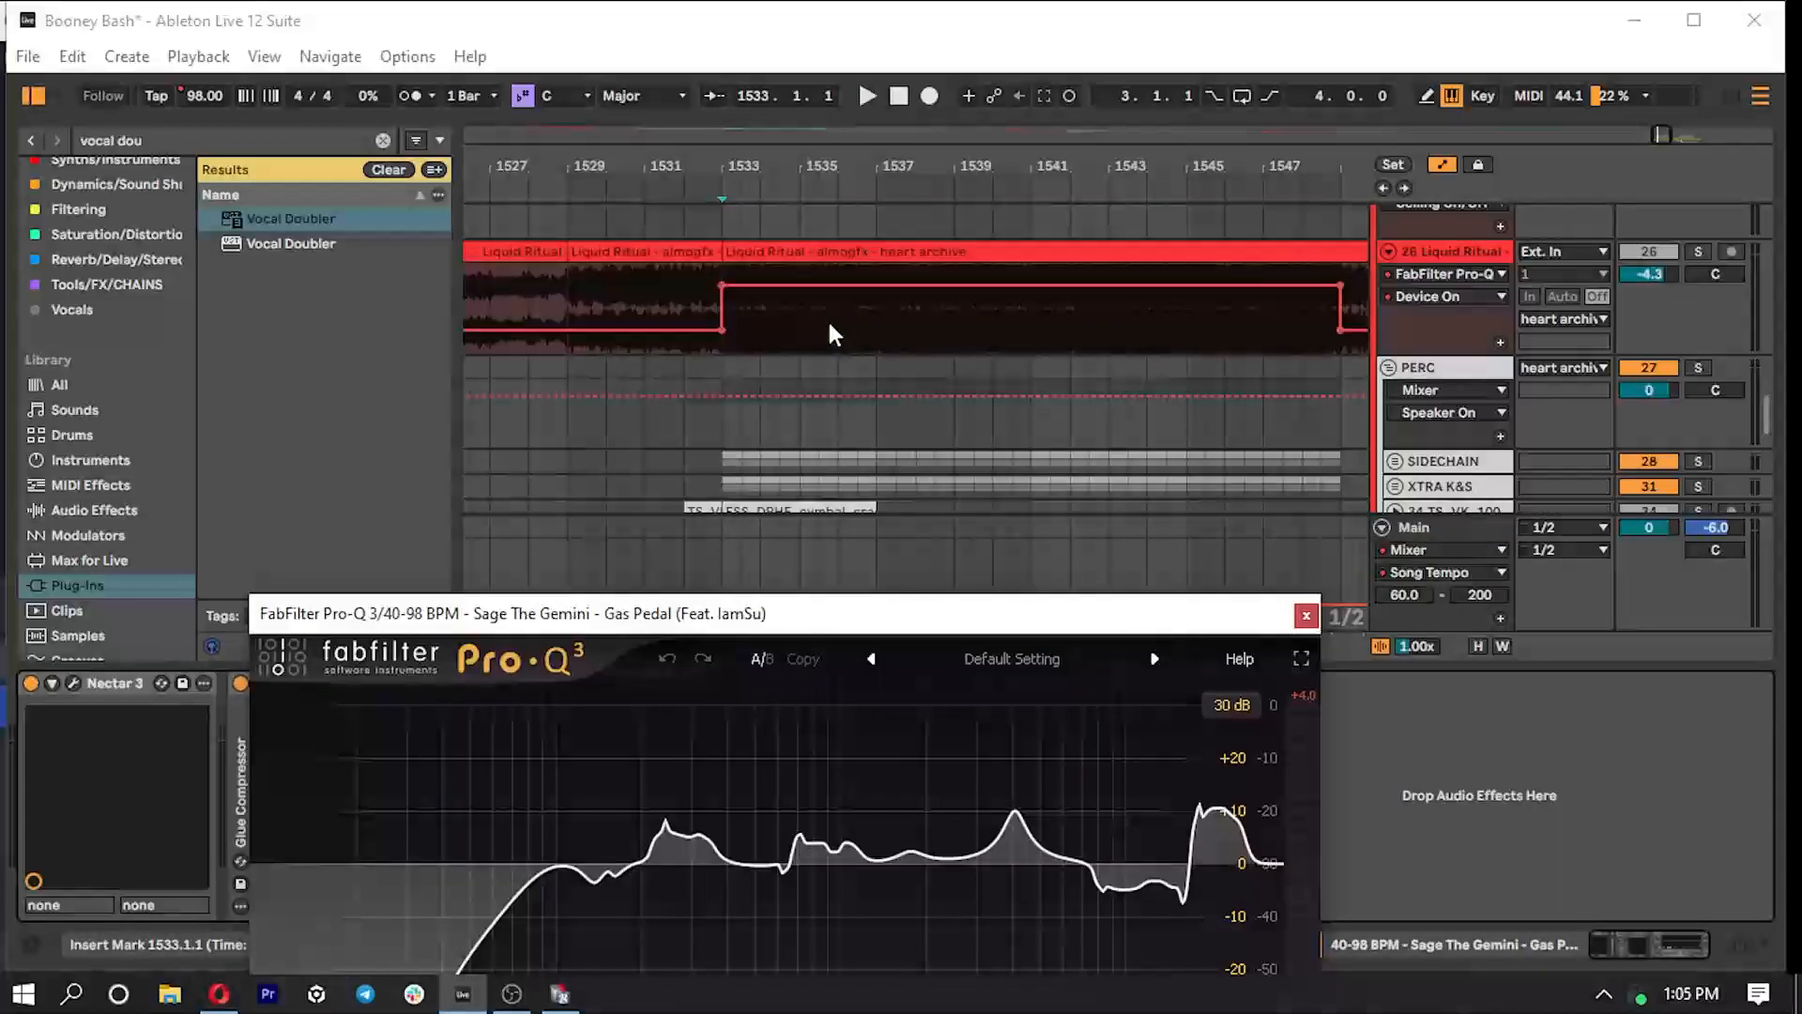
scroll(849, 347, down, 4)
drag(950, 620, 905, 283)
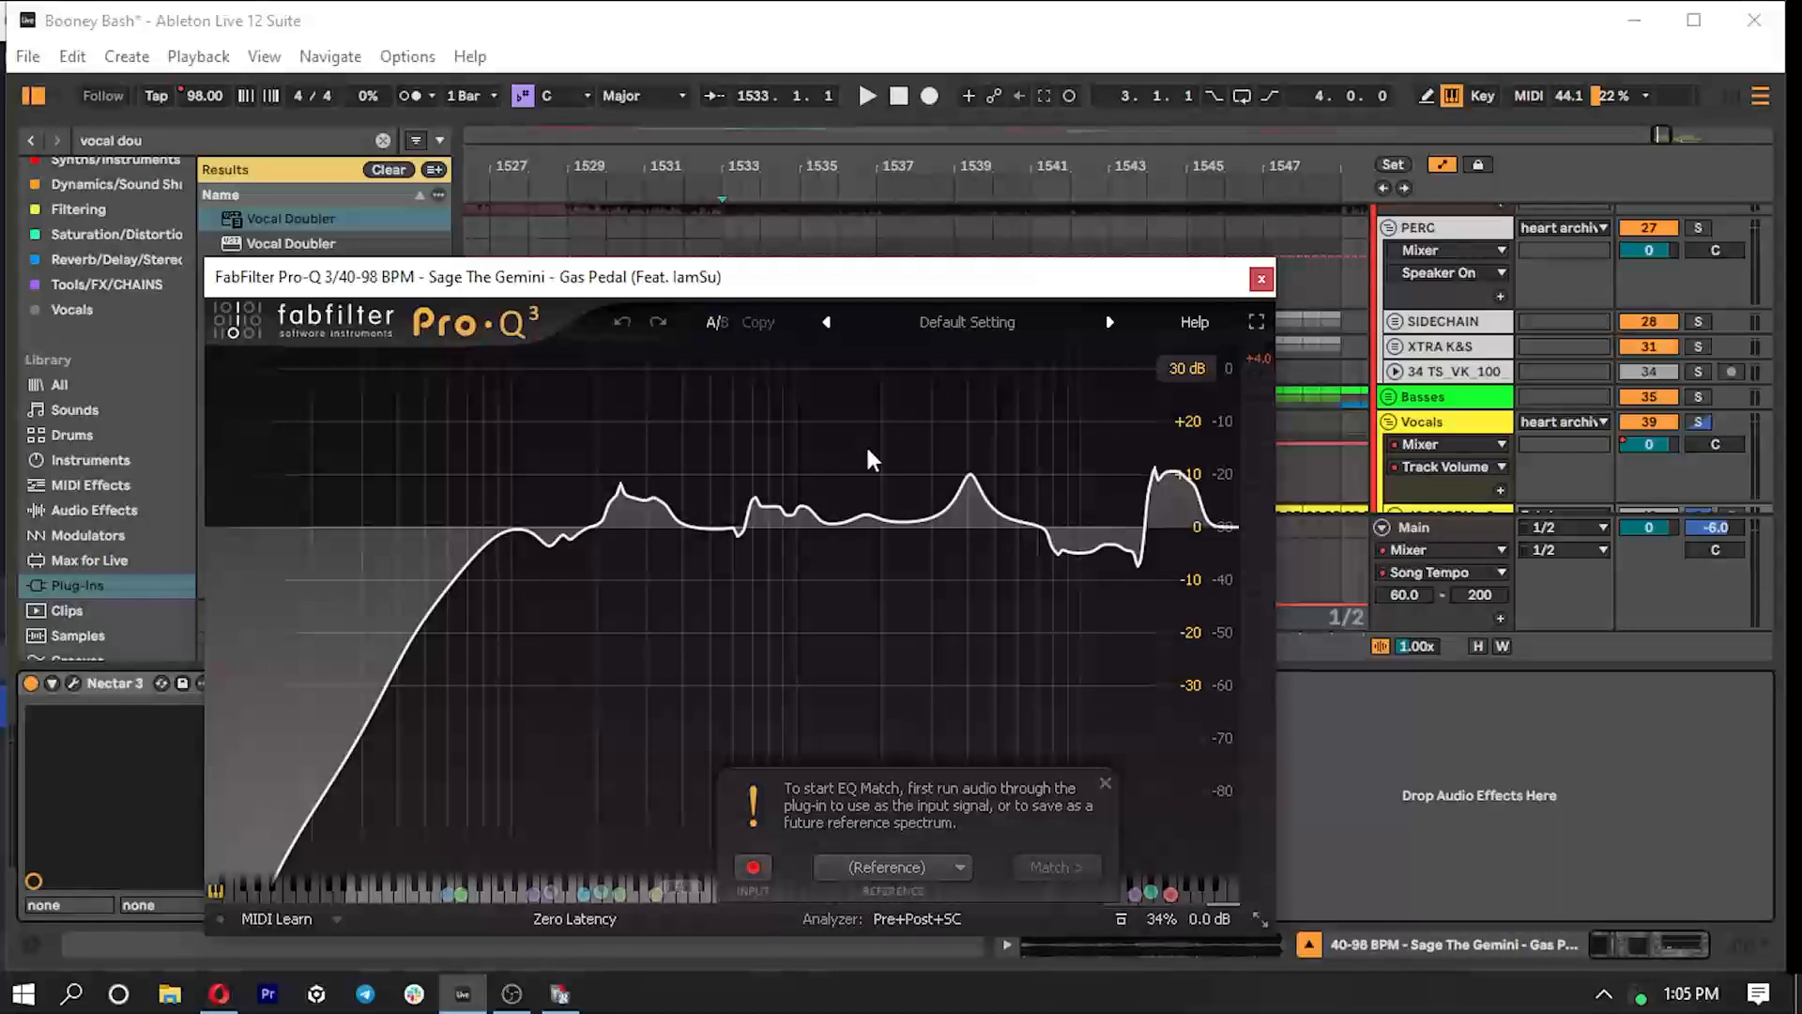
click(1261, 279)
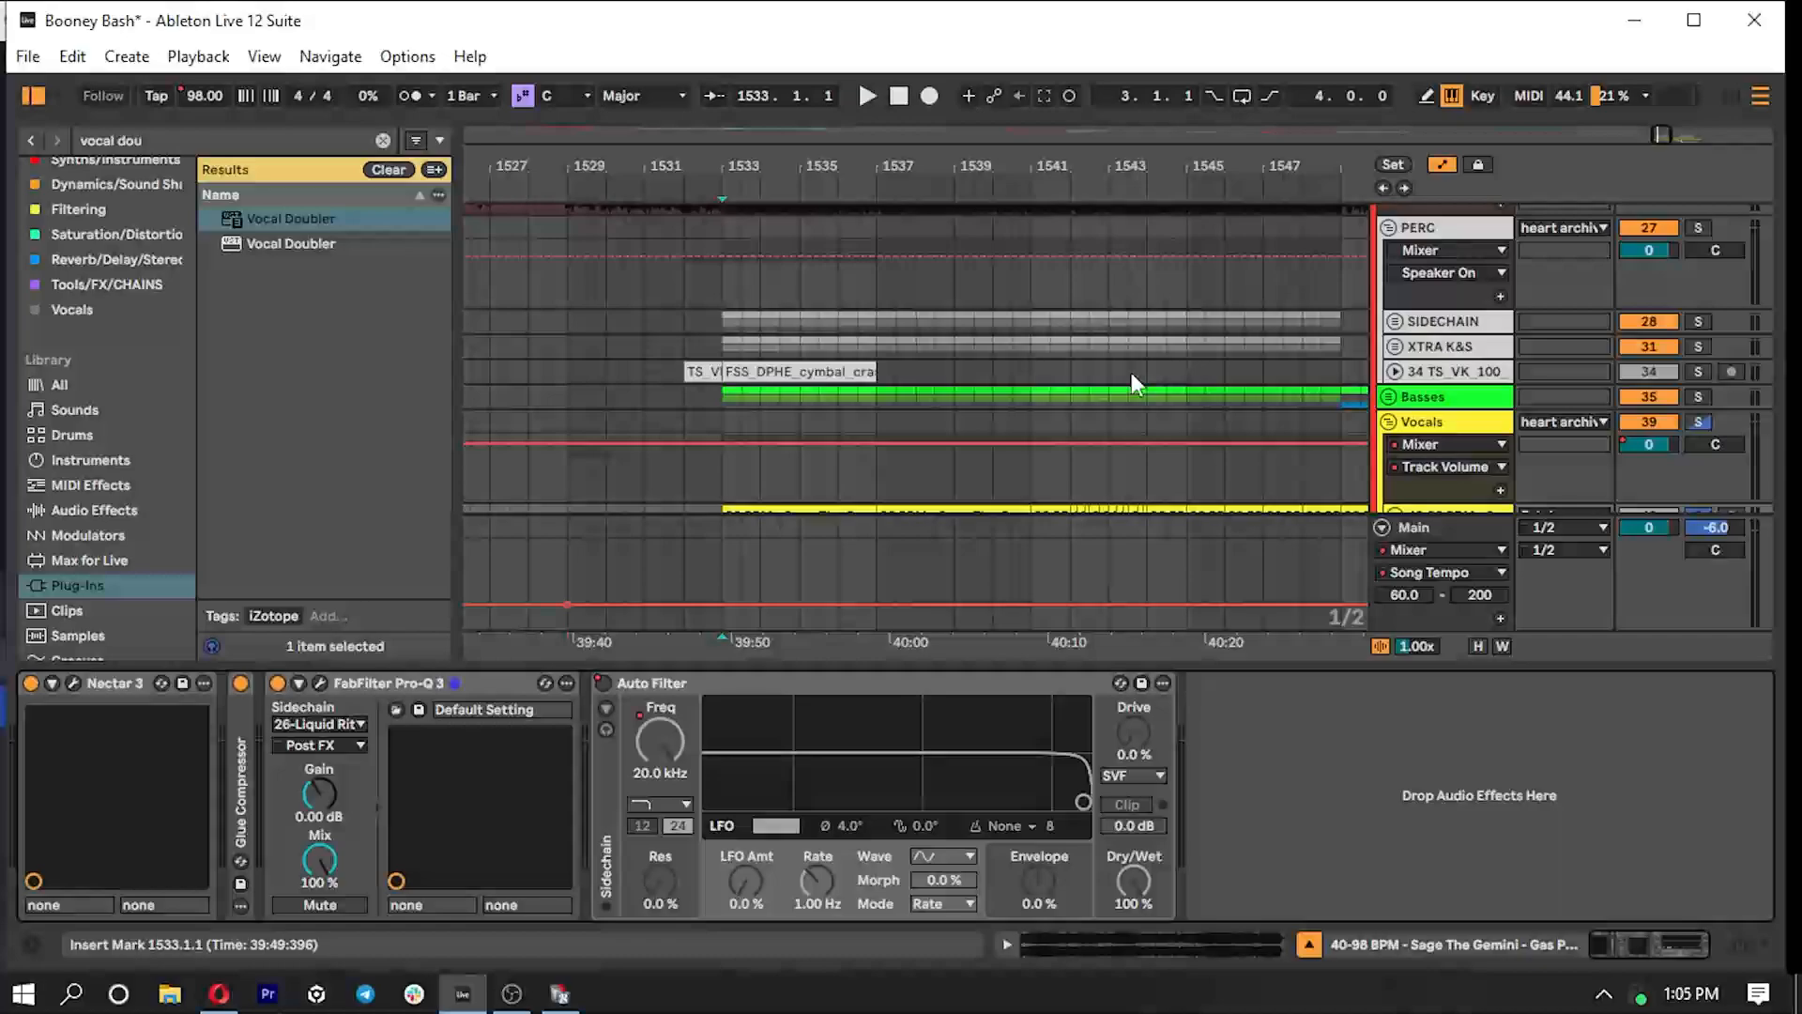
- Show the device chain of the Liquid Ritual track and open its soothe2 plug-in
double_click(374, 685)
click(406, 683)
double_click(406, 683)
drag(494, 670, 524, 865)
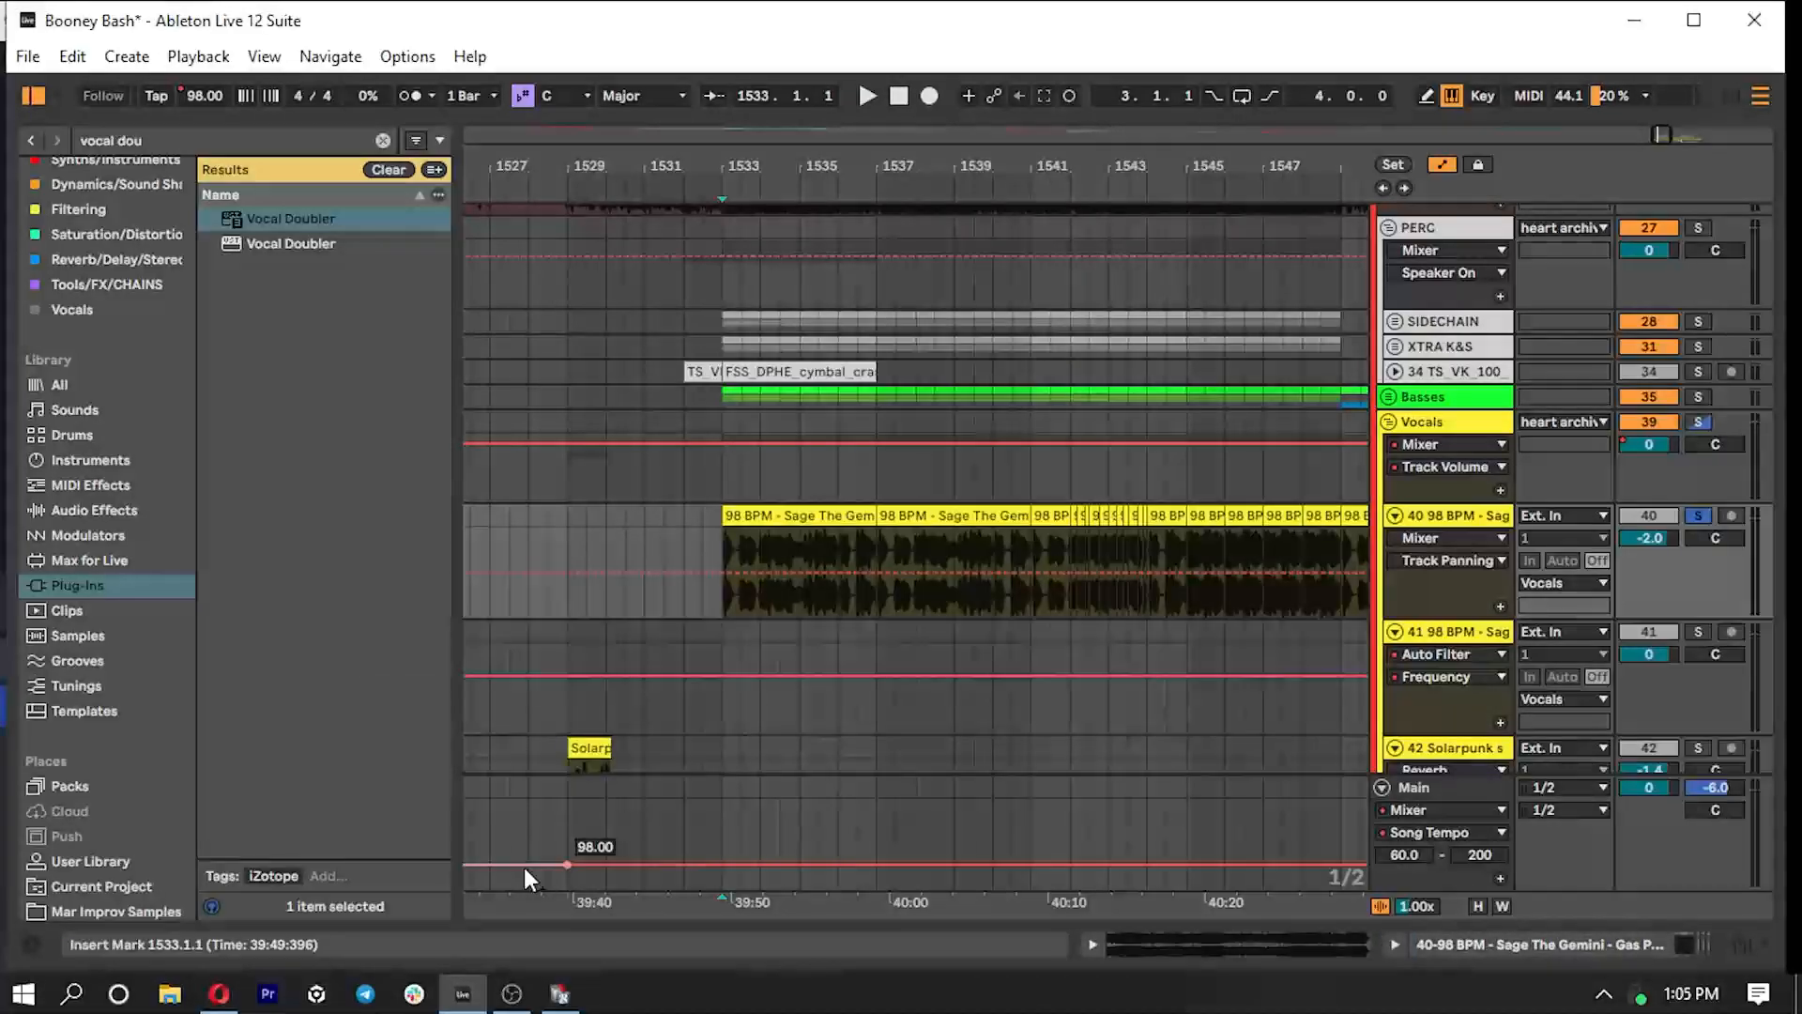
scroll(839, 595, up, 3)
double_click(1479, 323)
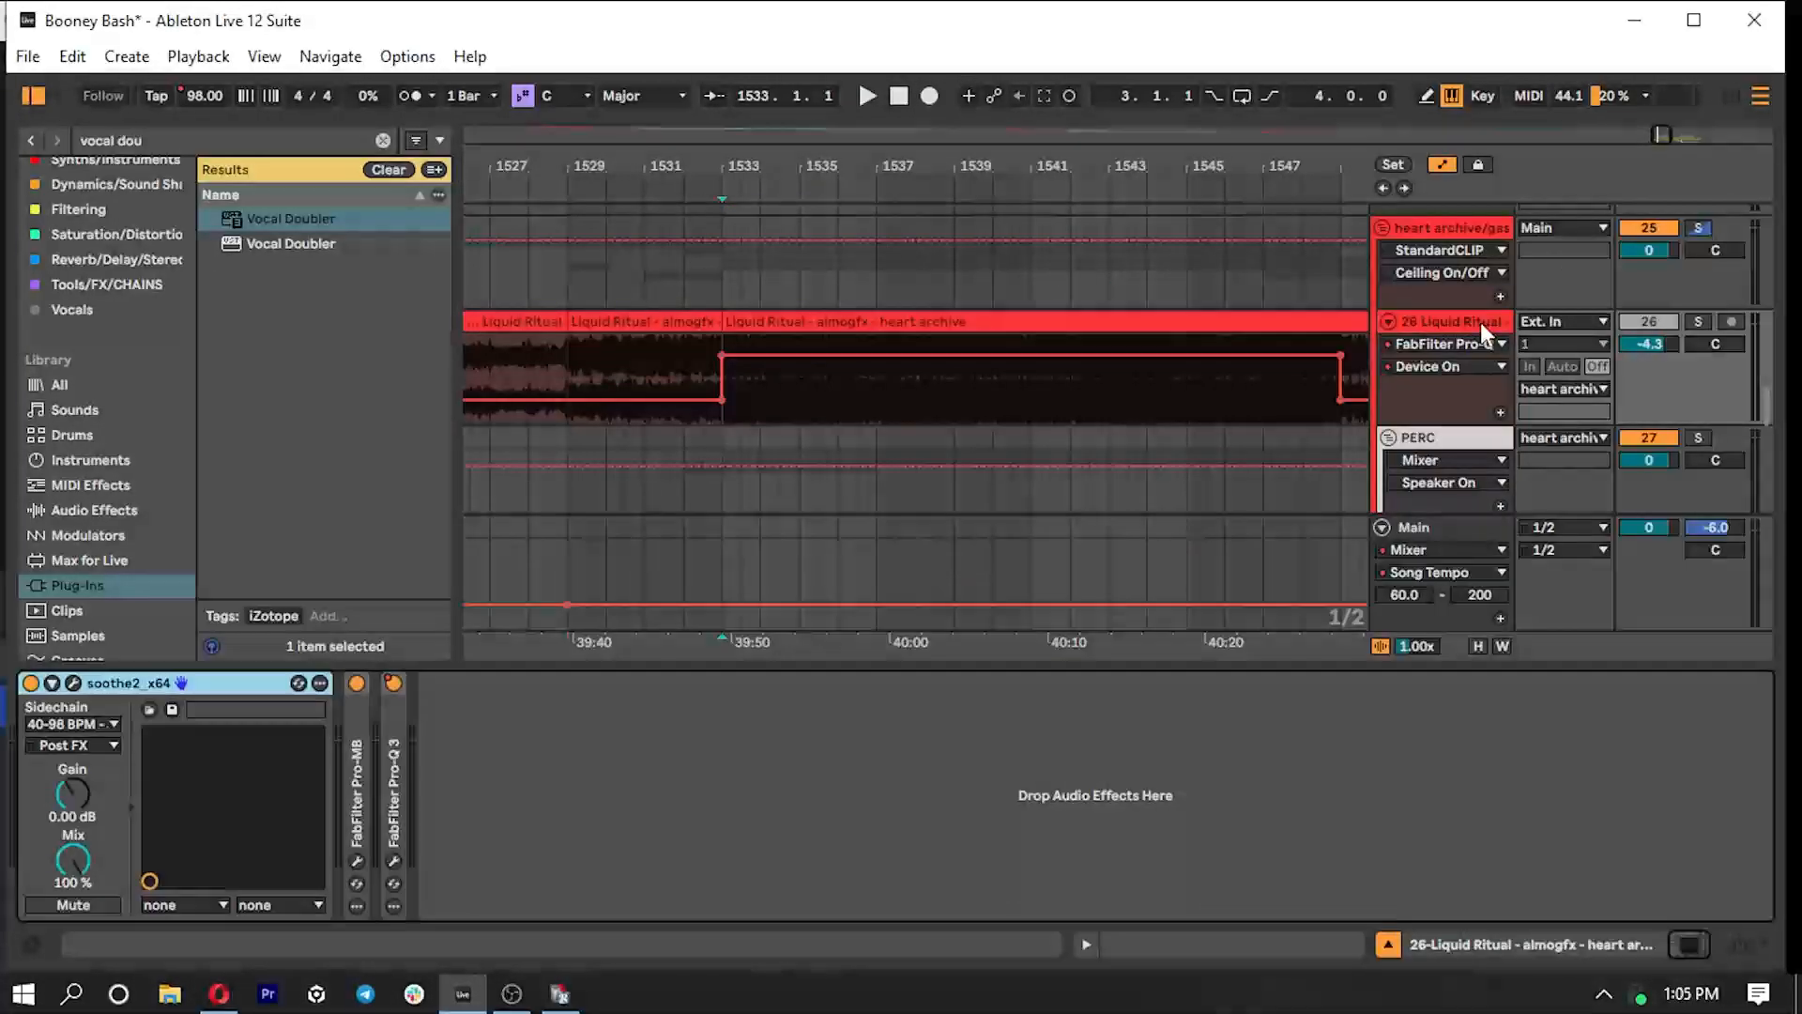
click(72, 682)
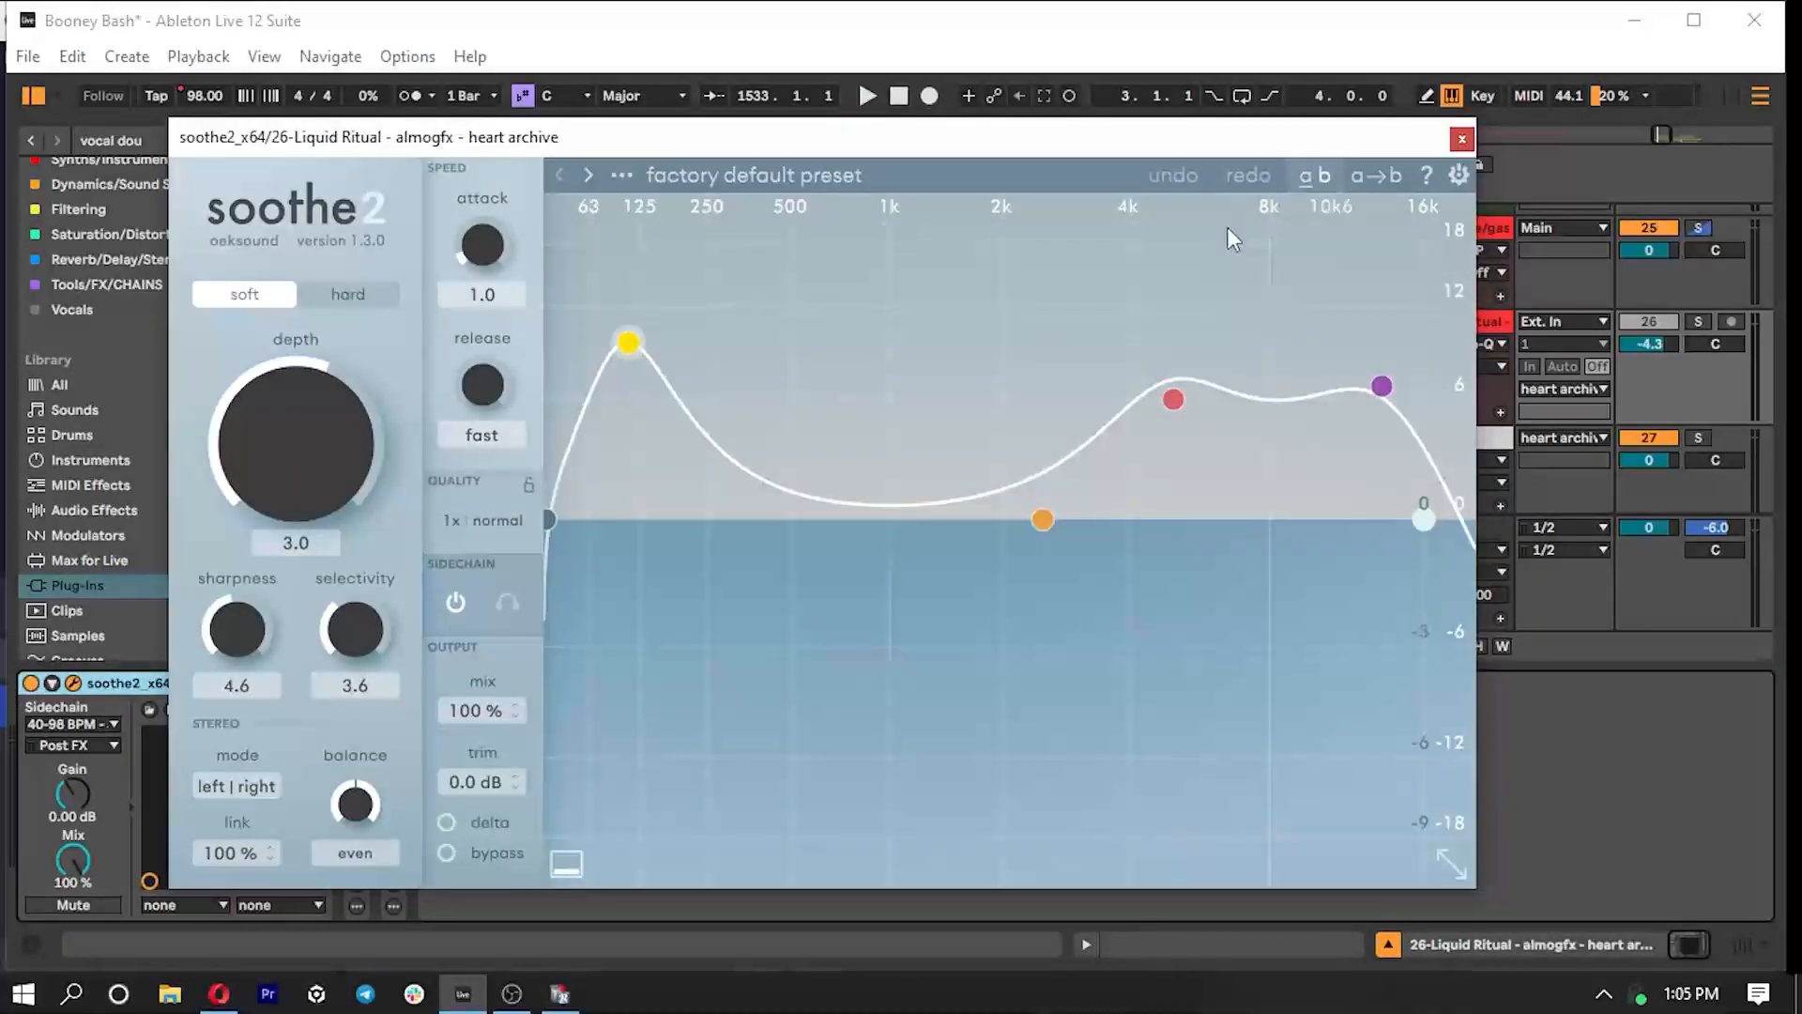
- Look through the sidechain sources available to soothe2, keep the Gas Pedal vocal source and close the plug-in
click(89, 724)
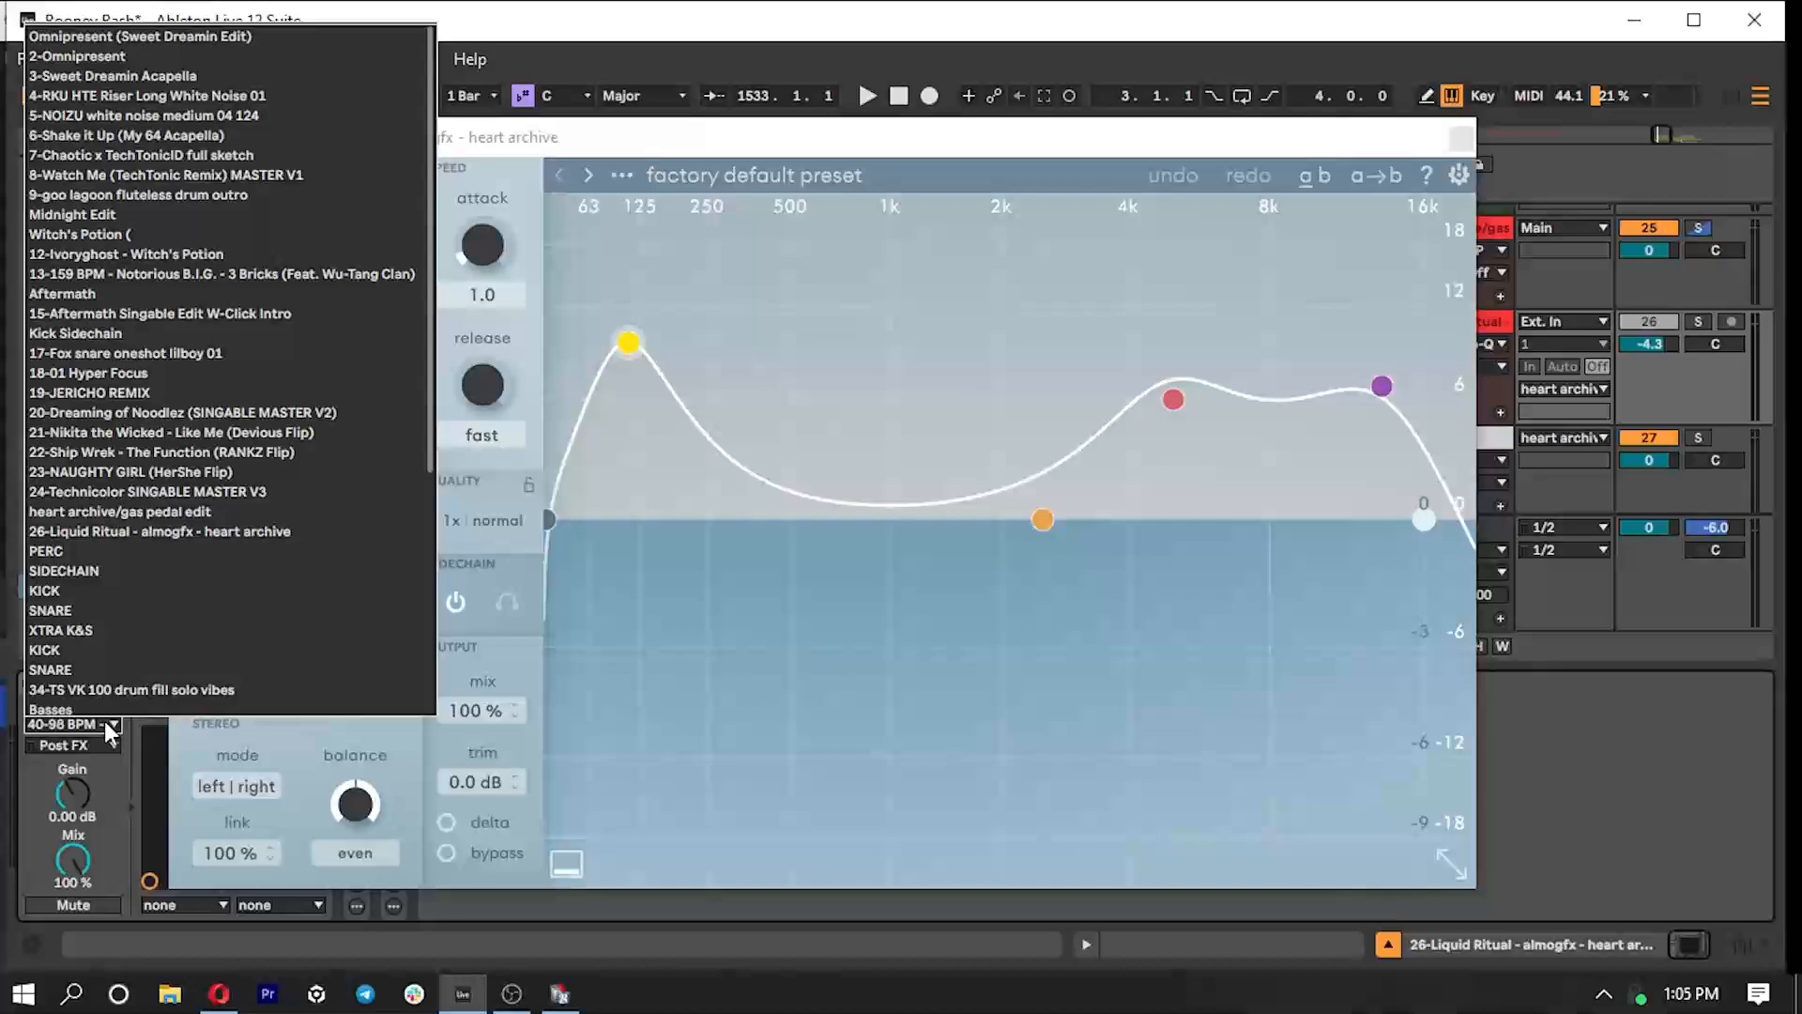
scroll(152, 611, down, 3)
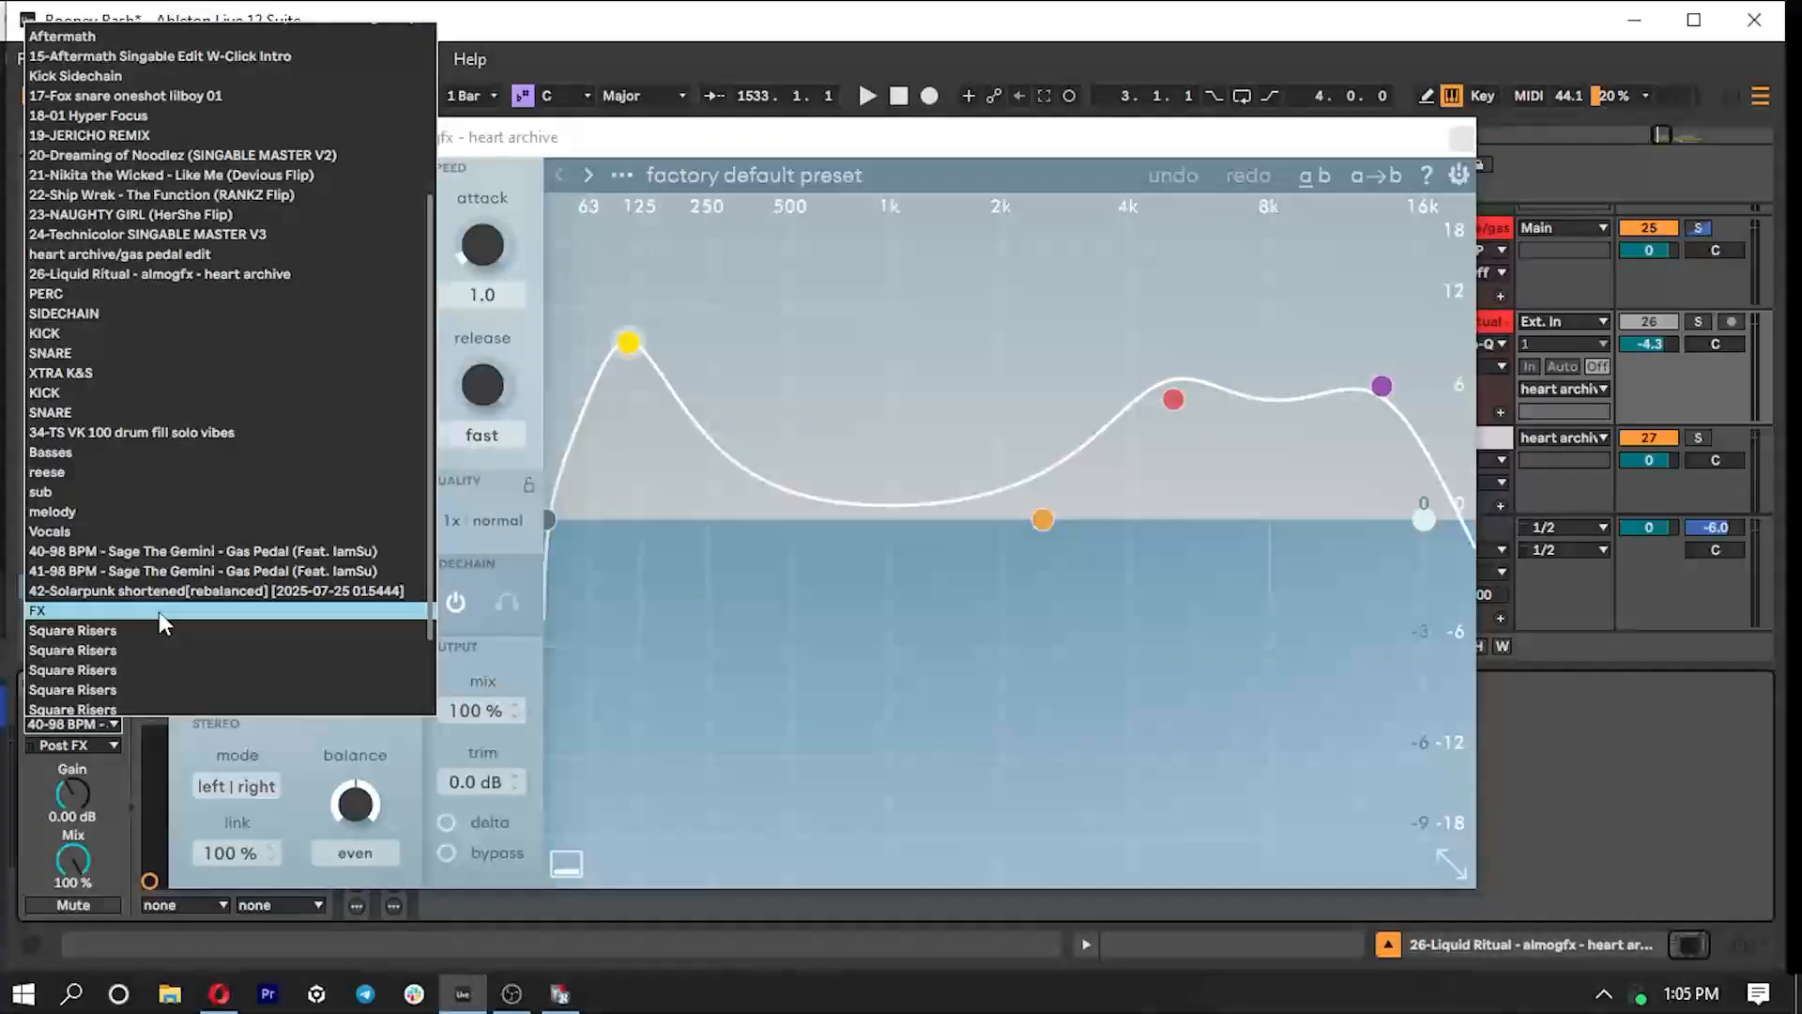
click(92, 771)
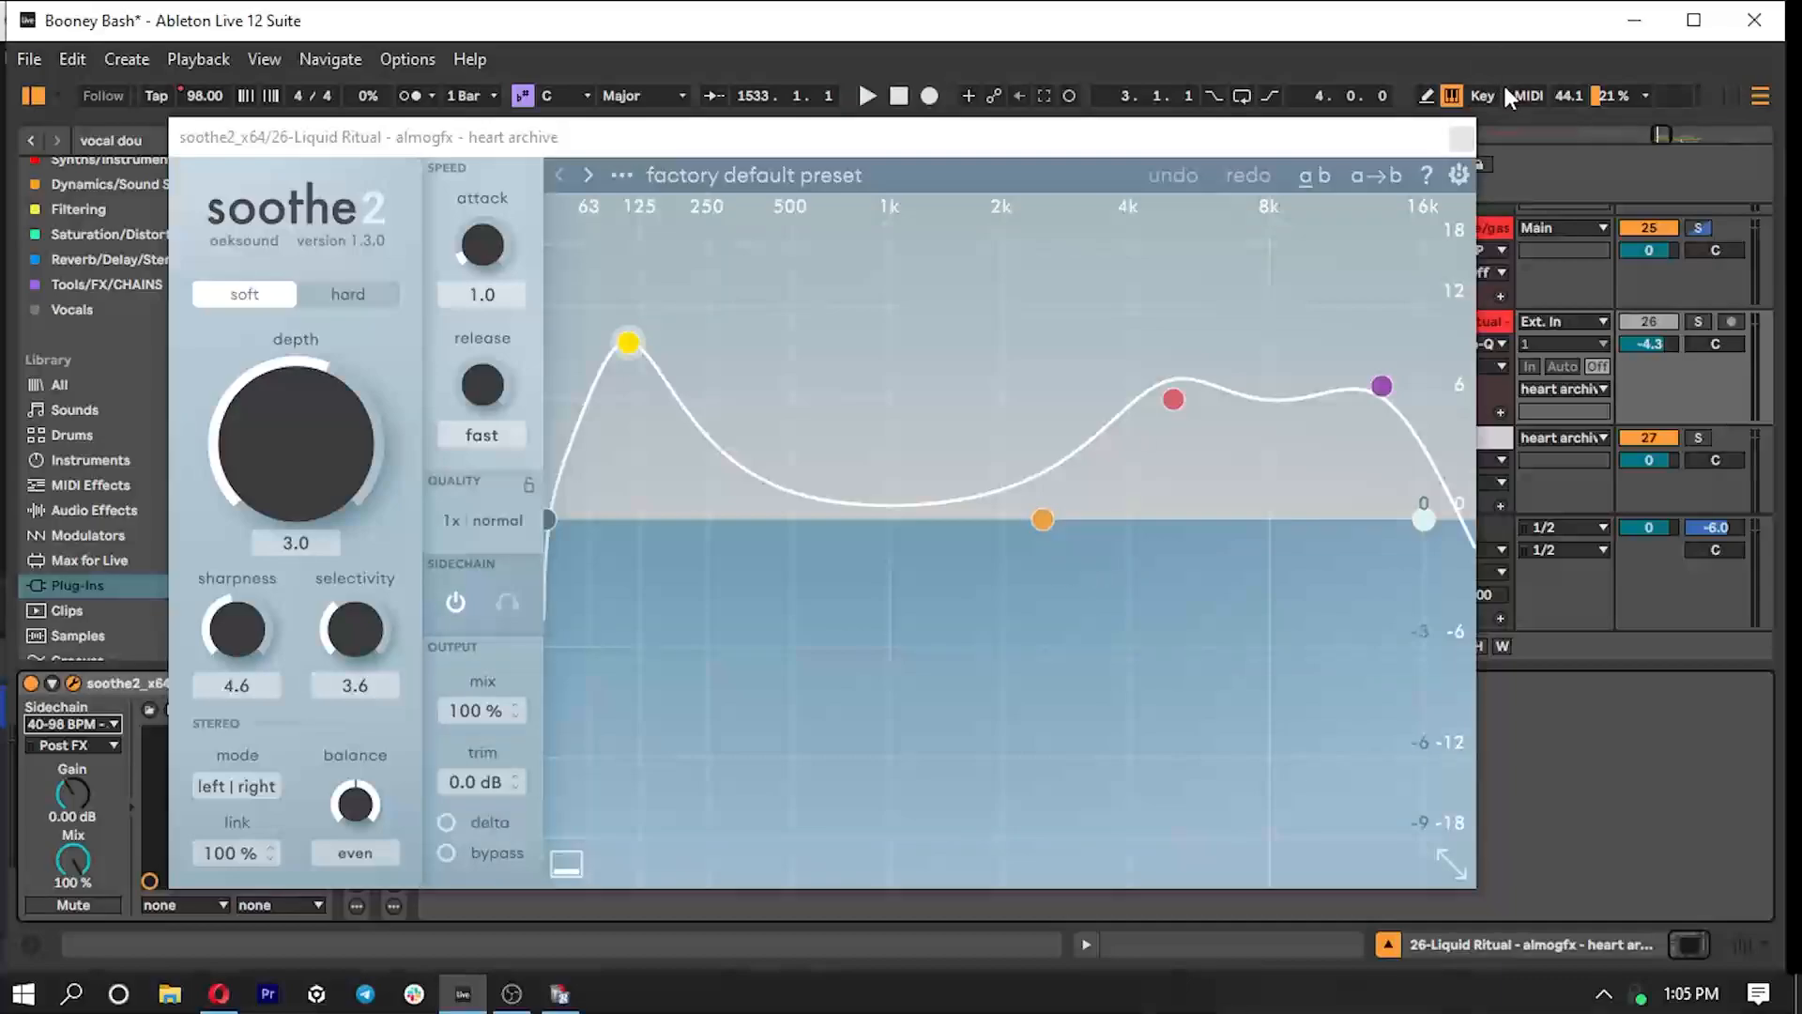
click(1462, 139)
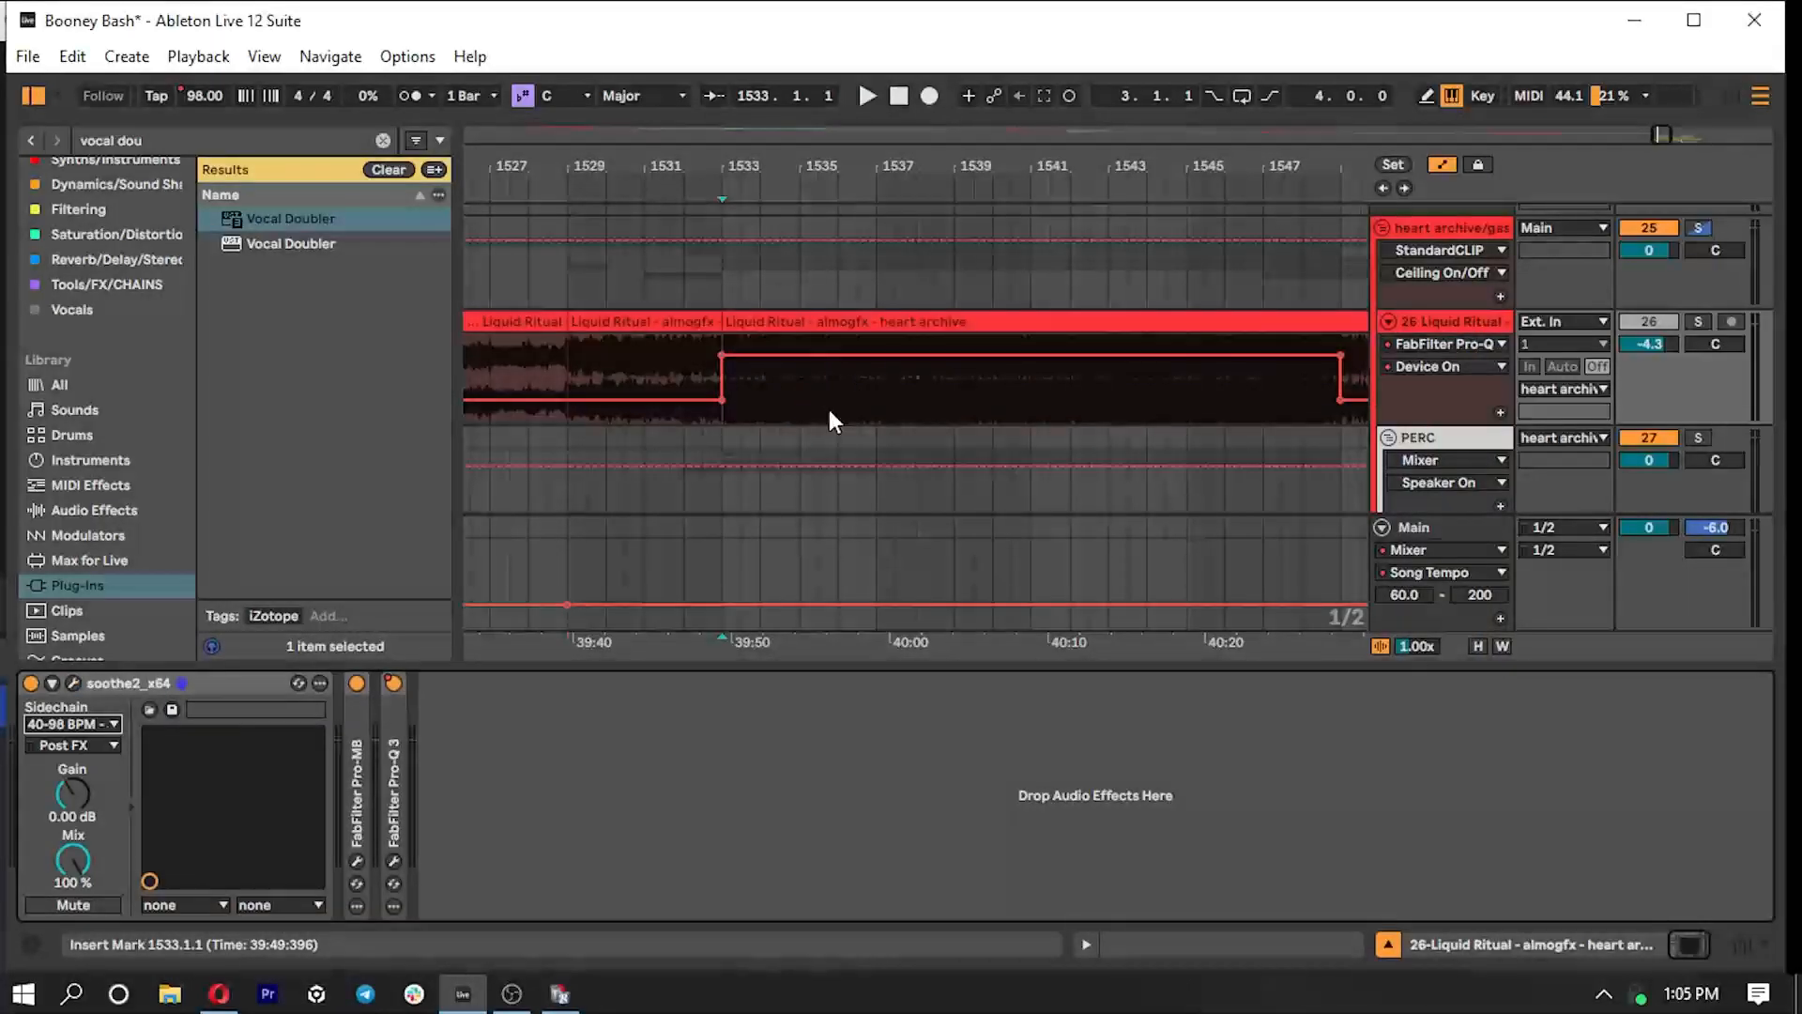
- Hide the device area and look over the drop's tracks from Liquid Ritual down to the FX group
drag(959, 665, 929, 976)
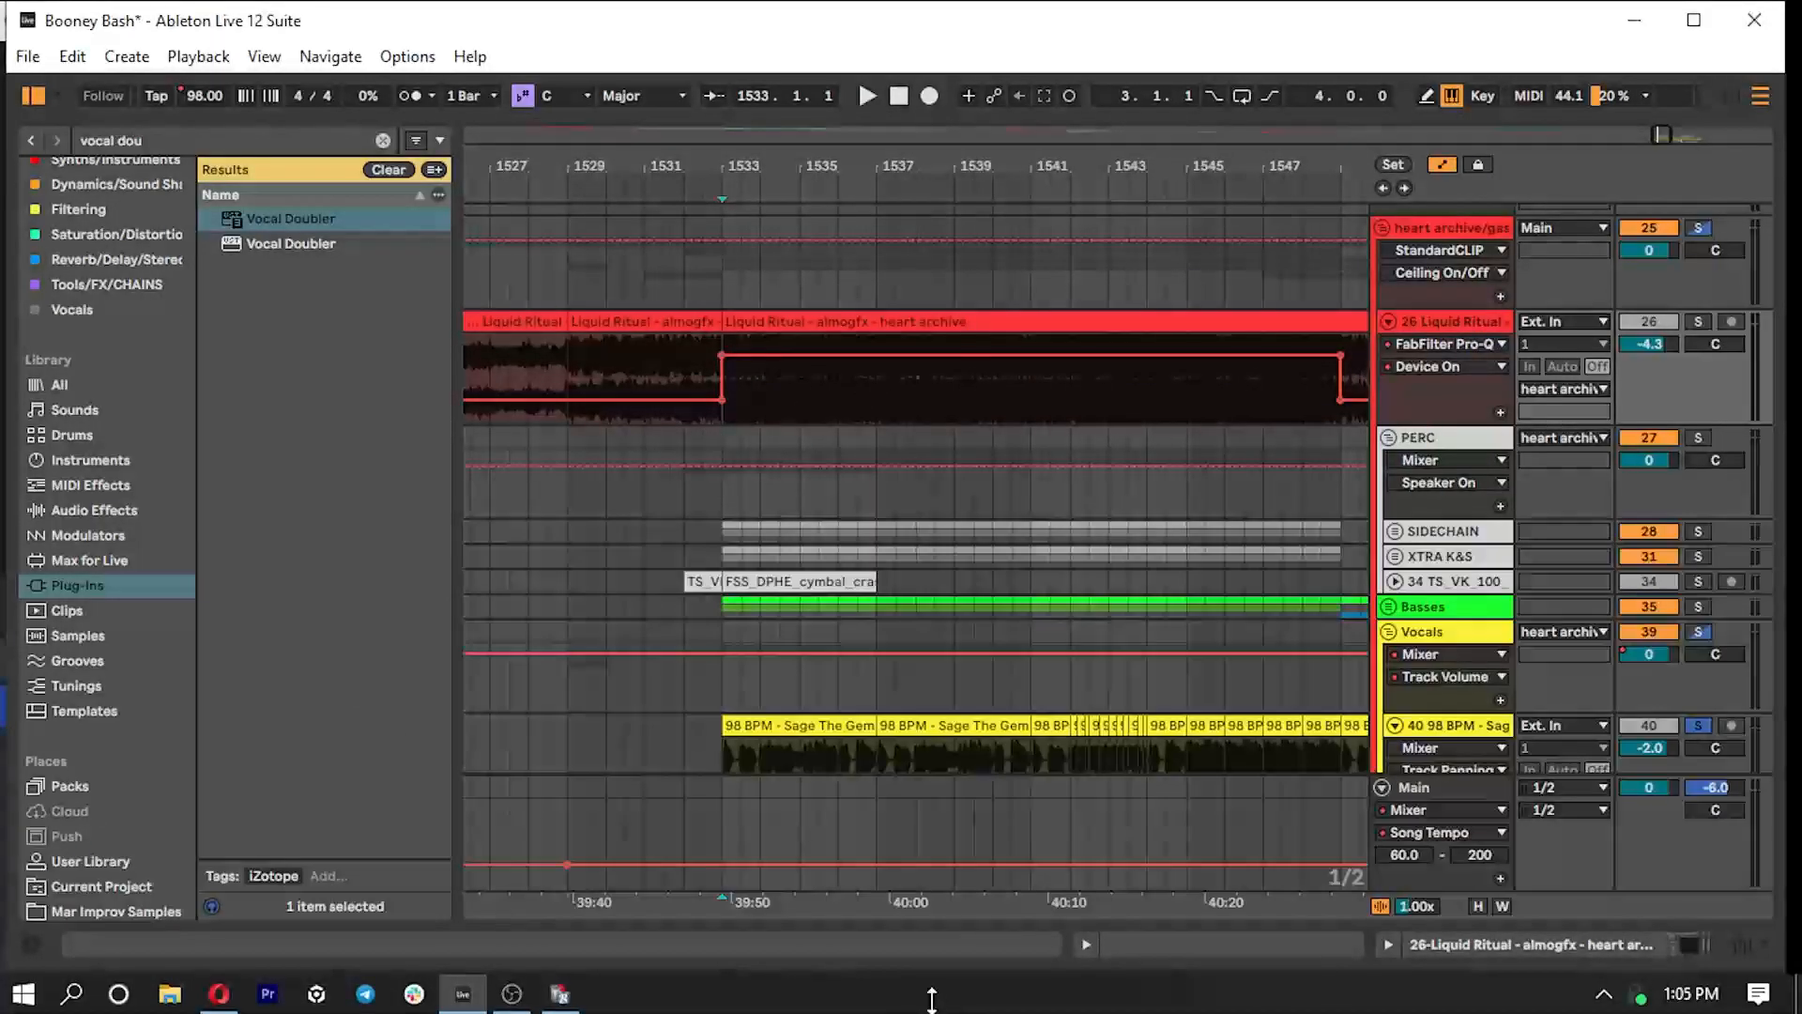
double_click(742, 321)
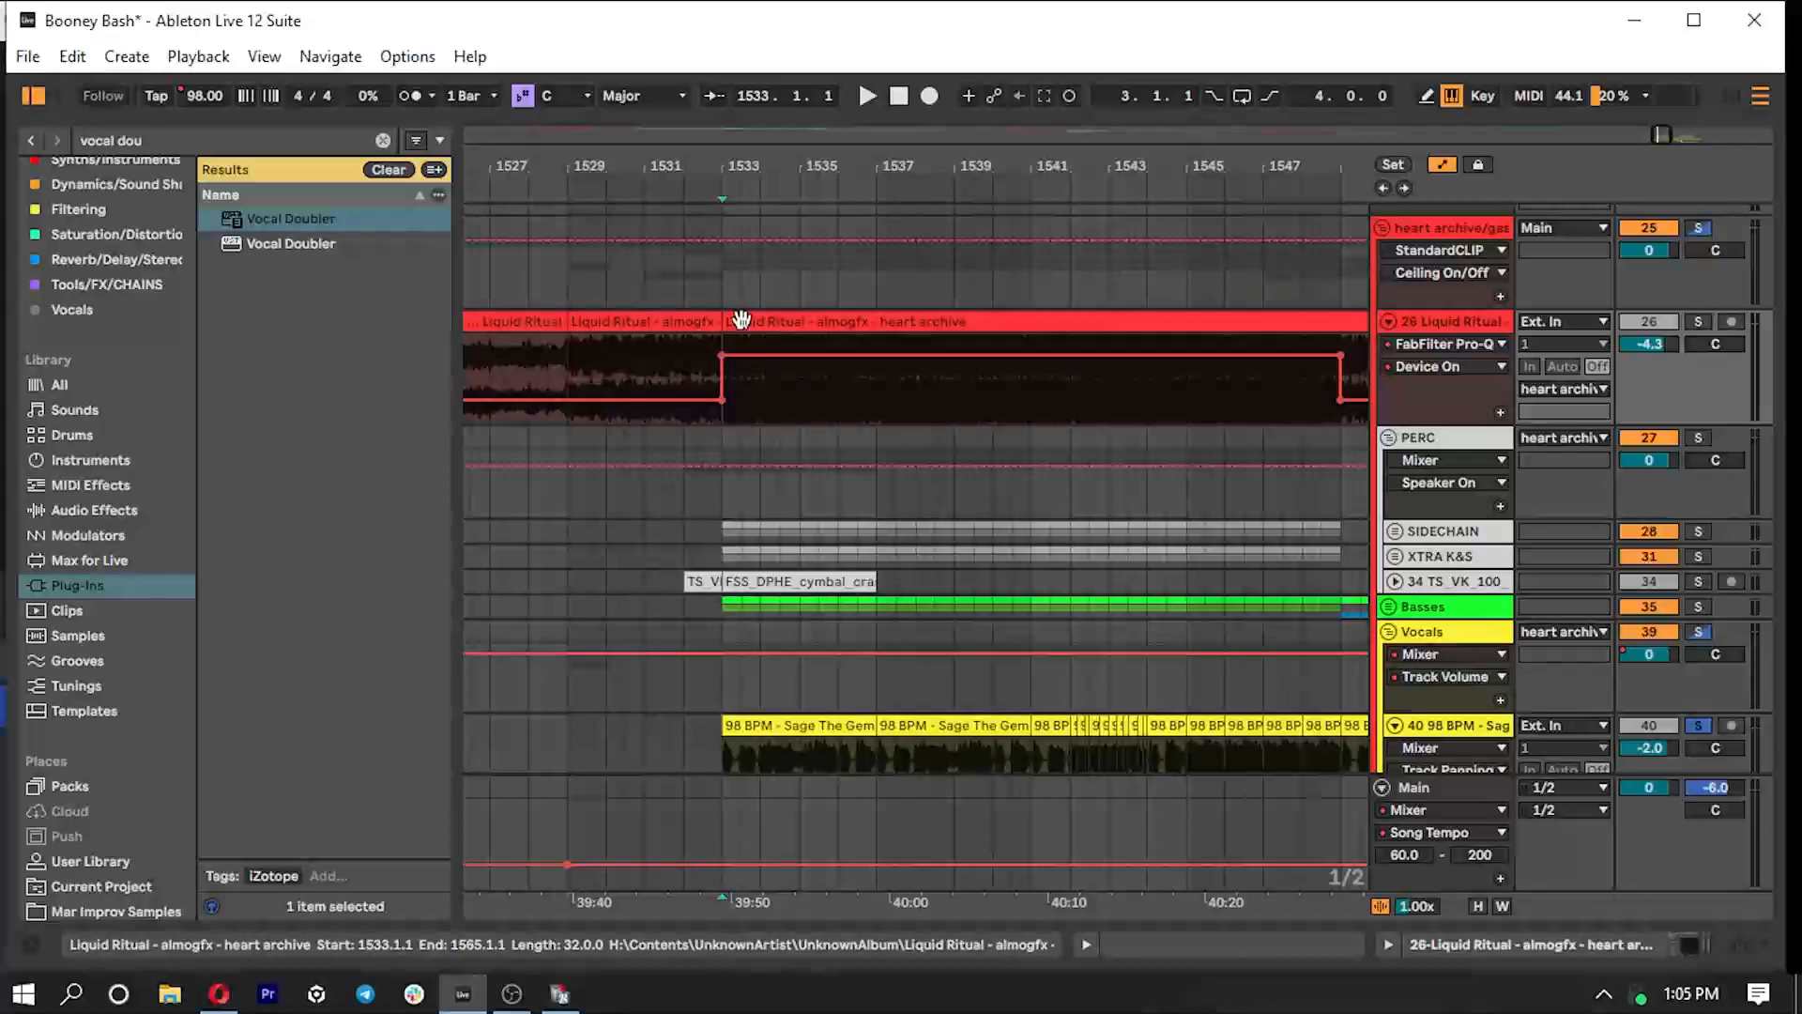
drag(850, 620, 855, 949)
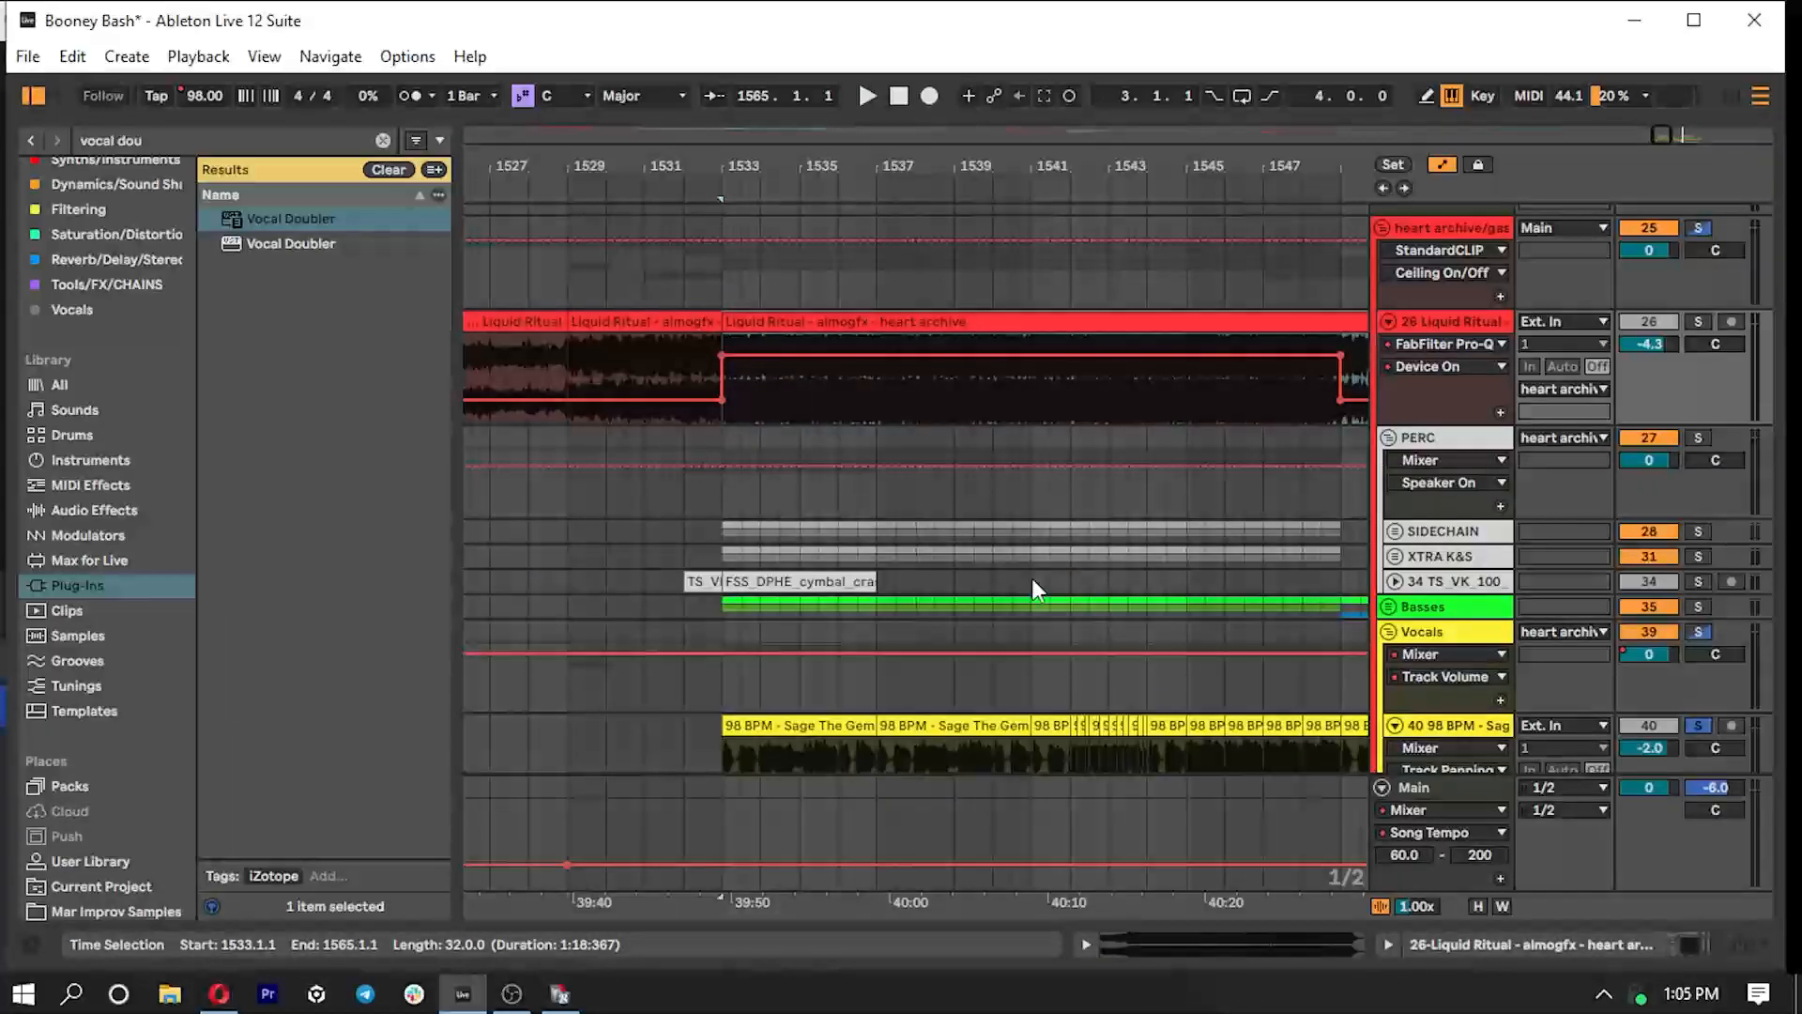
scroll(875, 556, down, 4)
scroll(876, 558, down, 6)
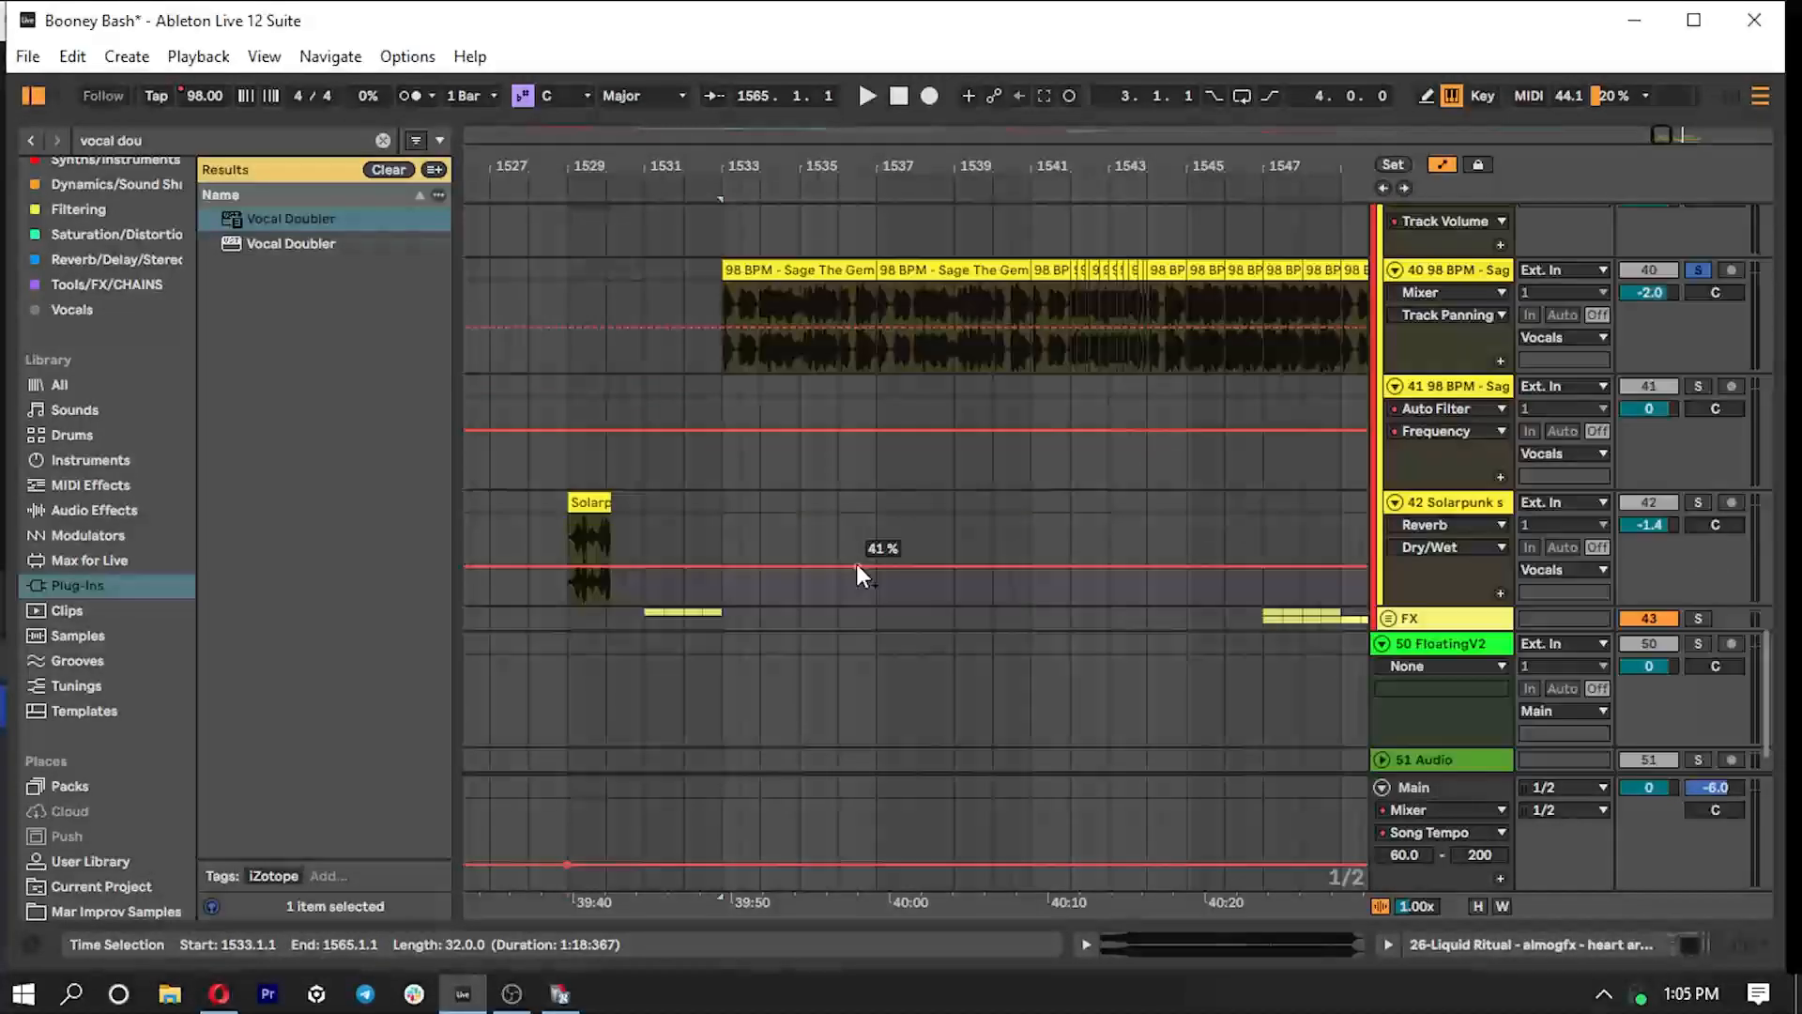
scroll(856, 563, up, 11)
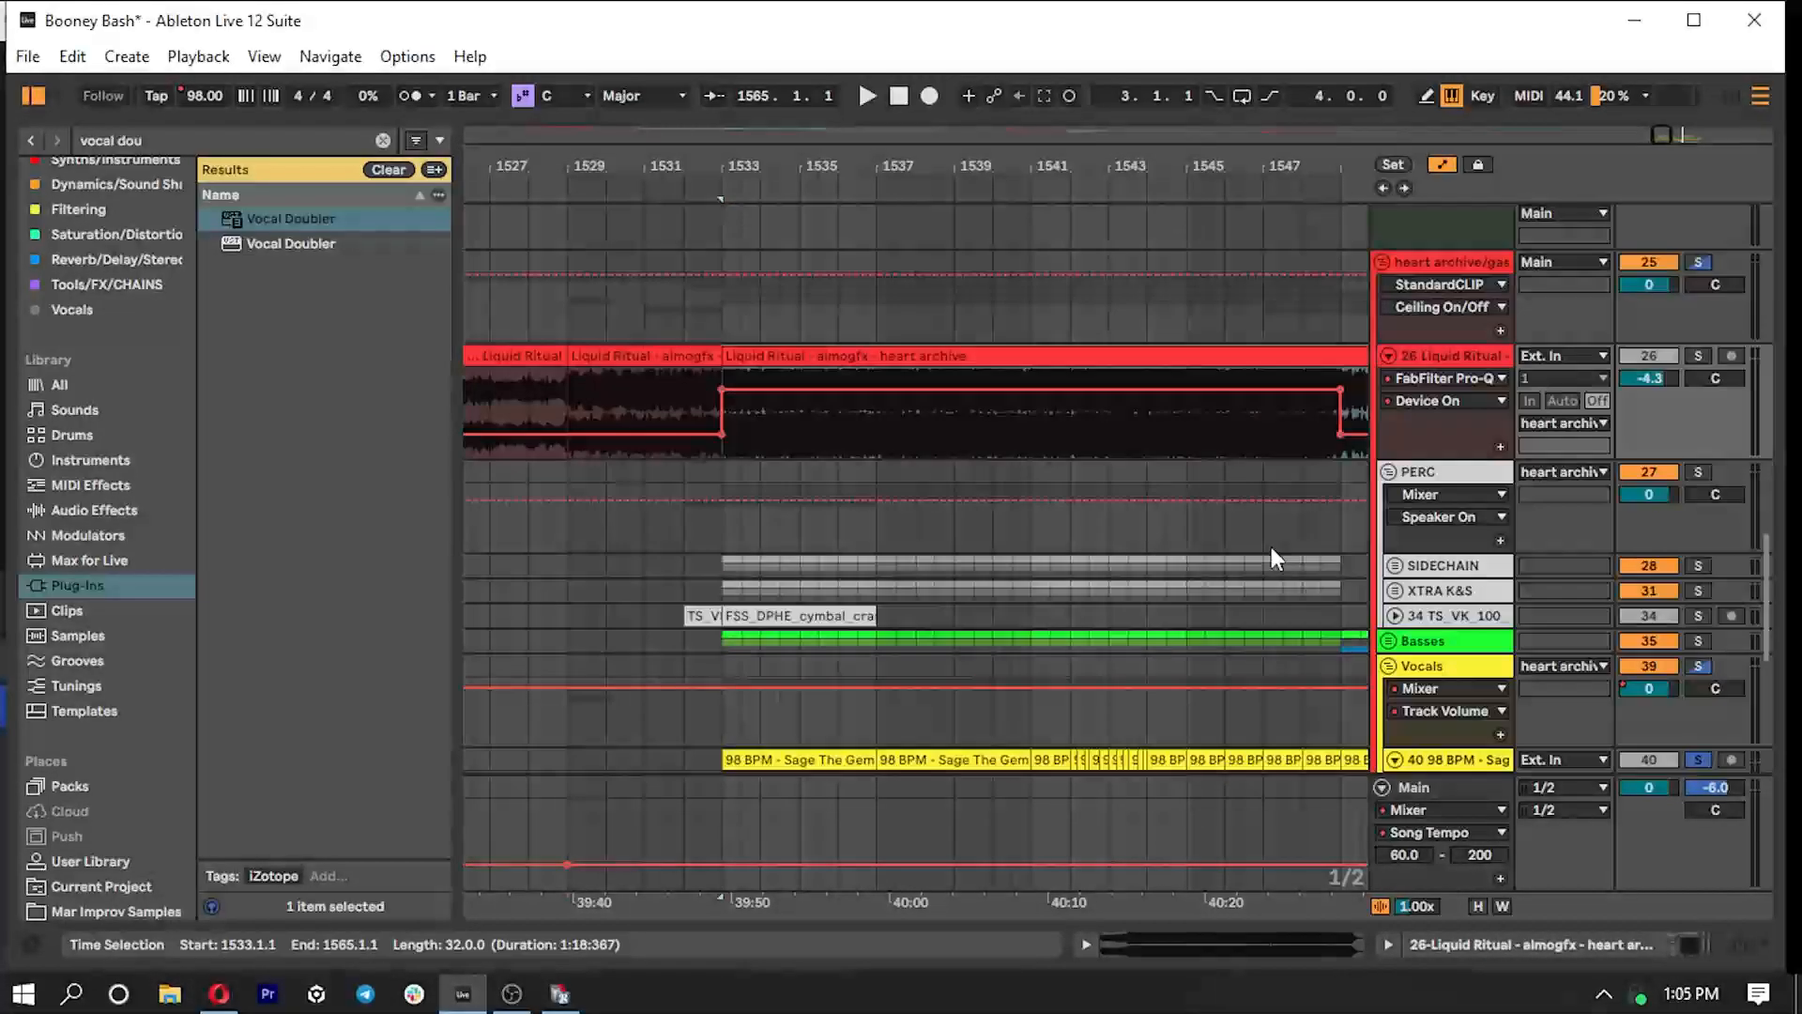
- Solo only the heart archive/gas pedal edit group and play the drop from bar 1533
click(1690, 259)
click(725, 323)
key(space)
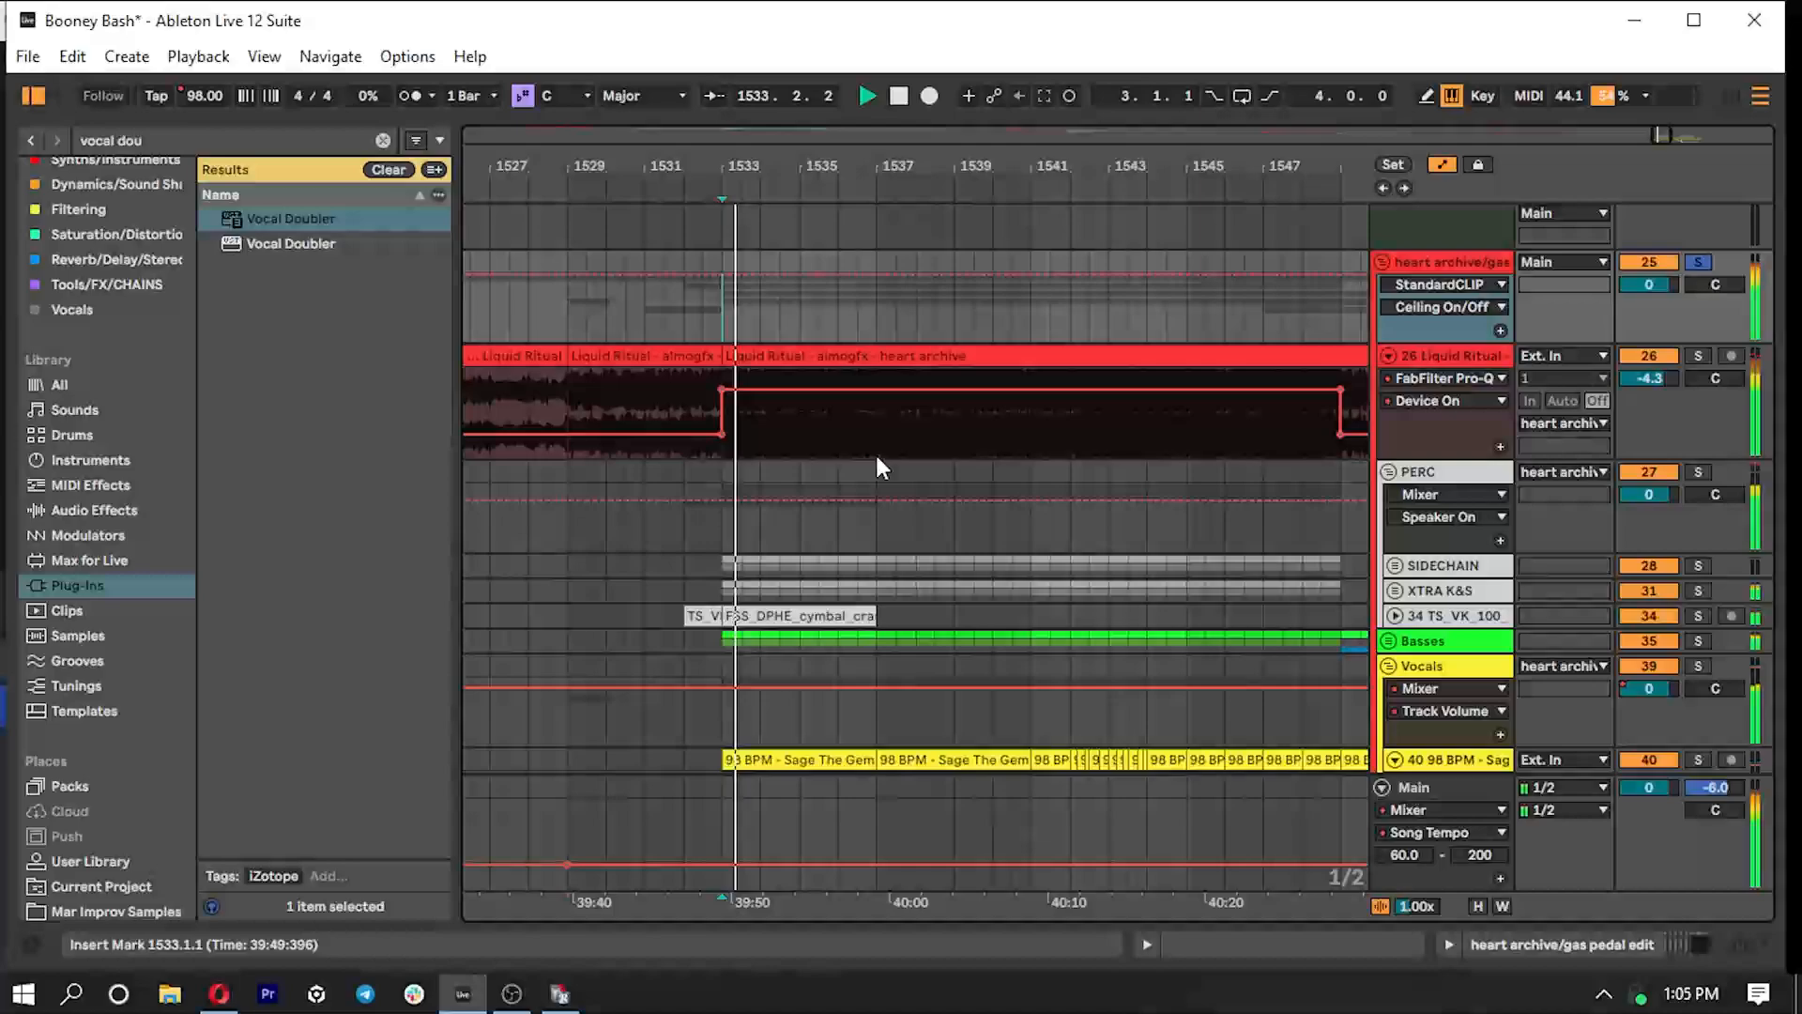
- Check the Main track's device chain, clear the plug-in browser search and hide the device area
double_click(1444, 786)
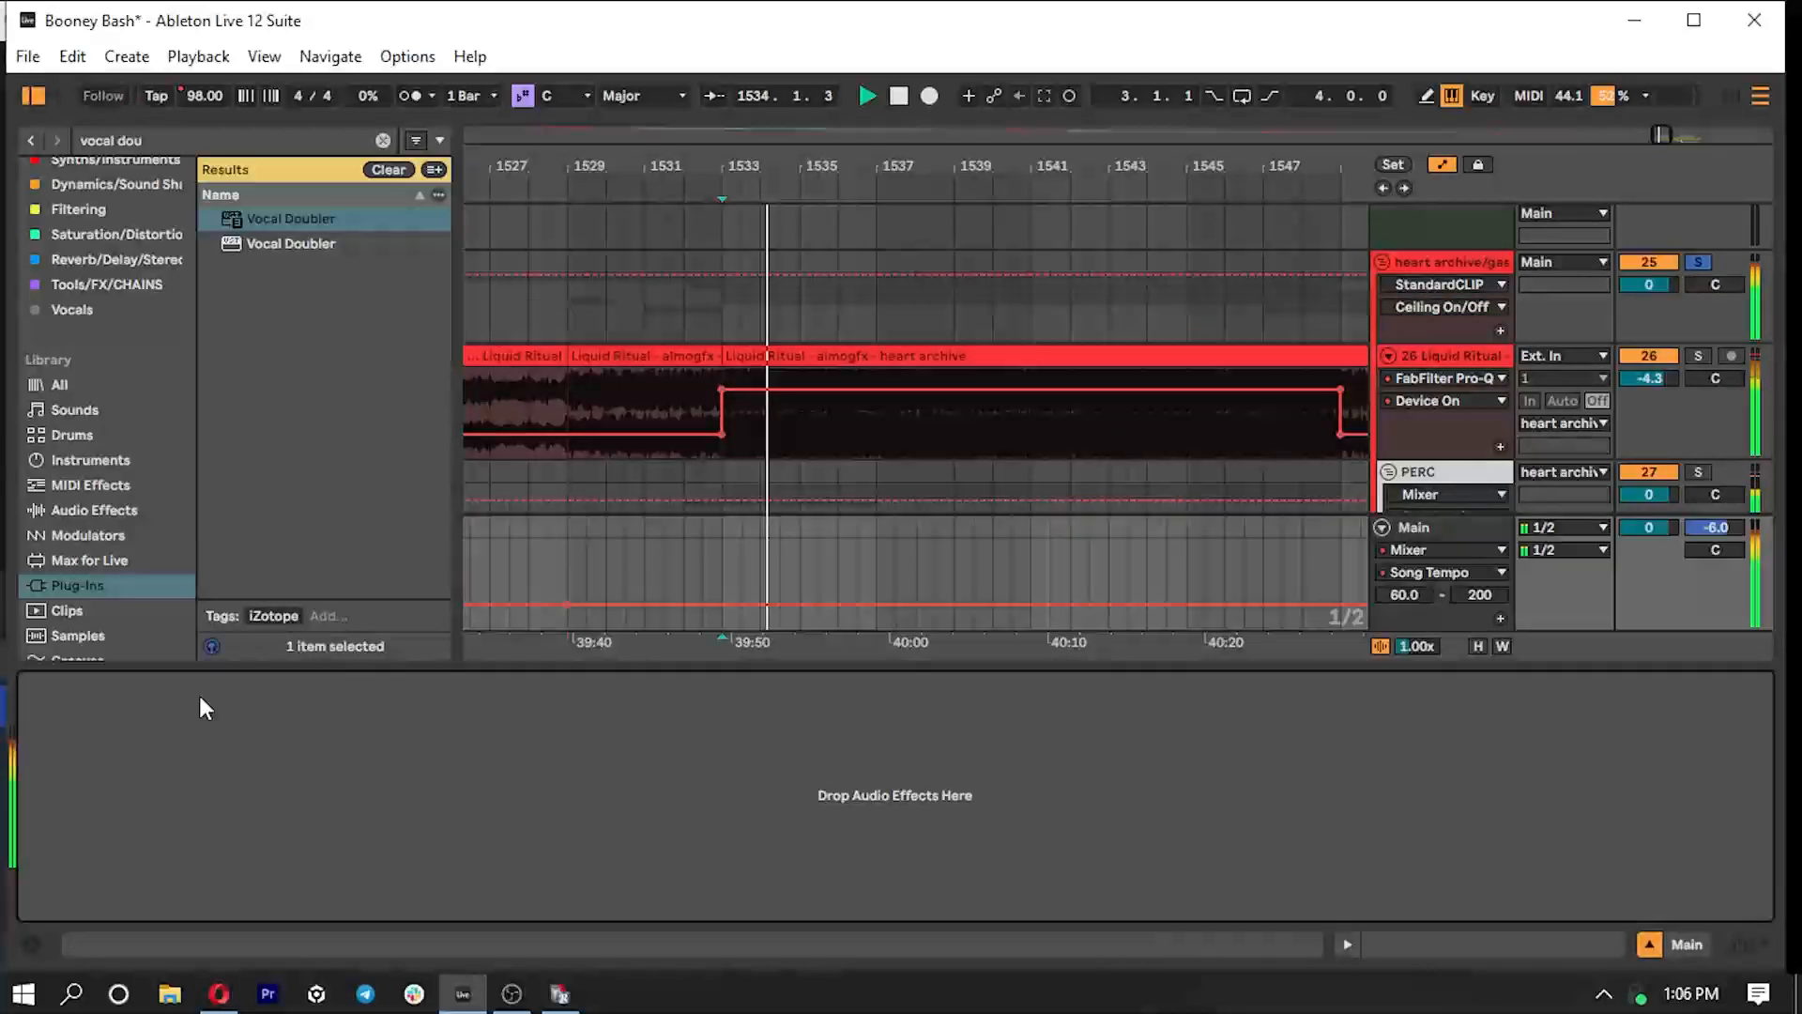
click(381, 139)
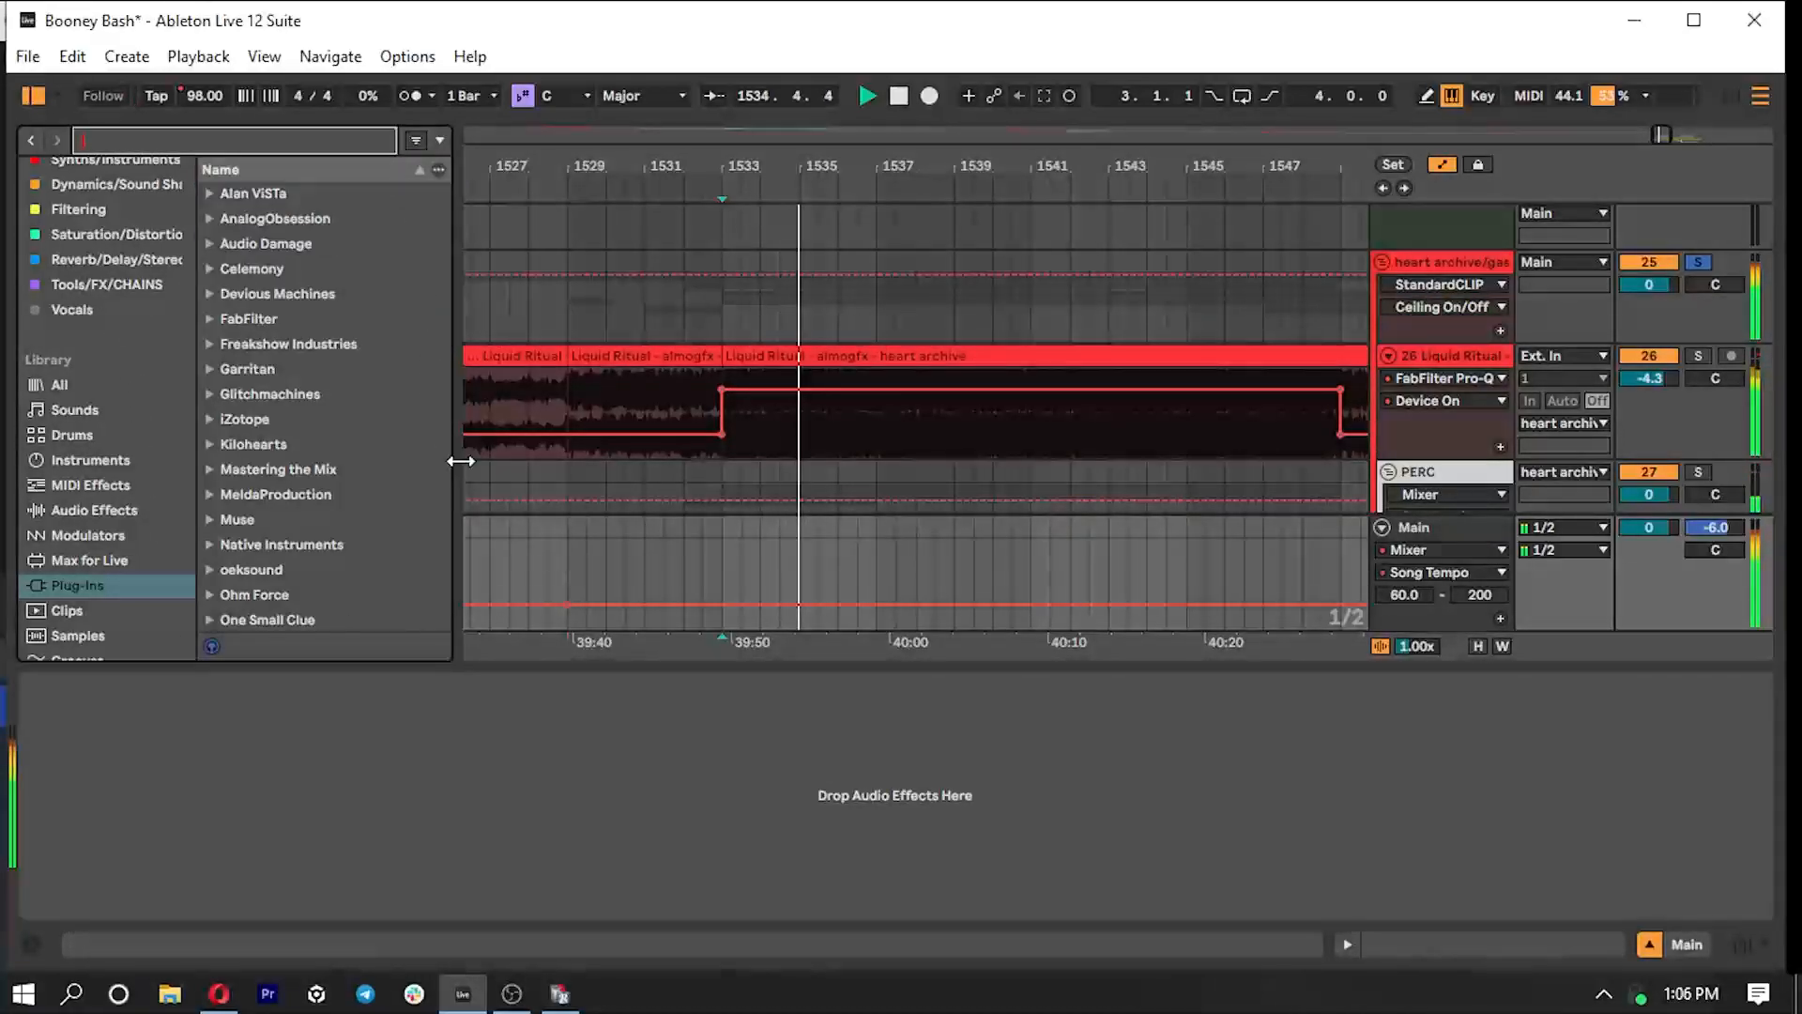
drag(830, 665, 830, 953)
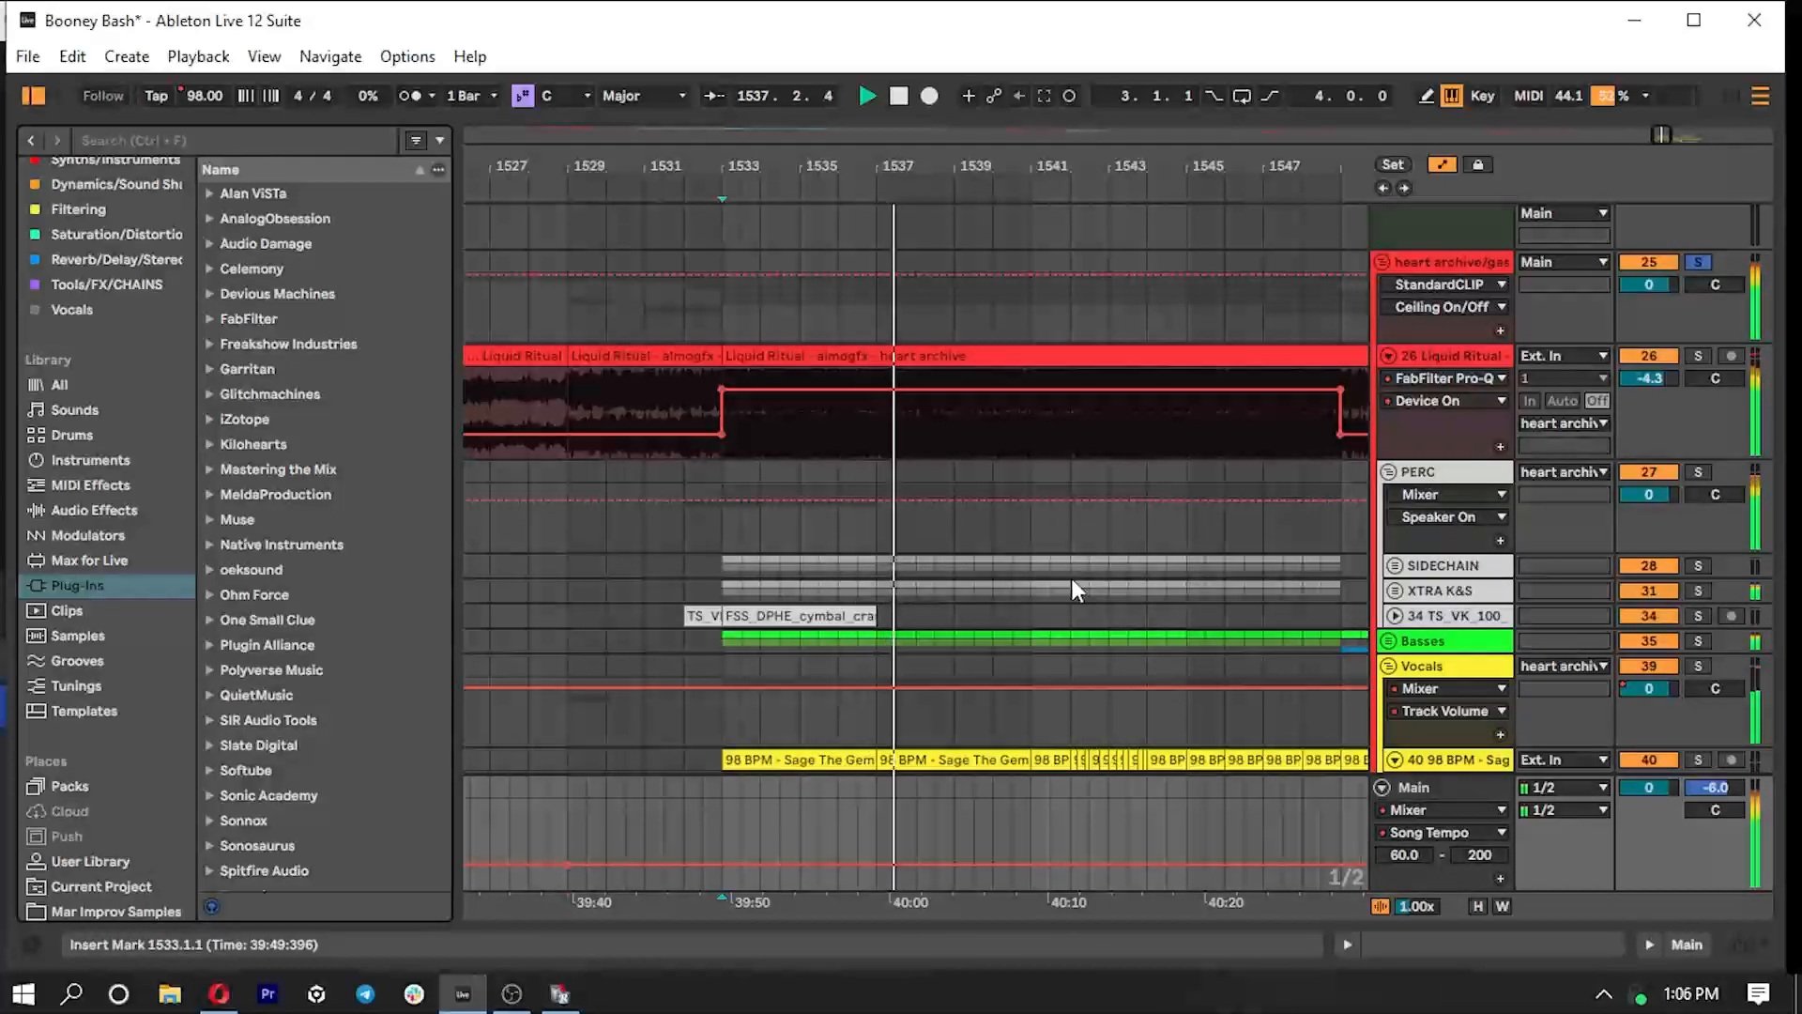
- Show the heart archive/gas pedal edit group's device chain and fold the Liquid Ritual, PERC and Vocals tracks
double_click(1446, 263)
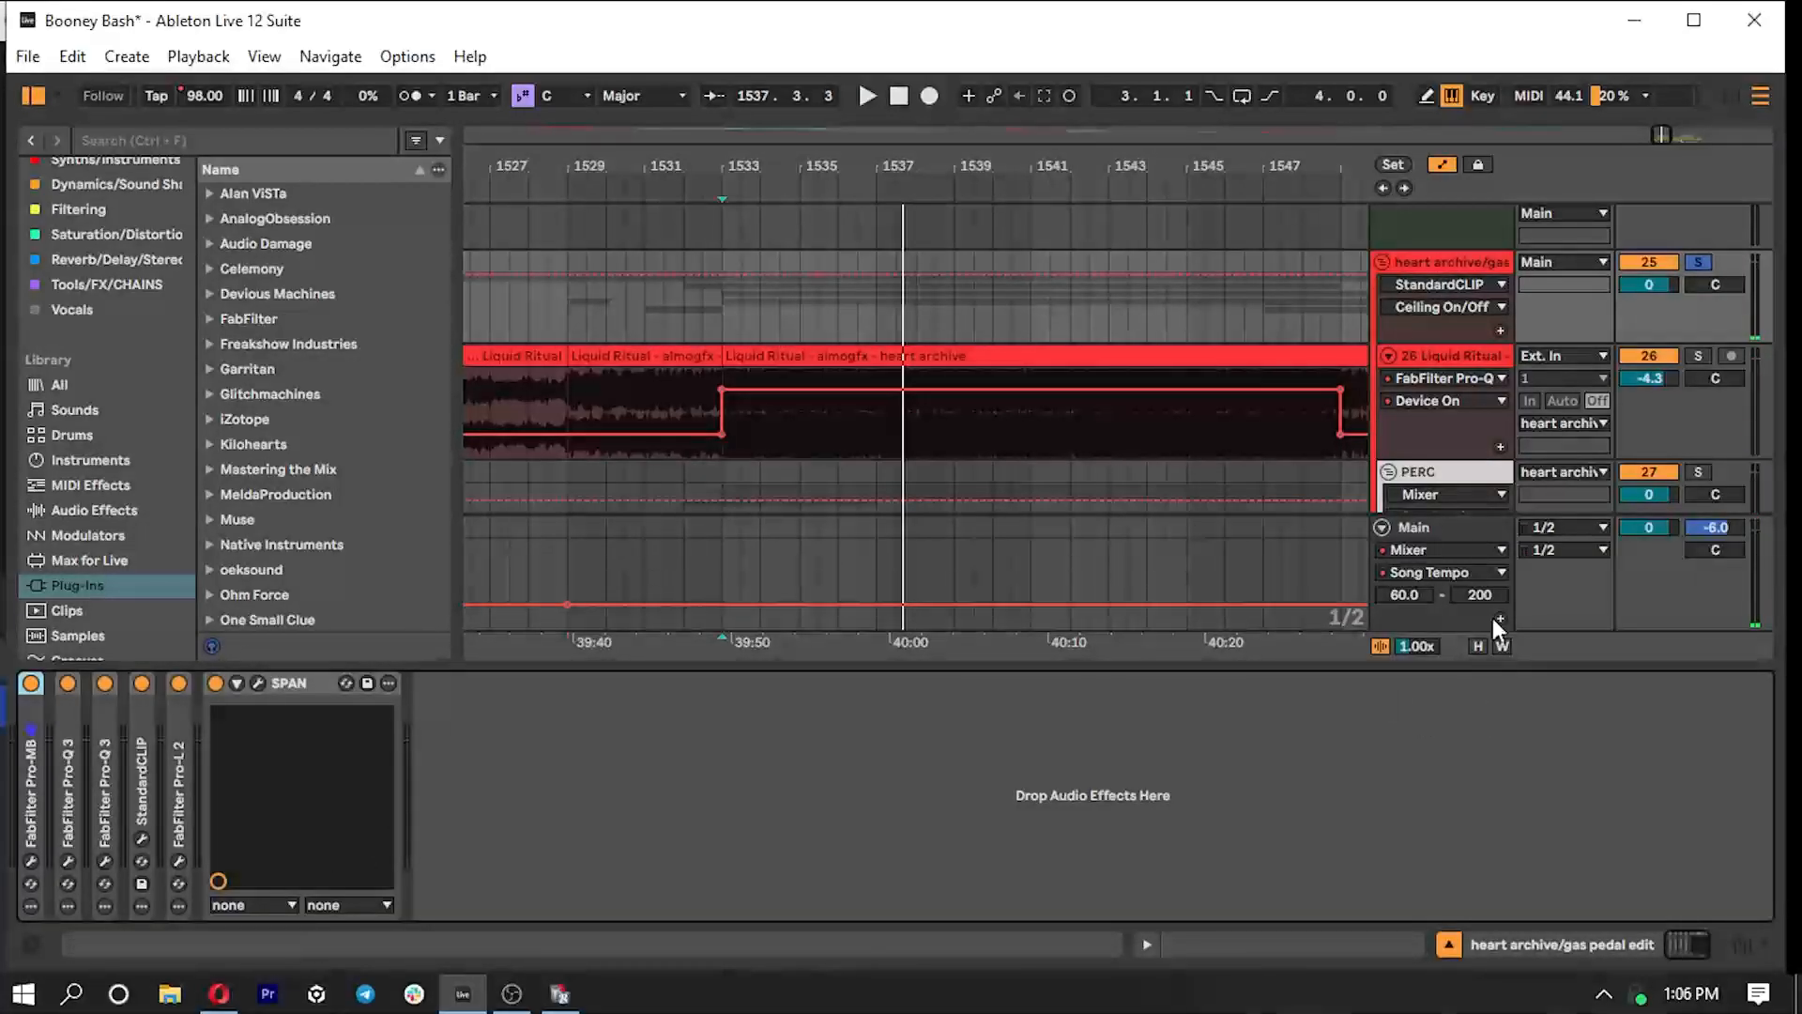
click(1388, 356)
click(1388, 381)
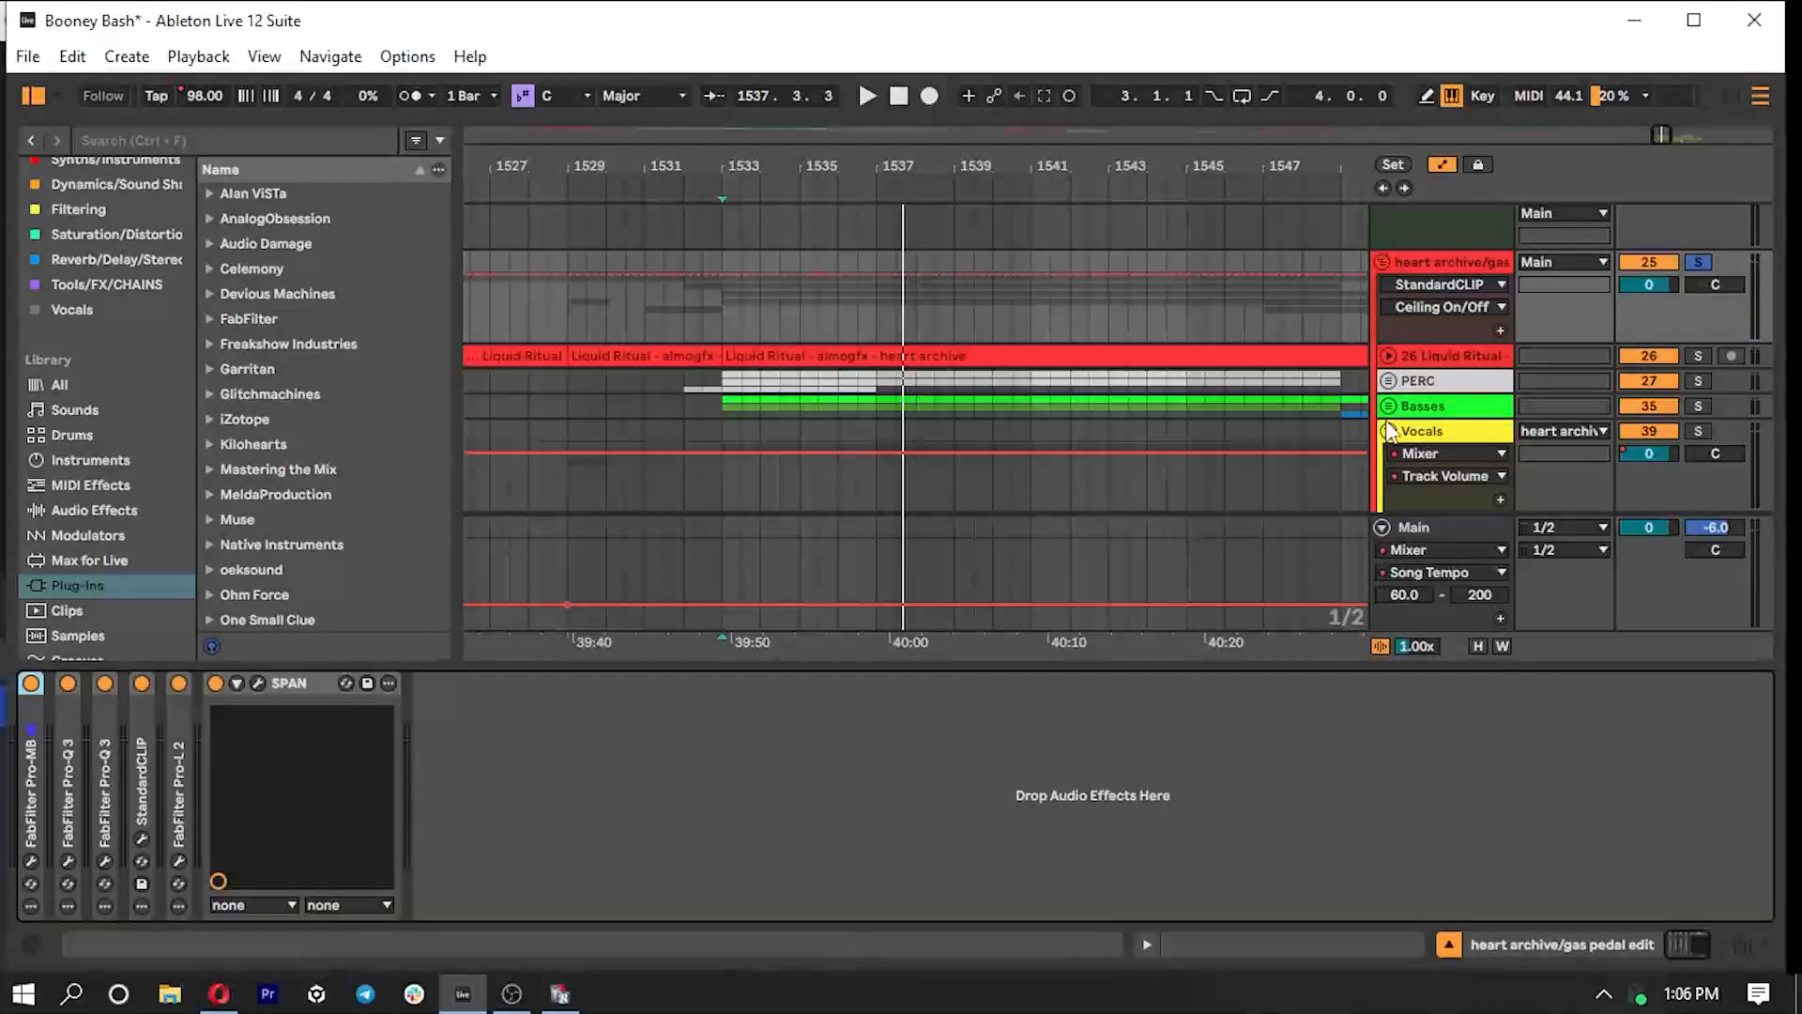
click(1388, 431)
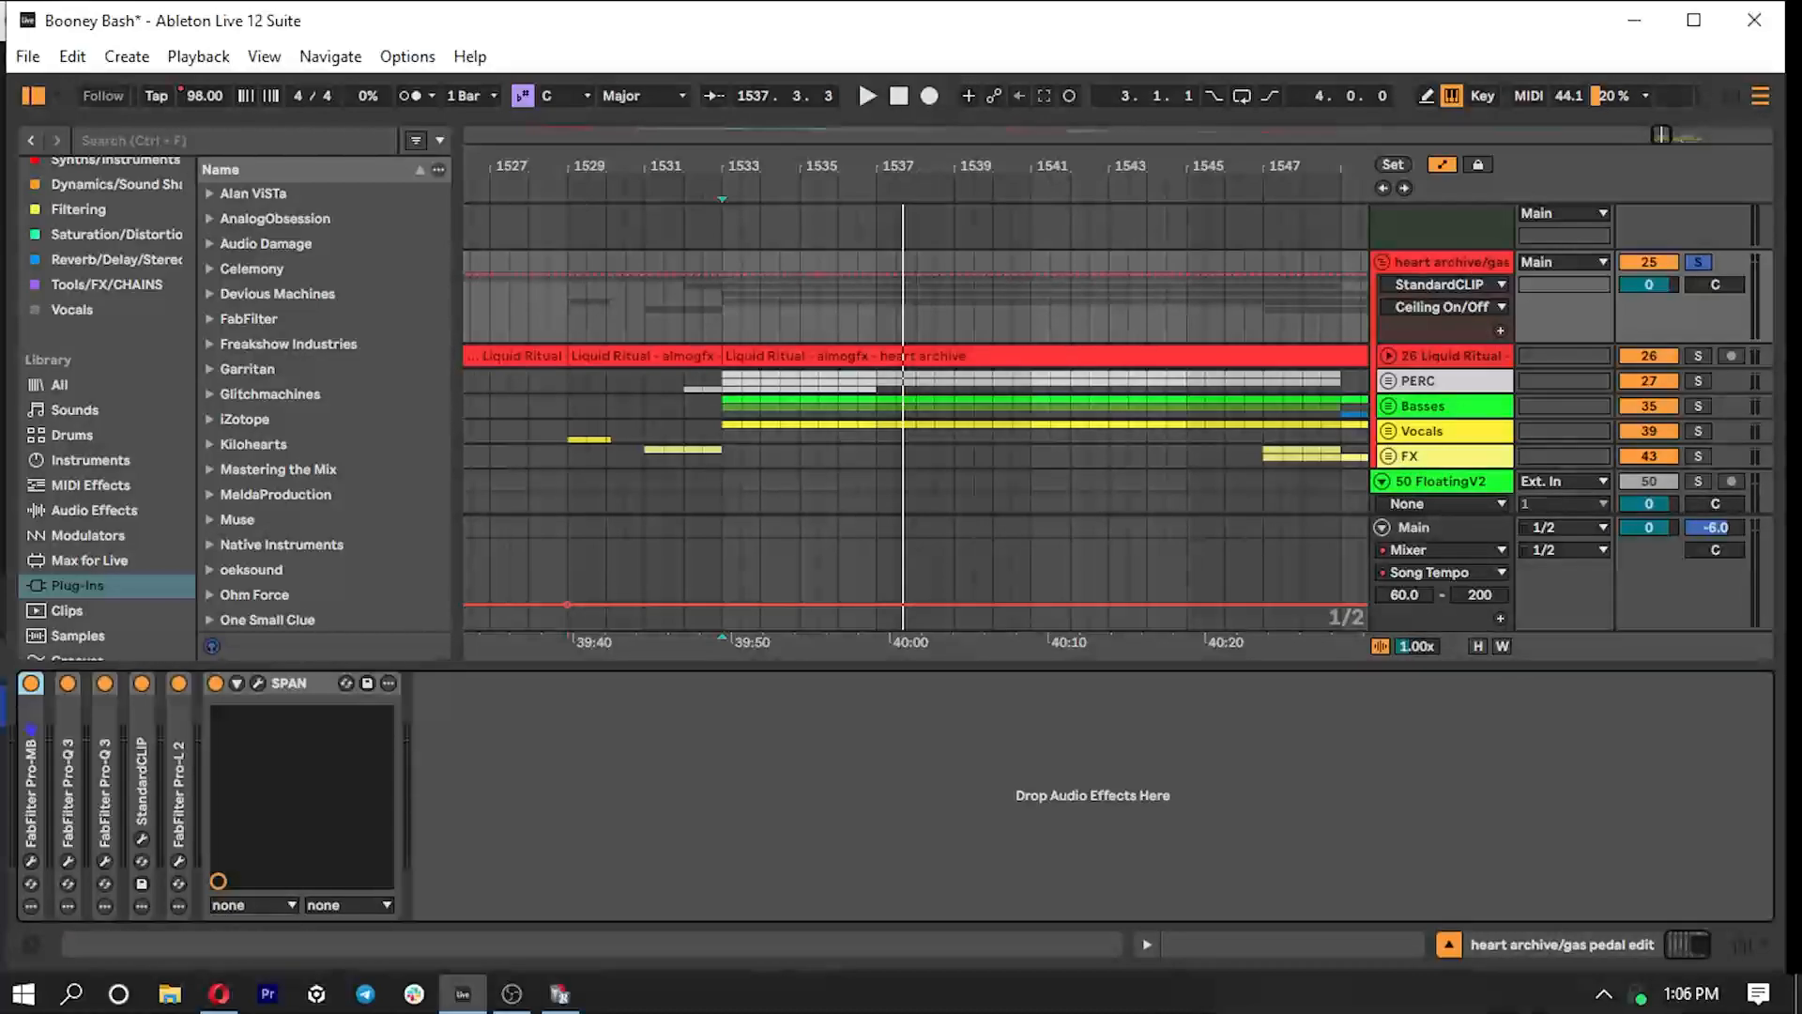
- Expand FabFilter Pro-MB on the group, inspect its low-frequency band in the plug-in window and close it
double_click(35, 727)
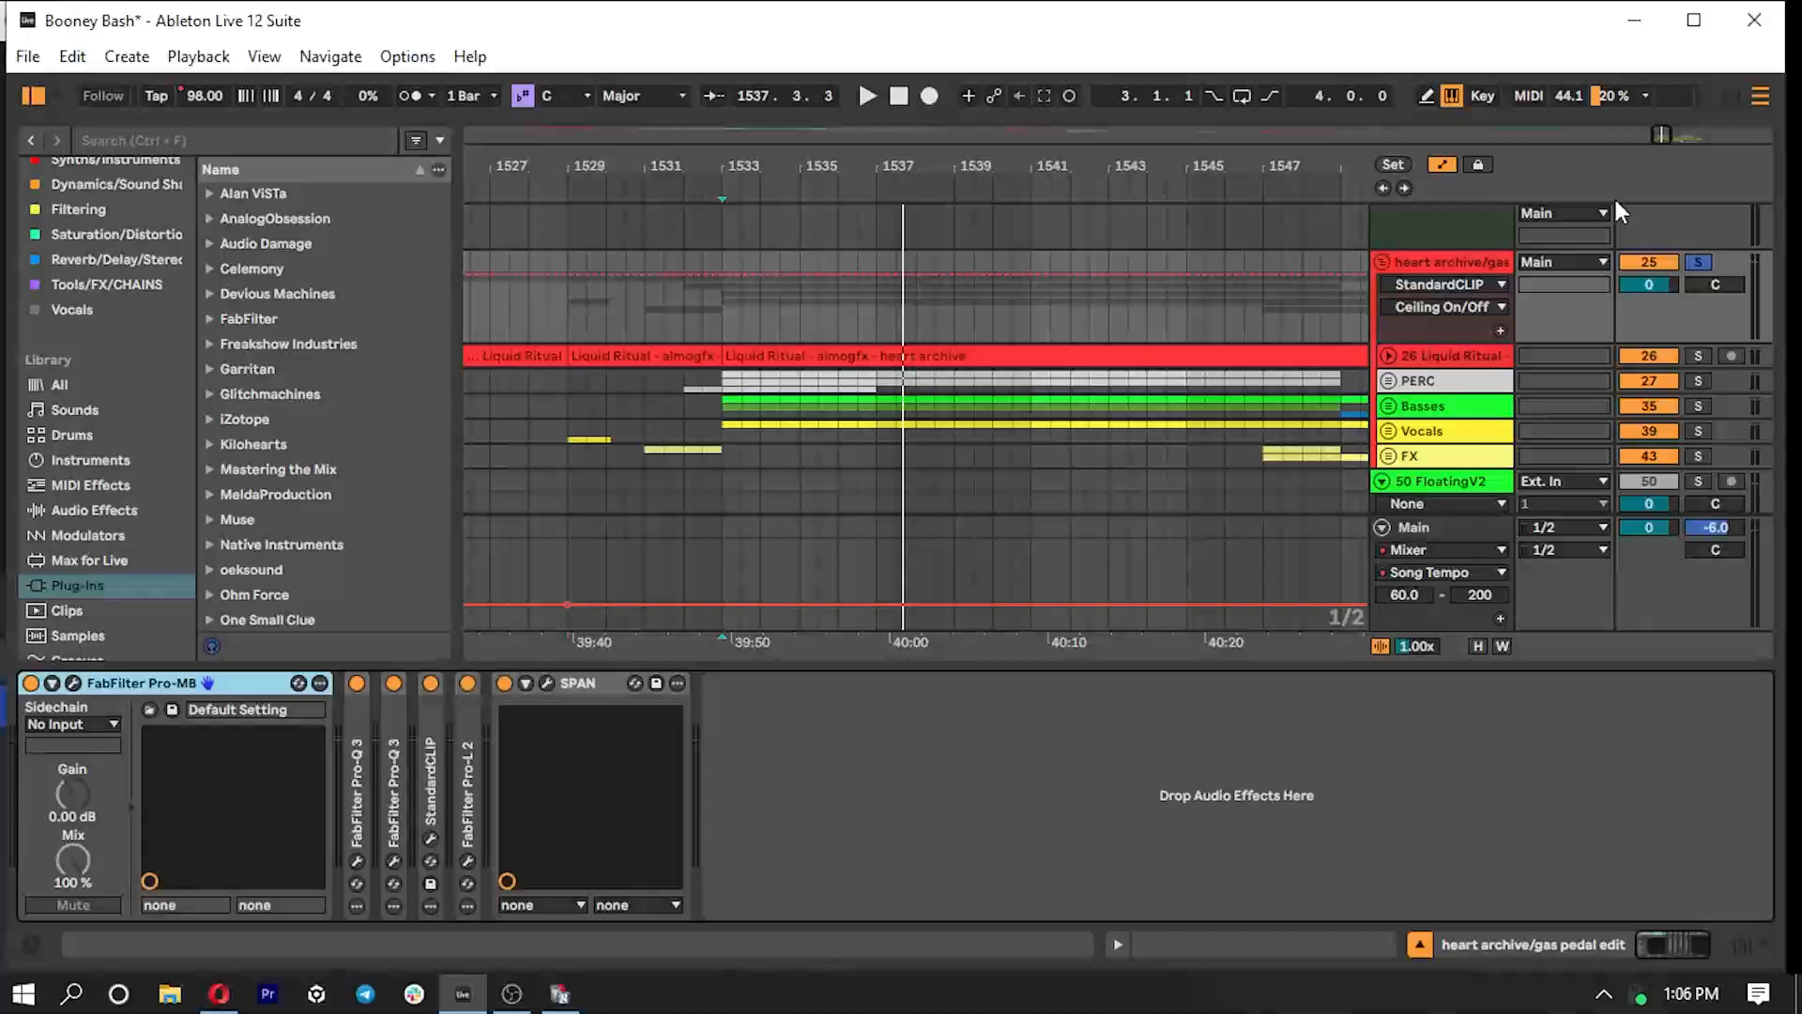
click(73, 682)
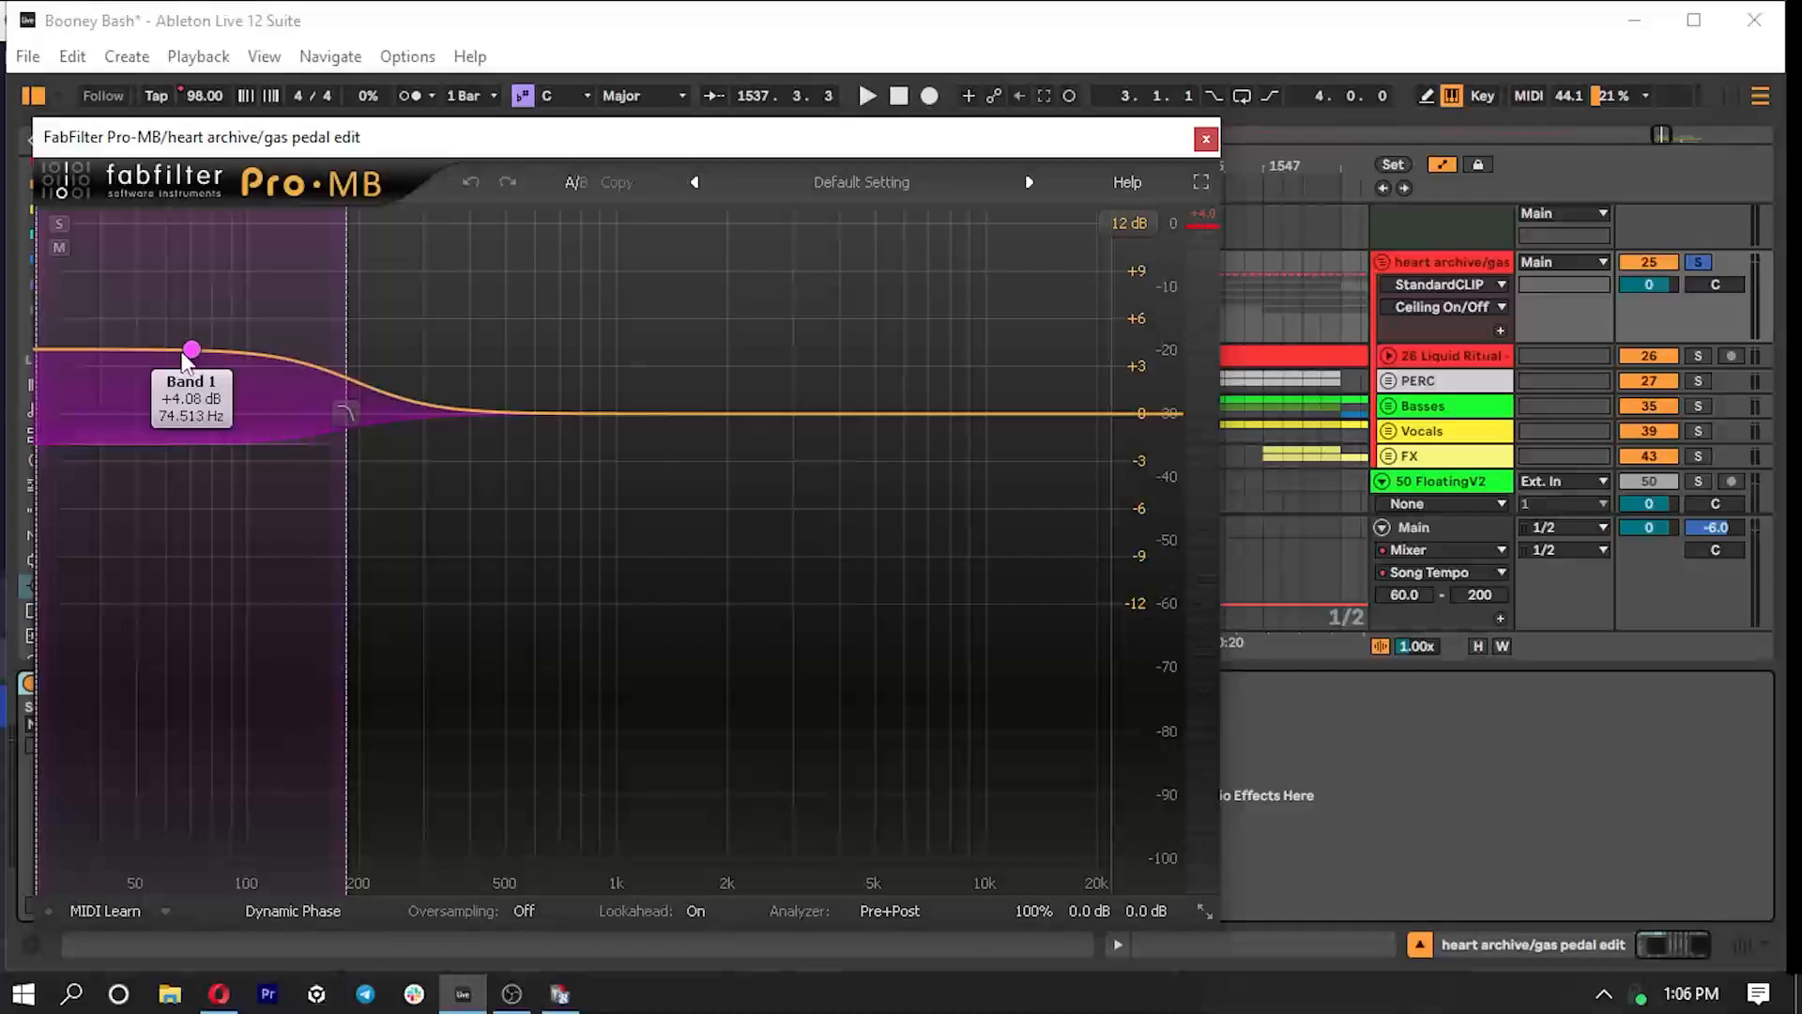
click(1207, 139)
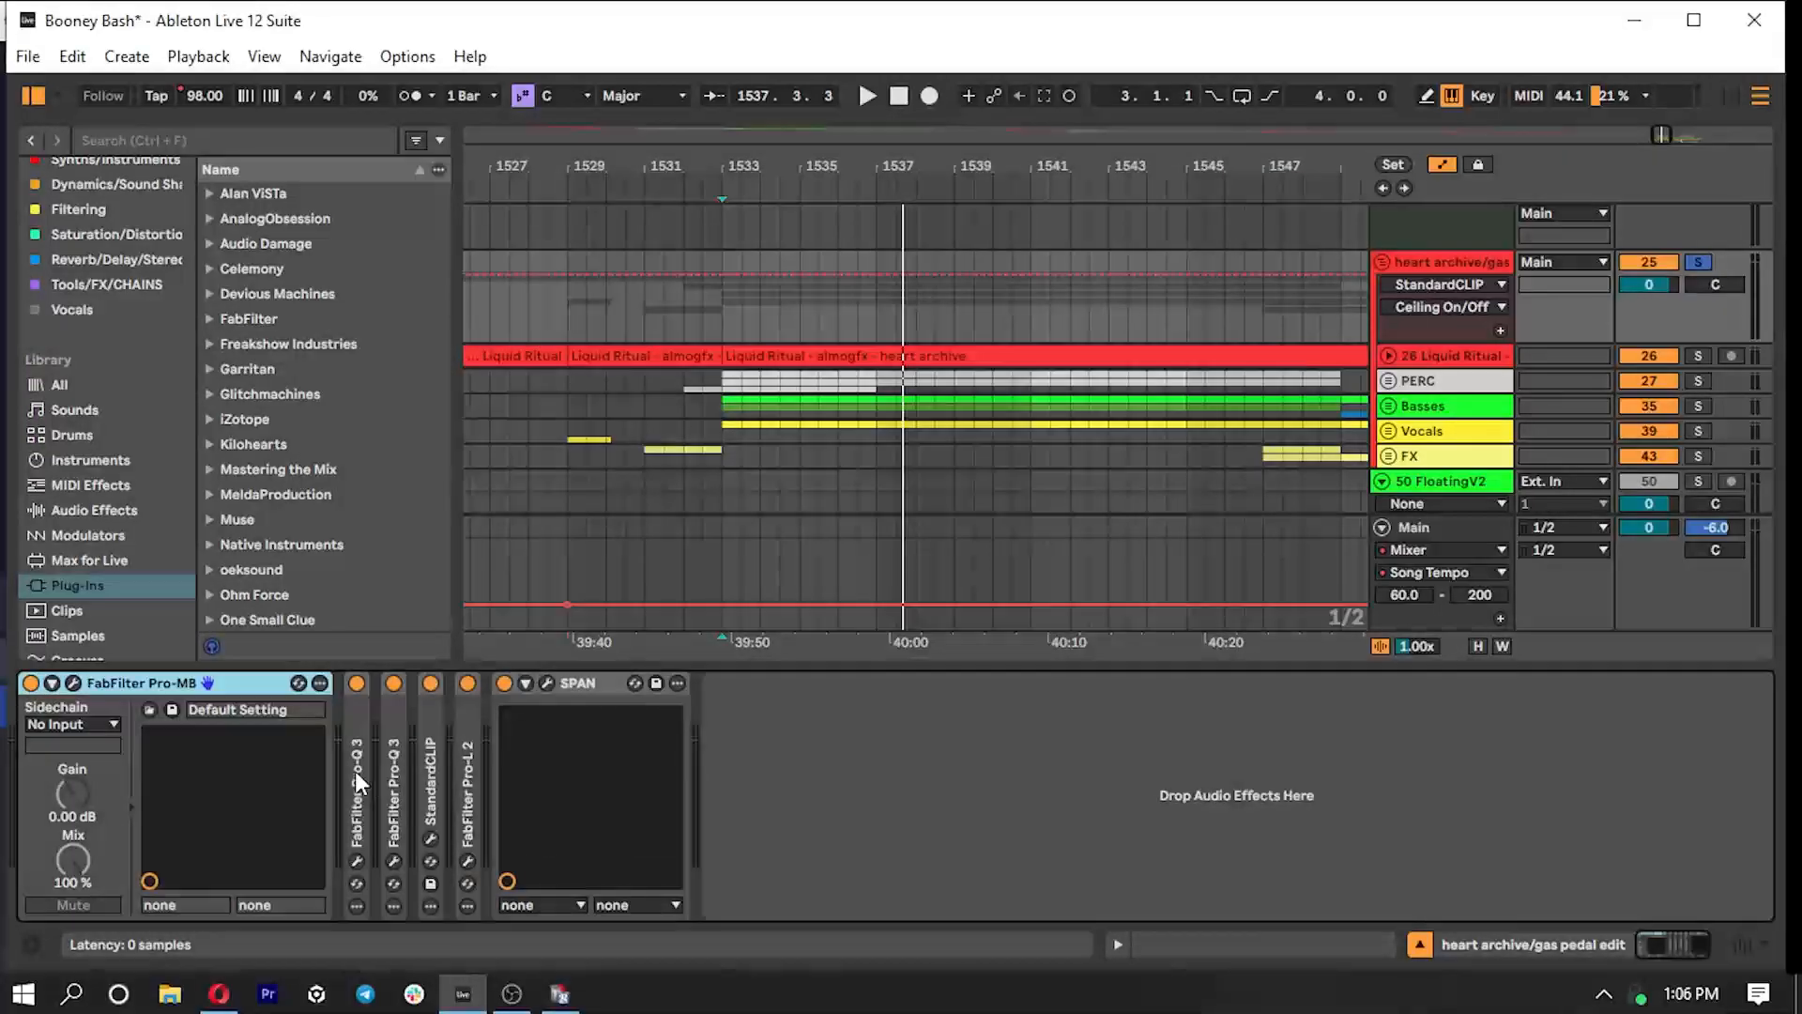
- Expand both FabFilter Pro-Q 3 devices on the group and inspect the dynamic cut in each one
double_click(349, 771)
click(399, 684)
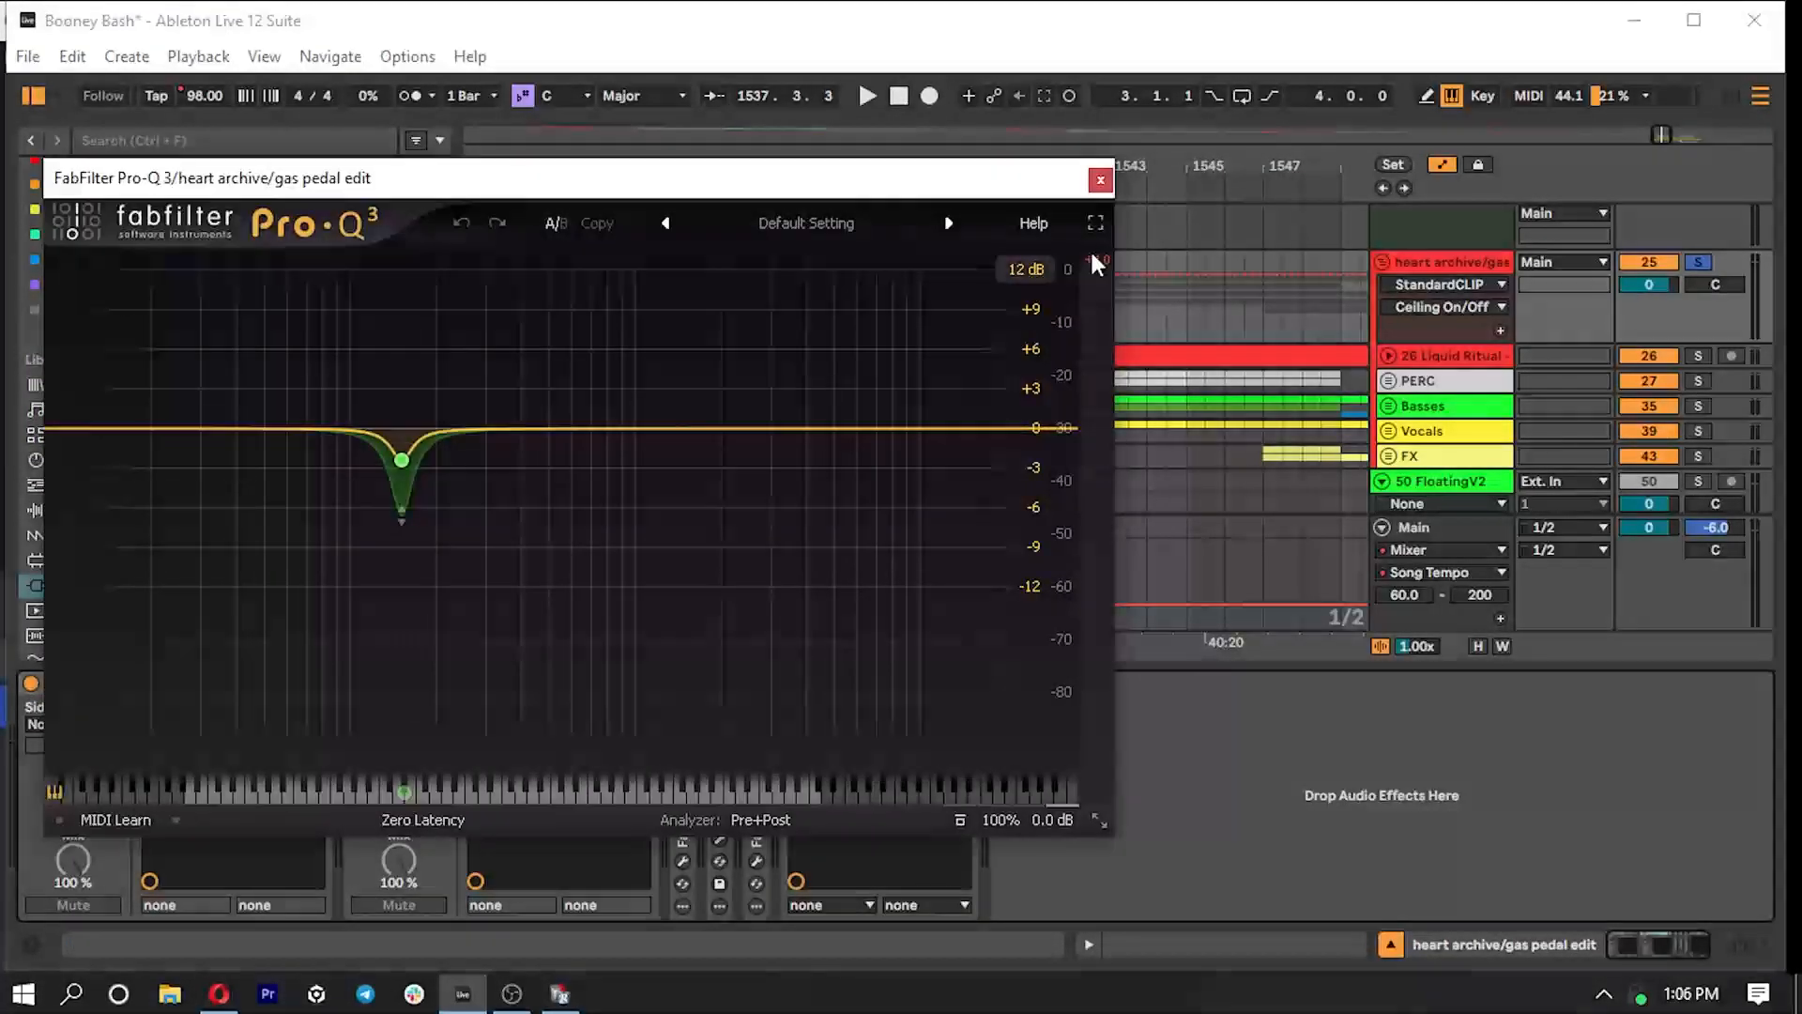
click(1100, 179)
double_click(680, 734)
click(726, 683)
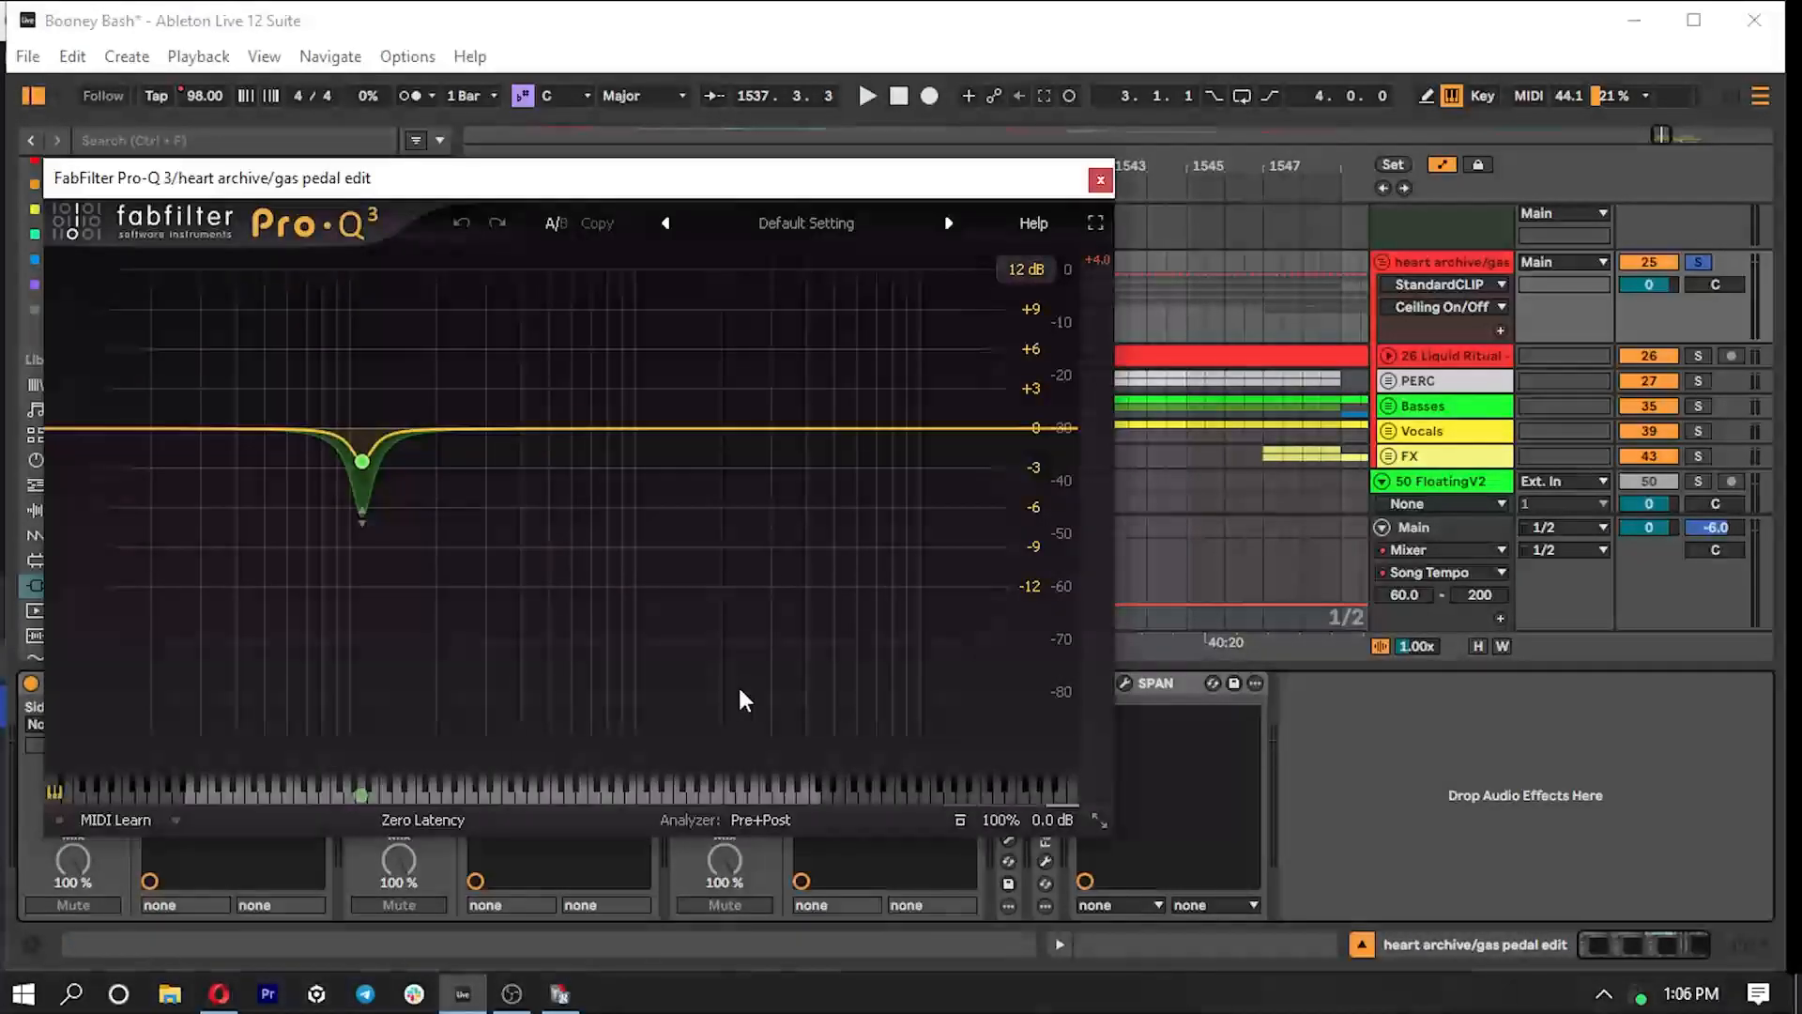
click(1100, 179)
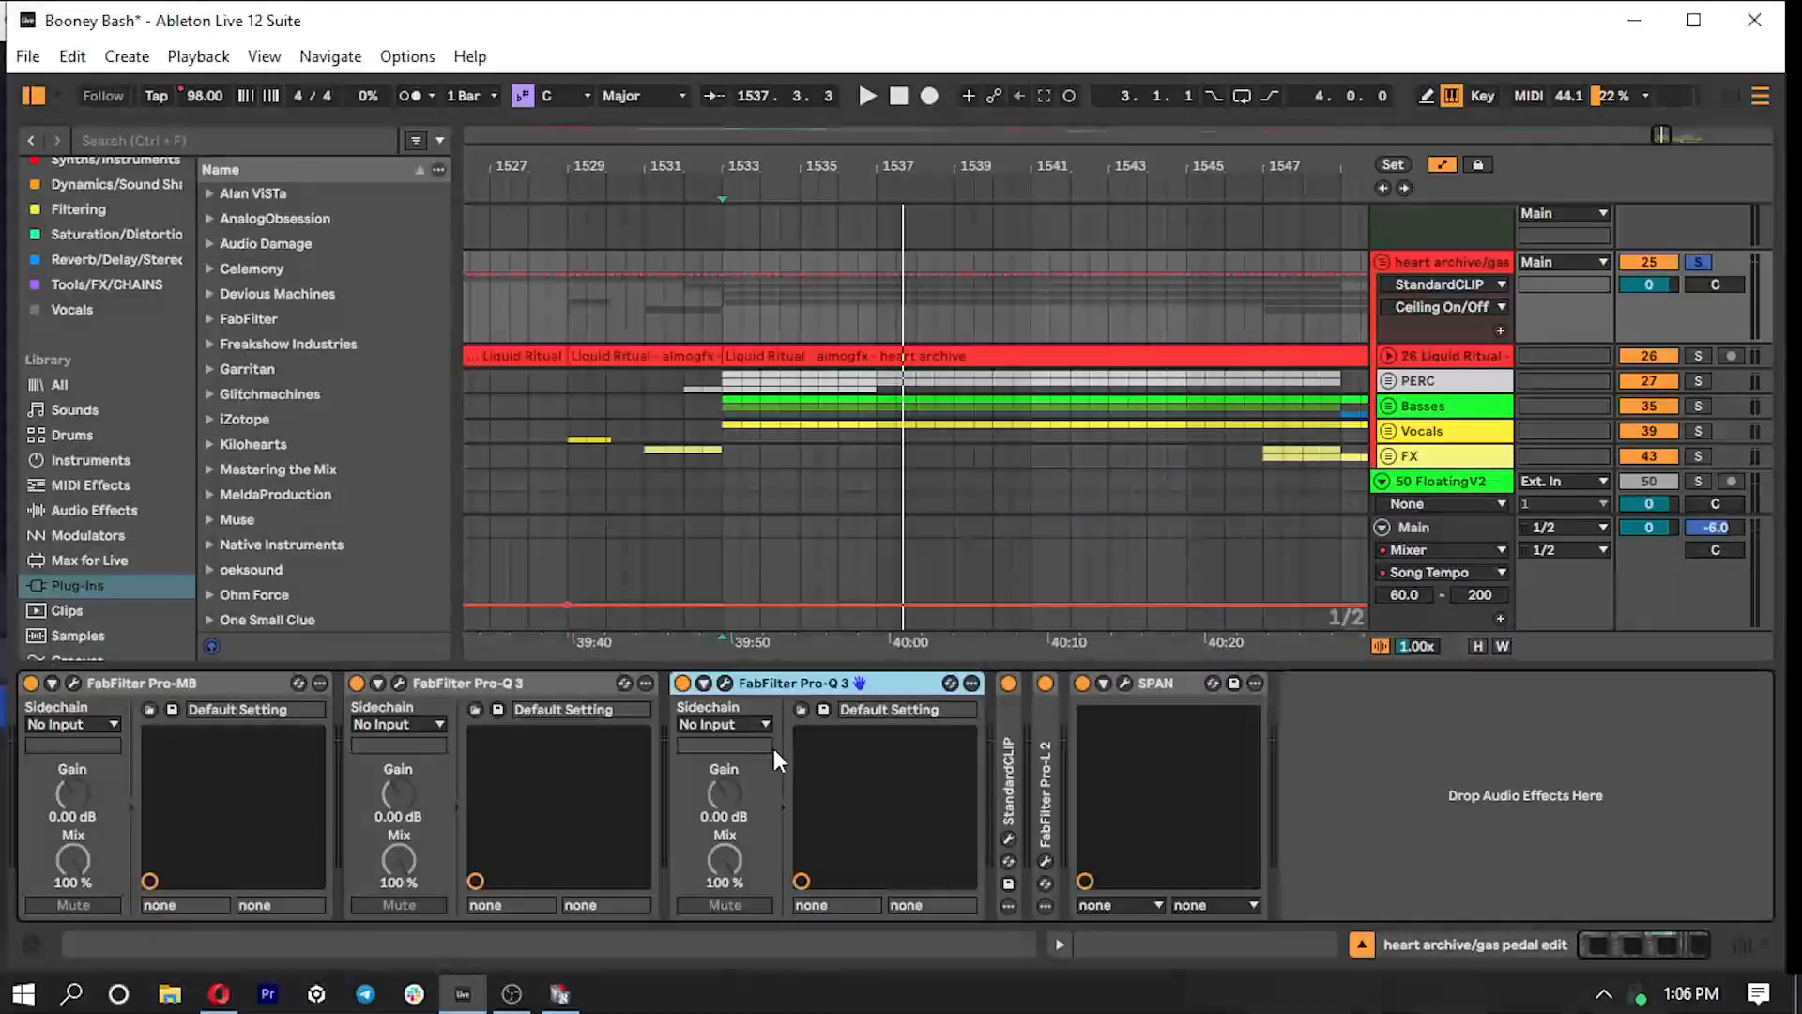
- Collapse the Pro-Q 3 and Pro-MB devices, then examine StandardCLIP's clipping meters while the drop plays
double_click(786, 682)
double_click(474, 683)
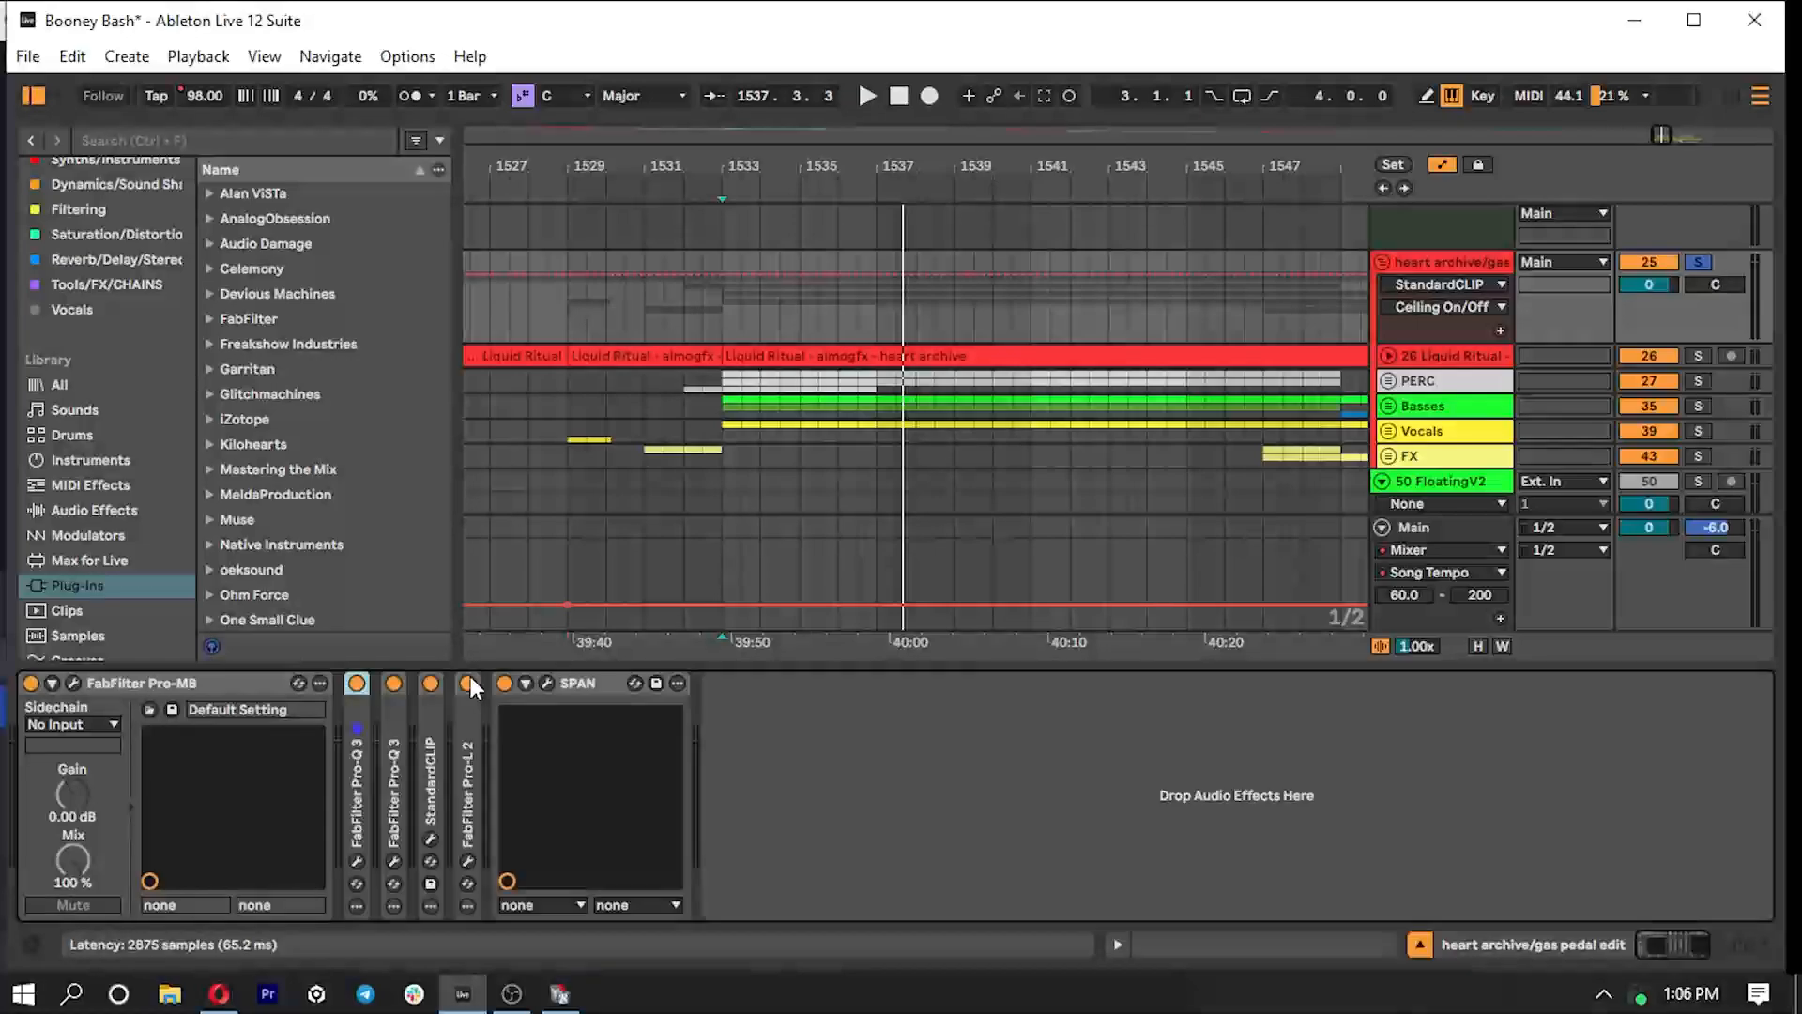
double_click(195, 685)
double_click(145, 757)
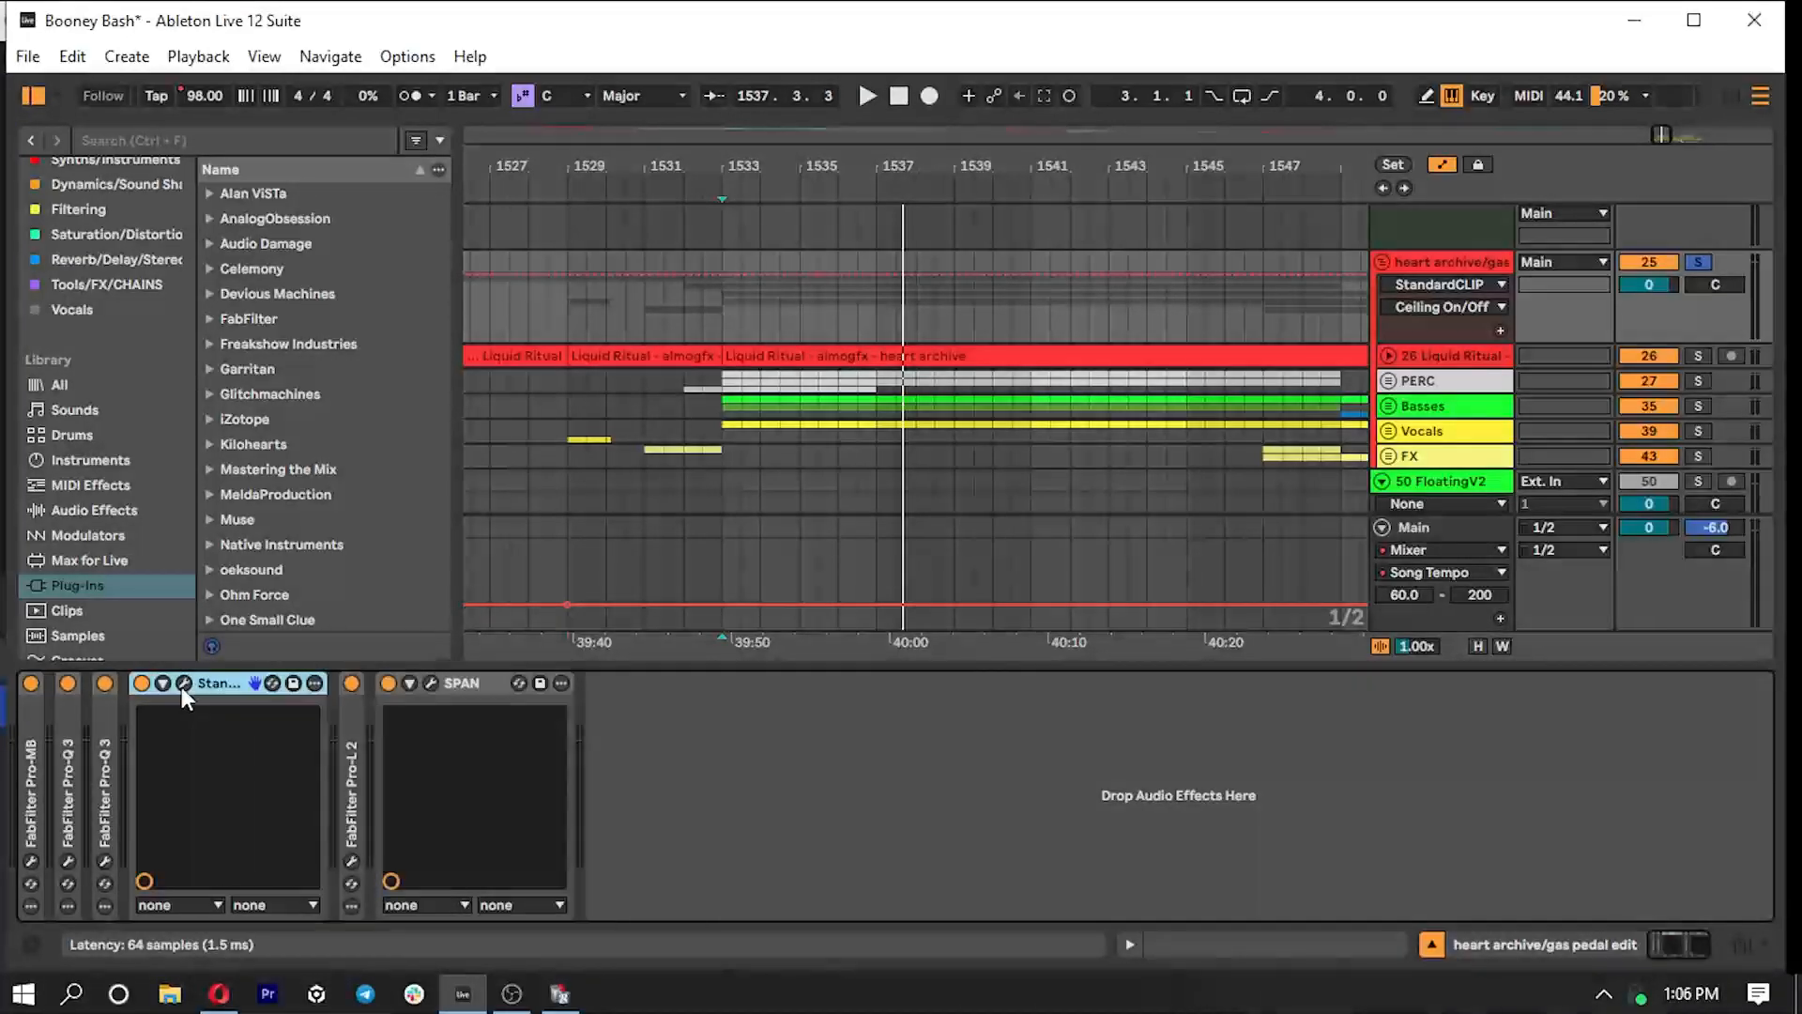
click(184, 683)
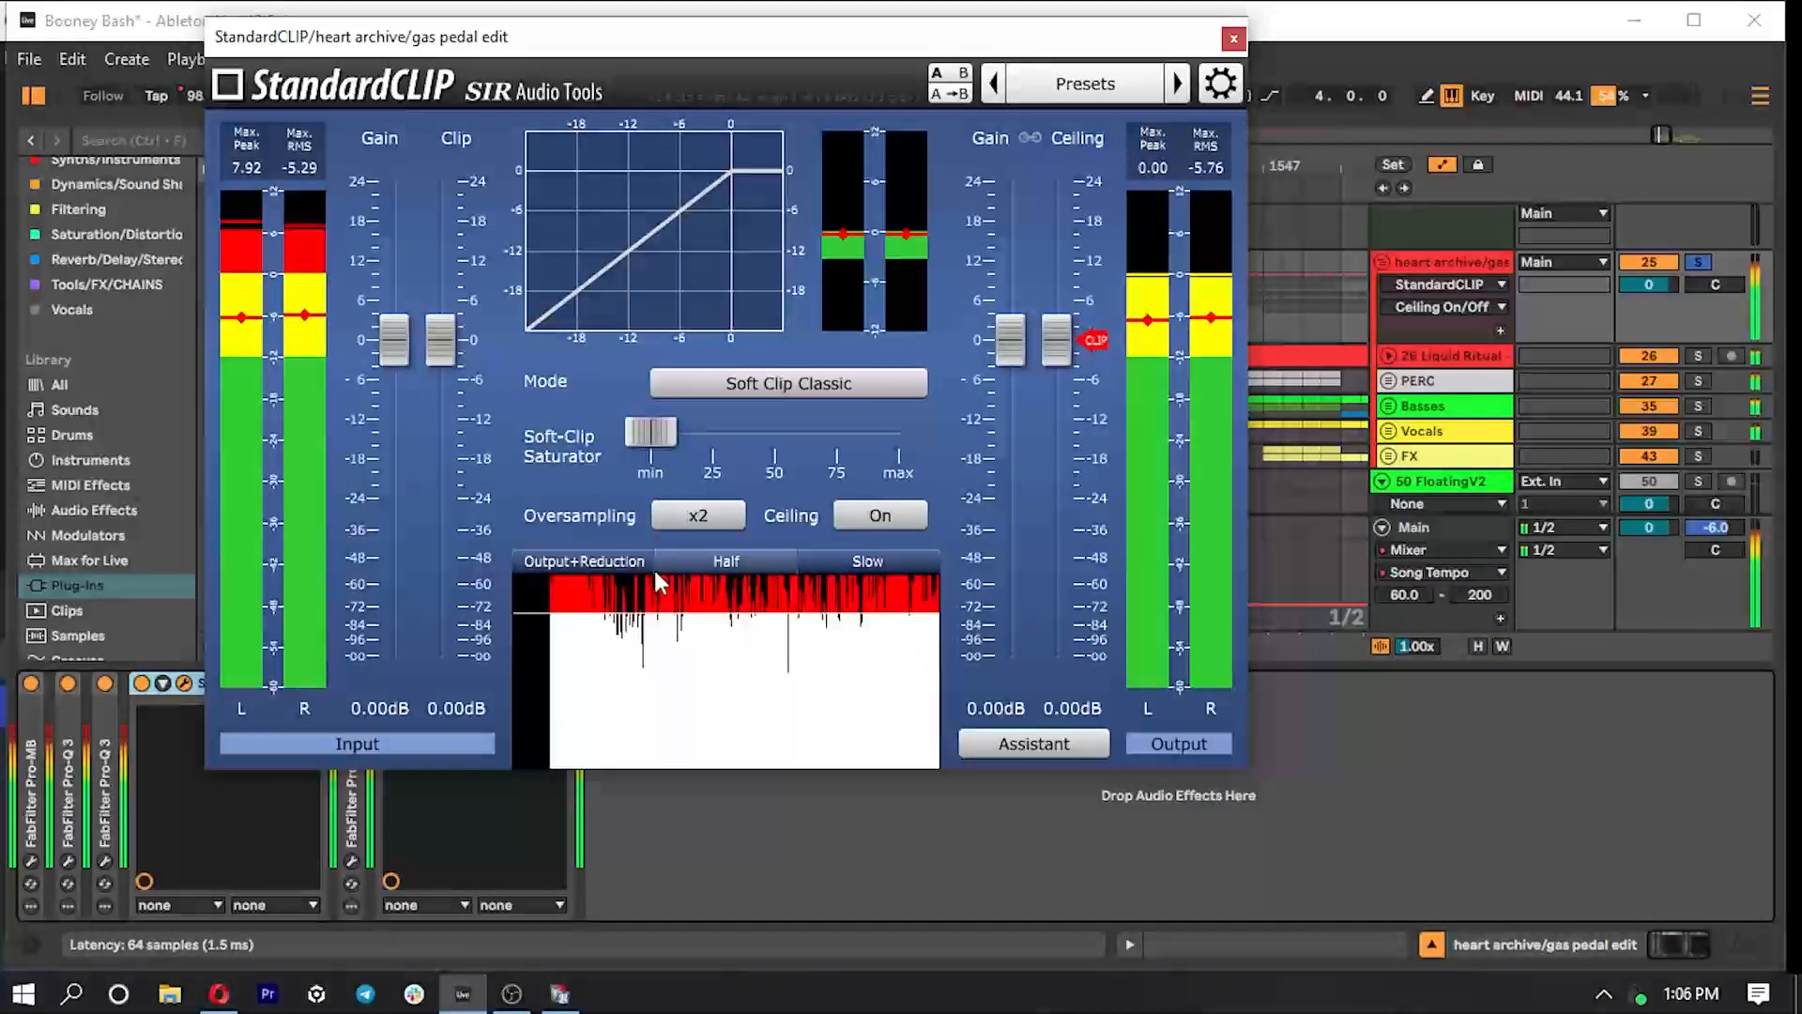
click(1234, 37)
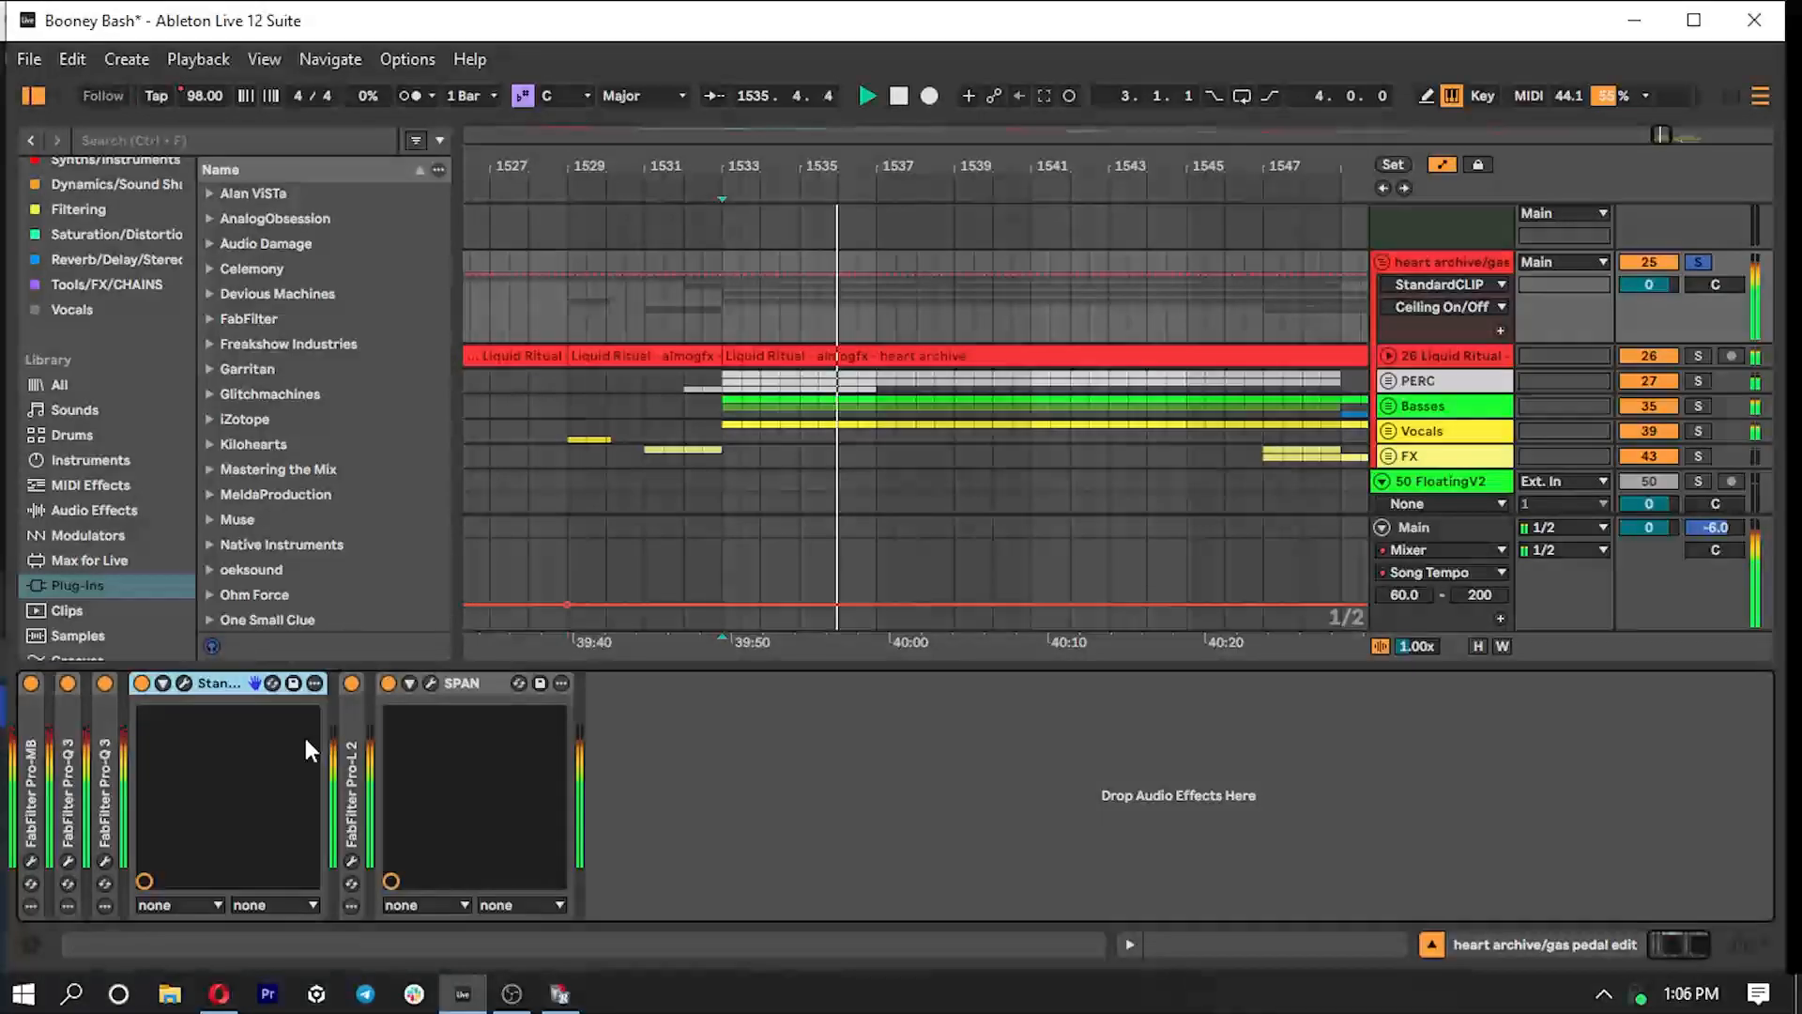
- Collapse StandardCLIP and check FabFilter Pro-L 2's gain reduction and short-term loudness while the drop plays
key(space)
double_click(208, 685)
double_click(186, 739)
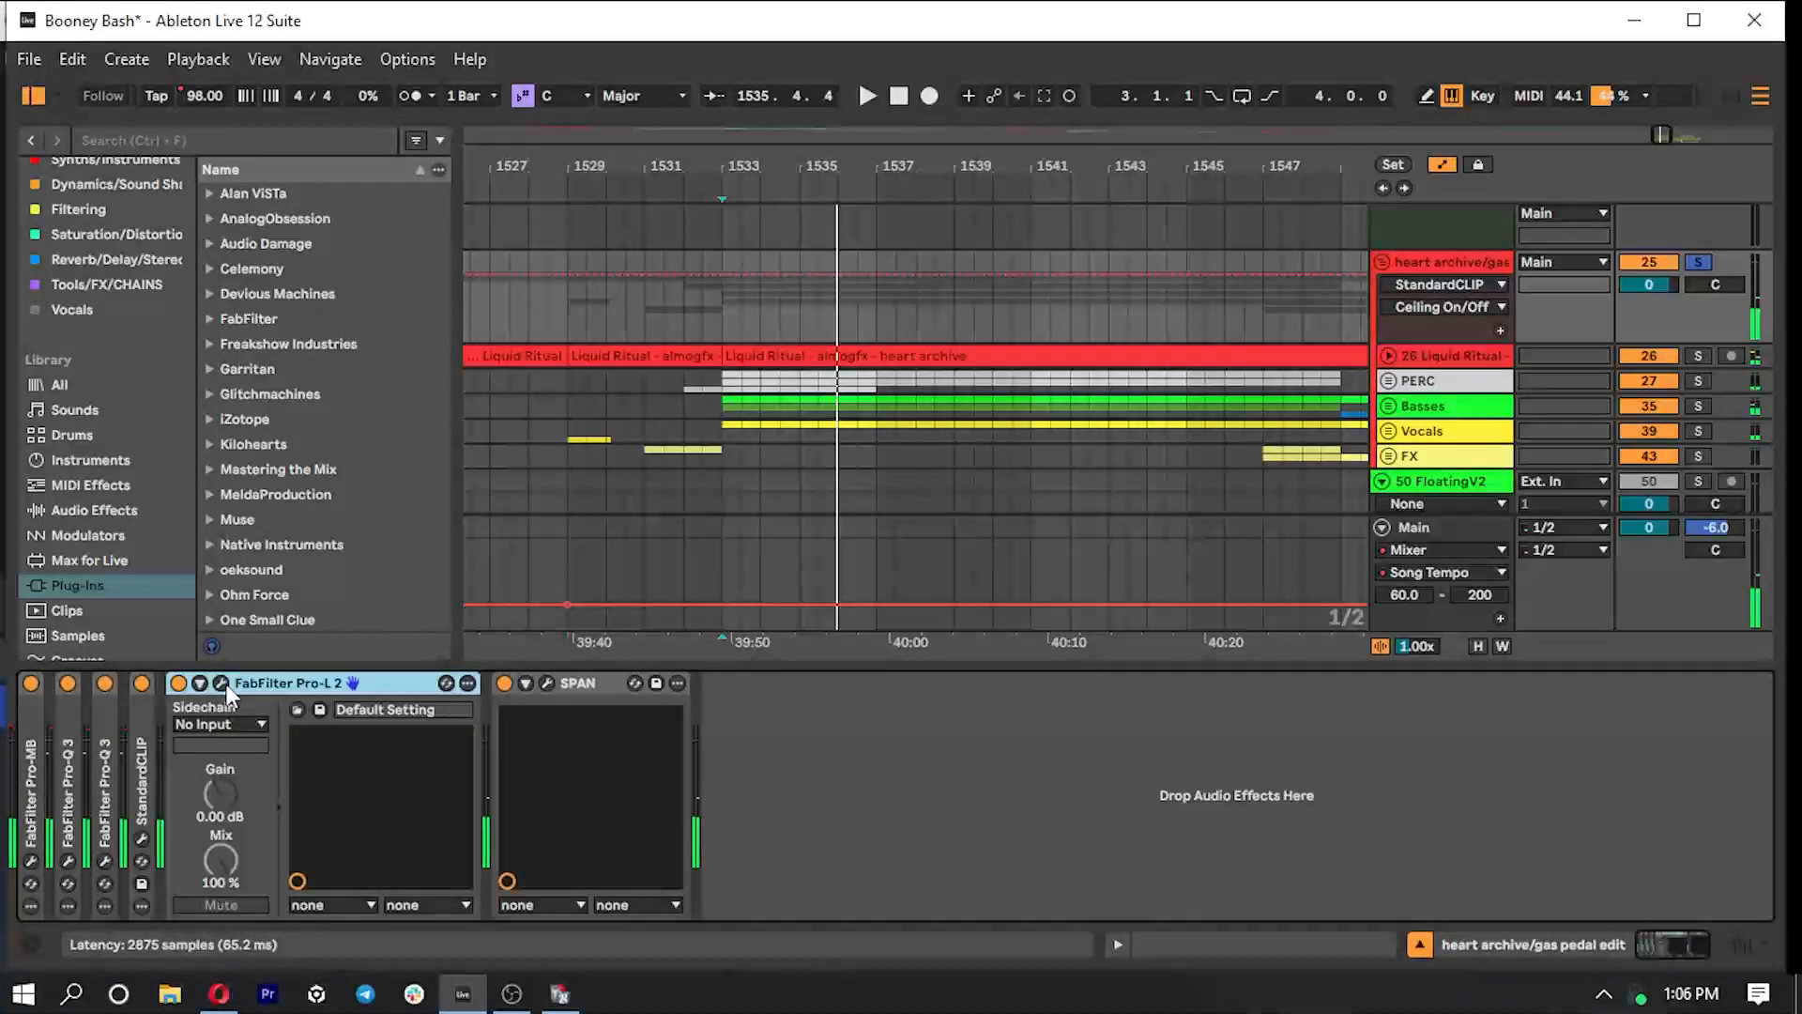
click(221, 682)
key(space)
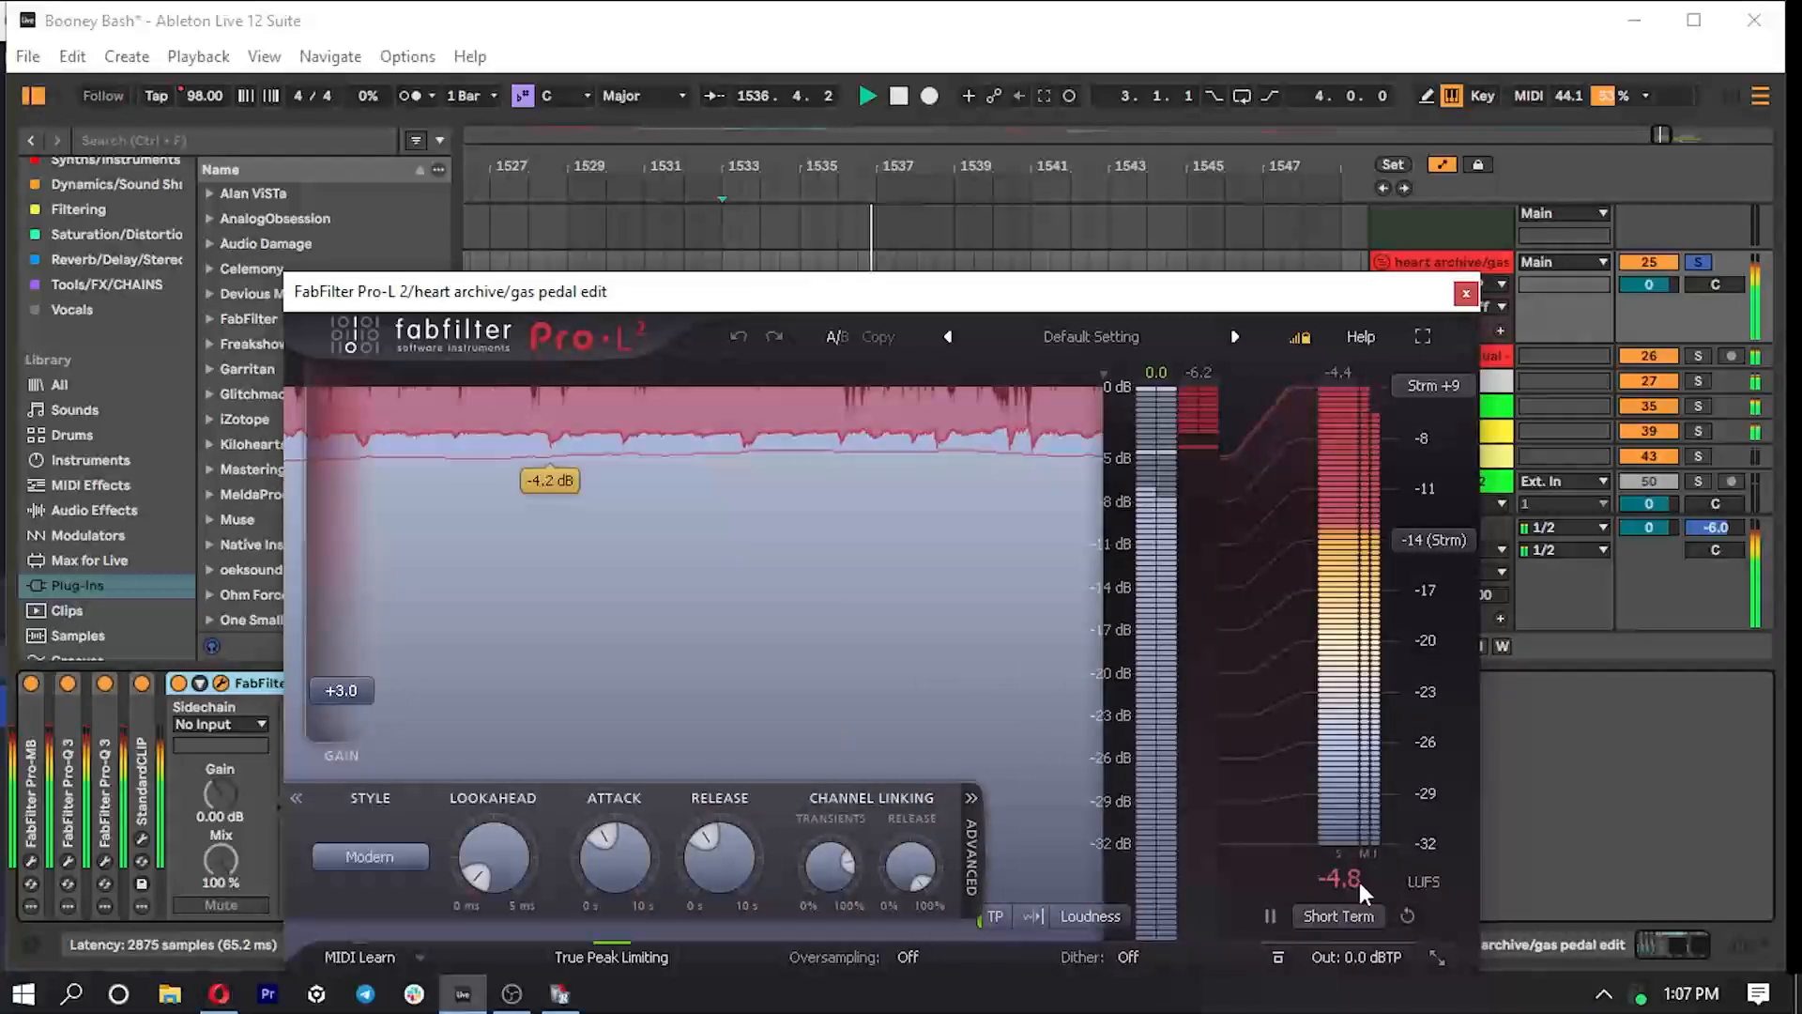
key(space)
click(1466, 294)
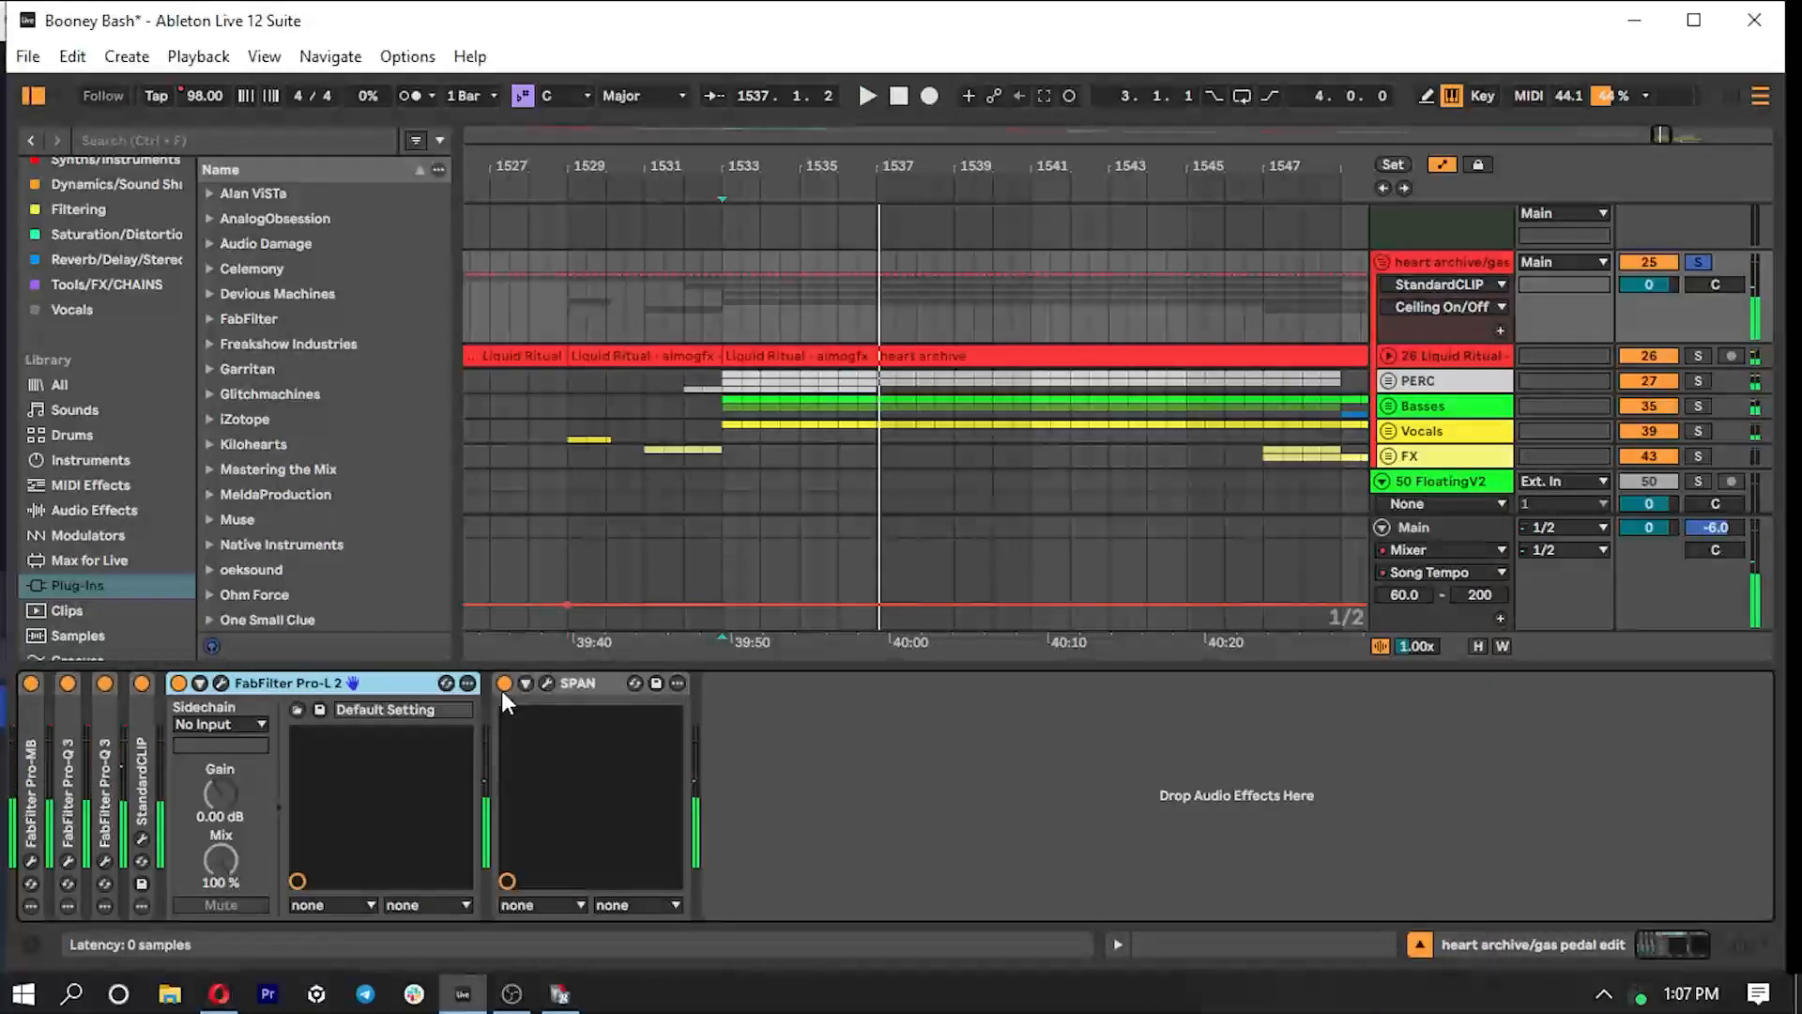
- Collapse Pro-L 2, examine the drop's spectrum in SPAN during playback, then close it and hide the device area
double_click(322, 685)
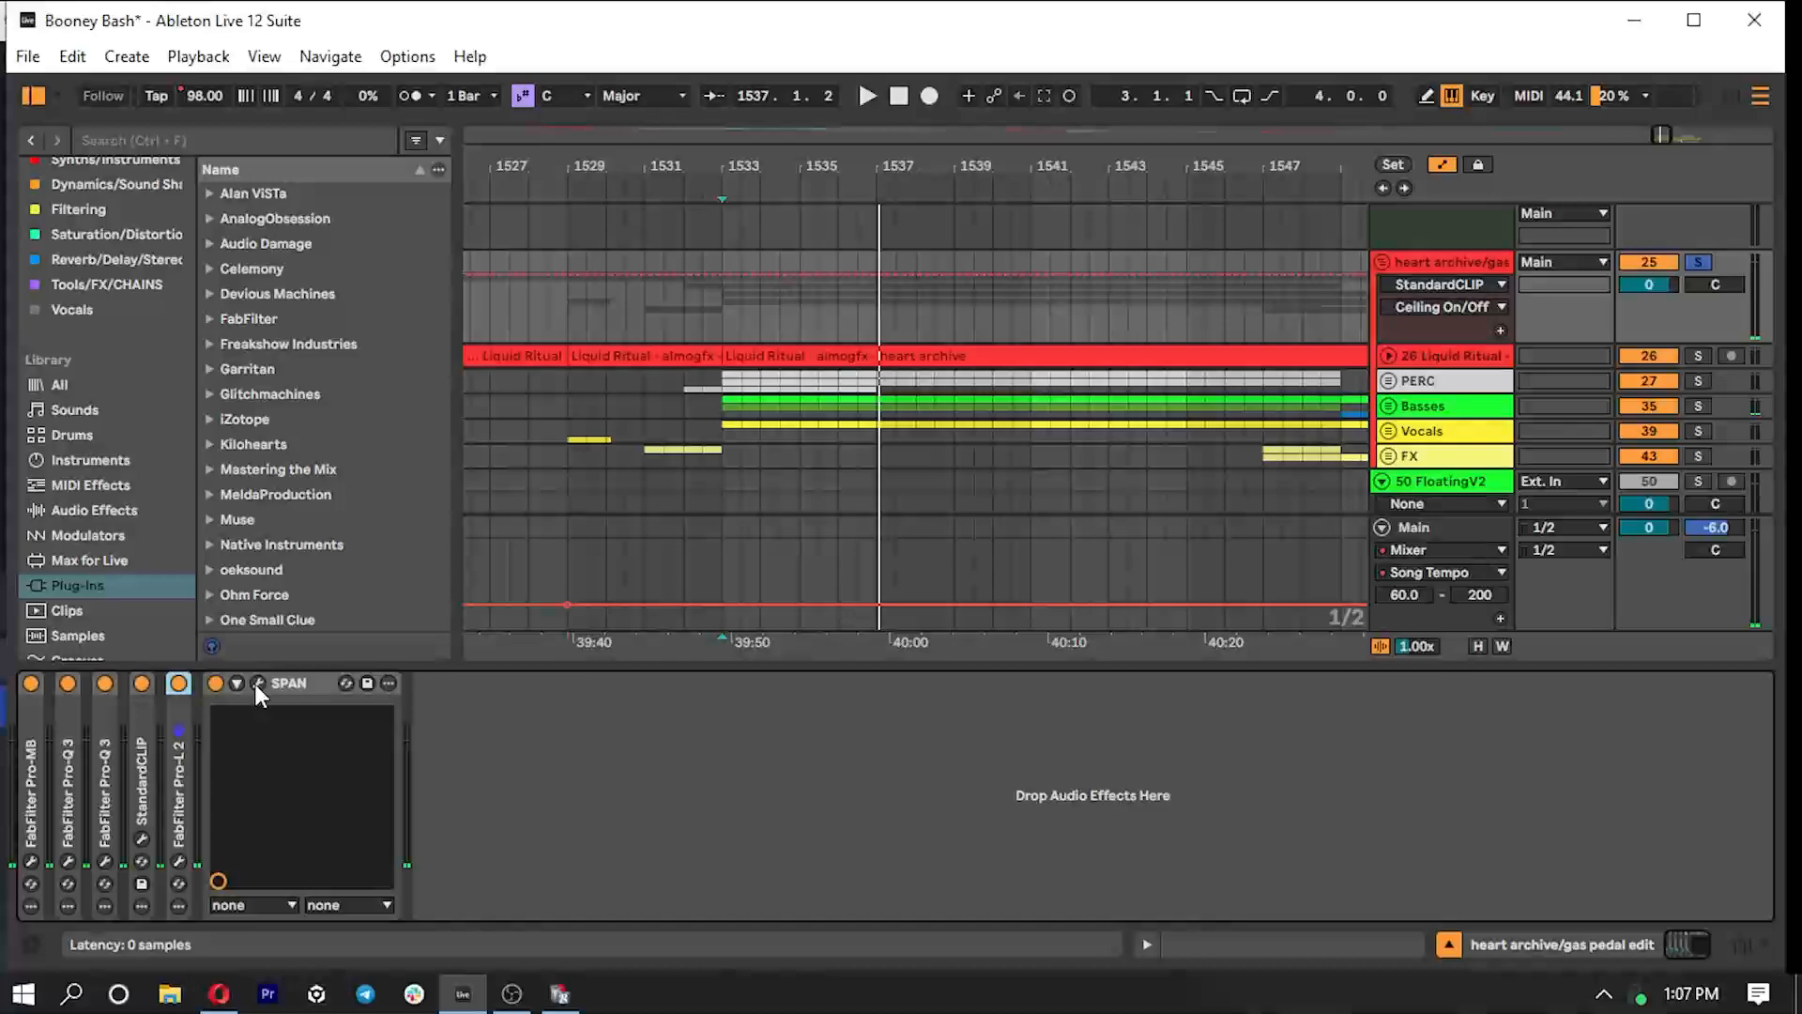
click(255, 684)
key(space)
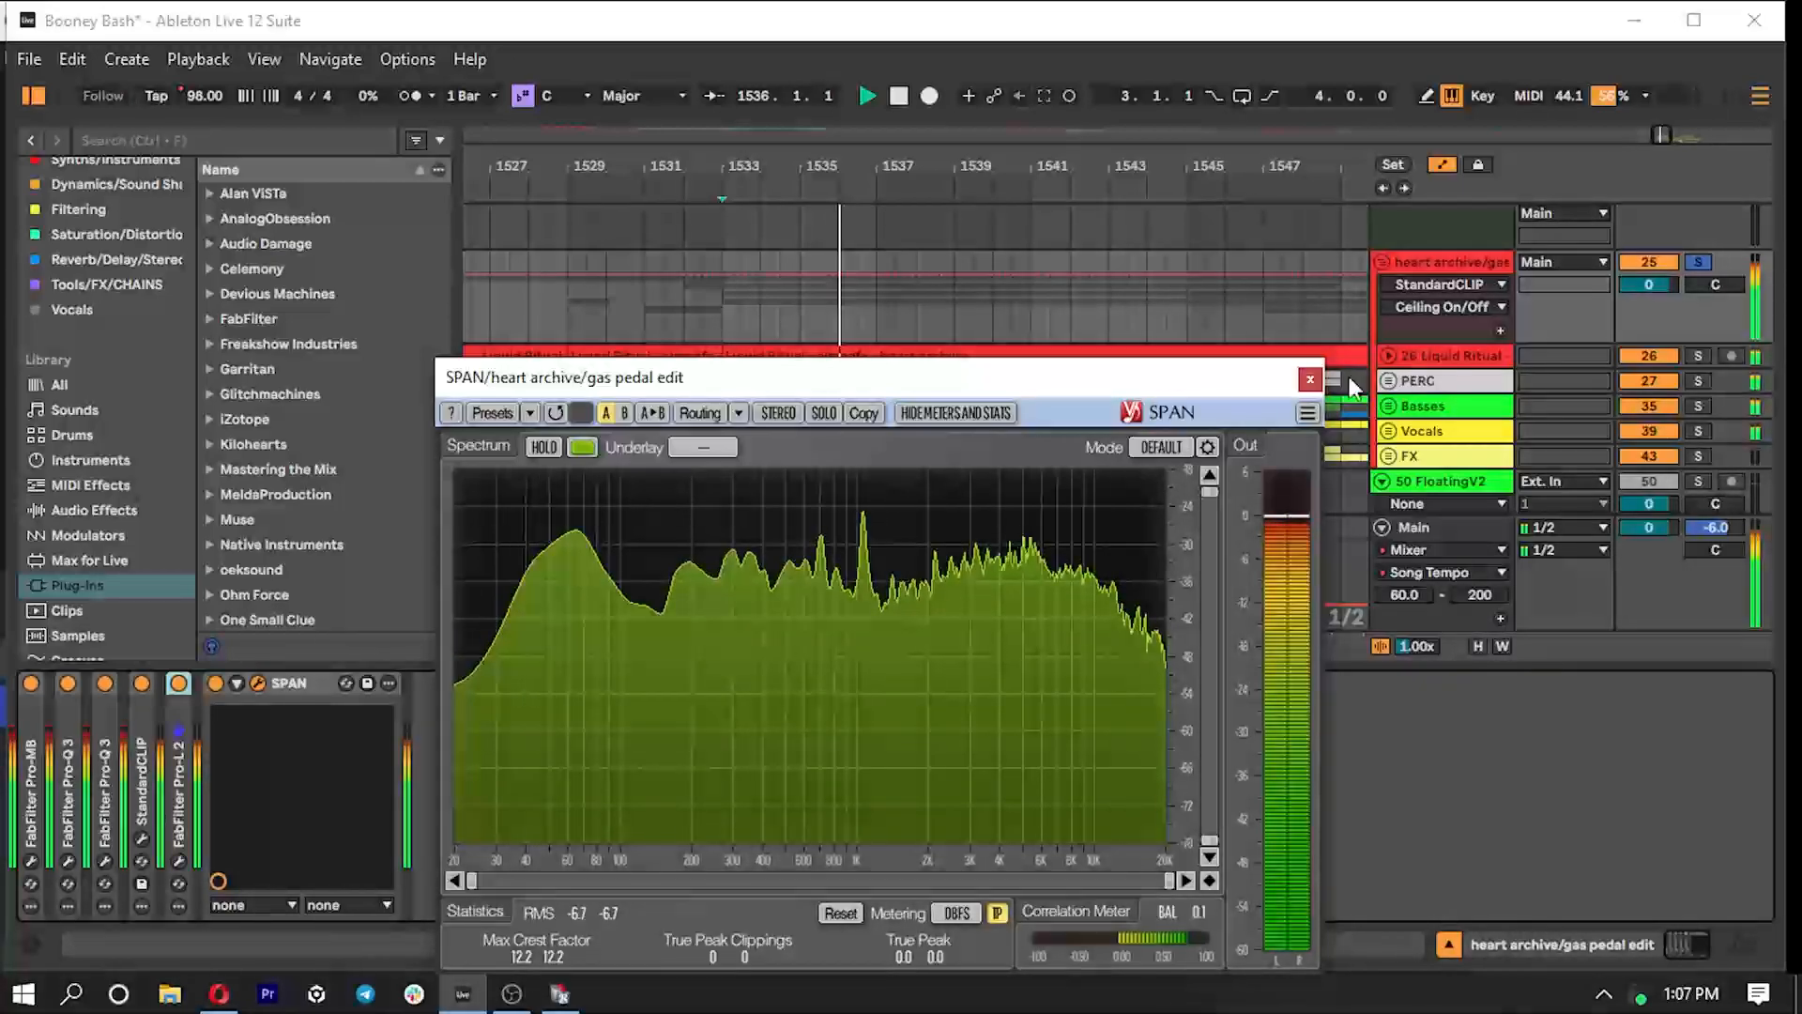
click(1310, 378)
key(ctrl+alt+l)
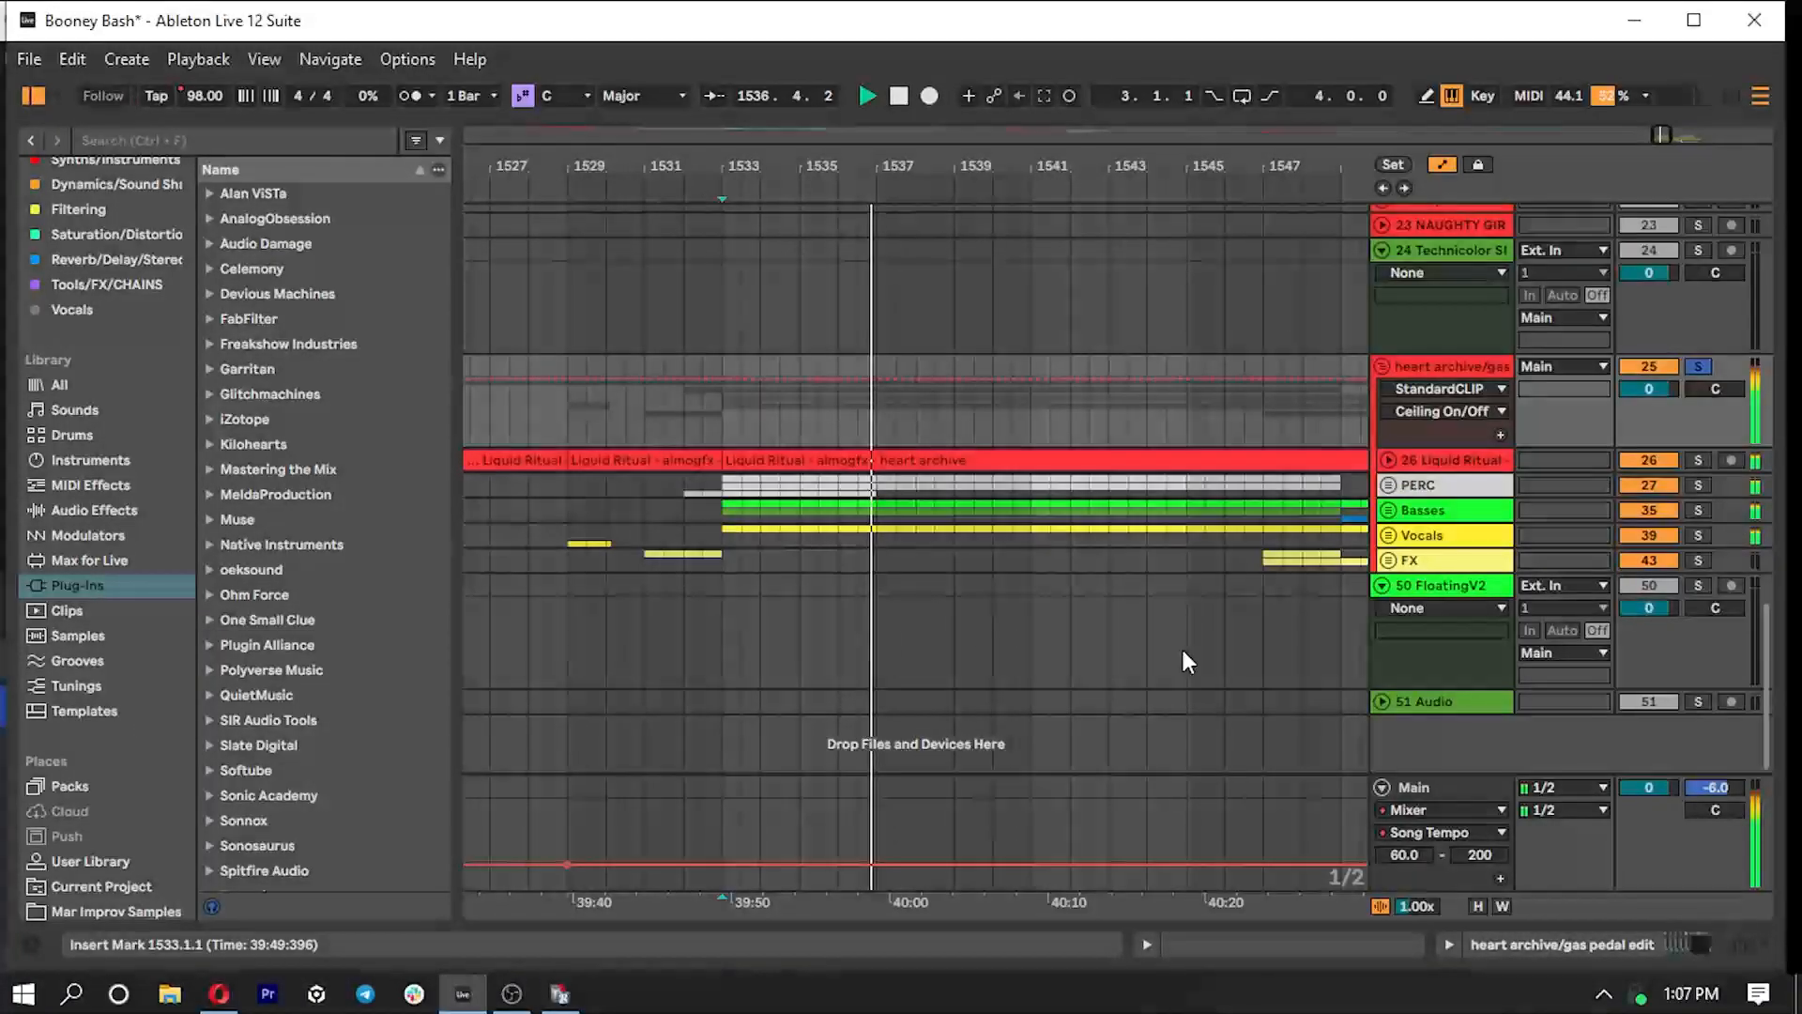
- Stop playback and play the heart archive section's second drop from bar 1565
key(space)
drag(1661, 135, 1674, 45)
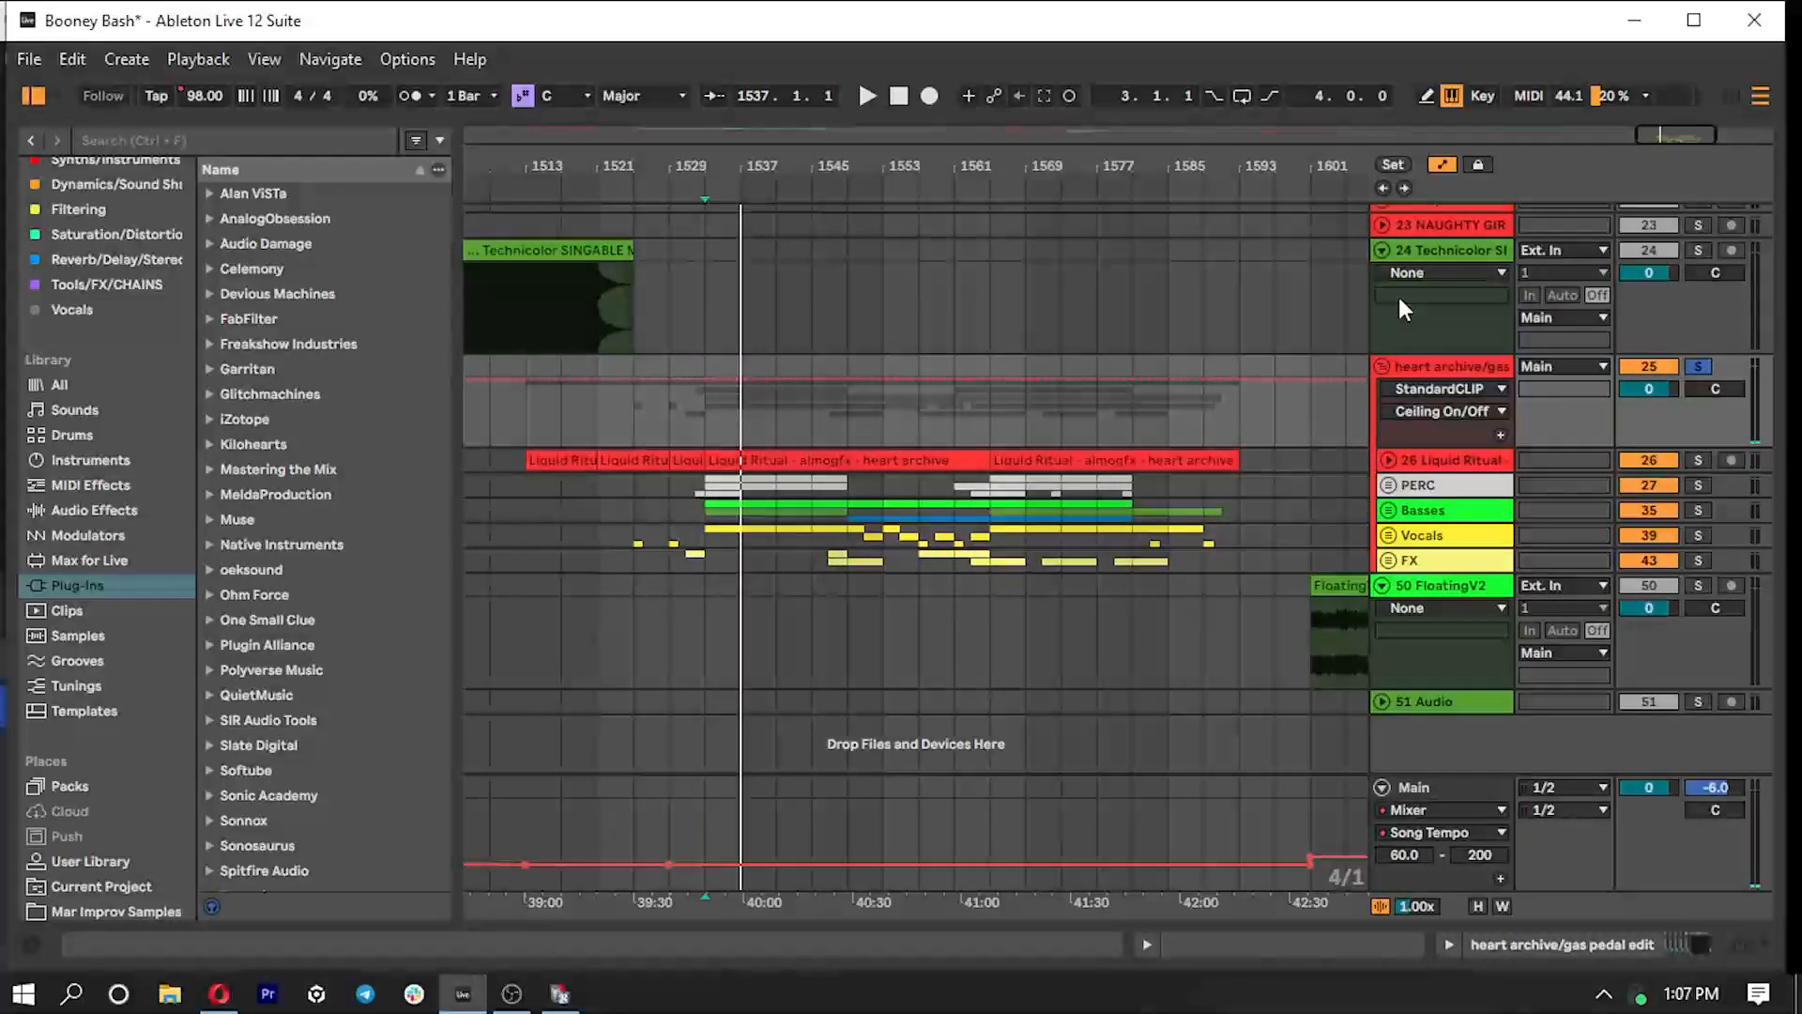
click(1012, 533)
key(space)
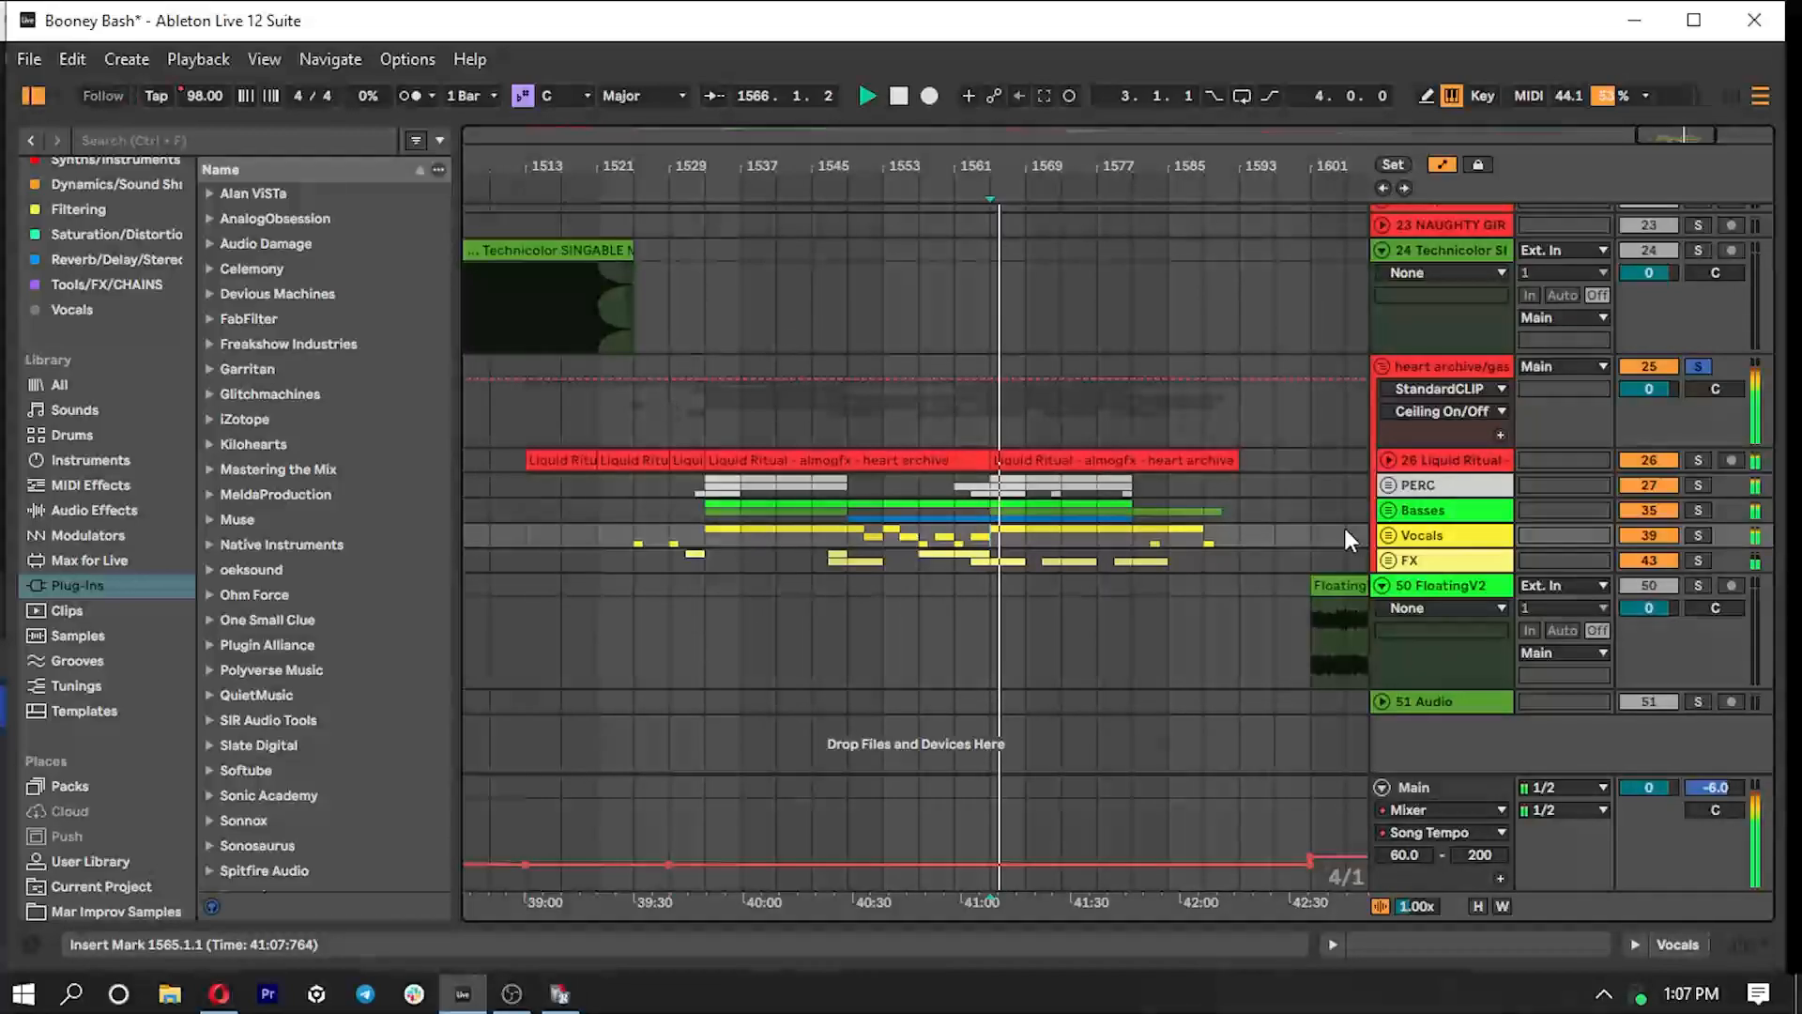
- Unfold the Vocals group and play the first Solarpunk vocal clip from bar 1525
click(1388, 535)
scroll(1232, 531, down, 3)
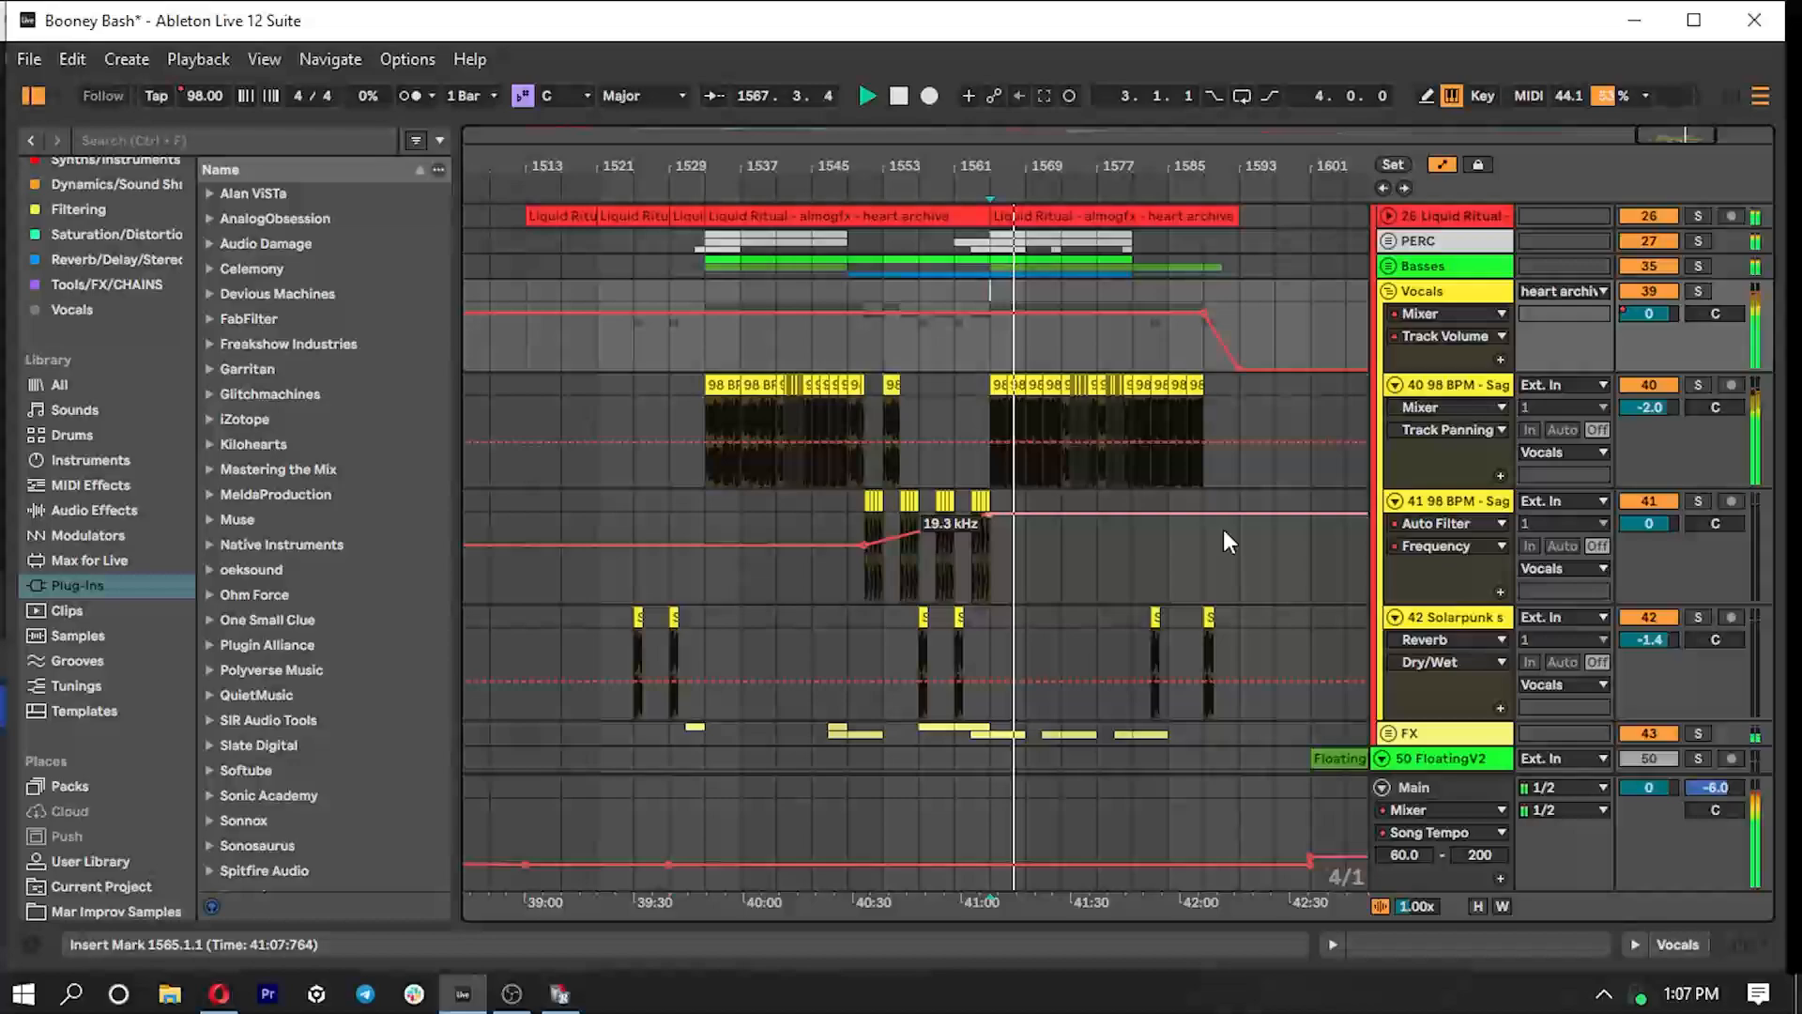
click(635, 634)
drag(540, 166, 846, 242)
key(space)
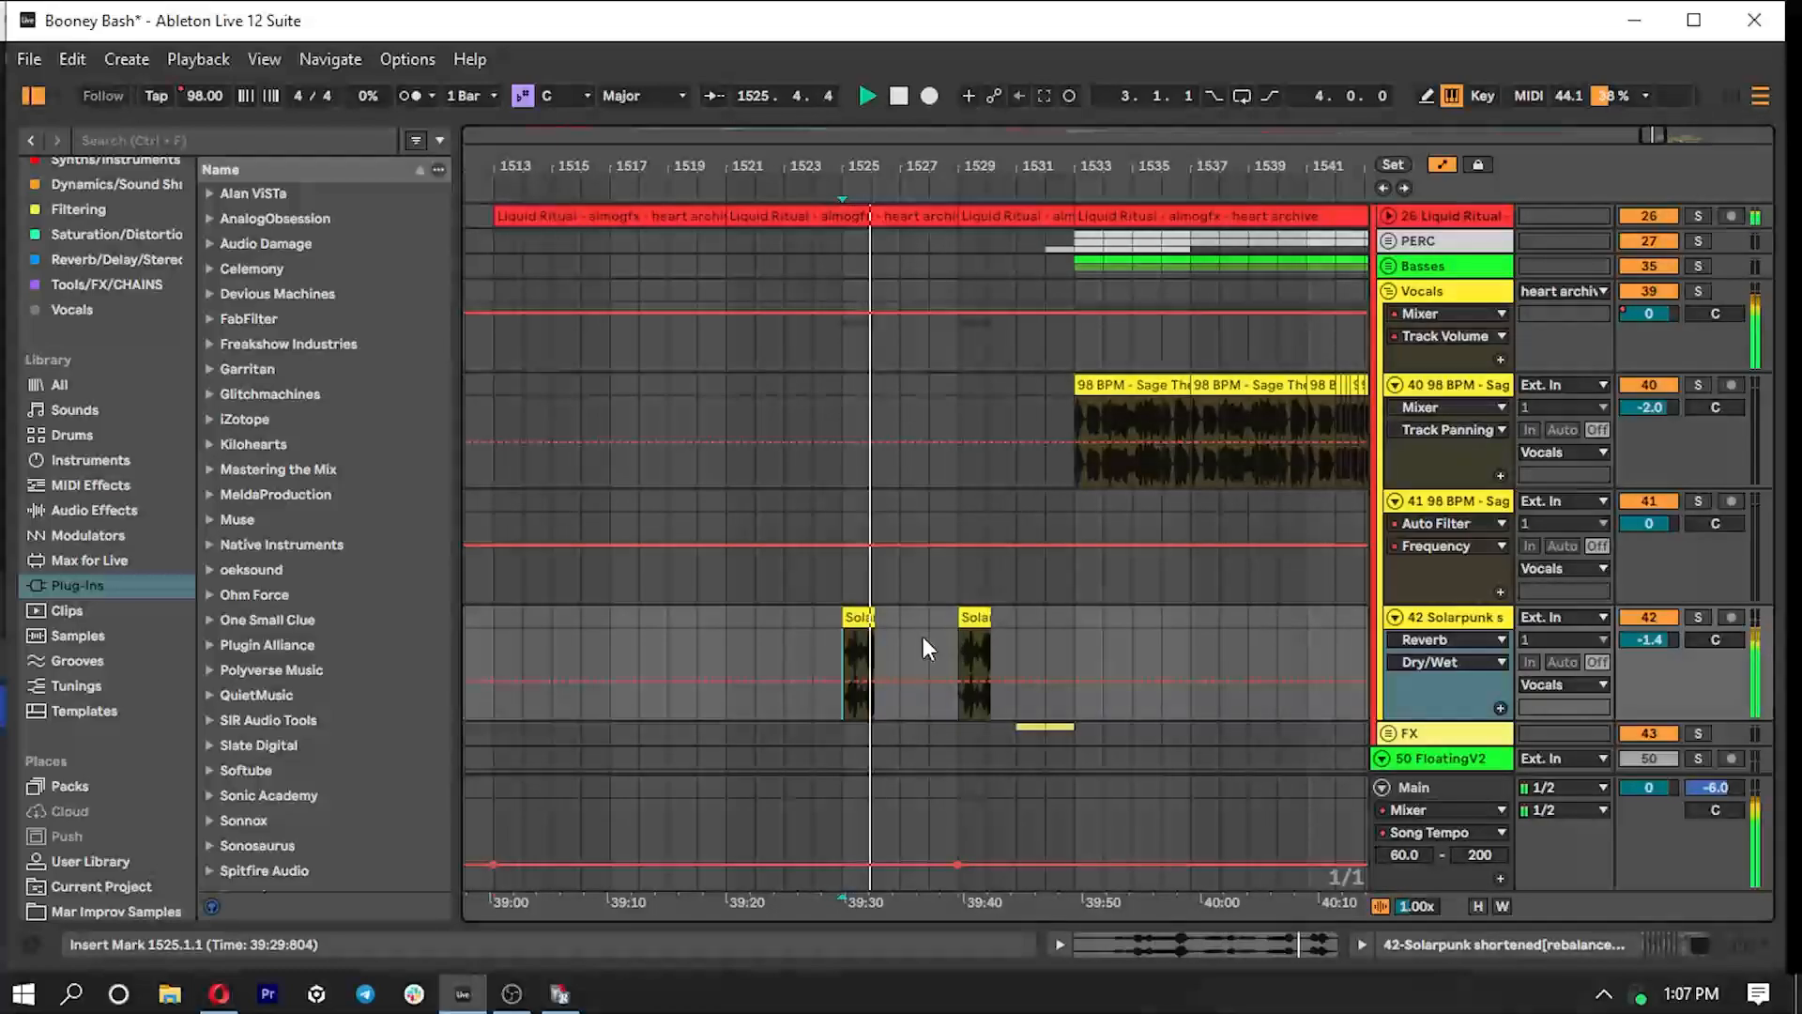
- Show the Solarpunk vocal track's device chain, collapse FabFilter Saturn 2, then hide the device area and stop playback
double_click(1450, 620)
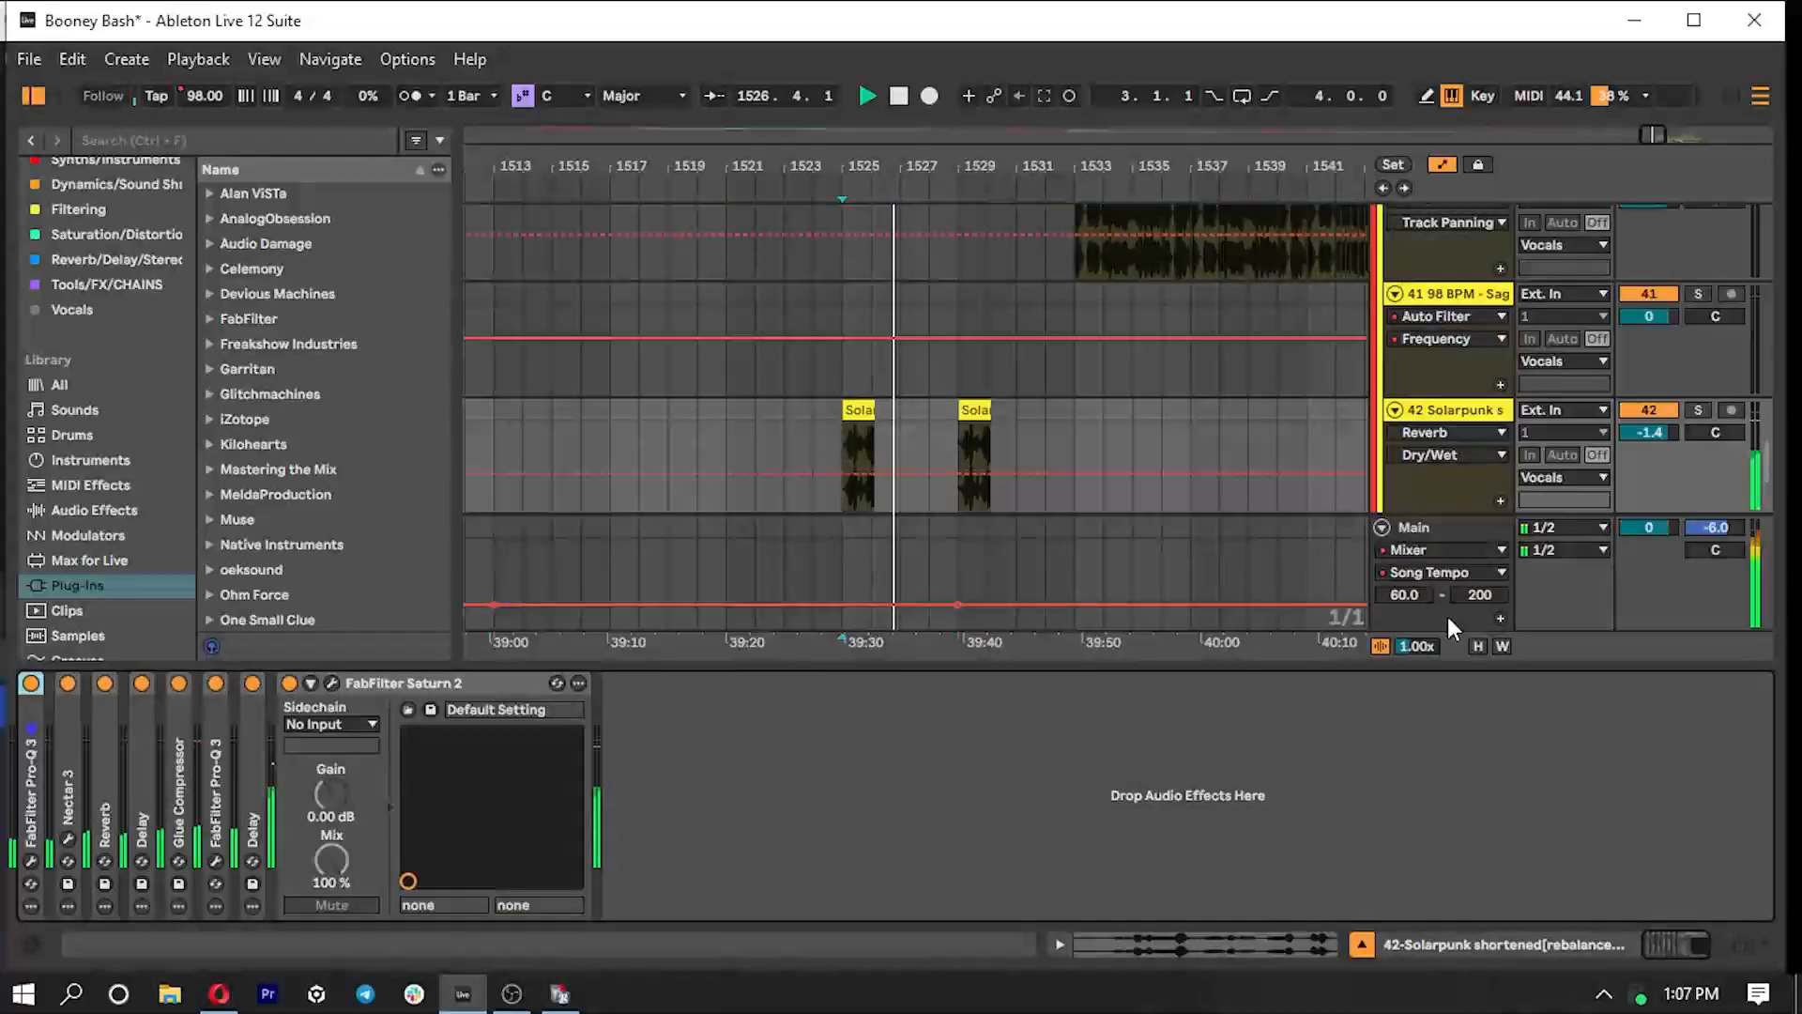
click(424, 693)
double_click(424, 690)
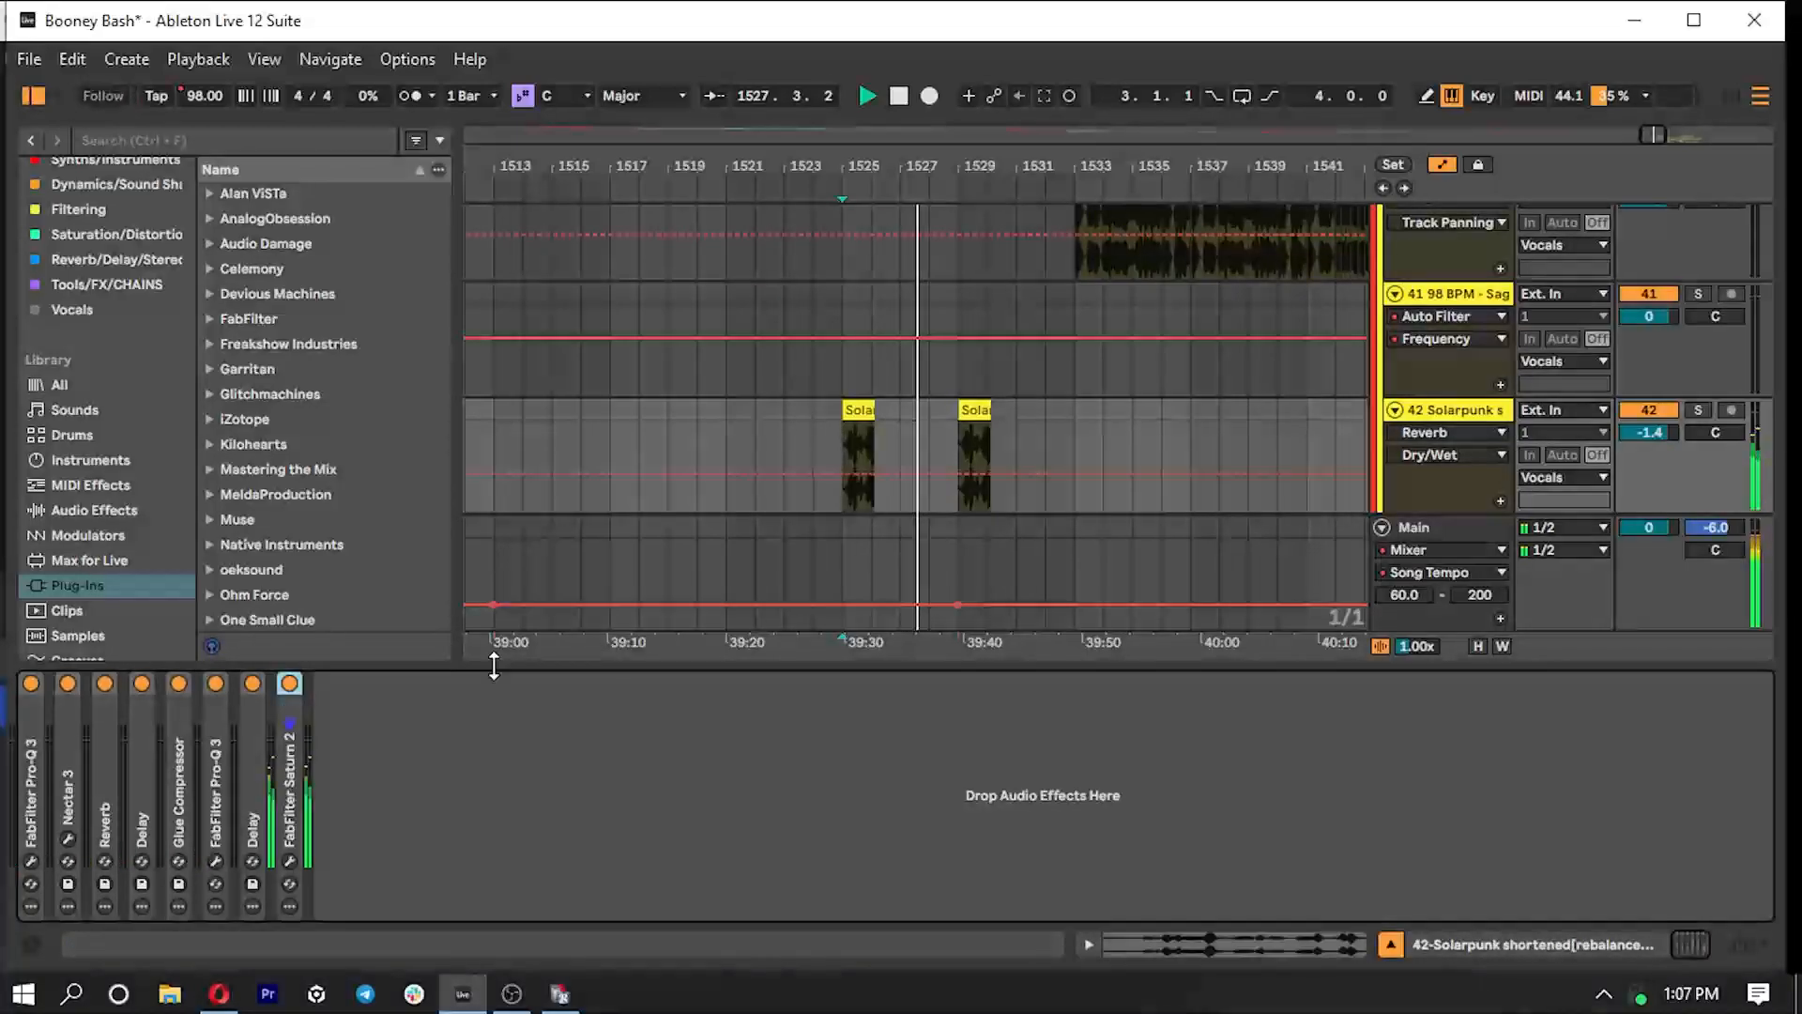
drag(494, 665, 577, 848)
key(space)
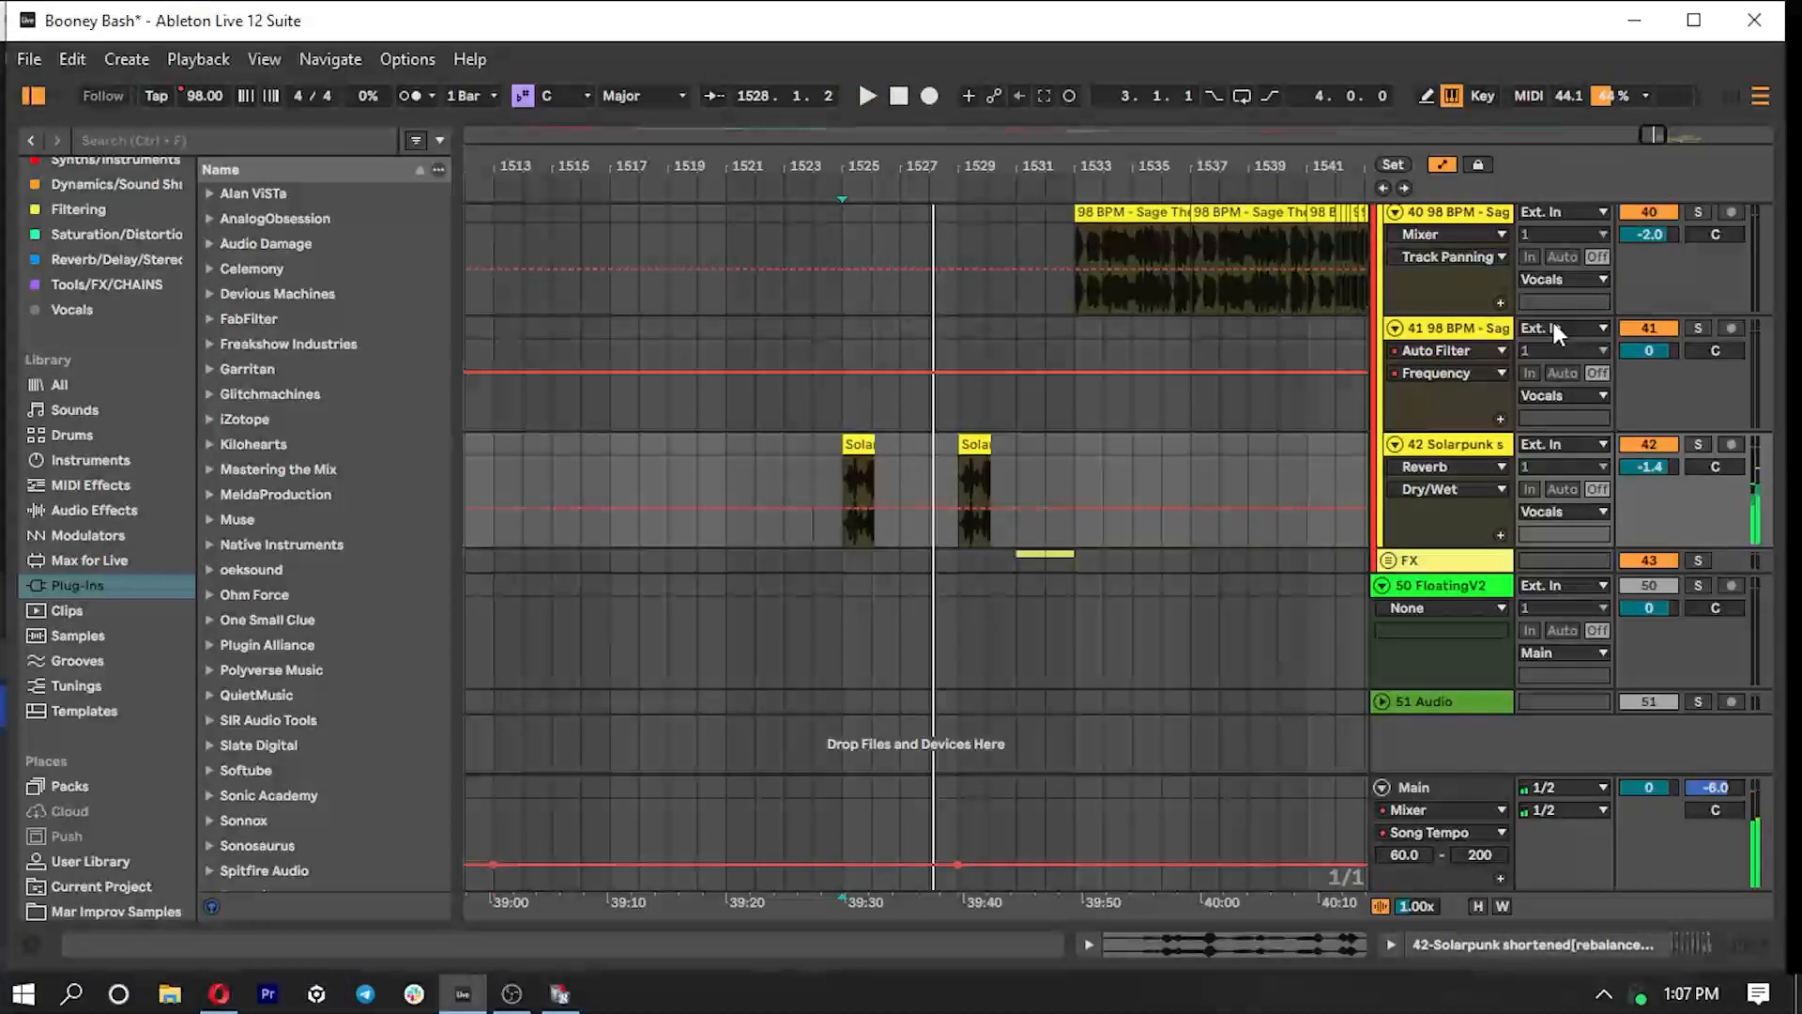
- Reopen the Solarpunk track's device chain and look over Nectar 3, the first Delay and the Glue Compressor
double_click(1460, 446)
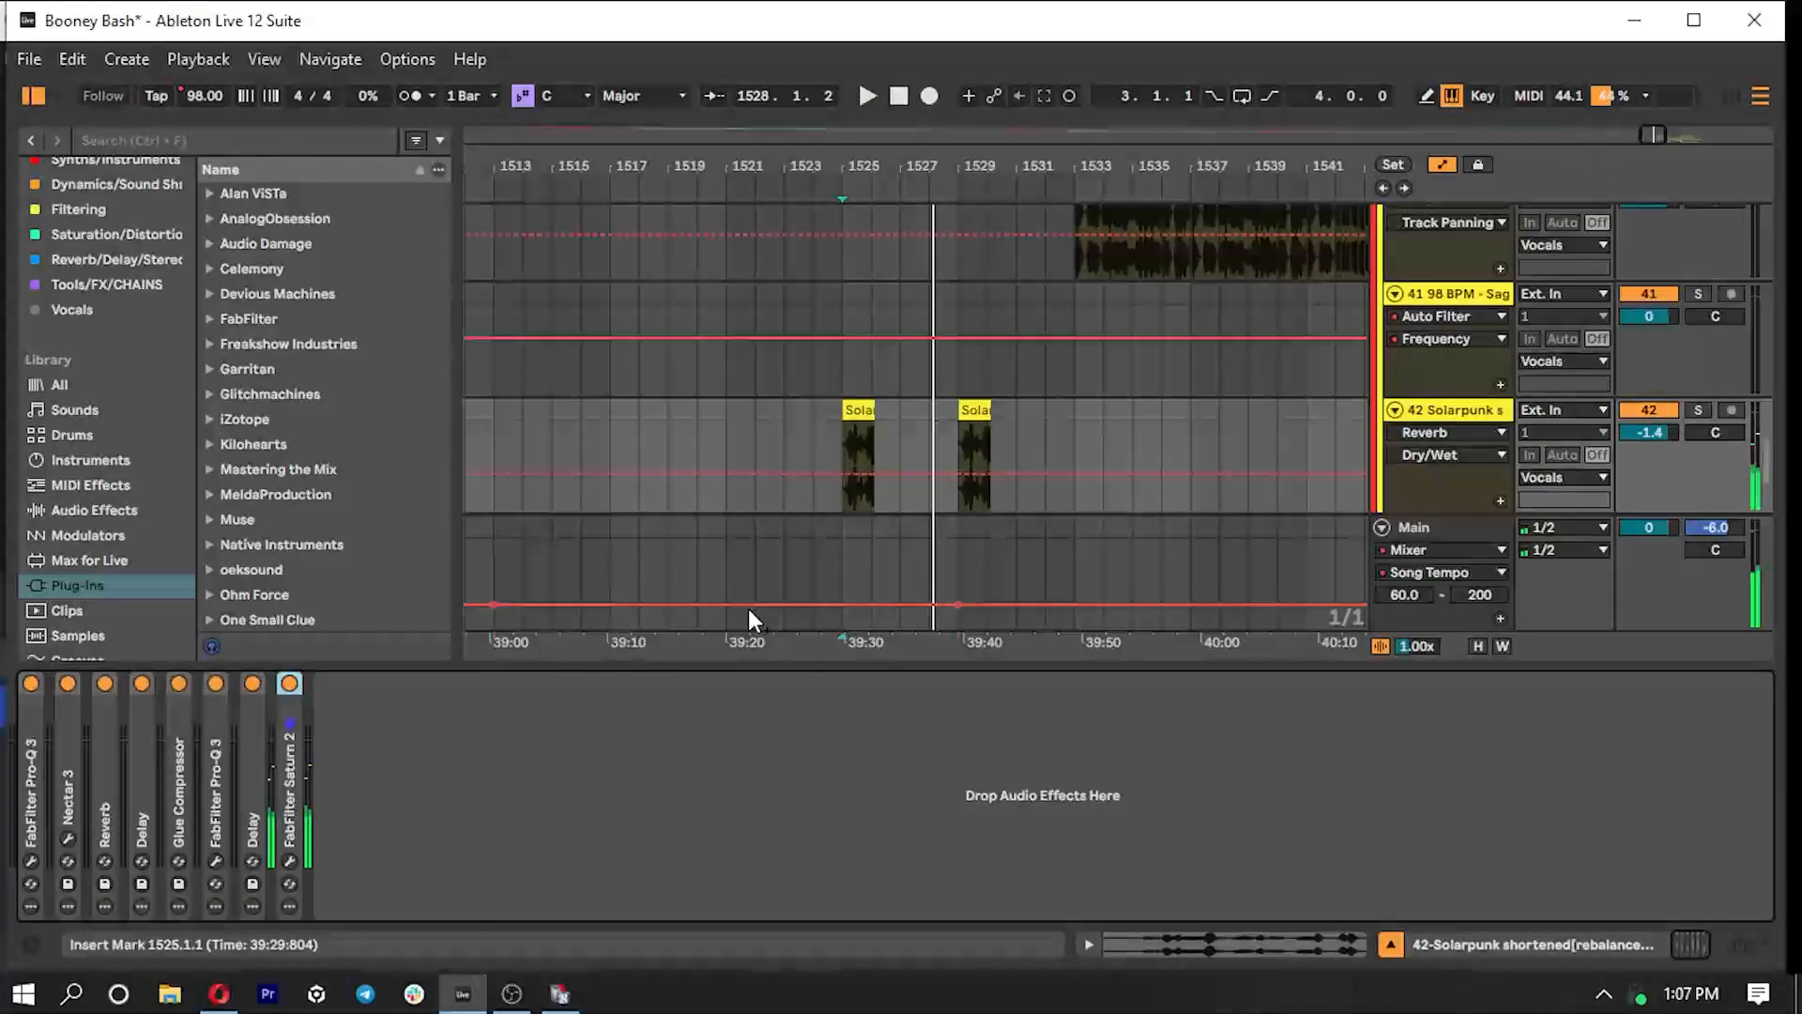
double_click(65, 774)
double_click(129, 678)
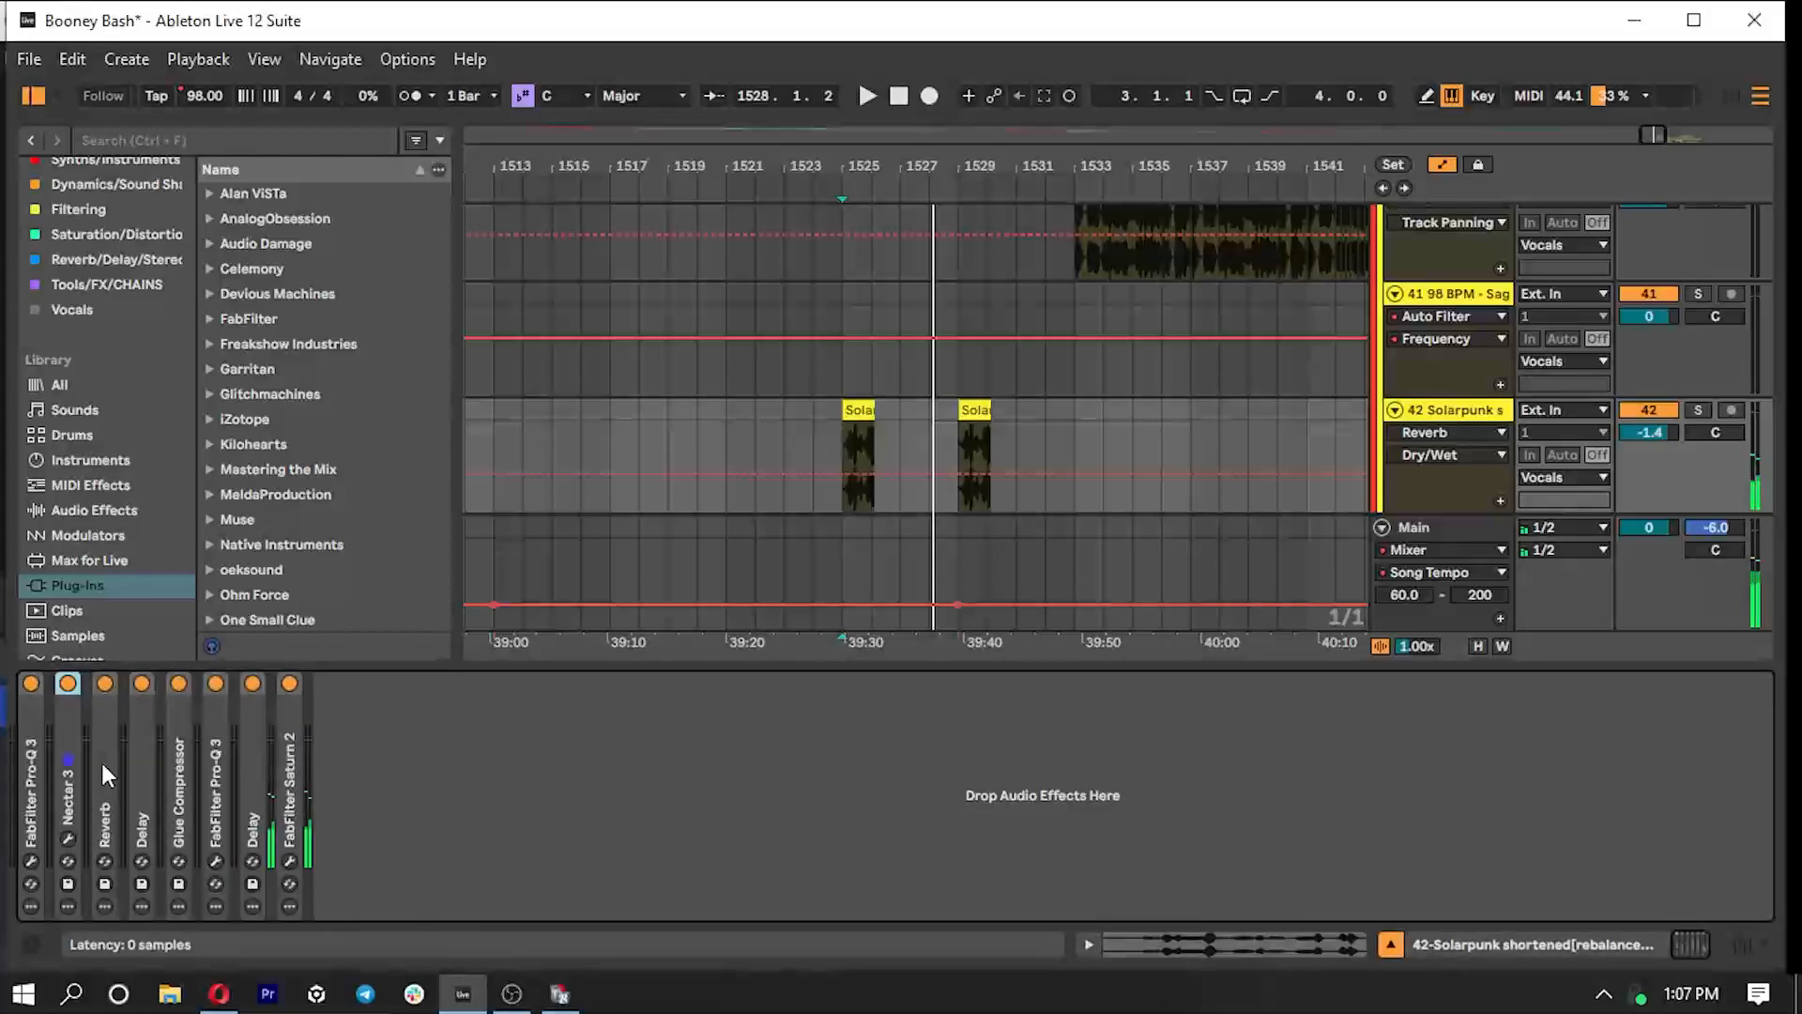
double_click(137, 763)
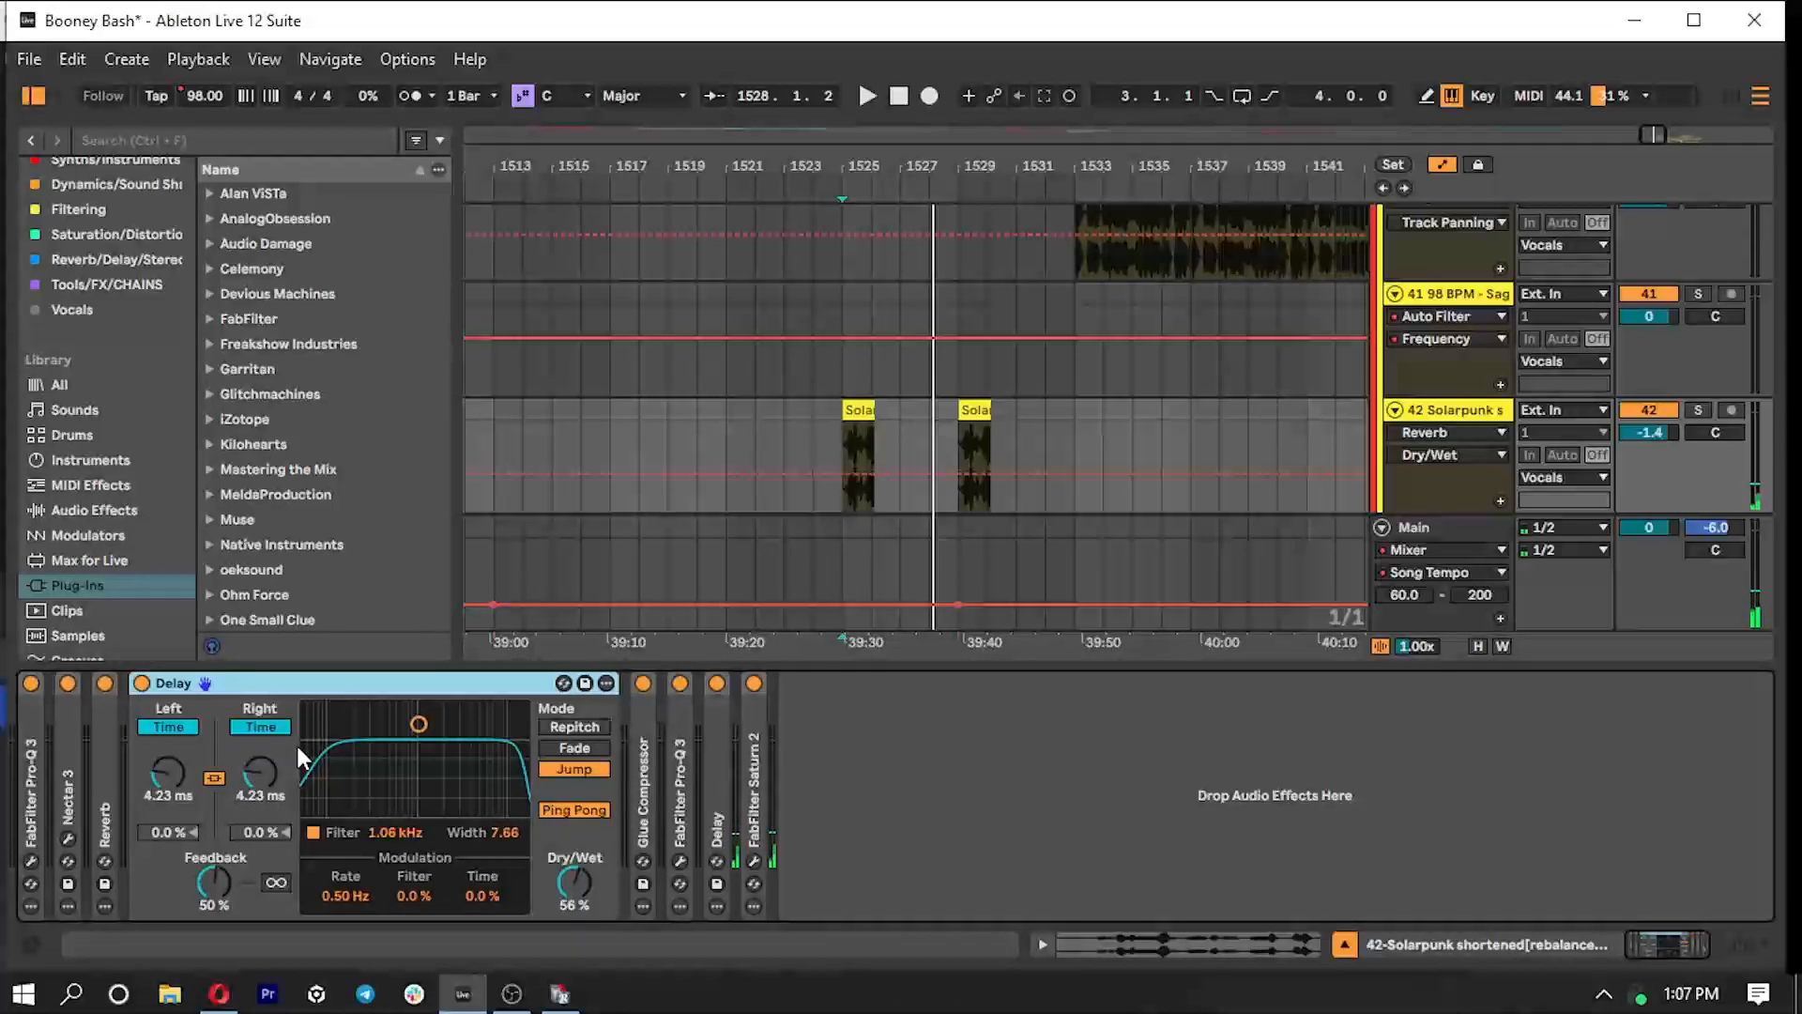
double_click(651, 789)
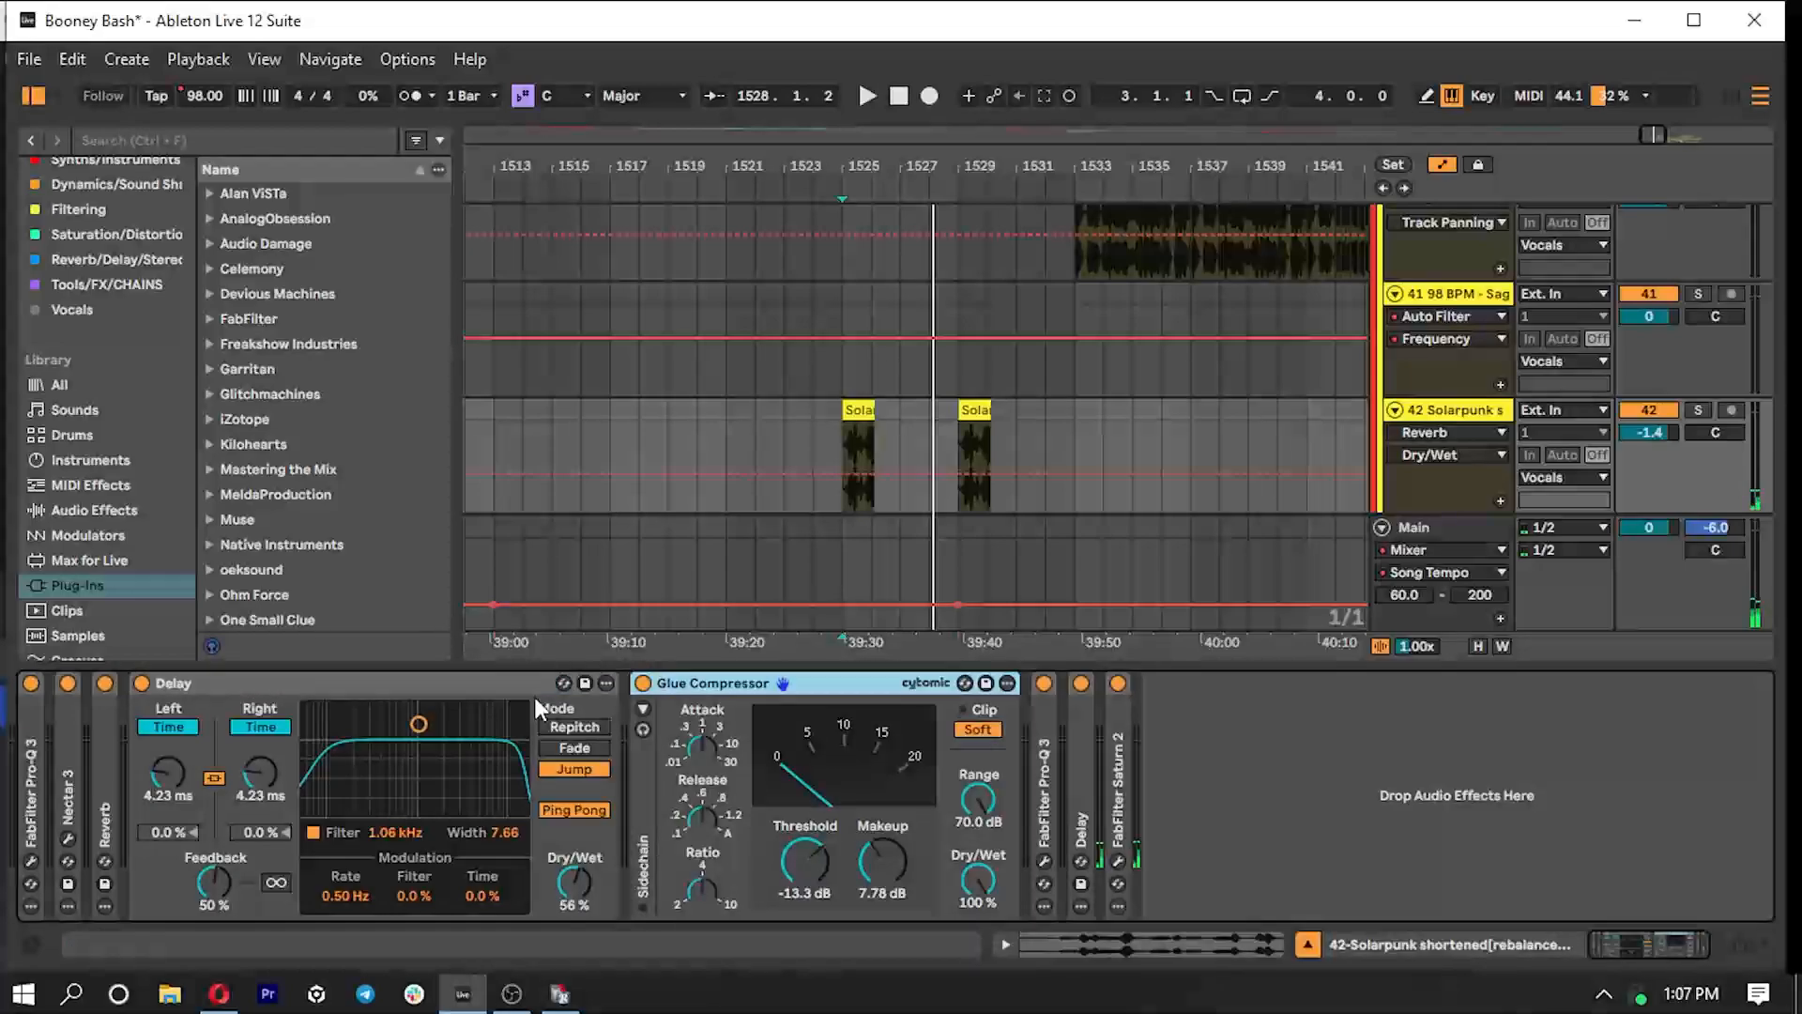
double_click(509, 681)
- Go through the rest of the Solarpunk chain, folding the Delay, Glue Compressor and FabFilter Pro-Q 3 and unfolding FabFilter Saturn 2
double_click(595, 758)
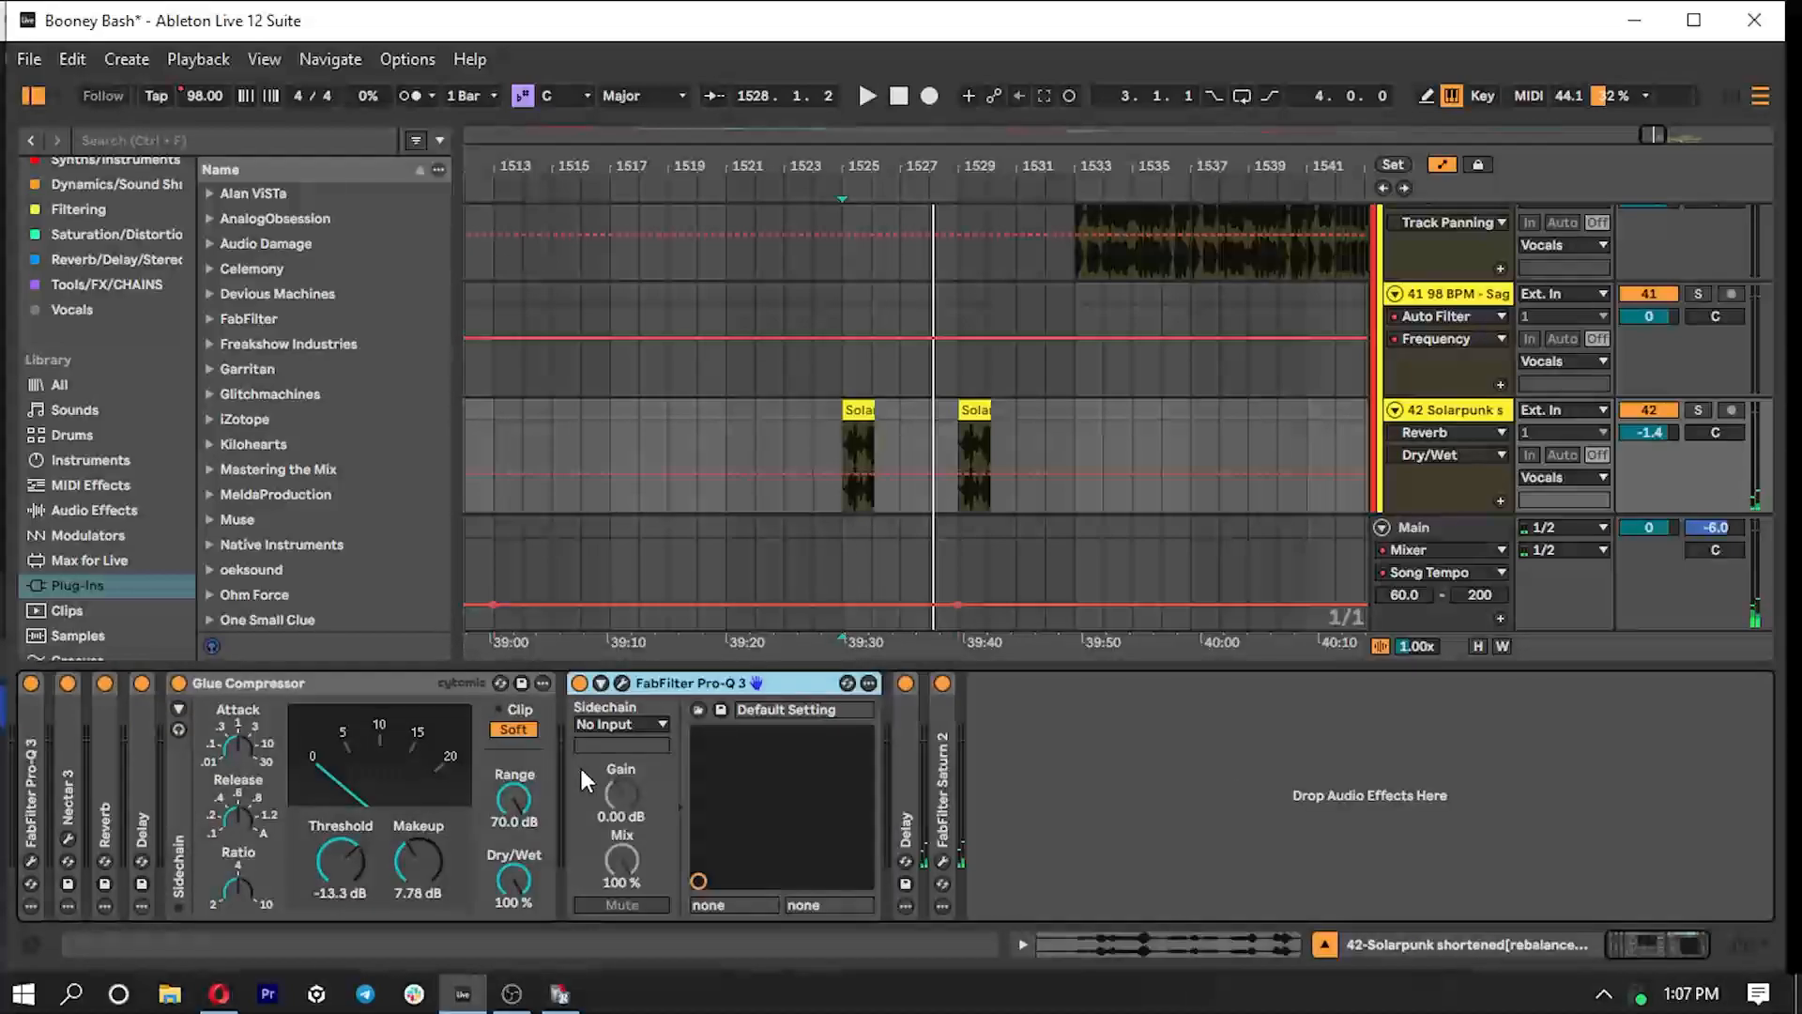
double_click(652, 683)
double_click(360, 676)
click(283, 783)
double_click(284, 783)
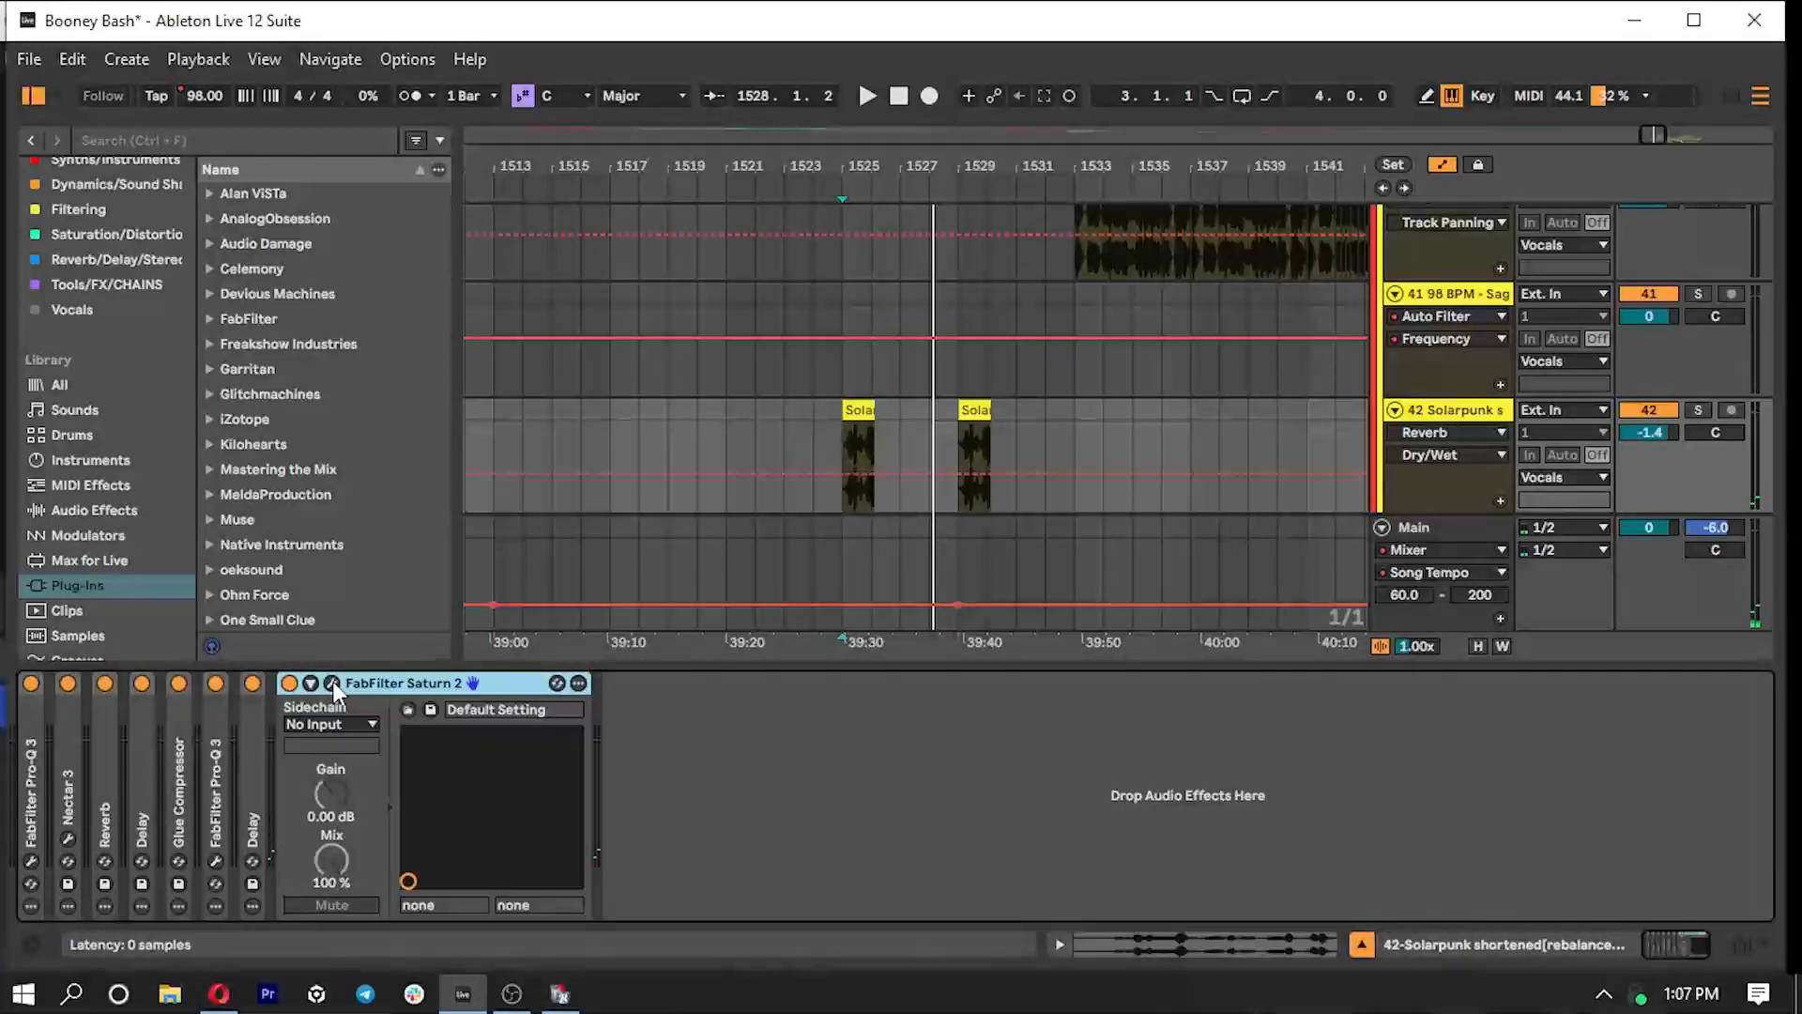
- Open FabFilter Saturn 2's interface, shift the crossover between its two bands slightly higher, check the Old Tape band's drive and close it
click(334, 681)
click(1134, 670)
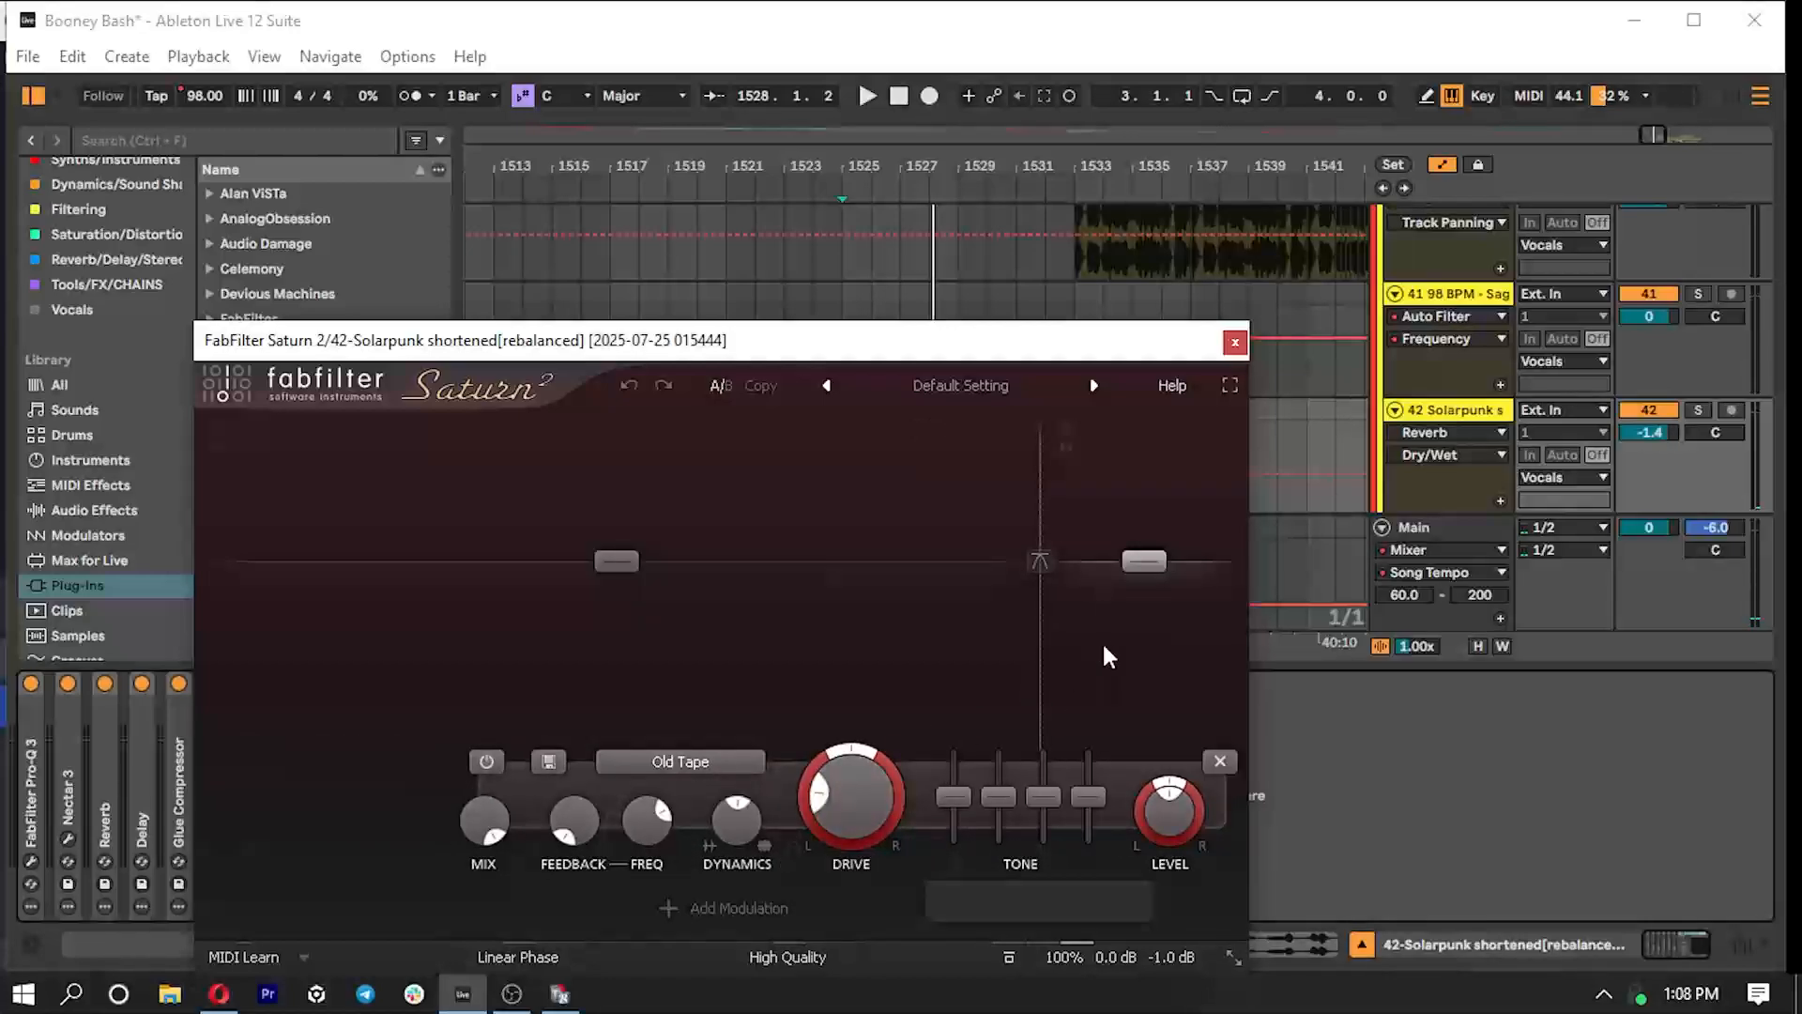
drag(1042, 346, 917, 275)
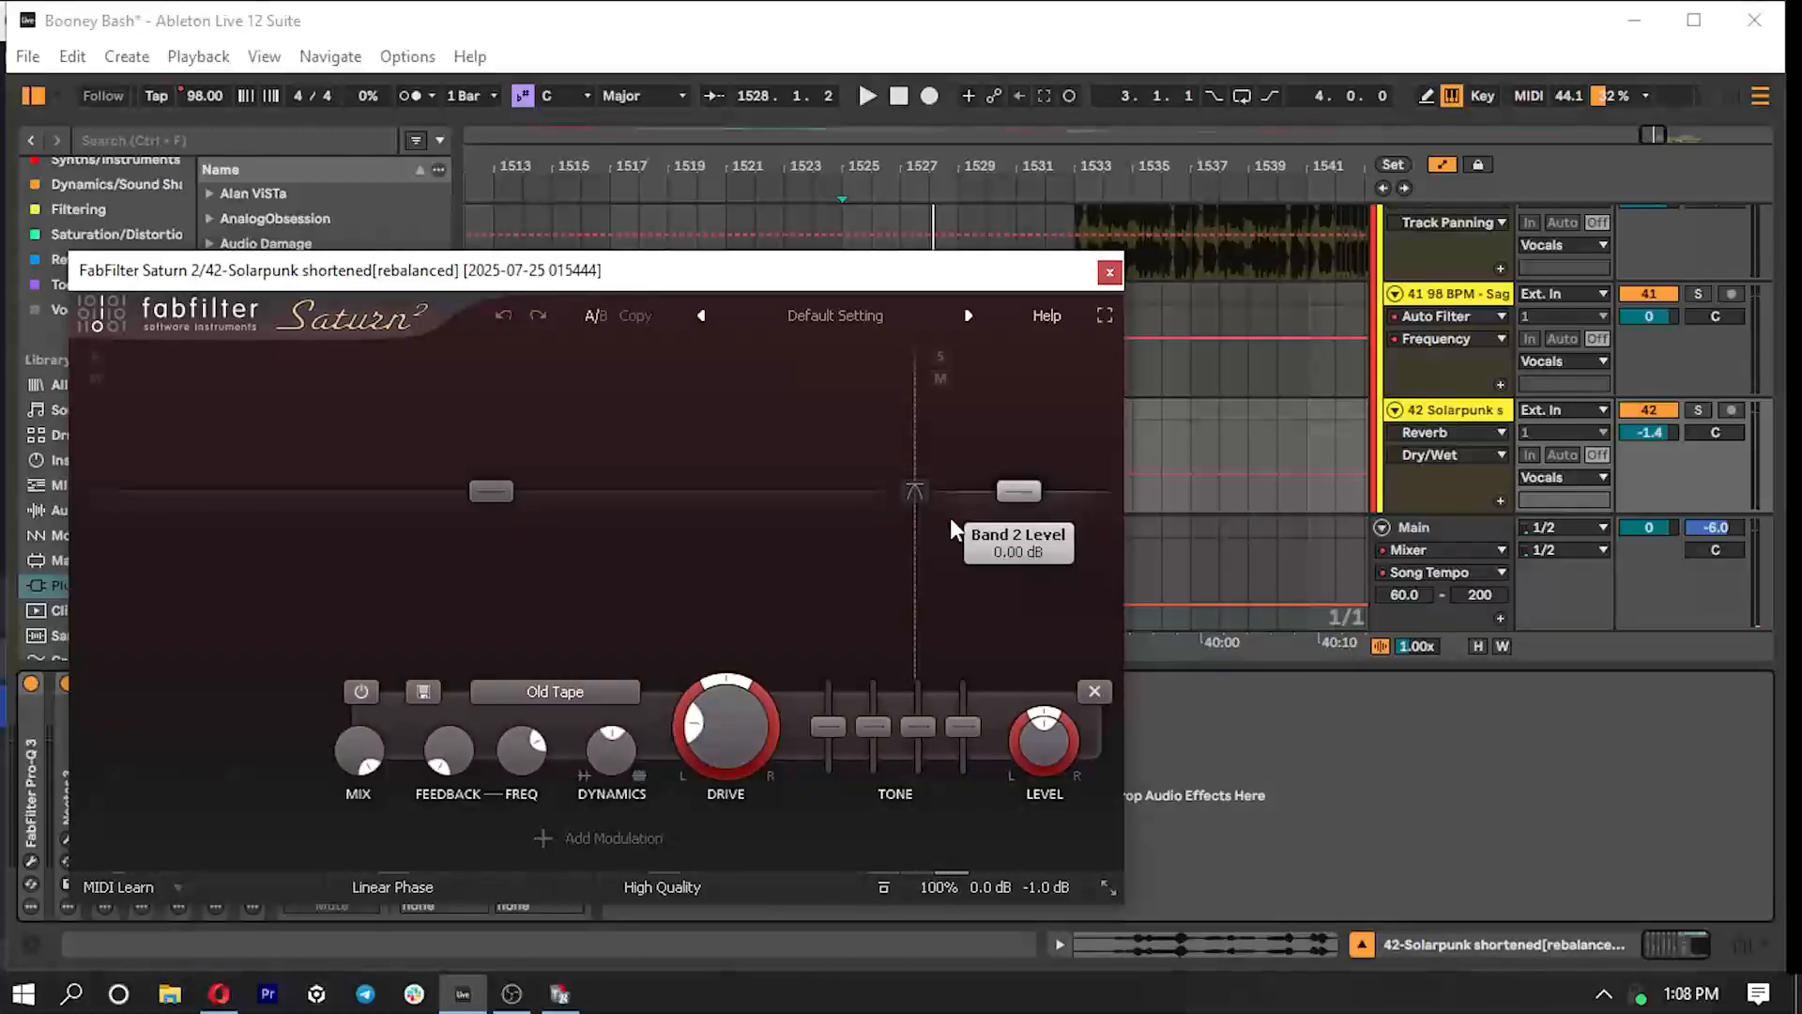
drag(909, 543, 915, 544)
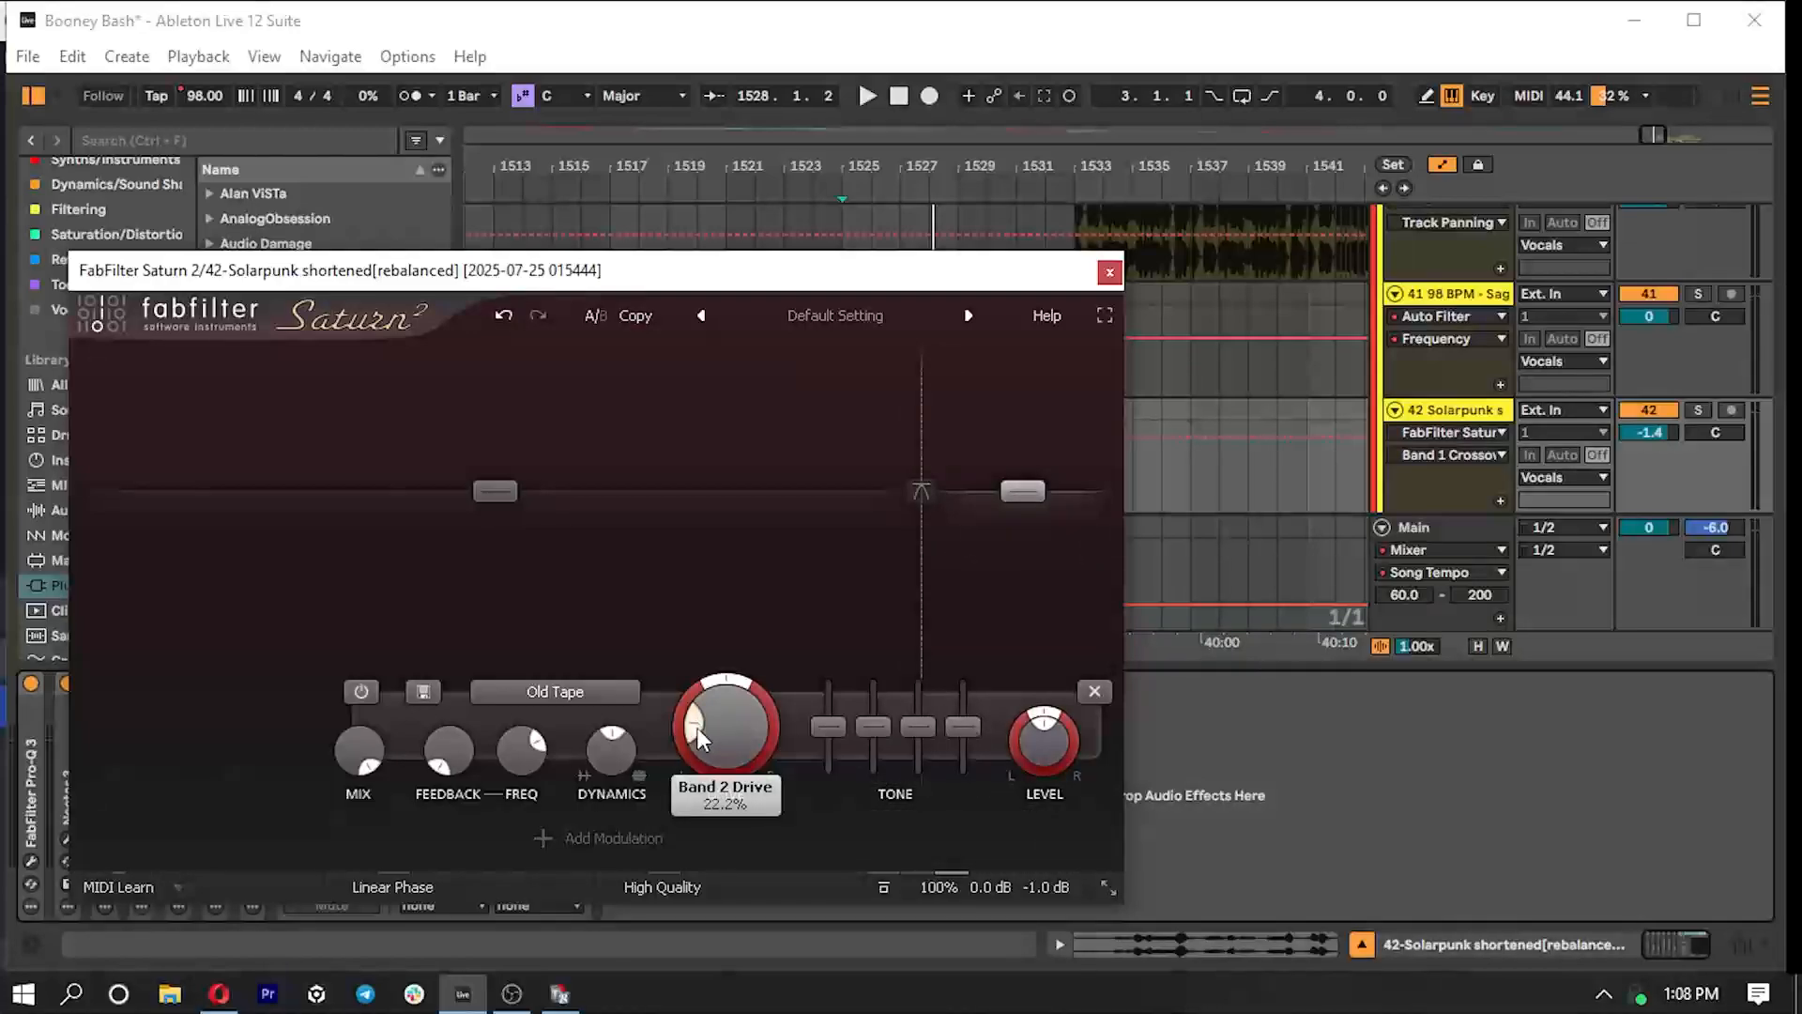
click(1106, 276)
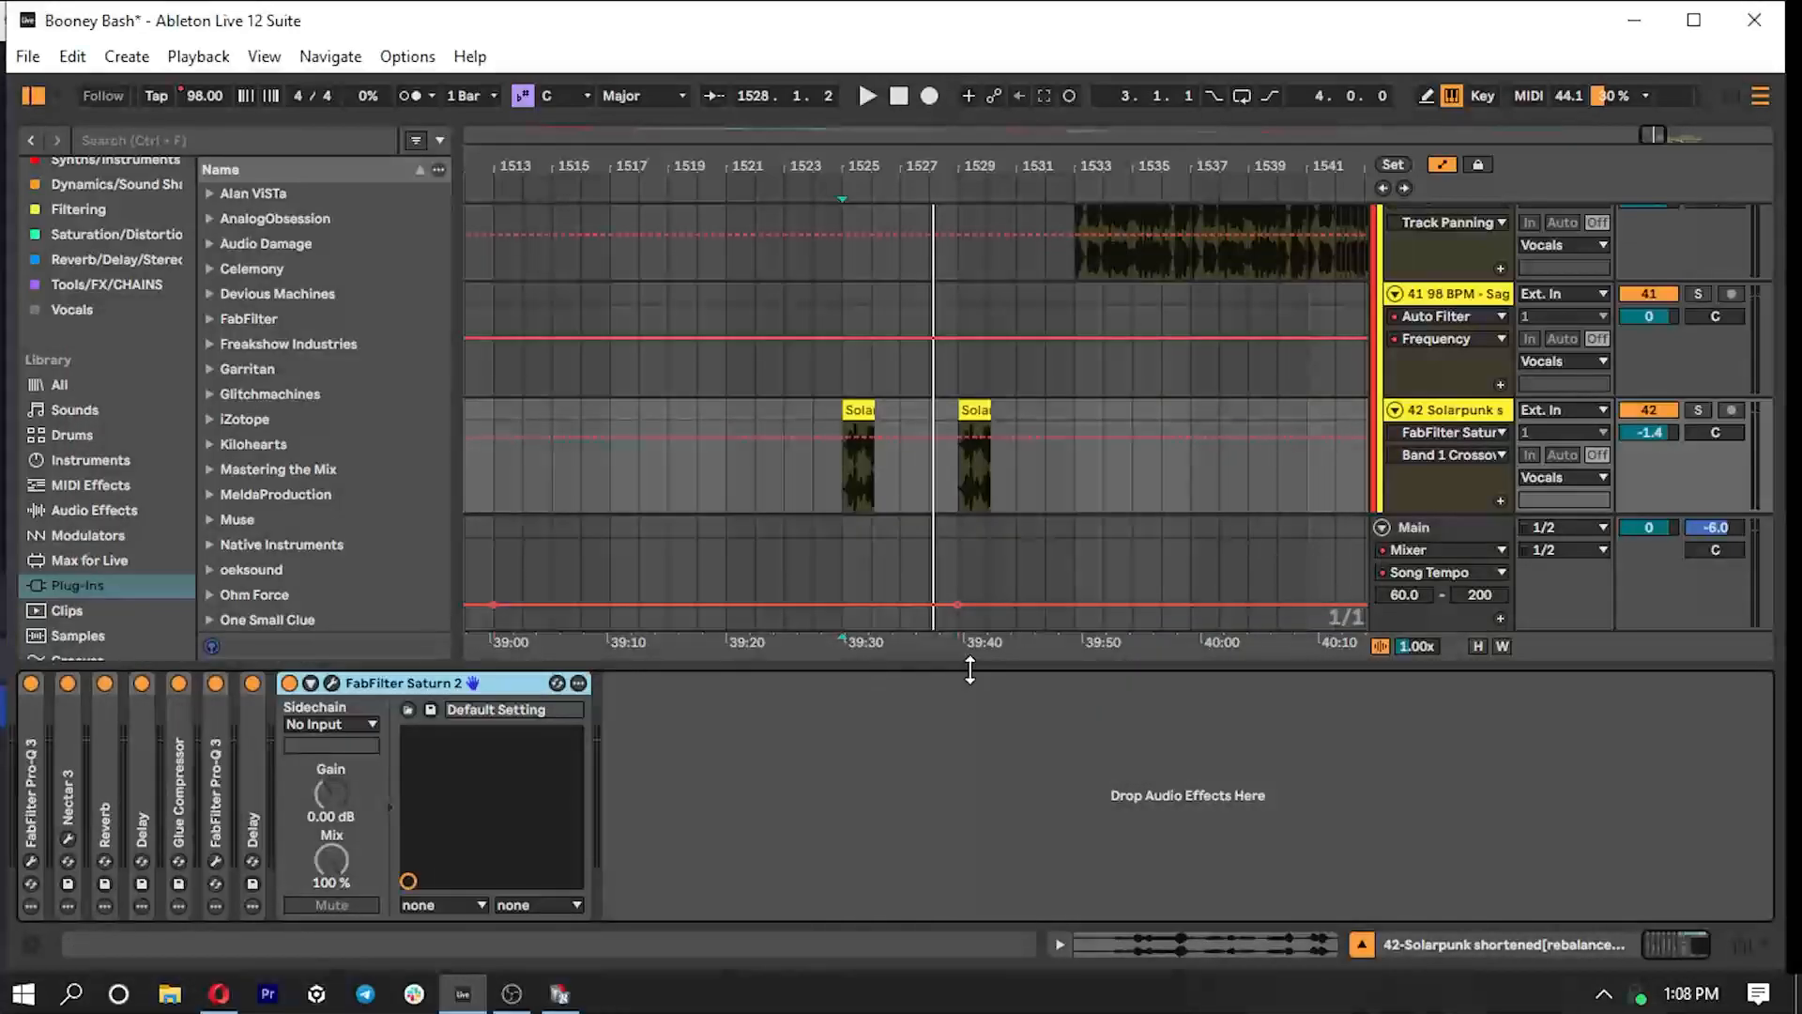
- Hide the device area and fold the Vocals group in the arrangement
drag(972, 668, 971, 807)
scroll(1435, 462, up, 5)
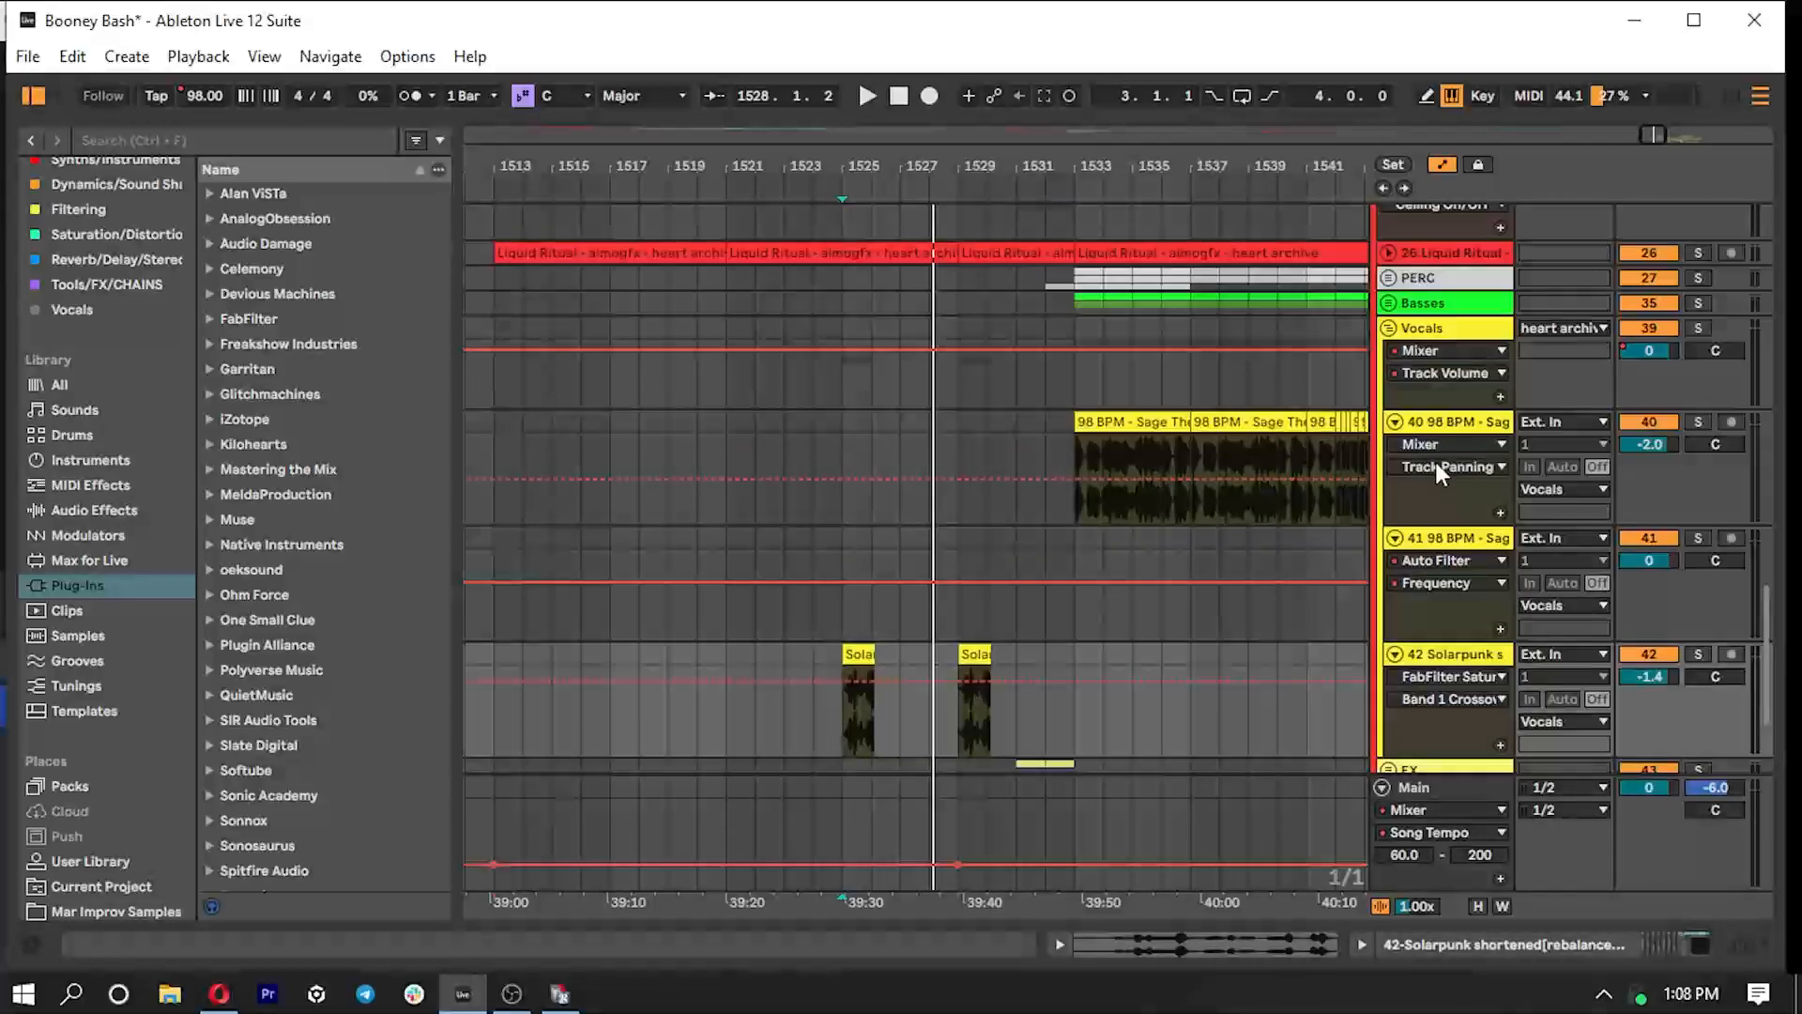
click(1388, 505)
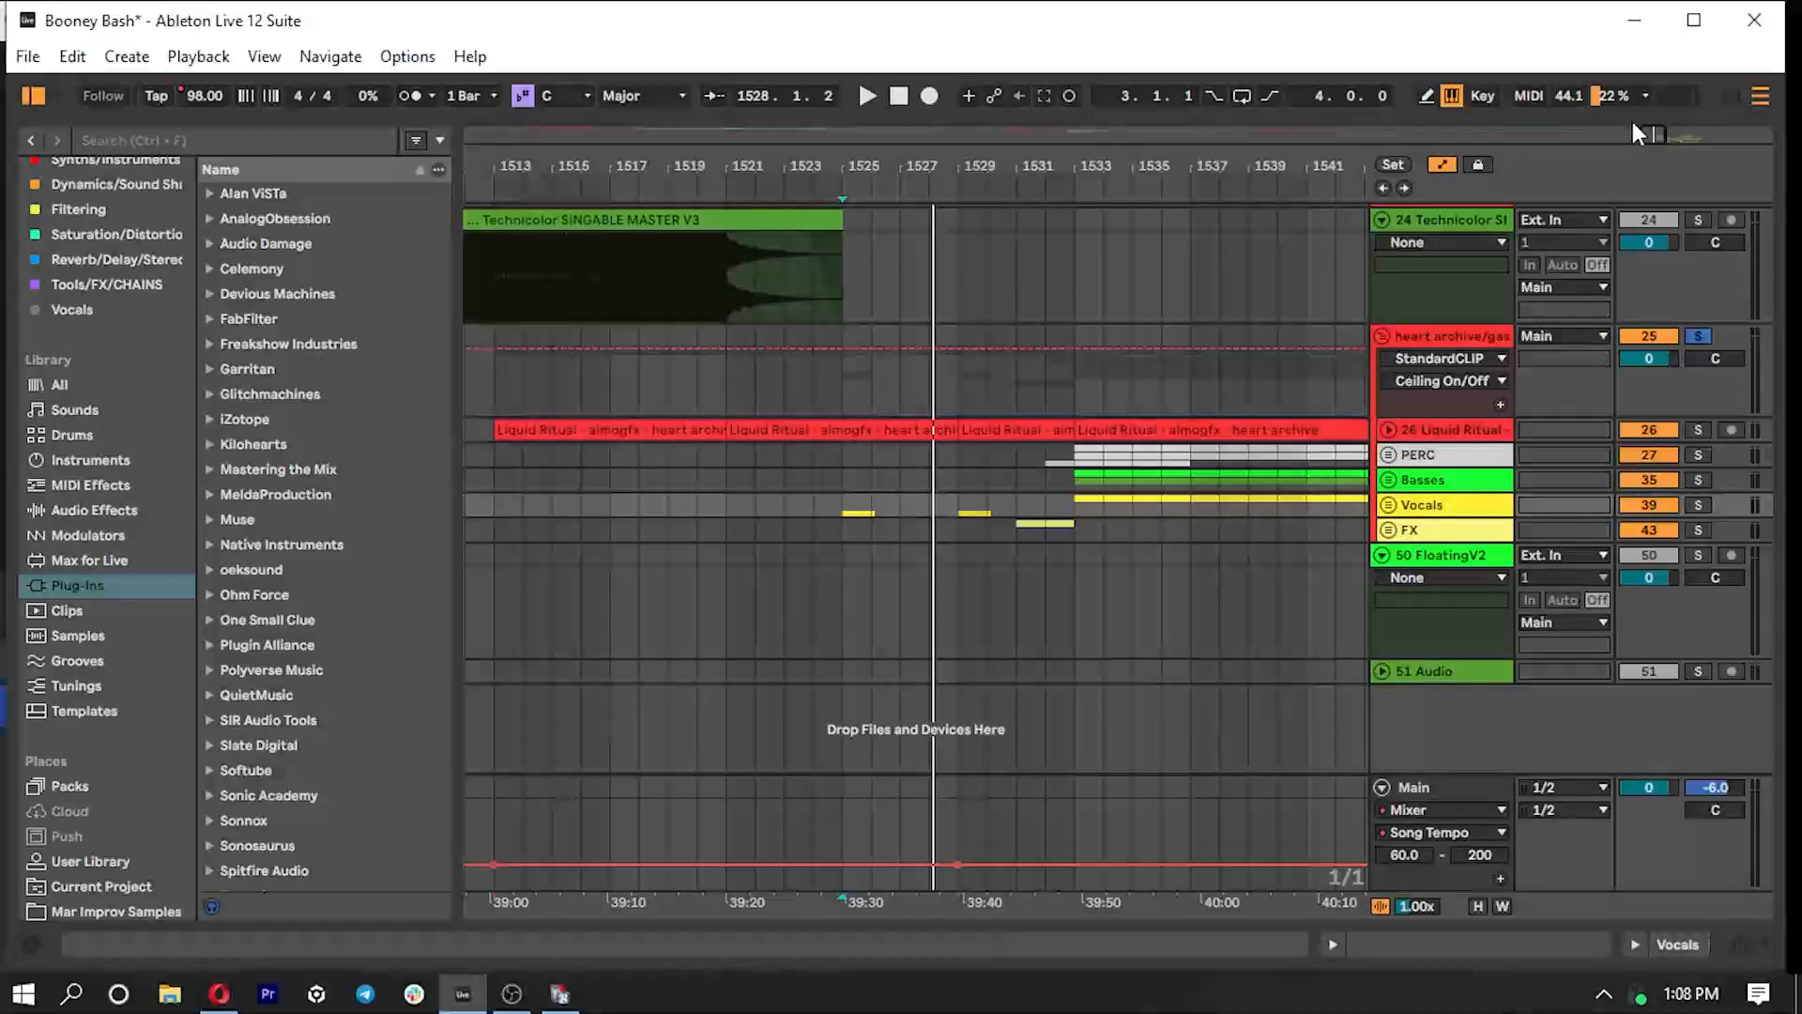
- Play the heart archive group's second drop from bar 1565 with the whole section in view, and stop playback
drag(1658, 135, 1662, 71)
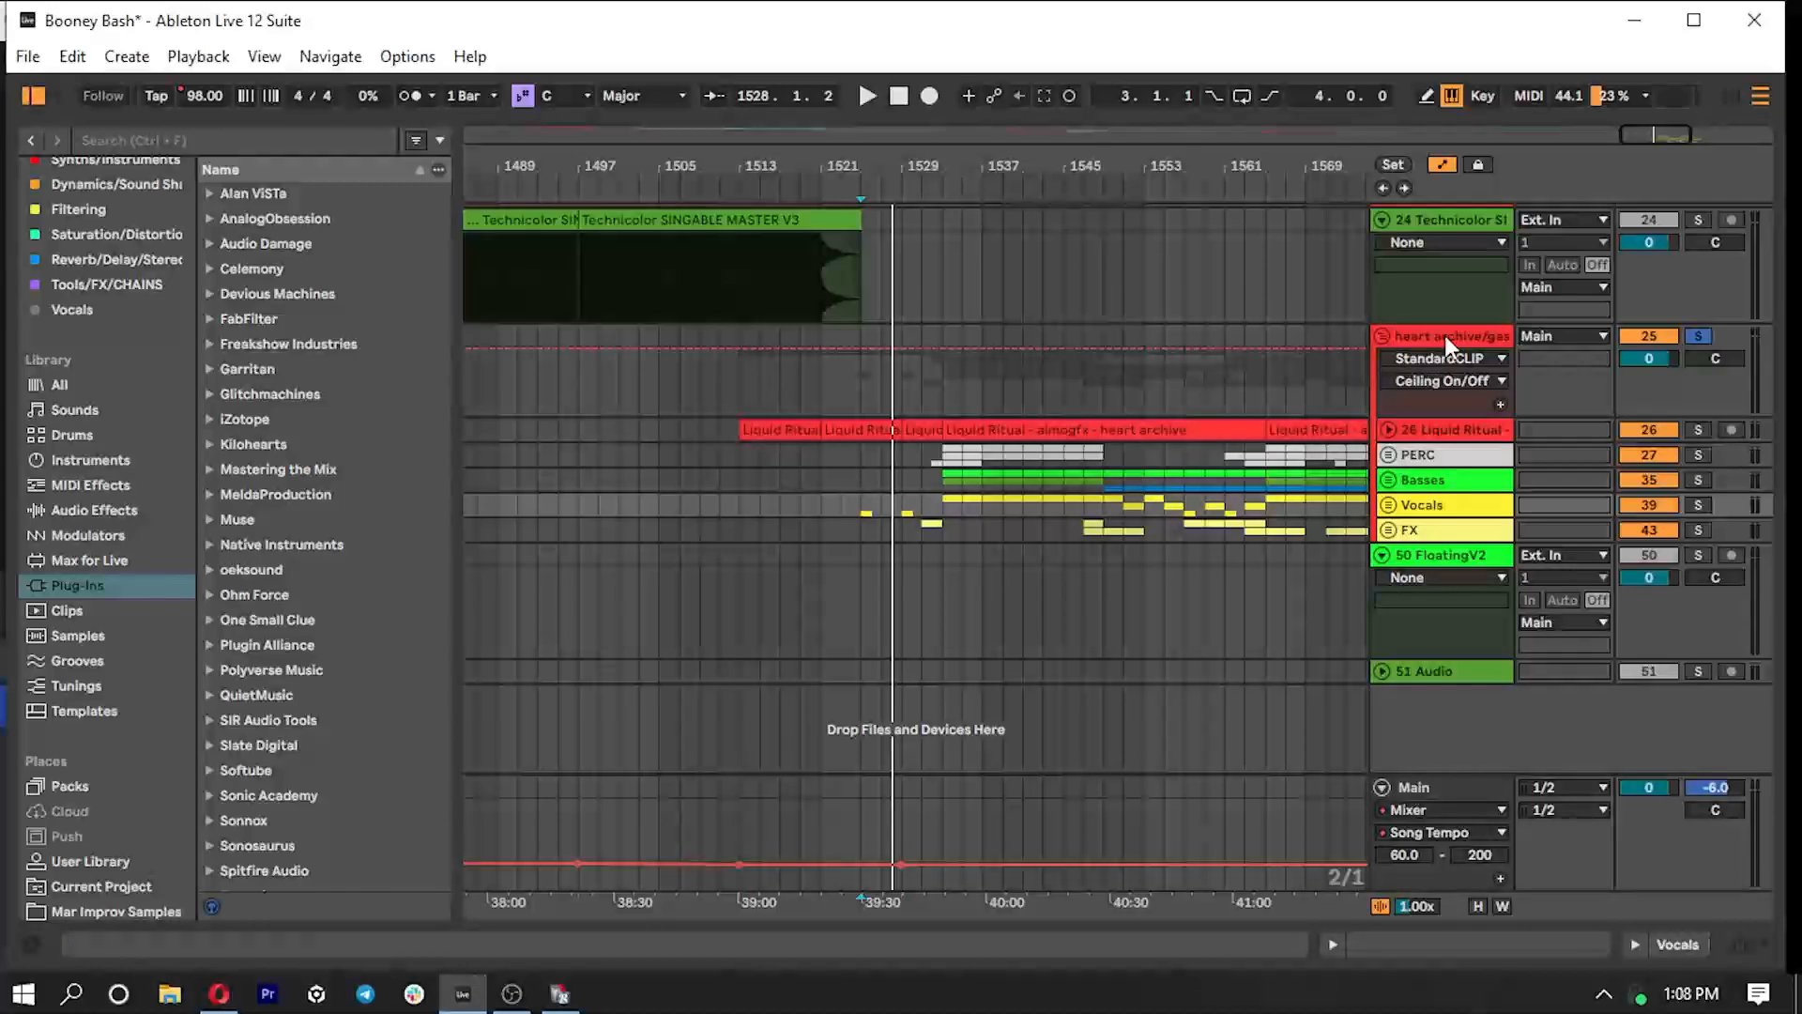
click(1275, 405)
key(space)
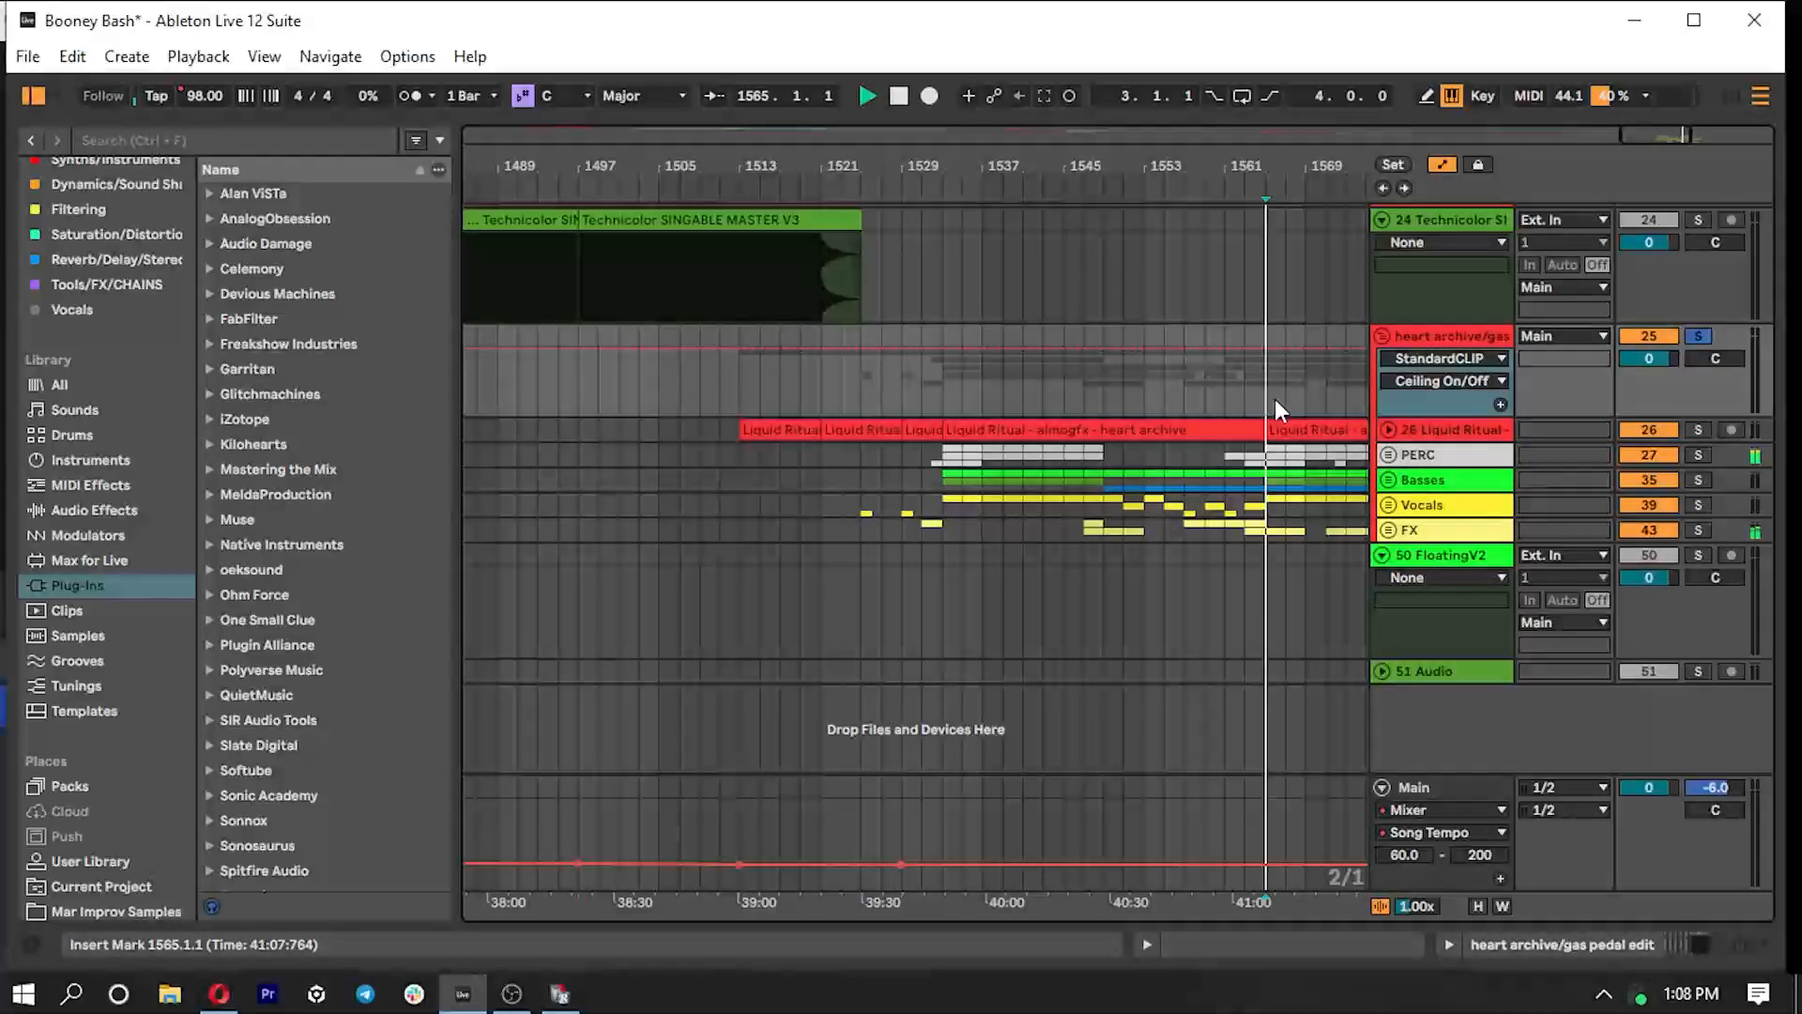
drag(1649, 131, 1663, 99)
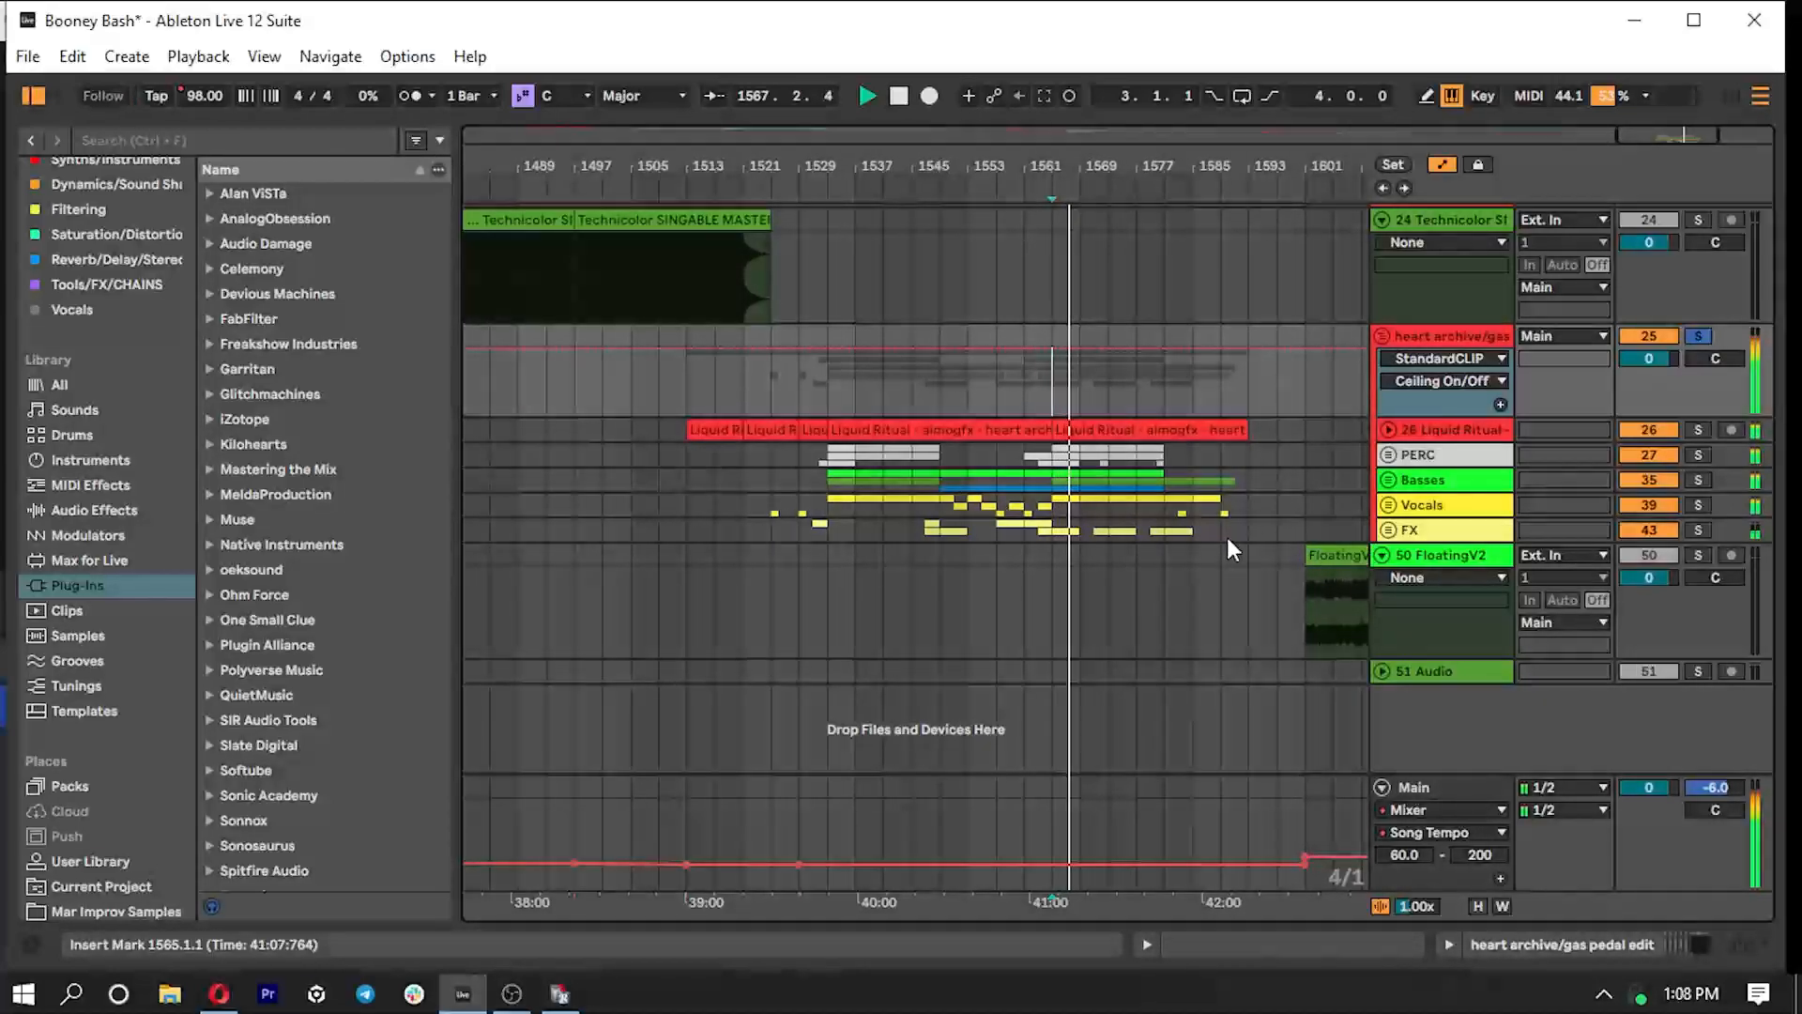
key(space)
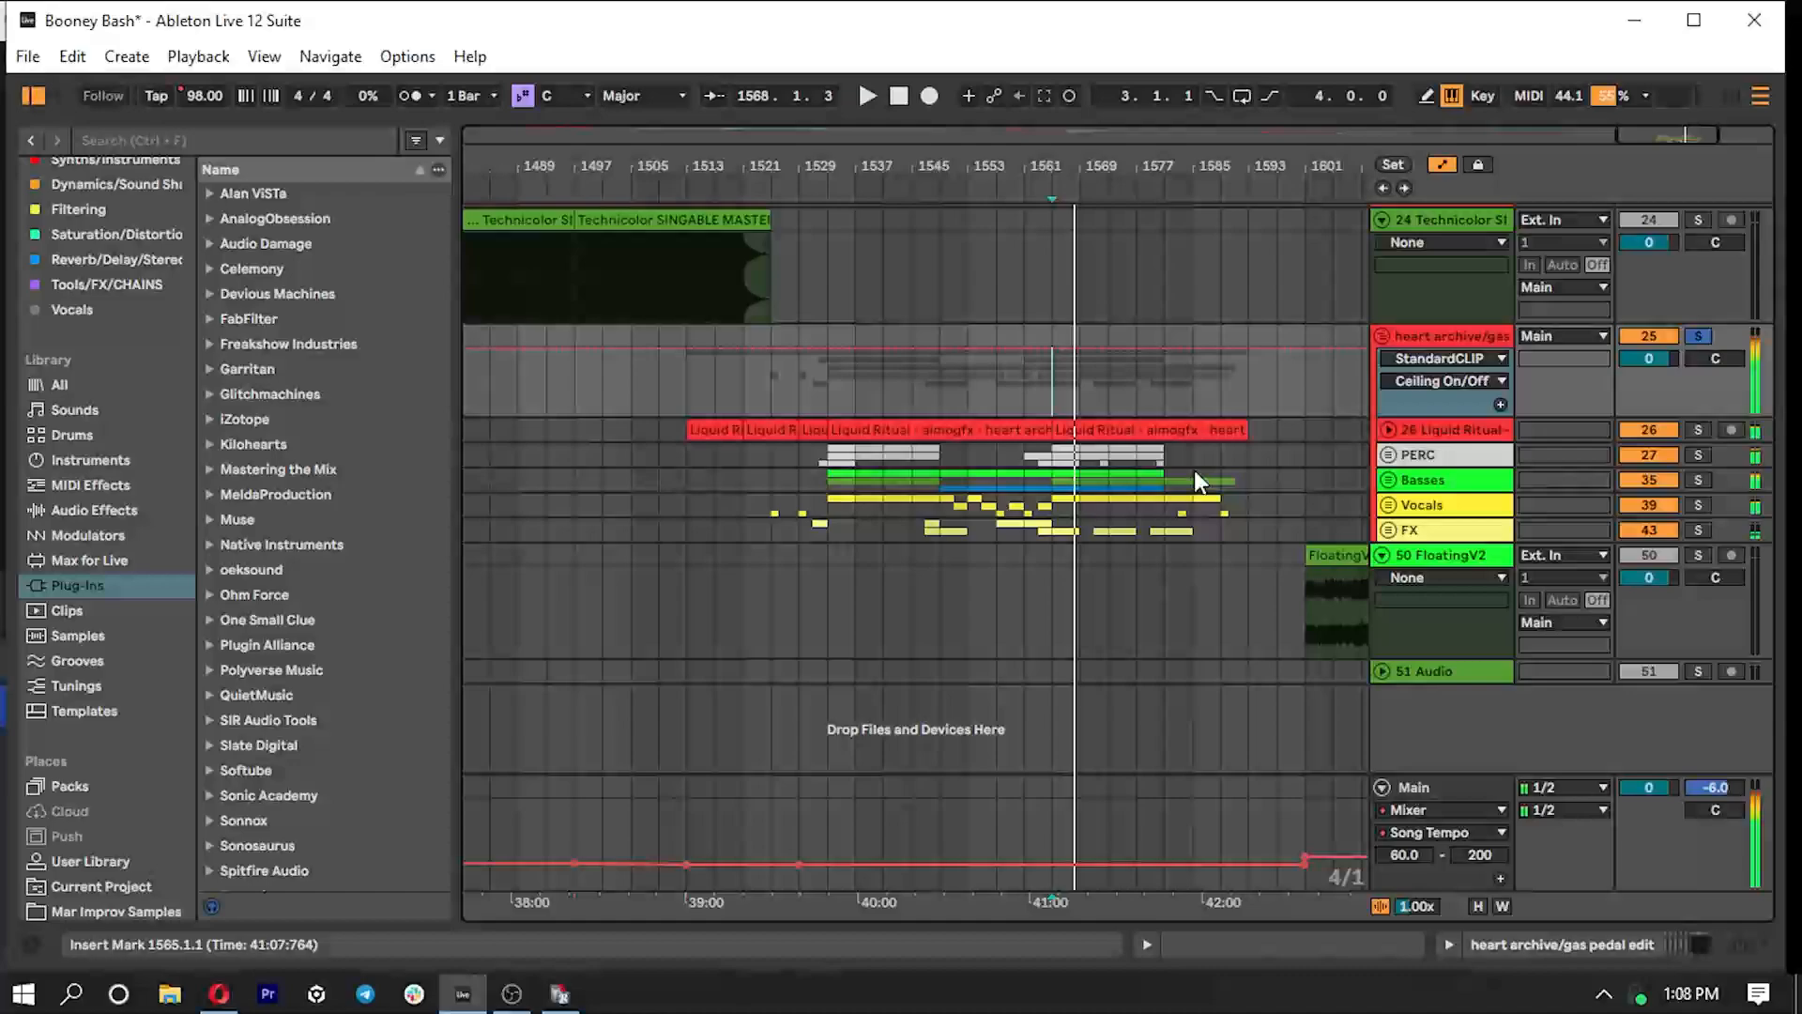
- Unfold the Basses group, look over the reese, sub and melody clips with their automation, and fold the group again
drag(1690, 136, 1690, 161)
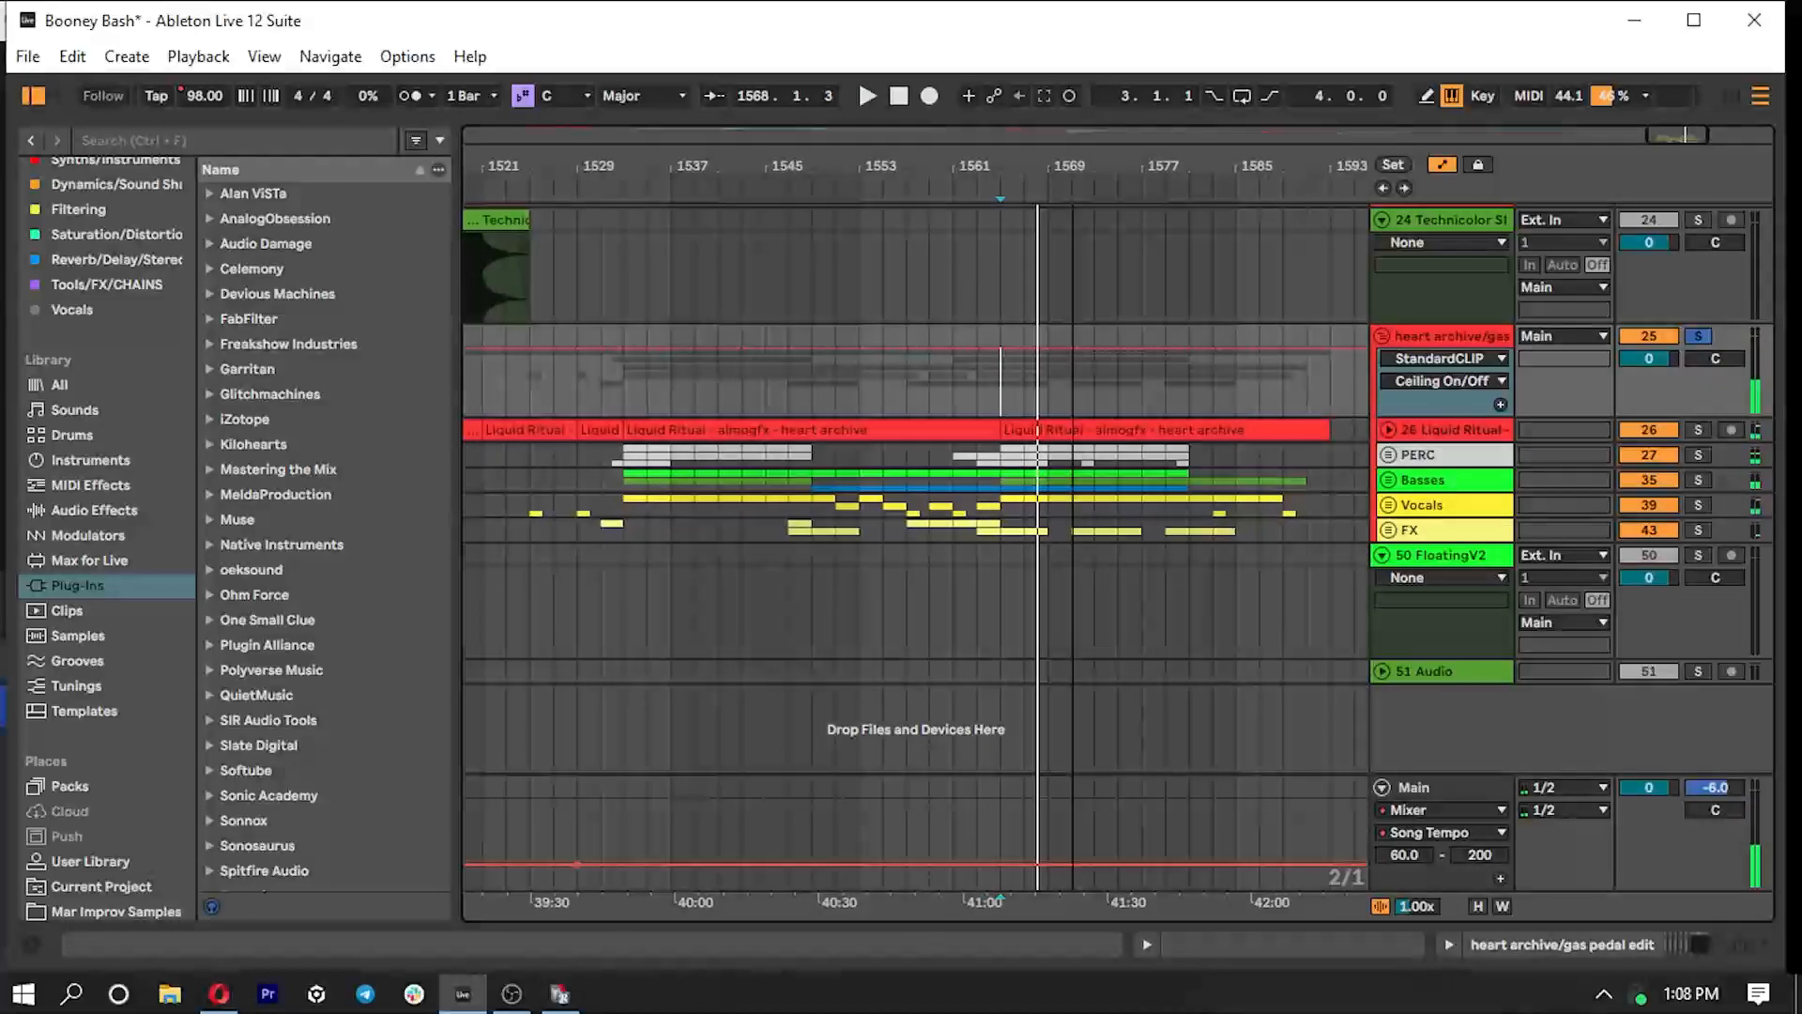
click(1388, 480)
scroll(1132, 543, down, 1)
scroll(1131, 543, down, 1)
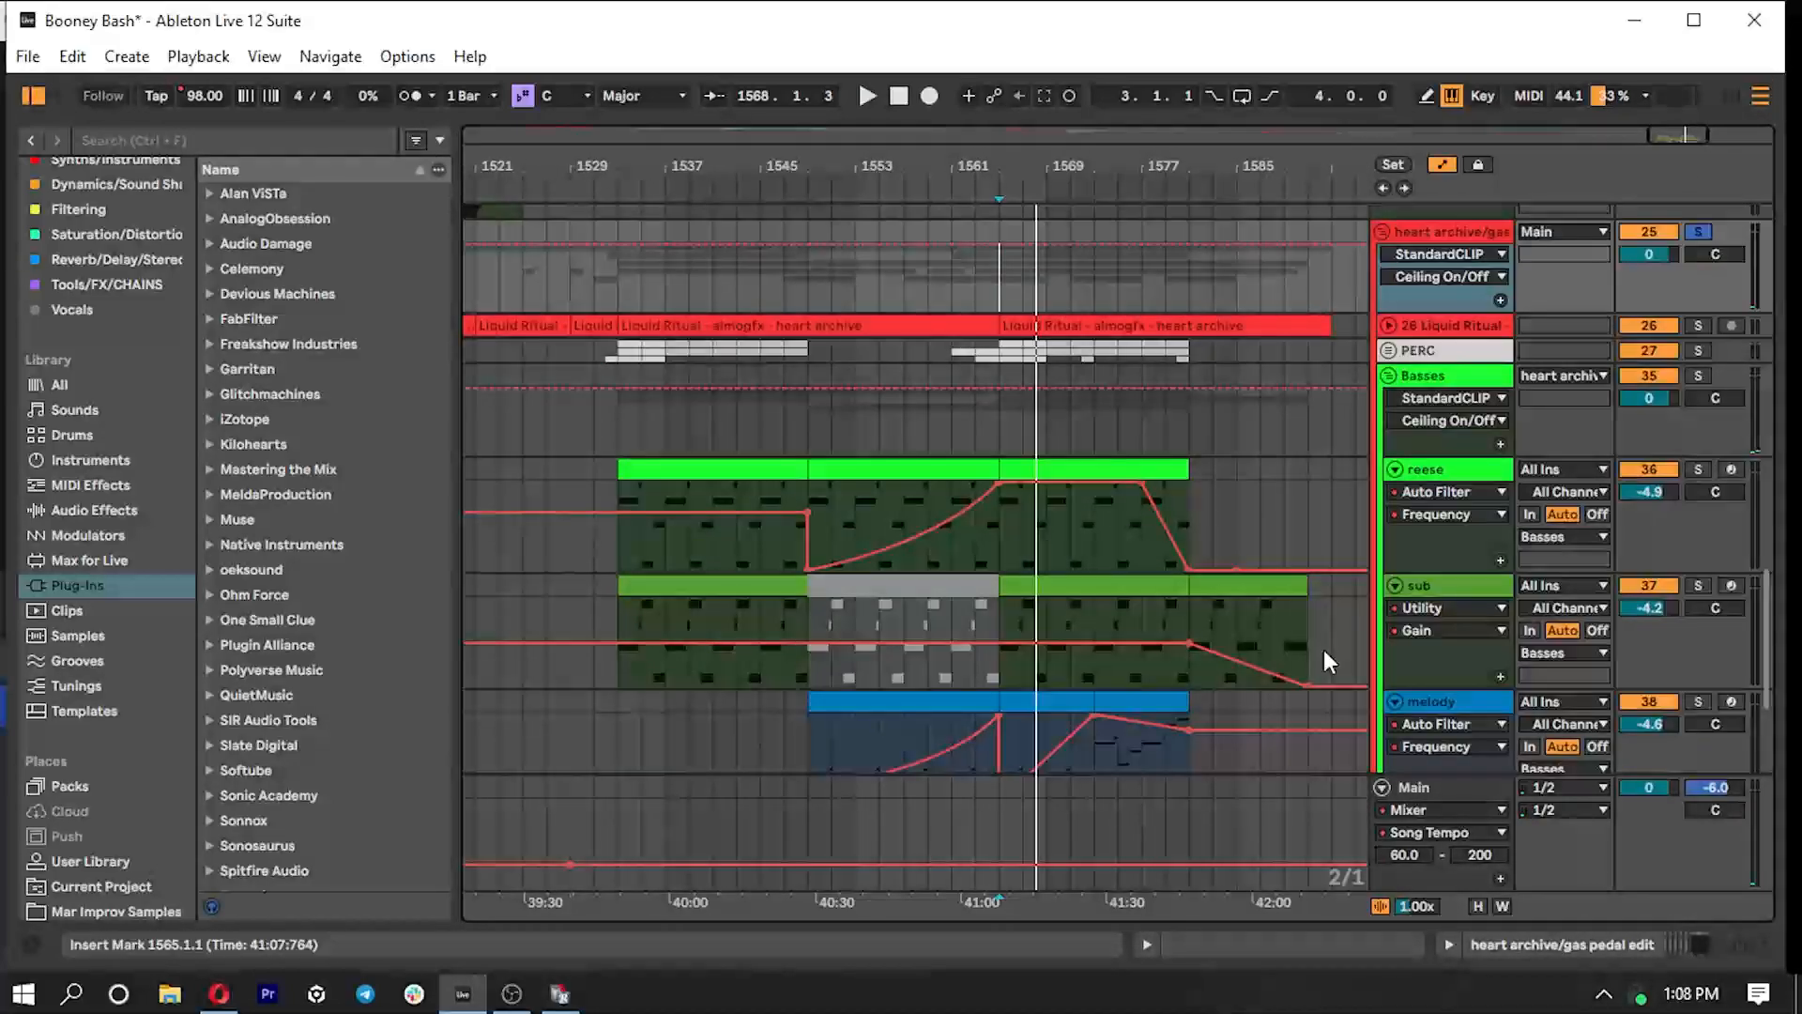
click(1388, 376)
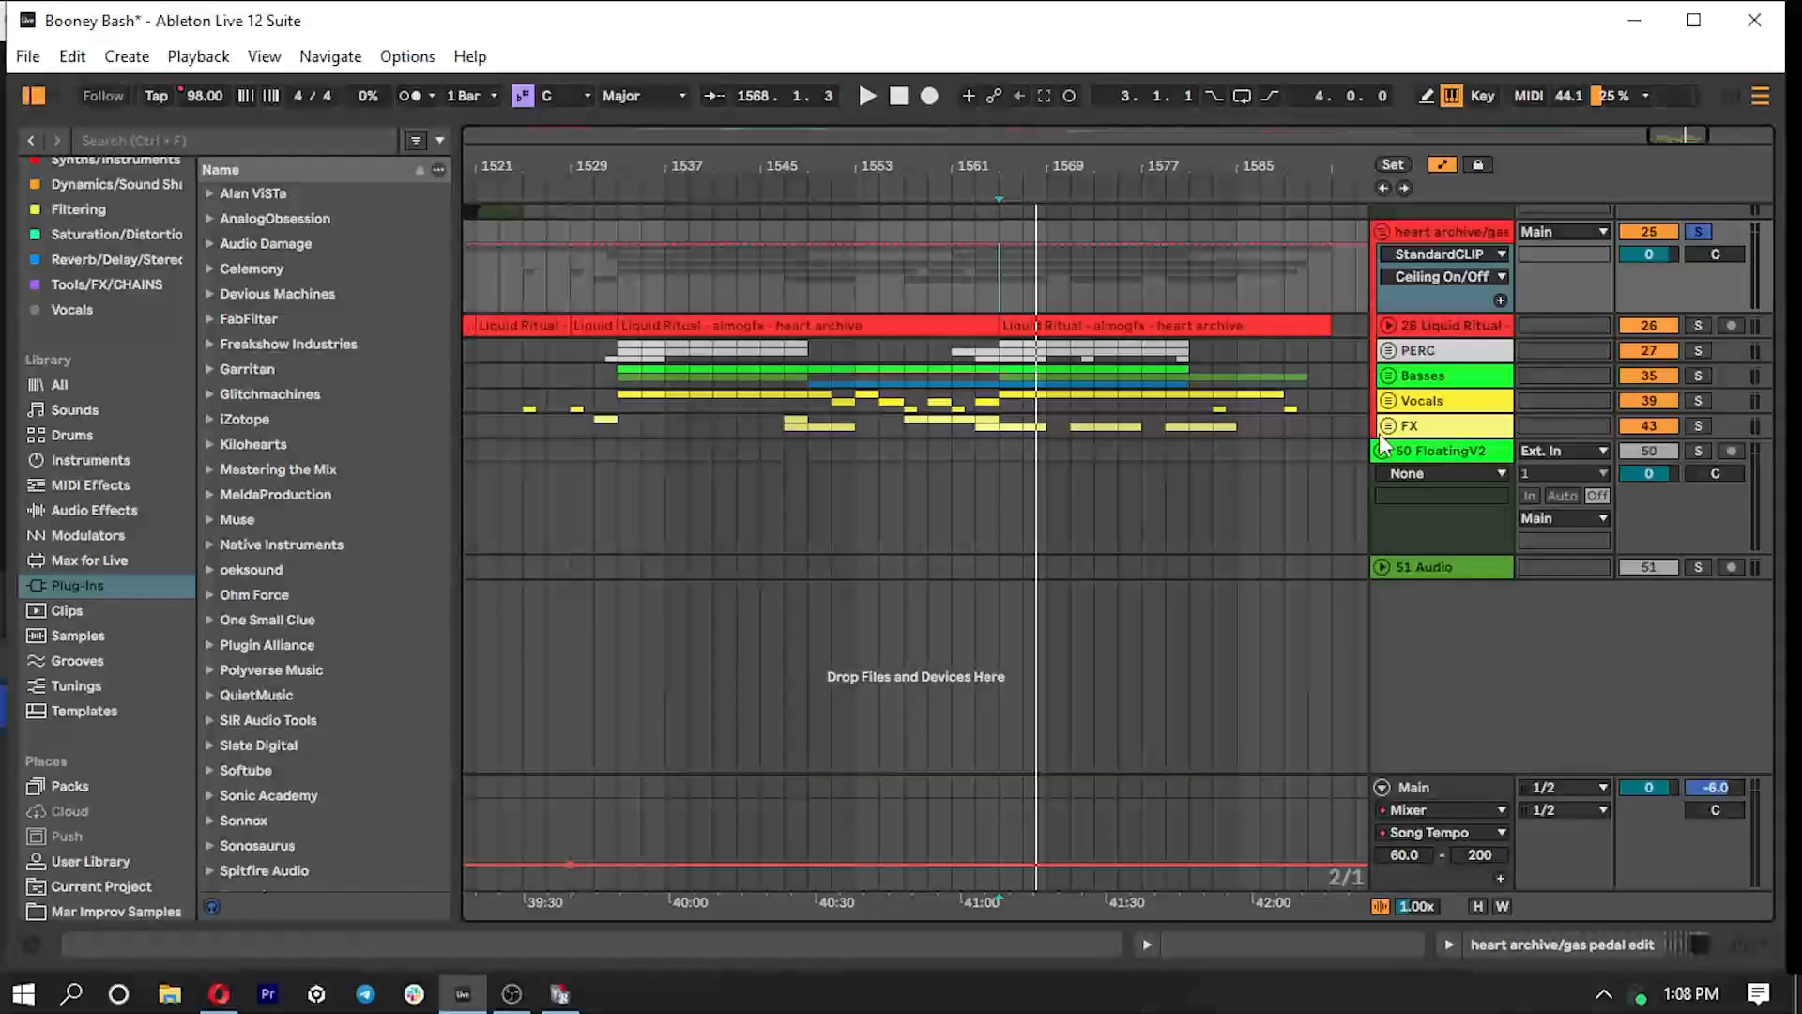
scroll(1295, 423, up, 1)
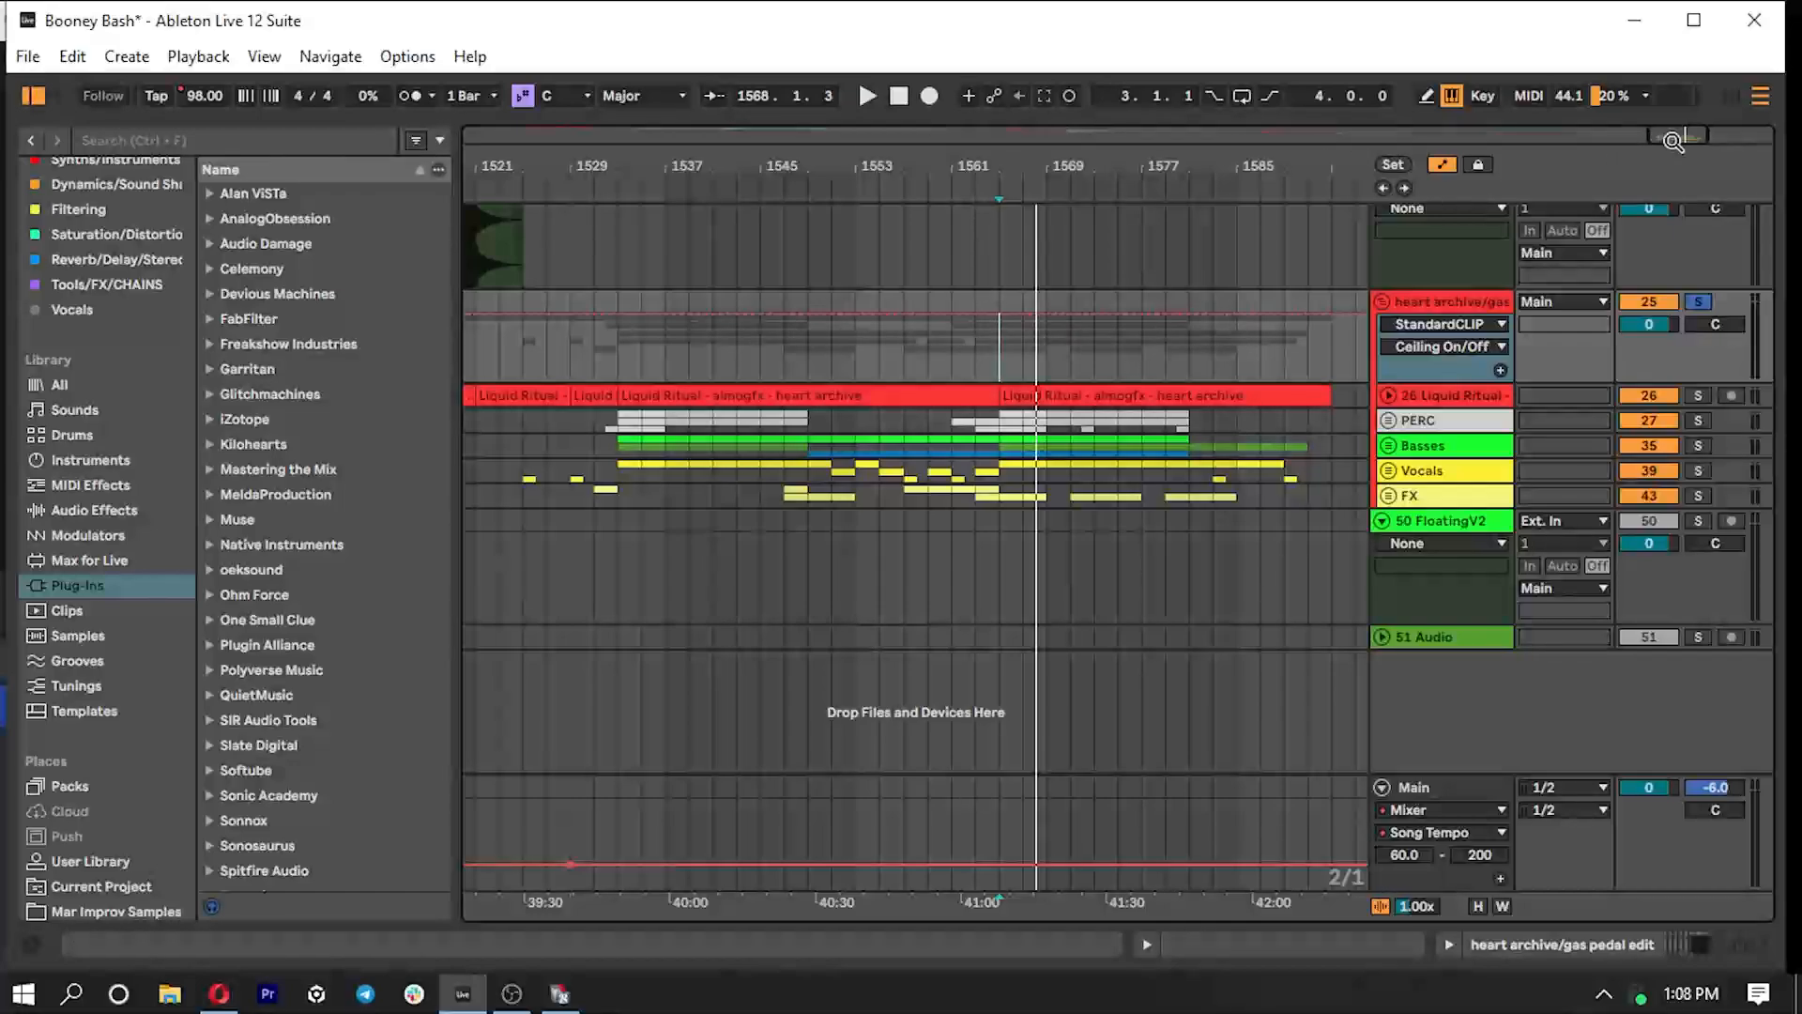
drag(1673, 141, 1670, 138)
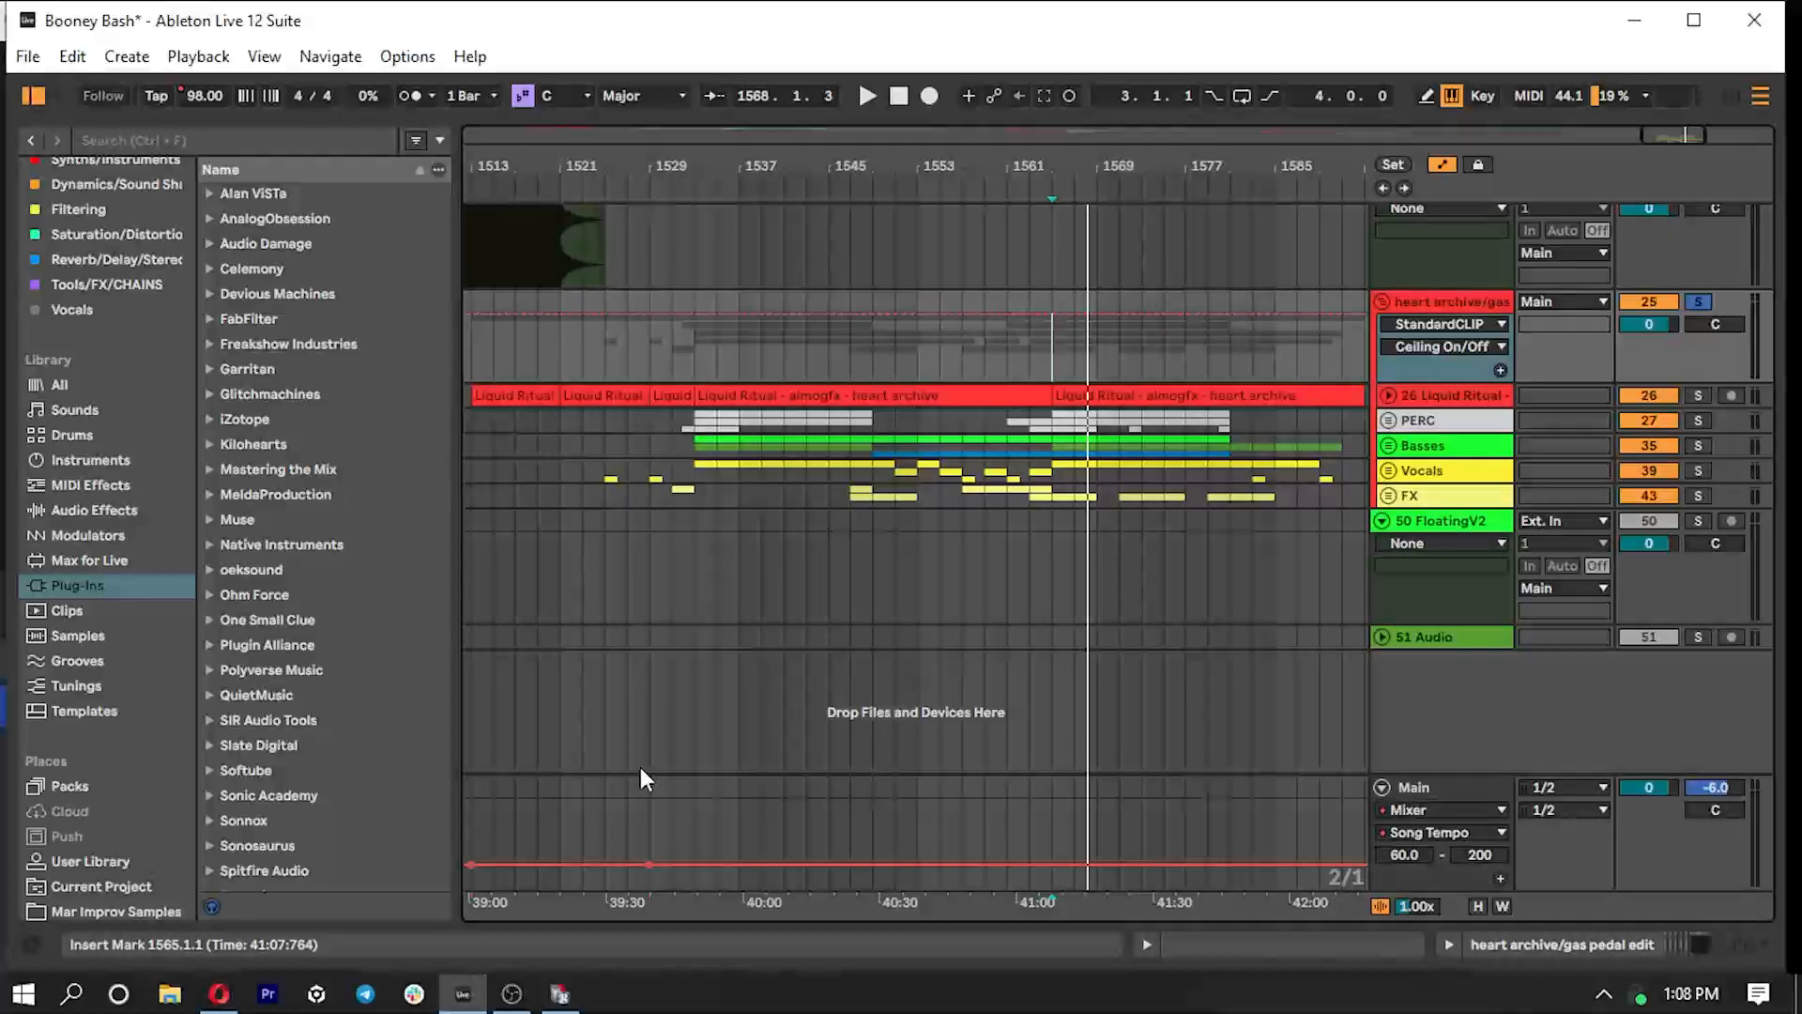